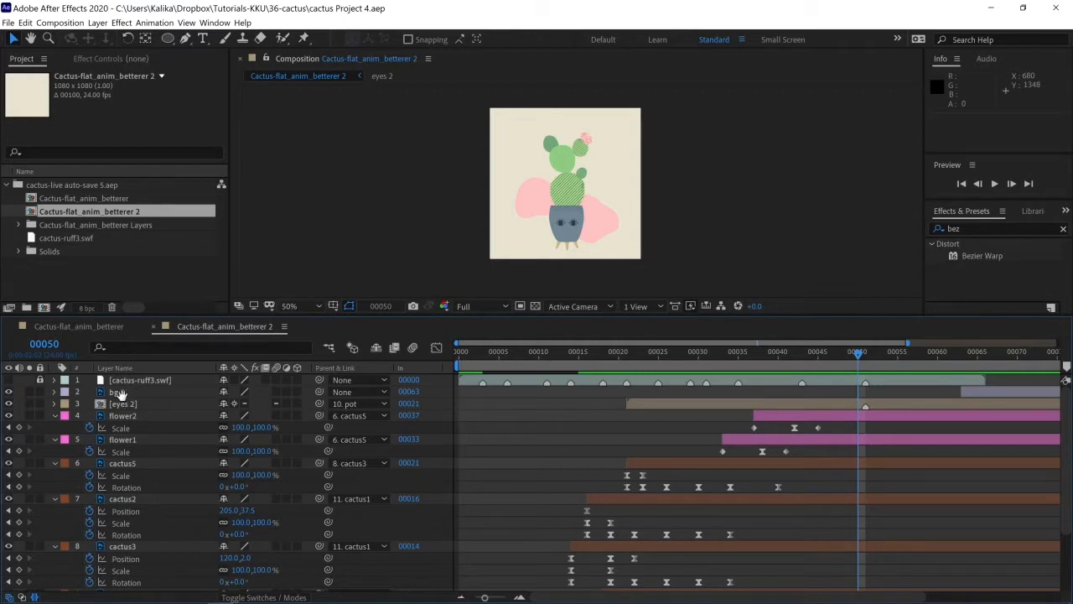
Step: Preview the finished cactus animation in the Cactus-flat_anim_betterer 2 composition
key("space")
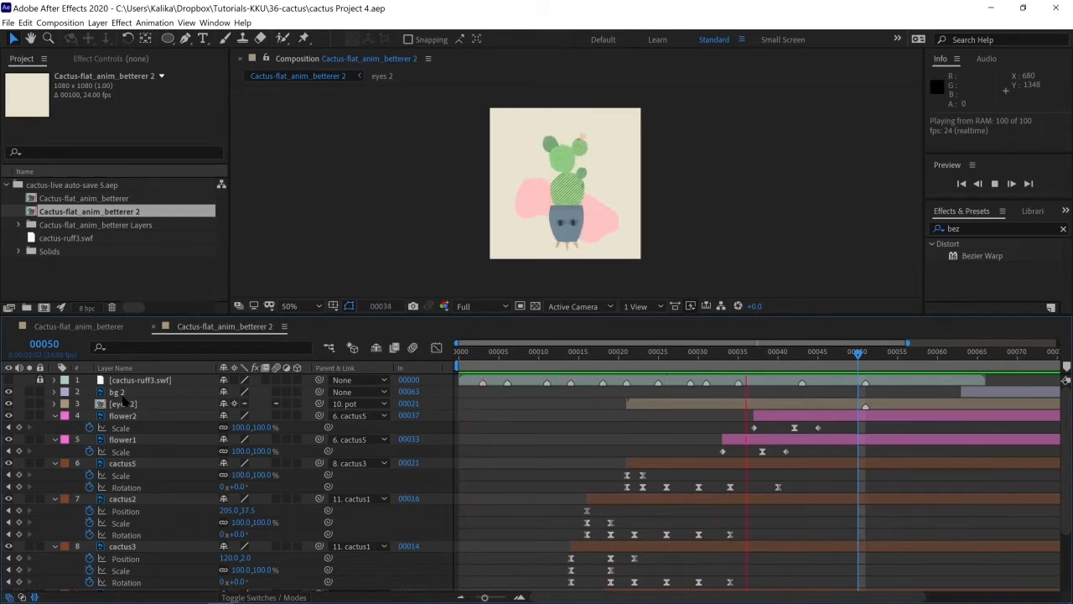
key("space")
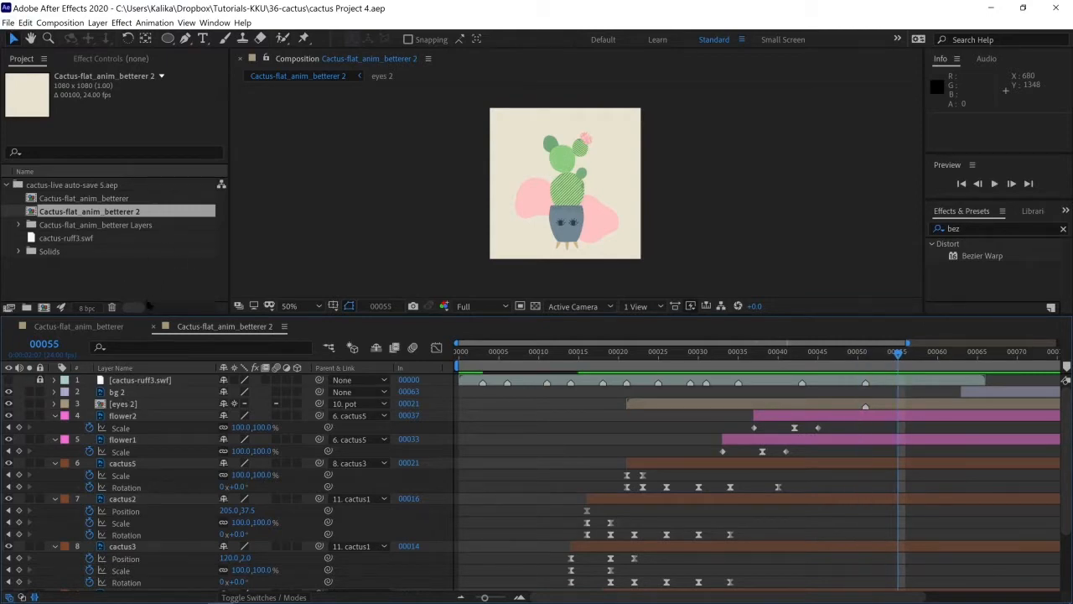
Step: Open the recent project cactus-live 2.aep
left_click(8, 22)
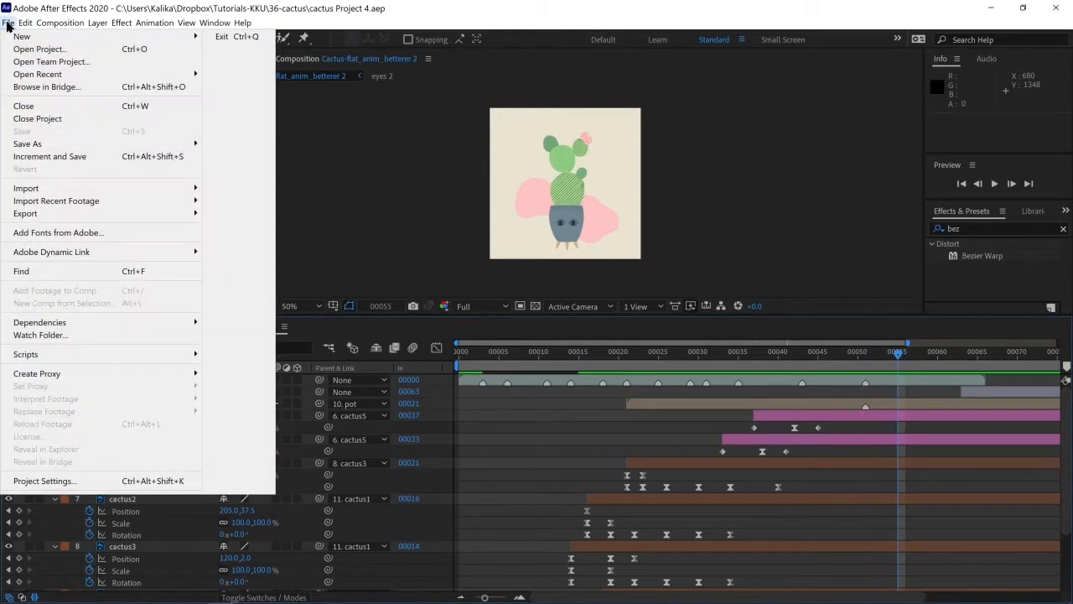
mouse_move(22, 78)
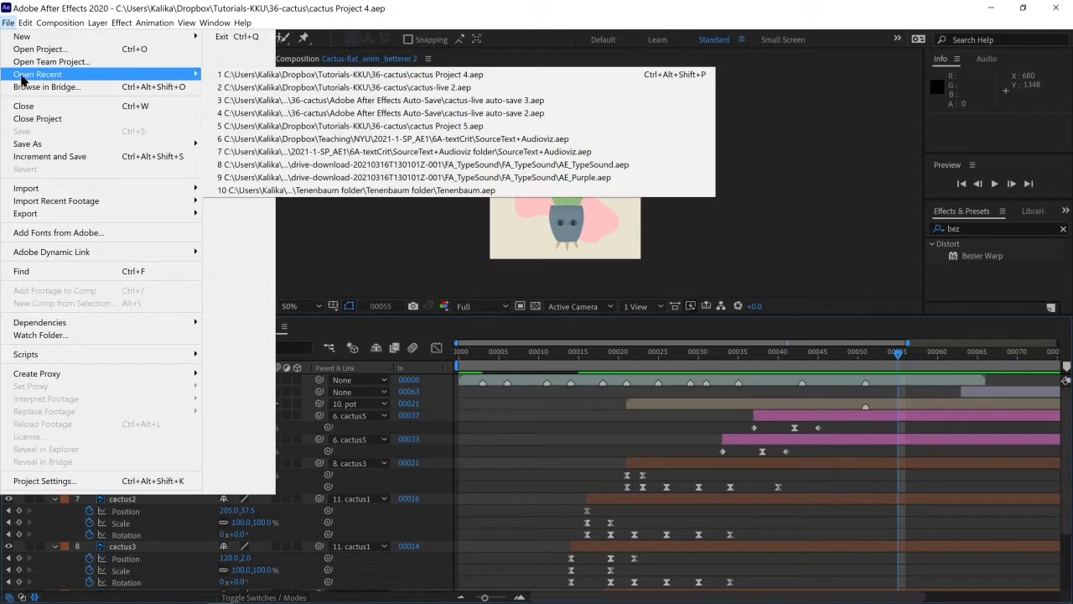
left_click(302, 87)
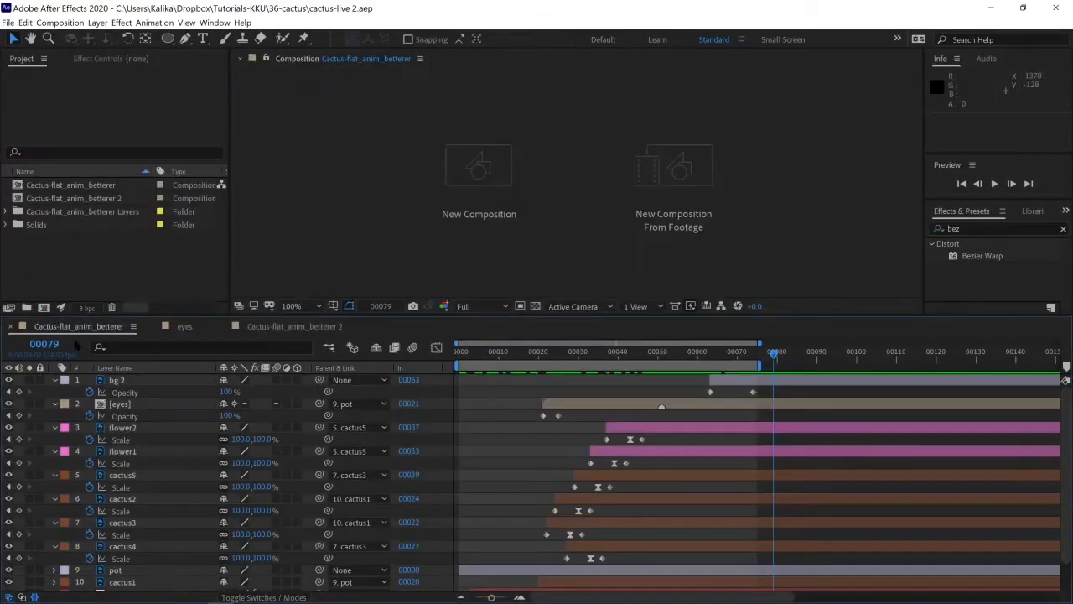
Step: Preview the Cactus-flat_anim_betterer animation from frame 0 with the whole composition fitted in the viewer
left_click_drag(609, 353, 394, 356)
key("space")
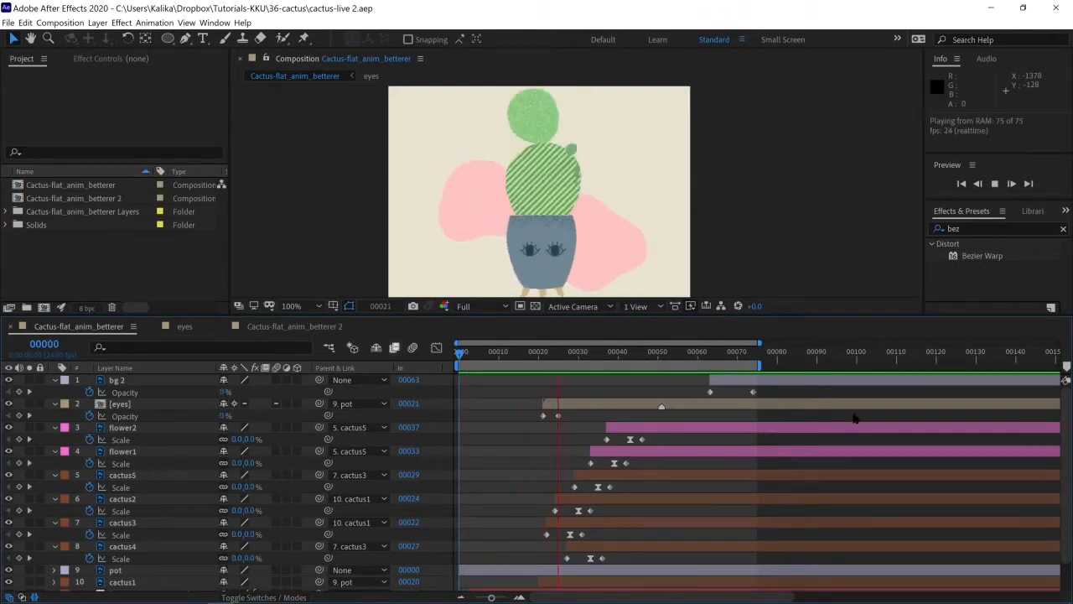
left_click(304, 308)
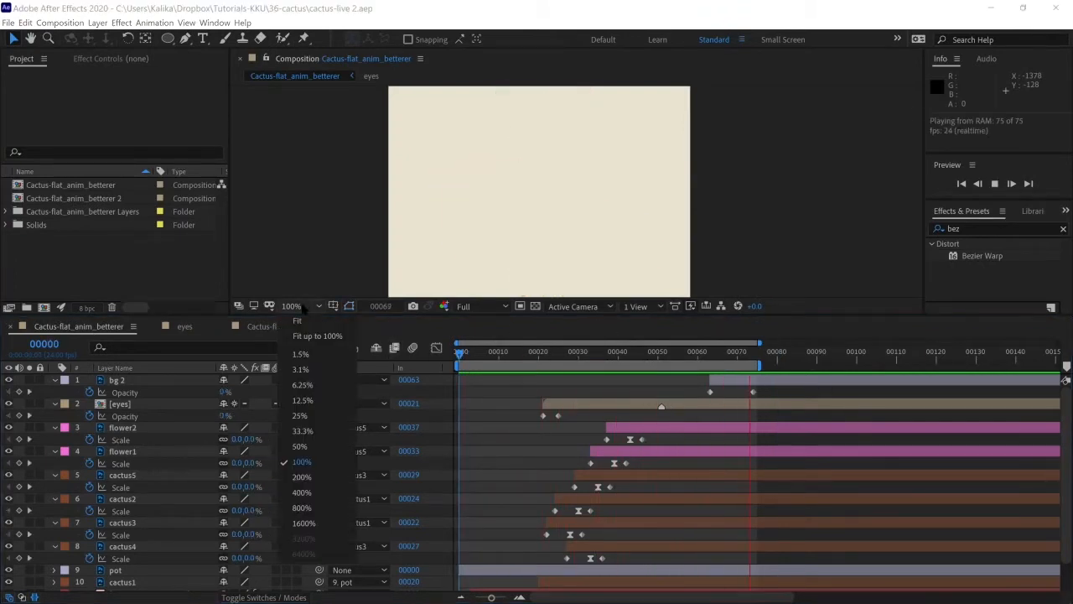
left_click(311, 323)
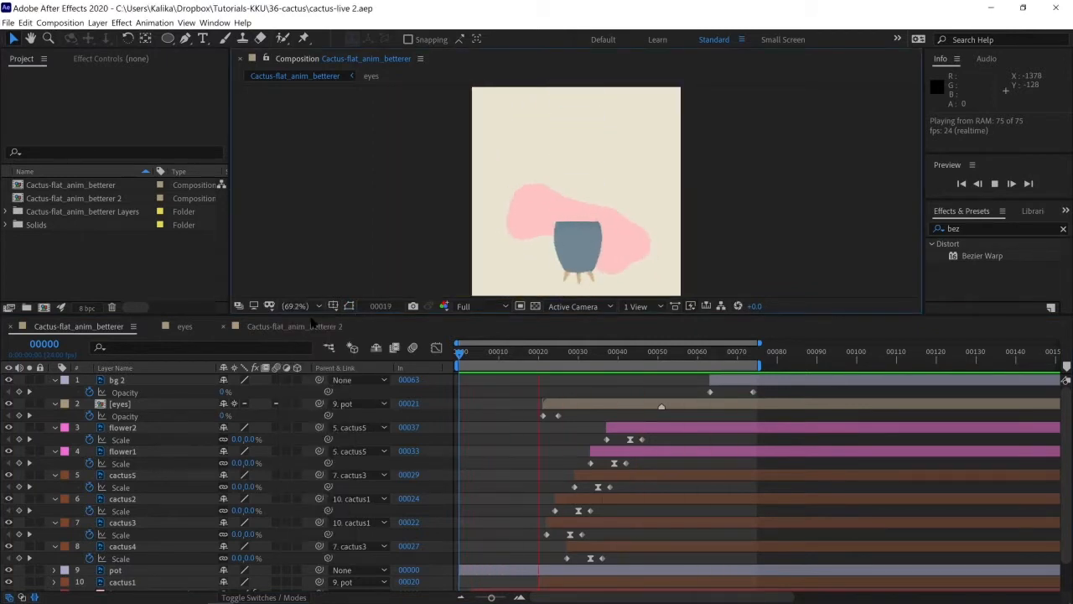
key("space")
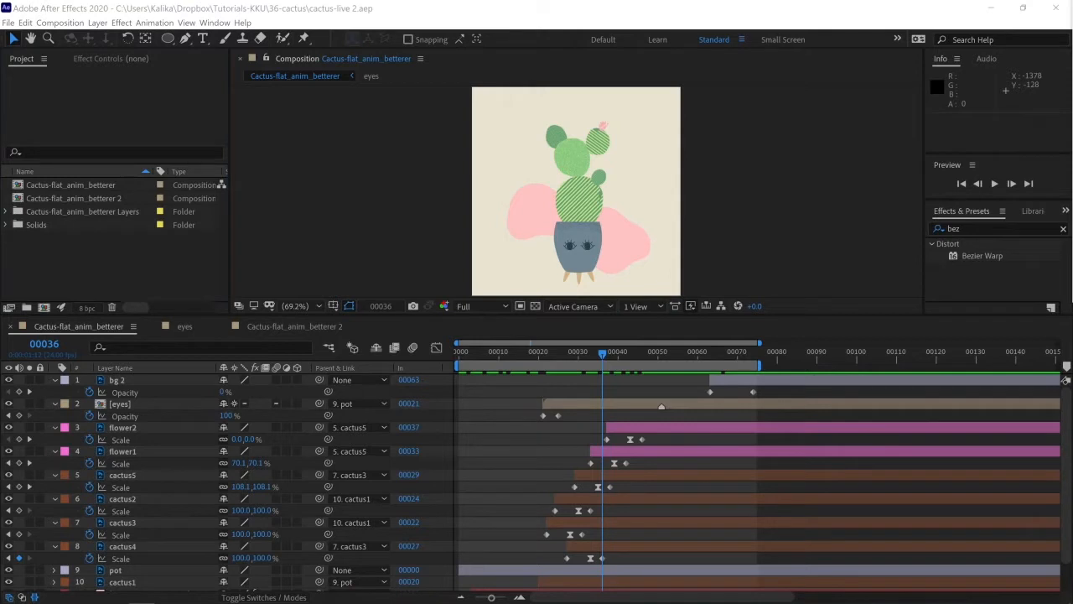
Step: Import cactus-ruff3 from the fromFlash folder into the project as footage
left_click(101, 267)
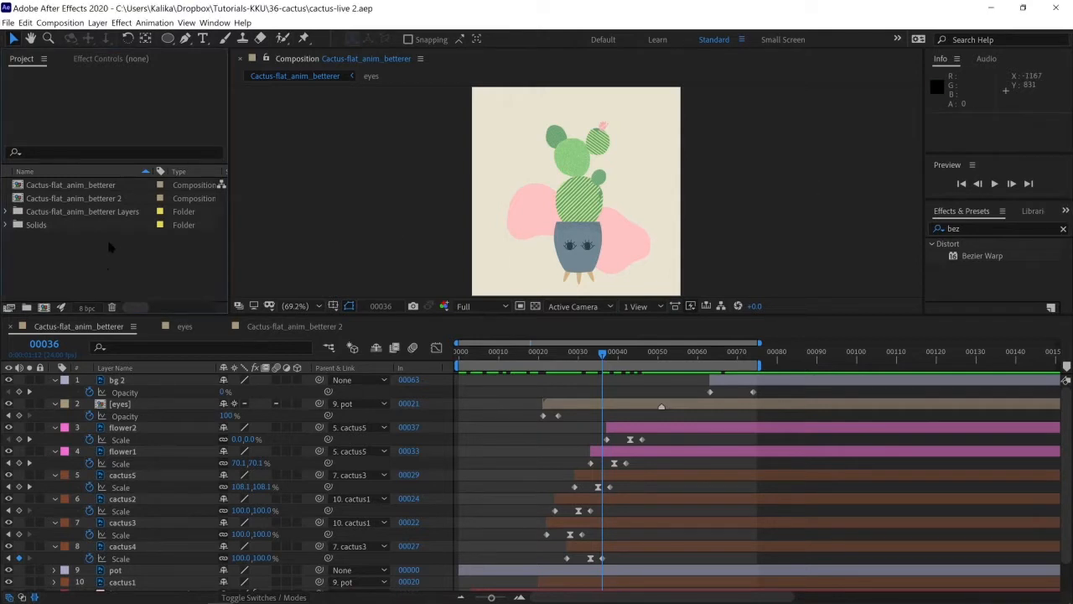
left_click(8, 23)
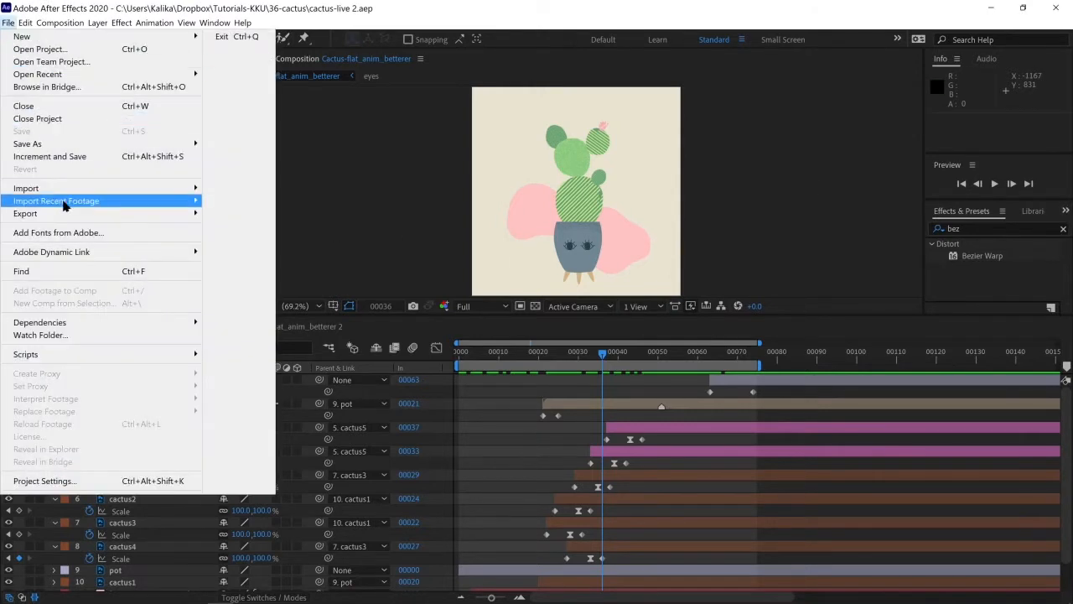
mouse_move(62, 188)
left_click(294, 189)
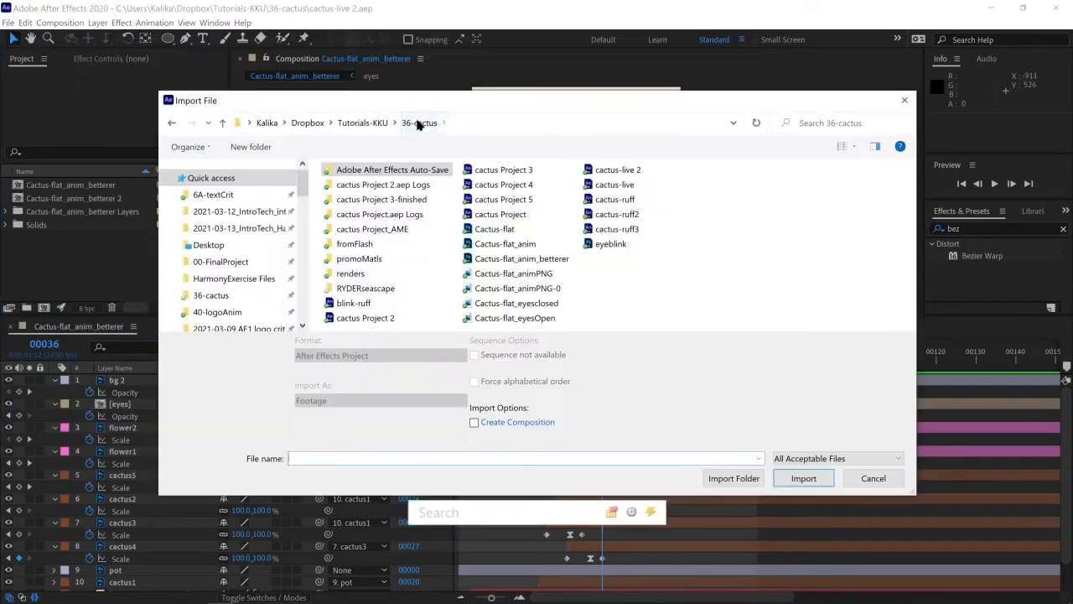
double_click(369, 245)
left_click(363, 216)
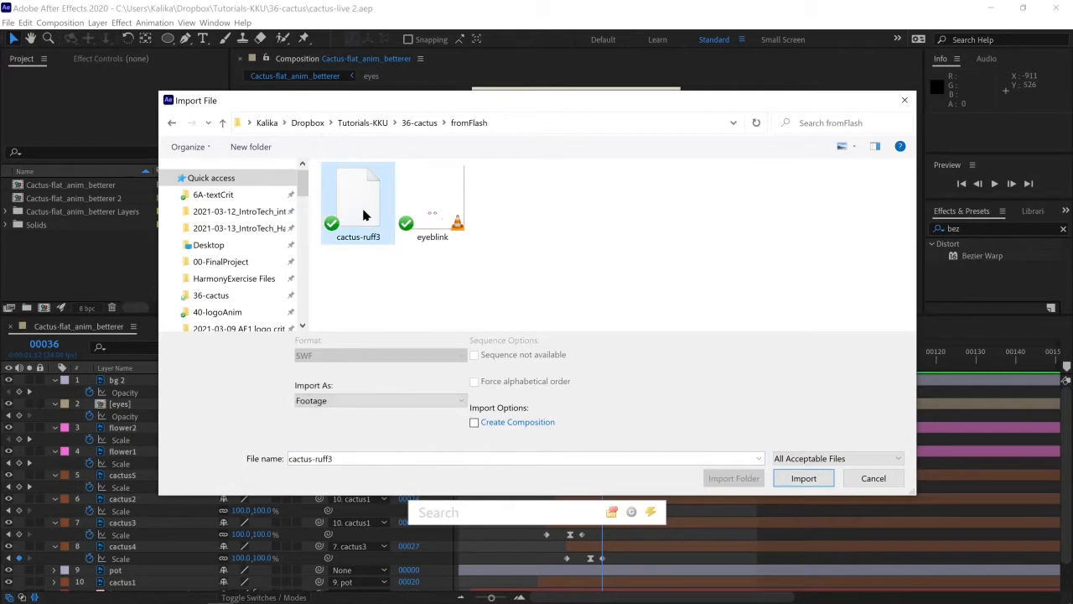
left_click(788, 475)
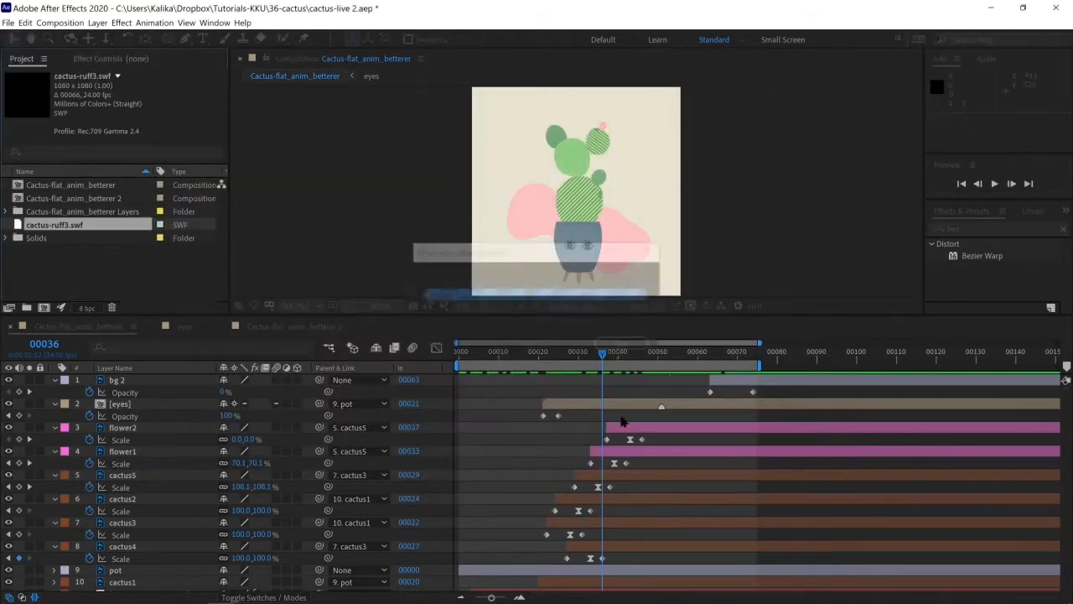
Step: Open the Cactus-flat_anim_betterer 2 composition, enlarge its viewer, and add cactus-ruff3.swf as the topmost layer
left_click(298, 328)
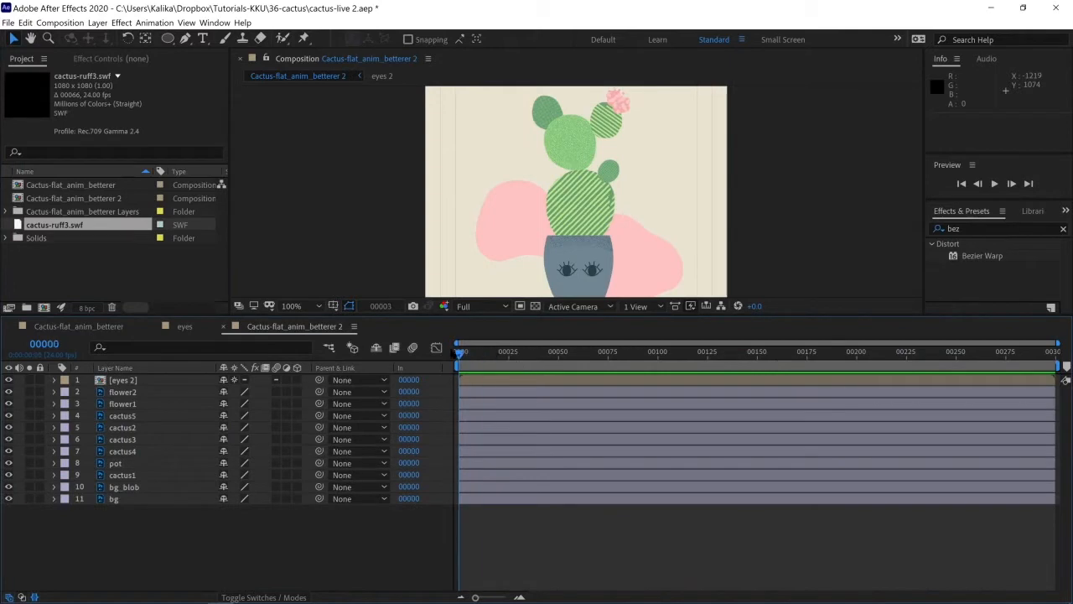
left_click_drag(510, 314, 512, 355)
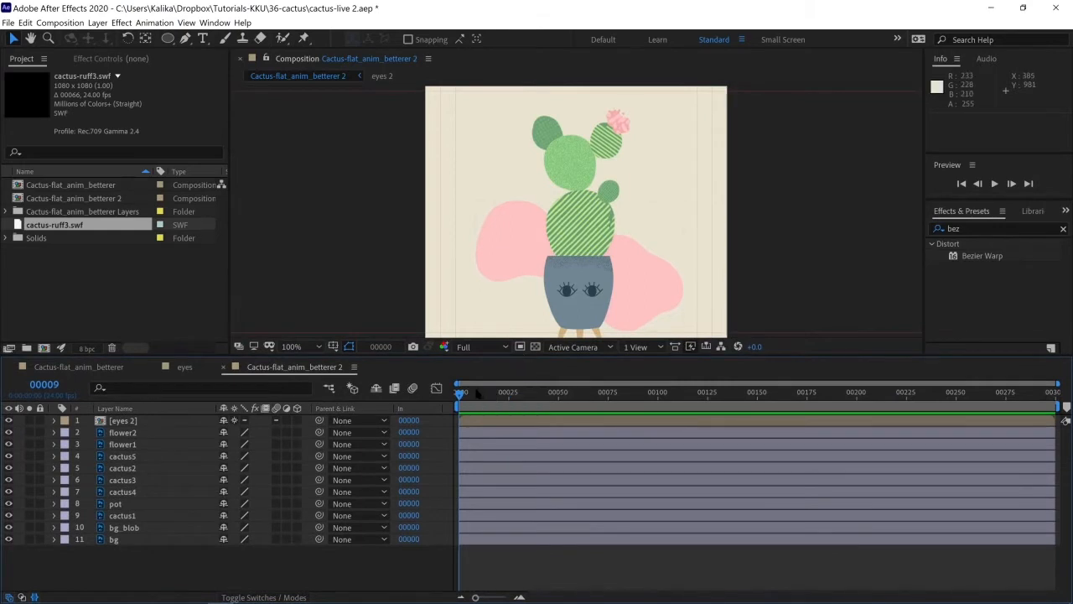
left_click(134, 433)
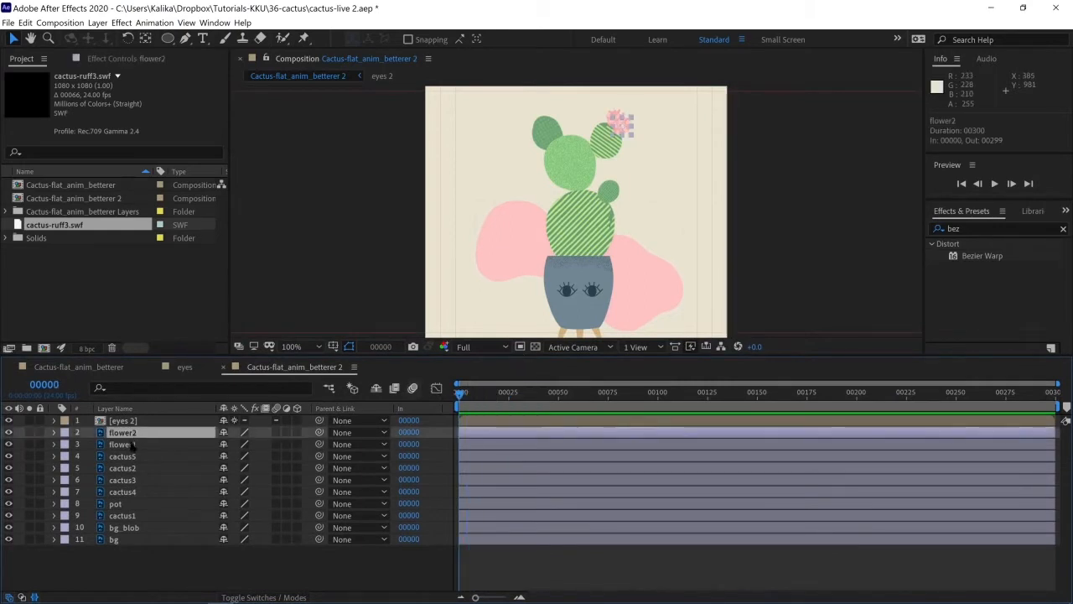
left_click(134, 444)
left_click(134, 455)
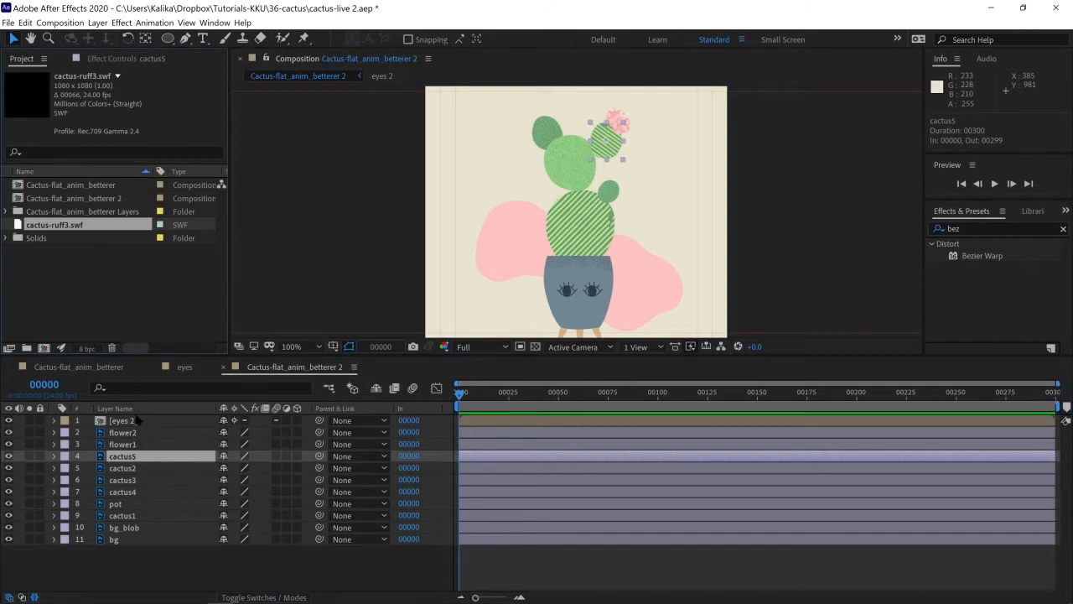
left_click_drag(61, 228, 144, 421)
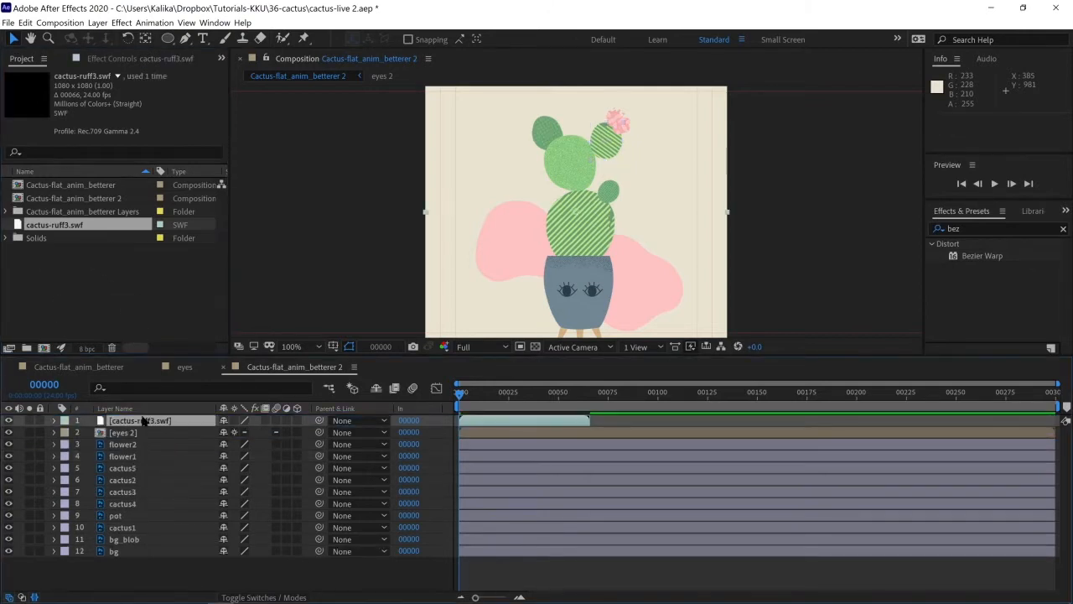
Step: Scrub through the rough animation, return to frame 0, and fit the whole composition in the viewer
mouse_move(461, 394)
left_mouse_down()
mouse_move(538, 393)
mouse_move(444, 408)
left_mouse_up()
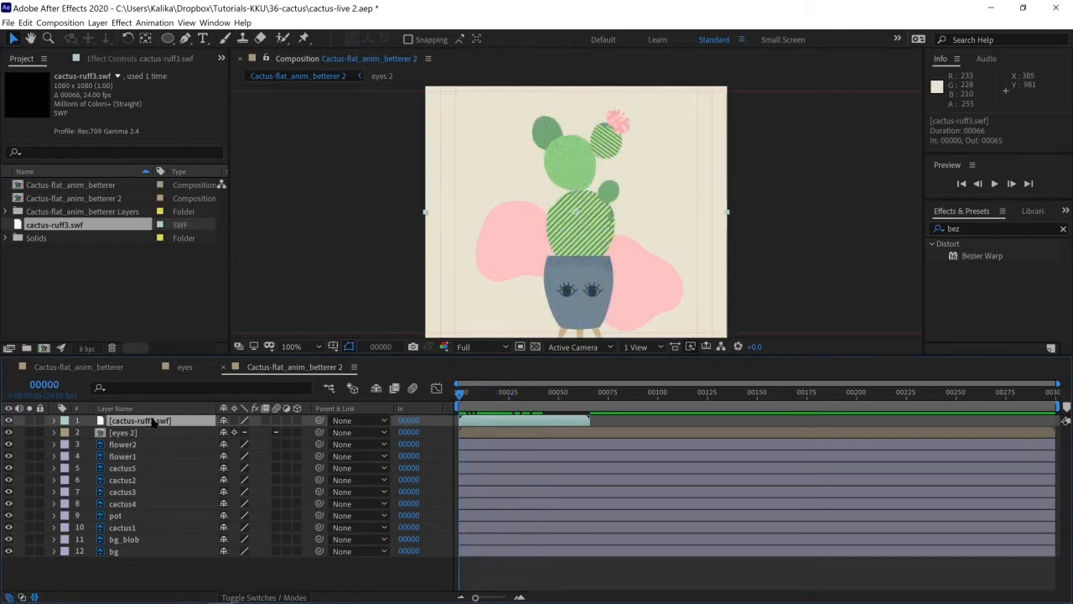
left_click(298, 346)
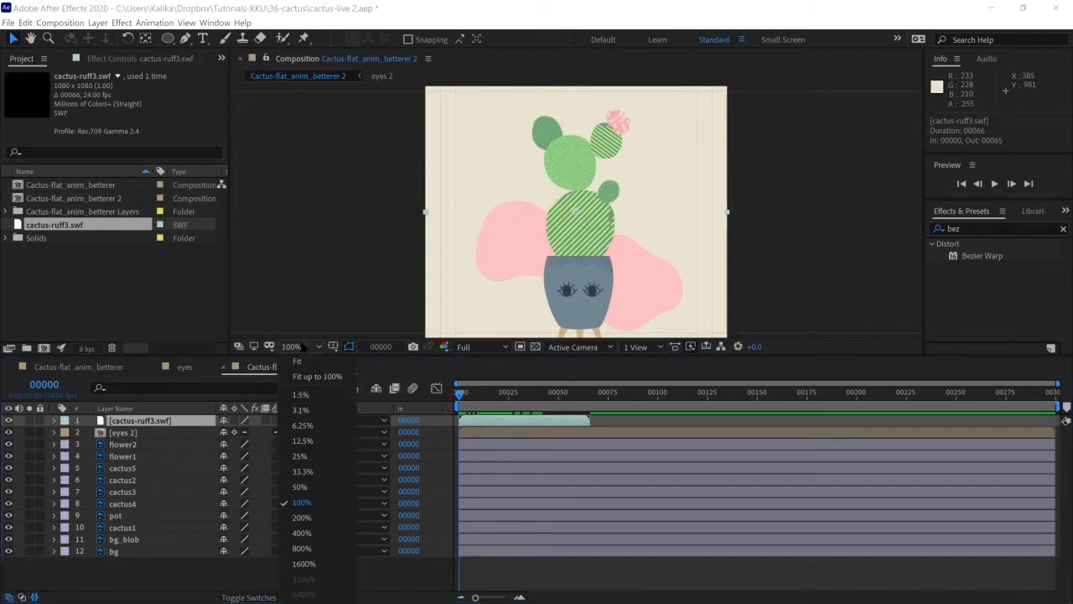
left_click(302, 361)
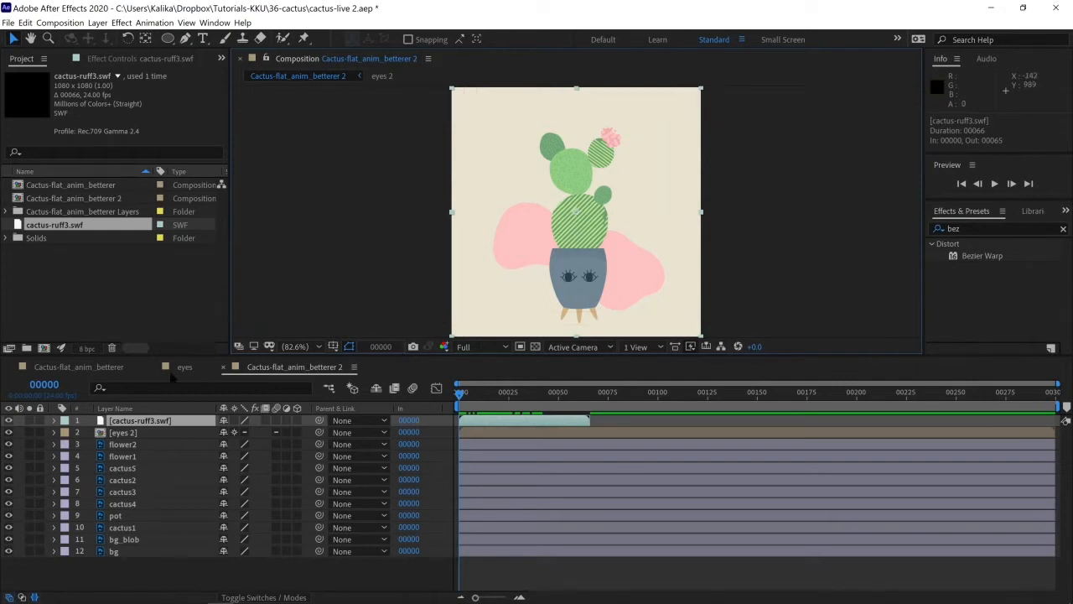
Step: Add layer markers to cactus-ruff3.swf at its first two pose changes, starting at frame 3
left_click(98, 23)
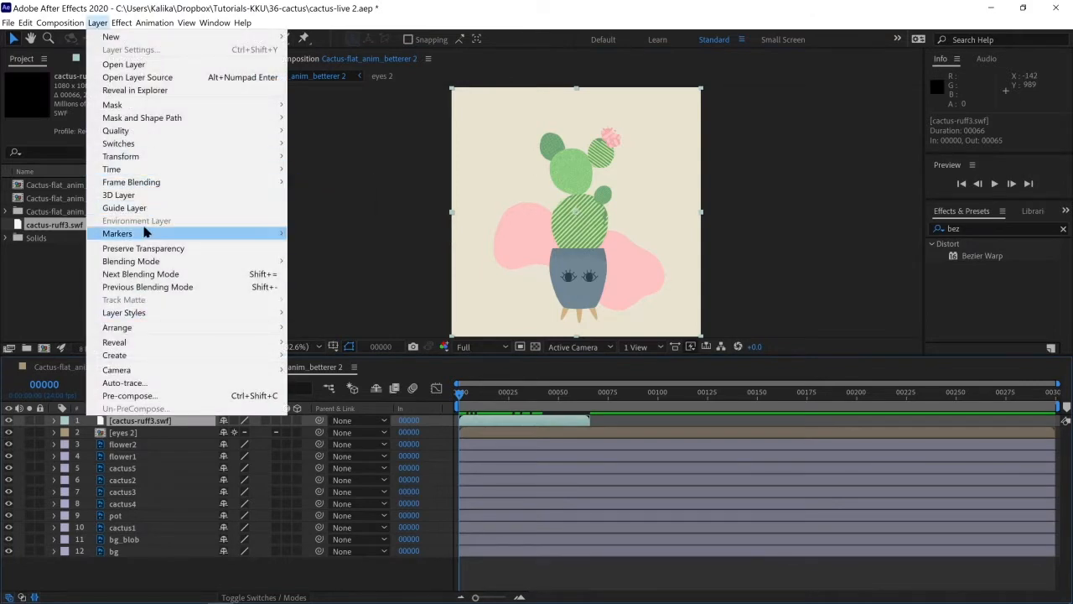
mouse_move(170, 234)
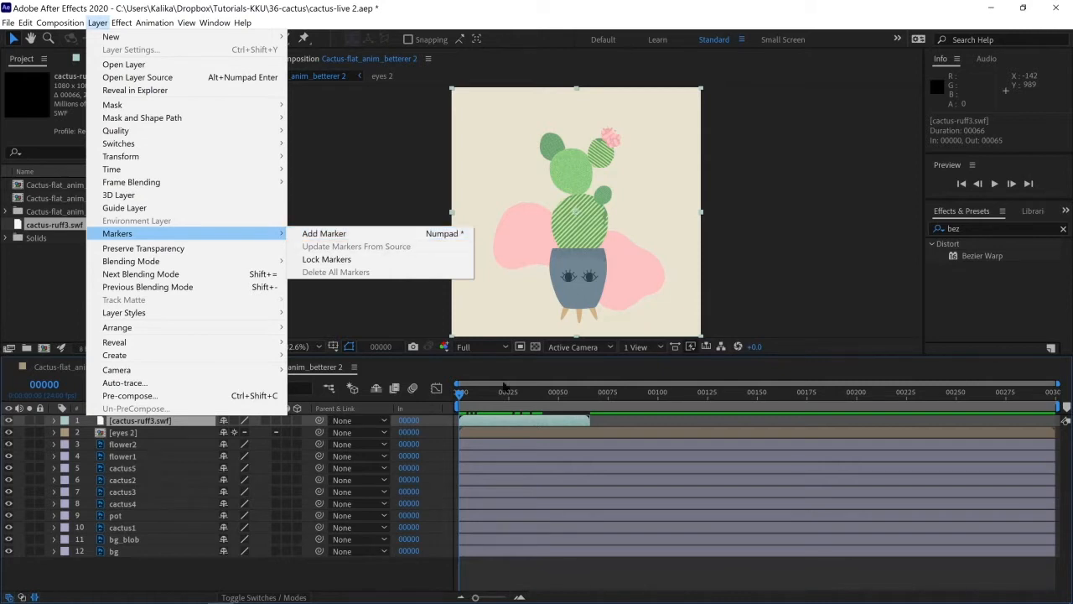
left_click(474, 419)
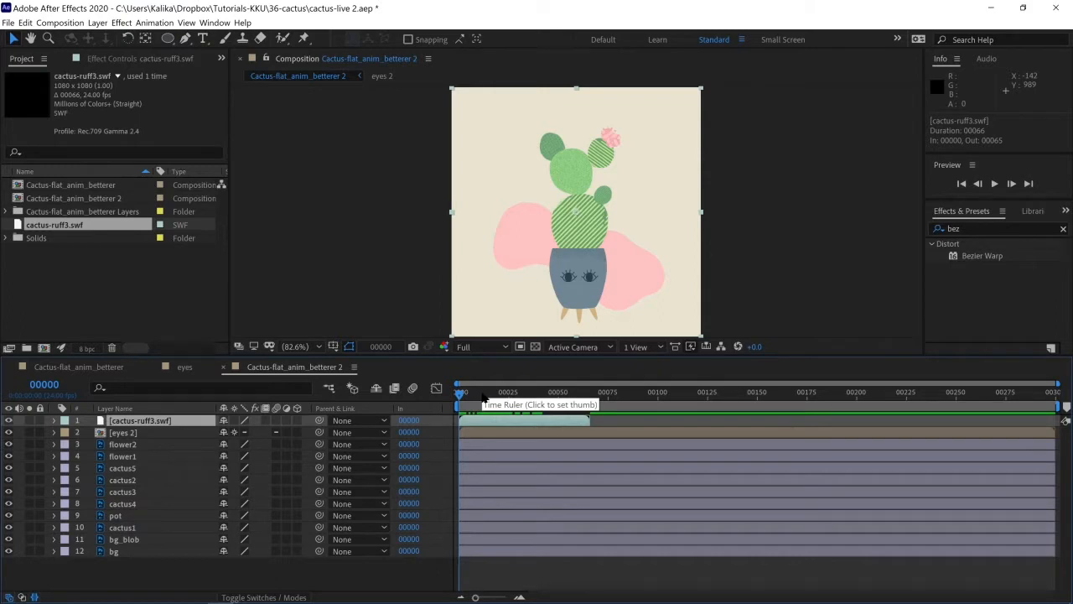
key("space")
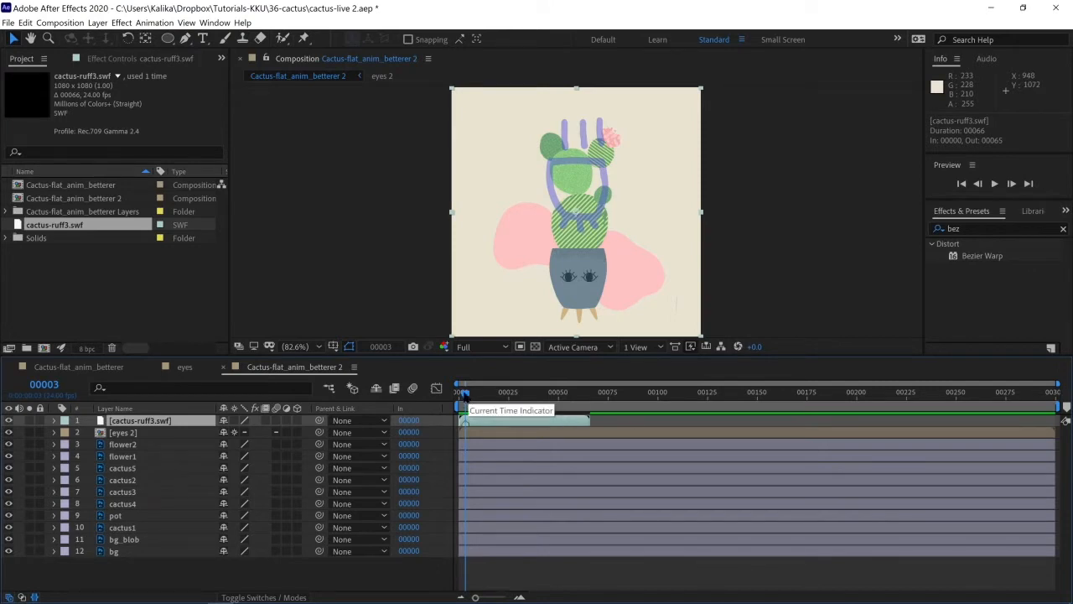
key("space")
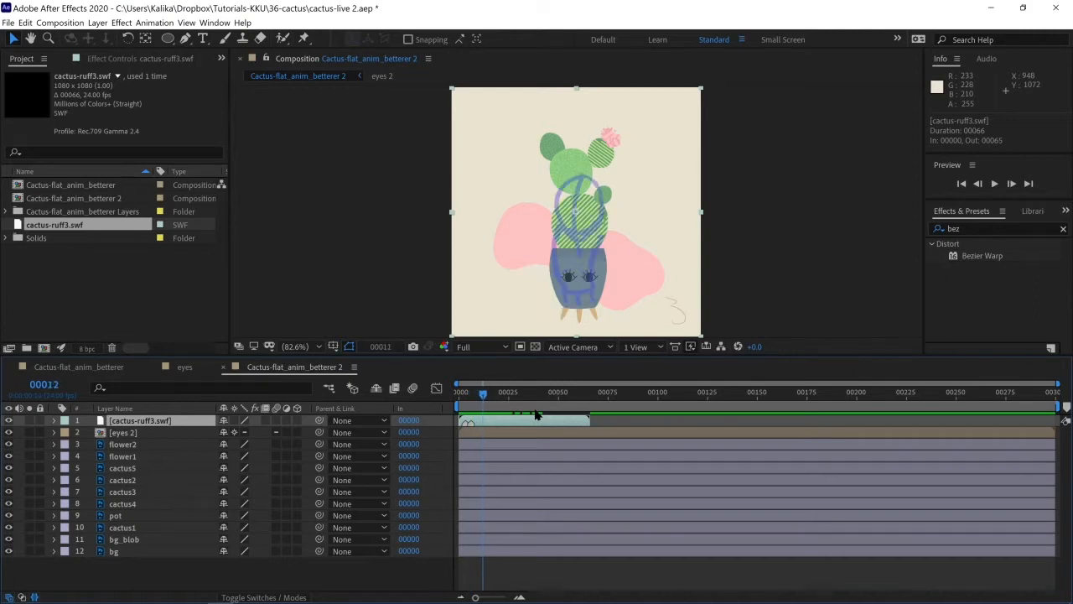
Step: Add a layer marker to cactus-ruff3.swf at the pose change at about frame 11
key("Page_Up")
key("Page_Up")
key("Page_Down")
key("Page_Down")
key("Page_Down")
key("Page_Down")
key("Page_Down")
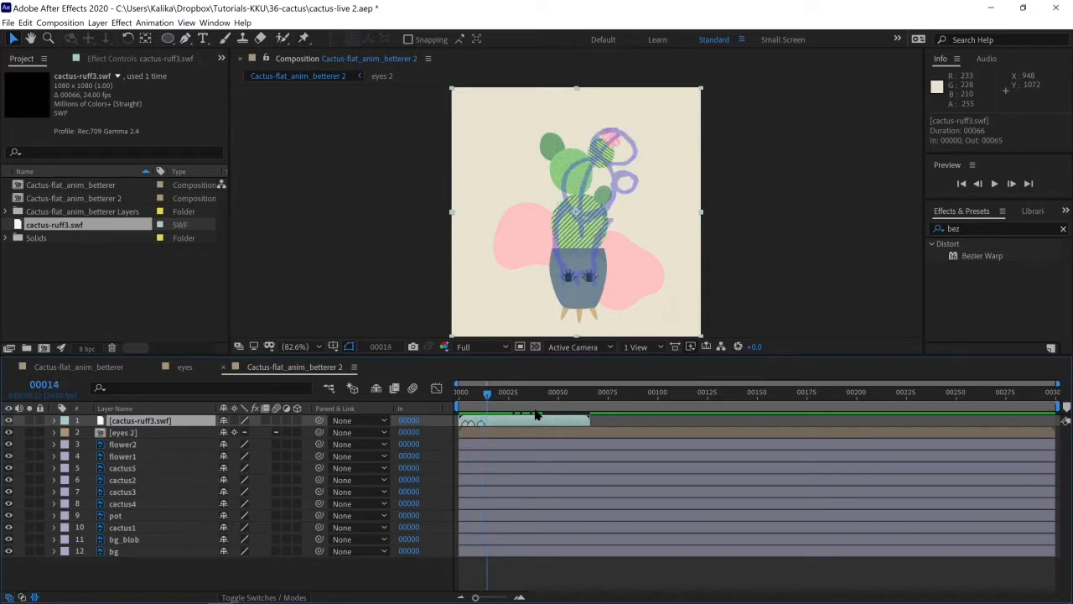
Step: Mark each pose change of cactus-ruff3.swf from frame 14 through frame 31 with a layer marker
key("Page_Up")
key("Page_Up")
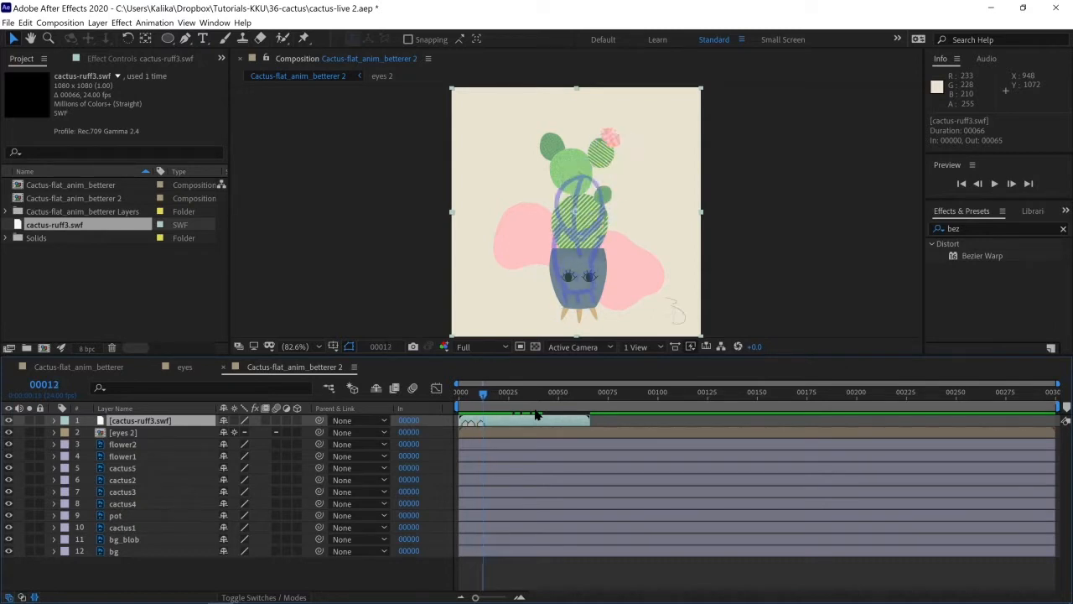
key("Page_Down")
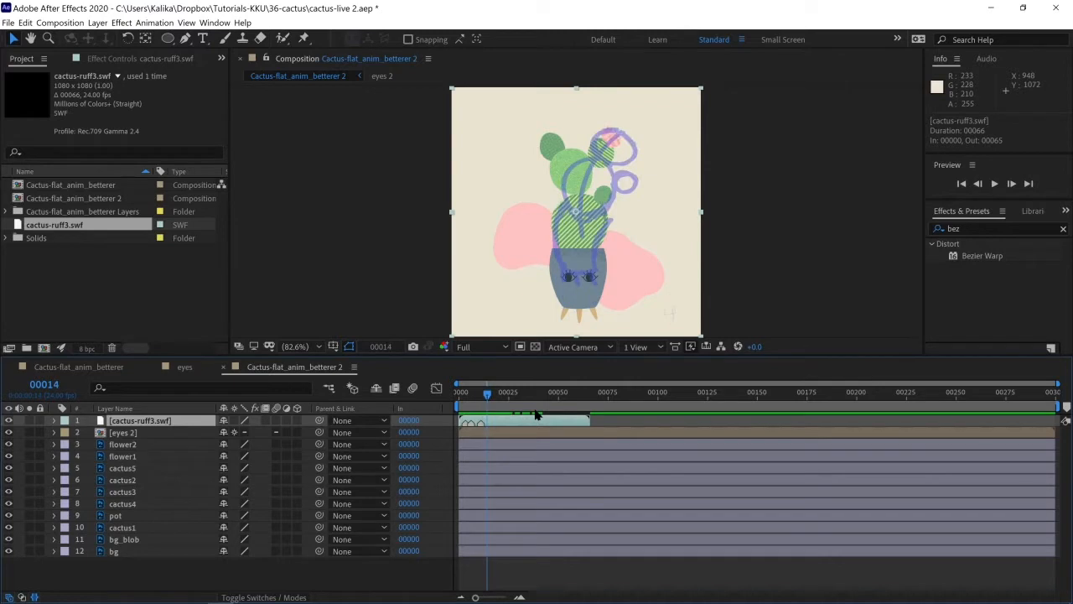
key("Page_Down")
key("Page_Down")
key("Page_Down")
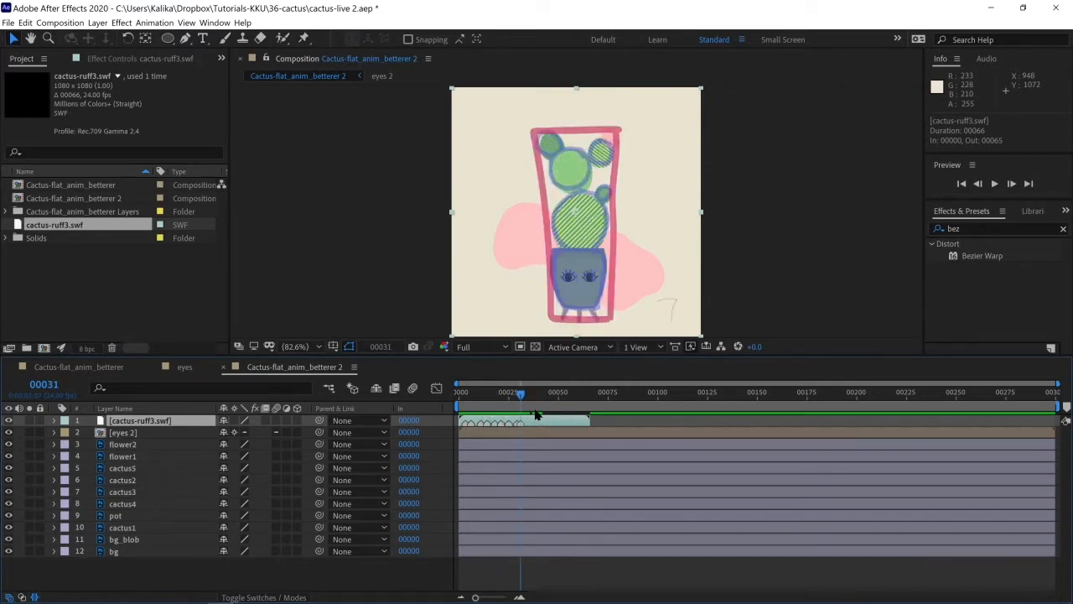
Step: Step back and forth through the frames around 29 to 31 to compare the rough cactus poses
key("Page_Up")
key("Page_Up")
key("Page_Up")
key("Page_Up")
key("Page_Up")
key("Page_Up")
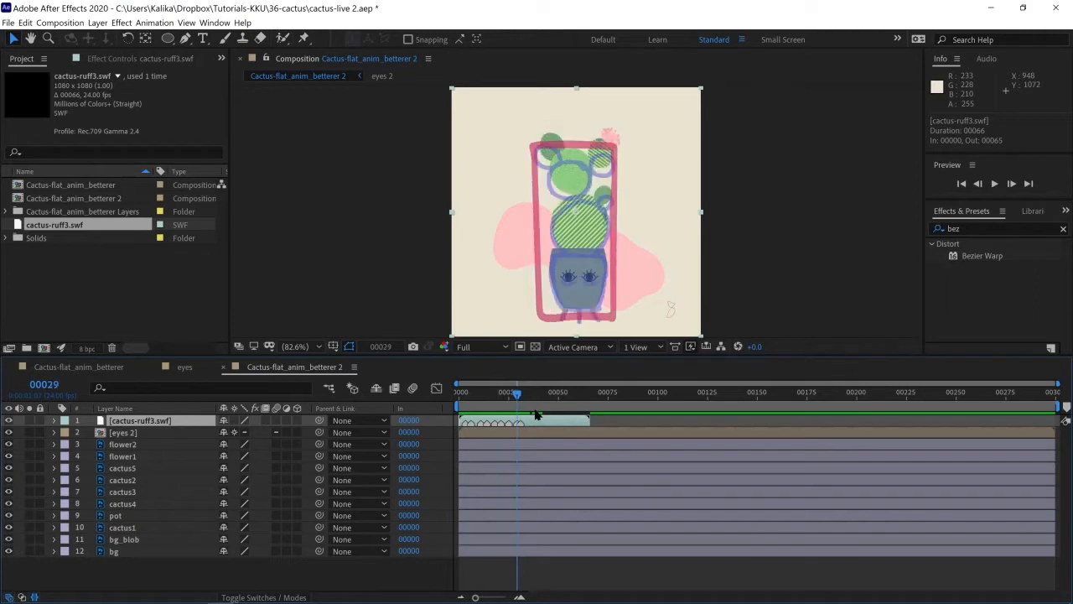
key("Page_Down")
key("Page_Down")
key("Page_Down")
key("Page_Down")
key("Page_Down")
key("Page_Down")
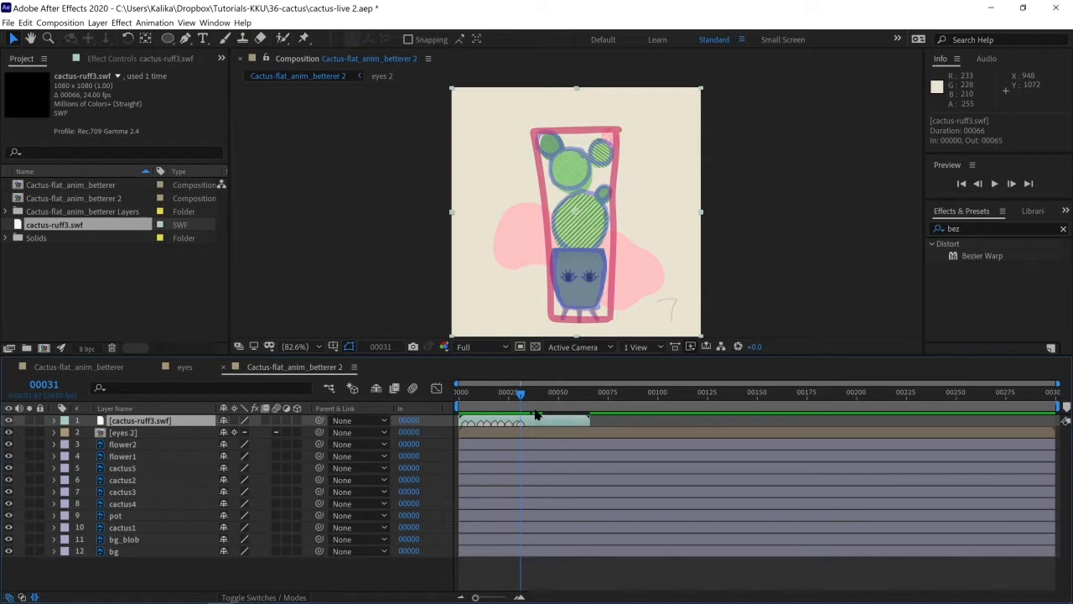
Step: Mark the remaining pose changes of cactus-ruff3.swf after frame 31 with two more layer markers
key("Page_Down")
key("Page_Down")
key("Page_Down")
key("Page_Down")
key("Page_Down")
key("Page_Up")
key("Page_Down")
key("Page_Down")
key("Page_Down")
key("Page_Down")
key("Page_Down")
key("Page_Down")
key("Page_Down")
key("Page_Down")
Step: Return to frame 0 of the composition and lock the bg layer
left_click_drag(471, 393, 452, 392)
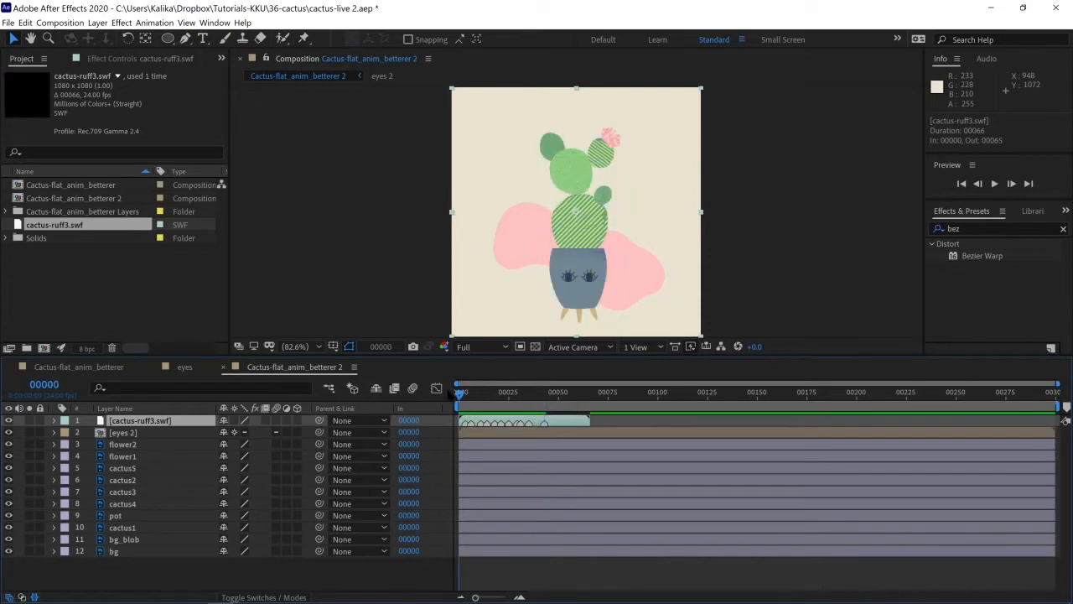
left_click(118, 515)
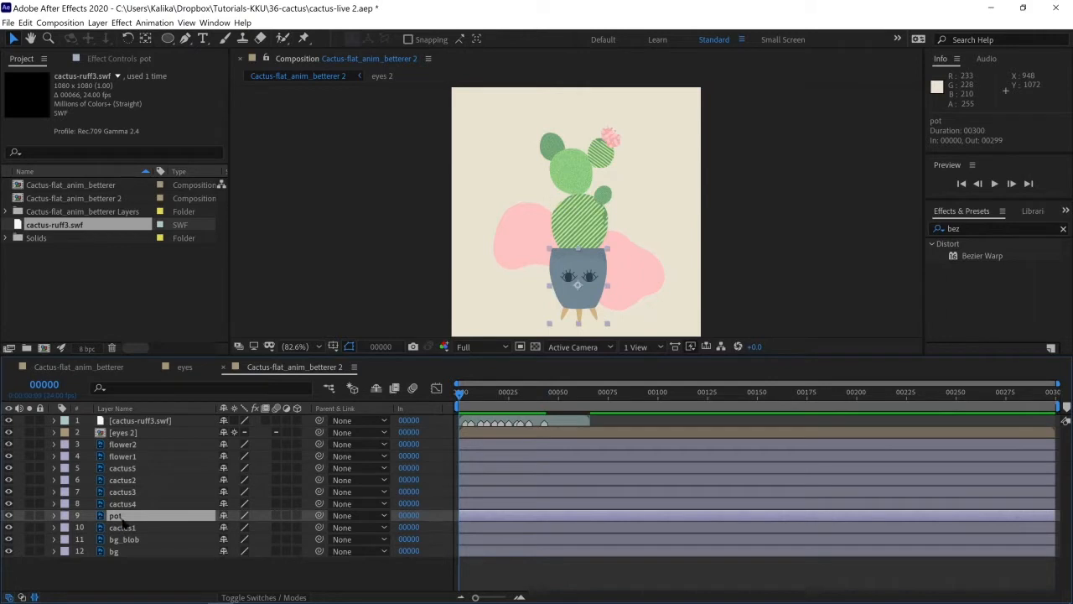
left_click(40, 551)
Step: Examine the effects on the Auto-traced bg_blob layer in Cactus-flat_anim_betterer and preview the blob's animation from the start
left_click(106, 367)
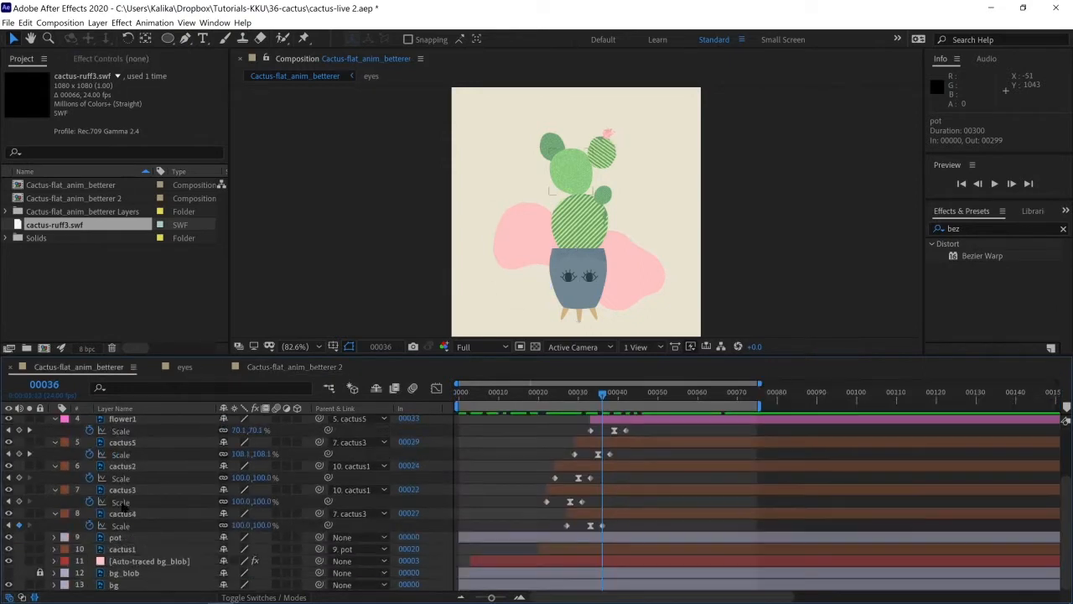
left_click(133, 560)
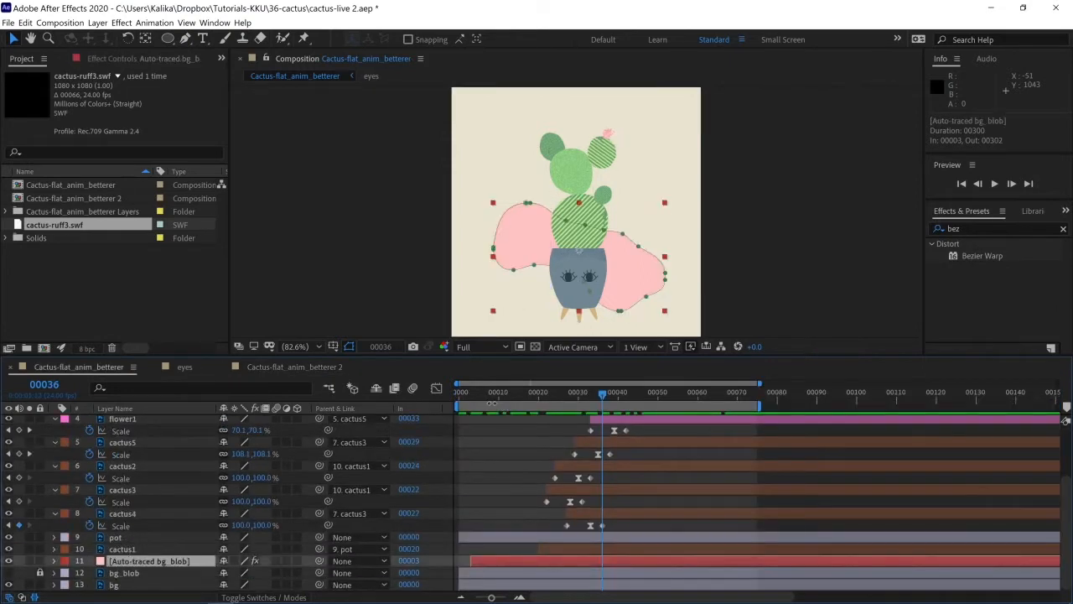
left_click_drag(482, 395, 510, 434)
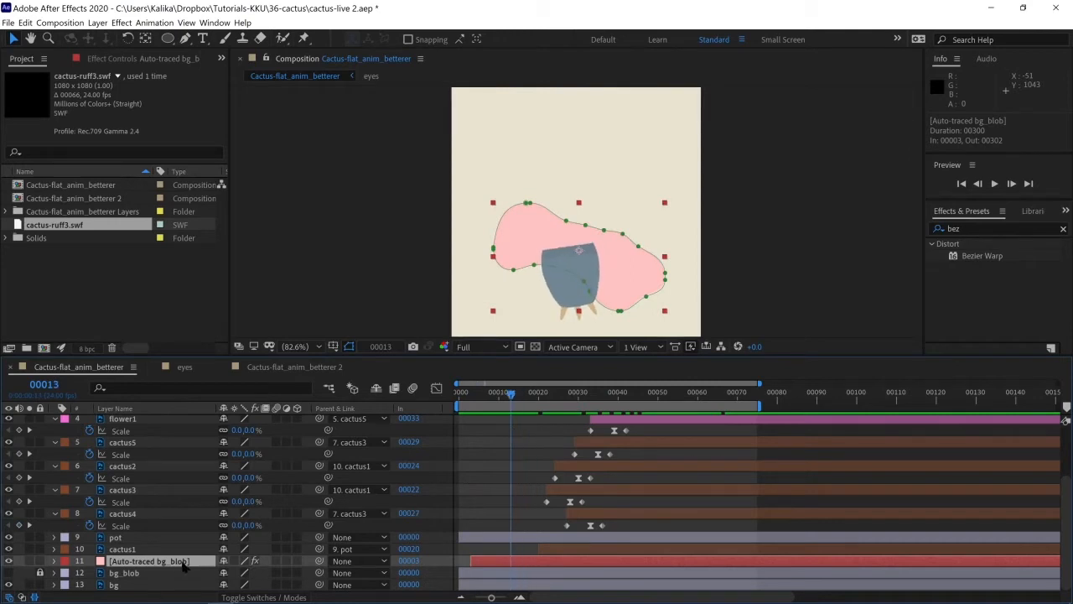
key("e")
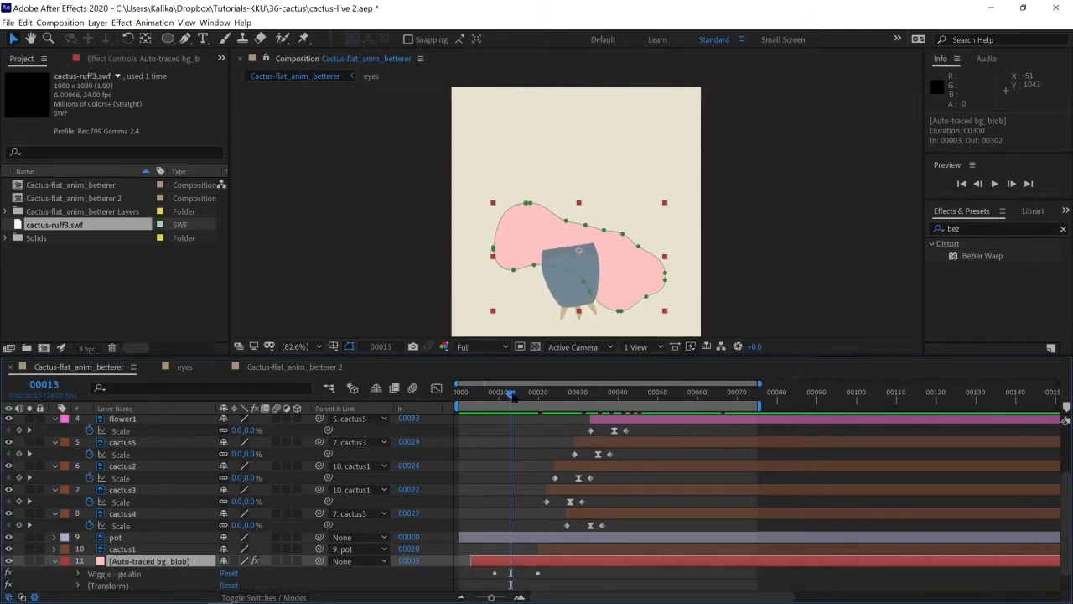
left_click_drag(513, 394, 446, 411)
key("space")
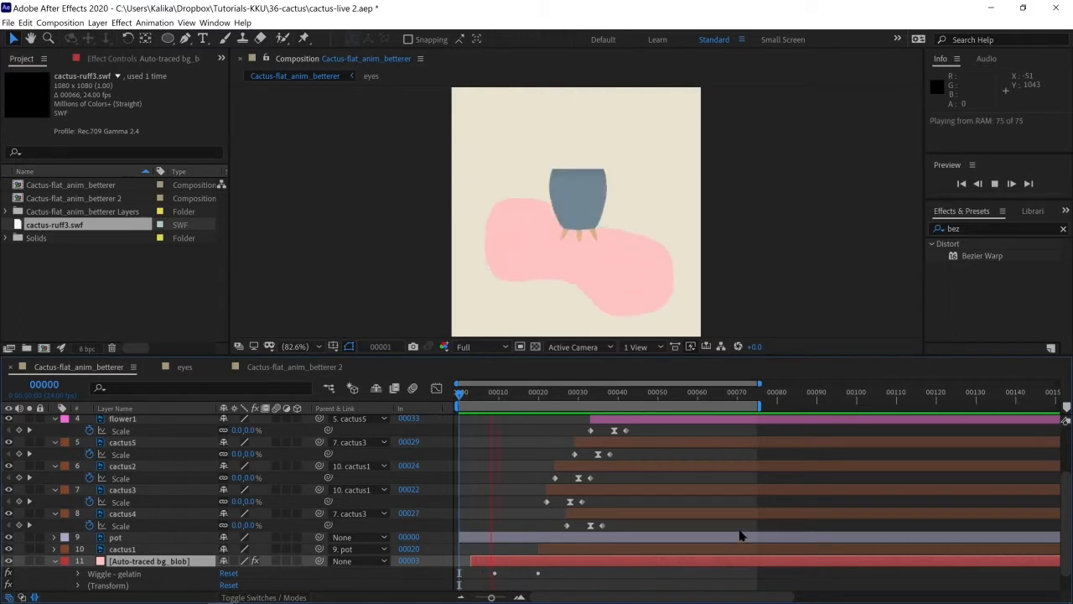
Step: Copy the Auto-traced bg_blob layer into Cactus-flat_anim_betterer 2 directly above bg_blob and hide the original bg_blob layer
key("Home")
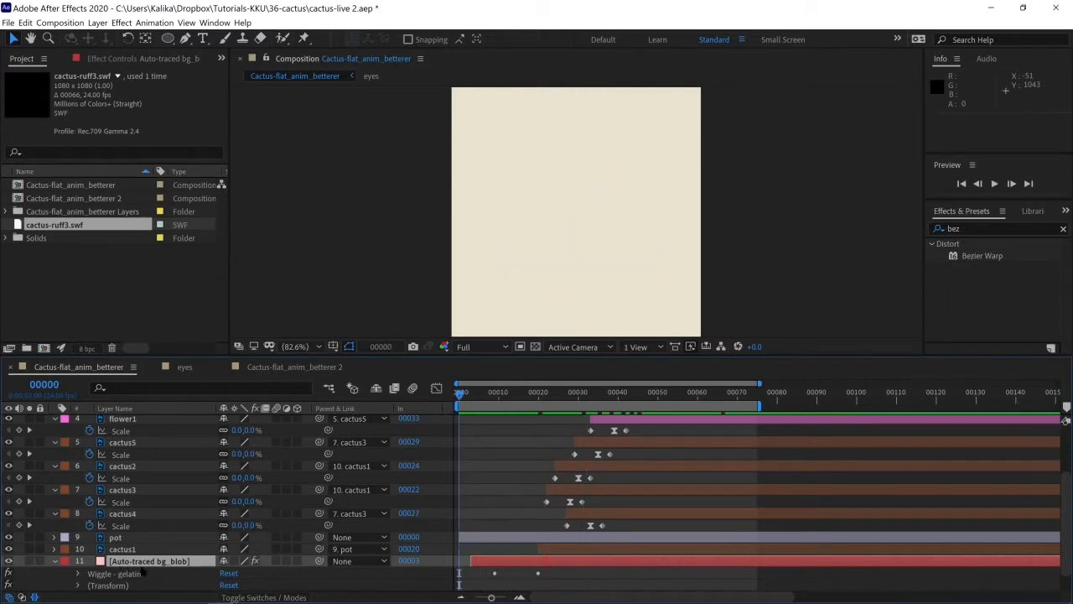
key("ctrl+c")
left_click(294, 369)
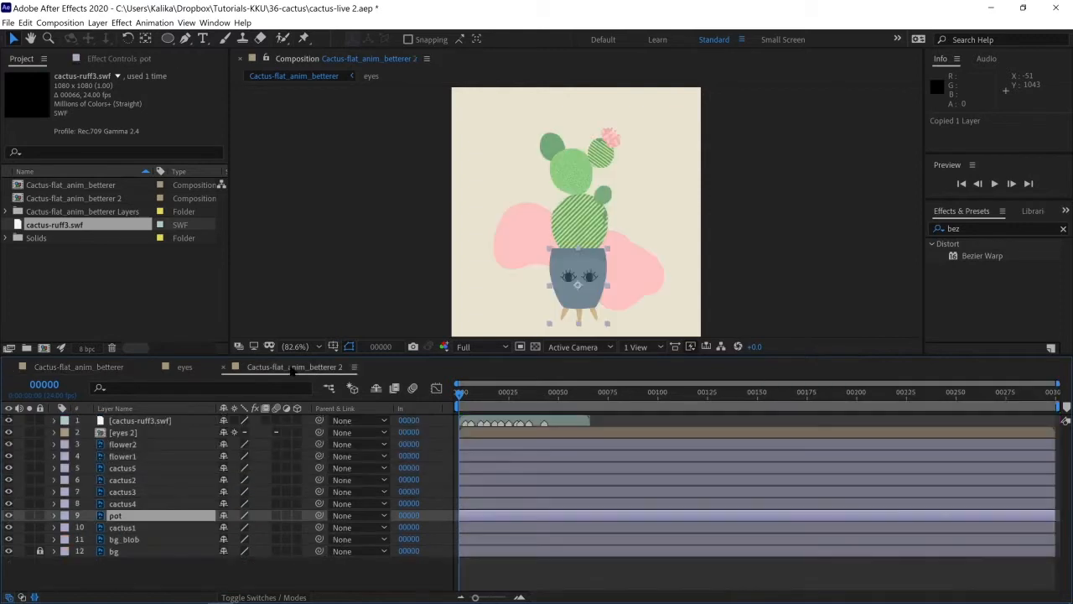
left_click(123, 552)
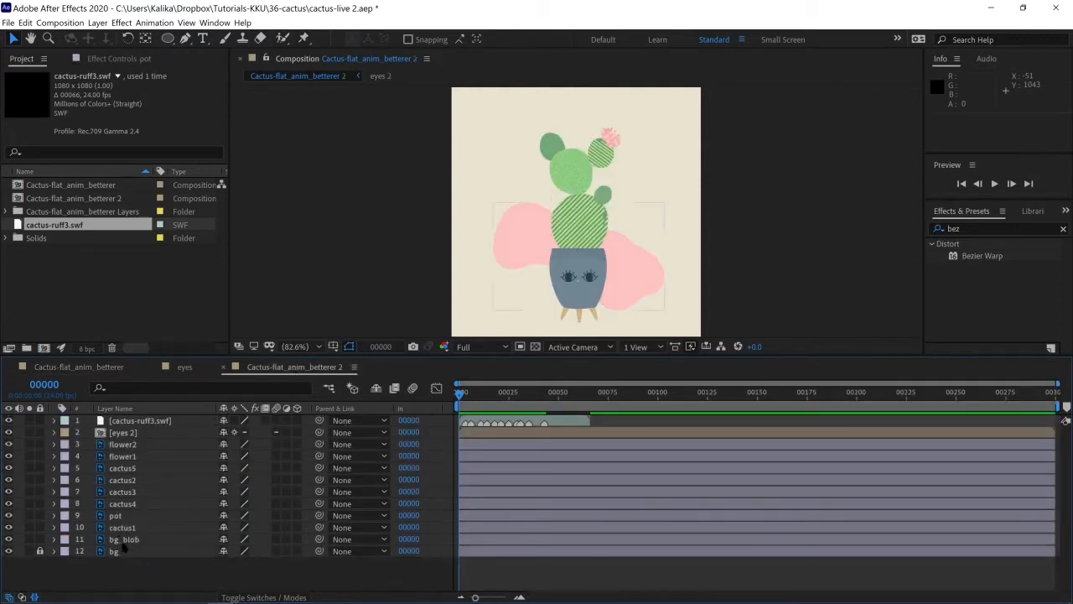
left_click(124, 540)
key("ctrl+v")
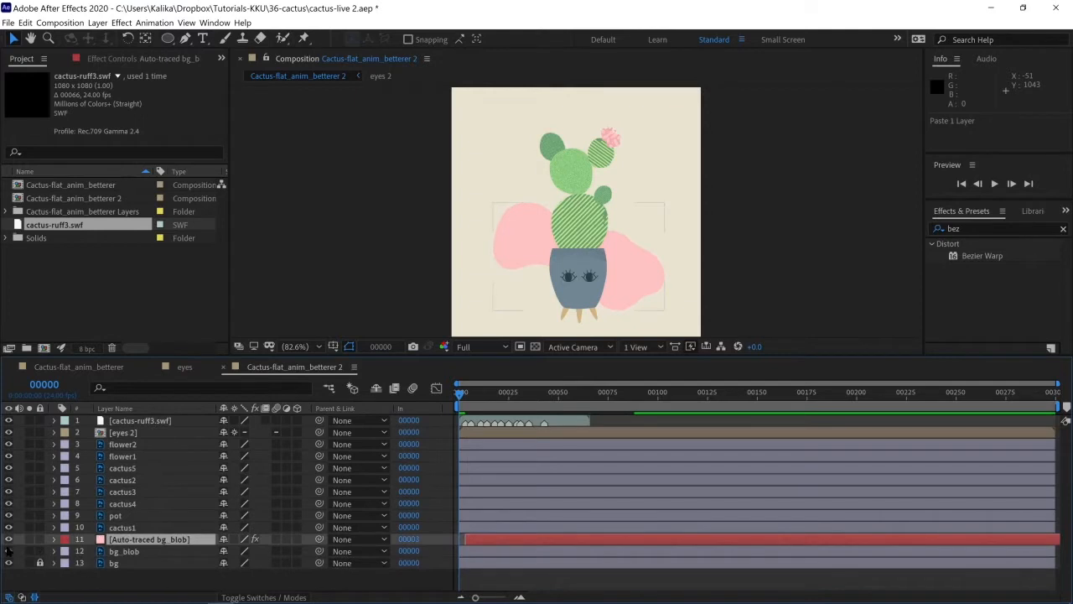
left_click(9, 550)
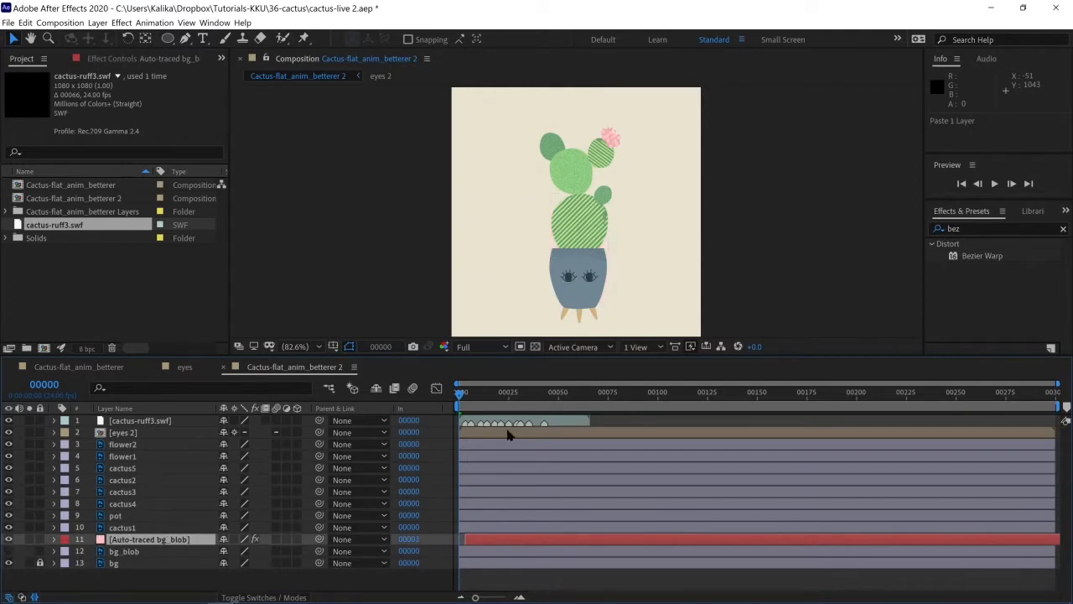
Step: Parent the cactus1 layer to the pot layer
left_click(124, 528)
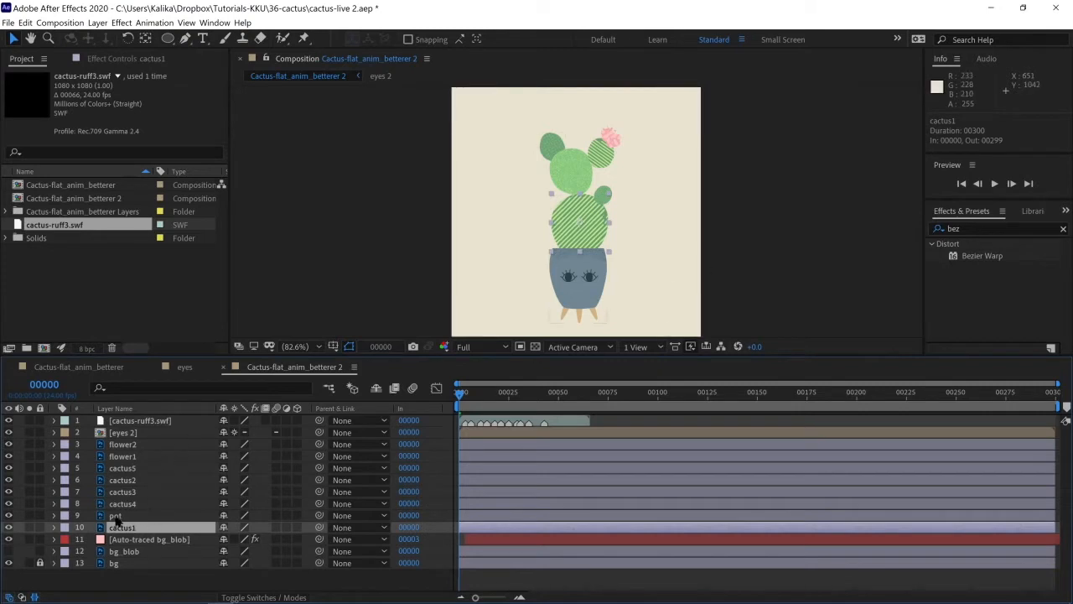
left_click_drag(319, 528, 191, 515)
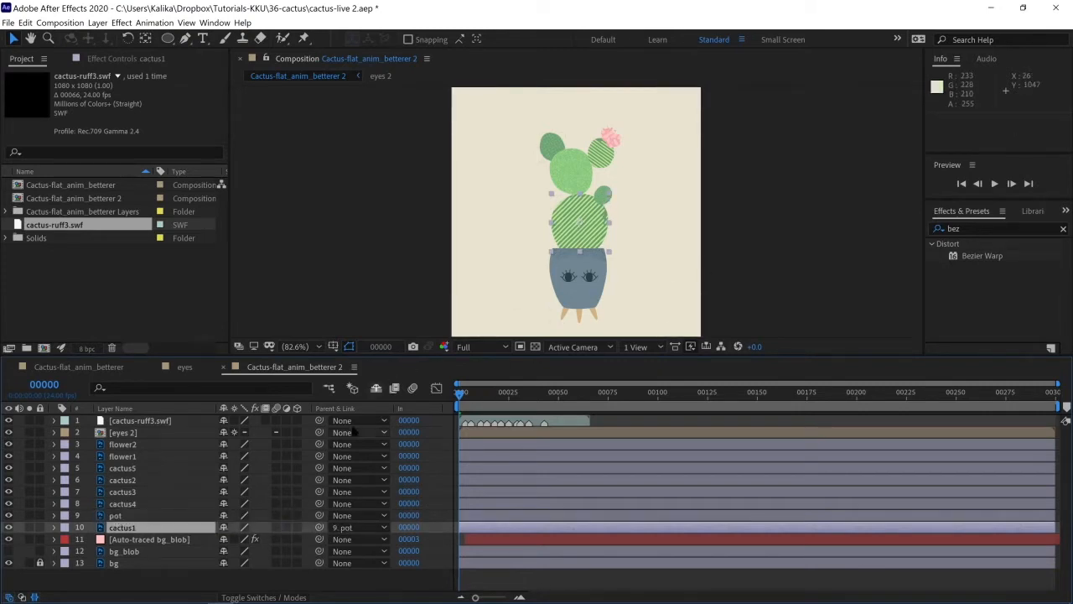
key("z")
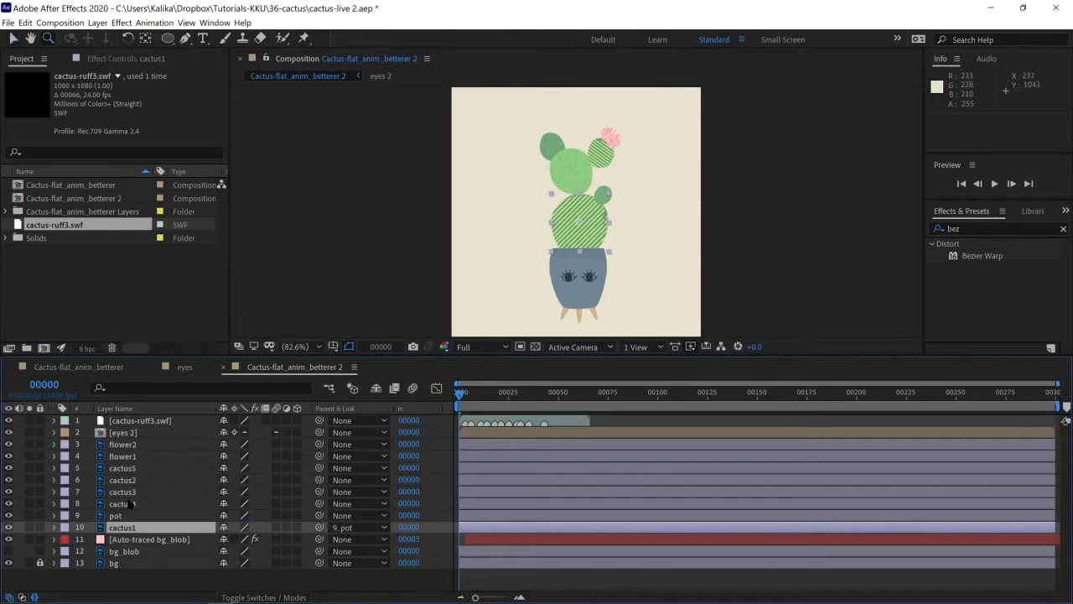
Step: Set the opacity of all layers from eyes 2 down to cactus1 to 50%
left_click(124, 432, "shift")
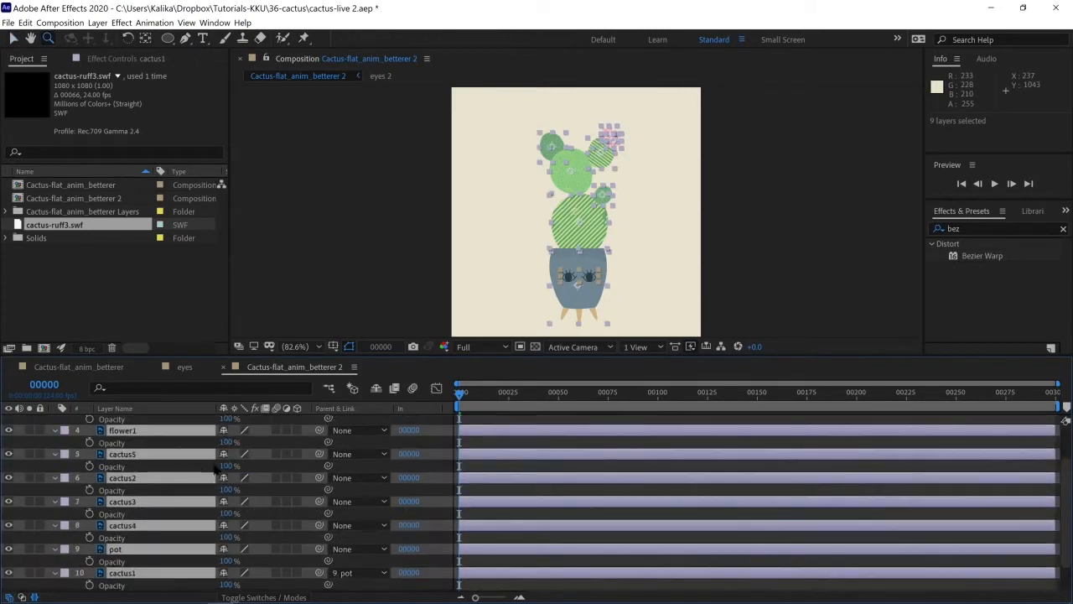
key("t")
left_click(225, 443)
type("50")
key("Return")
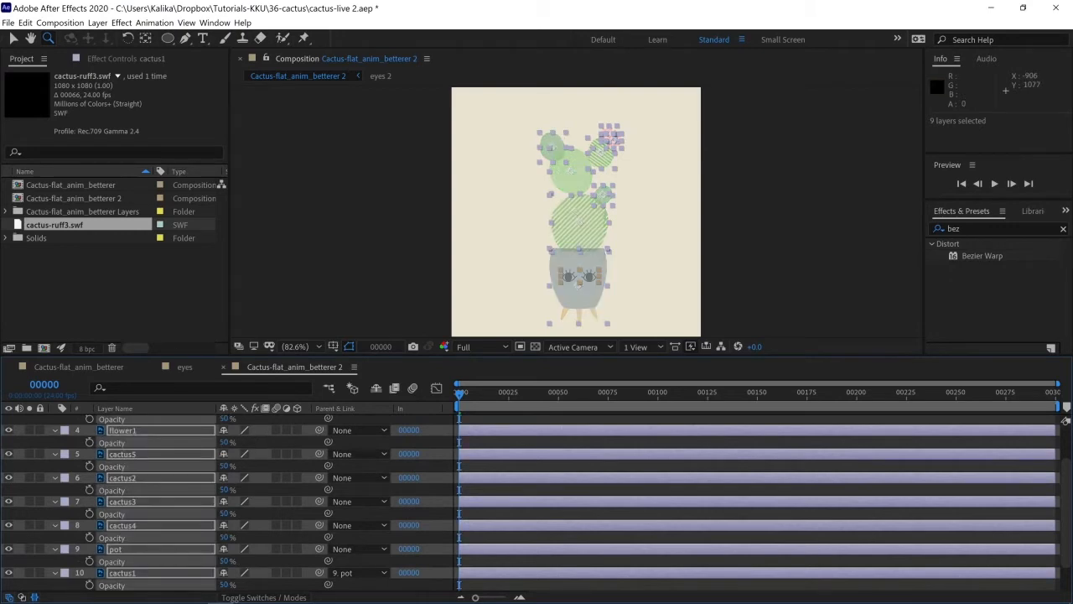
left_click(55, 492)
scroll(121, 578, "down", 2)
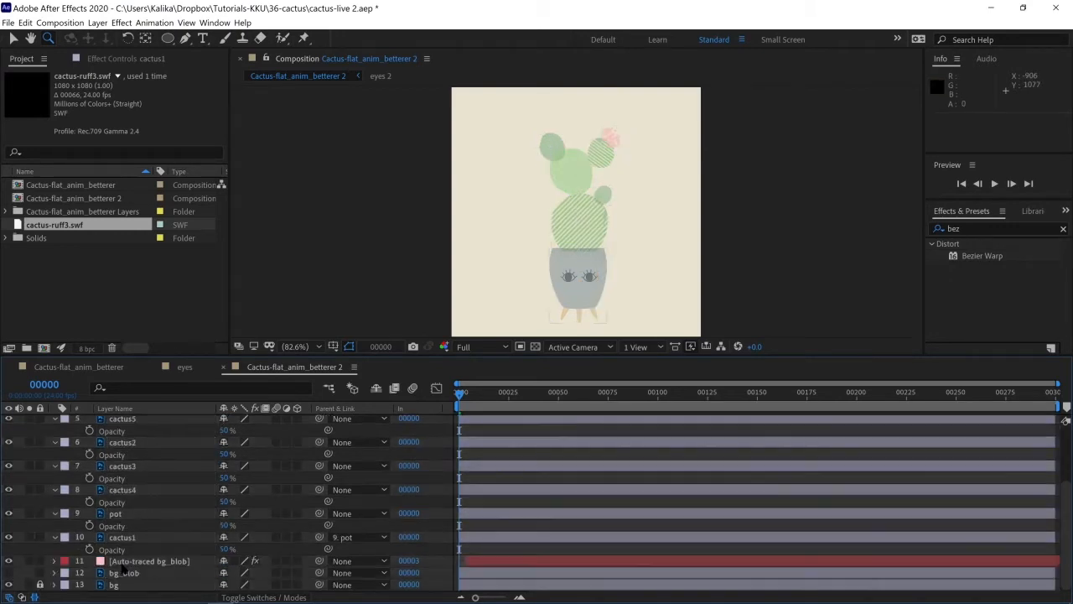
Step: Hide the bg layer and move cactus1's anchor point down to its base, where it meets the pot
left_click(121, 537)
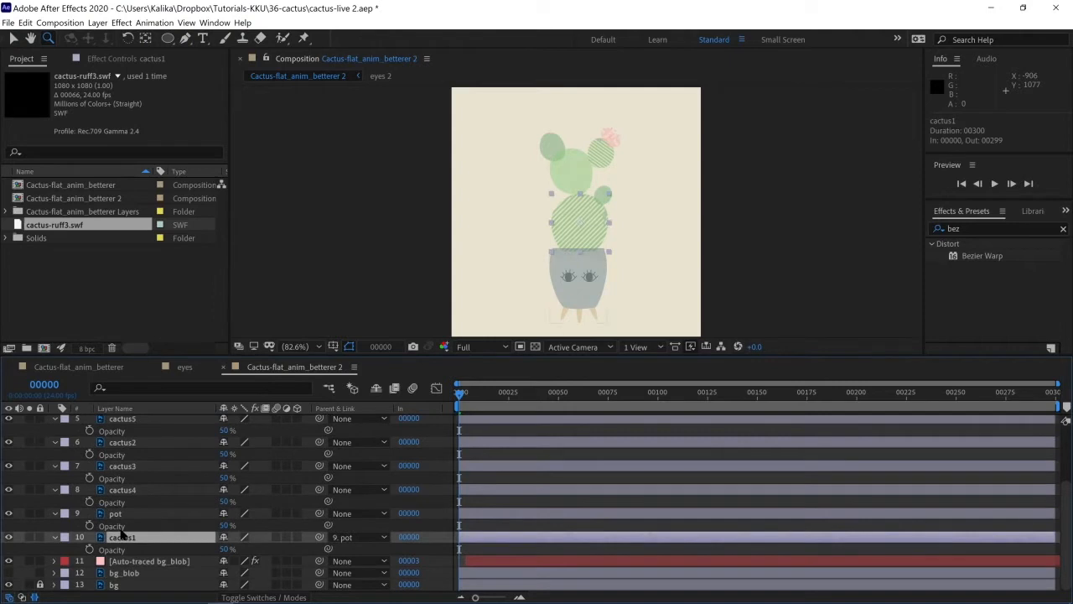
left_click(601, 225)
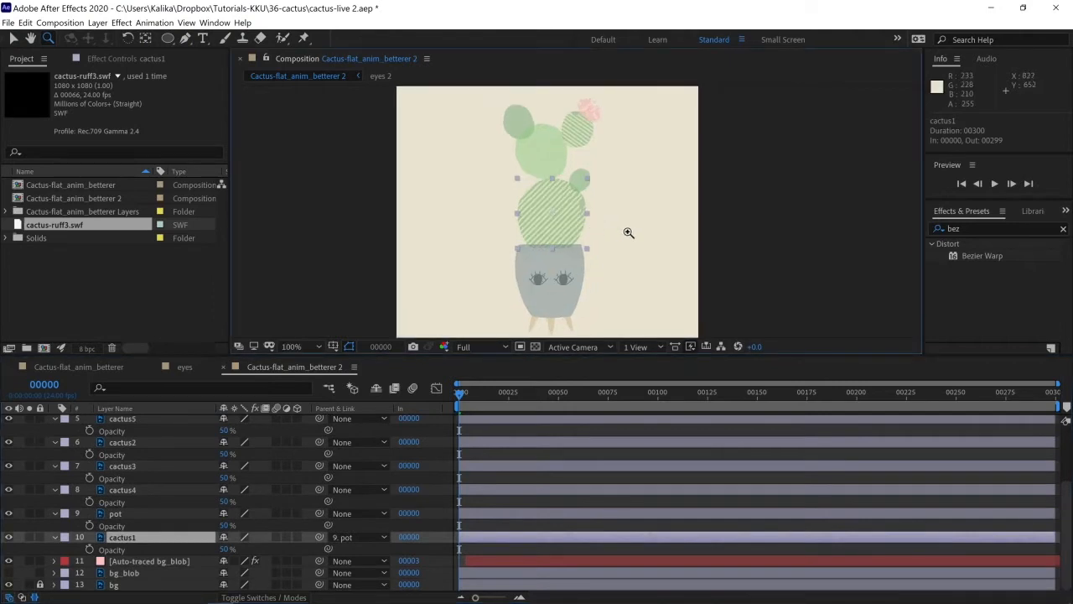
left_click(8, 584)
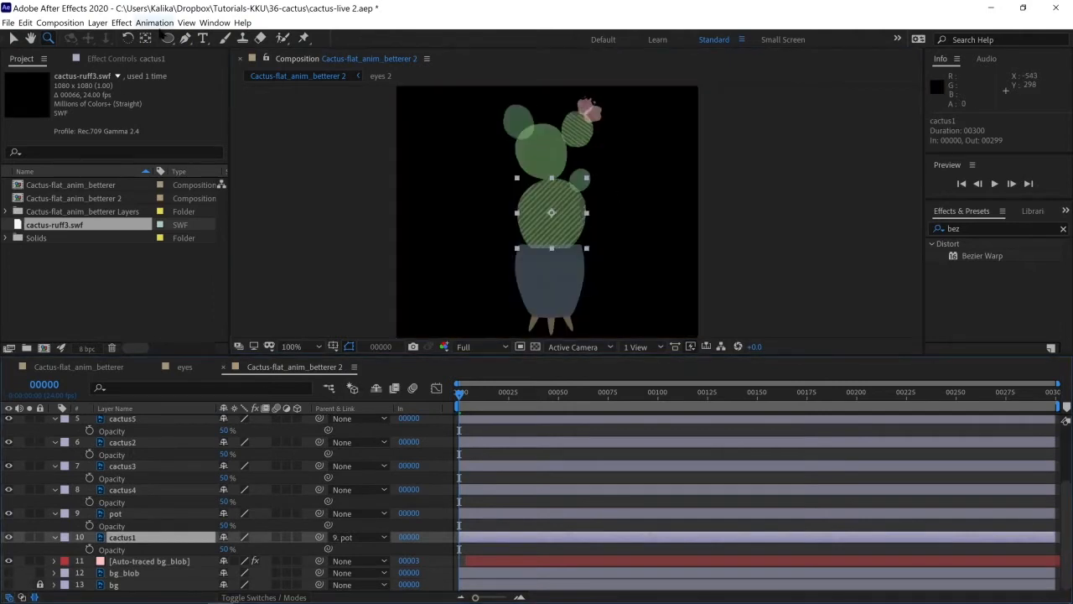
left_click(145, 38)
left_click_drag(553, 215, 552, 249)
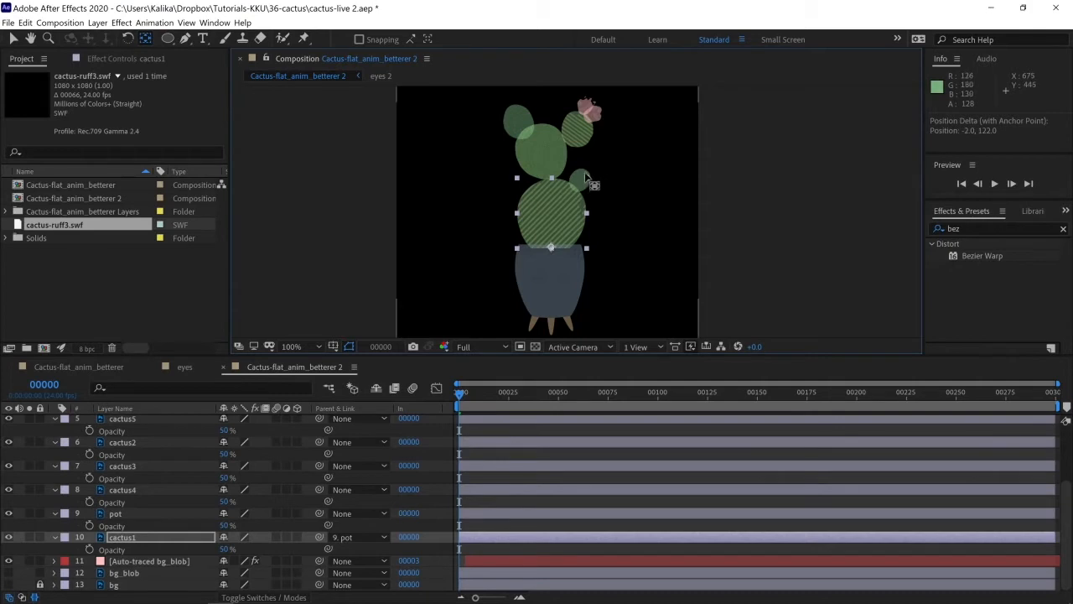
Step: Lock the cactus-ruff3.swf layer and move cactus2's anchor point to where it joins cactus1
scroll(77, 475, "up", 4)
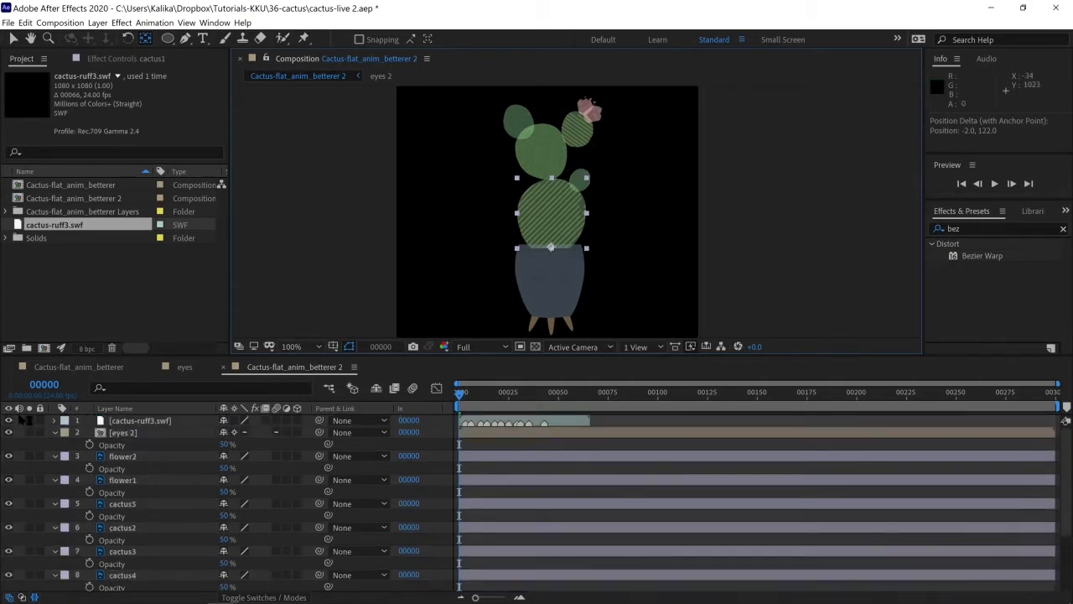
left_click(40, 420)
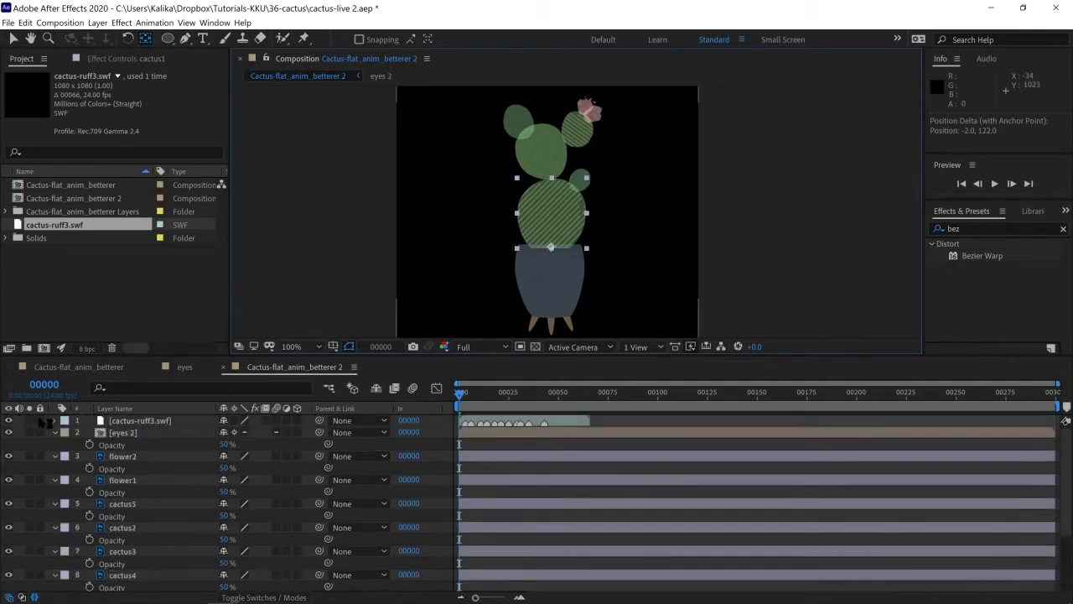
left_click(580, 181)
left_click_drag(578, 190, 575, 193)
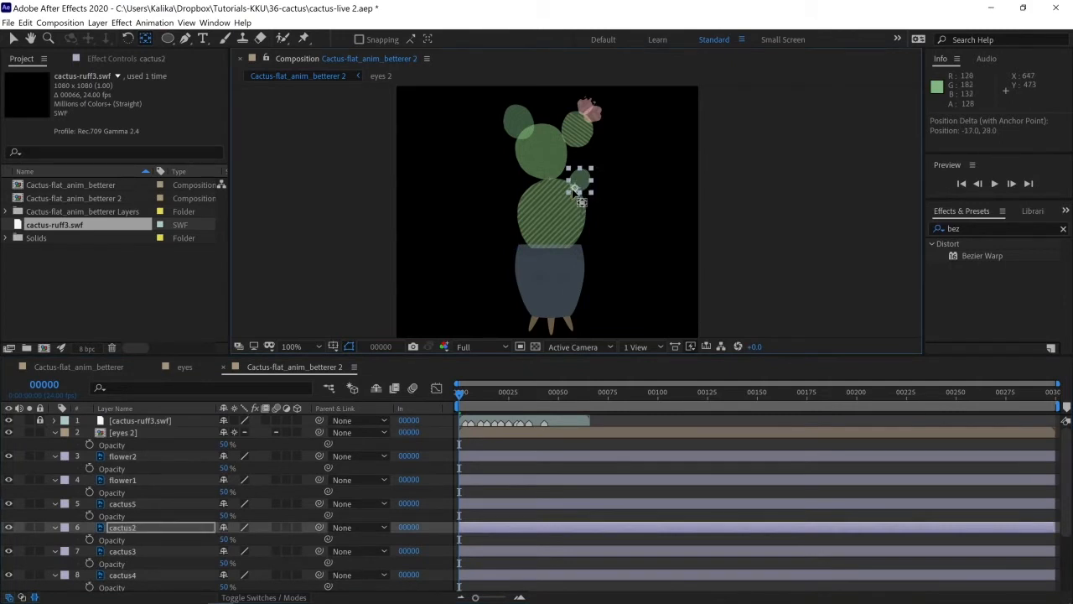
Step: Move the anchor points of cactus3, cactus4 and cactus5 to the spots where each joins its supporting cactus segment
left_click(530, 155)
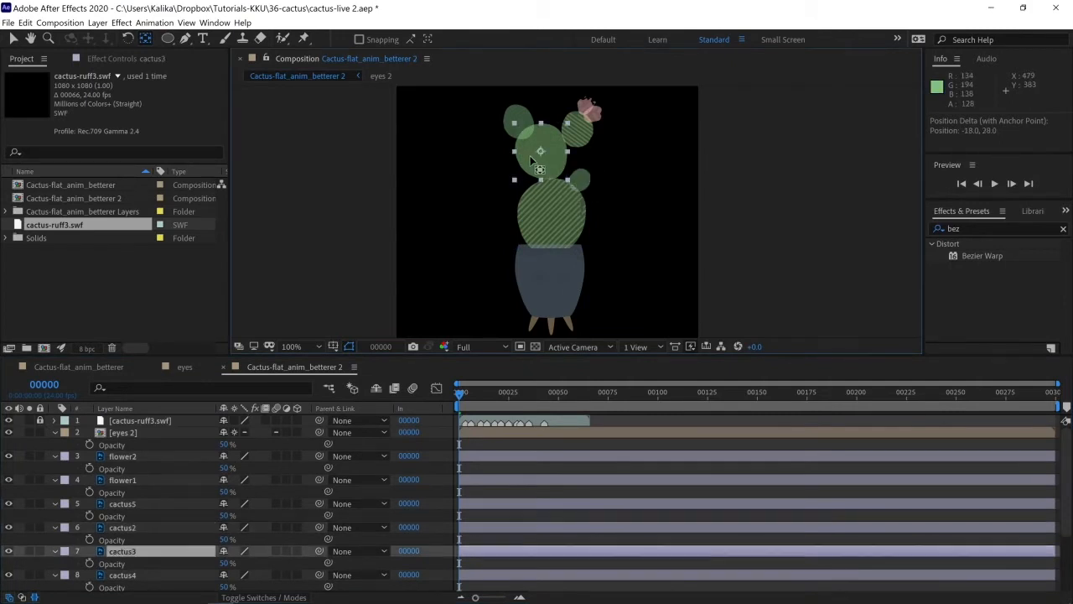
left_click_drag(530, 155, 553, 184)
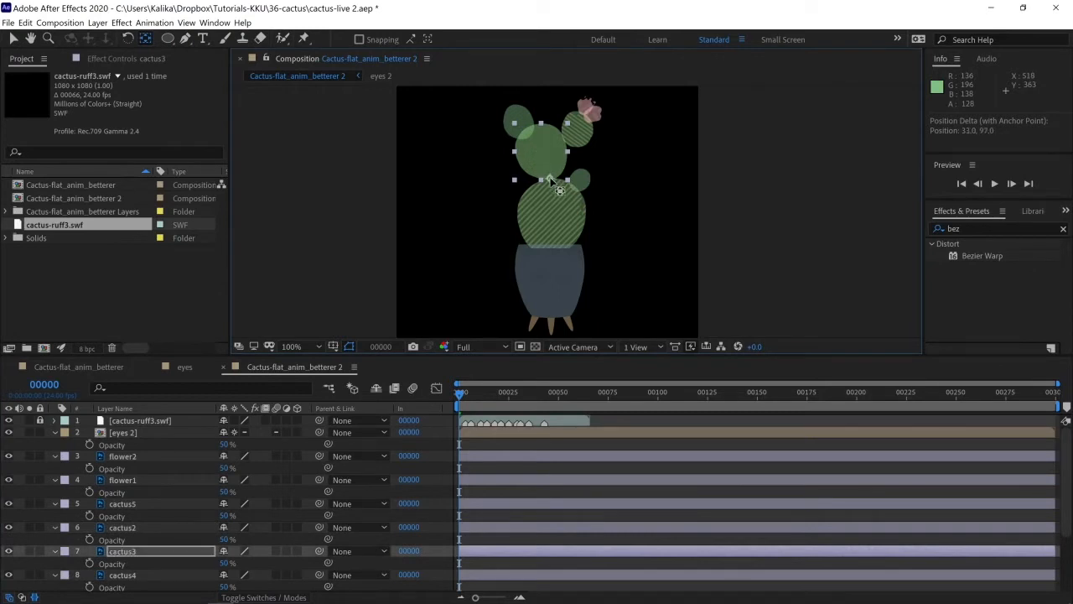
left_click(518, 122)
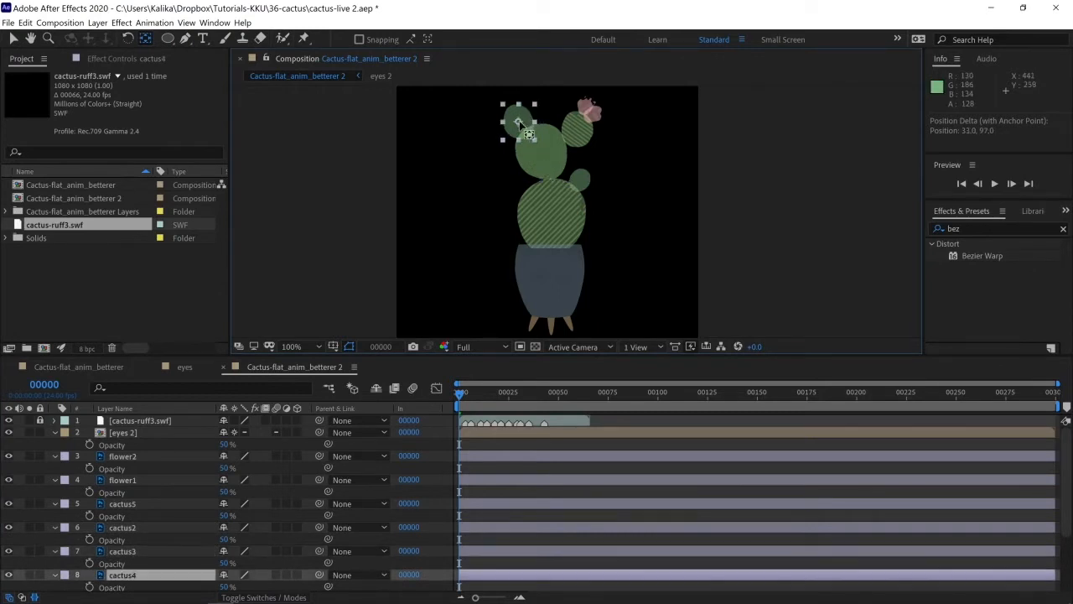
left_click_drag(518, 121, 570, 135)
left_click(578, 128)
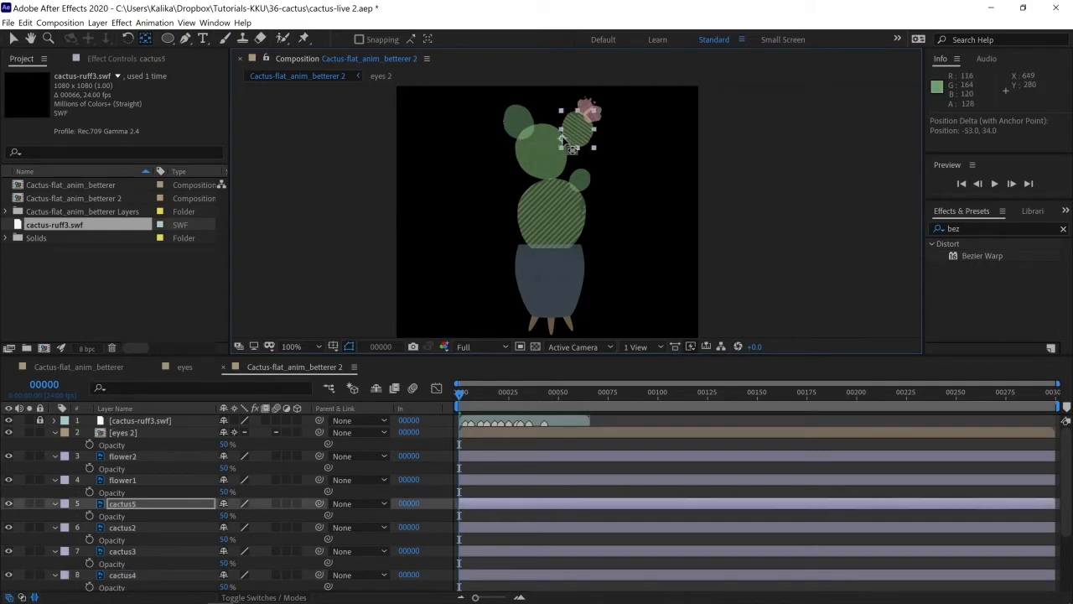
Step: Move the anchor points of flower2 and flower1 to their bases, where each flower joins cactus5
scroll(561, 136, "up", 4)
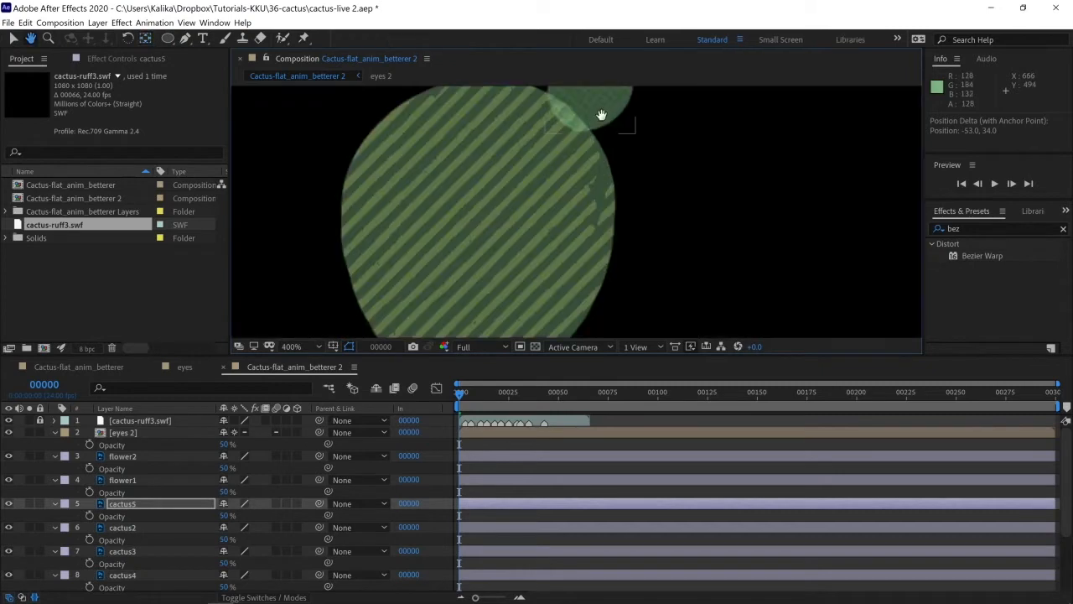
left_click_drag(623, 113, 551, 316)
left_click_drag(583, 243, 613, 402)
left_click_drag(611, 215, 570, 246)
left_click(592, 228)
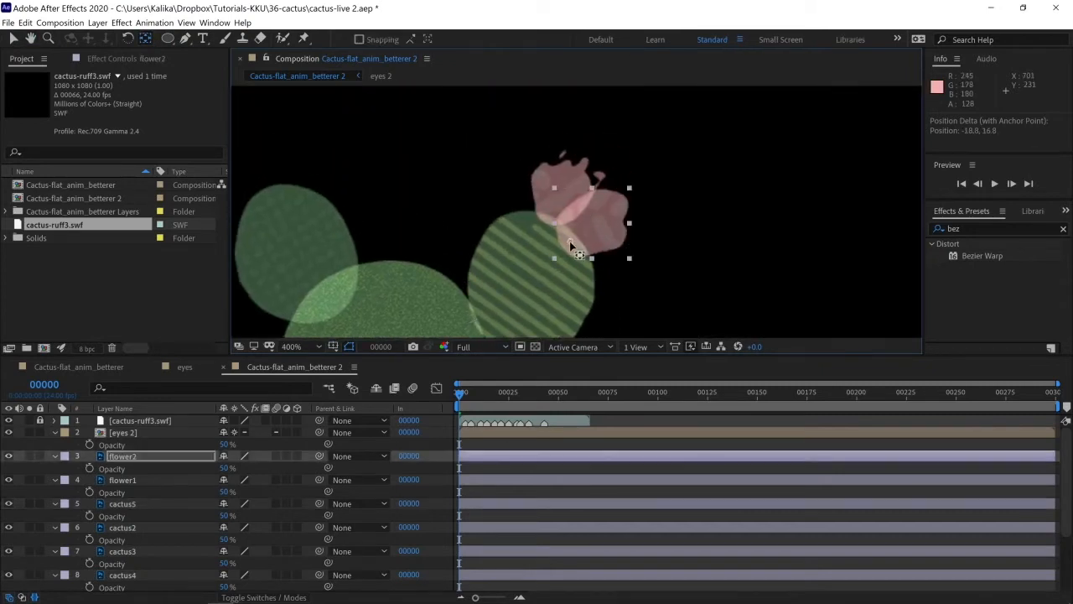
left_click(570, 176)
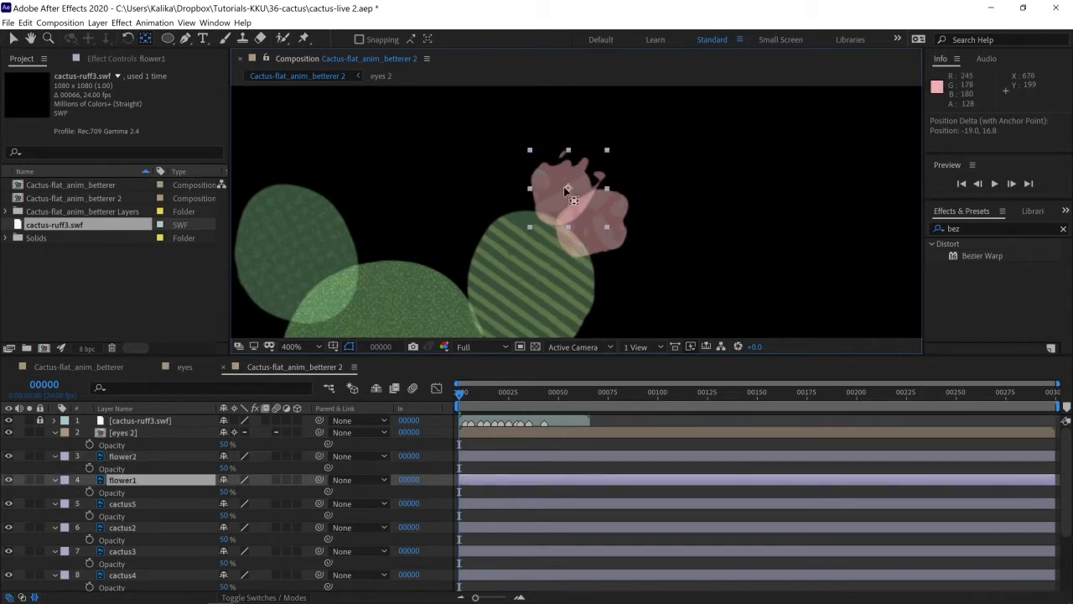
left_click_drag(555, 206, 547, 220)
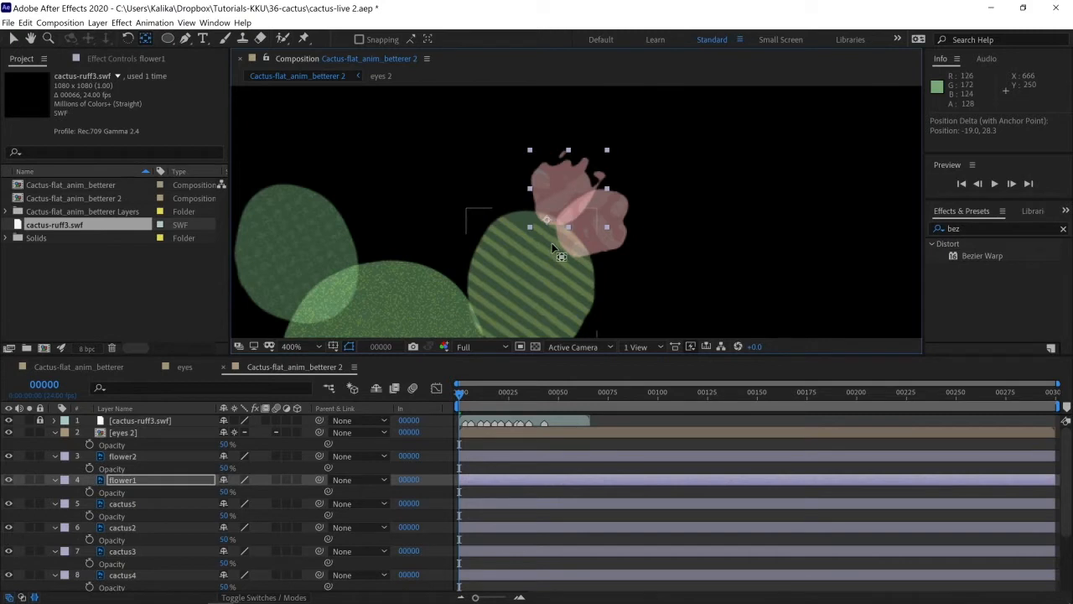
Step: View the whole cactus again and check the anchor points of its lower segments, including cactus1
scroll(553, 249, "down", 4)
key("space")
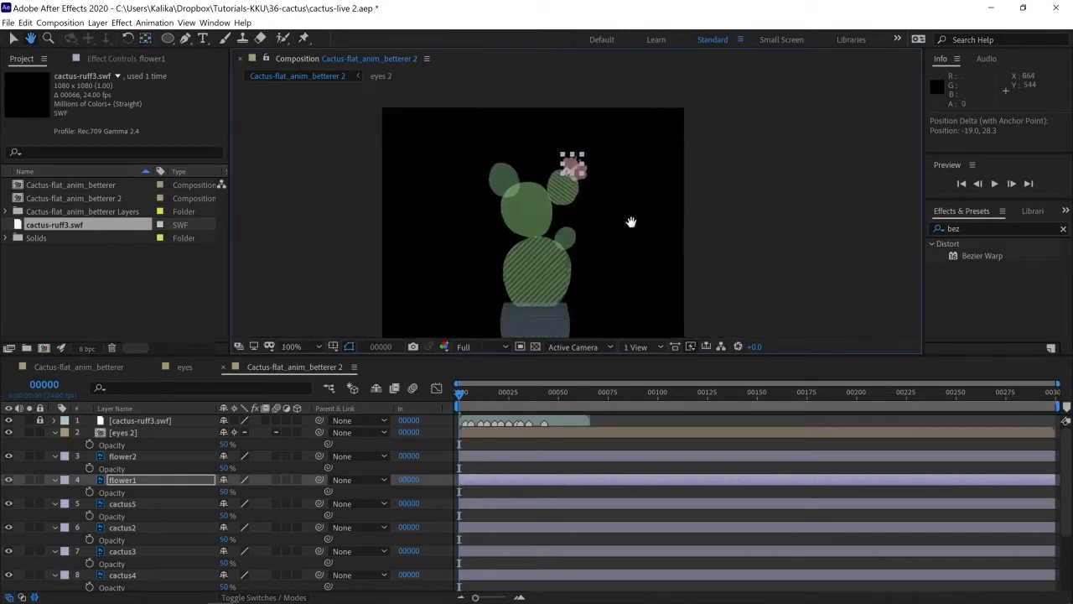
left_click_drag(631, 223, 618, 196)
left_click(565, 173)
left_click(548, 220)
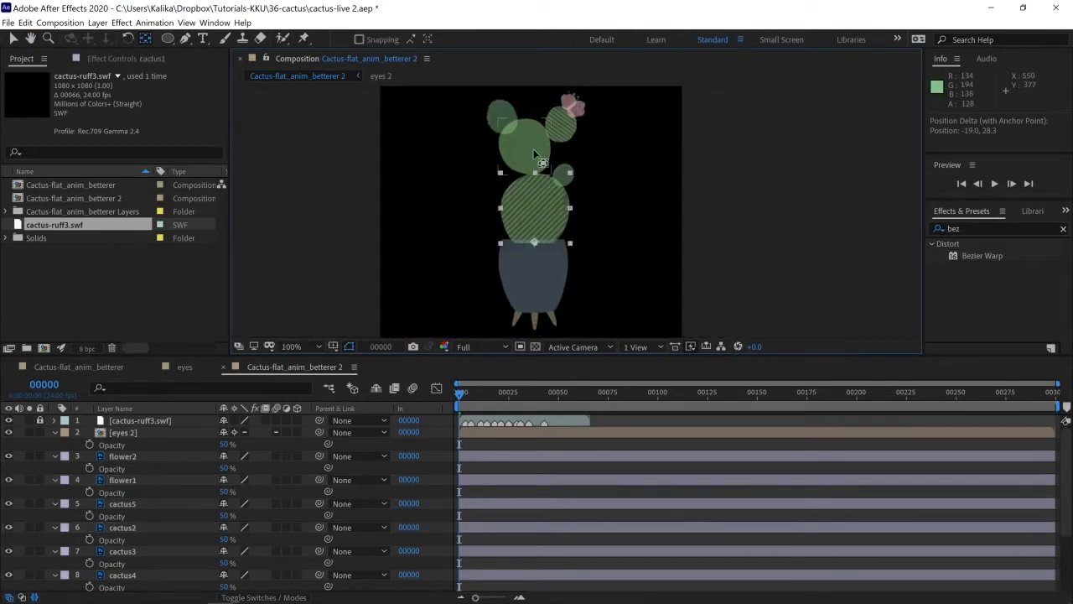
Step: Check the anchor points of cactus3, cactus4, cactus5, both flowers, the eyes and the pot
left_click(533, 146)
left_click(501, 114)
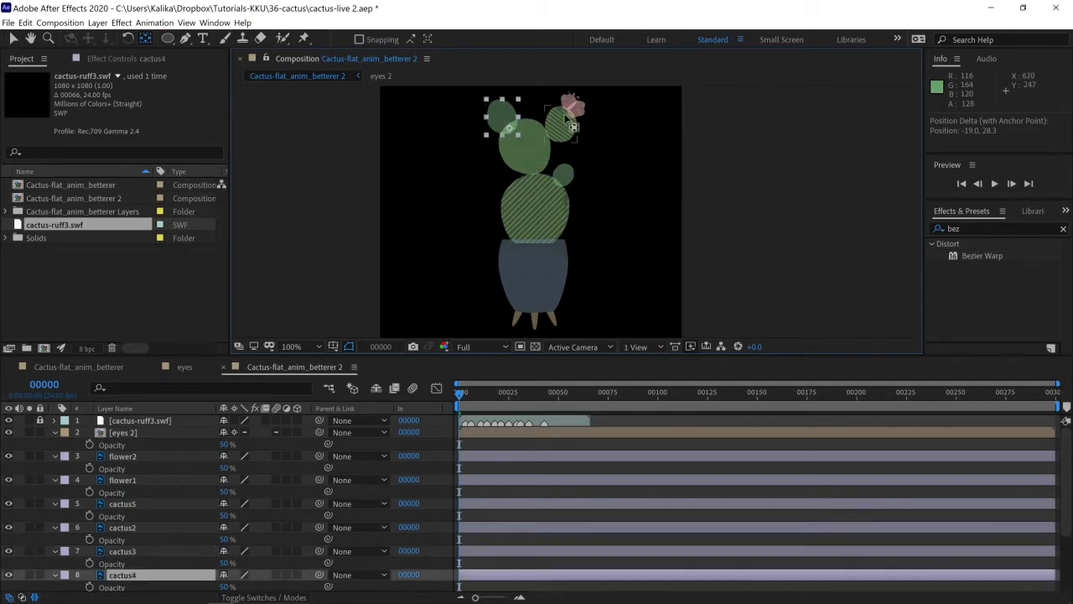
left_click(574, 126)
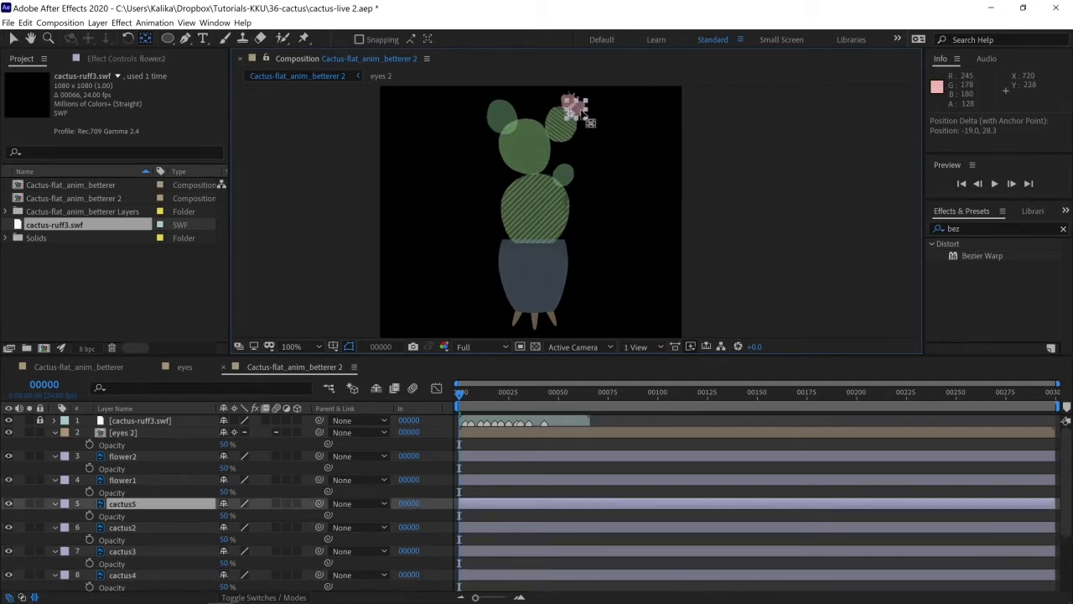
left_click(575, 105)
left_click(571, 102)
left_click(536, 282)
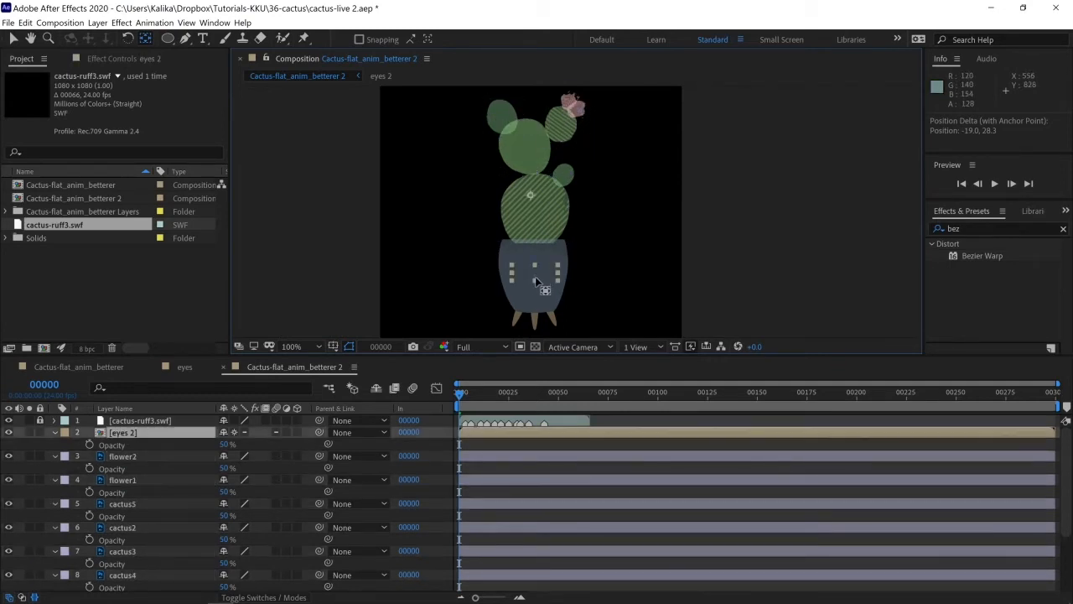
left_click(540, 286)
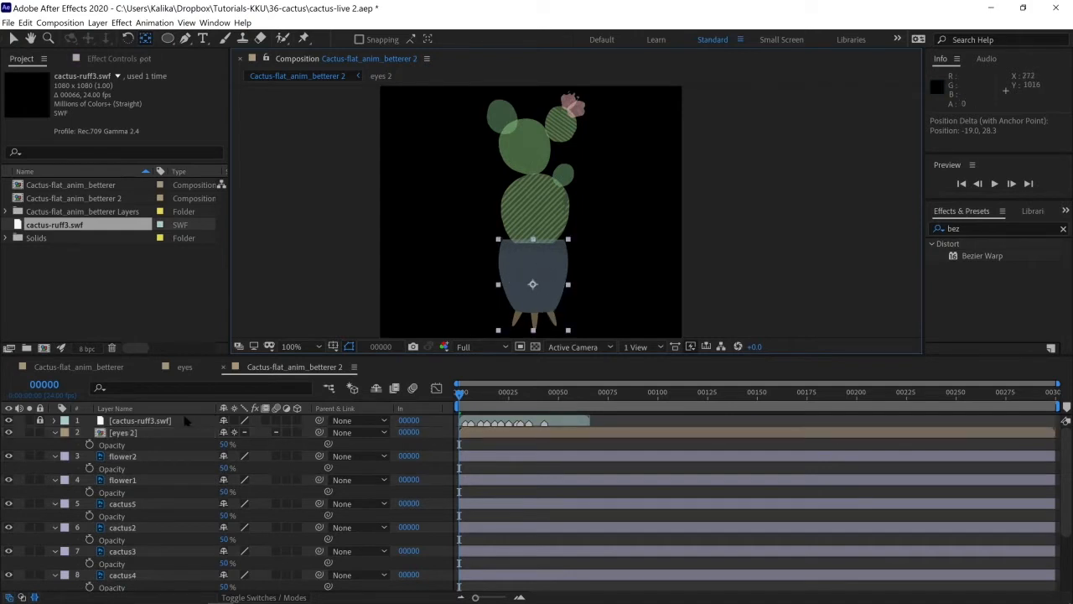
Step: Move the eyes 2 anchor point to the centre between the eyes and the pot's anchor point to the tip of its left leg
left_click(130, 432)
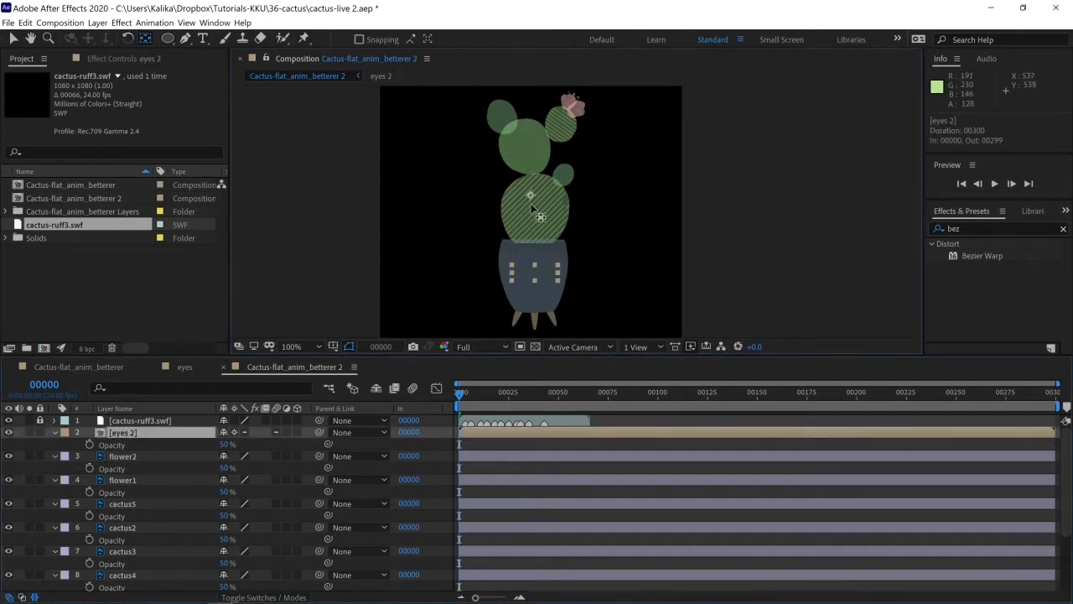
left_click_drag(533, 268, 534, 273)
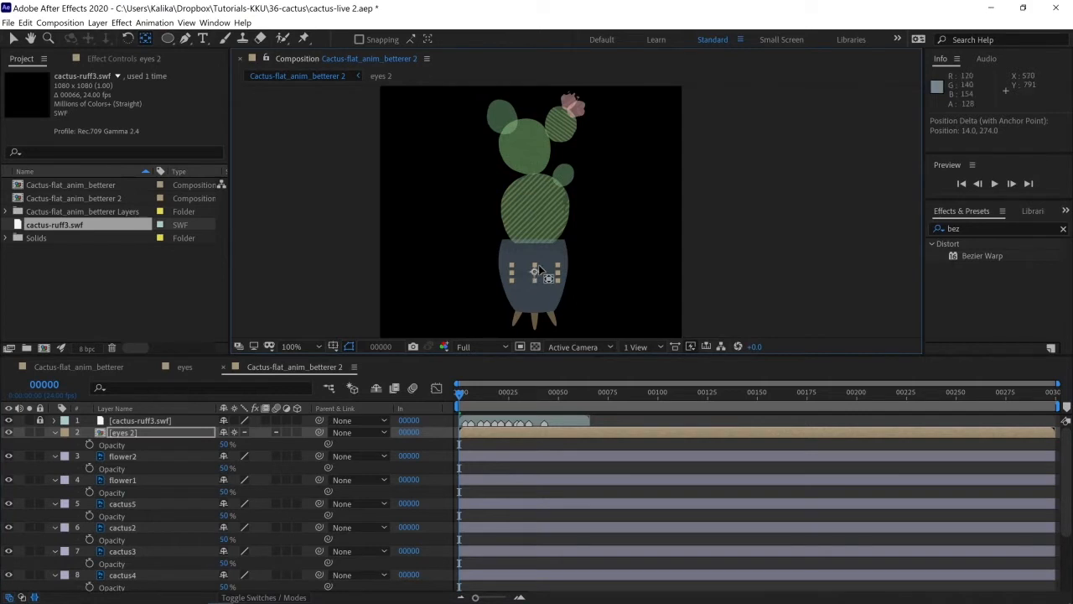
left_click(531, 314)
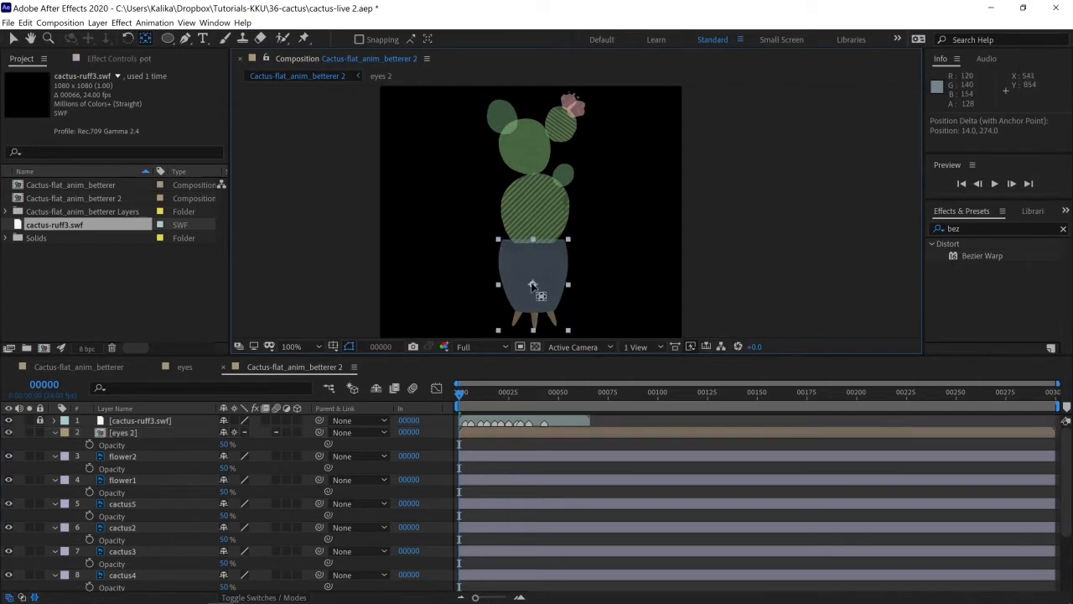
left_click_drag(533, 284, 512, 322)
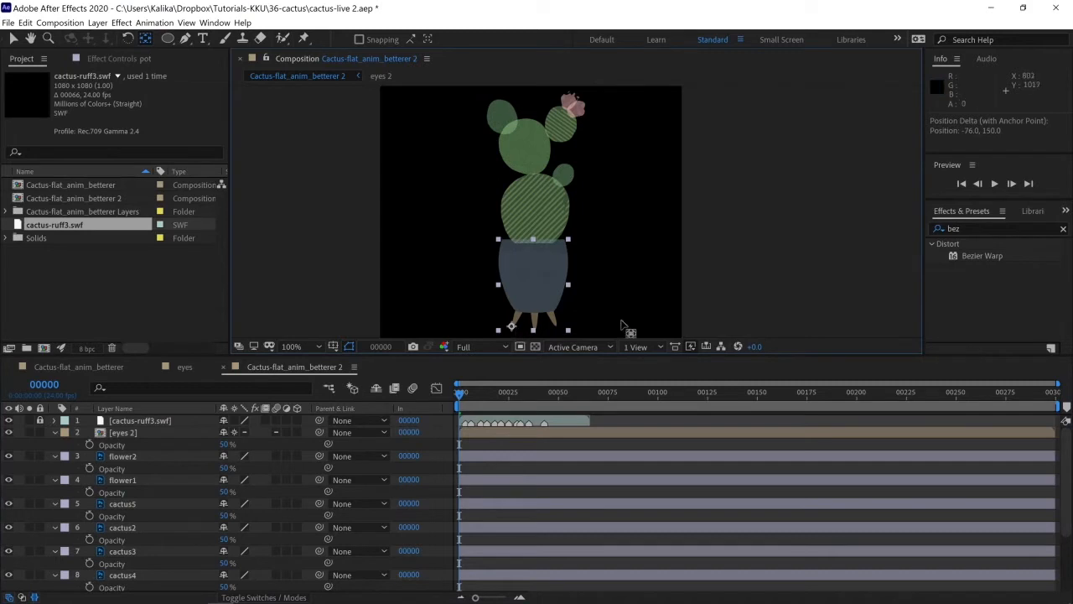
Step: Parent the eyes 2 and cactus1 layers to the pot layer
left_click(131, 433)
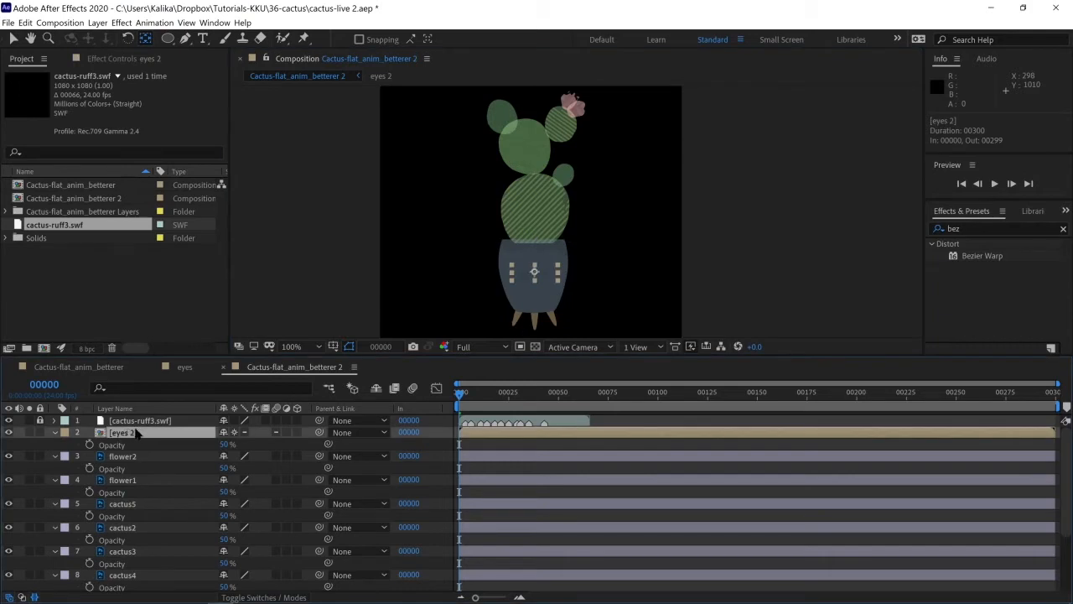
scroll(164, 503, "down", 3)
left_click(125, 537, "ctrl")
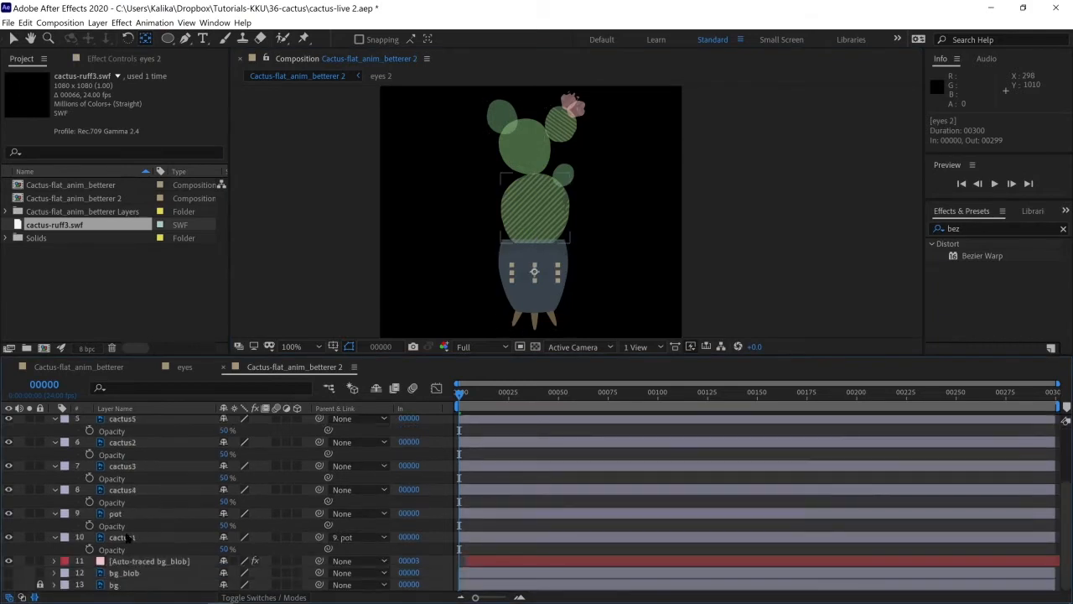
left_click_drag(327, 536, 193, 519)
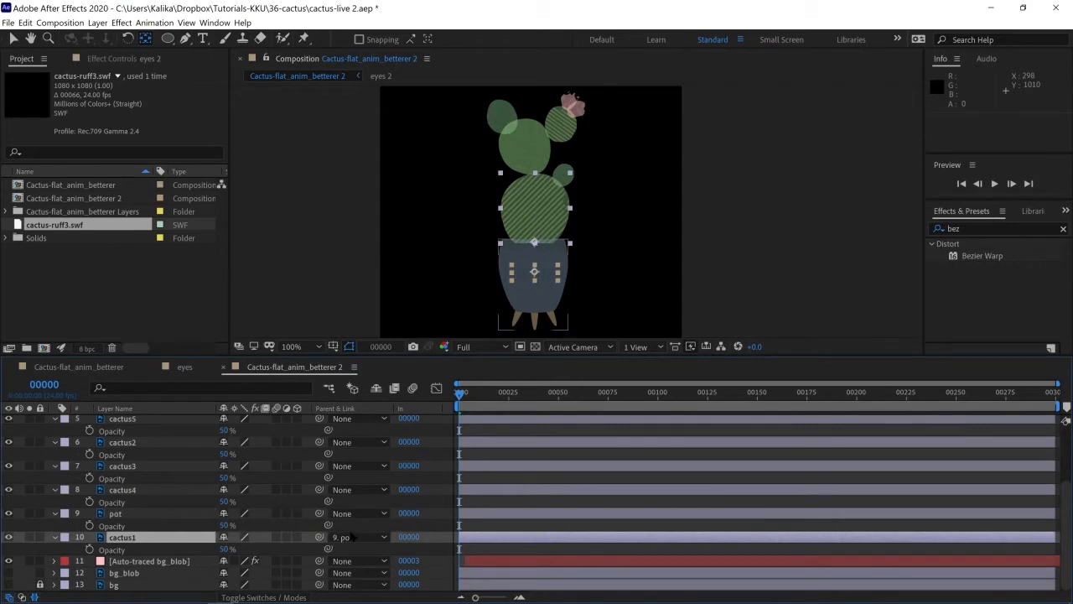
Step: Collapse the displayed properties of all layers, including the Auto-traced bg_blob layer, so the layer list is compact
key("ctrl+a")
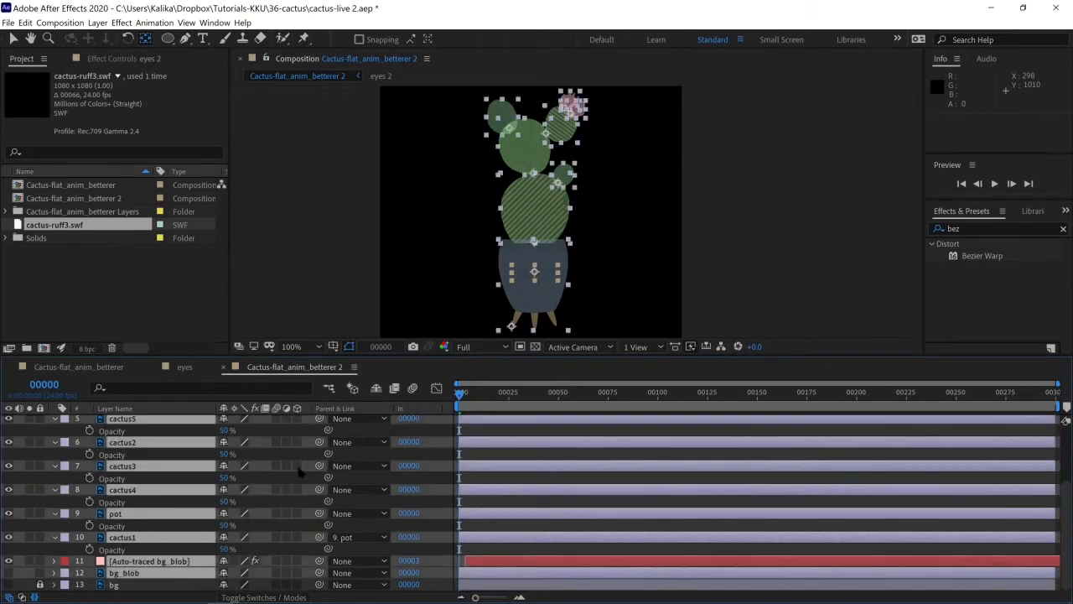
key("u")
left_click(69, 550)
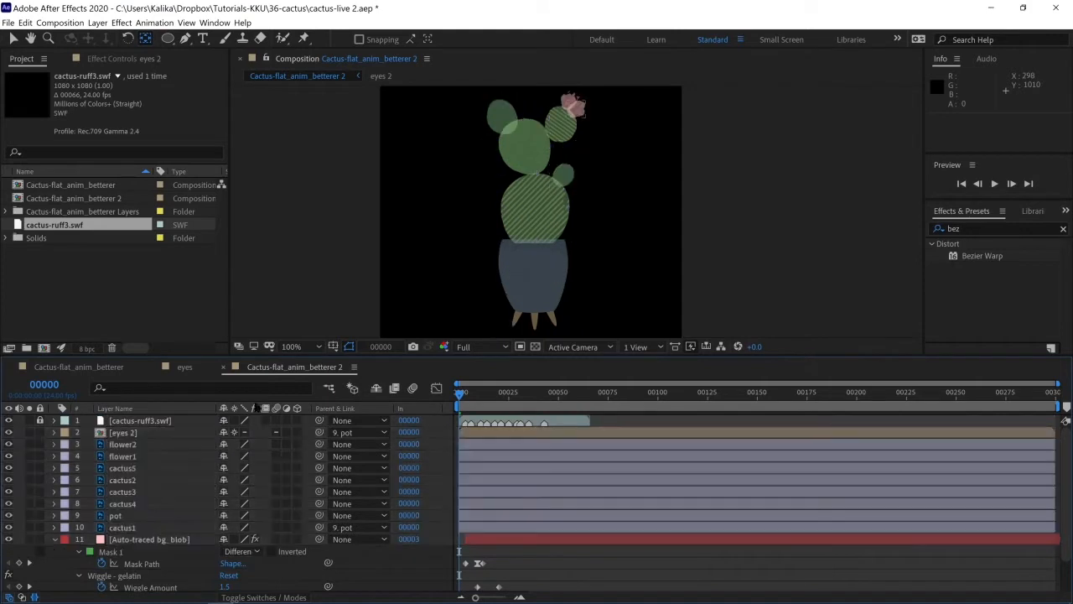
right_click(247, 405)
mouse_move(277, 437)
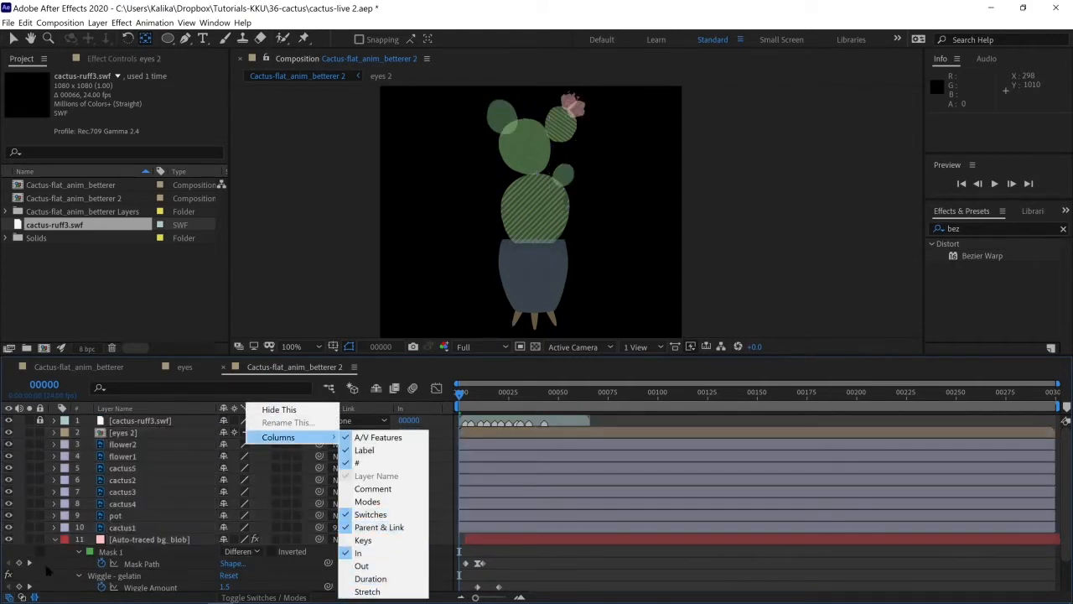
left_click(48, 566)
left_click(54, 539)
Step: Parent the cactus2 and cactus3 layers to cactus1
left_click(126, 527)
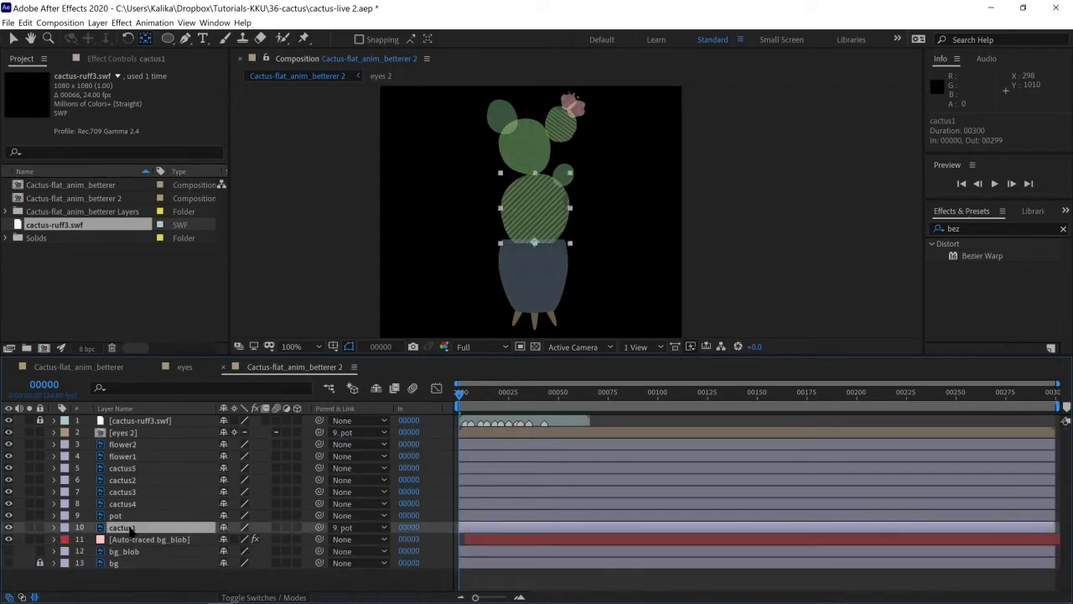
left_click(131, 433)
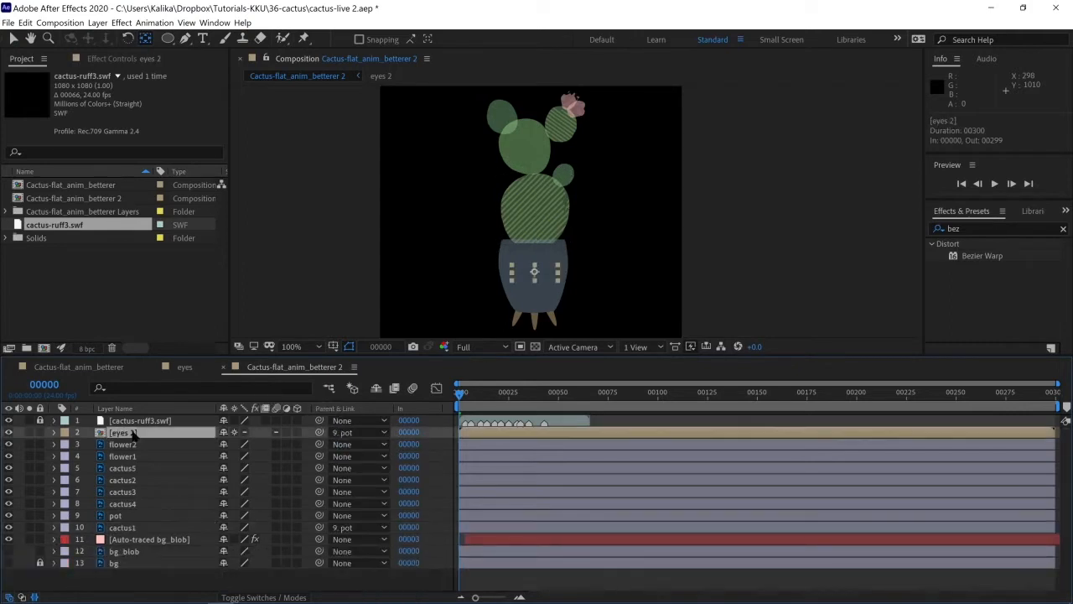
left_click(129, 515)
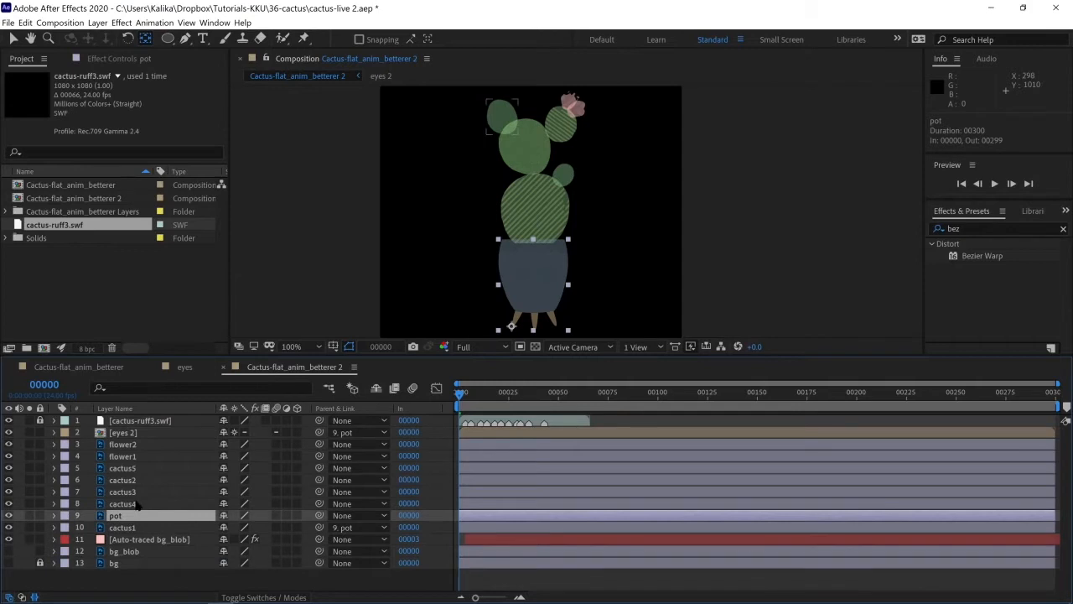
left_click(566, 176)
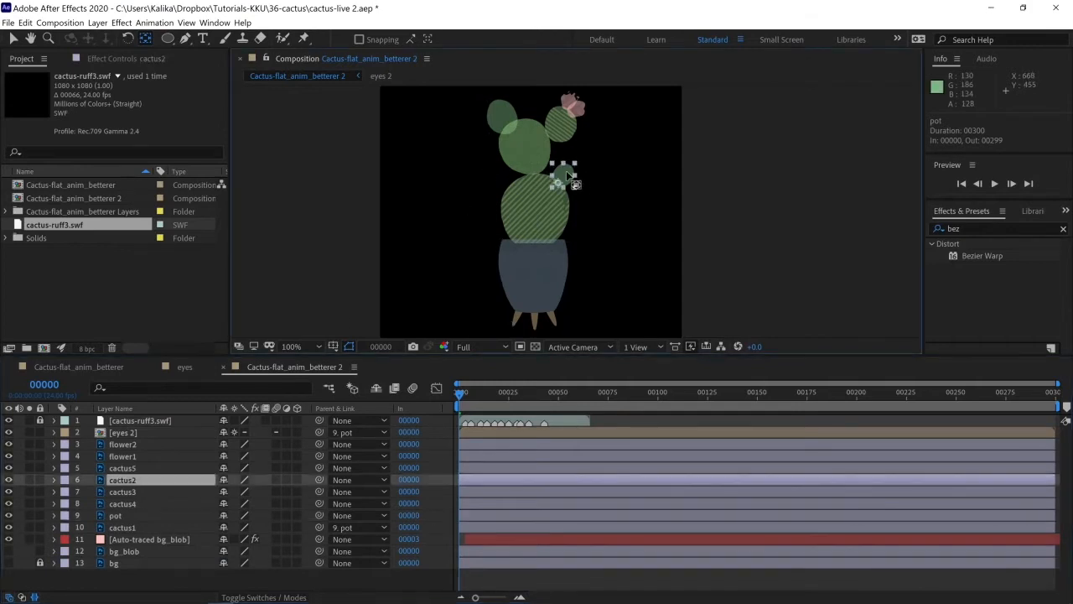
left_click(529, 150, "shift")
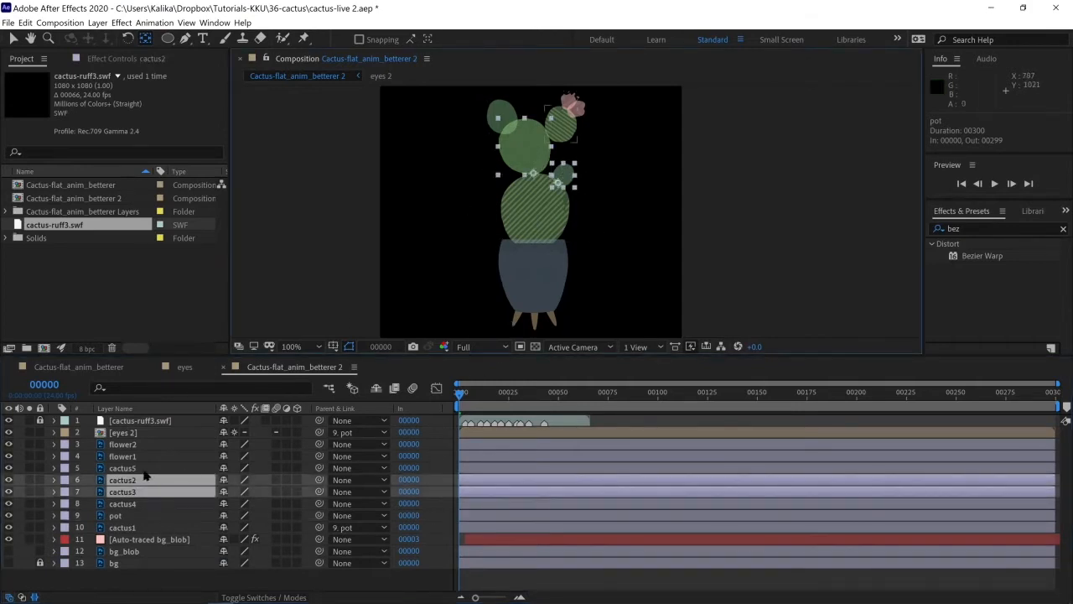
left_click_drag(319, 491, 157, 534)
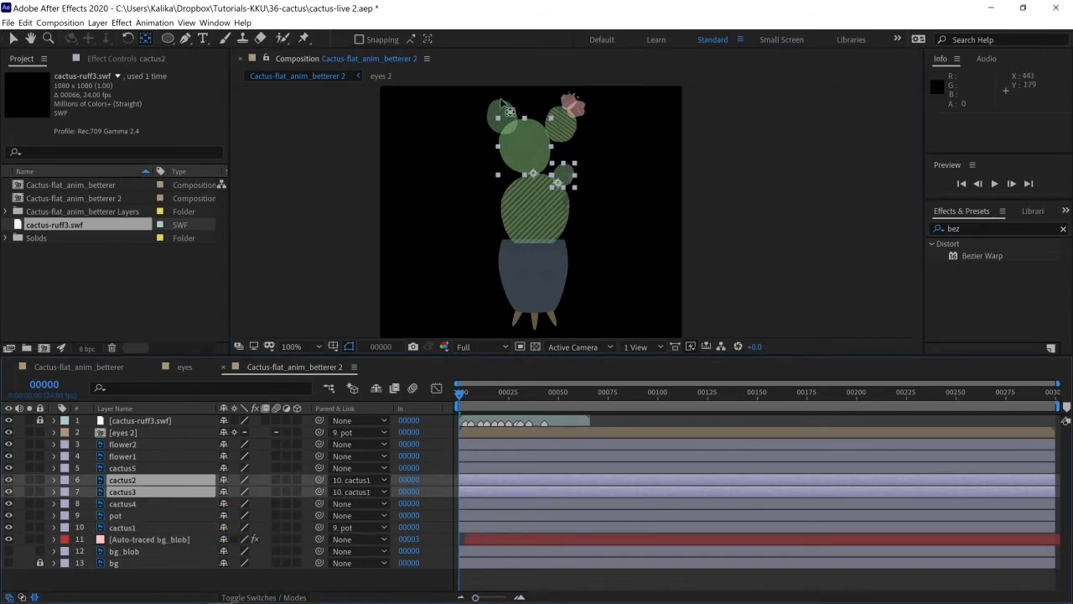
left_click(498, 103)
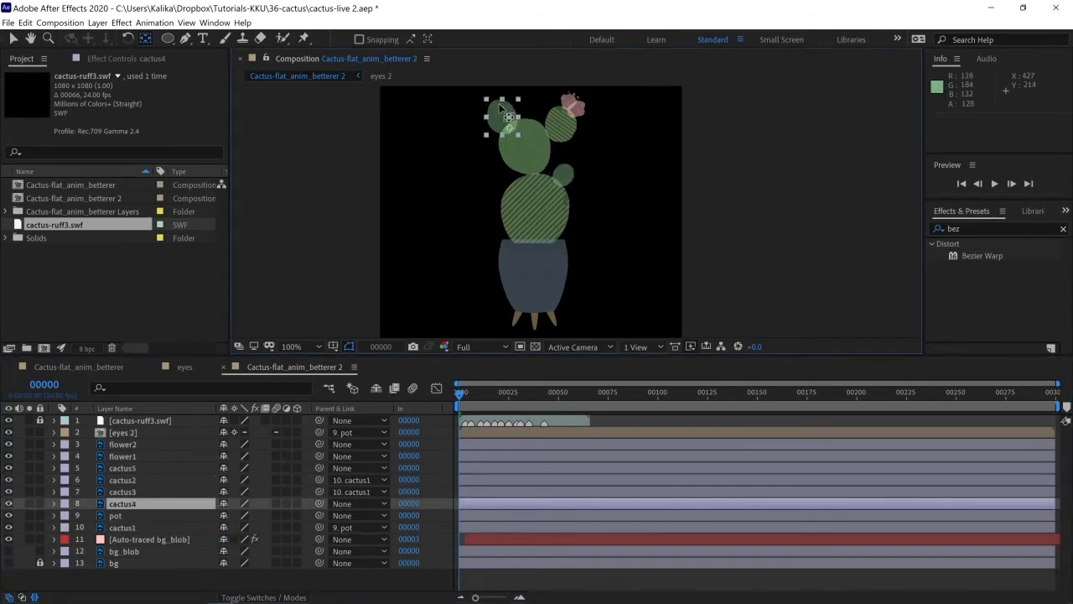
left_click(549, 125, "shift")
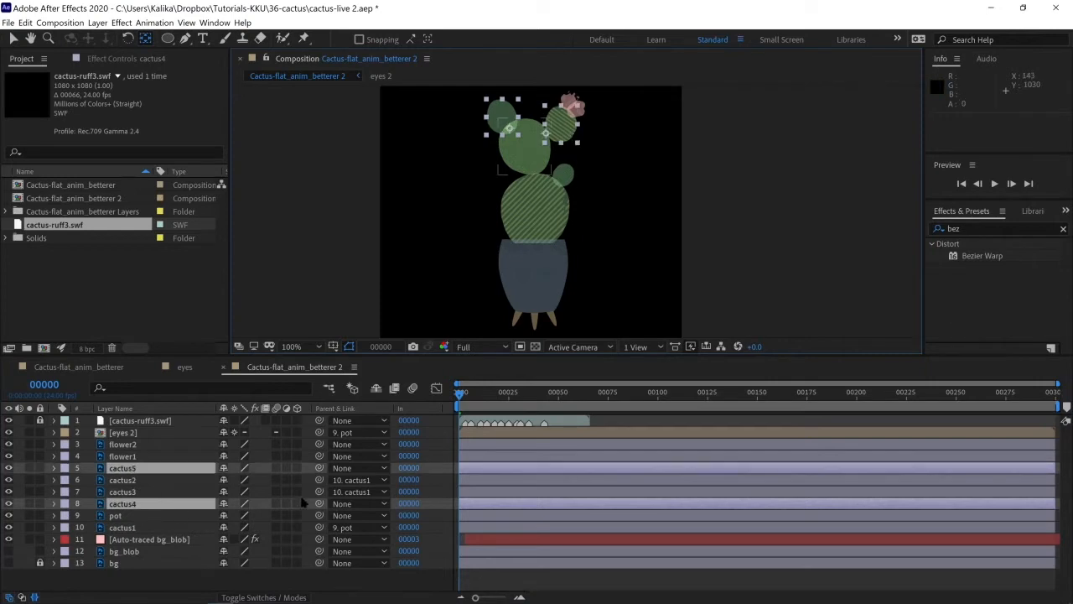
left_click_drag(318, 503, 193, 486)
left_click(193, 484)
key("ctrl+z")
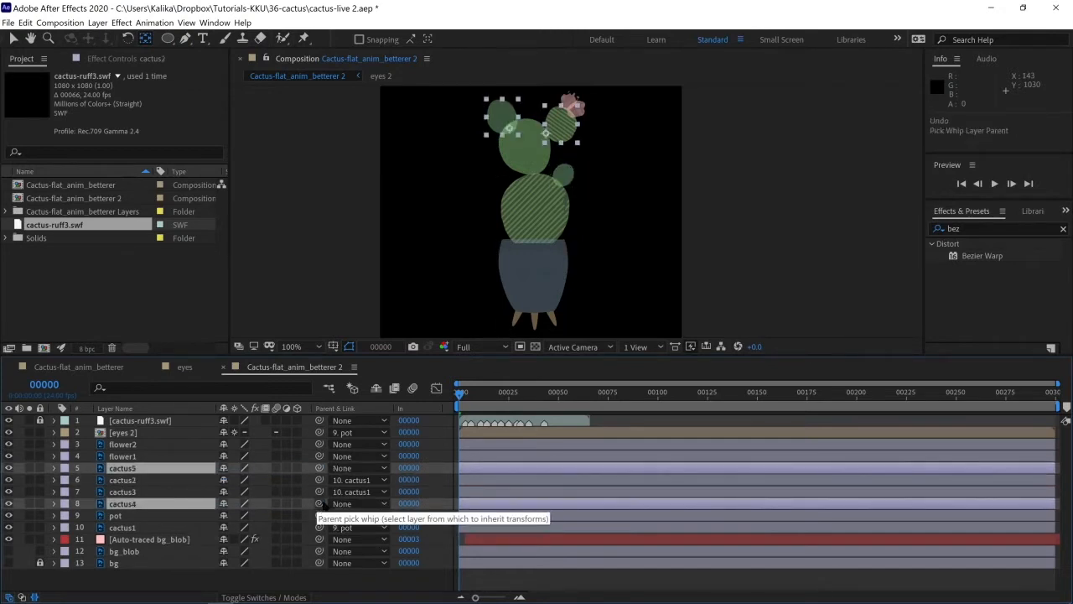
Step: Parent the cactus4 and cactus5 layers to cactus3
left_click(535, 143)
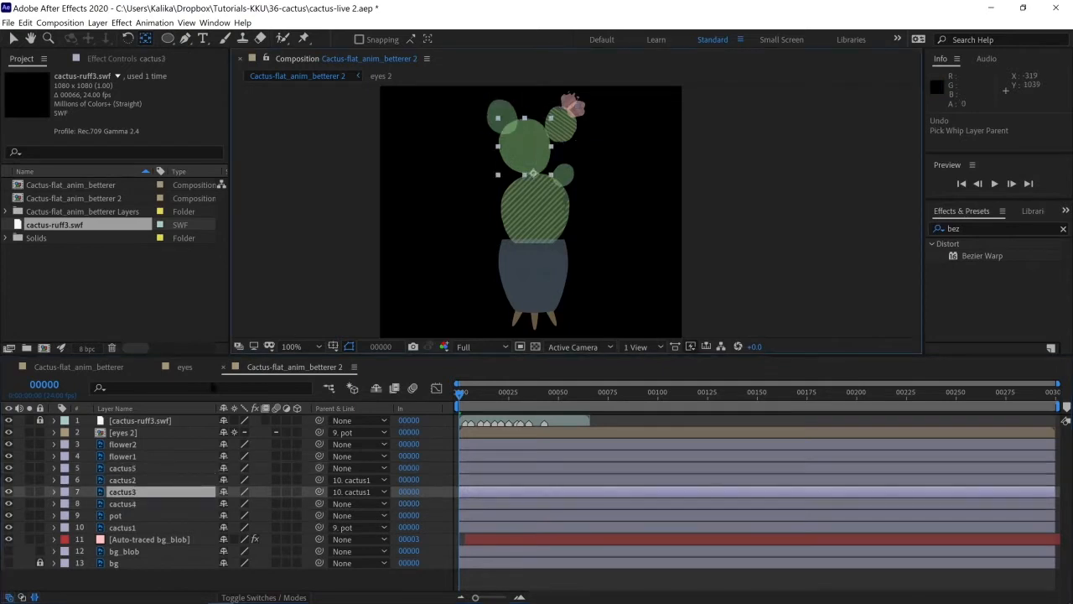
left_click(127, 503)
left_click(138, 467, "ctrl")
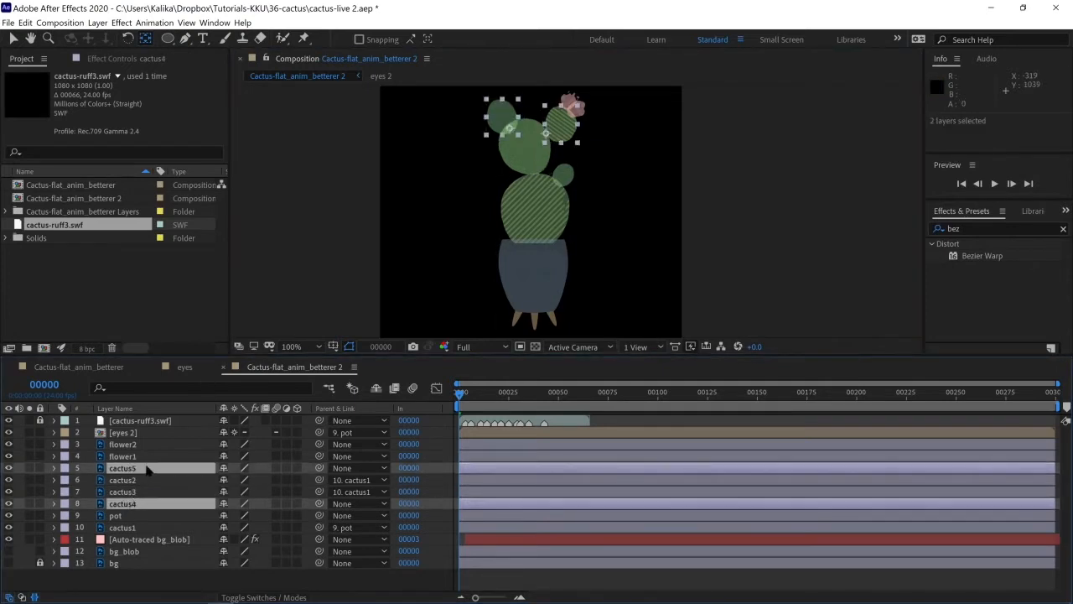
left_click_drag(319, 467, 190, 495)
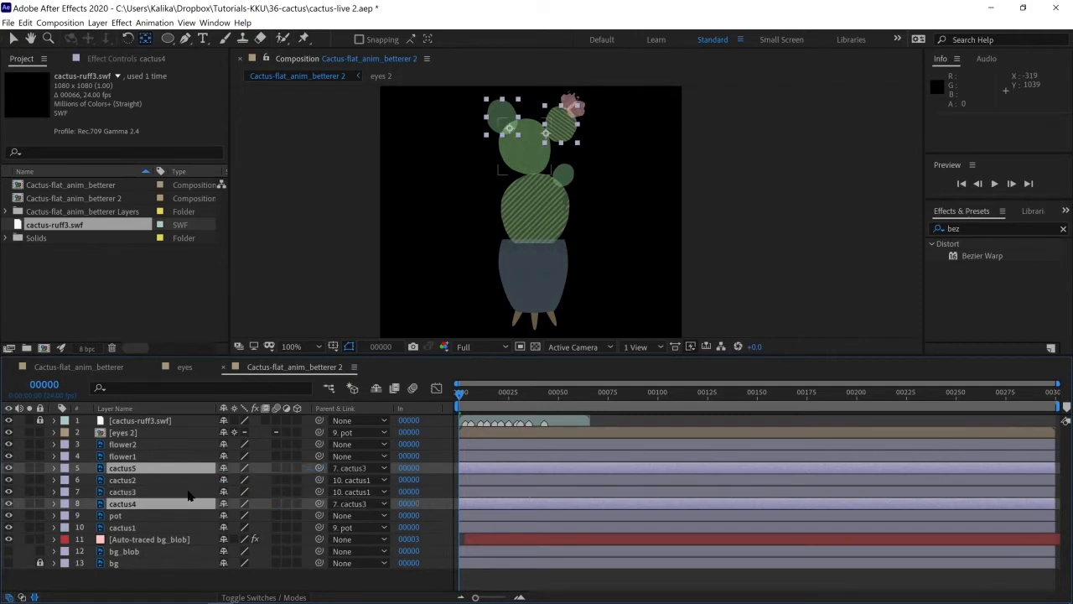
Step: Parent the flower1 and flower2 layers to cactus5
left_click(147, 444)
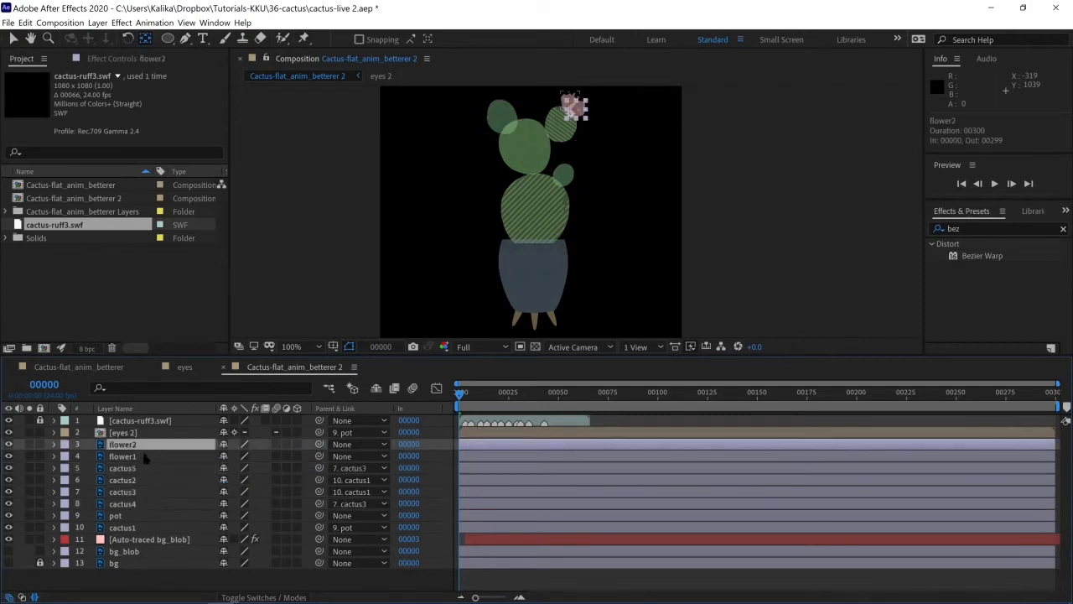
left_click(144, 457, "ctrl")
left_click(139, 467)
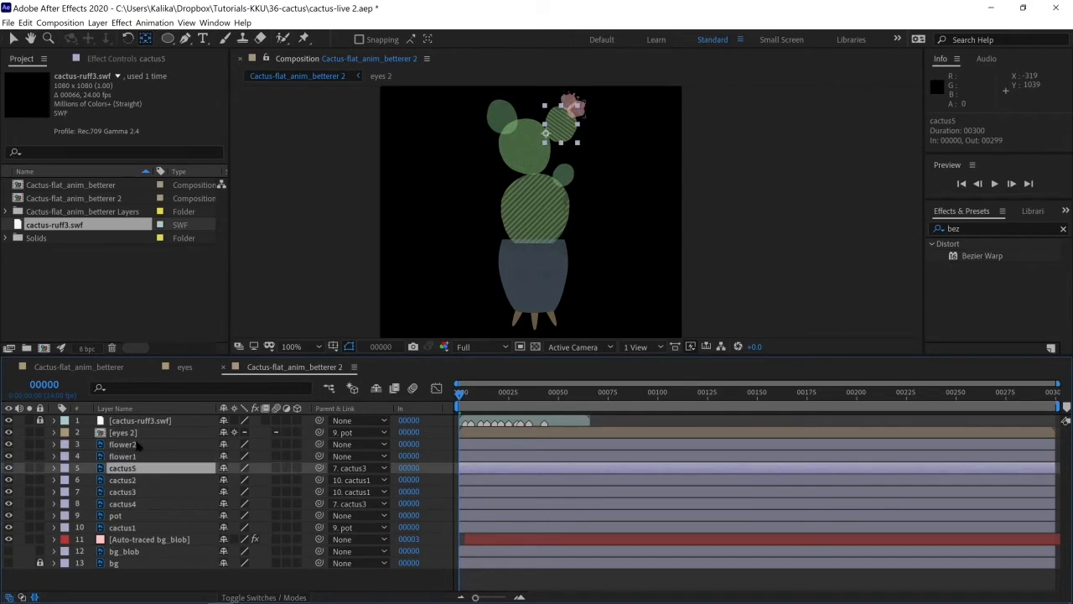
left_click(138, 444)
left_click(138, 457, "ctrl")
left_click_drag(318, 455, 209, 467)
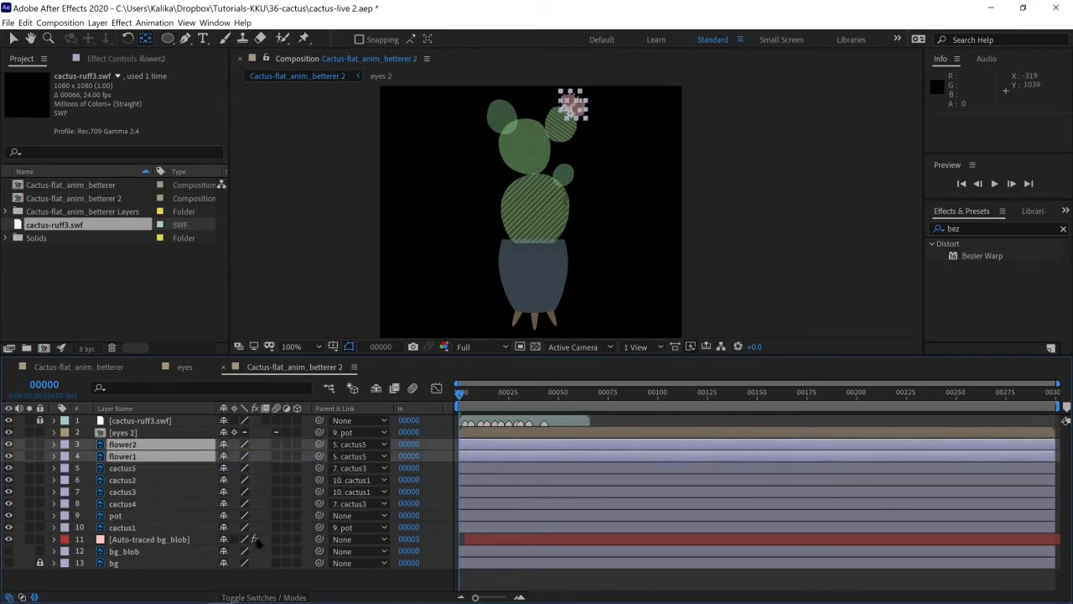
Step: Set the opacity of all layers from eyes 2 down to cactus1 to 100%
left_click(132, 504)
left_click(132, 515)
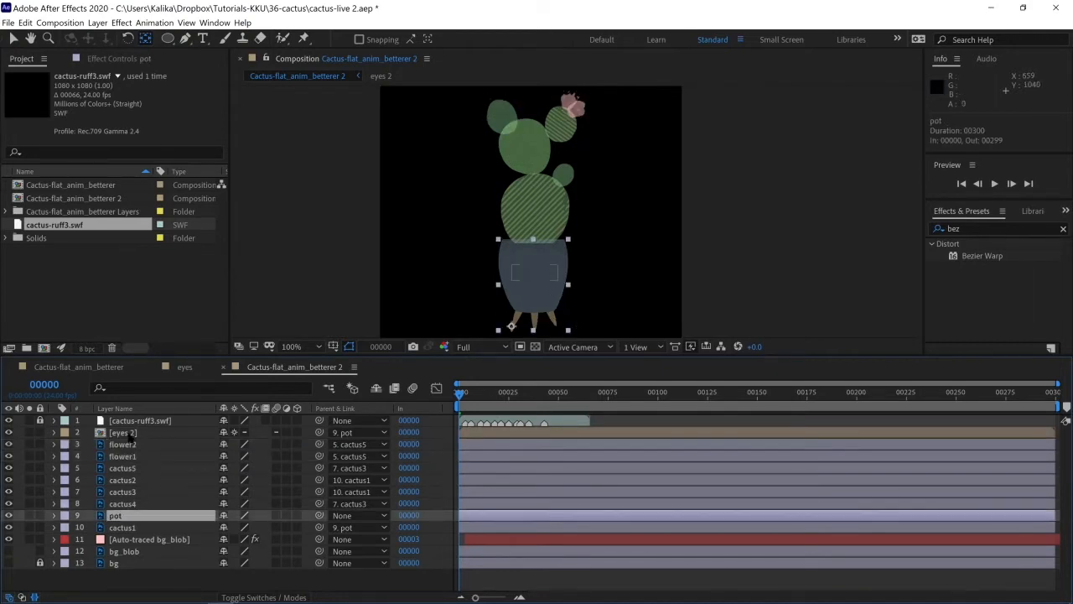
left_click(130, 432)
left_click(124, 527, "shift")
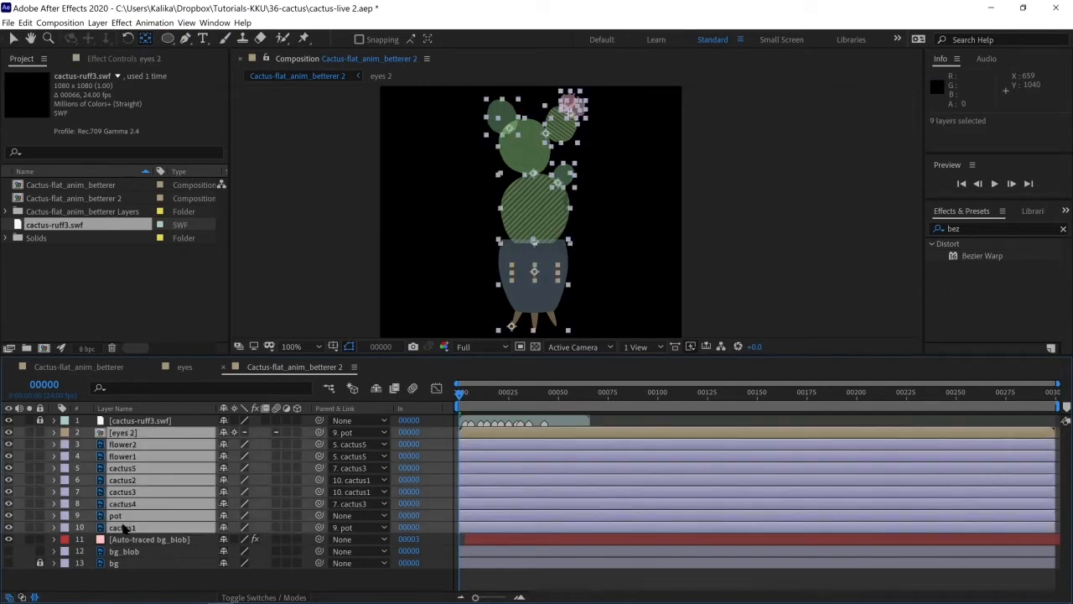
key("t")
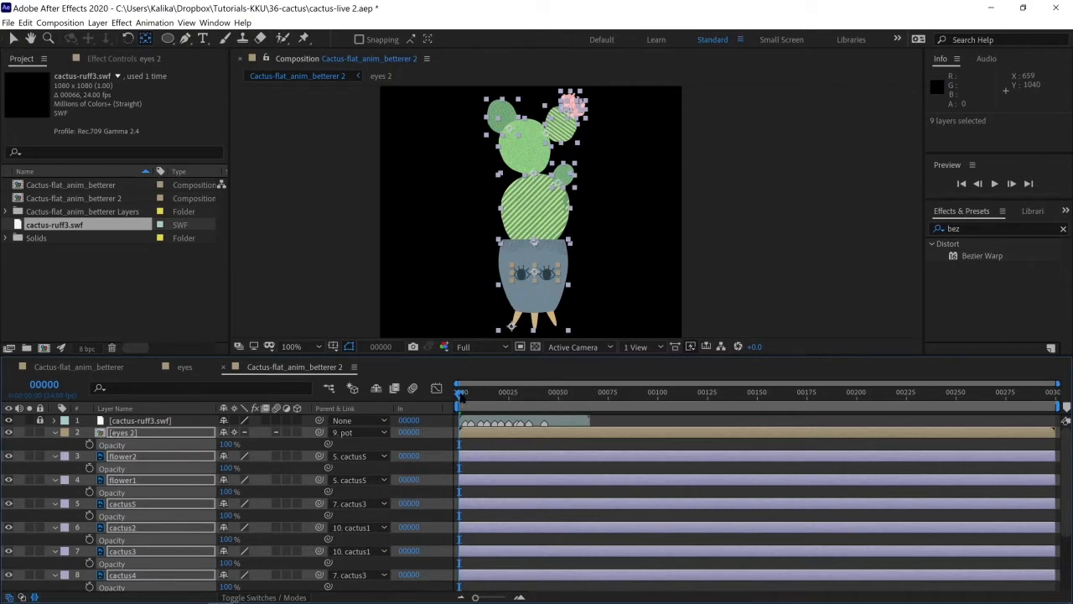
Step: Add keyframes for the pot layer's Position, Scale and Rotation at frame 6
left_click_drag(459, 396, 473, 402)
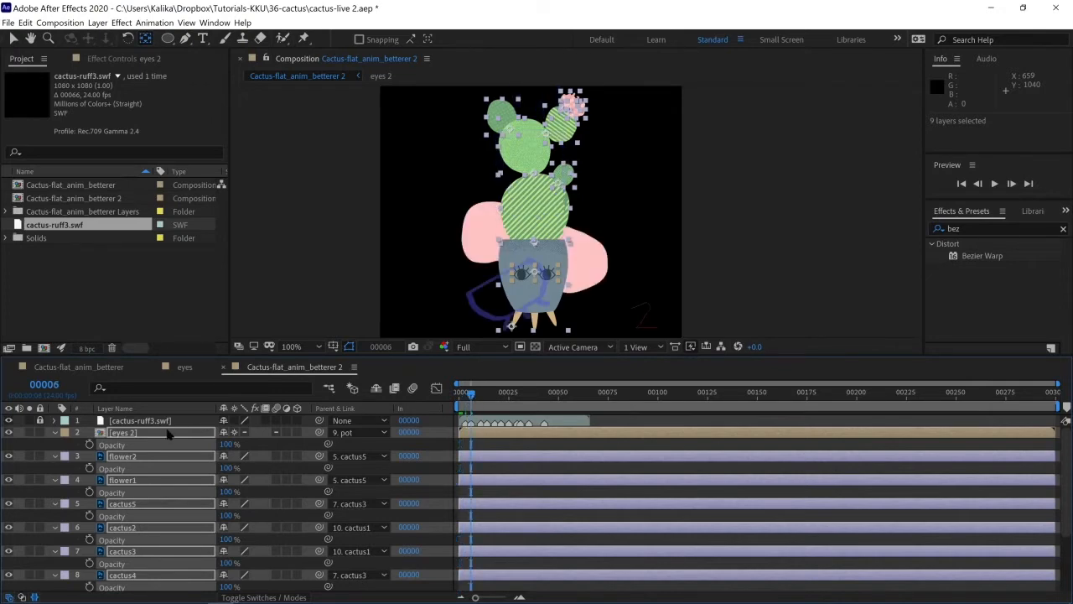
left_click(67, 469)
scroll(92, 476, "down", 3)
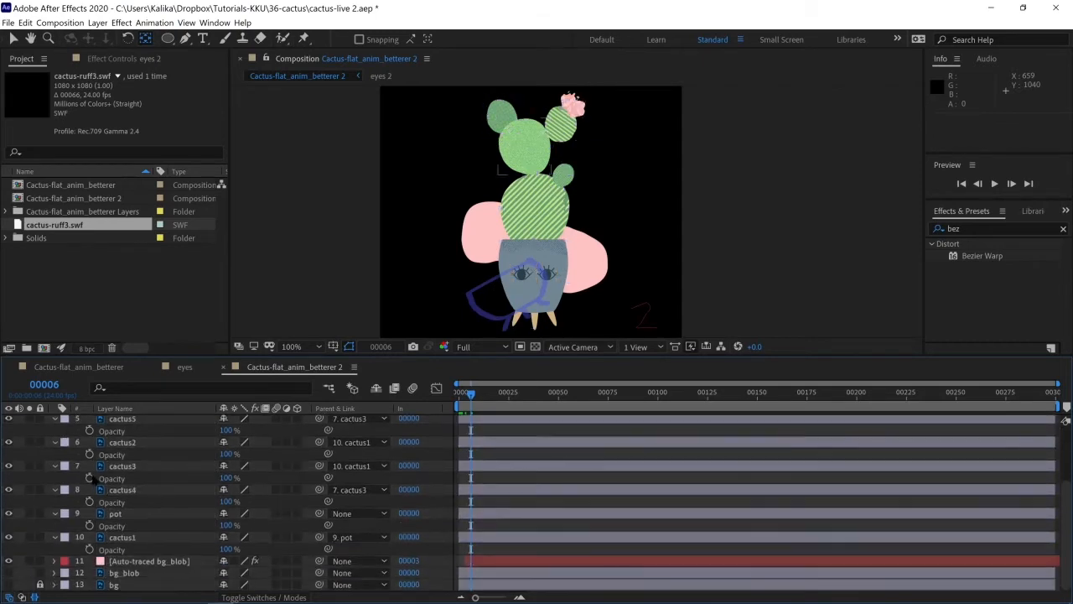
left_click(115, 513)
key("p")
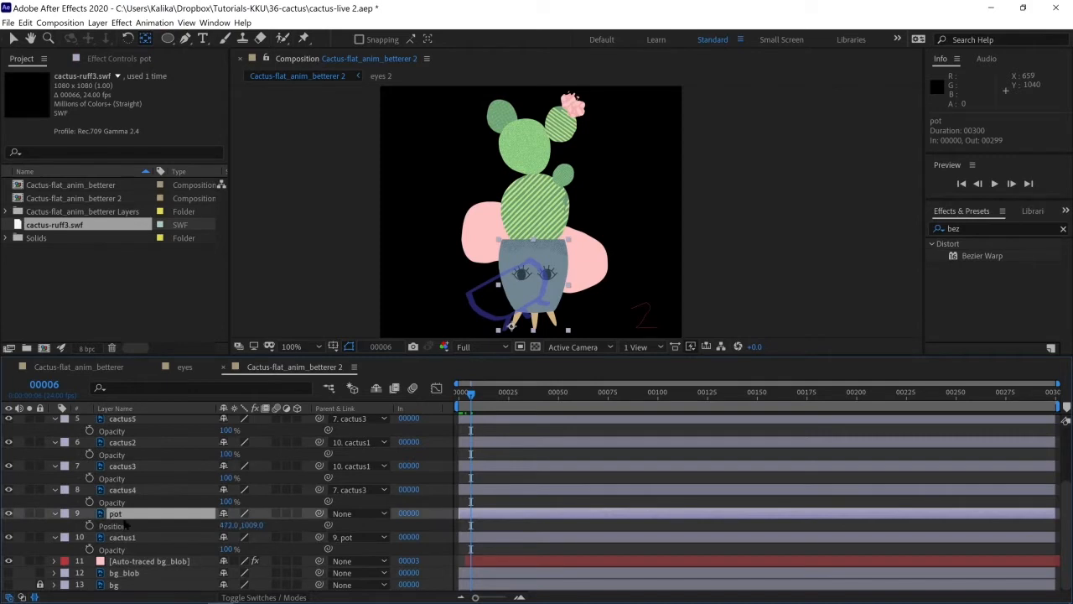
key("shift+s")
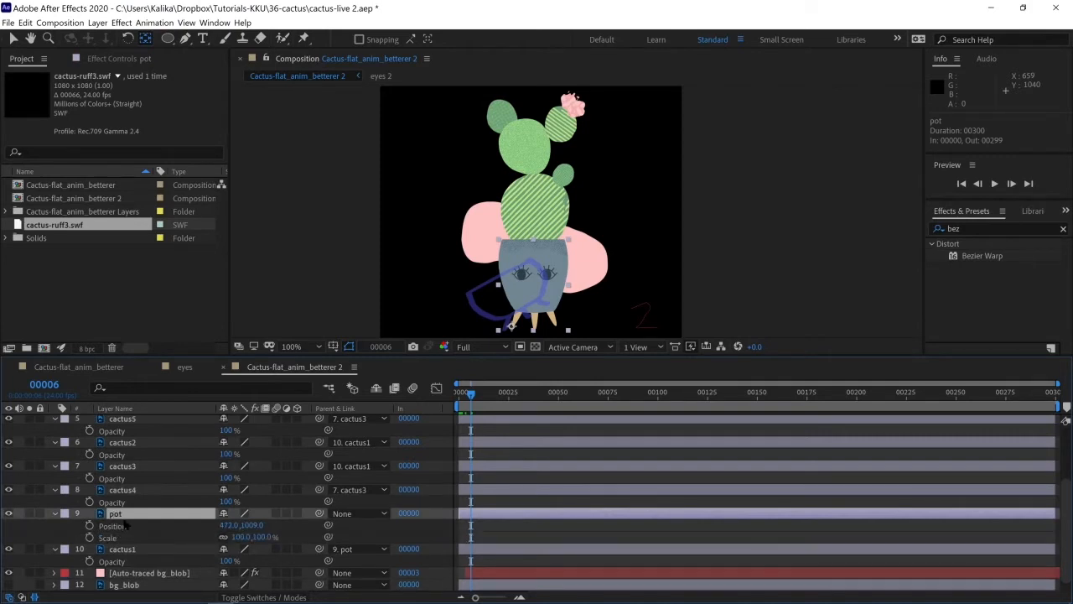
key("shift+r")
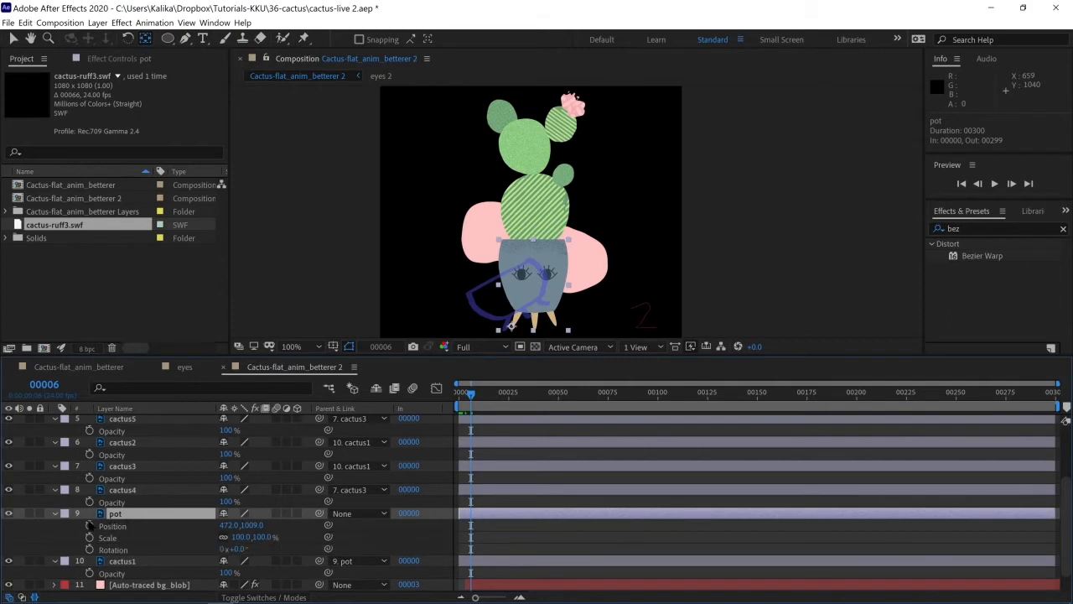
left_click_drag(89, 526, 89, 549)
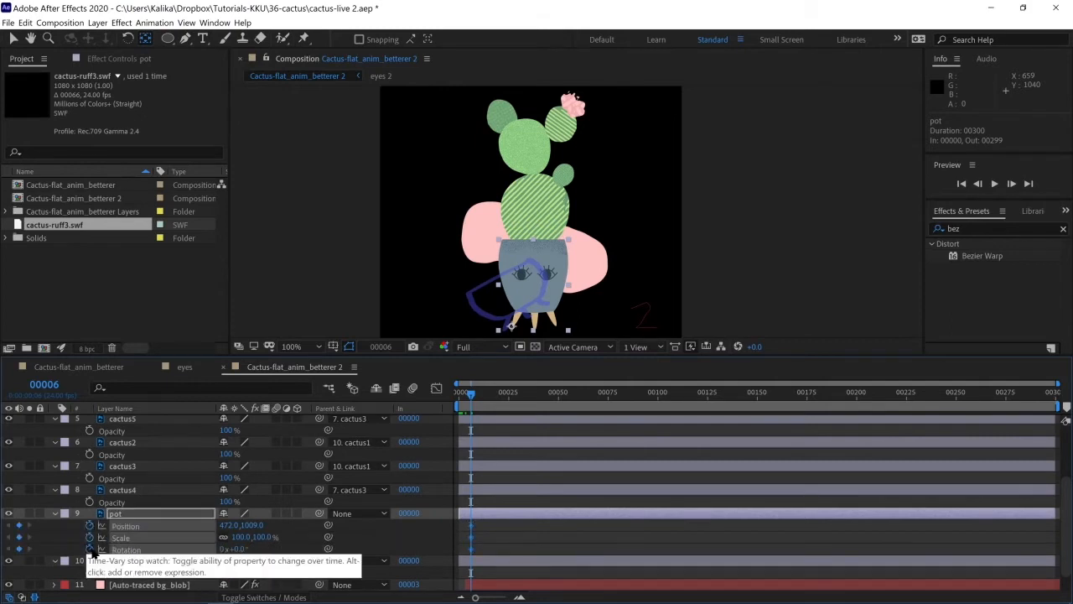
Step: Hide the layers from eyes 2 down to cactus4 and the cactus1 layer, leaving the pot visible
left_click(130, 490)
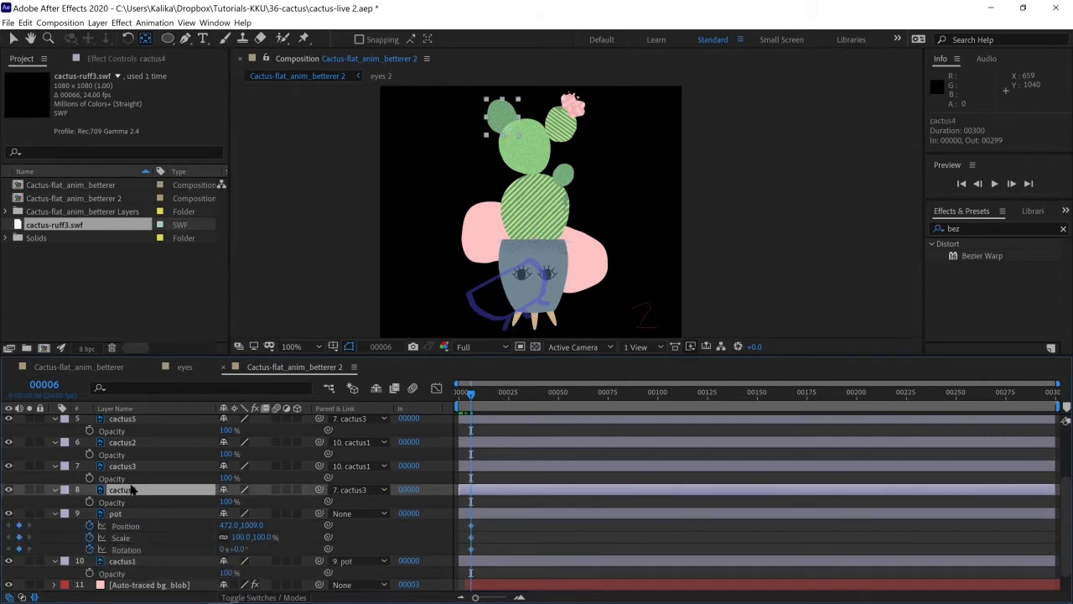
scroll(132, 486, "up", 3)
left_click(124, 433, "shift")
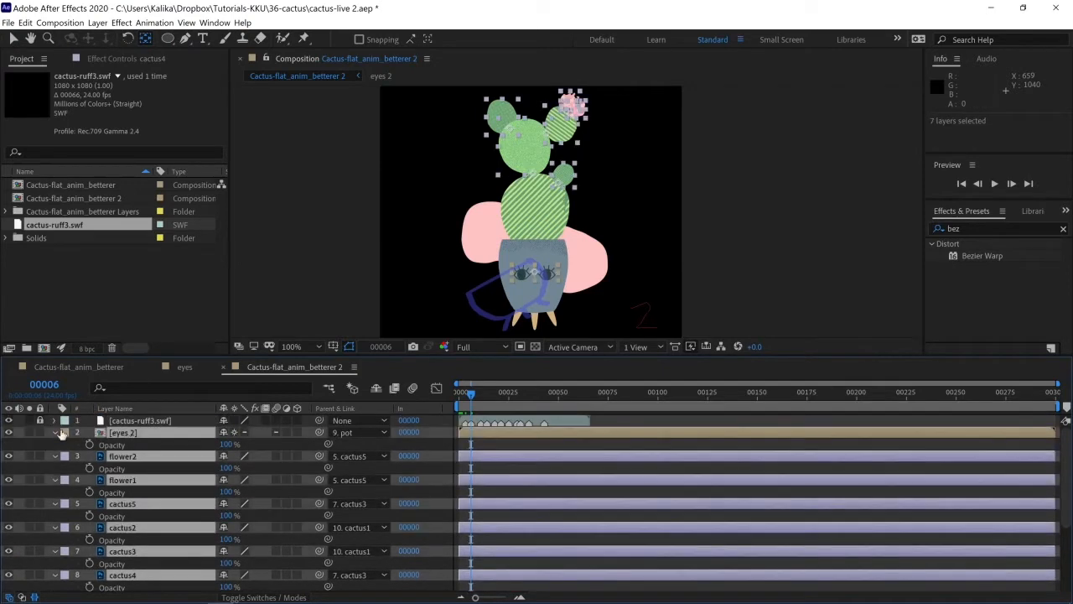
left_click(9, 431)
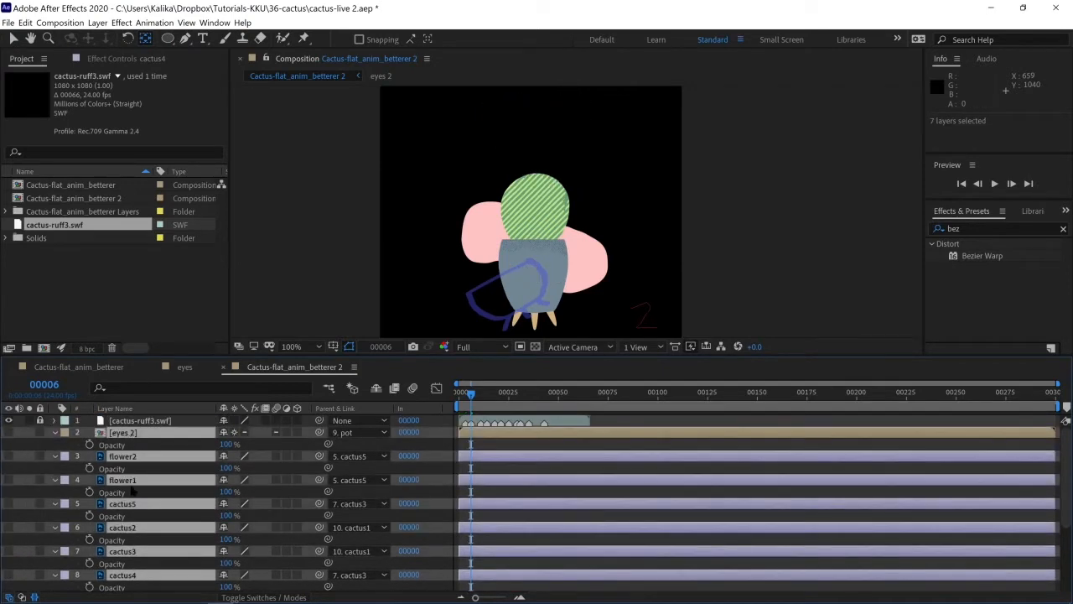
scroll(132, 493, "down", 4)
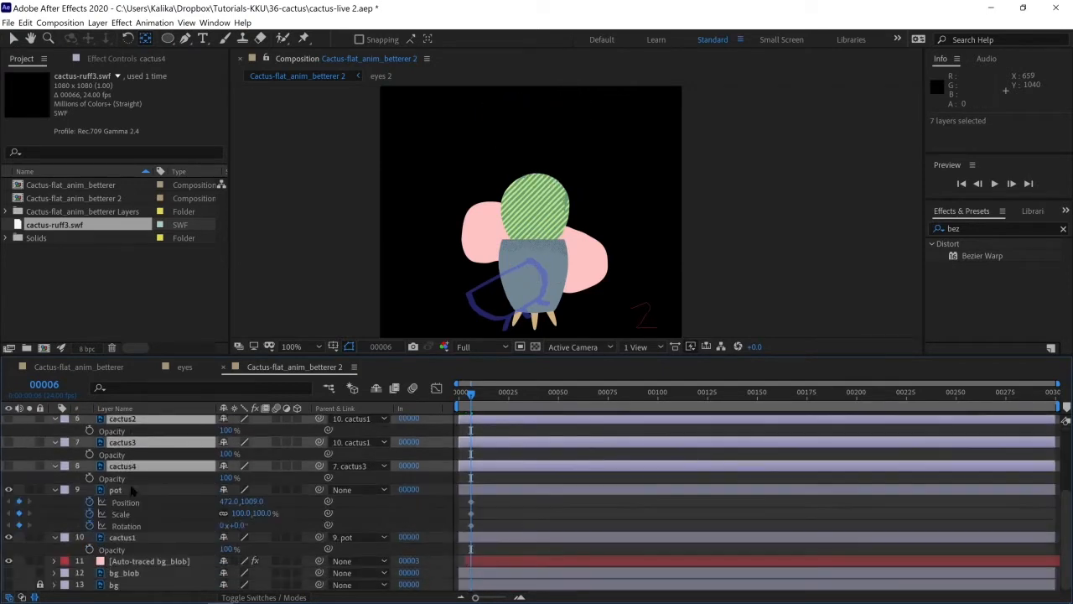
left_click(8, 536)
Step: Collapse the properties of the cactus1 layer and of all layers from eyes 2 down to cactus4
left_click(54, 537)
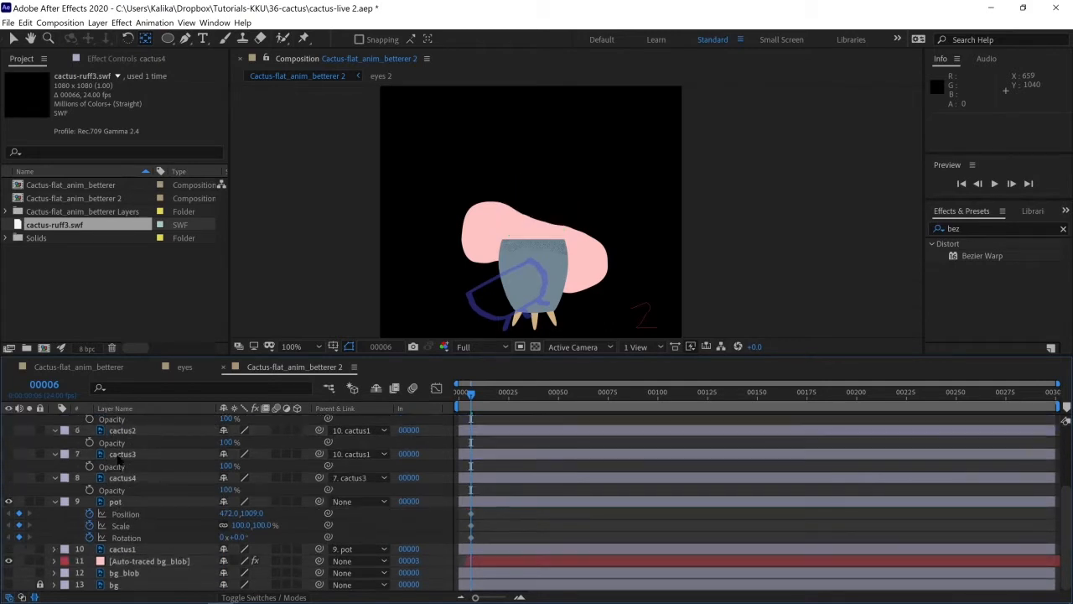
left_click(122, 478)
scroll(122, 474, "up", 3)
left_click(123, 432, "shift")
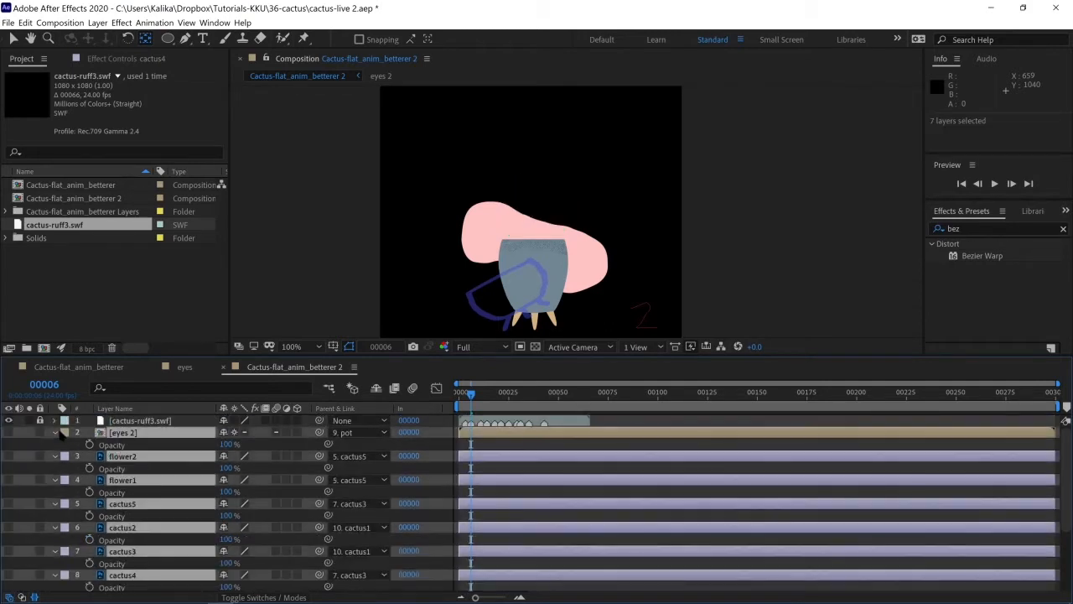
left_click(54, 432)
Step: At frame 0, move the pot straight up out of the frame to position 472, -41, ease that keyframe and preview the drop
left_click(129, 516)
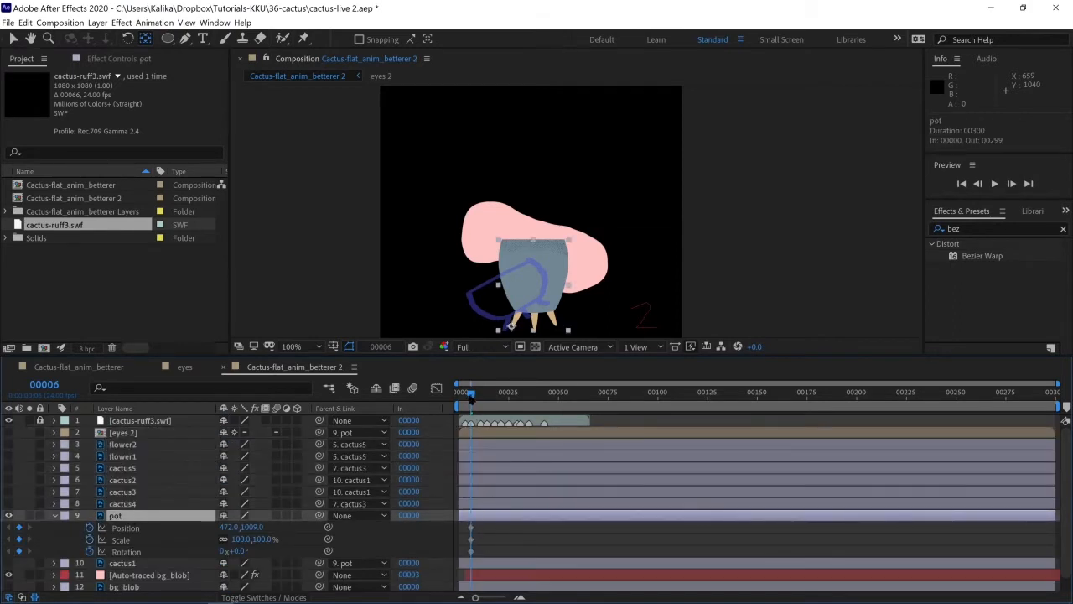
left_click_drag(469, 393, 459, 393)
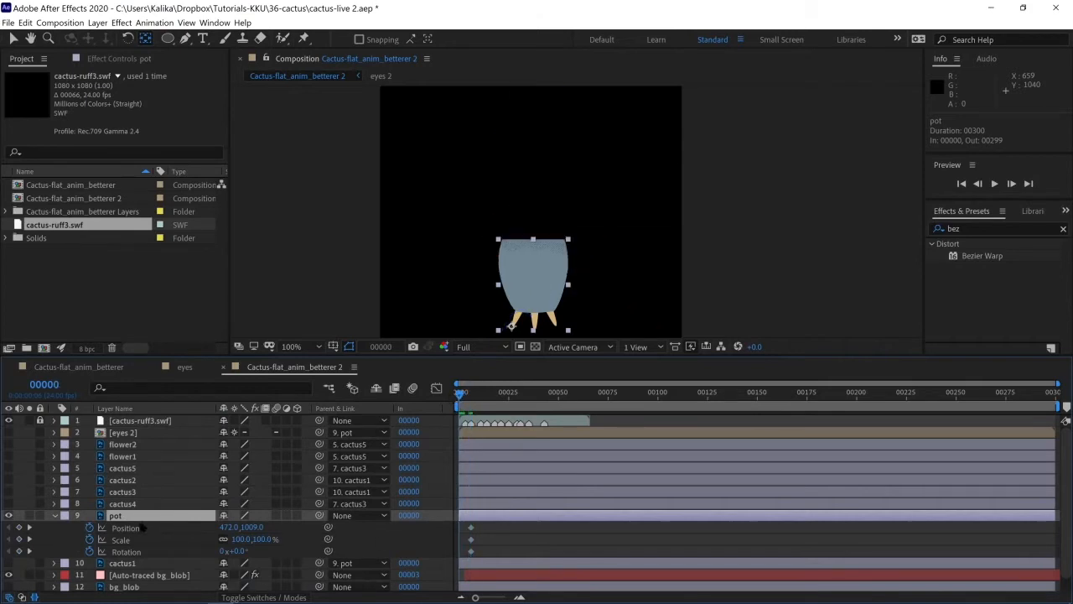
scroll(636, 253, "down", 1)
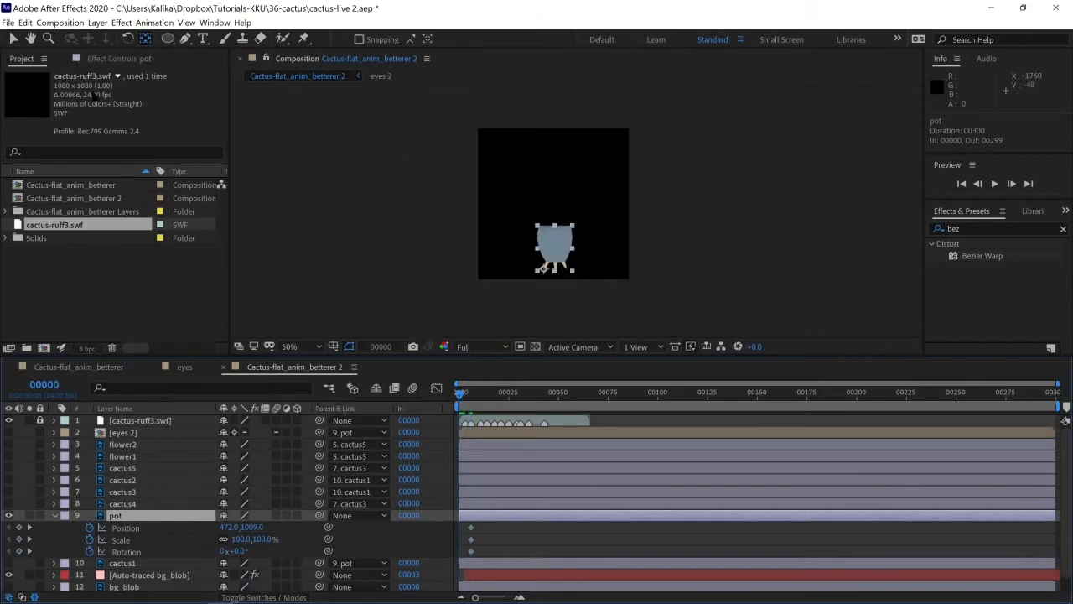
key("v")
left_click_drag(564, 245, 565, 118)
key("Return")
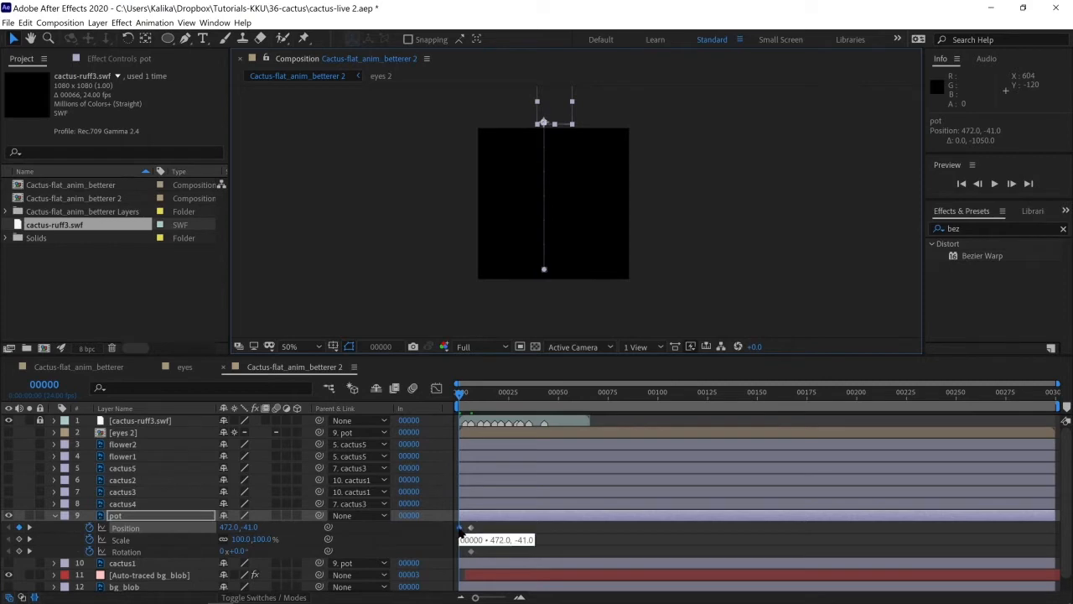
left_click(564, 530)
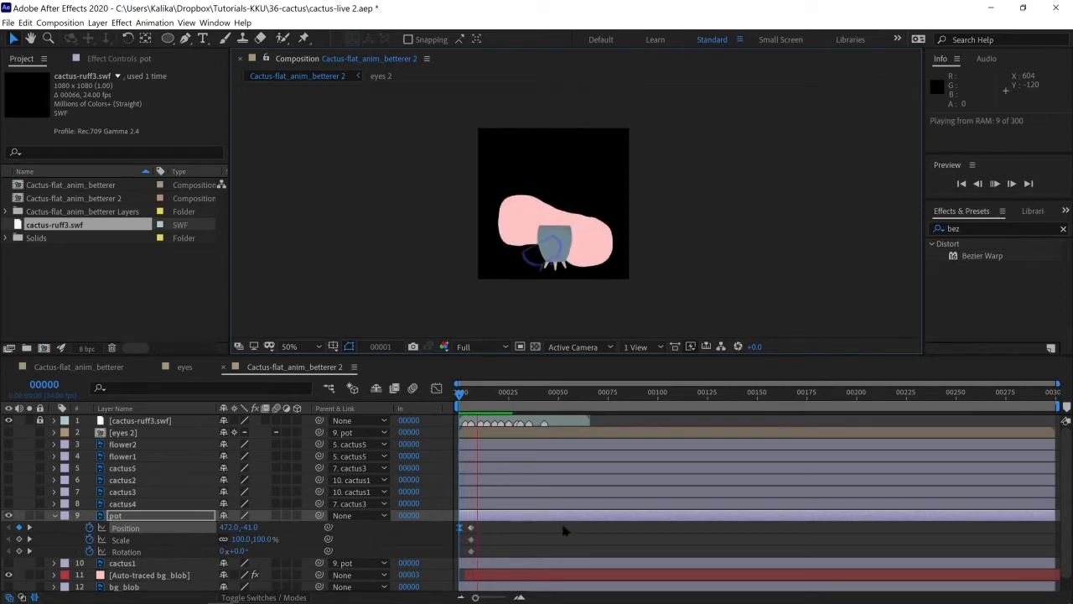
key("space")
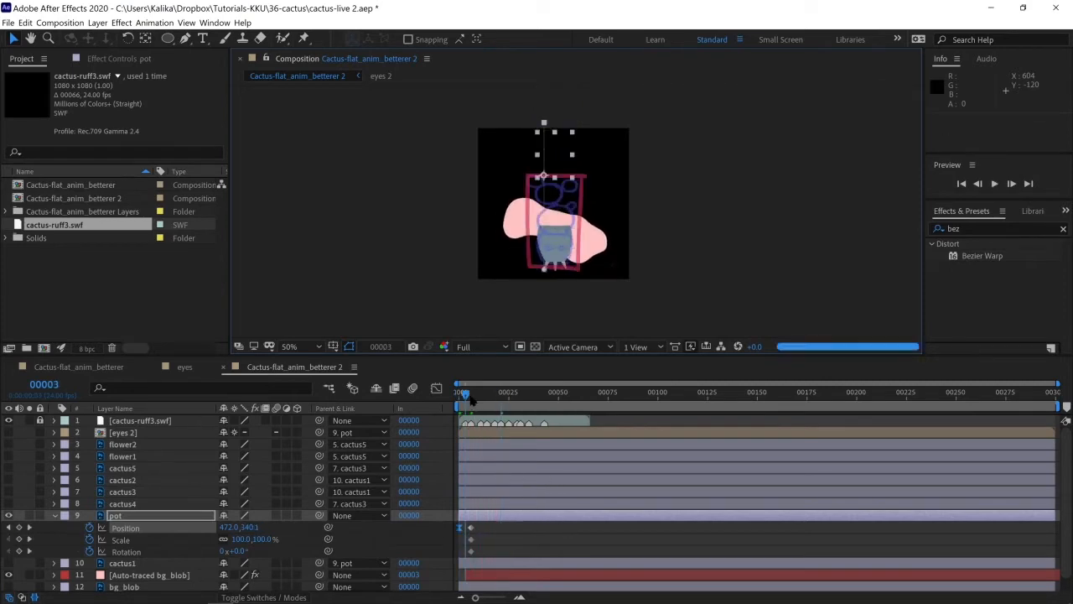
Step: At frame 6, rotate the pot about its anchor point to about -34.5° to follow the rough sketch's tilt
left_click(470, 392)
key("z")
left_click(548, 244)
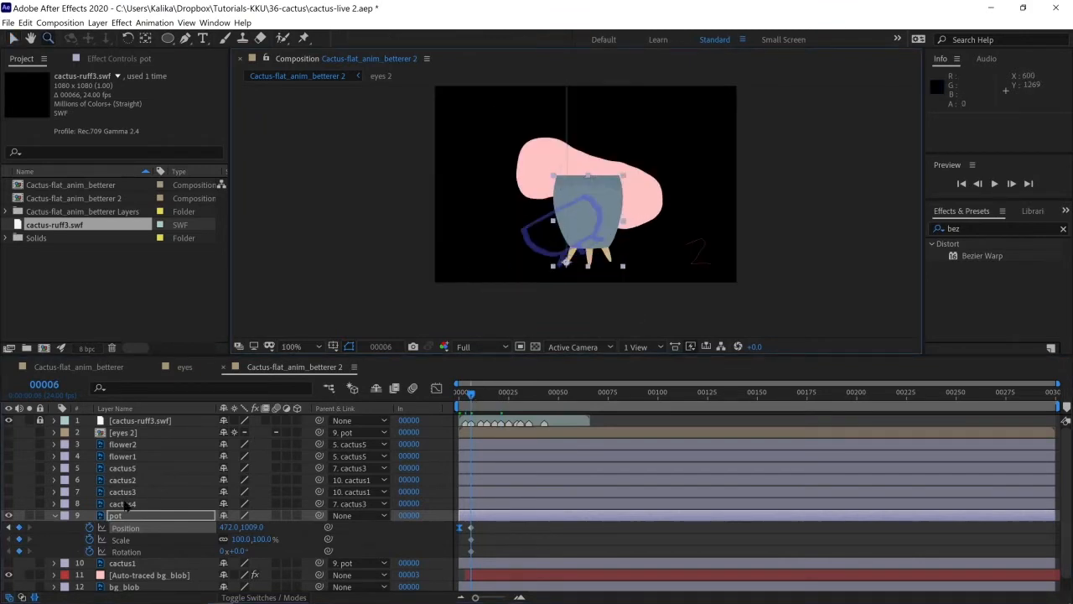
left_click(124, 516)
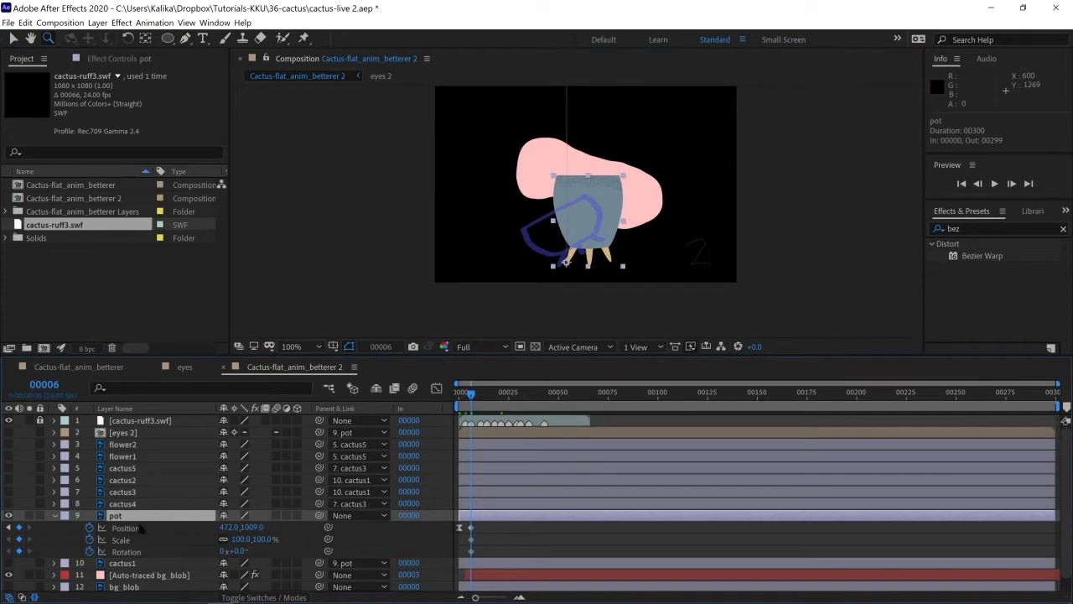
left_click(127, 38)
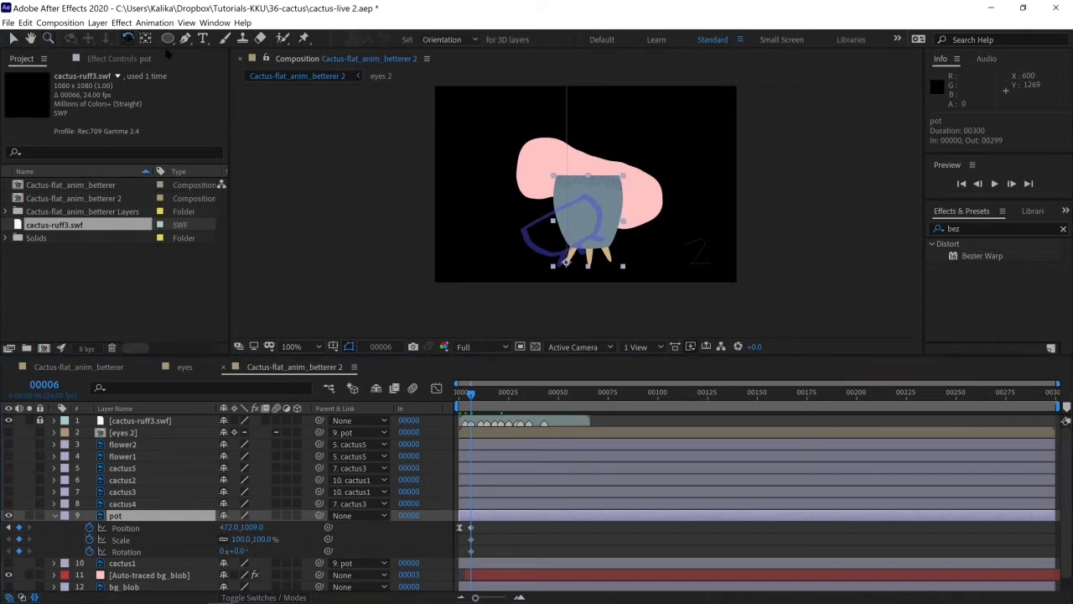
left_click_drag(617, 203, 566, 199)
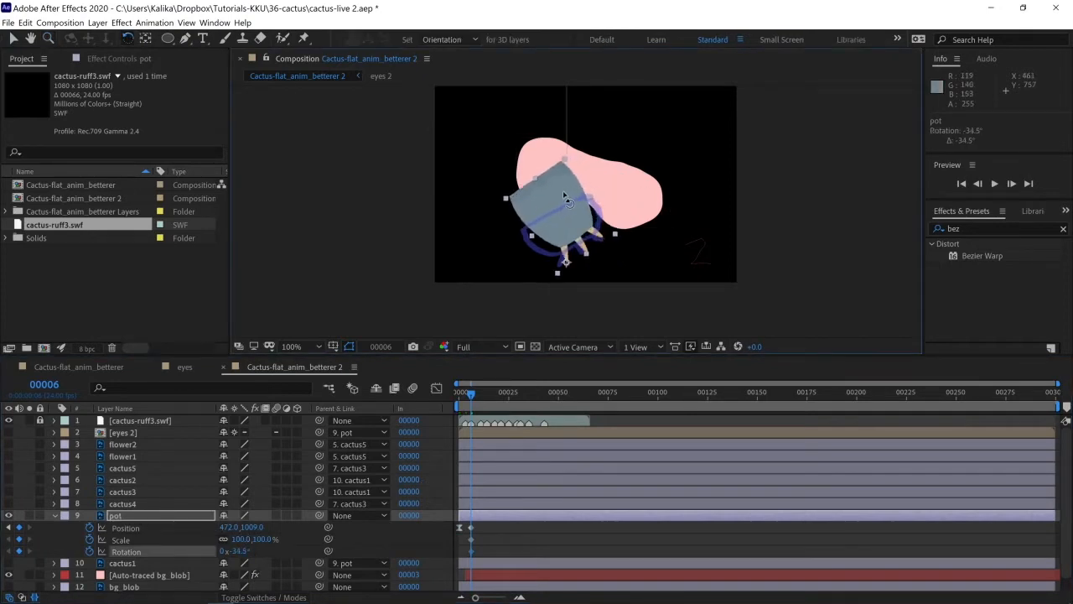
Step: Squash the pot at frame 6 to about 129.9% by 58.5% scale and set its rotation to -28.5°
left_click(239, 539)
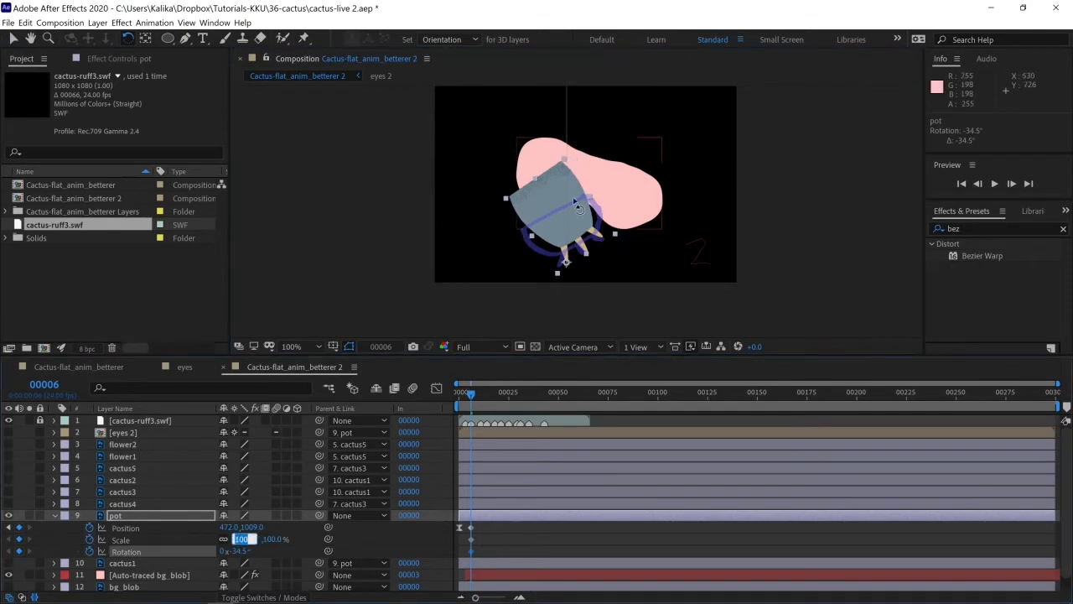
left_click(13, 38)
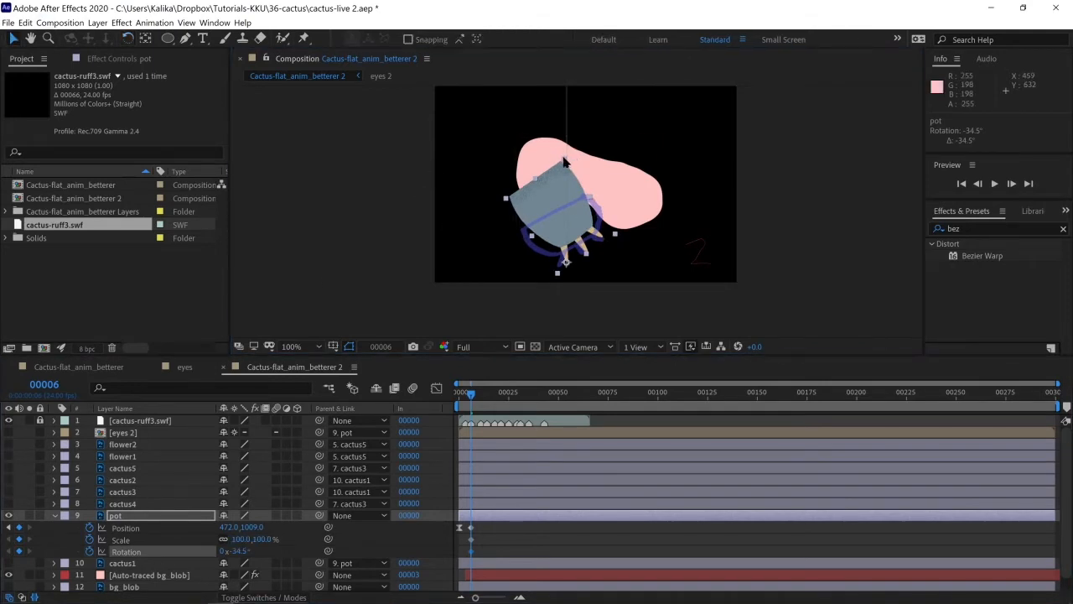
left_click_drag(566, 161, 597, 178)
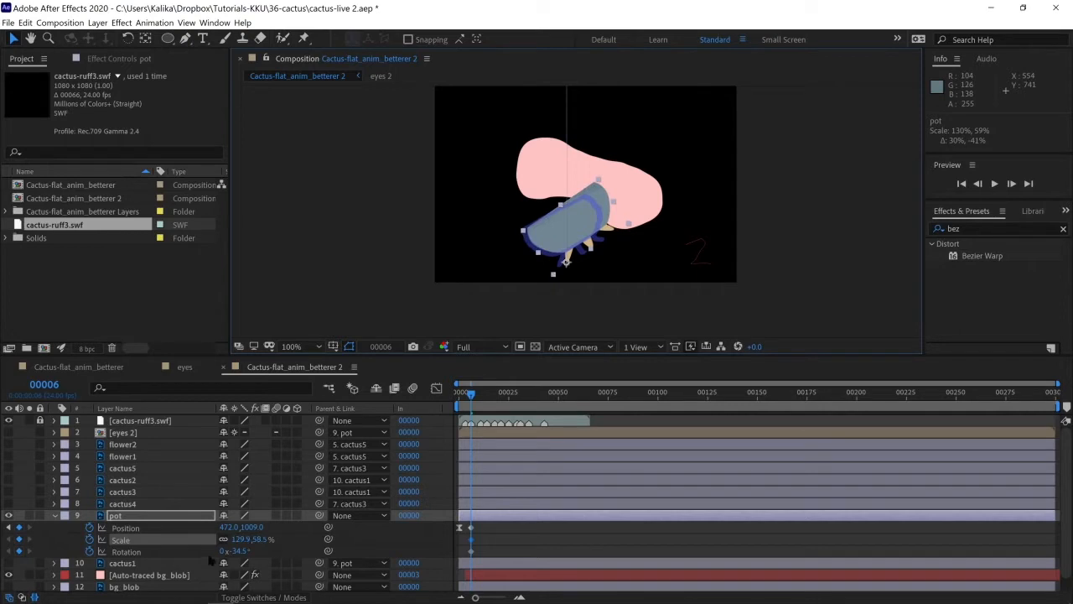
left_click_drag(238, 553, 245, 554)
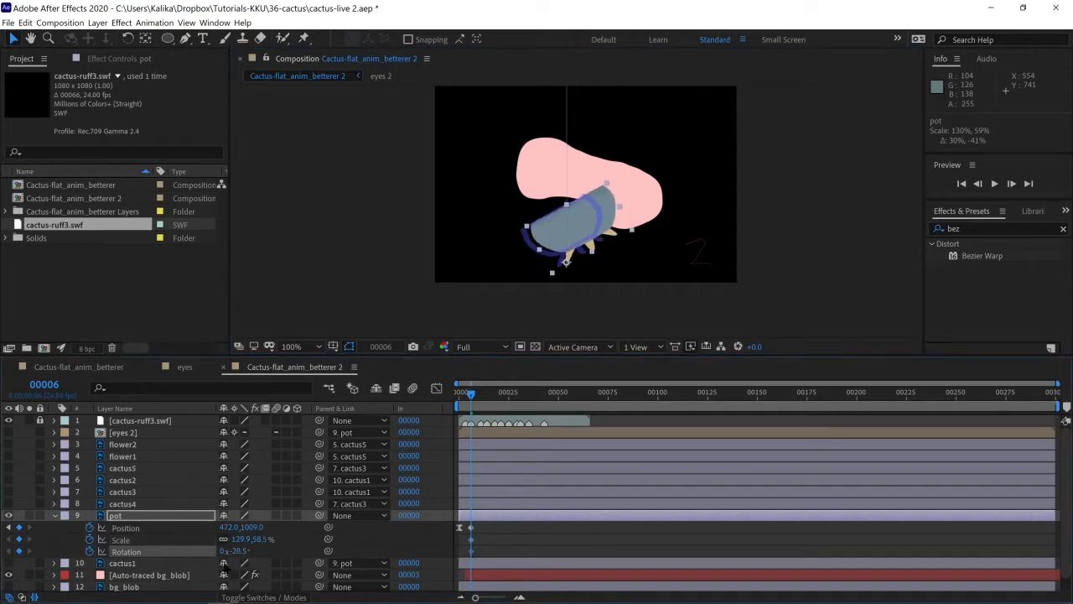
Step: Find the Bezier Warp effect by searching for "bez" and apply it to the pot layer
left_click(131, 516)
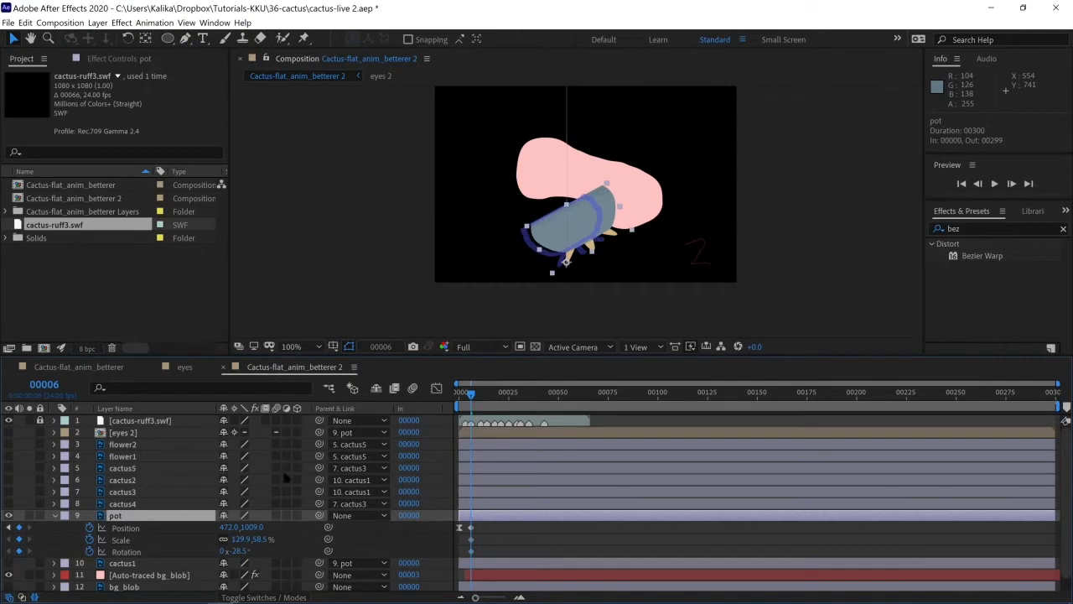
left_click(977, 229)
left_click(1063, 229)
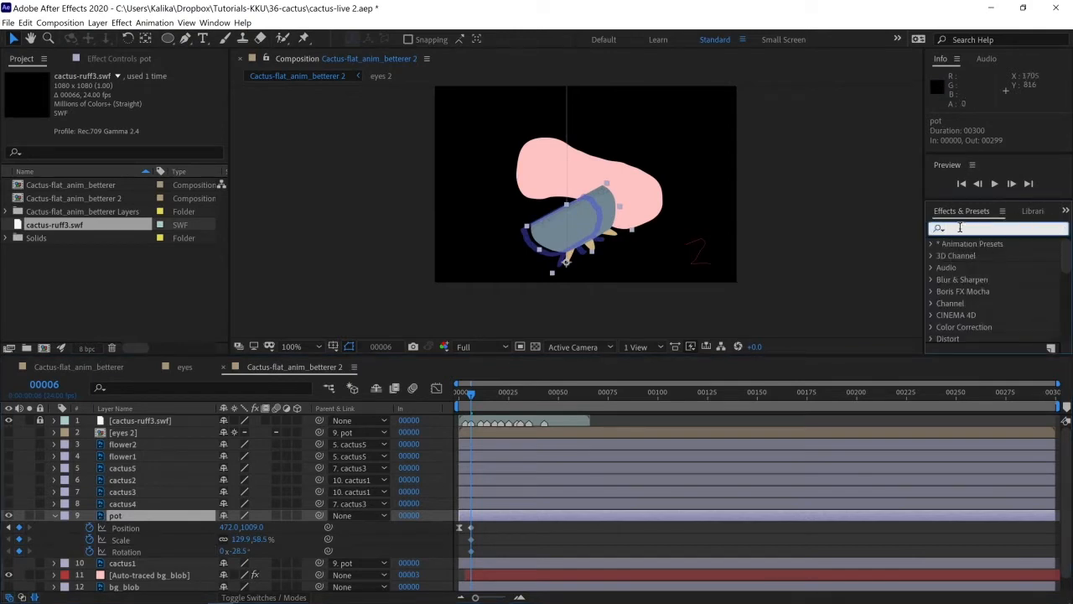
type("be")
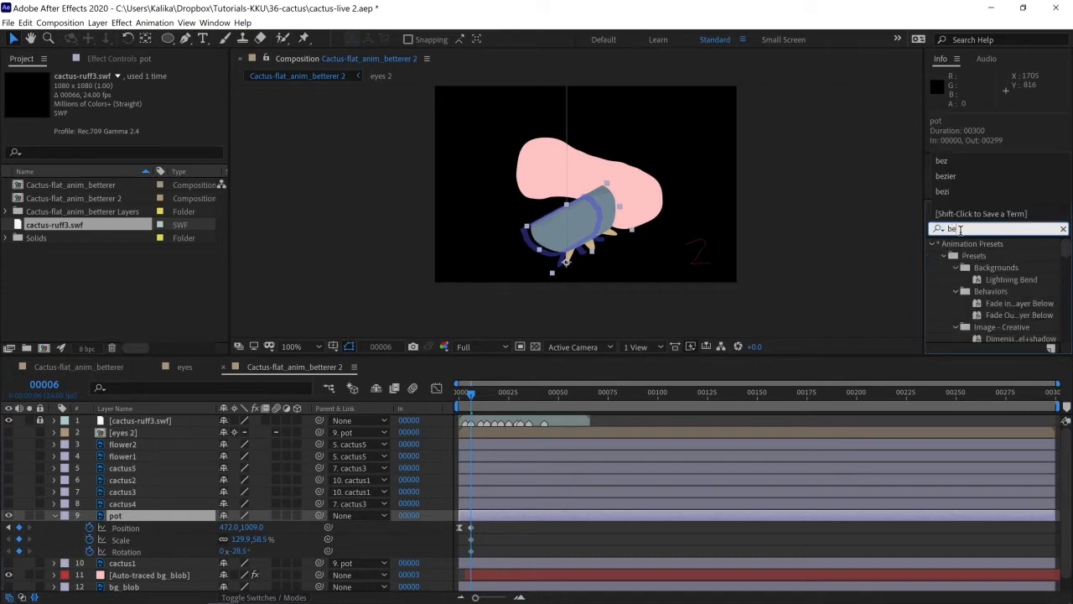
type("z")
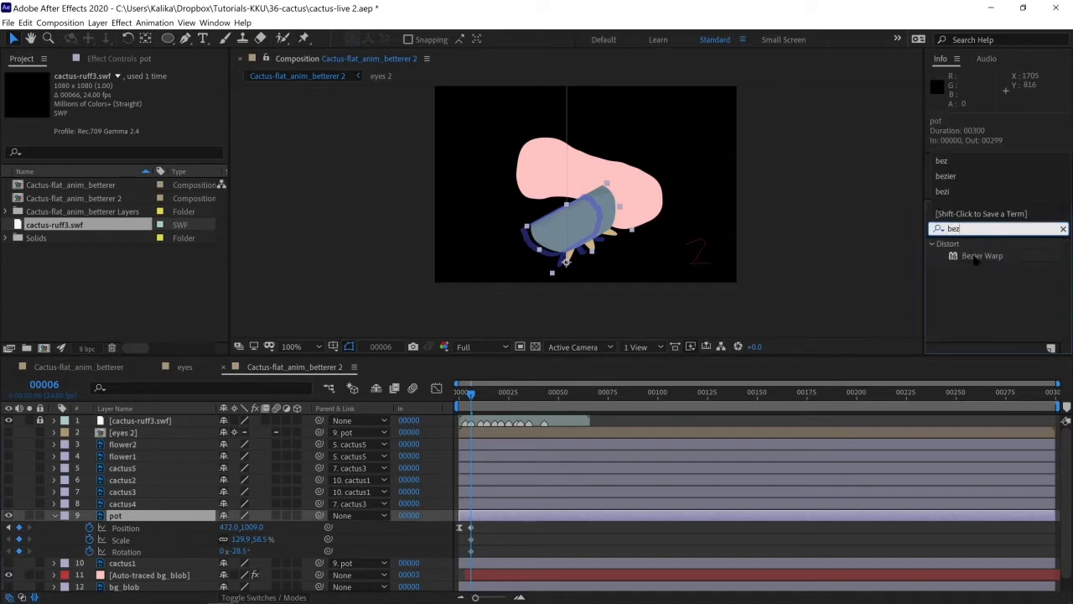
double_click(977, 256)
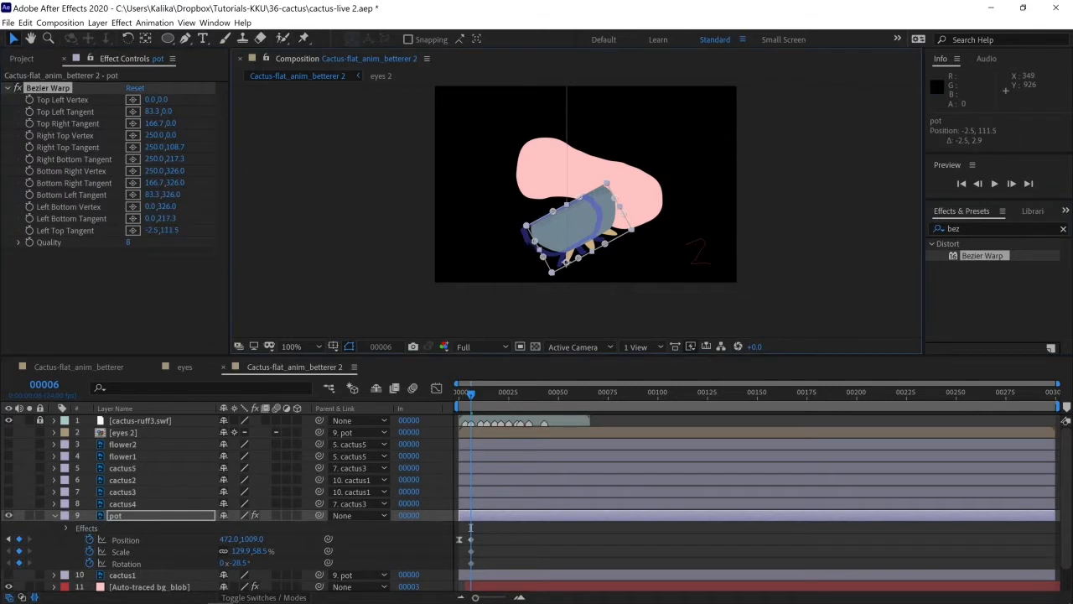
Step: Bulge the pot's left side outward and pull its right side inward with the Bezier Warp tangents, and keyframe all warp points at frame 6
left_click_drag(535, 242, 538, 265)
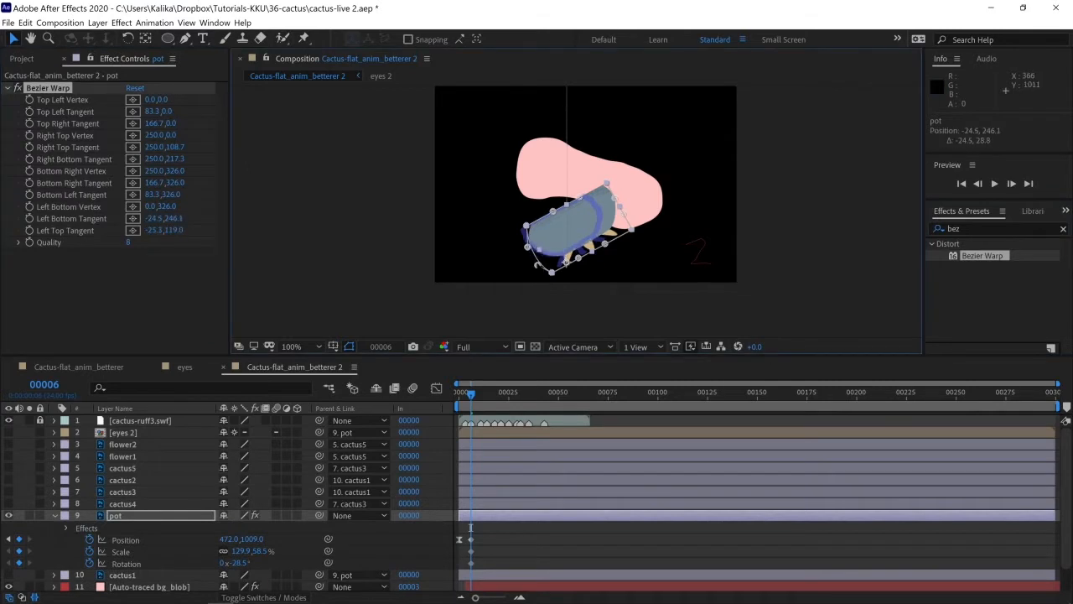
mouse_move(618, 205)
left_mouse_down()
mouse_move(625, 218)
mouse_move(611, 197)
mouse_move(604, 203)
mouse_move(613, 223)
left_mouse_up()
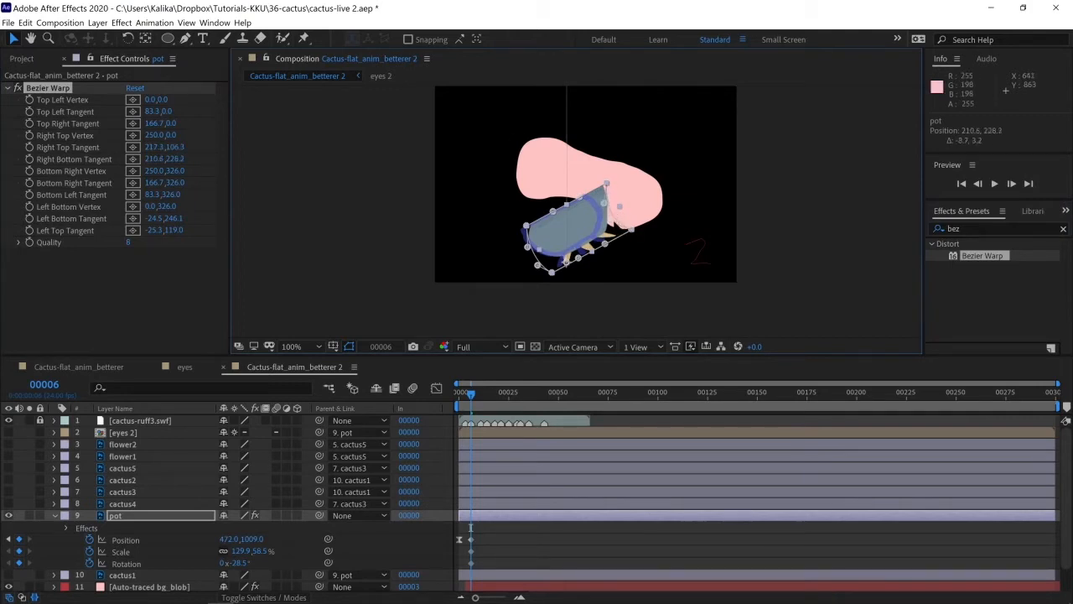
left_click_drag(529, 248, 533, 269)
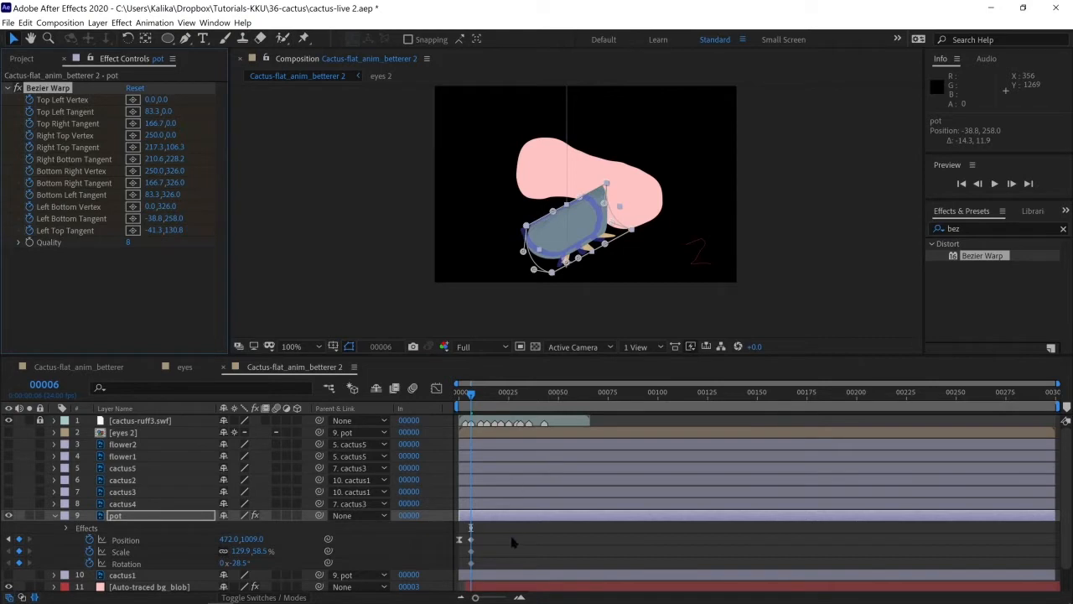
scroll(541, 534, "down", 5)
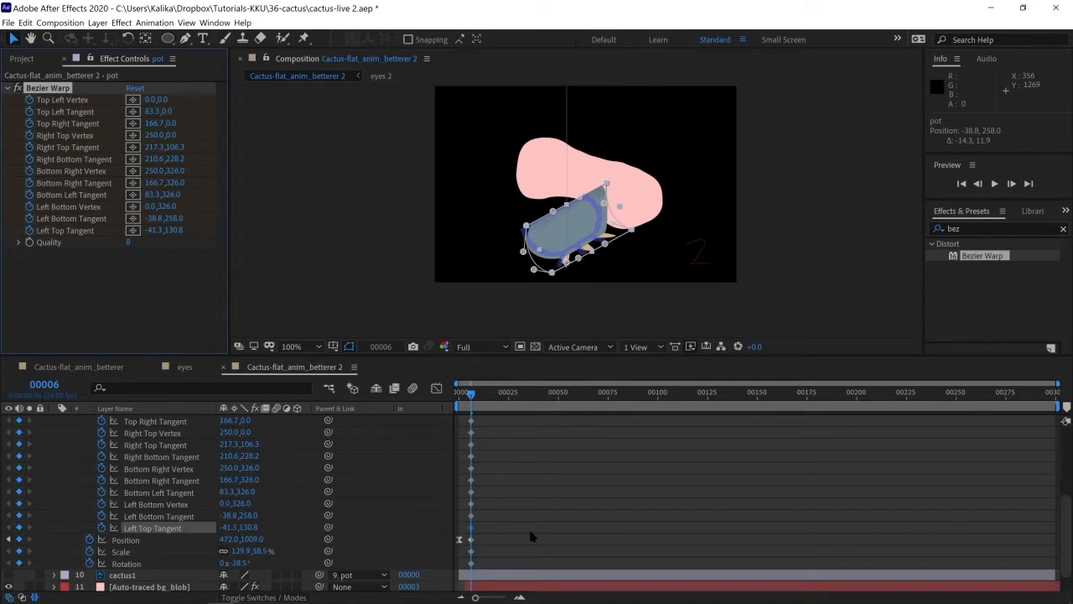
Step: At frame 5, set the pot's rotation to 0°
key("Page_Up")
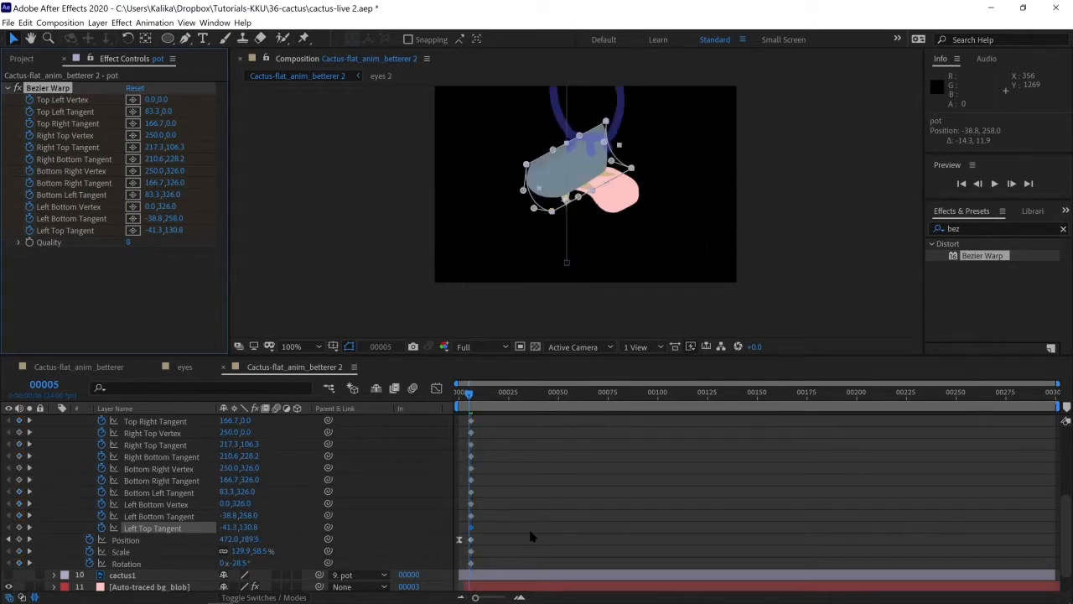
left_click(242, 566)
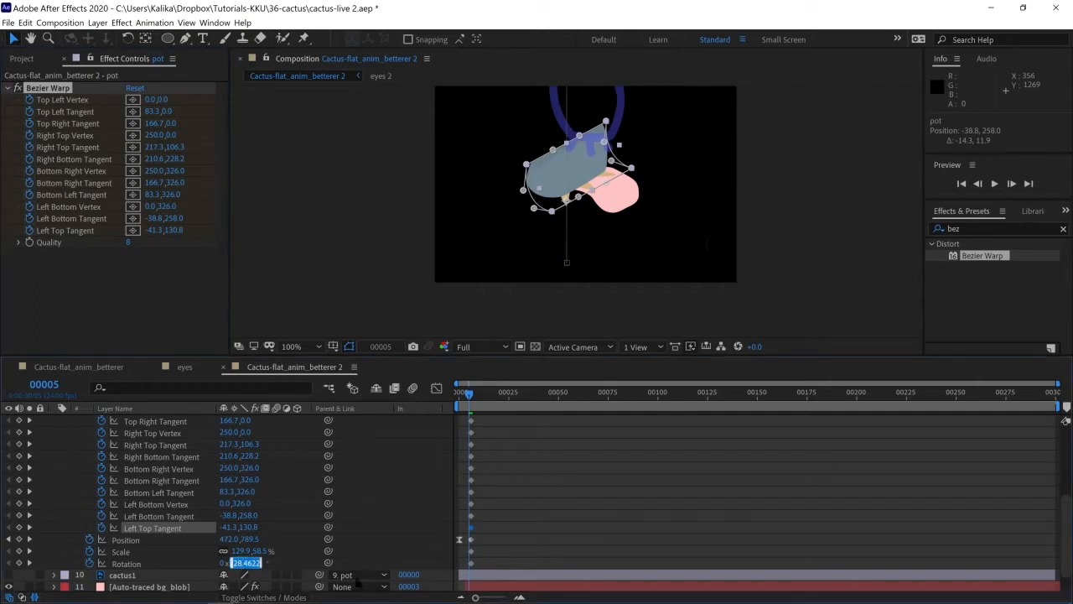
type("0")
key("Return")
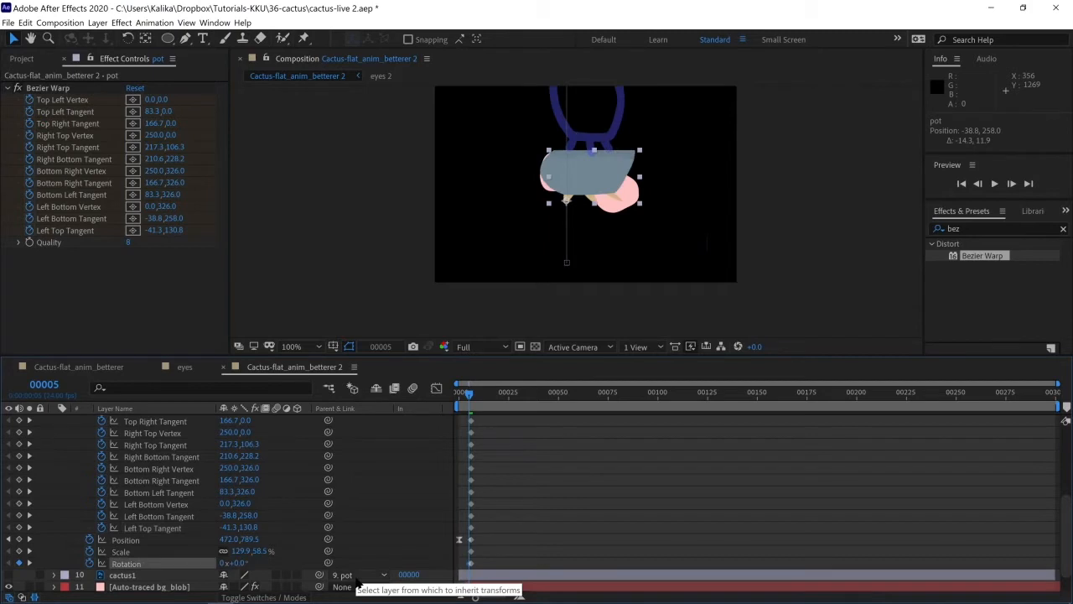
Step: Unlink the pot's scale proportions at frame 5, set its scale to 100% by 100%, and reset its Bezier Warp
left_click(222, 551)
left_click(242, 550)
type("100")
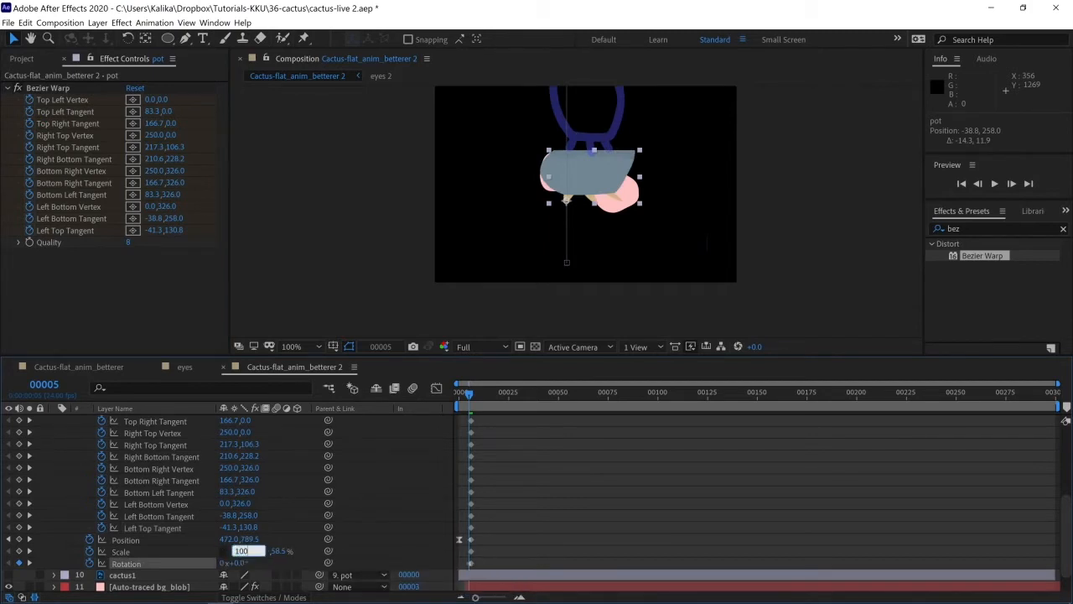
key("Tab")
type("100")
key("Return")
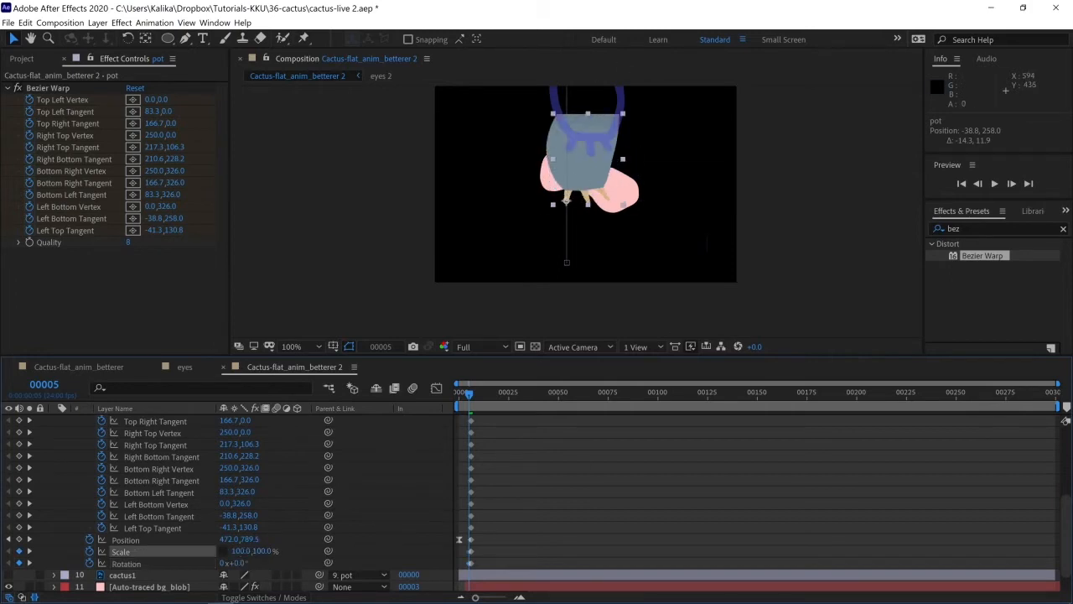
left_click(134, 88)
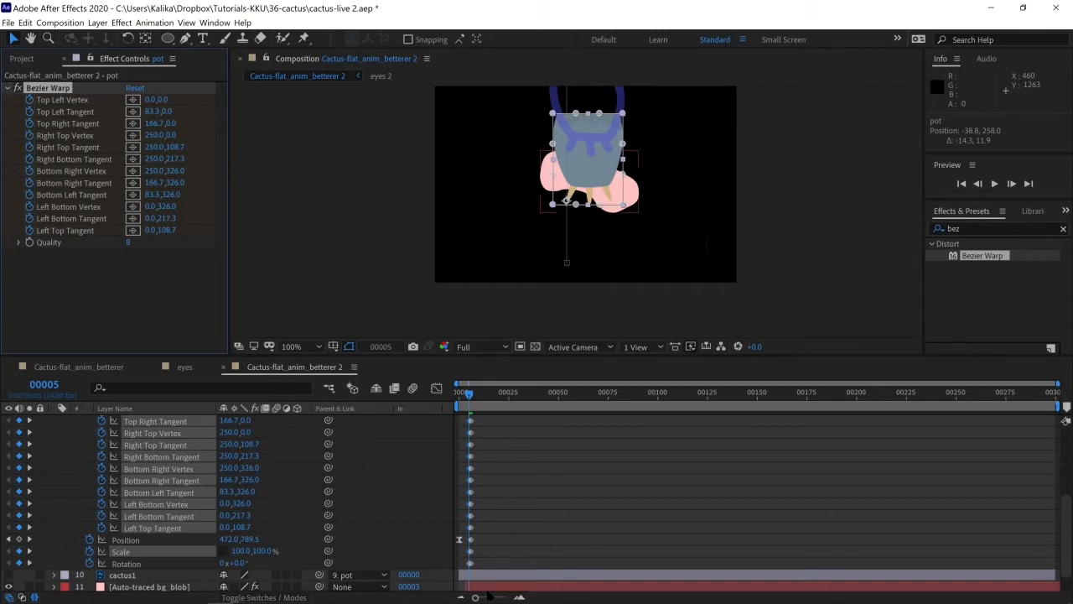
Step: Fit the composition in the viewer and preview the pot's drop from frame 0
left_click_drag(470, 392, 460, 392)
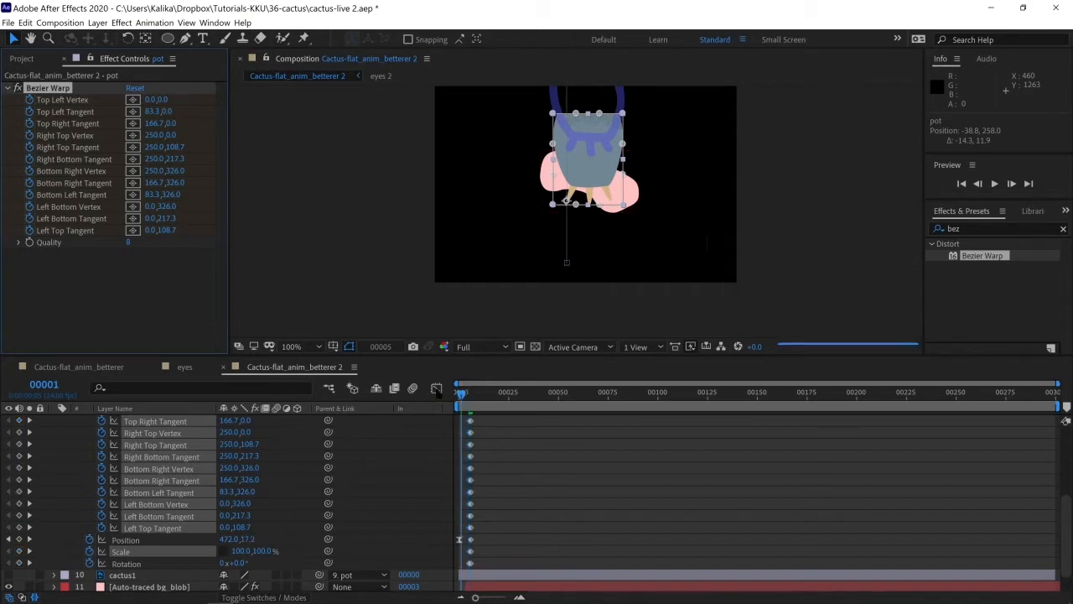
left_click(294, 346)
left_click(297, 361)
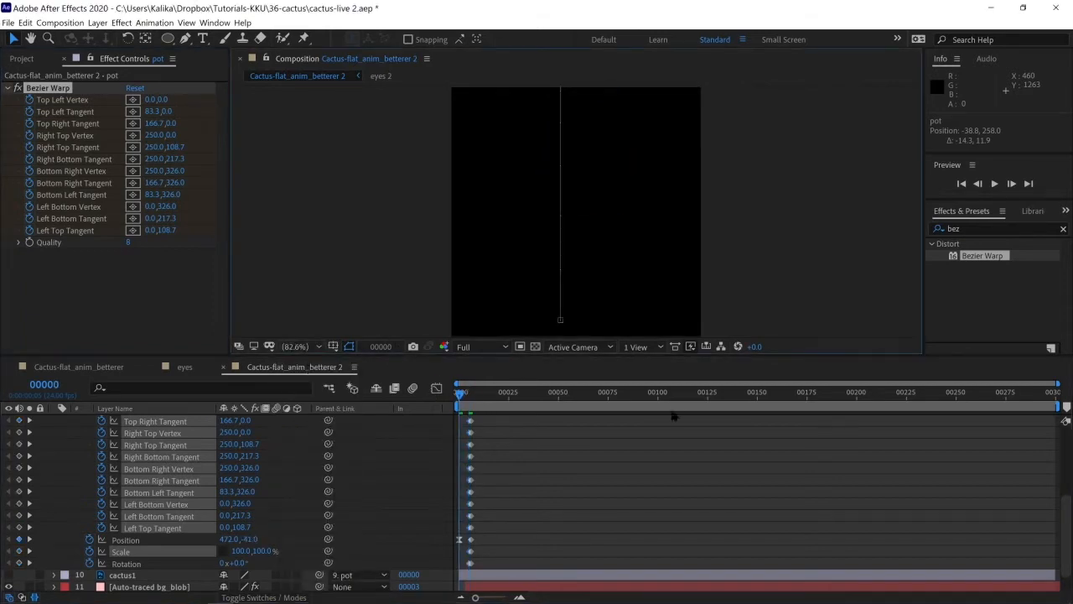
key("space")
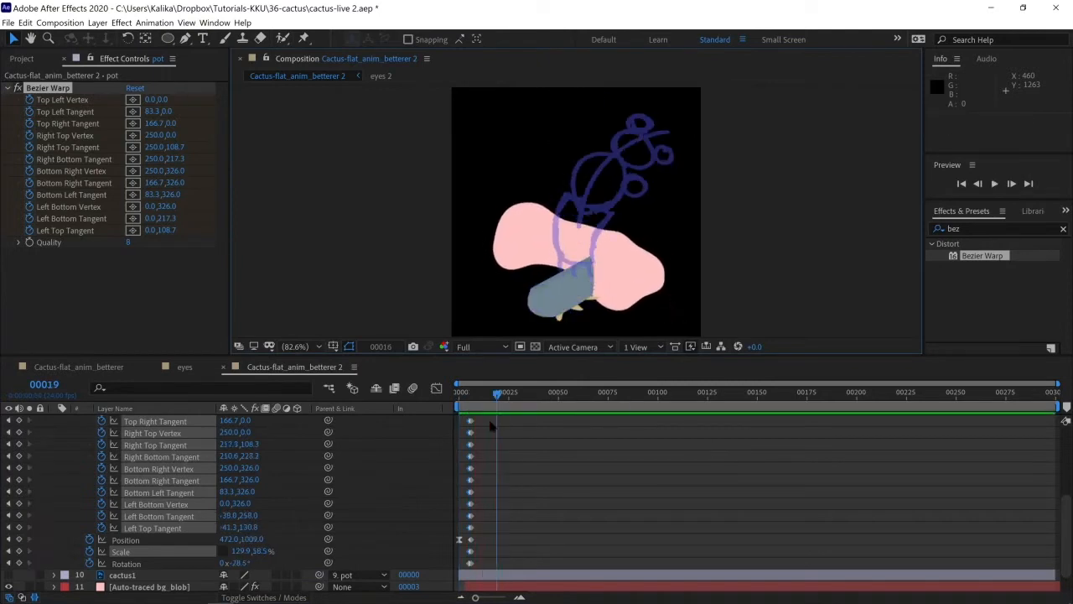
Step: At frame 6, show the bg layer and hide the Auto-traced bg_blob layer
left_click(472, 394)
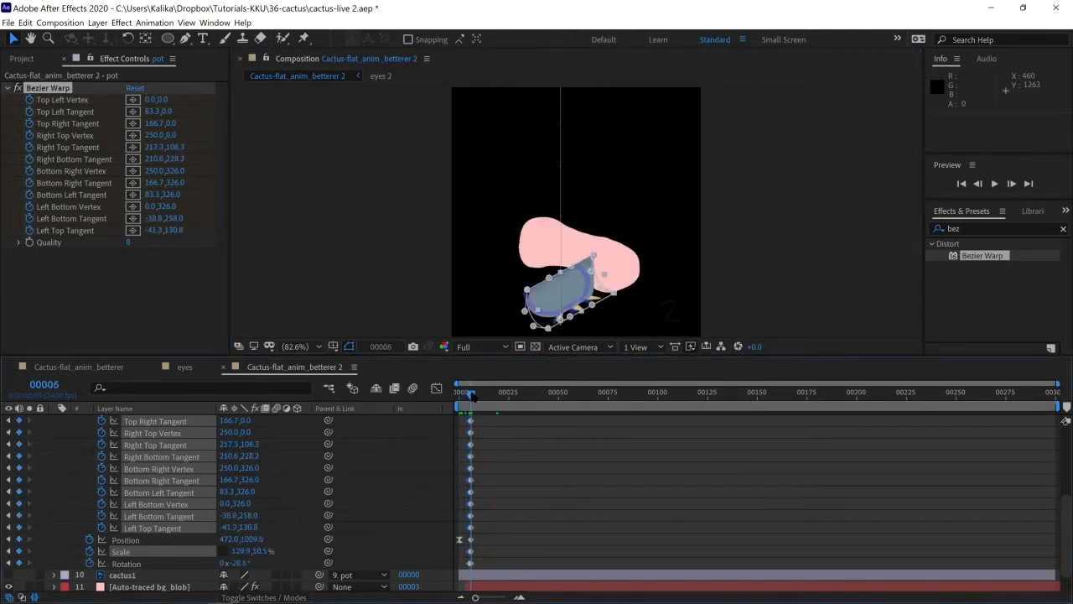
left_click(486, 568)
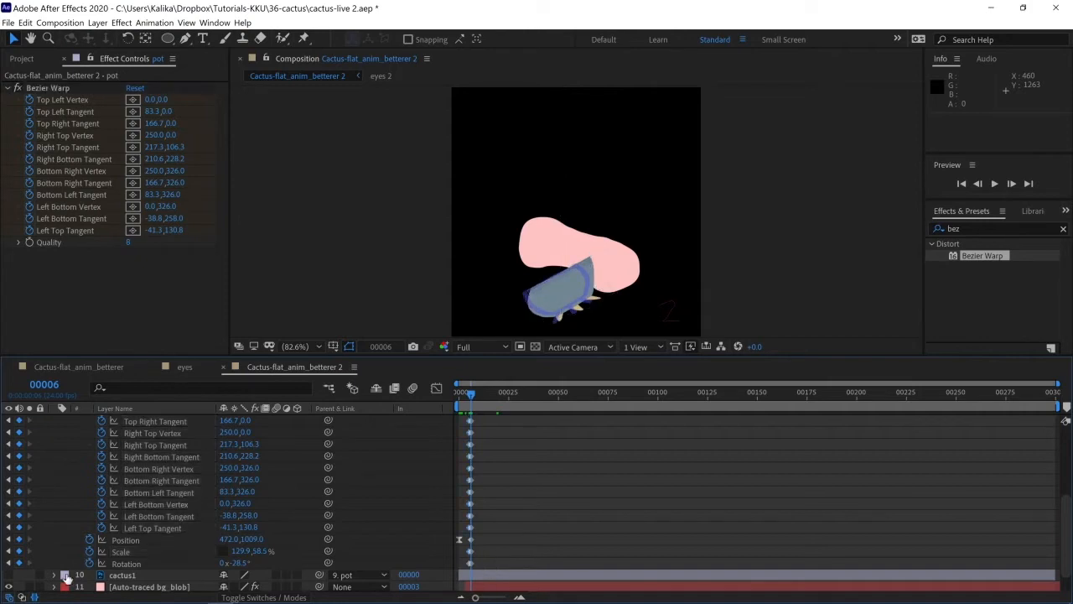
scroll(23, 545, "down", 1)
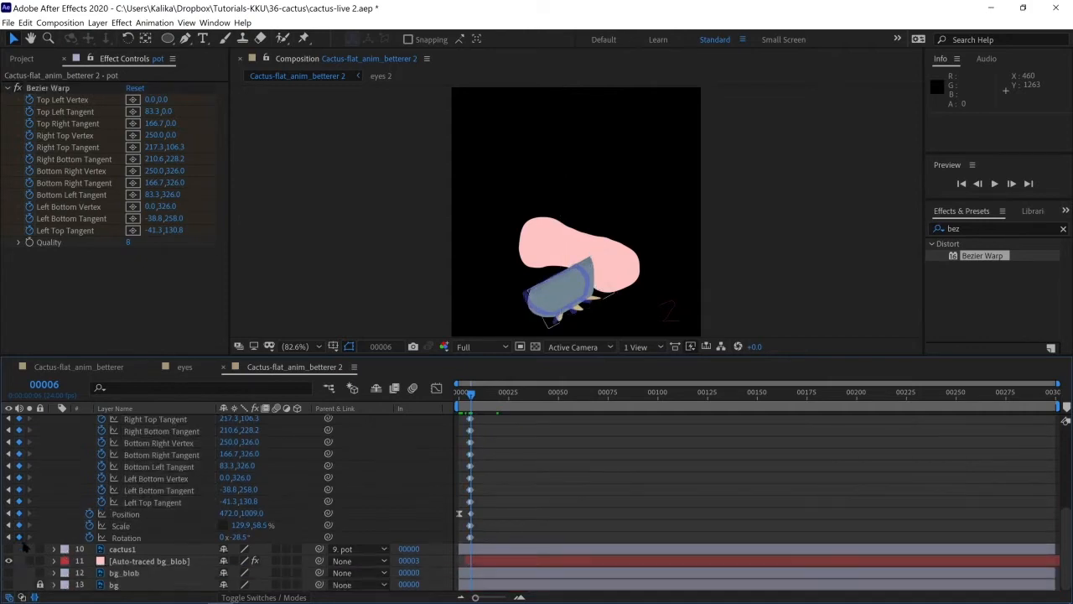
left_click(9, 585)
left_click(9, 561)
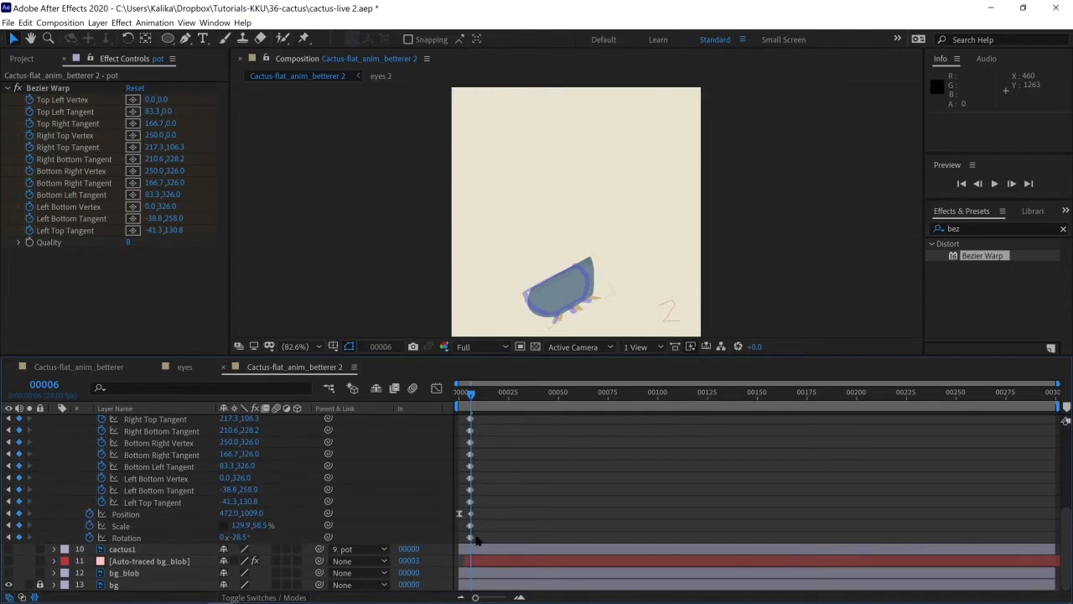
Step: Convert all of the pot's frame 6 keyframes, from Bezier Warp to rotation, to hold keyframes
left_click_drag(476, 539, 472, 475)
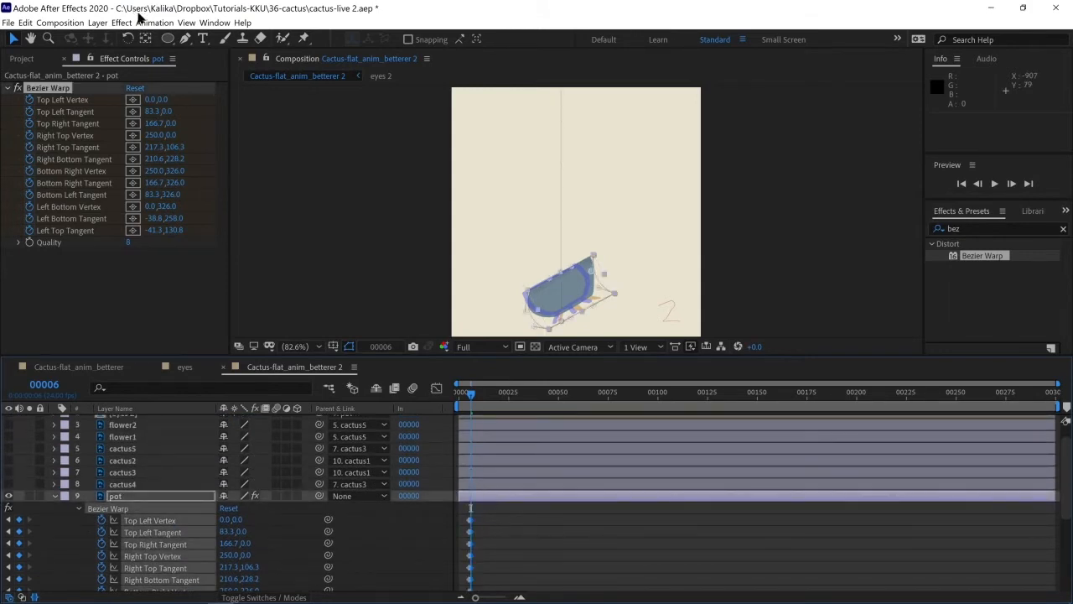
left_click(152, 23)
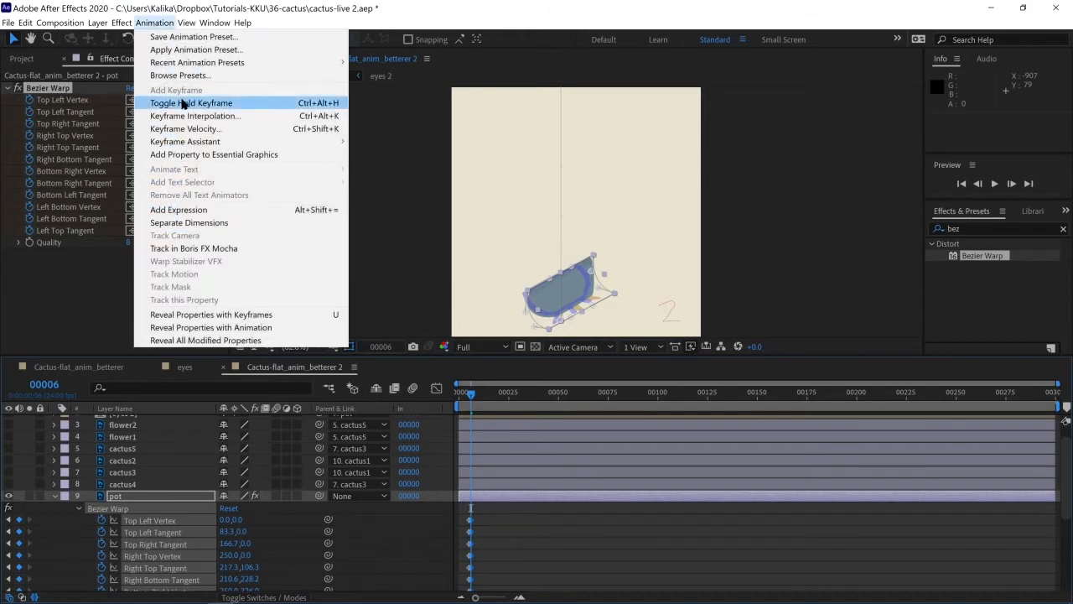
left_click(304, 103)
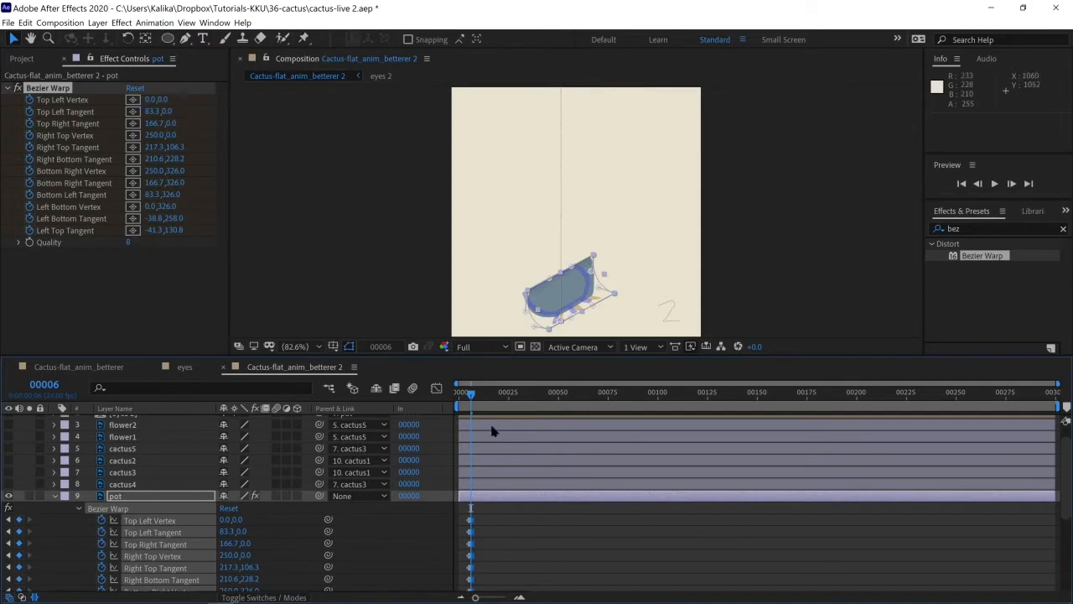
Step: Examine the rough sketch's marked poses after frame 6 and compare them with the pot's drop between frames 0 and 6
left_click(485, 596)
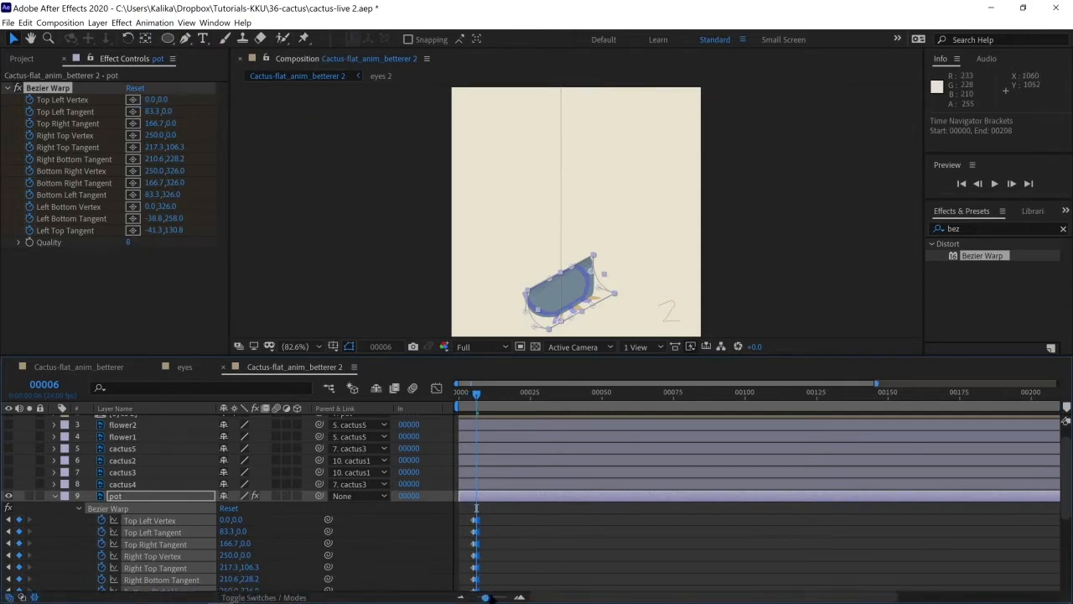
left_click_drag(484, 596, 500, 597)
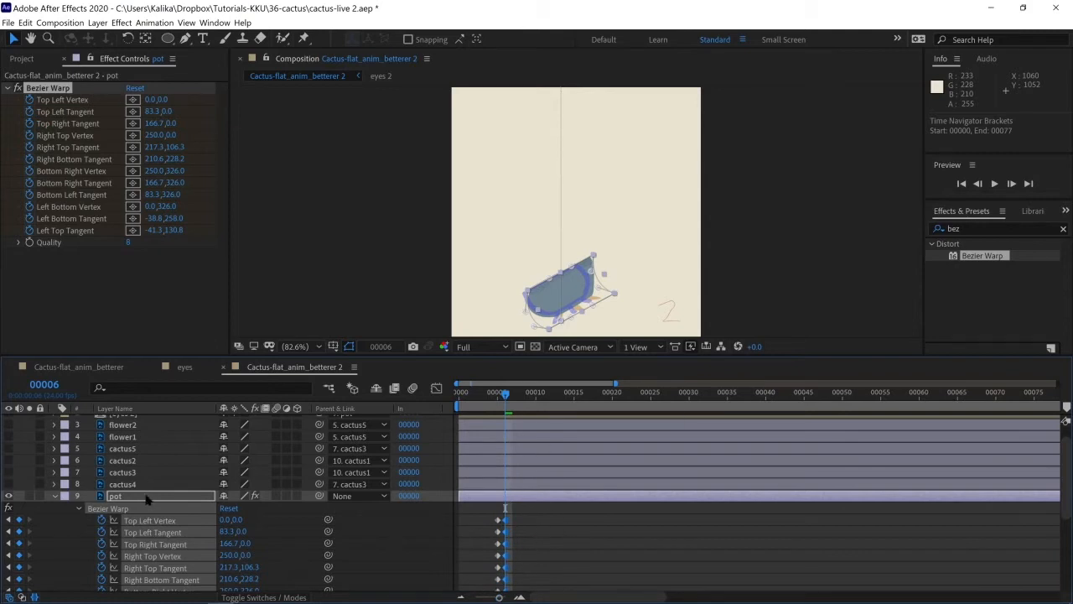
scroll(146, 500, "up", 1)
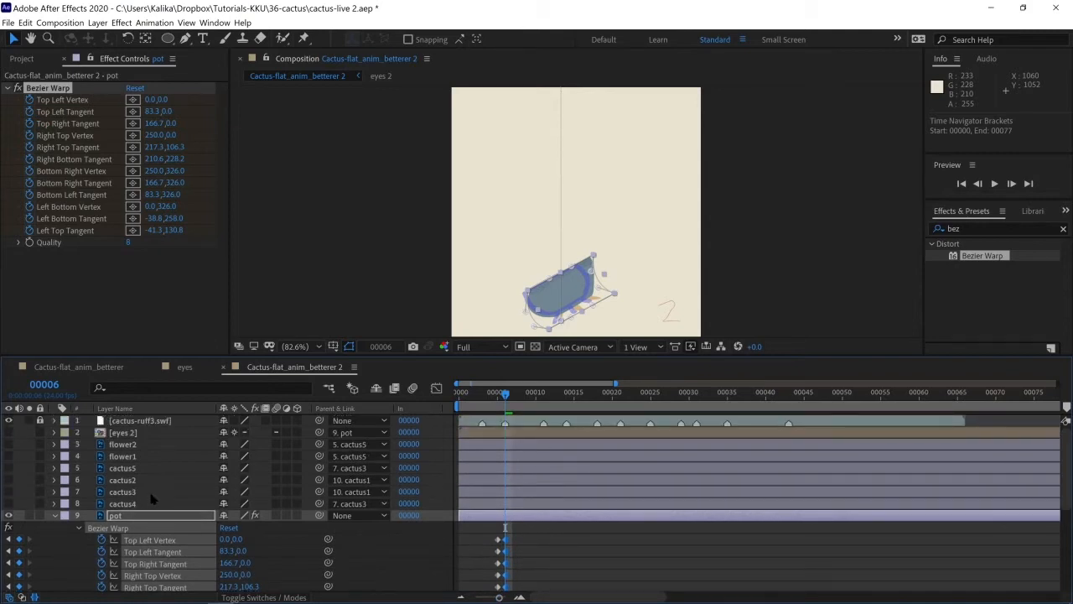
key("k")
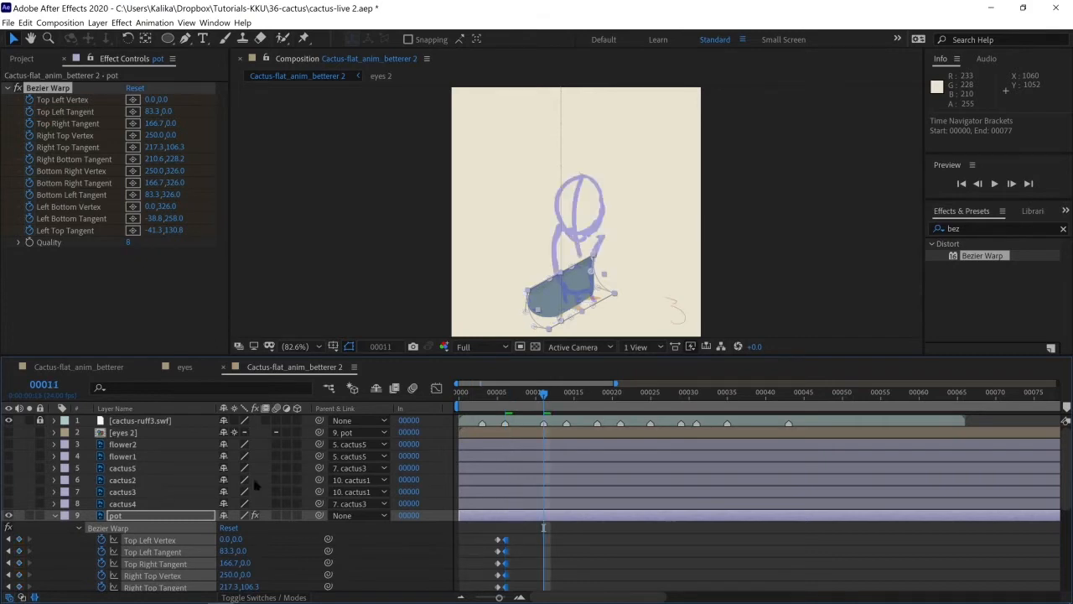
key("k")
key("k")
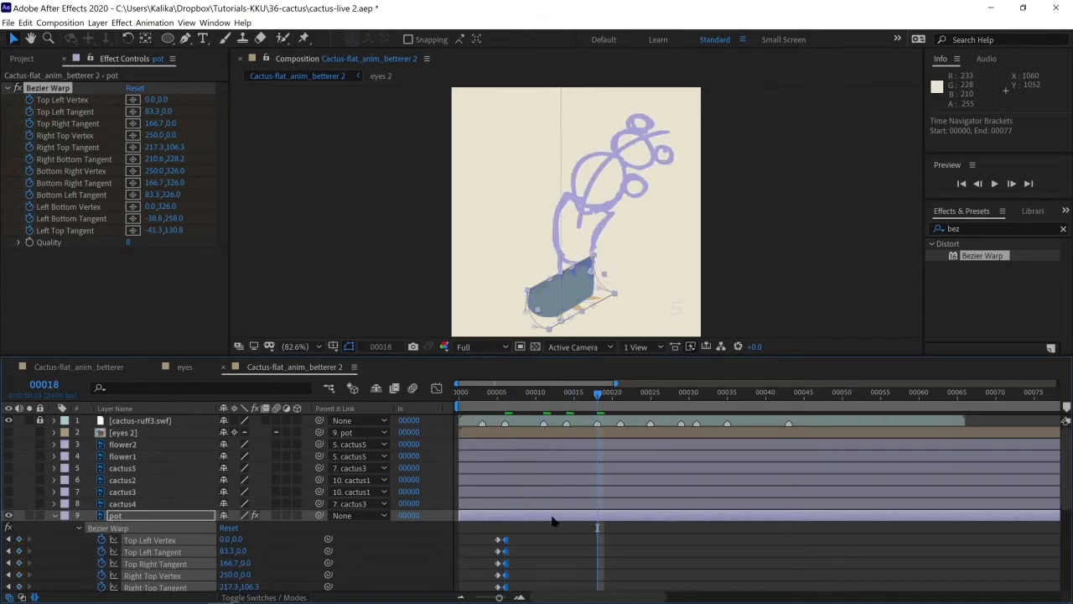
key("k")
key("j")
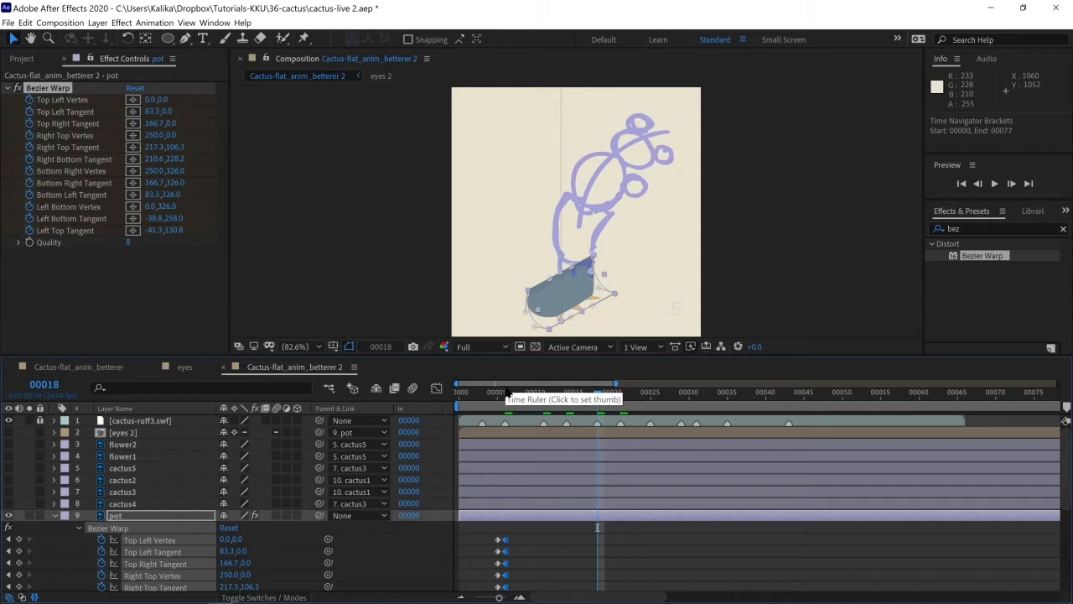
left_click_drag(504, 392, 407, 388)
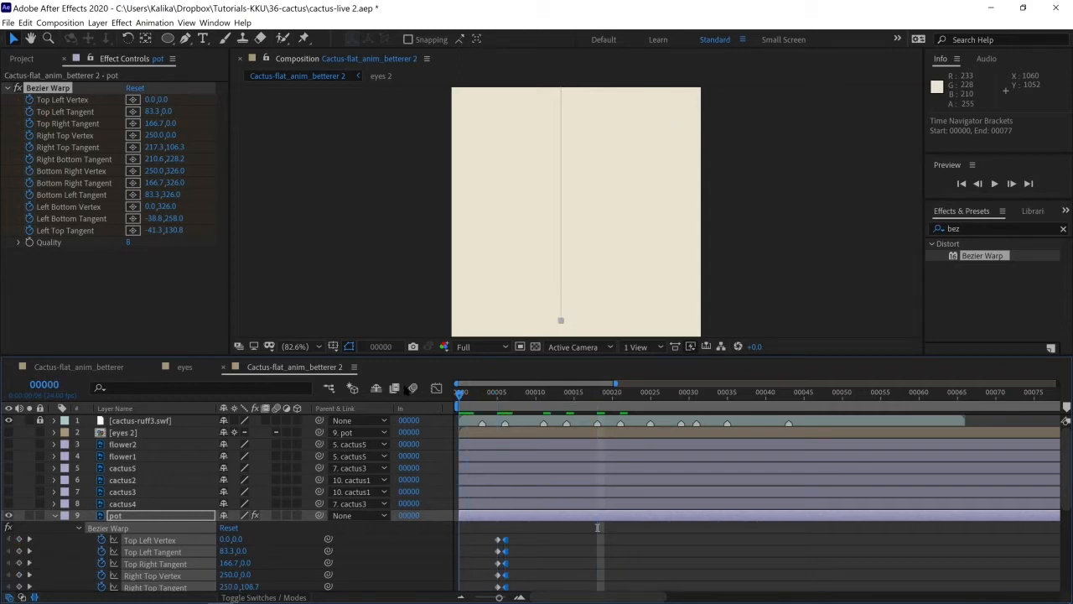
scroll(532, 210, "down", 1)
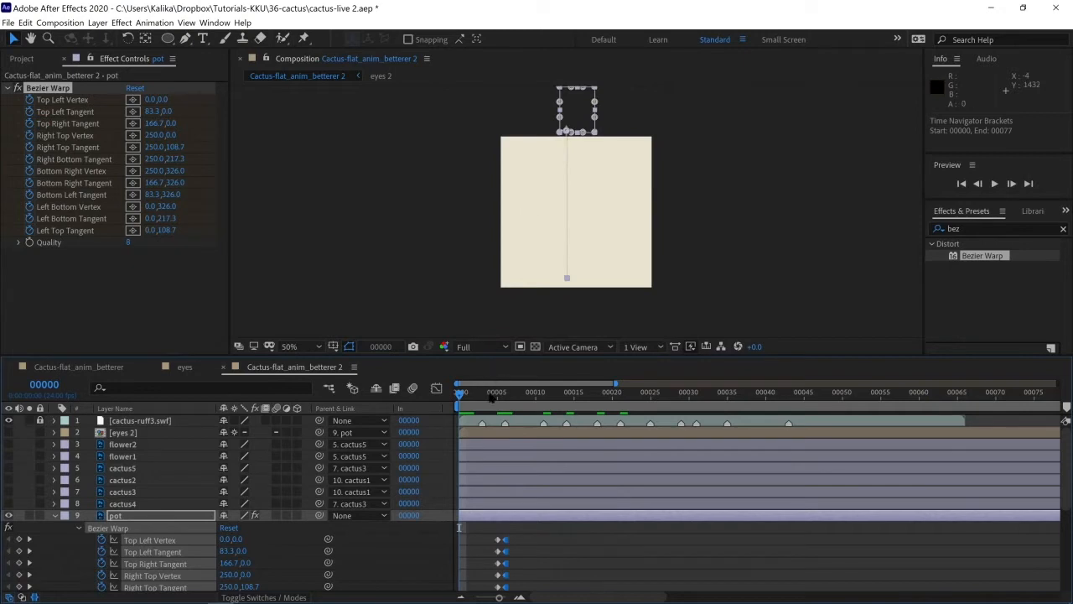
left_click_drag(492, 397, 506, 398)
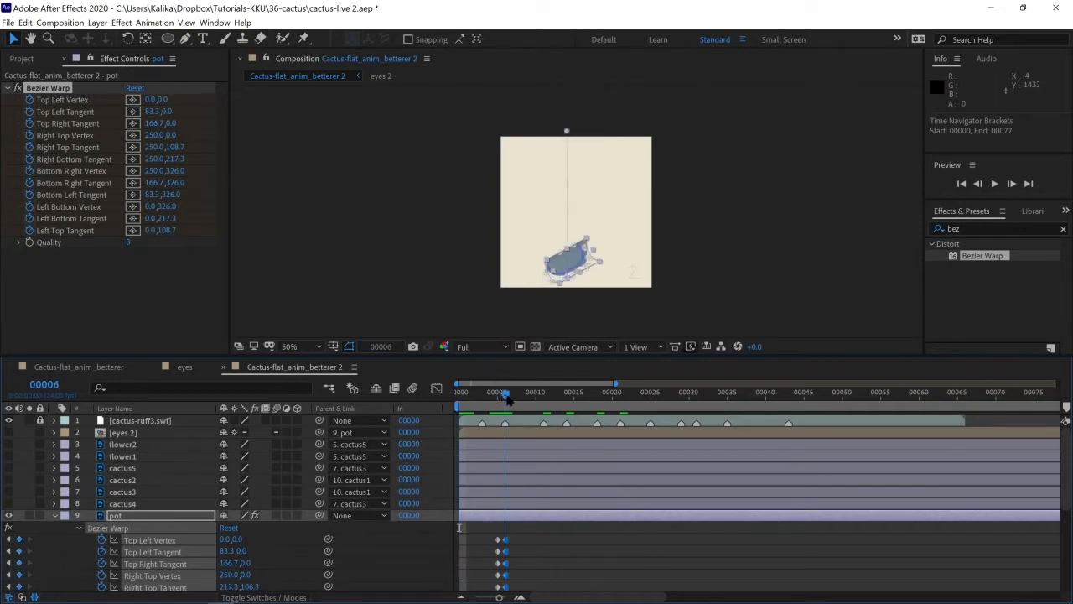
Step: At frame 18, reset the pot's Bezier Warp and set its scale to 100% by 100%
left_click_drag(508, 401, 602, 402)
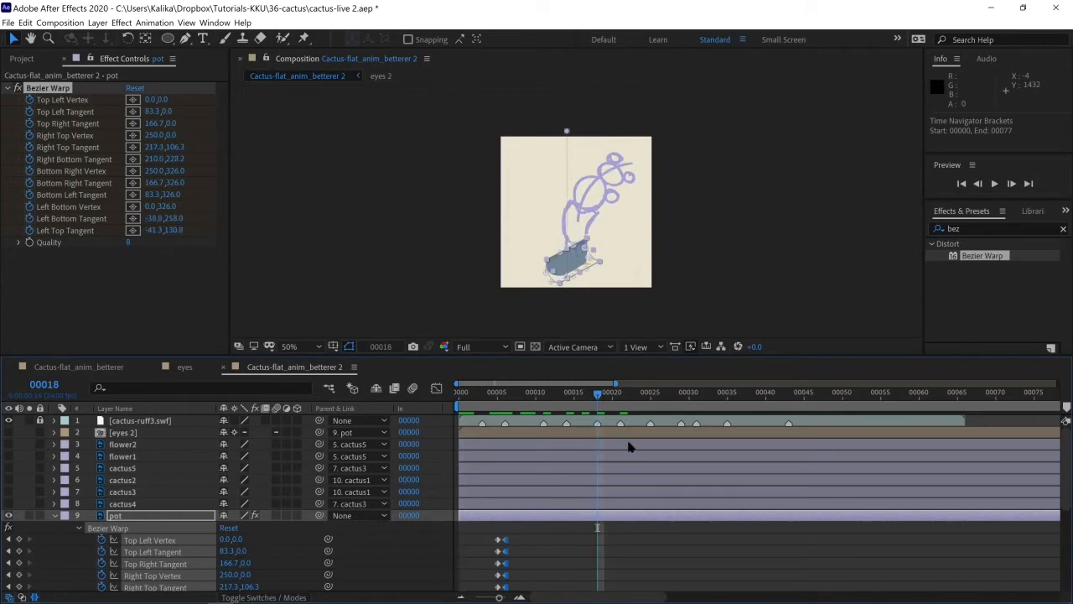
left_click(227, 528)
scroll(222, 530, "down", 5)
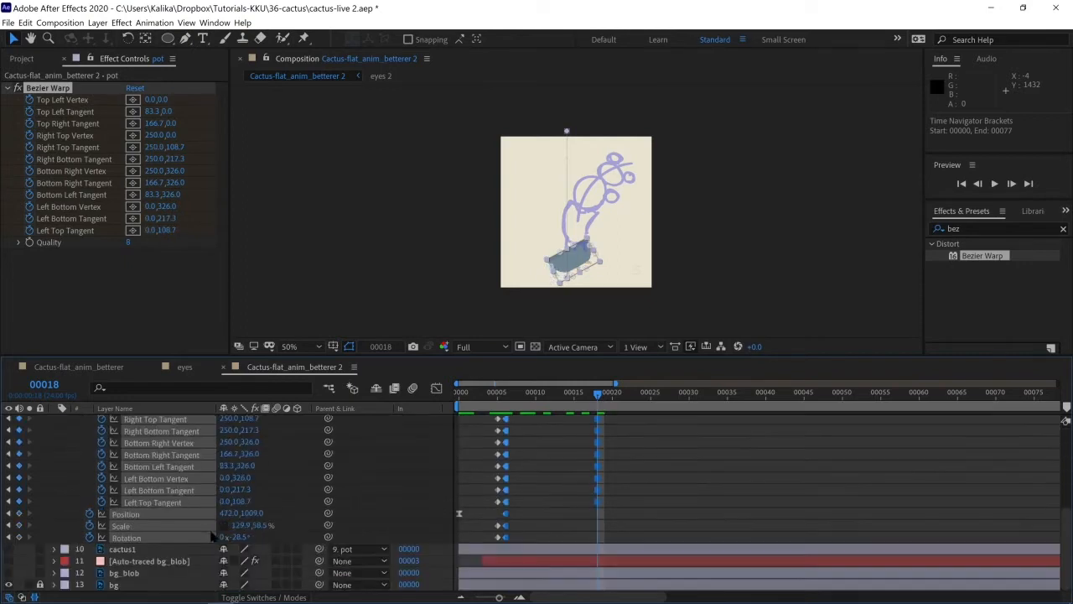
left_click(69, 523)
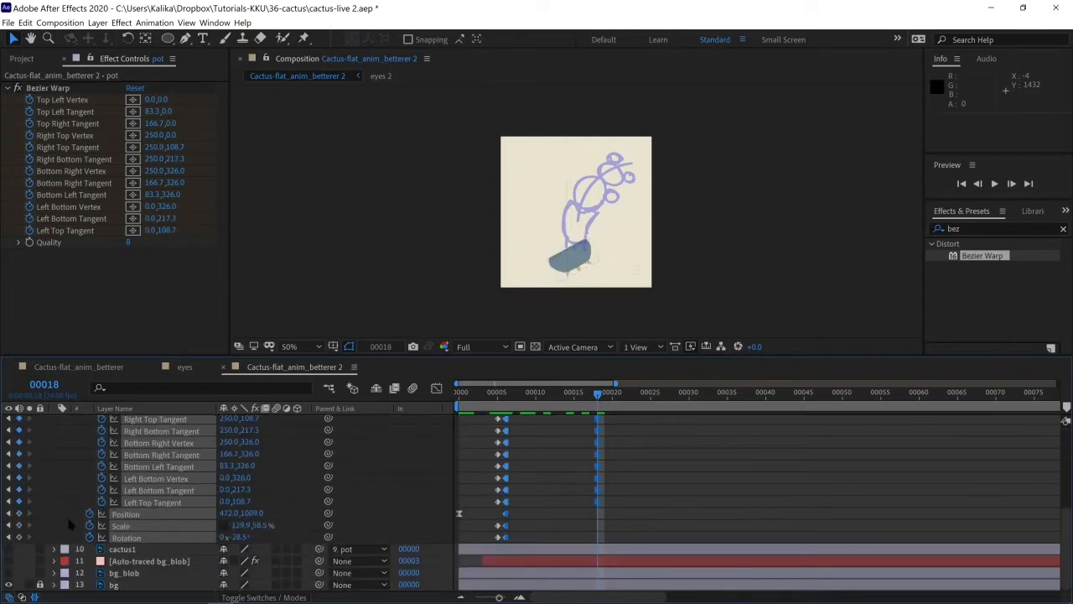
left_click(241, 525)
type("100")
key("Tab")
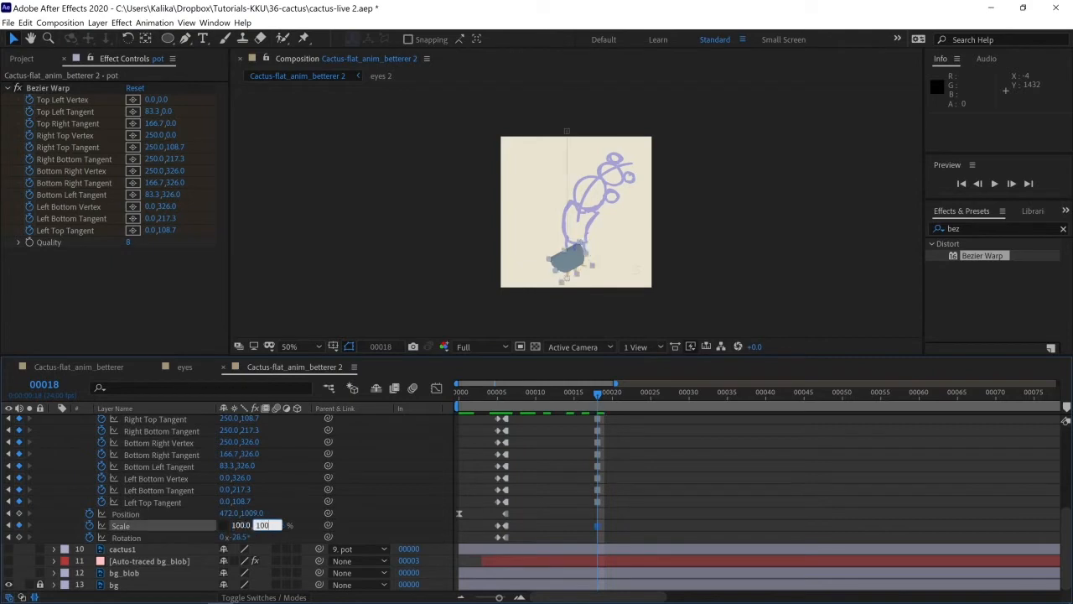
key("Return")
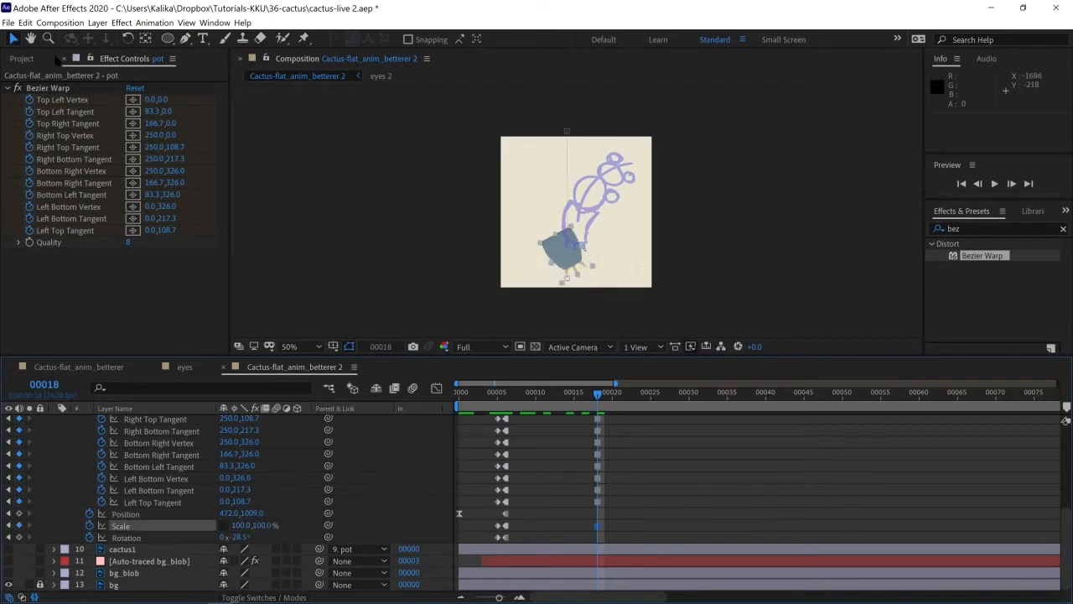
Step: Align the pot with the rough sketch at frame 18 by moving it to 450, 799 and rotating it to 13°
left_click(128, 38)
mouse_move(574, 243)
left_mouse_down()
mouse_move(593, 255)
mouse_move(579, 232)
left_mouse_up()
key("v")
left_click(128, 38)
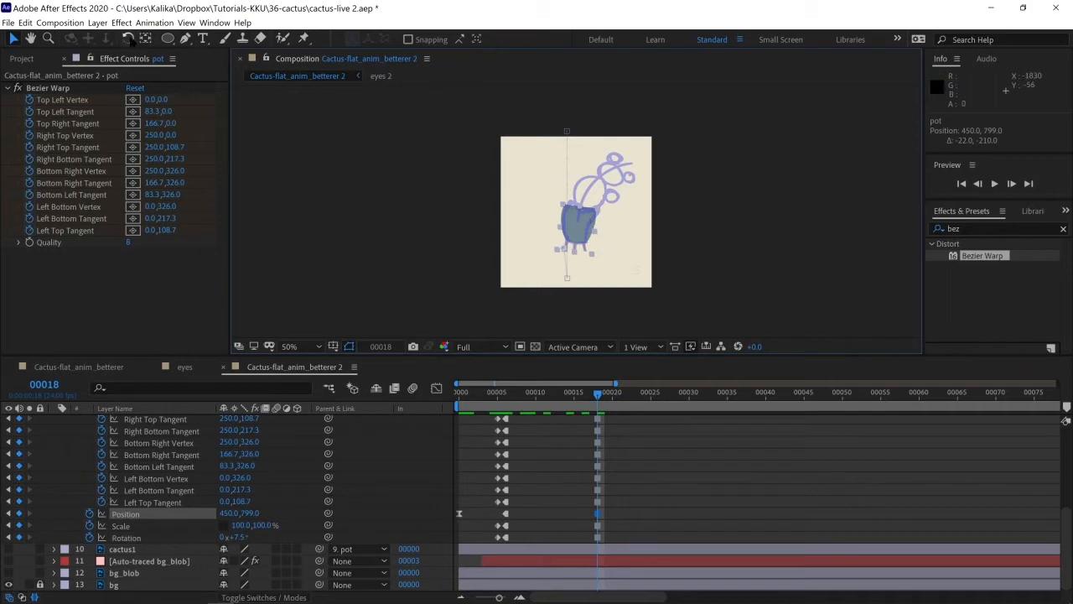
left_click_drag(595, 226, 599, 233)
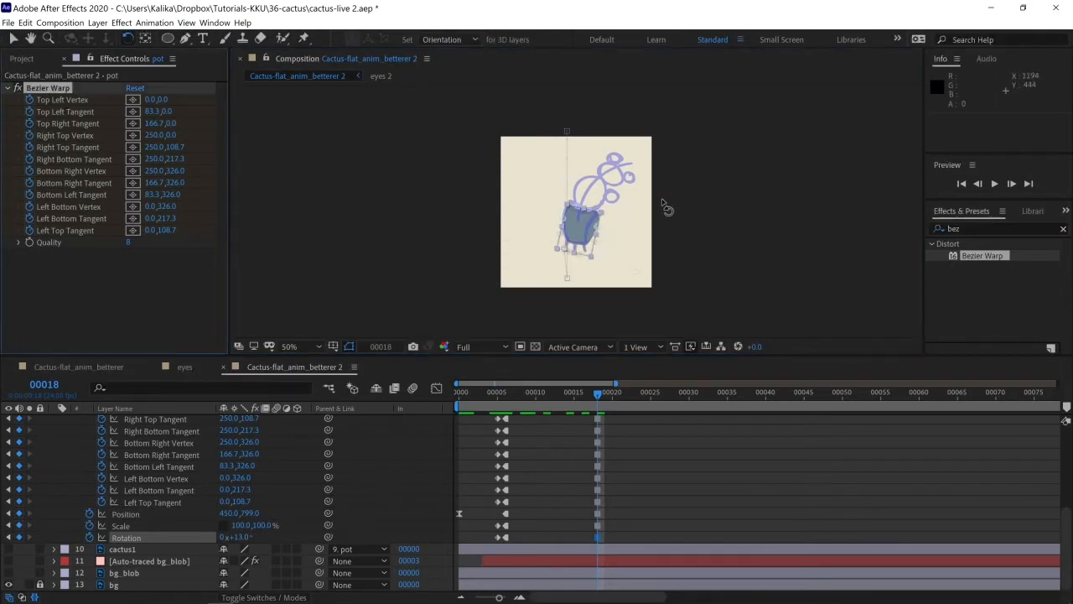
Step: Bow the pot's left edge outward at frame 18, moving the Left Bottom Tangent to -36.3, 200.0 and the Left Top Tangent to -32.2, 91.5
scroll(582, 230, "up", 4)
key("h")
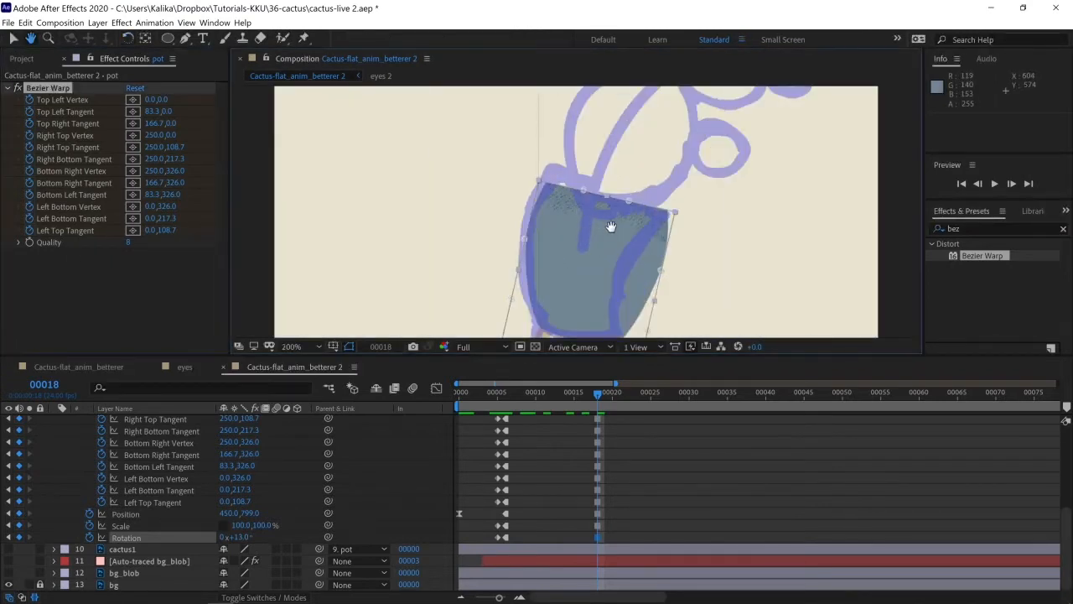
left_click_drag(611, 227, 606, 184)
key("w")
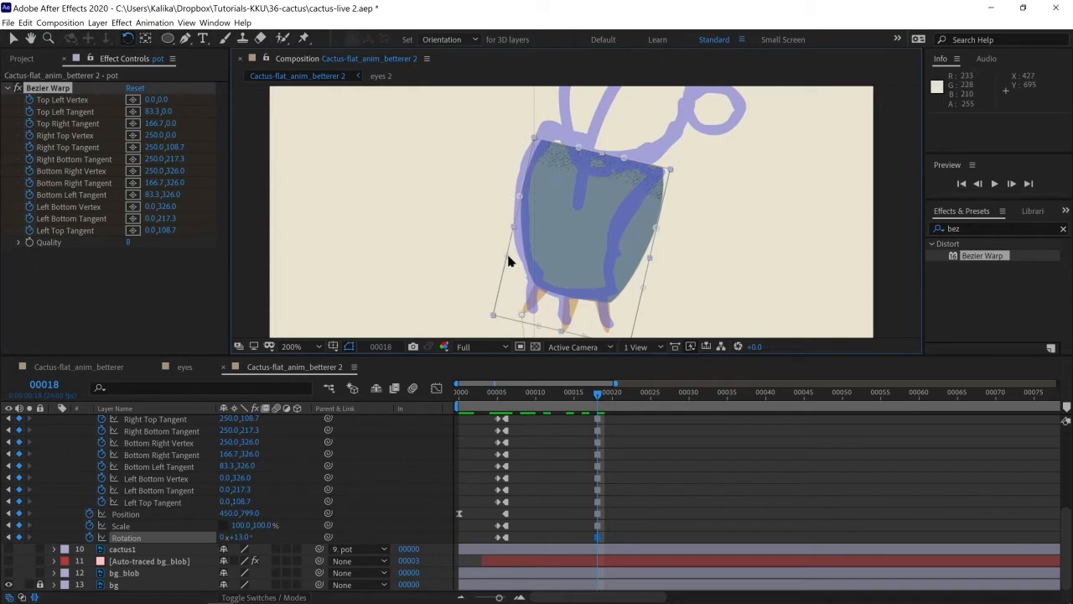
left_click_drag(507, 256, 489, 242)
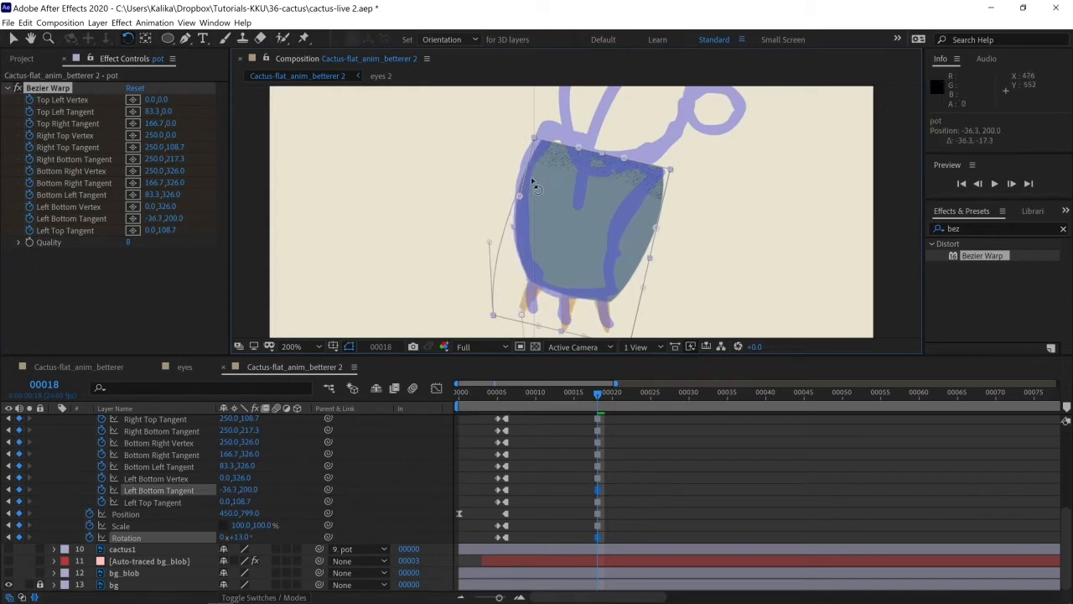
left_click_drag(519, 195, 509, 186)
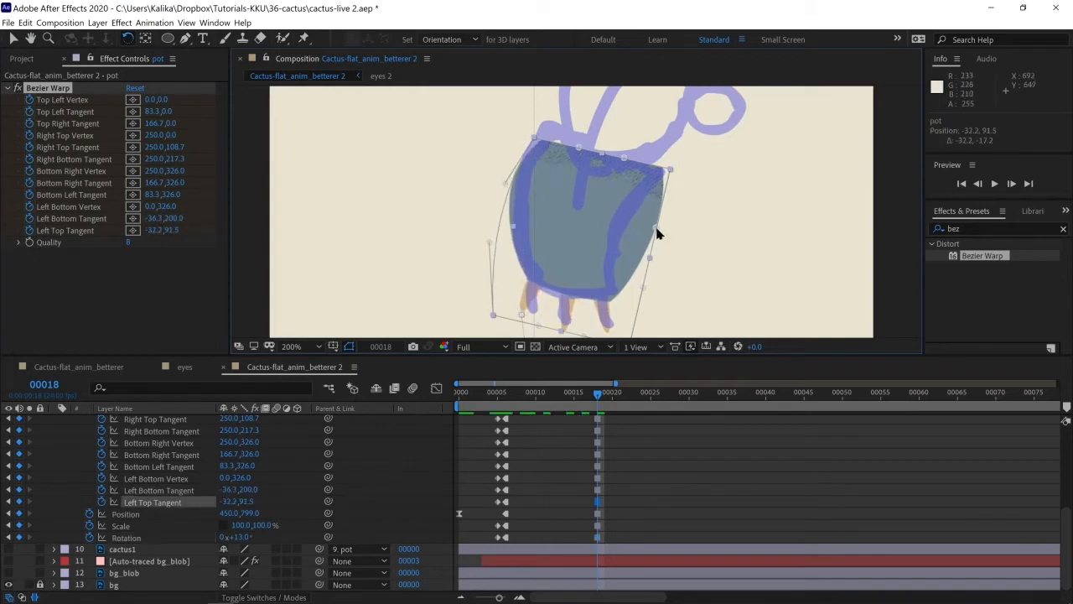
Step: Curve the pot's right edge inward along the sketch: Right Top Tangent 154.5, 97.4, Right Bottom Tangent 192.1, 191.2, Bottom Right Vertex 242.0, 304.8
left_click_drag(657, 233, 618, 215)
left_click_drag(642, 290, 649, 251)
left_click_drag(628, 325, 624, 301)
left_click_drag(662, 248, 597, 216)
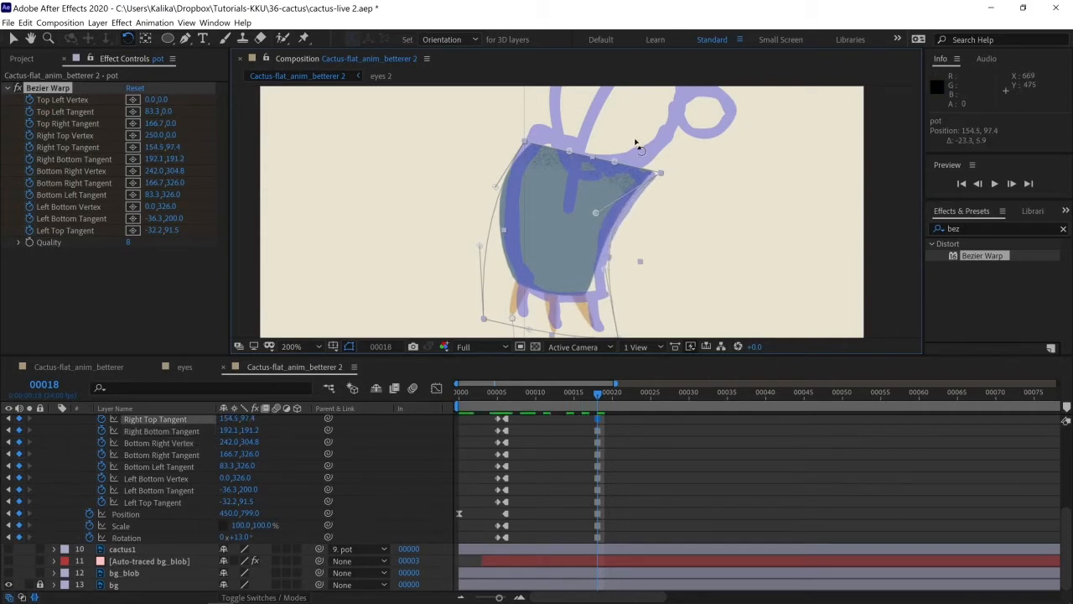
key("space")
left_click_drag(618, 254, 617, 213)
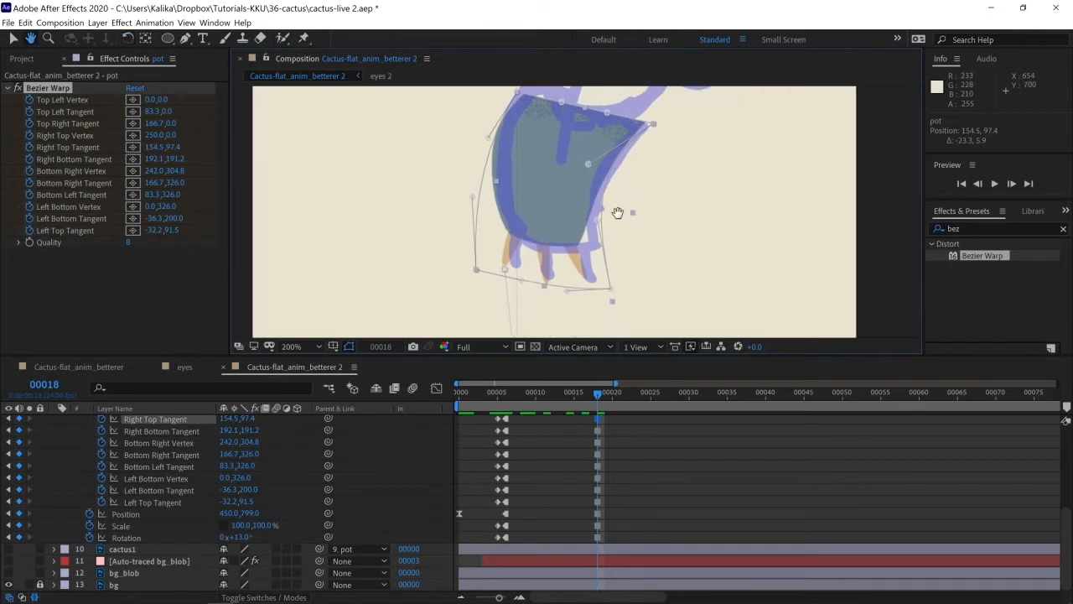
key("w")
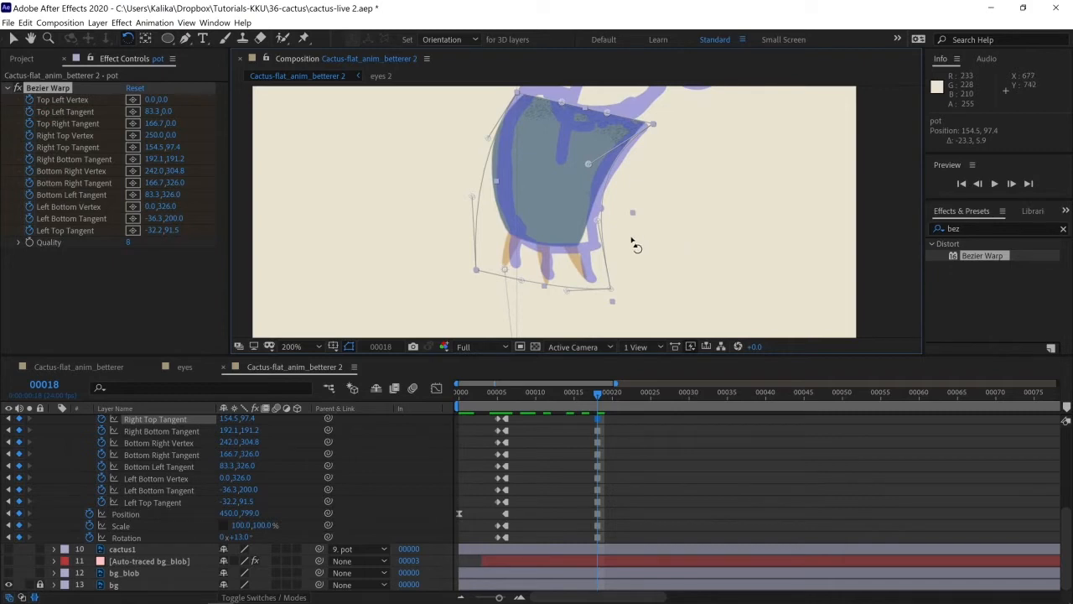
key("h")
left_click_drag(671, 165, 659, 199)
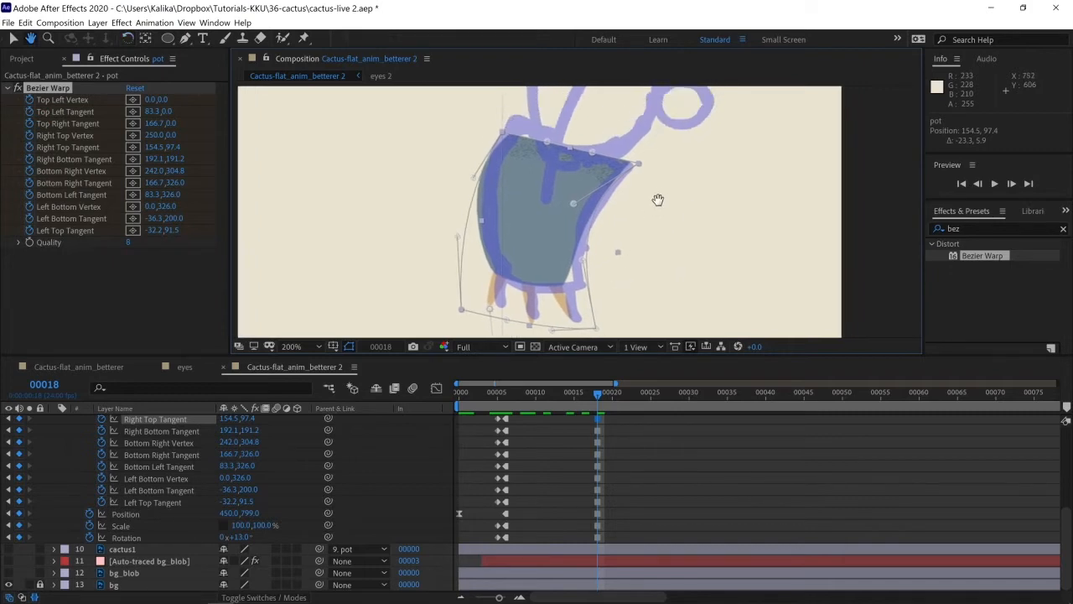
scroll(648, 243, "down", 1)
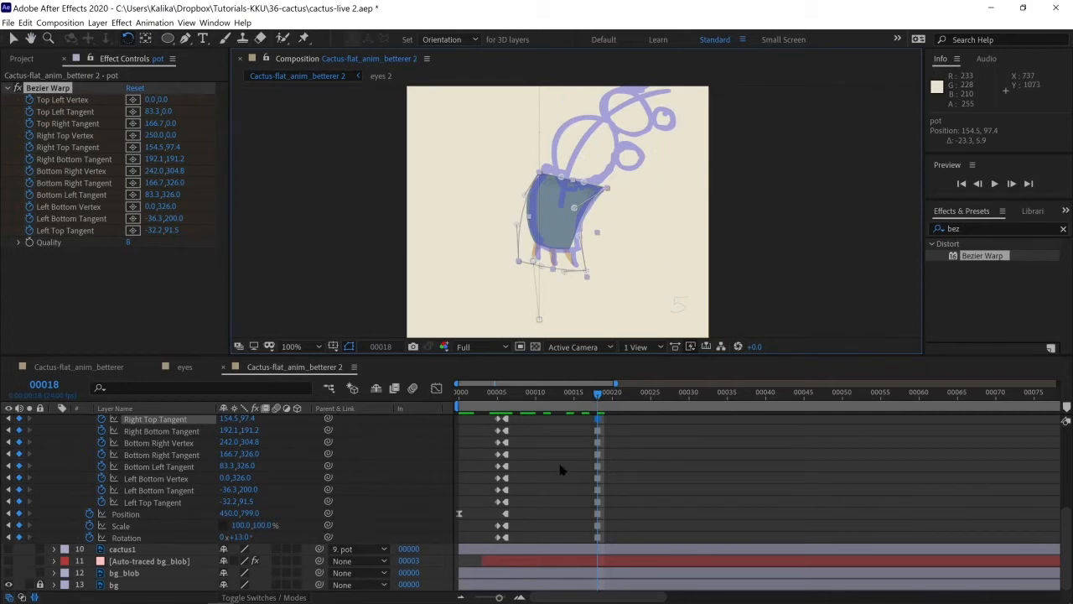
Step: Make the cactus1 layer visible and trim its start to frame 11, where the rough sketch shows the first cactus segment
scroll(556, 465, "up", 5)
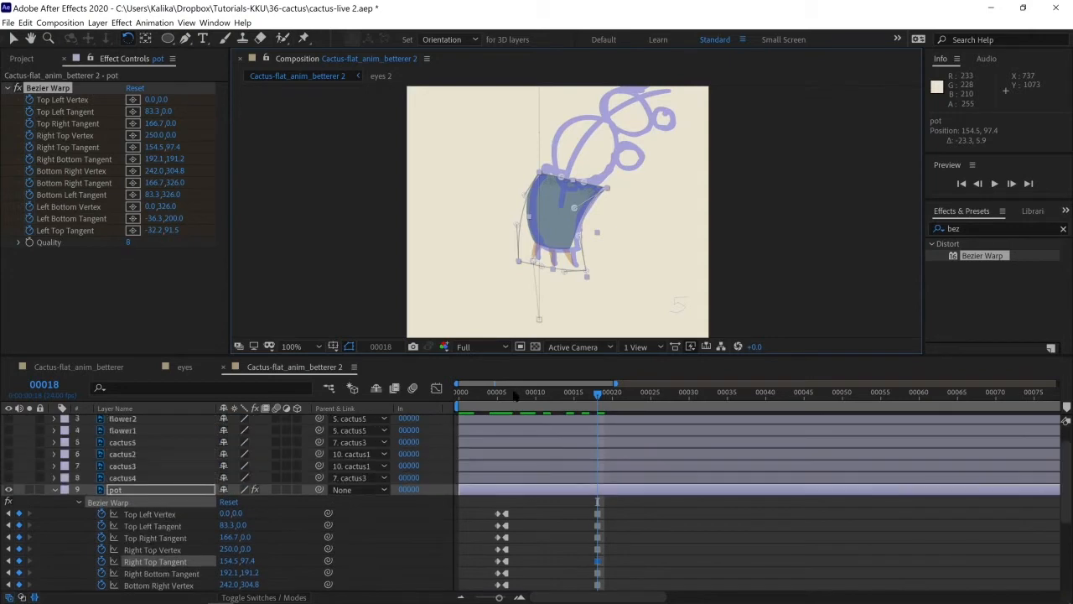
scroll(564, 430, "up", 1)
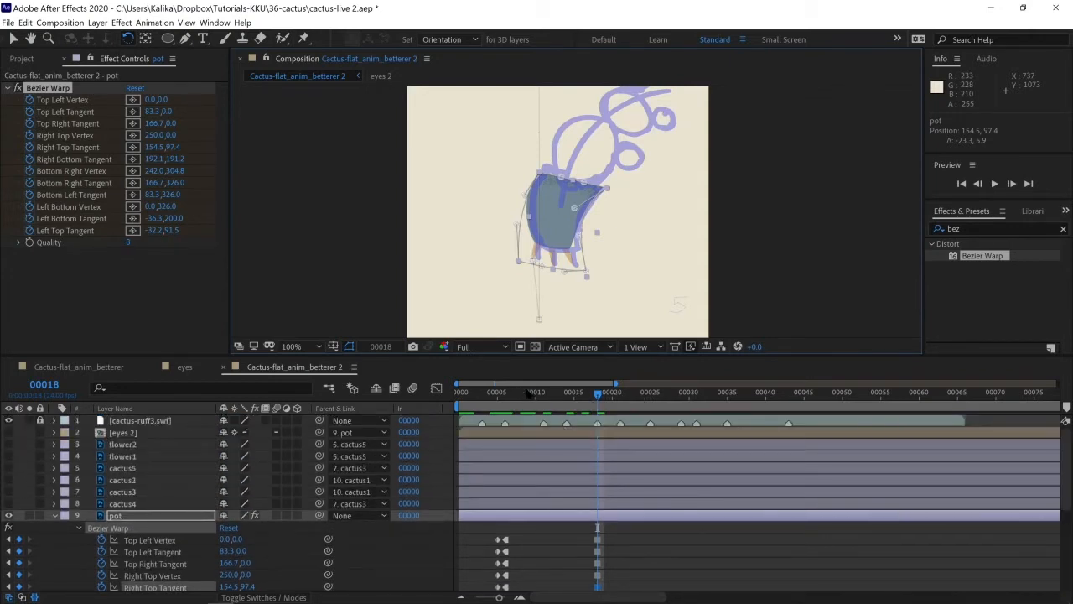
left_click_drag(529, 393, 543, 394)
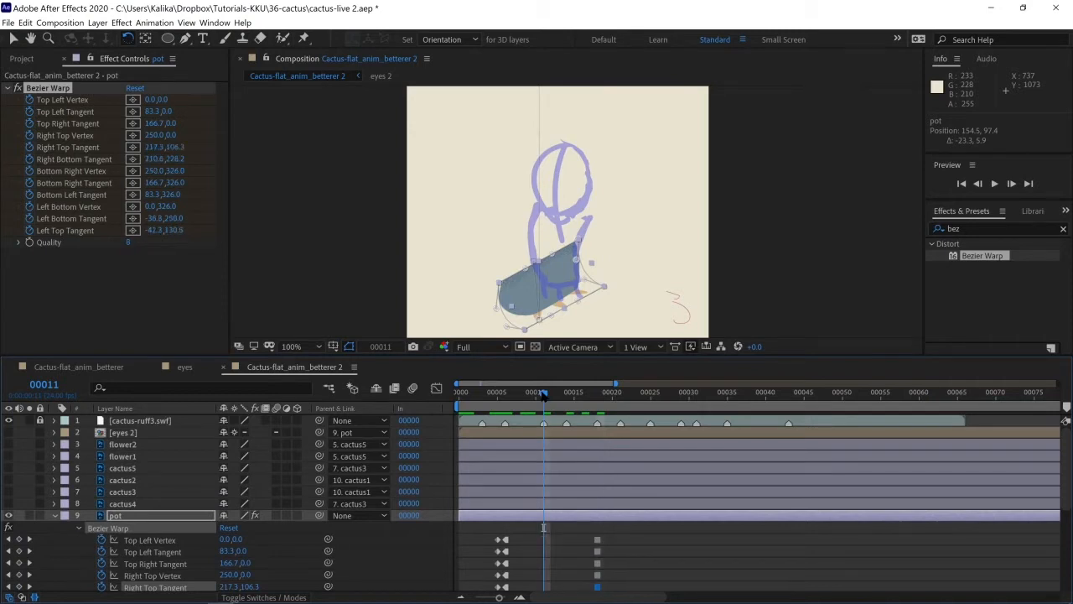
scroll(575, 499, "down", 5)
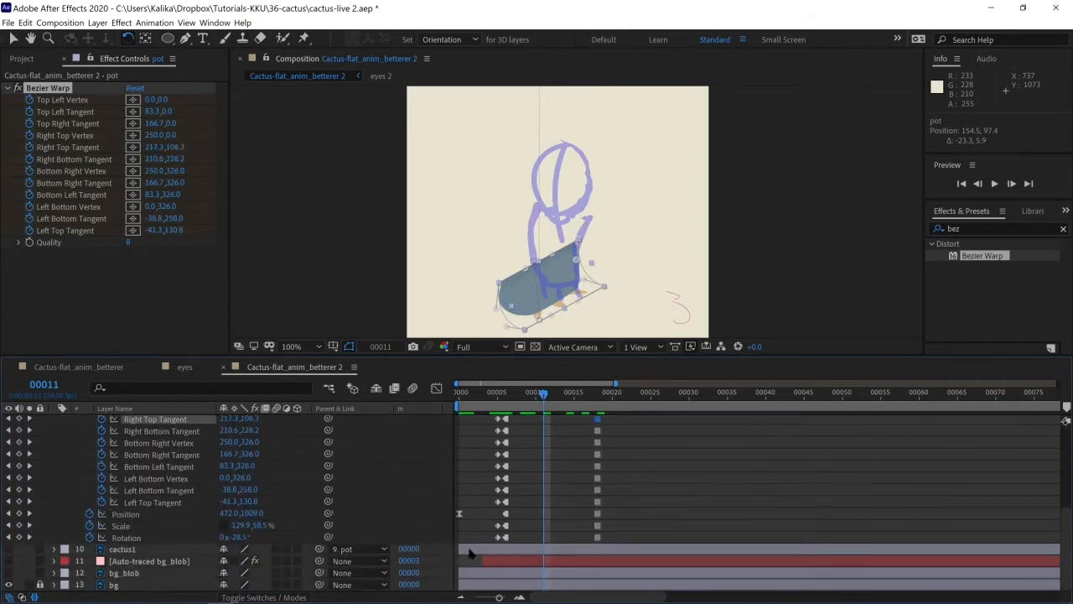
left_click(460, 549)
left_click(8, 548)
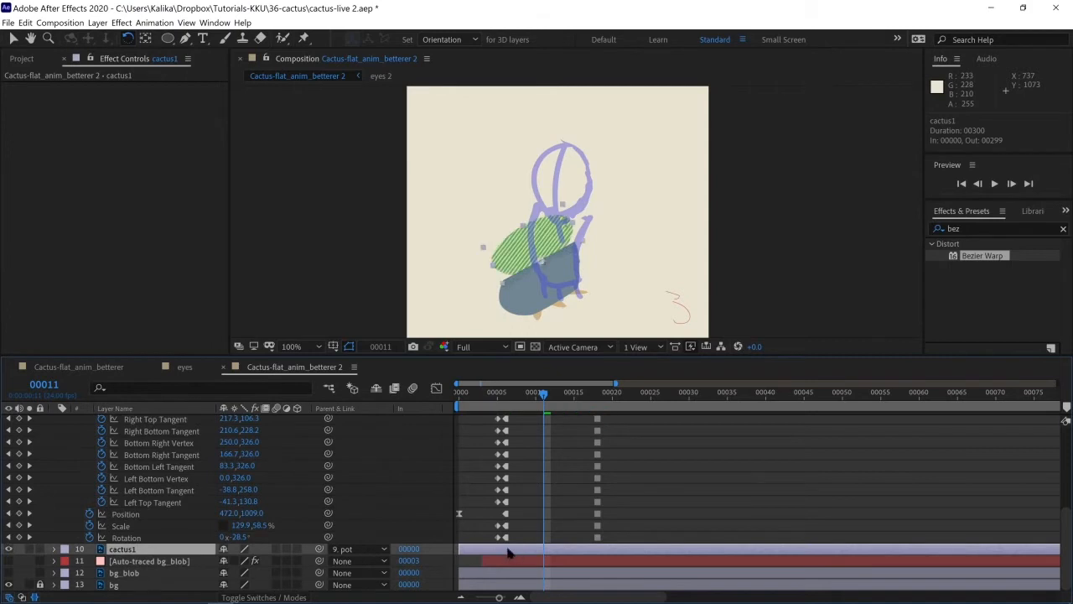
left_click_drag(460, 553, 542, 558)
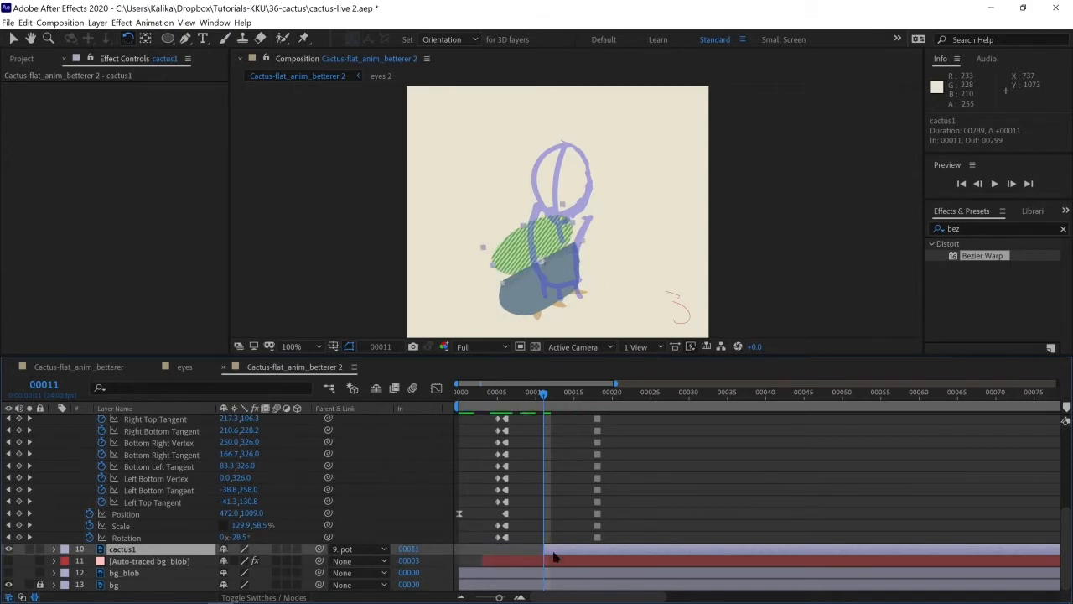
scroll(564, 544, "up", 3)
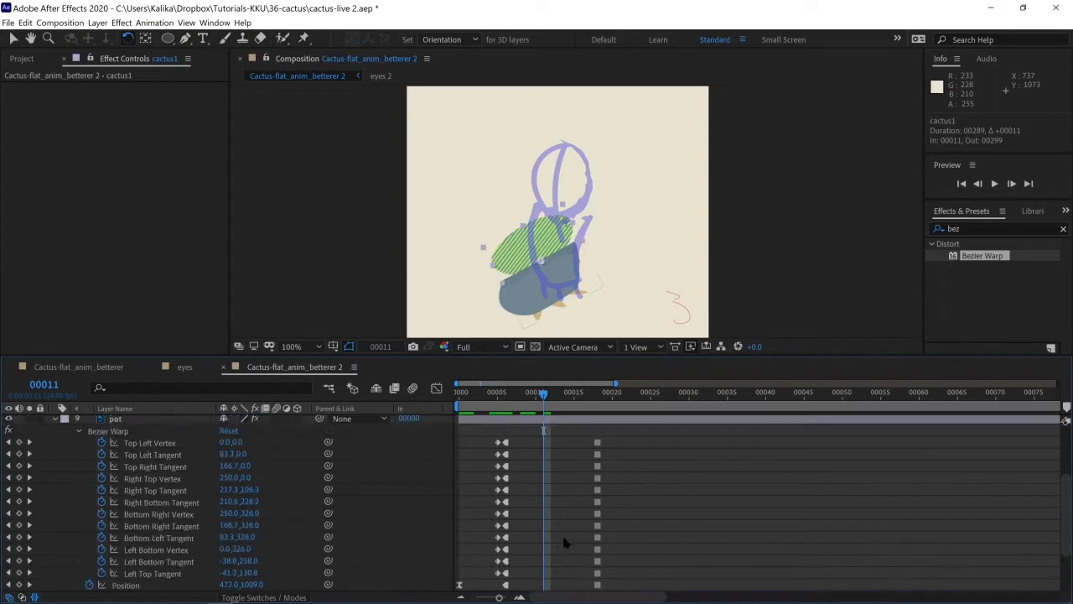
scroll(564, 543, "down", 3)
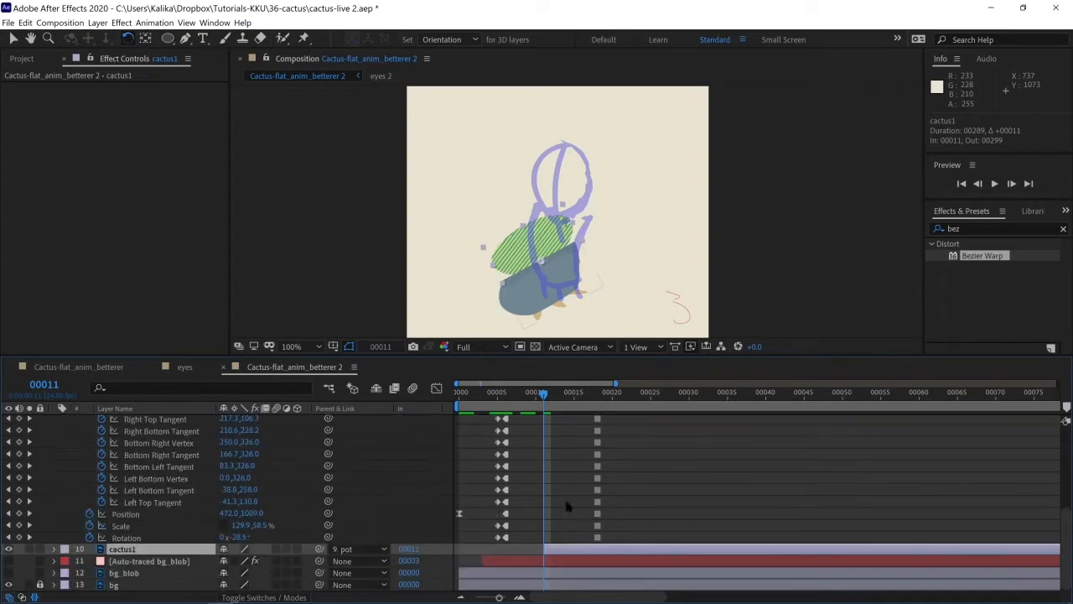
left_click_drag(543, 394, 597, 412)
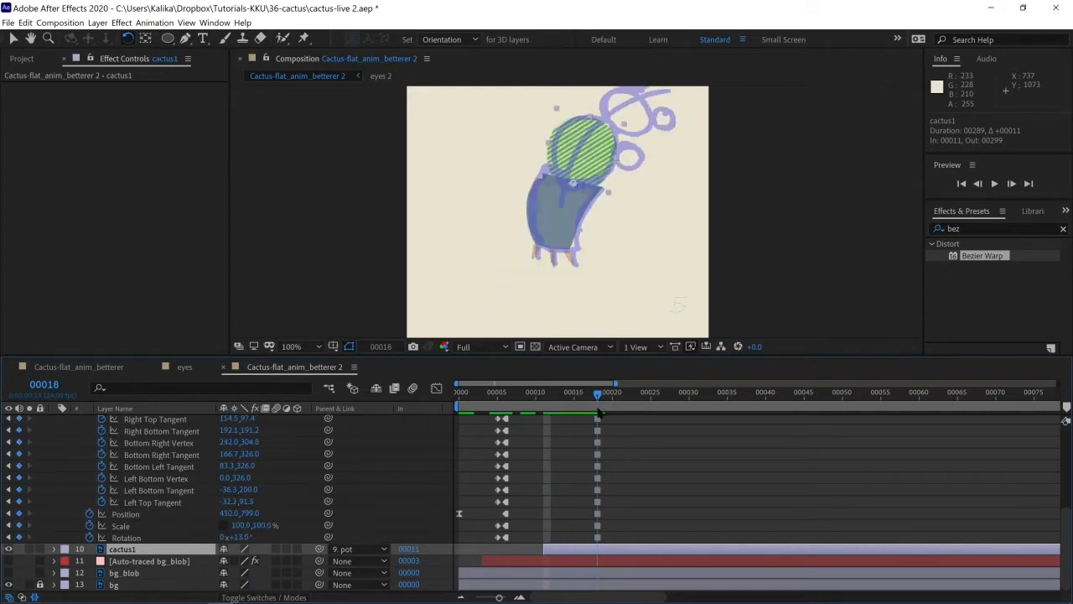
scroll(562, 495, "up", 4)
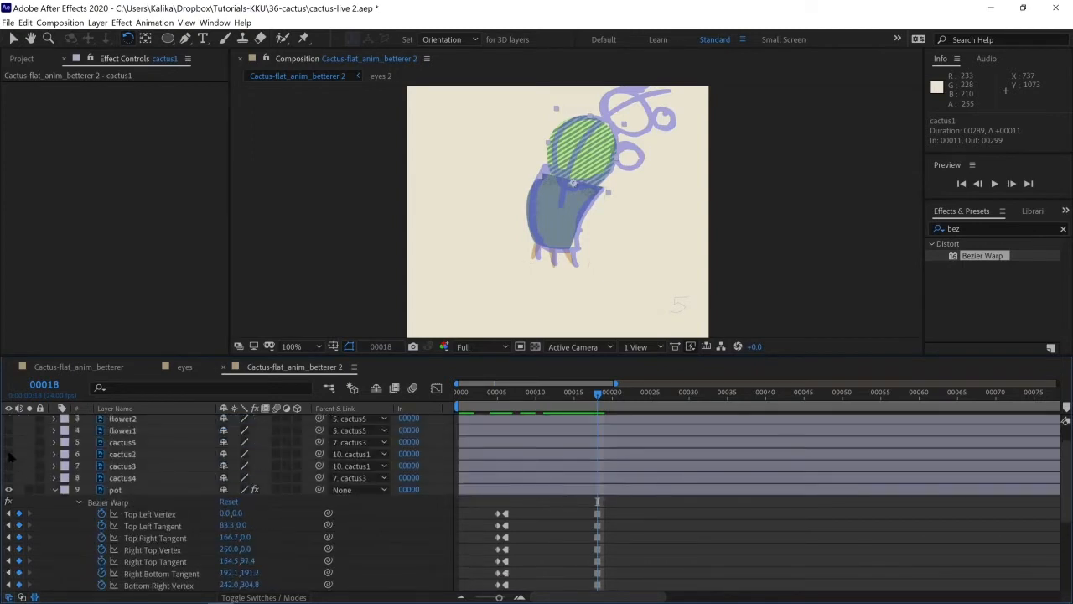
left_click(9, 453)
left_click(126, 453)
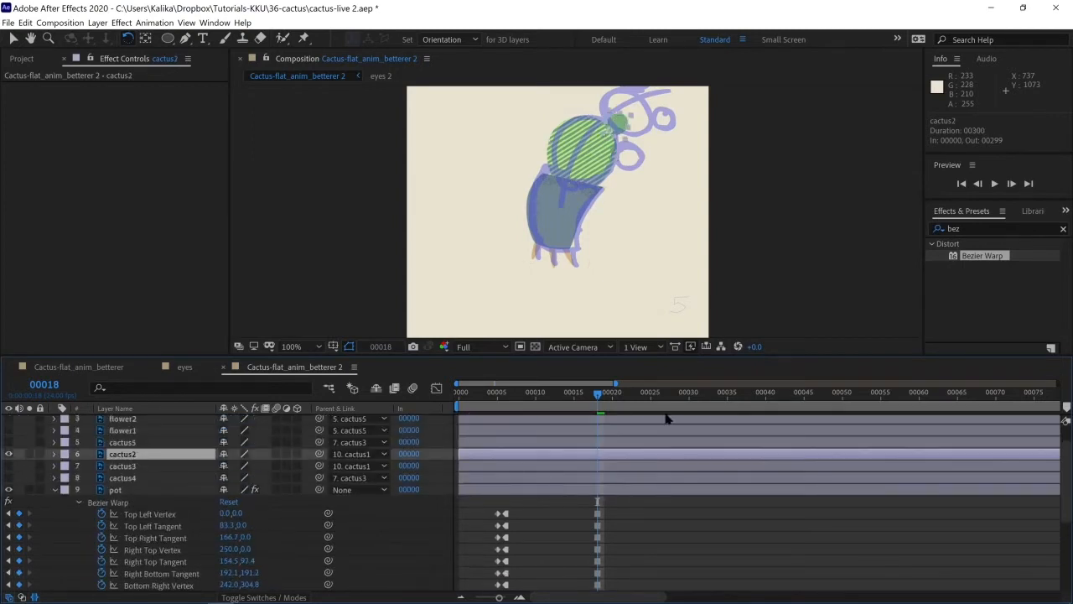
left_click_drag(459, 453, 598, 470)
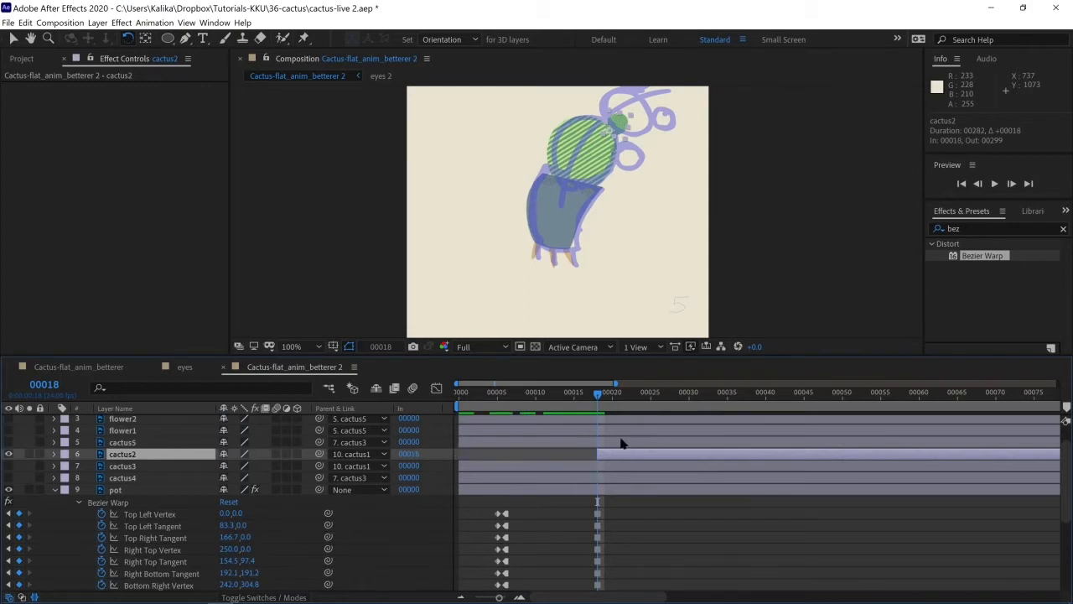
key("s")
key("s")
left_click_drag(635, 211, 617, 239)
key("w")
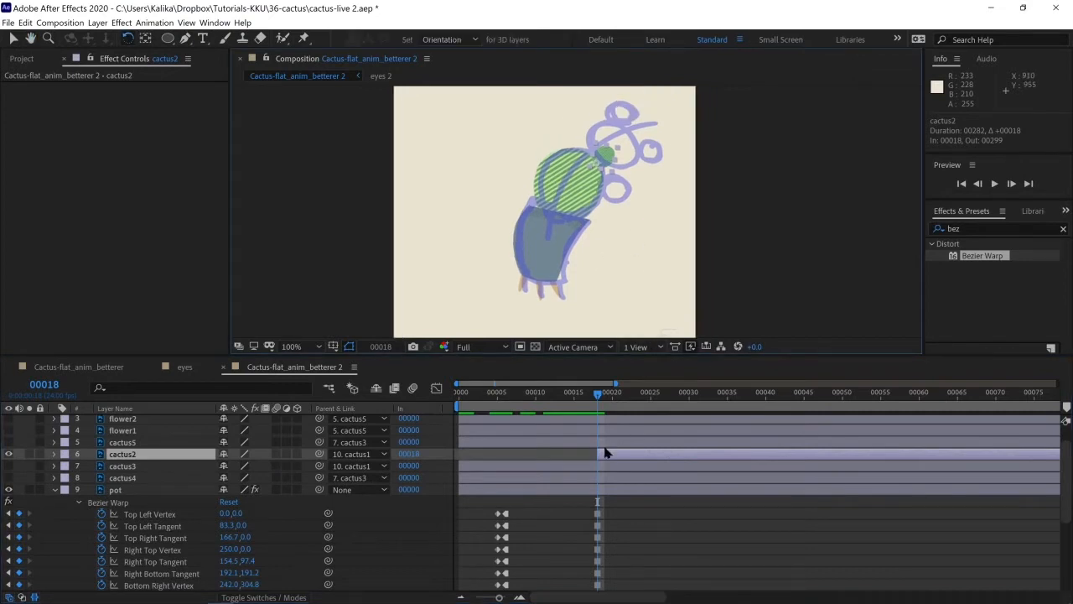
key("ctrl+z")
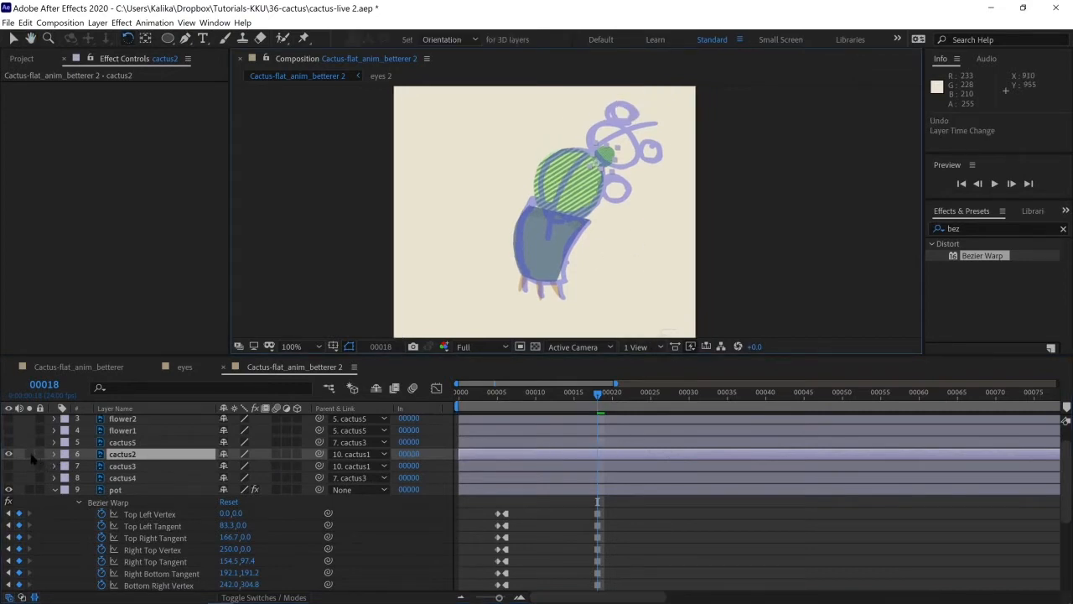
Step: Make the cactus3 layer visible and trim its start to frame 18
left_click(9, 465)
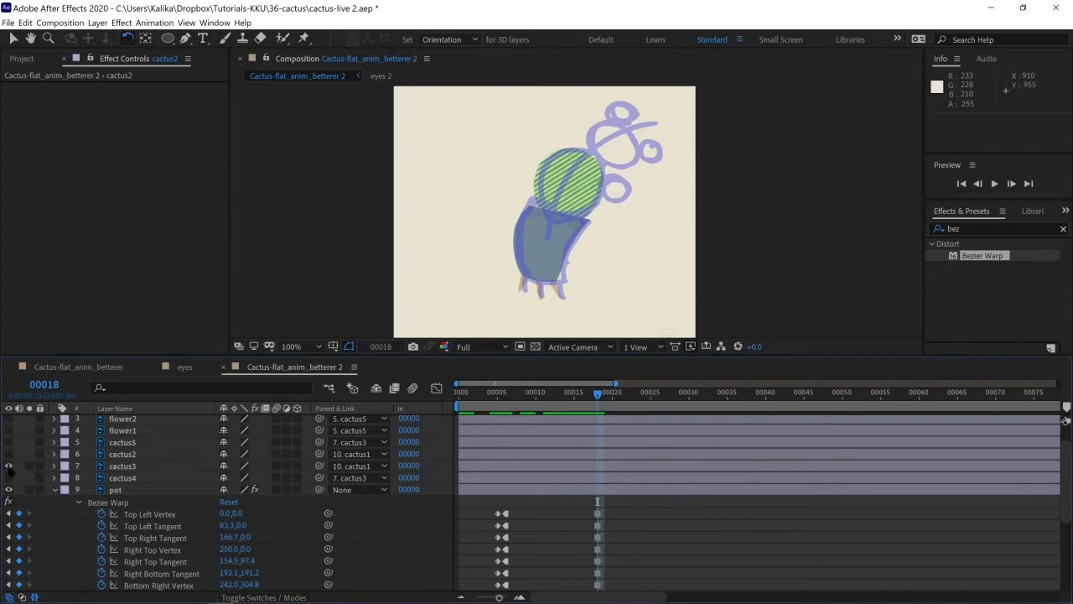
left_click(123, 466)
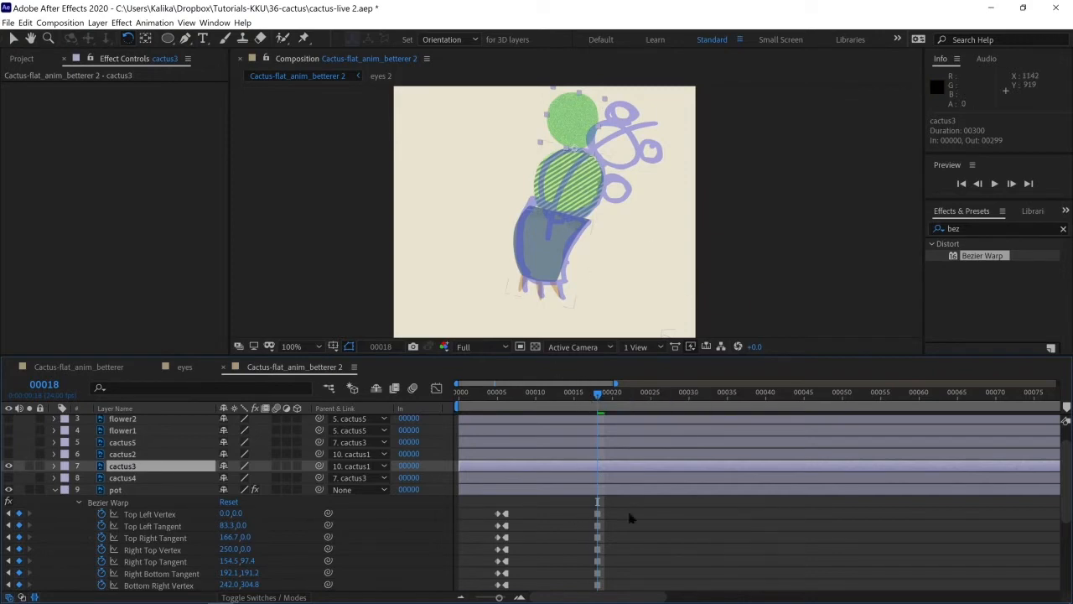
scroll(624, 526, "down", 1)
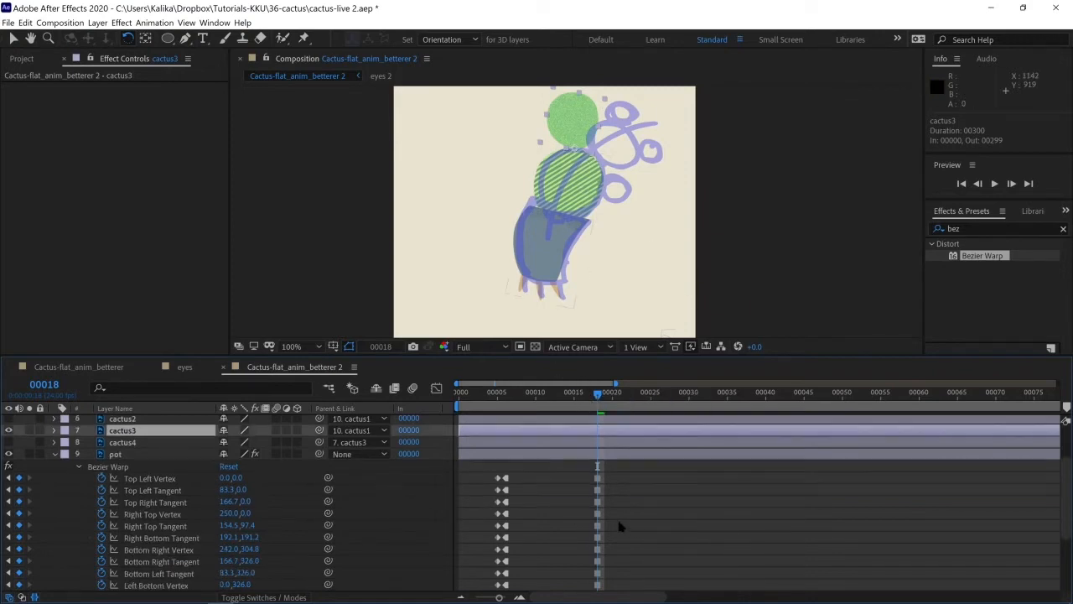
left_click(506, 394)
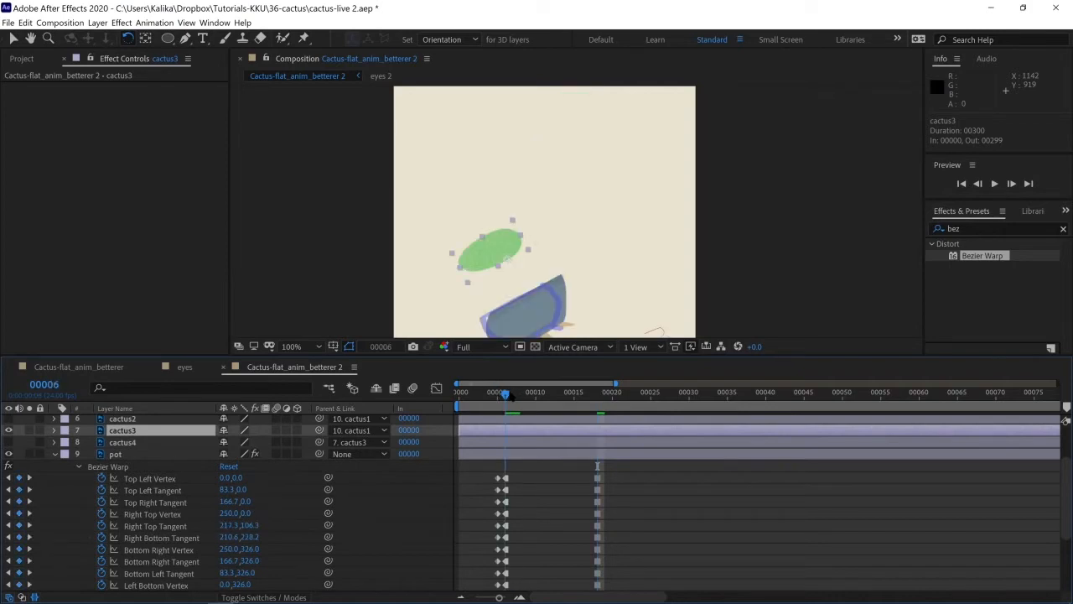
left_click_drag(559, 401, 599, 404)
left_click_drag(459, 429, 597, 430)
Step: Set position, scale and rotation keyframes for cactus3 at frame 13, keeping its current values
left_click(551, 394)
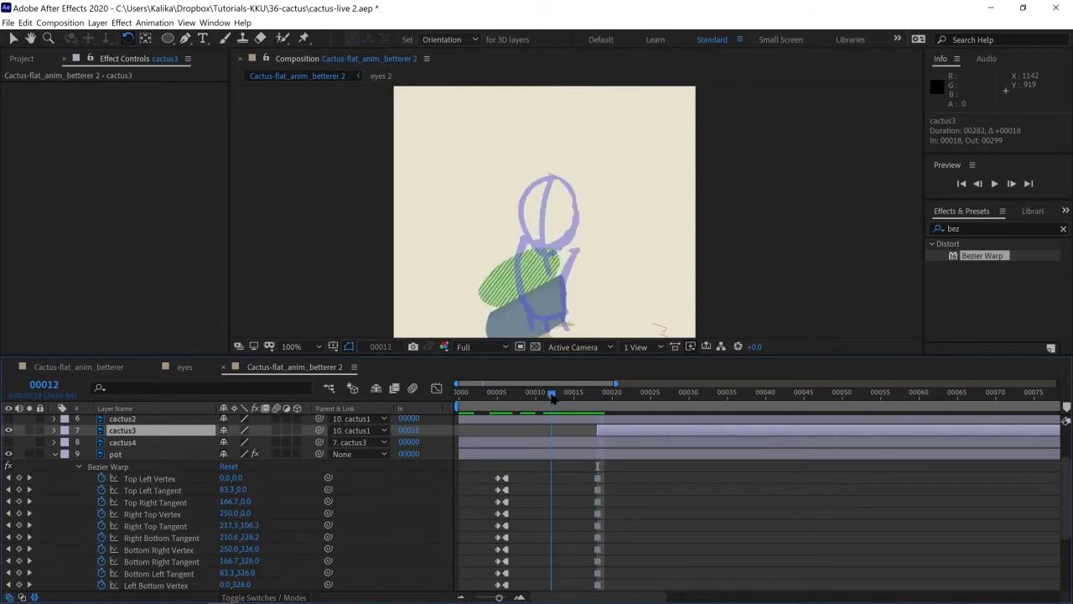
left_click_drag(555, 399, 559, 400)
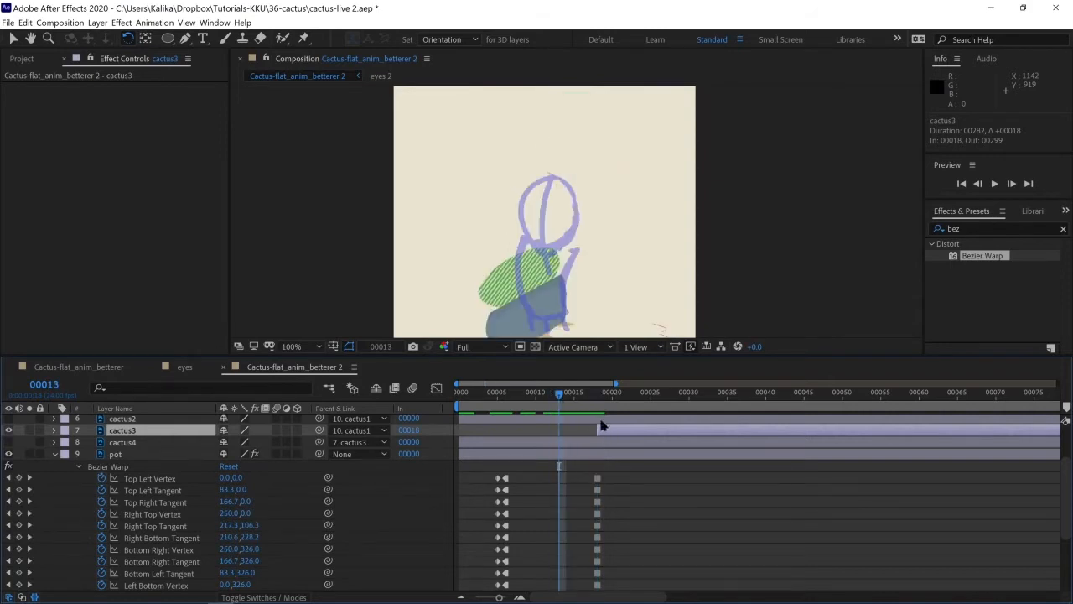
left_click(599, 400)
left_click(559, 404)
key("p")
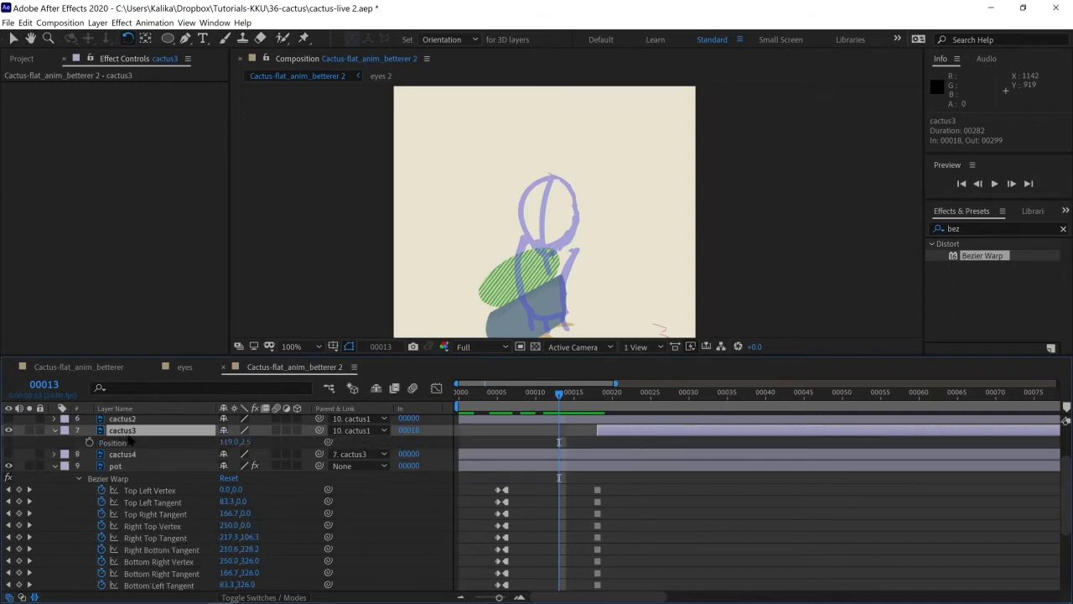
key("shift+s")
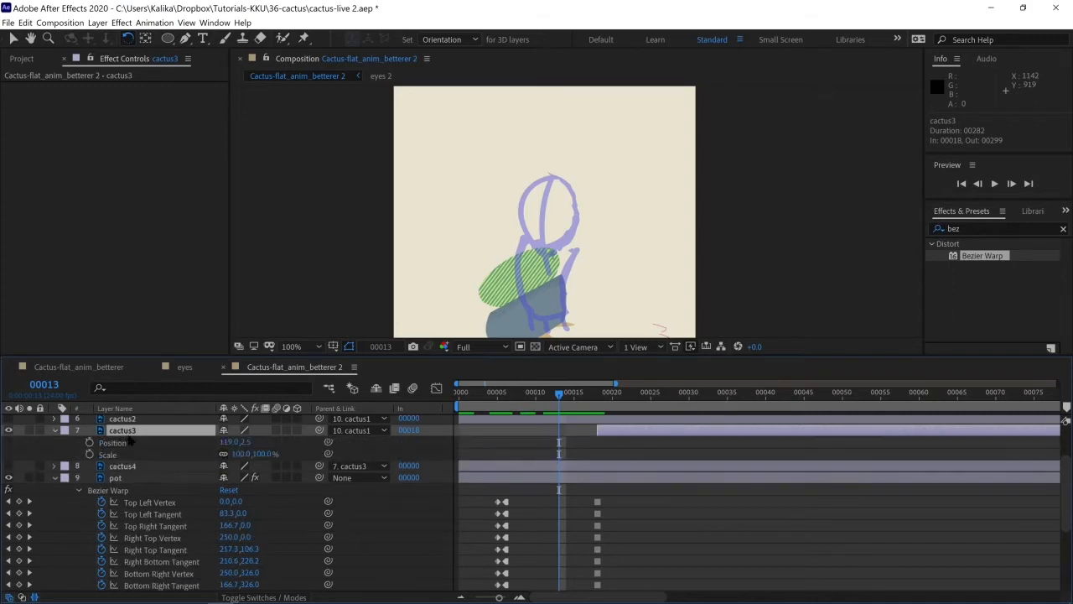
key("shift+r")
left_click(89, 442)
left_click(89, 453)
left_click(89, 466)
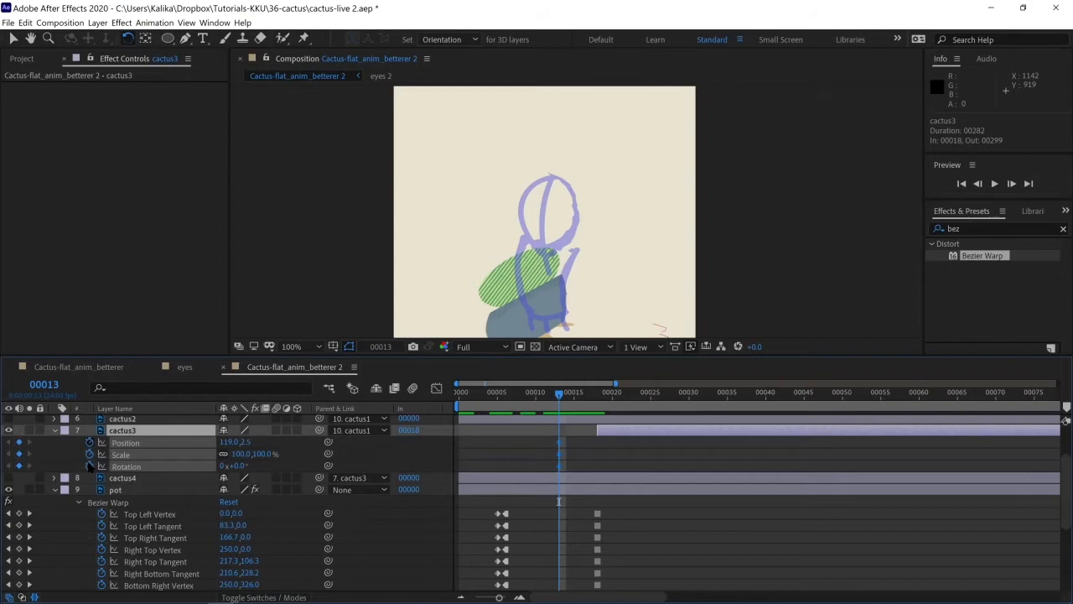
Step: Convert cactus3's frame 13 position, scale and rotation keyframes to hold keyframes, and return to frame 18
right_click(559, 457)
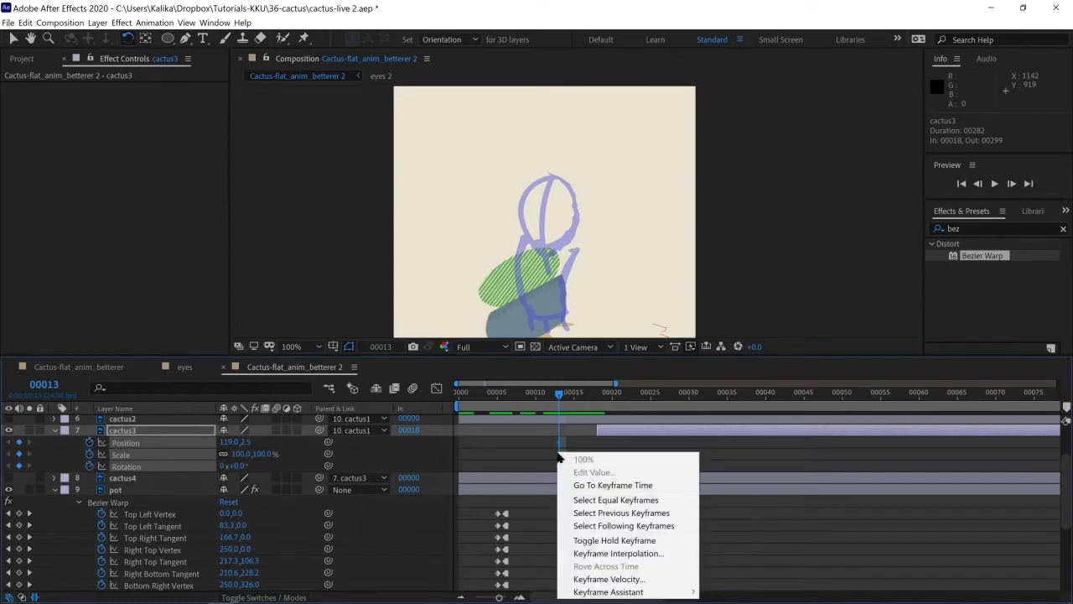
left_click(616, 540)
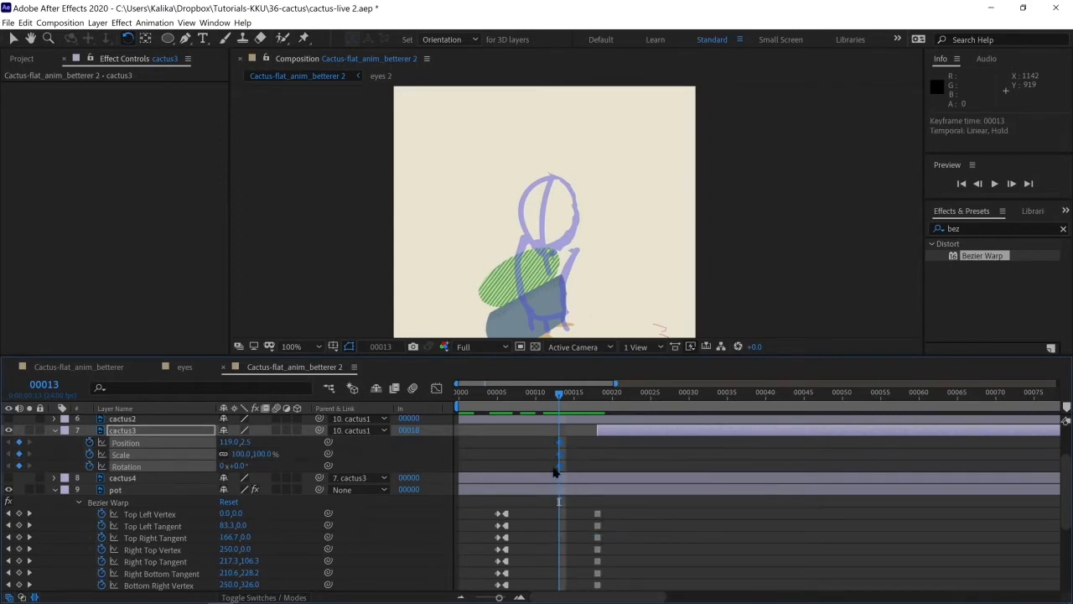
left_click(599, 400)
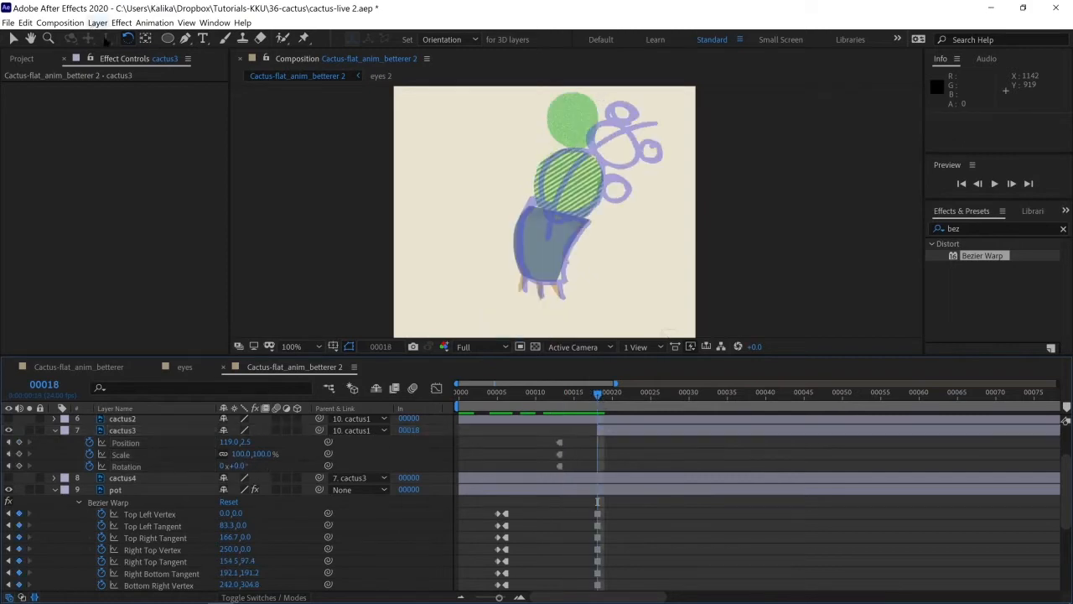
Step: Move cactus3 to about 201.5, 26.5 and rotate it about 53.8° at frame 18 to match the rough sketch
left_click_drag(585, 119, 643, 149)
key("v")
left_click(127, 39)
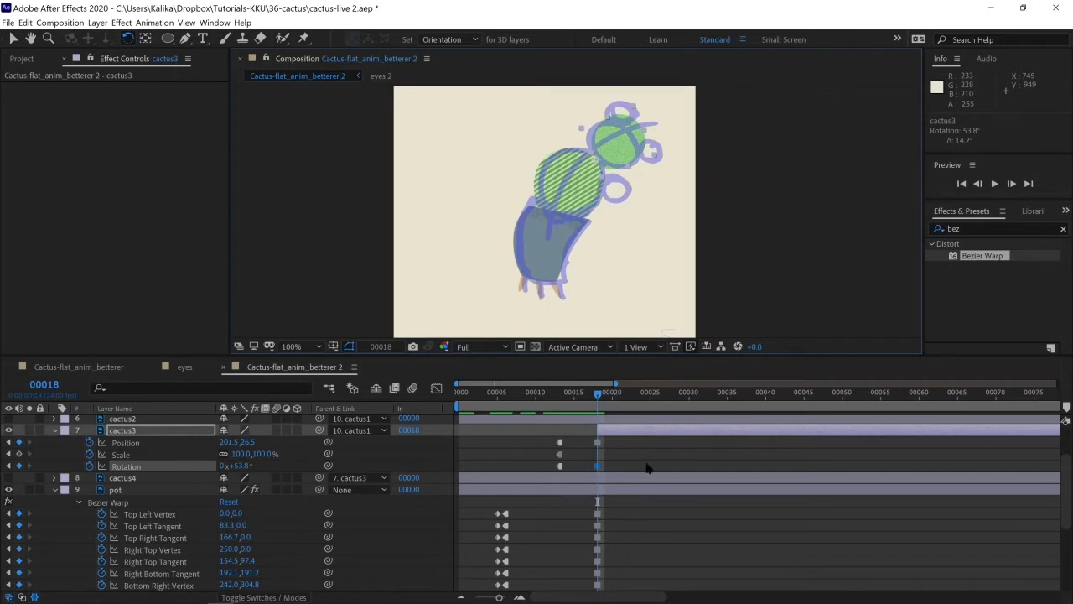
scroll(646, 471, "down", 4)
scroll(645, 472, "up", 5)
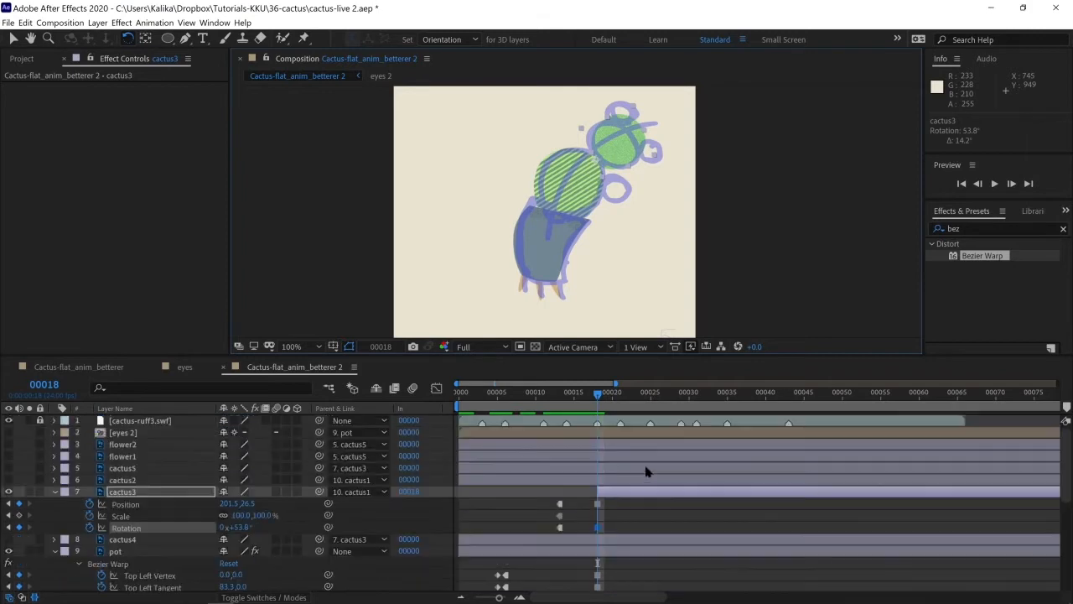
Step: Make the cactus2 layer visible and trim its start to frame 18
left_click(621, 399)
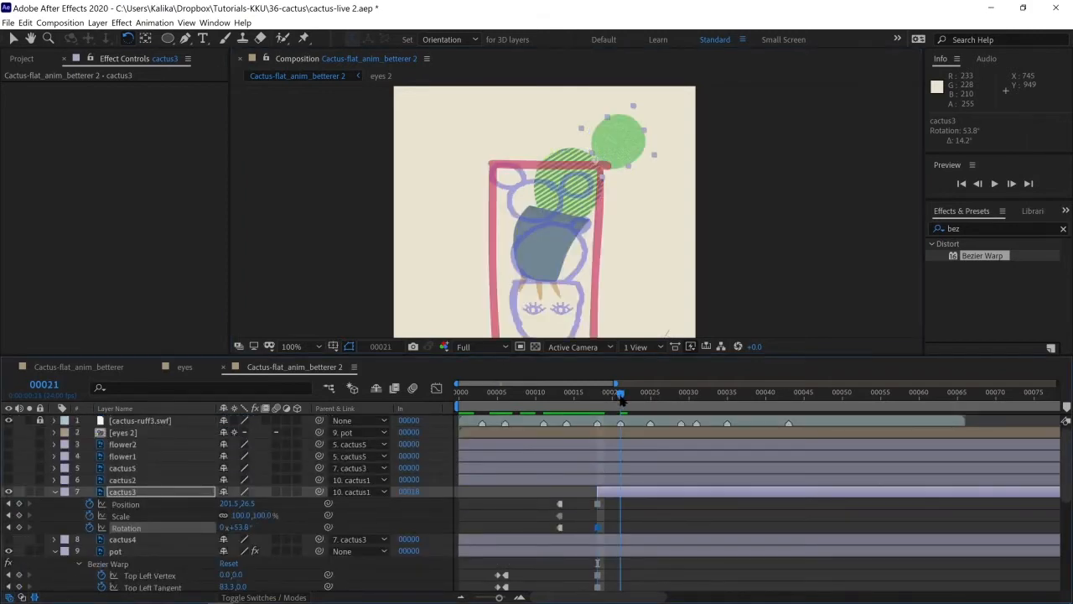
left_click(597, 400)
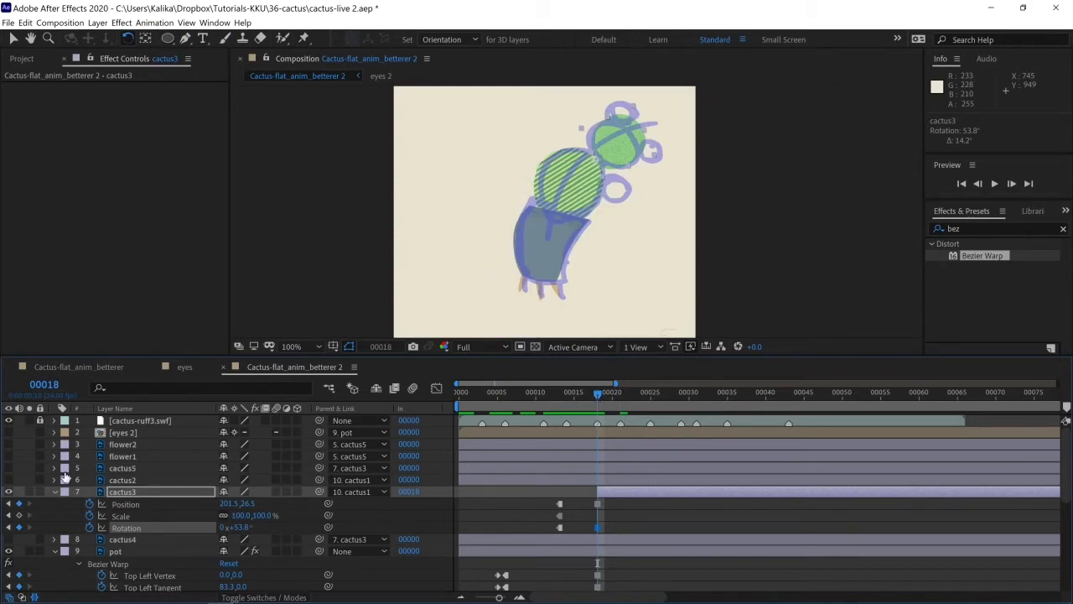
left_click(116, 480)
left_click(8, 480)
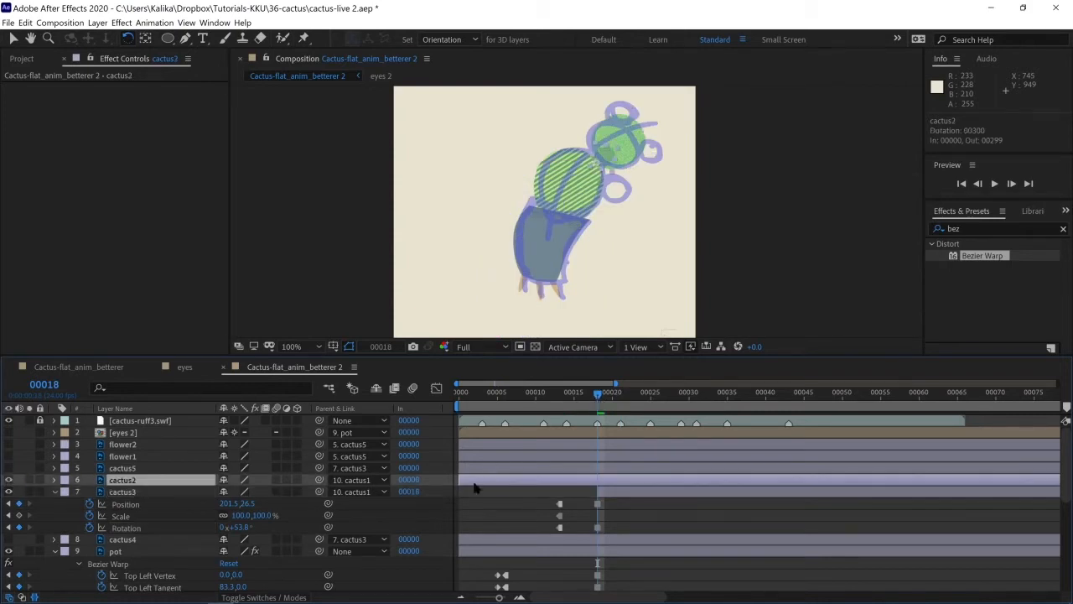
left_click_drag(459, 479, 590, 484)
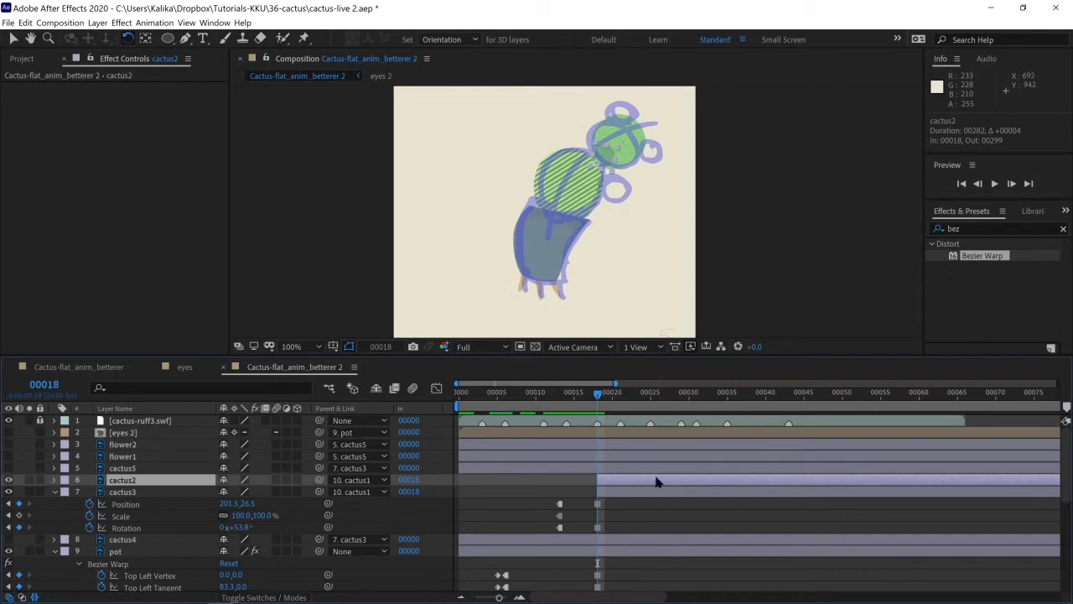
Step: Set position, scale and rotation keyframes for cactus2 at frame 13 with its current values and convert them to hold keyframes
left_click(560, 394)
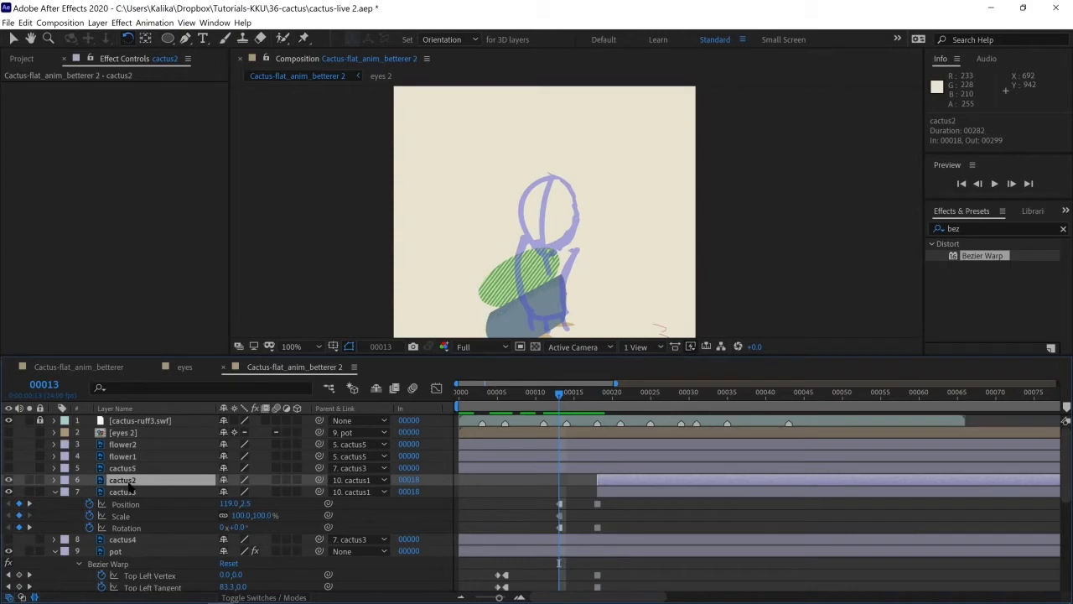
key("p")
key("shift+s")
key("shift+r")
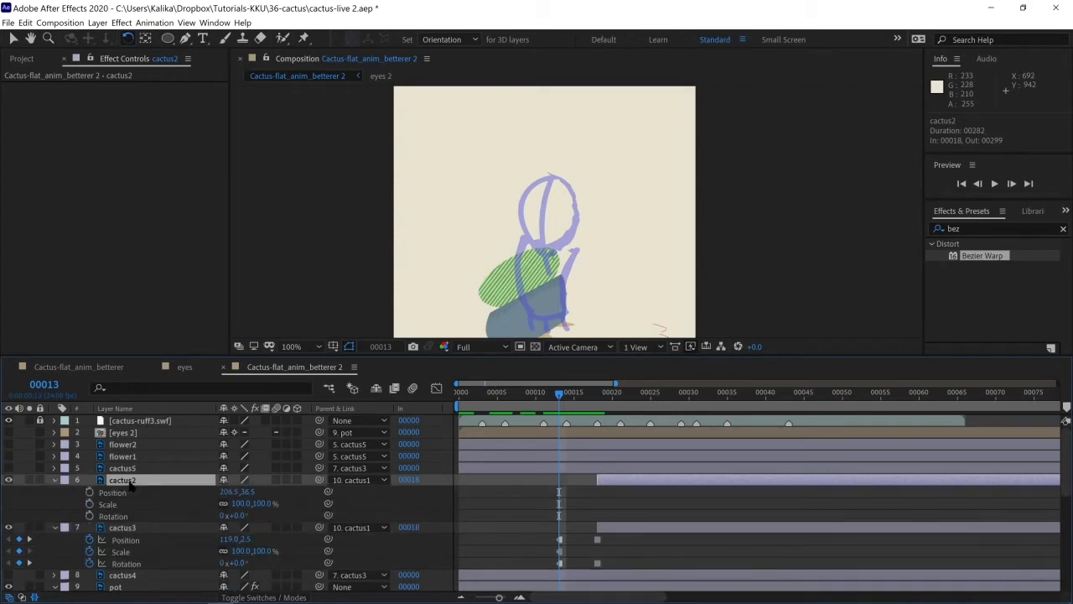
left_click(89, 492)
left_click(89, 504)
left_click(90, 516)
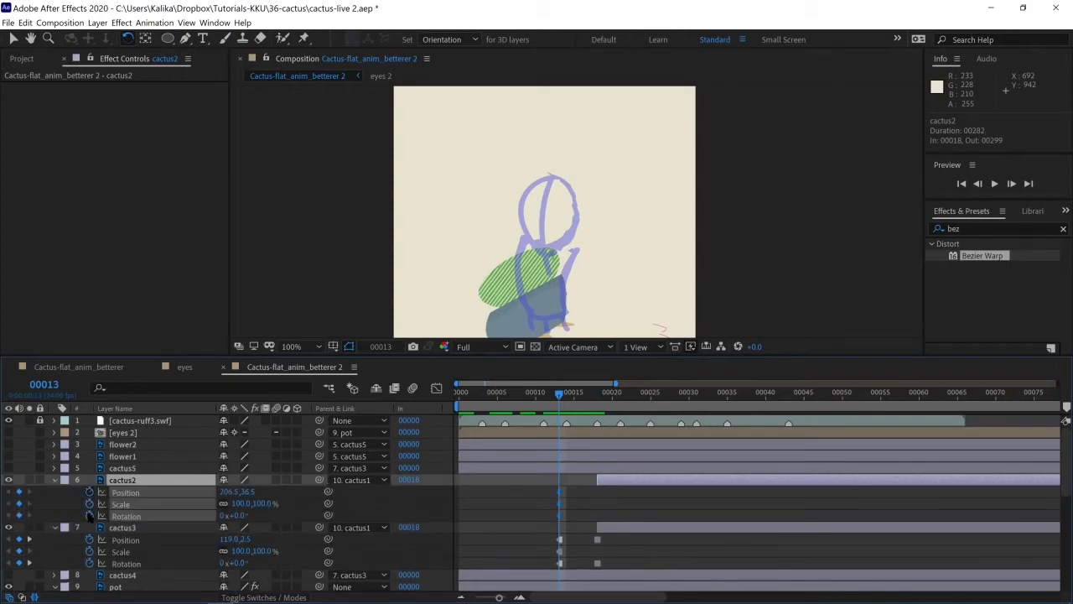
right_click(562, 507)
left_click(625, 444)
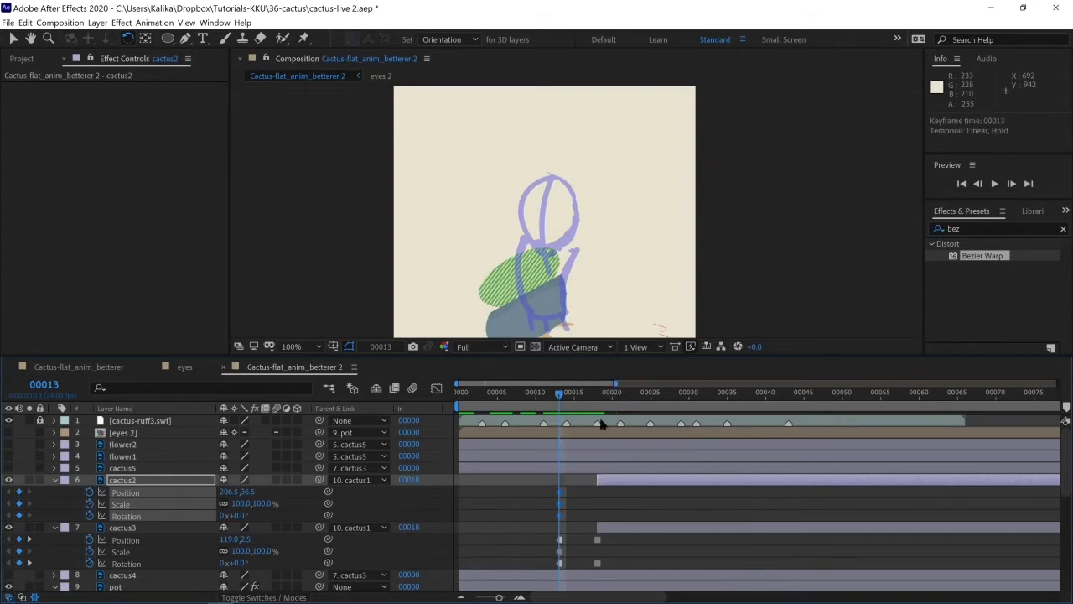
Step: At frame 18, move cactus2 to about 243.2, 124.5 and rotate it about 51.7° to match the rough sketch's side segment
left_click(597, 392)
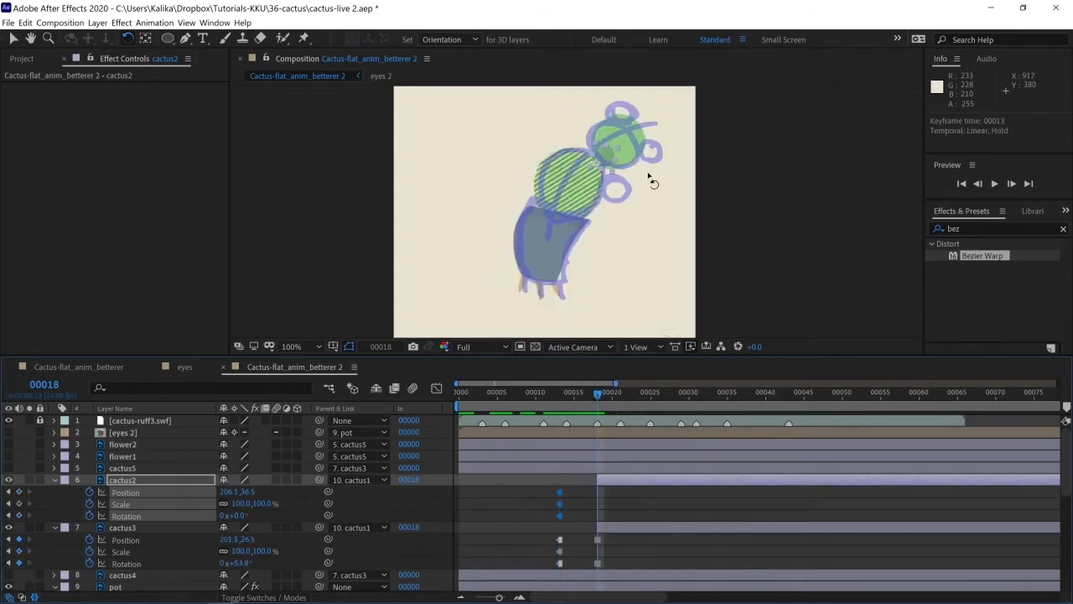
left_click(12, 40)
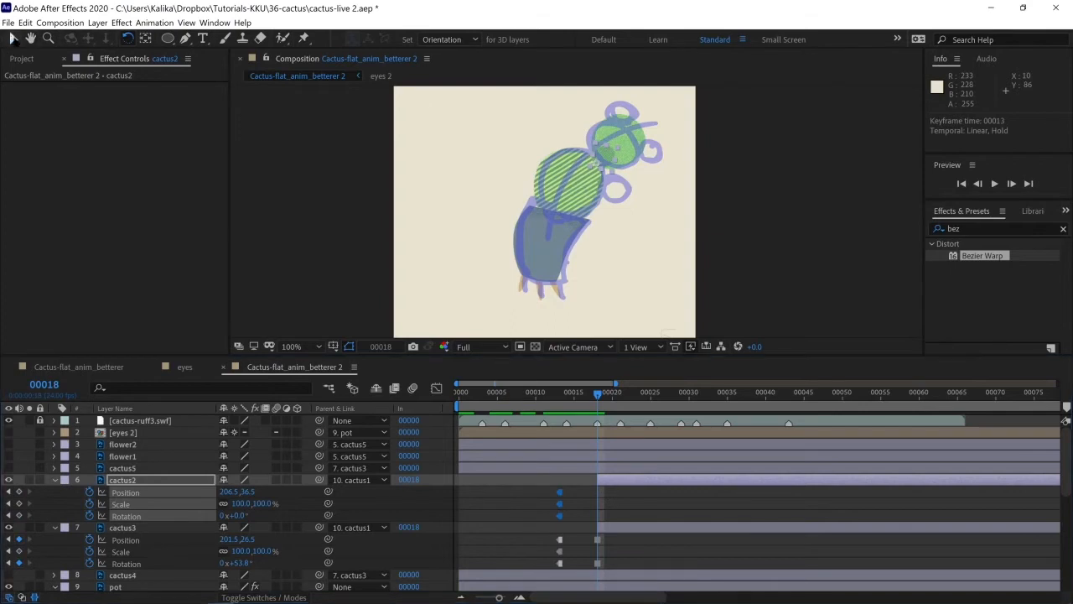
left_click_drag(611, 143, 622, 202)
key("ctrl+z")
key("w")
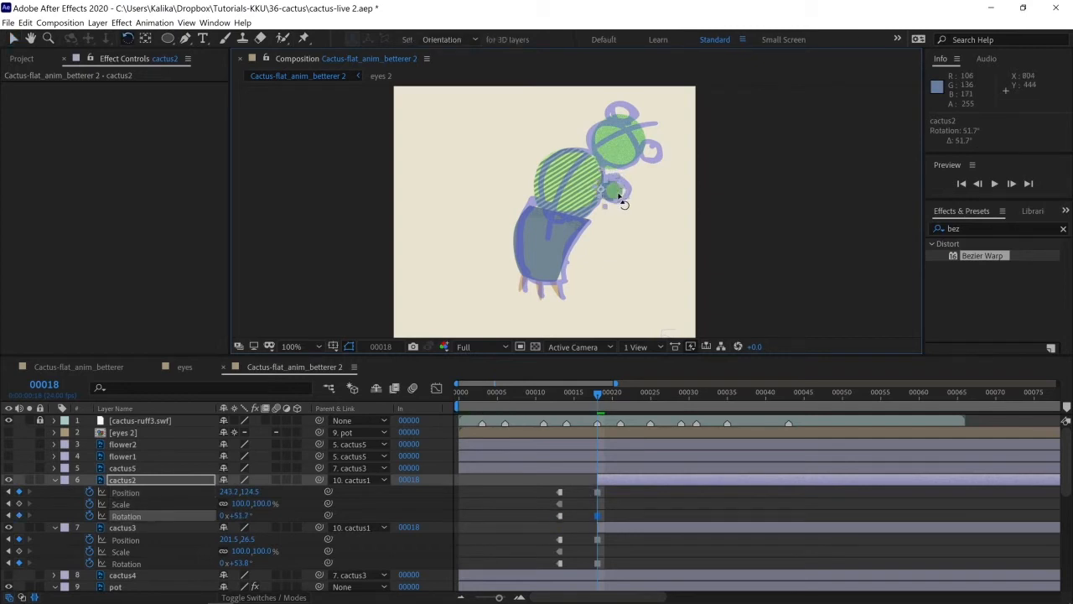
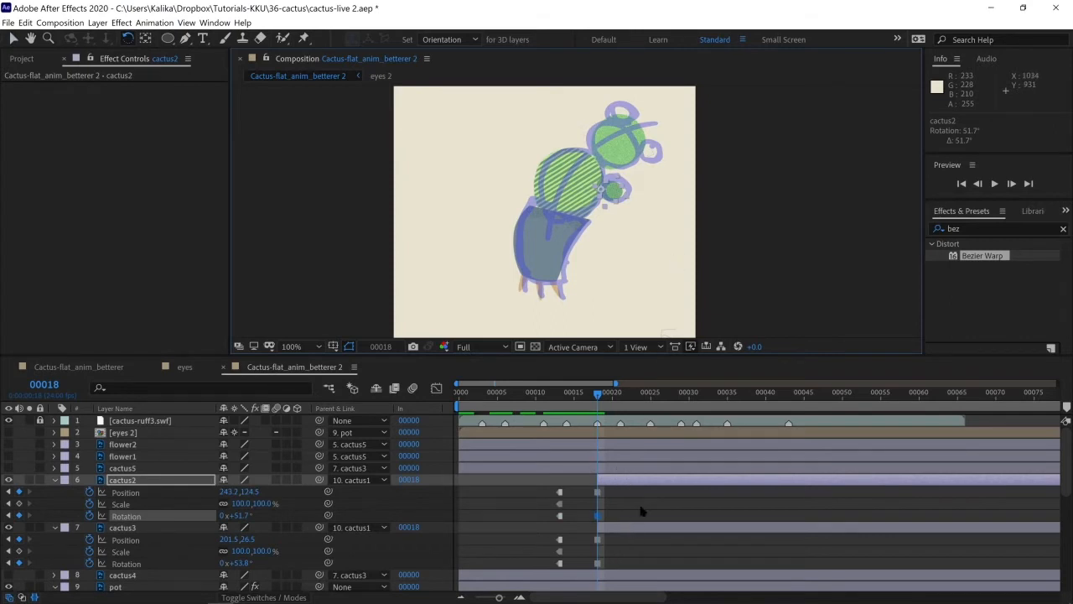
Step: Copy the pot's frame 6 position keyframe and paste it at frame 21
scroll(640, 509, "down", 2)
scroll(640, 511, "down", 6)
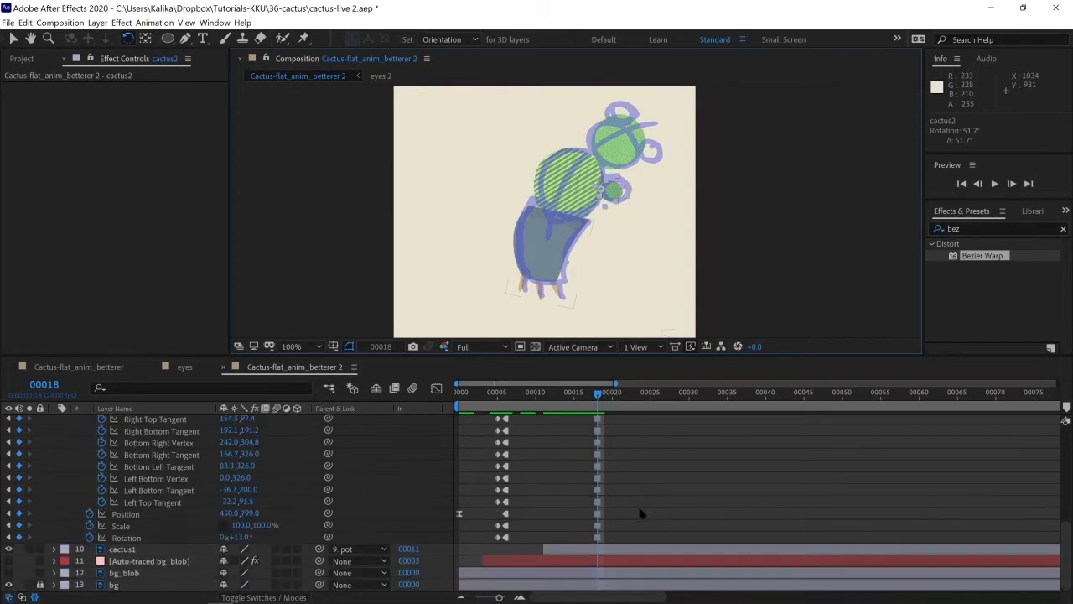
scroll(640, 511, "up", 9)
key("Page_Down")
key("Page_Down")
key("Page_Down")
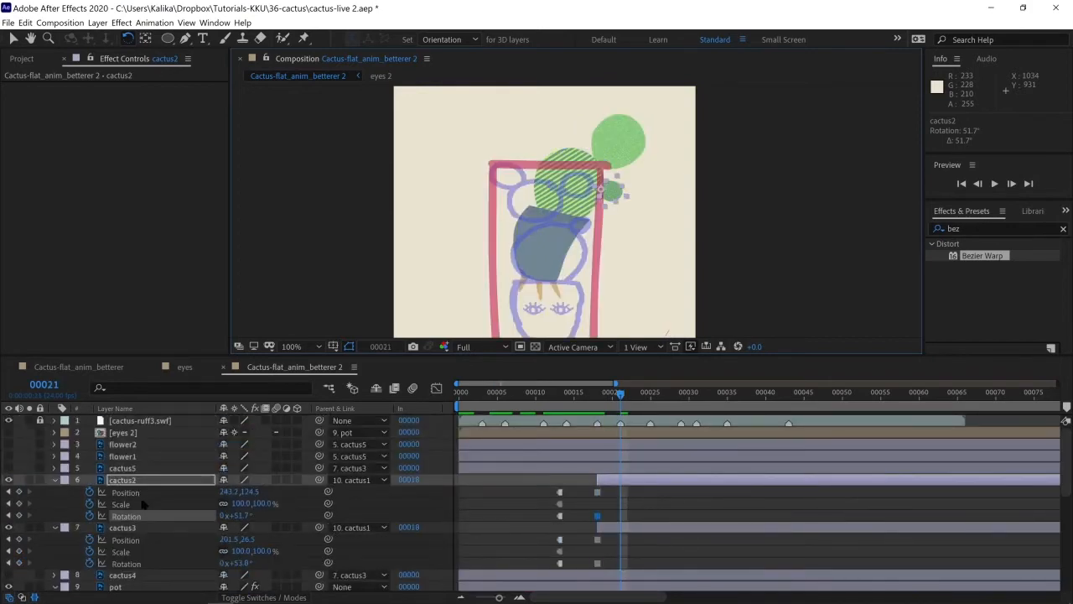
scroll(143, 503, "down", 7)
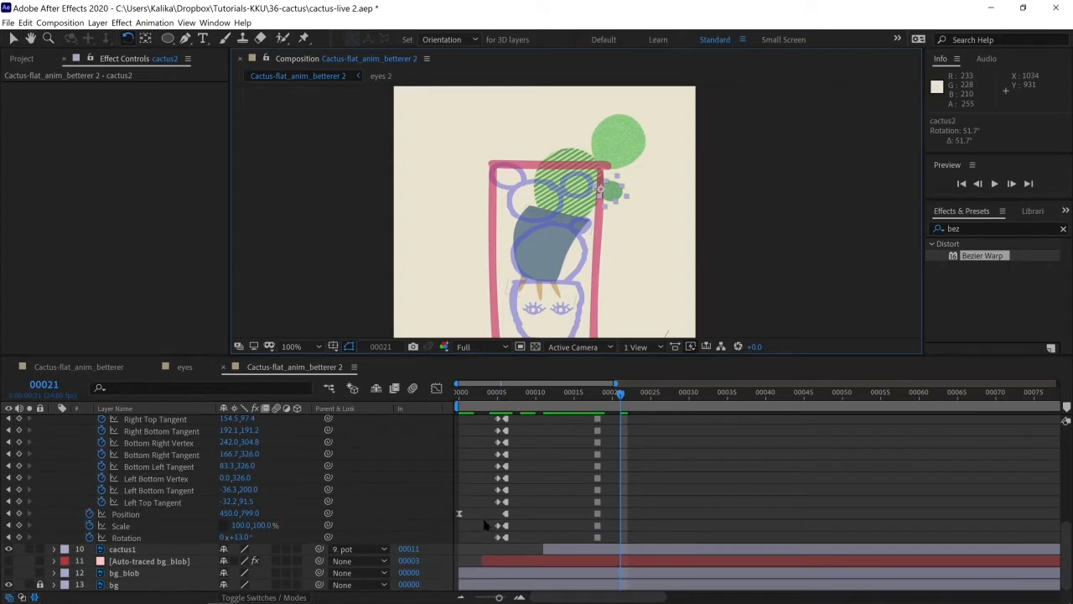
left_click(505, 514)
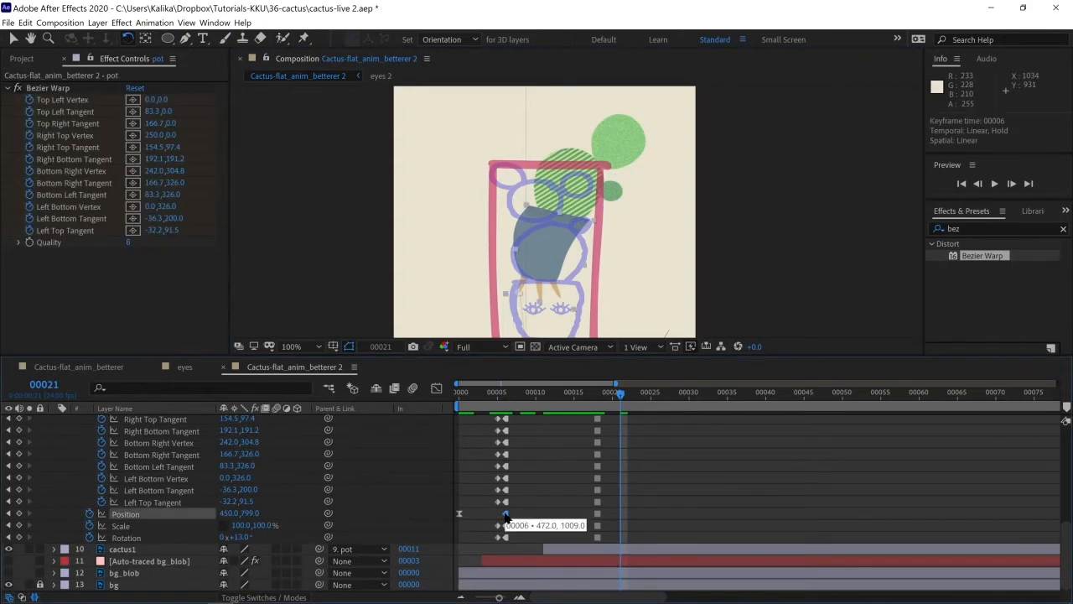
key("ctrl+c")
key("ctrl+v")
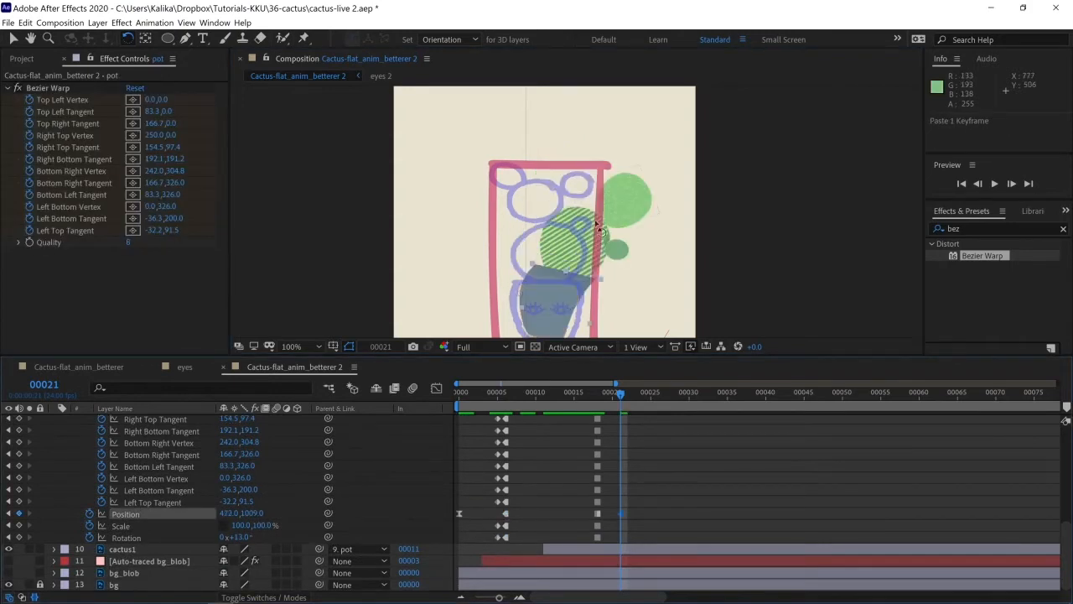
Step: Reset the pot's Bezier Warp and set its rotation to 0° at frame 21
key("h")
left_click_drag(540, 280, 526, 221)
key("w")
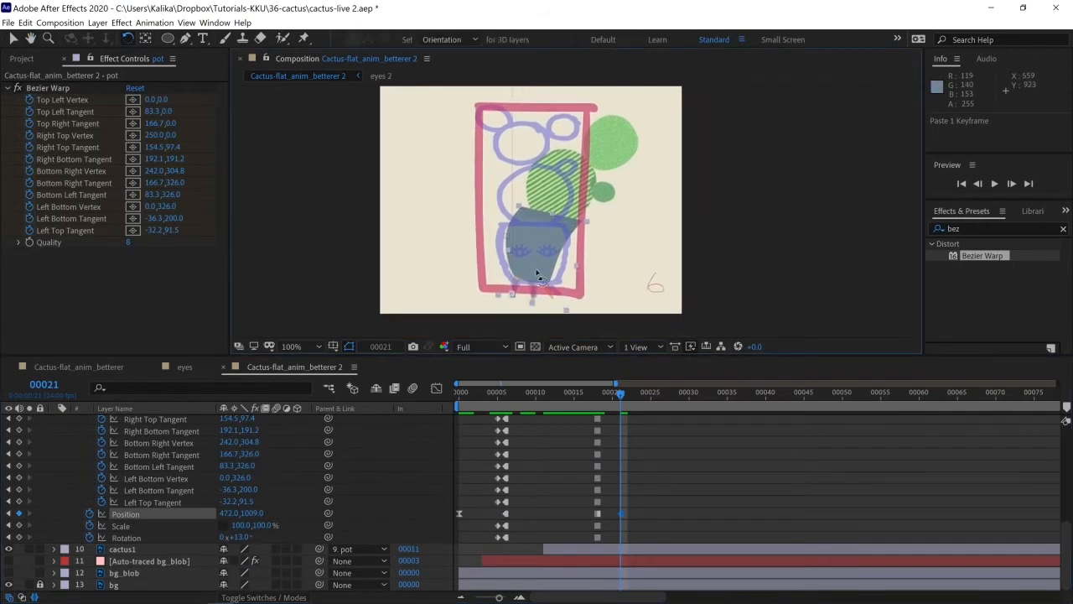
left_click(134, 88)
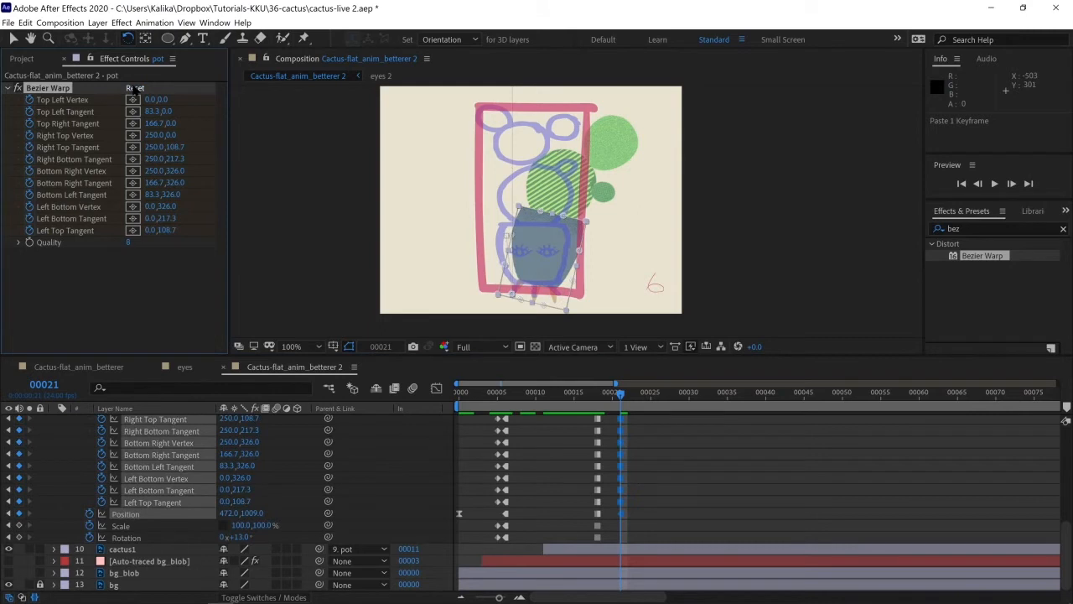
left_click(246, 537)
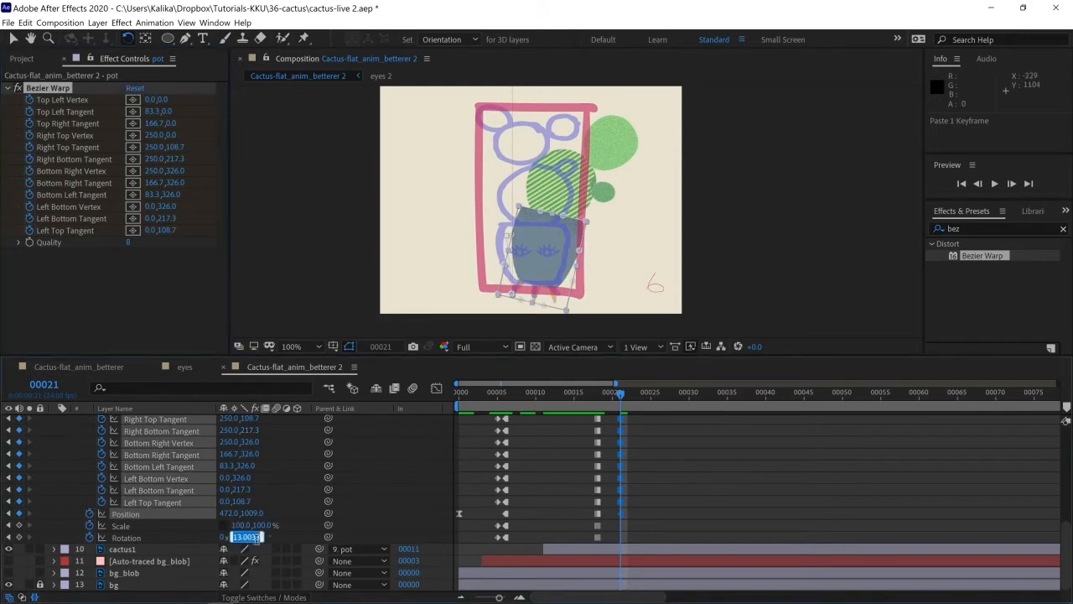
type("0")
key("Return")
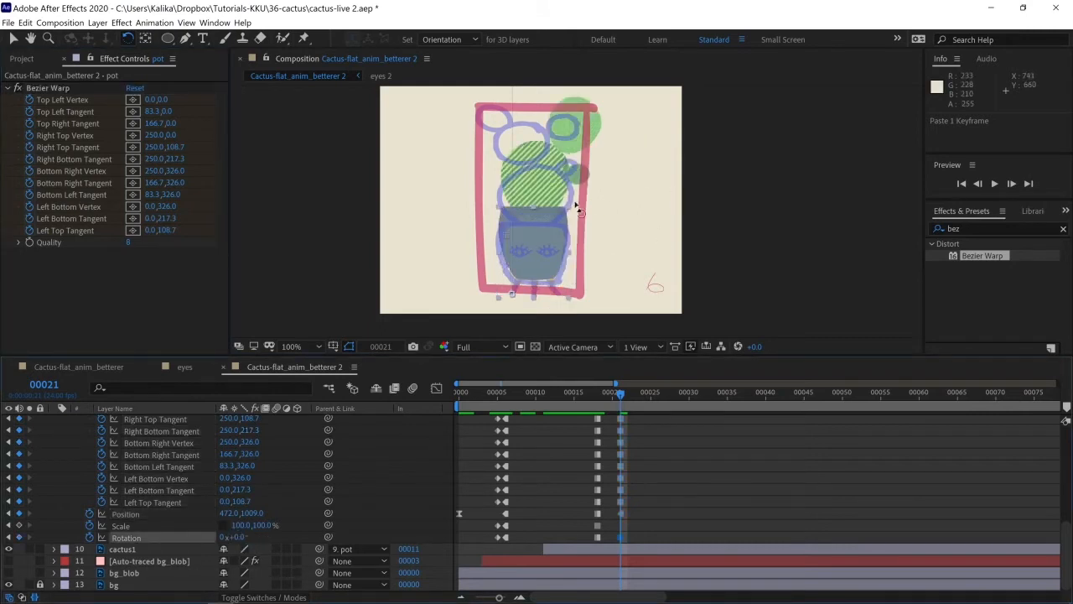
Step: Squash the pot to about 101.5 × 80.5% at frame 21 and bulge its sides outward with the Bezier Warp tangents to fit the sketch
key("v")
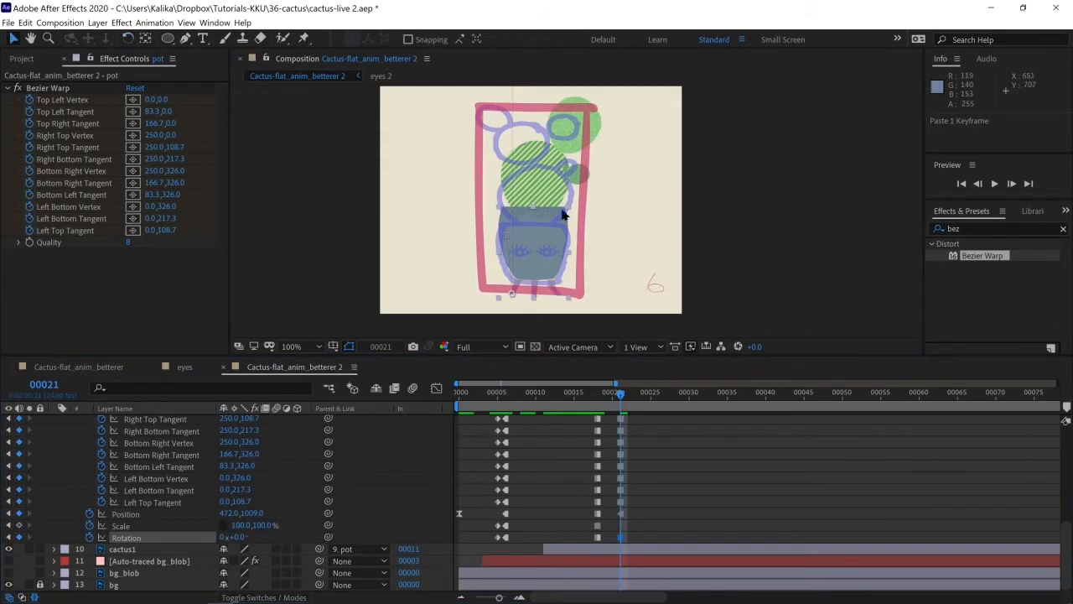
left_click_drag(567, 210, 569, 228)
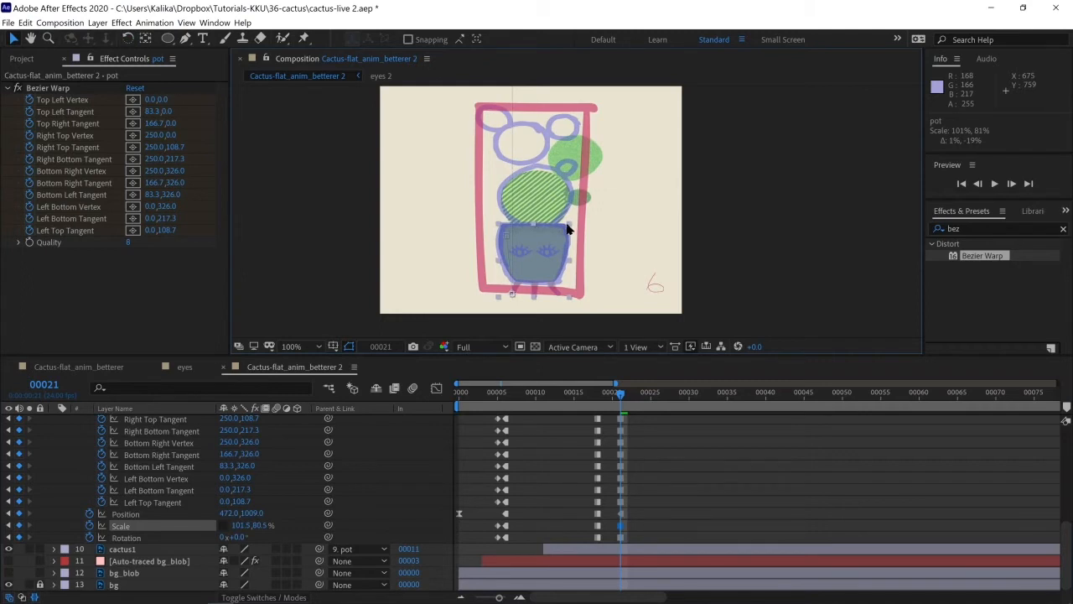
left_click(45, 89)
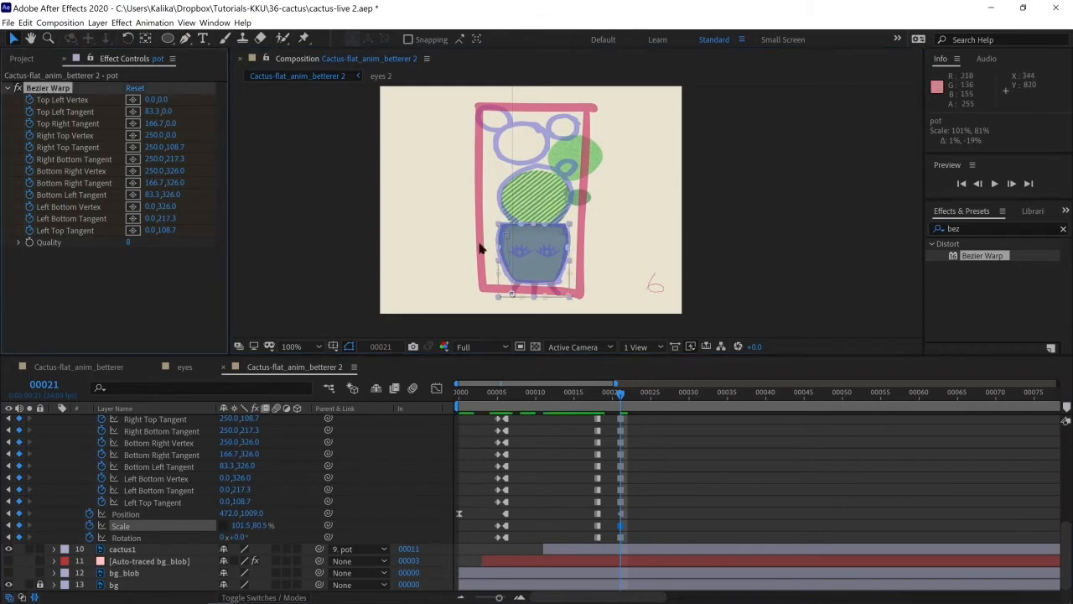
left_click_drag(496, 276, 492, 247)
left_click_drag(570, 246, 575, 278)
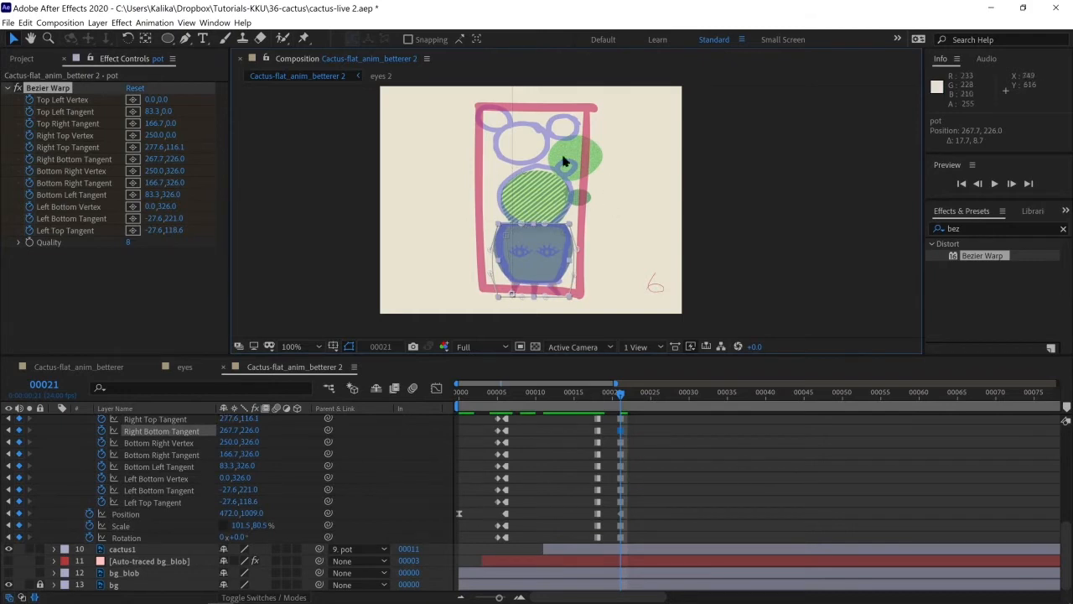
Step: Give cactus3 its frame 13 position at frame 21 and rotate it to about -1.9° so it stands upright on the sketch
left_click(591, 159)
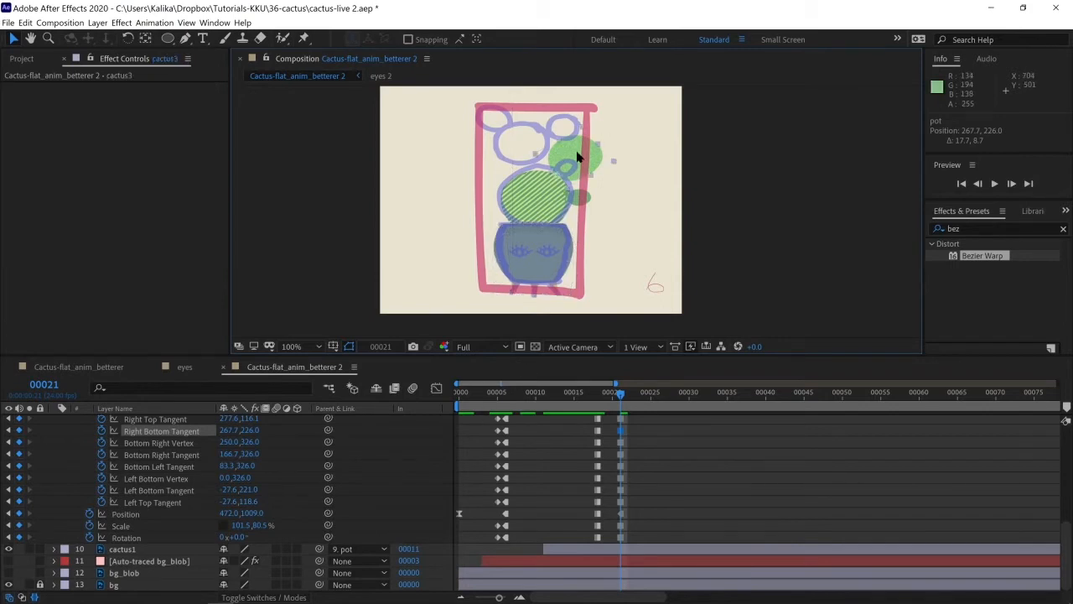
key("u")
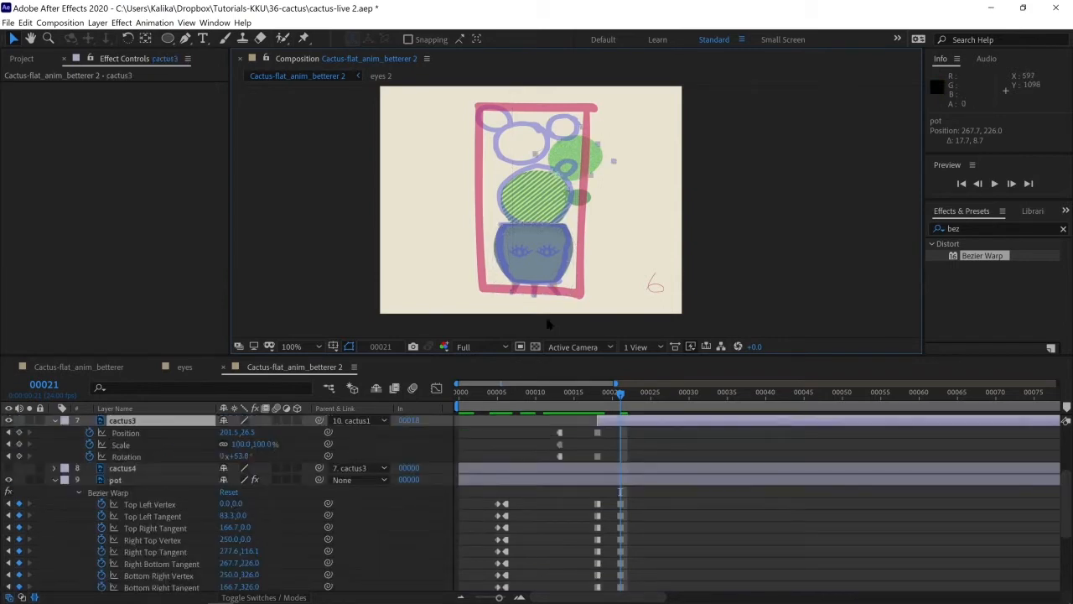
left_click(560, 433)
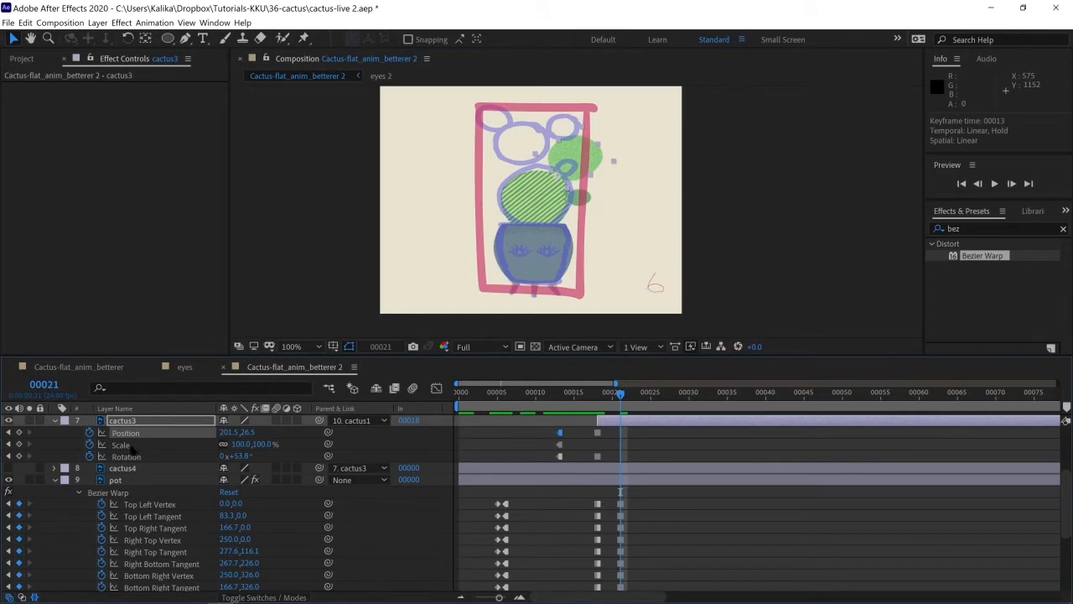
key("ctrl+v")
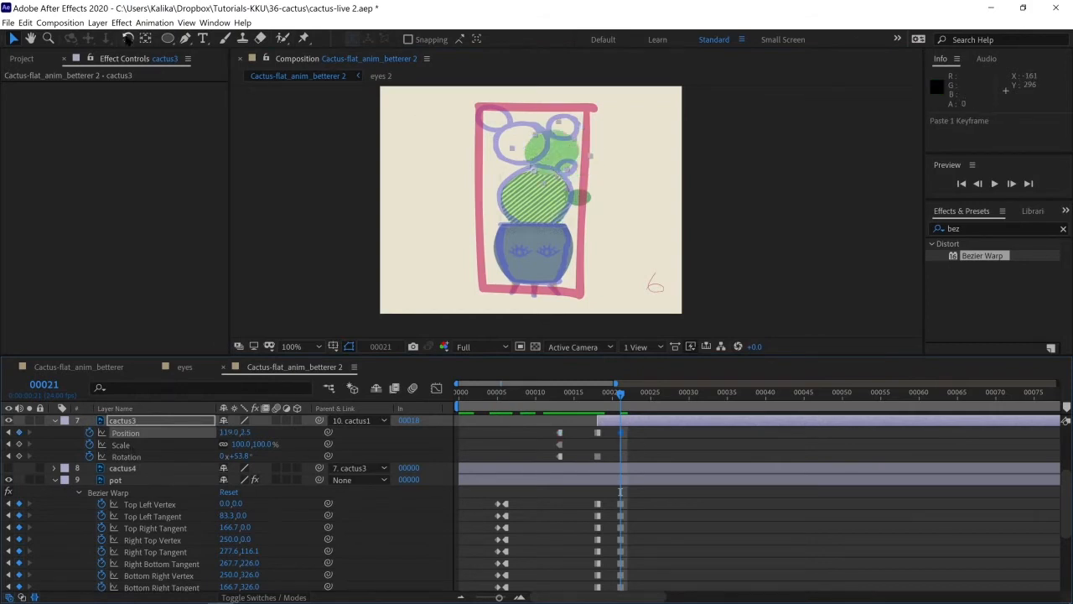
left_click(128, 38)
left_click_drag(562, 163, 542, 146)
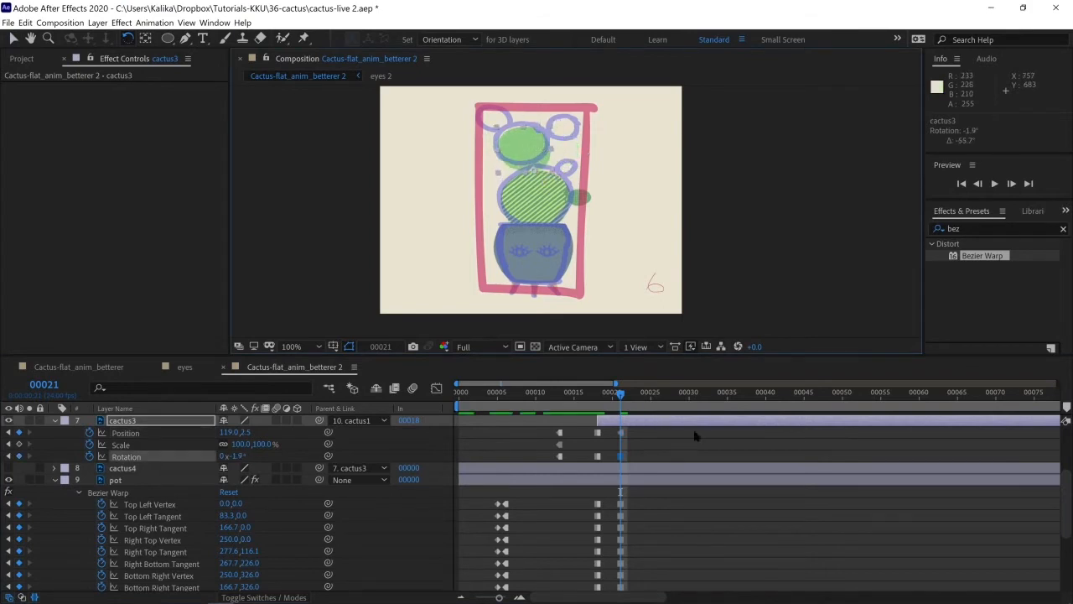
Step: Make the cactus5 and cactus4 layers visible and trim both so they start at frame 21
scroll(167, 482, "up", 2)
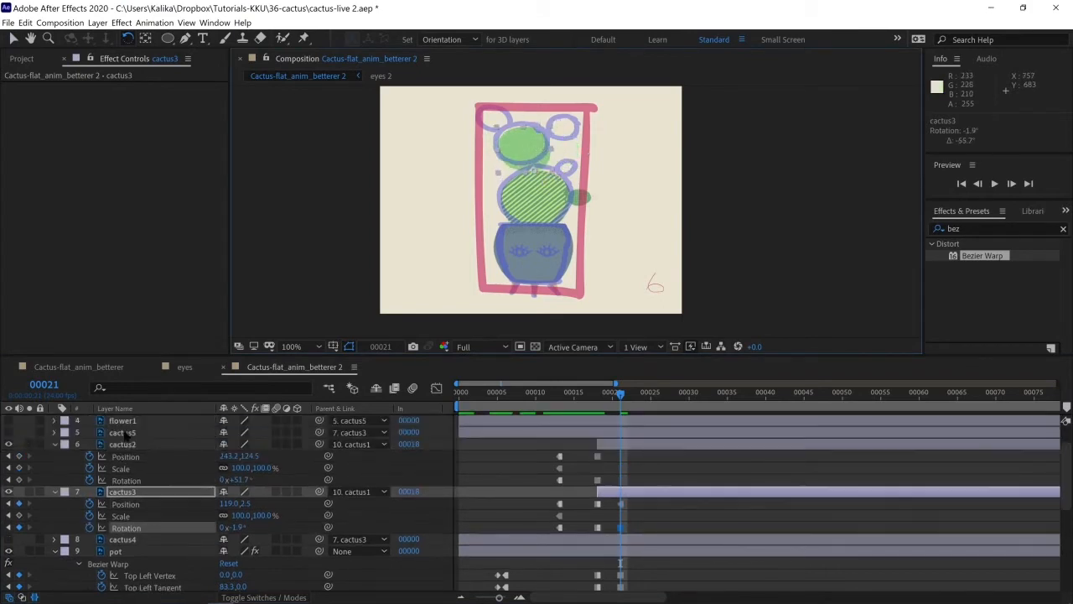
left_click(124, 432)
left_click(8, 432)
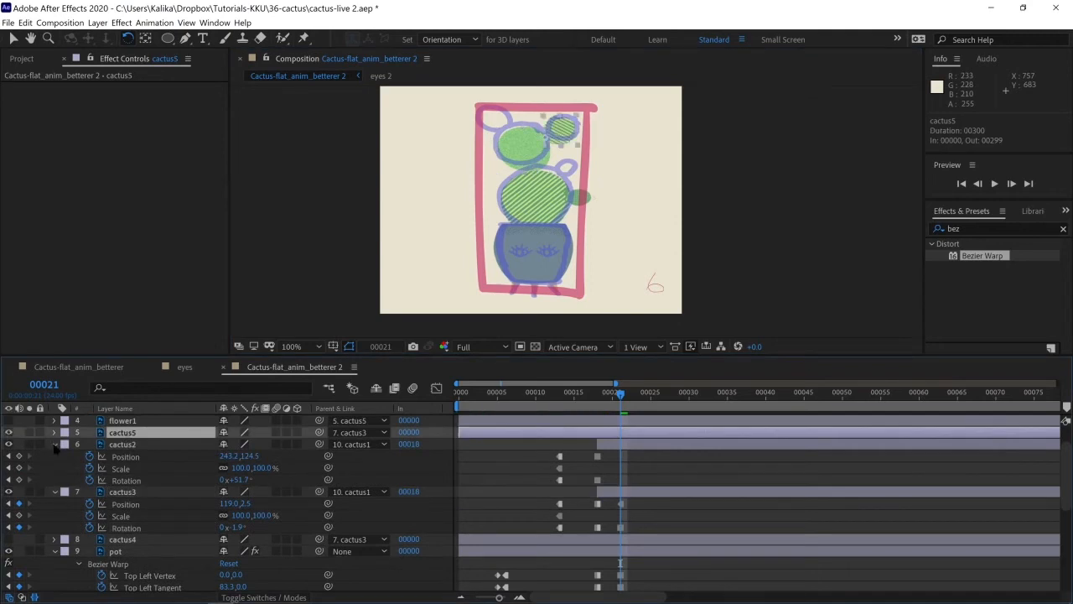
left_click(54, 444)
left_click(55, 456)
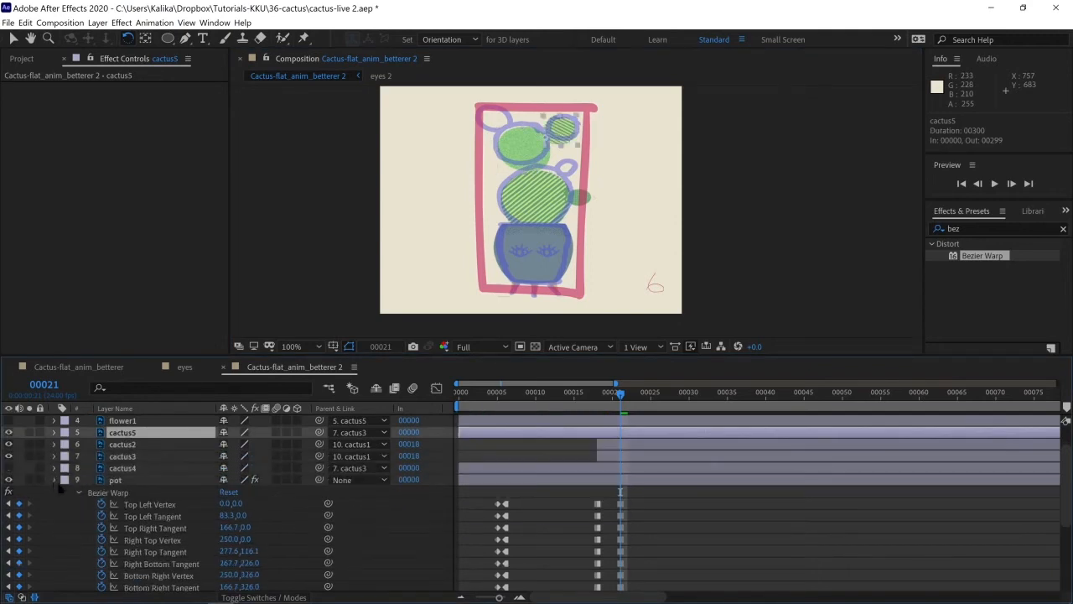
left_click(54, 480)
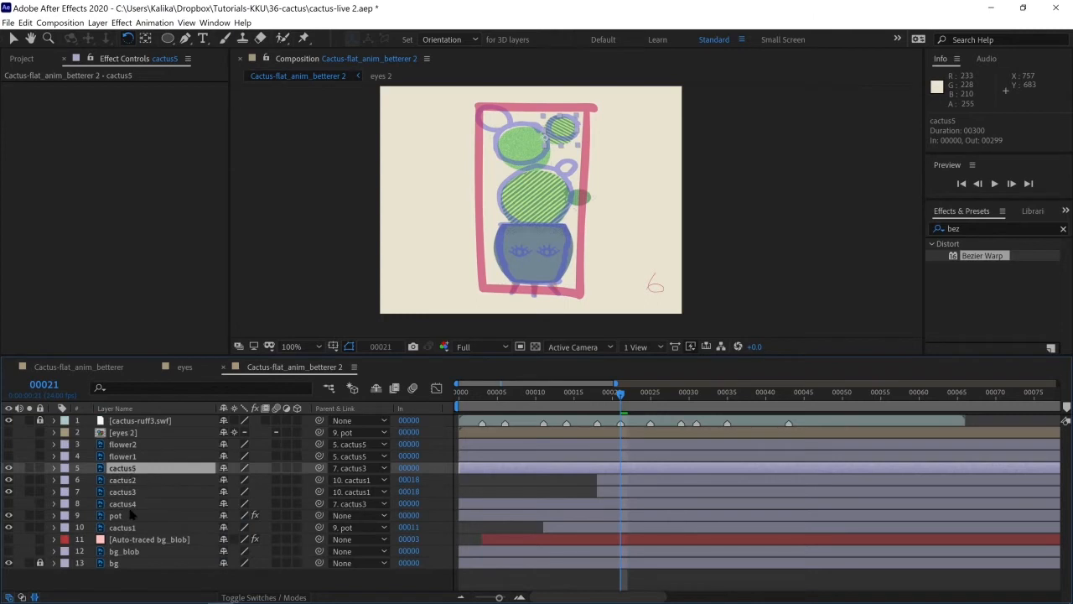
left_click(9, 504)
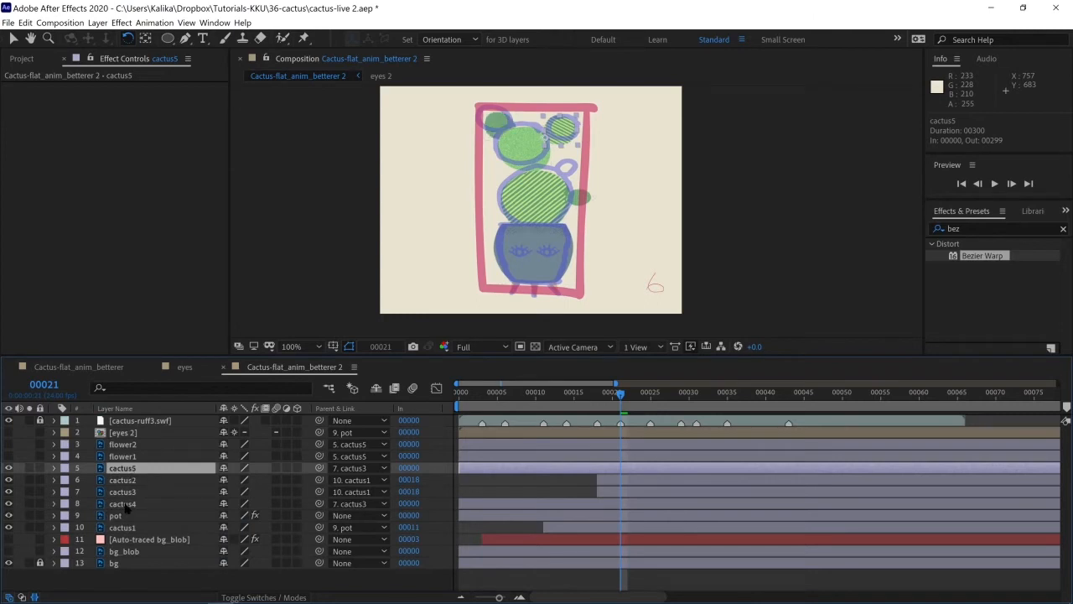
left_click(122, 503, "ctrl")
left_click_drag(460, 467, 624, 490)
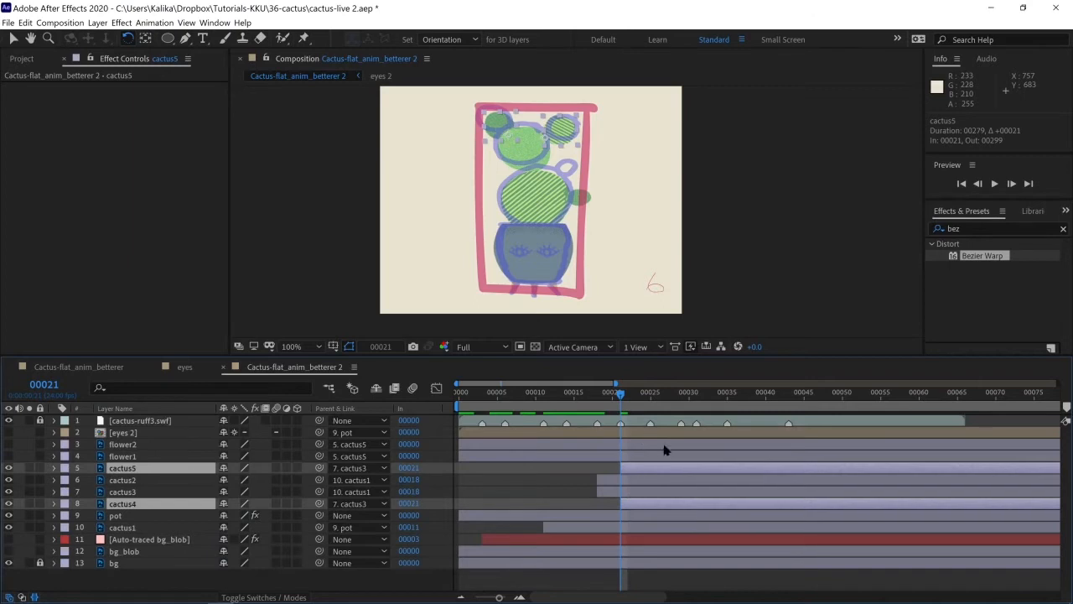
Step: Copy cactus2's frame 13 position keyframe and paste it at frame 21
left_click(587, 199)
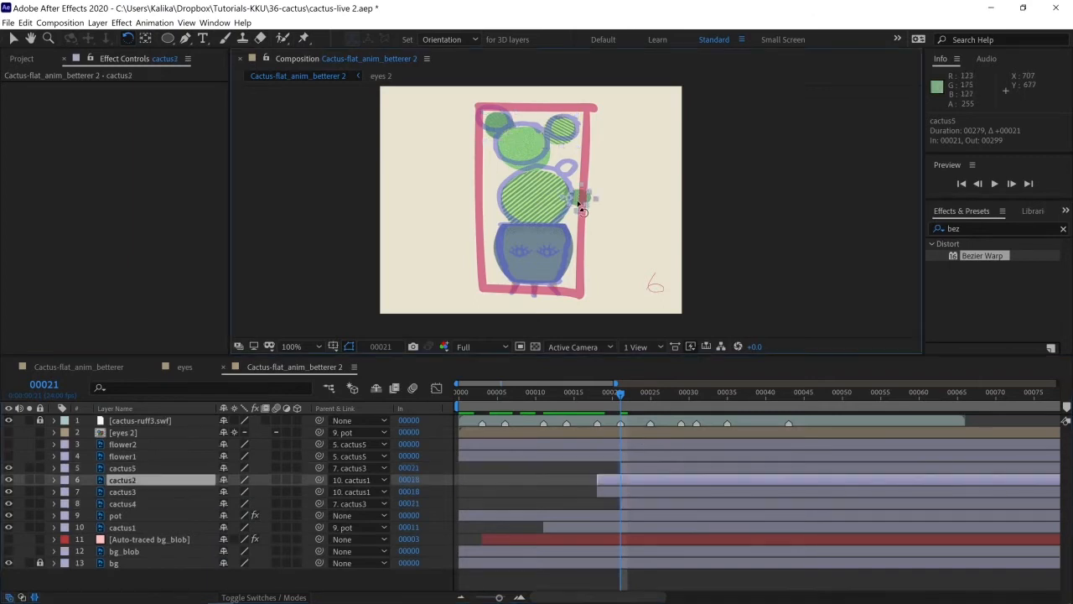
key("u")
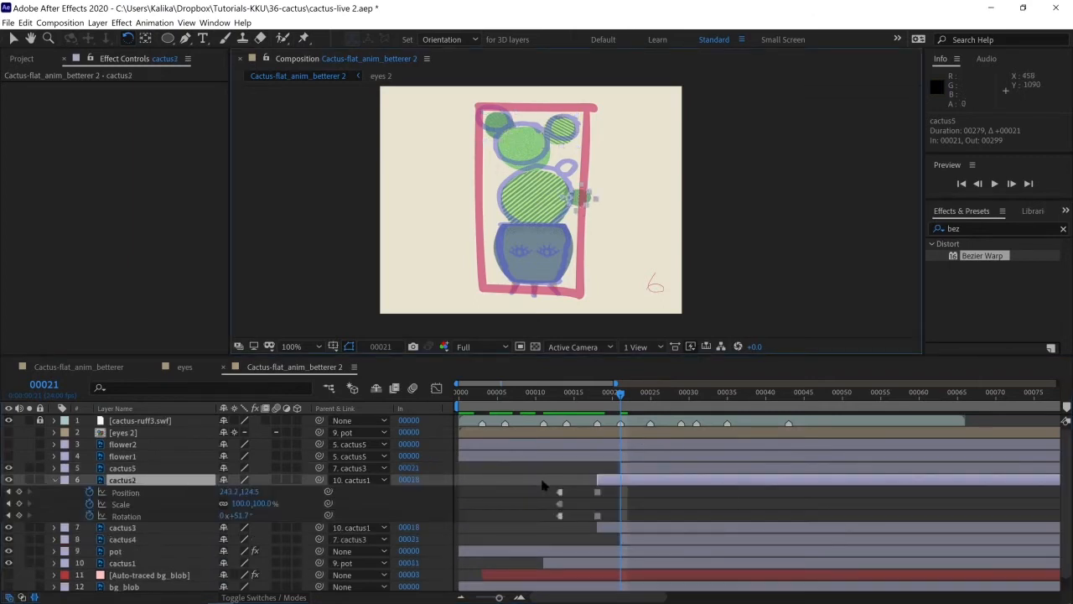
left_click(560, 492)
key("ctrl+c")
key("ctrl+v")
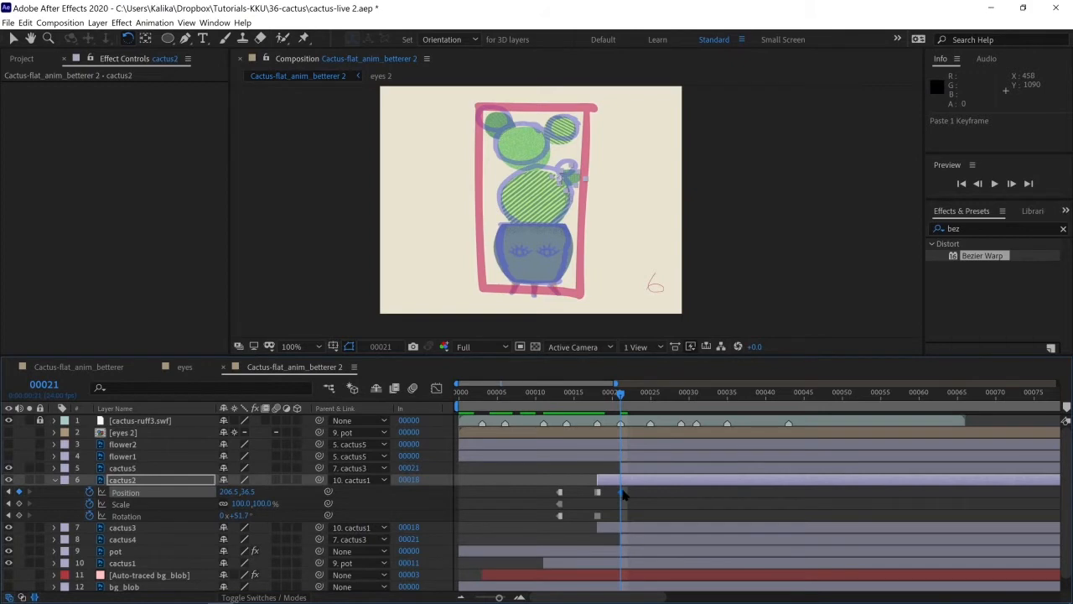
Step: Reset cactus2's rotation to 0° at frame 21 and rotate it to about 20.2° to fit the sketch
left_click(247, 515)
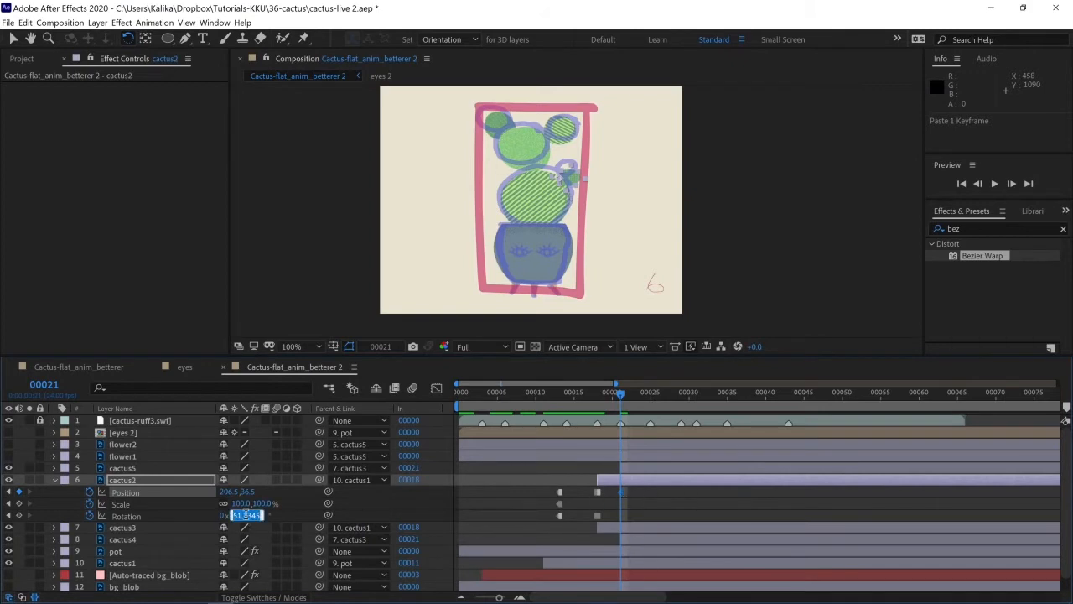
type("0")
key("Return")
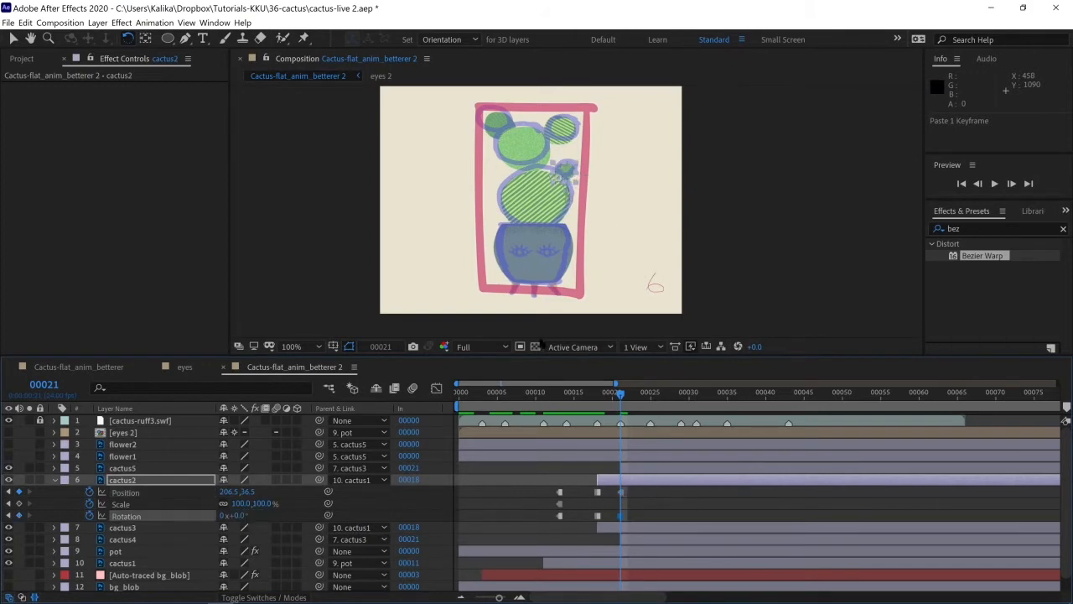
mouse_move(567, 174)
left_mouse_down()
mouse_move(577, 180)
mouse_move(567, 173)
left_mouse_up()
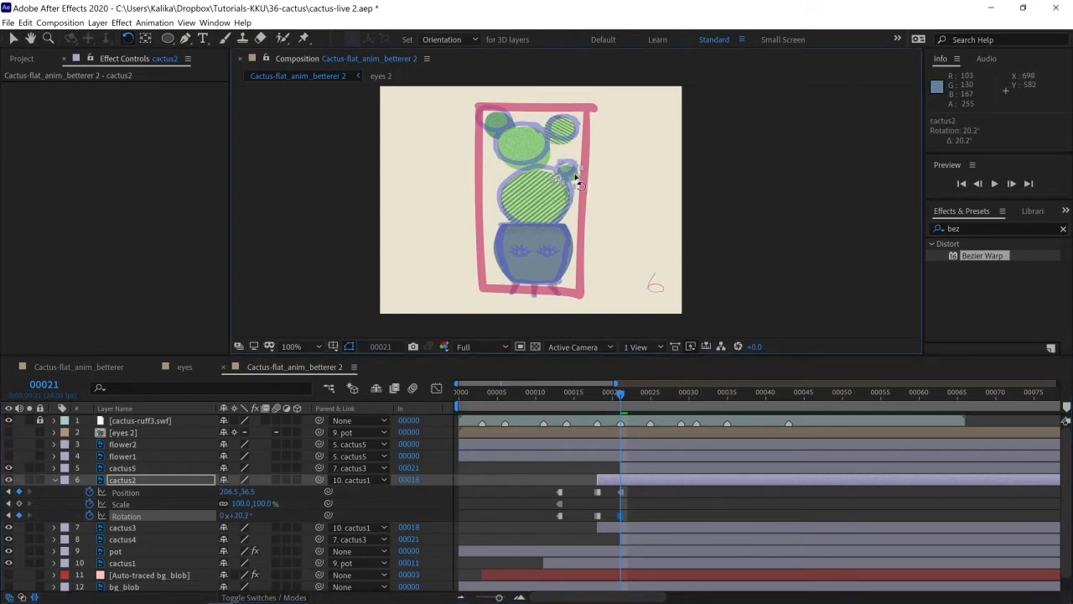
Step: Add position, scale and rotation keyframes to cactus4 and cactus5 at frame 18 and make them hold keyframes
left_click(501, 127)
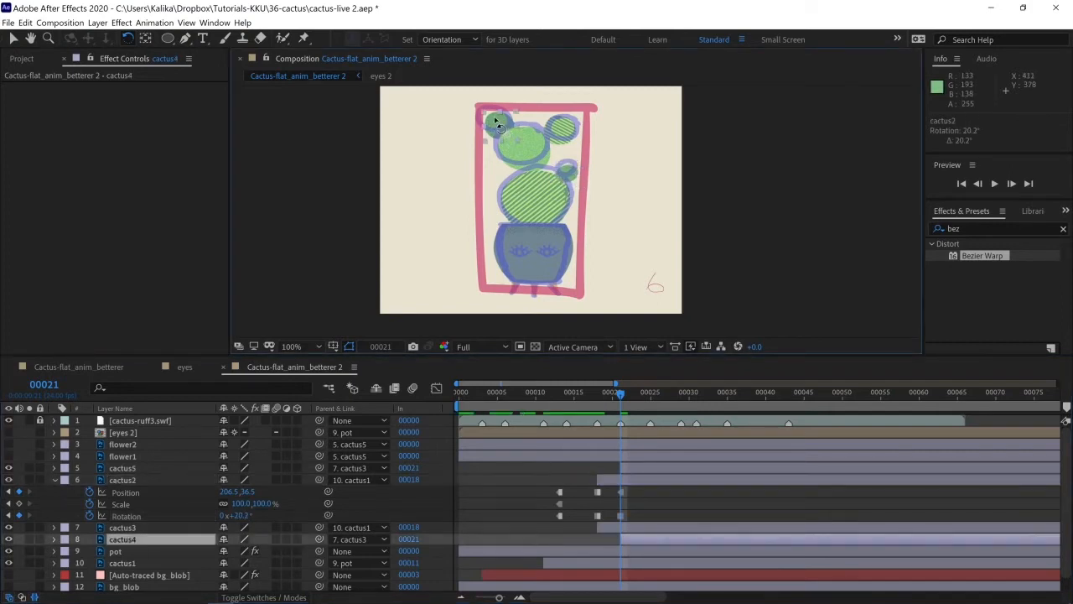
left_click(597, 392)
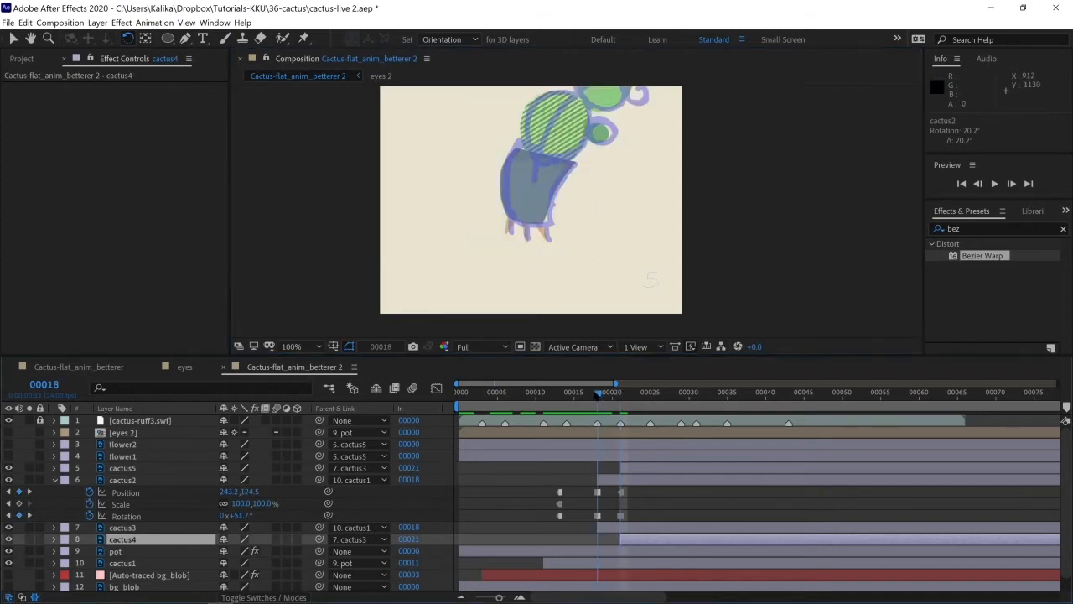
left_click(126, 468, "ctrl")
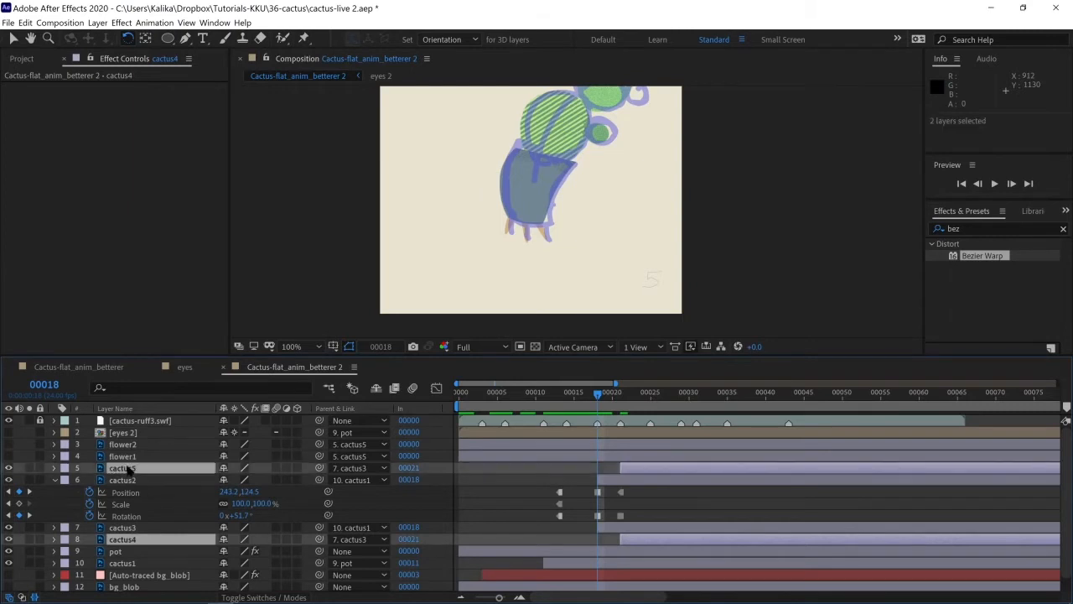
left_click(54, 480)
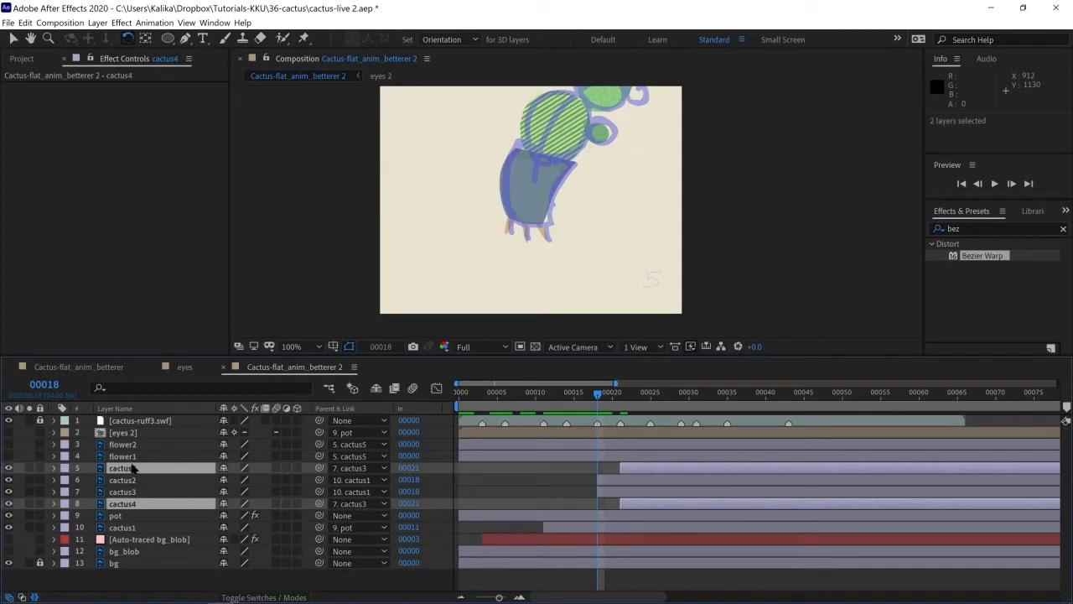
key("p")
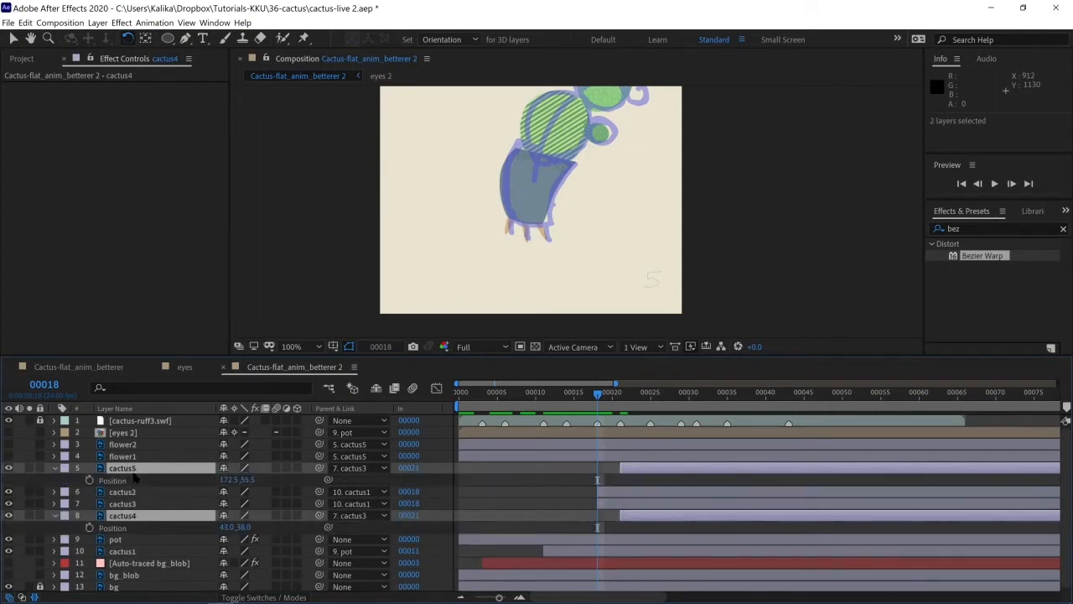
key("shift+s")
key("shift+r")
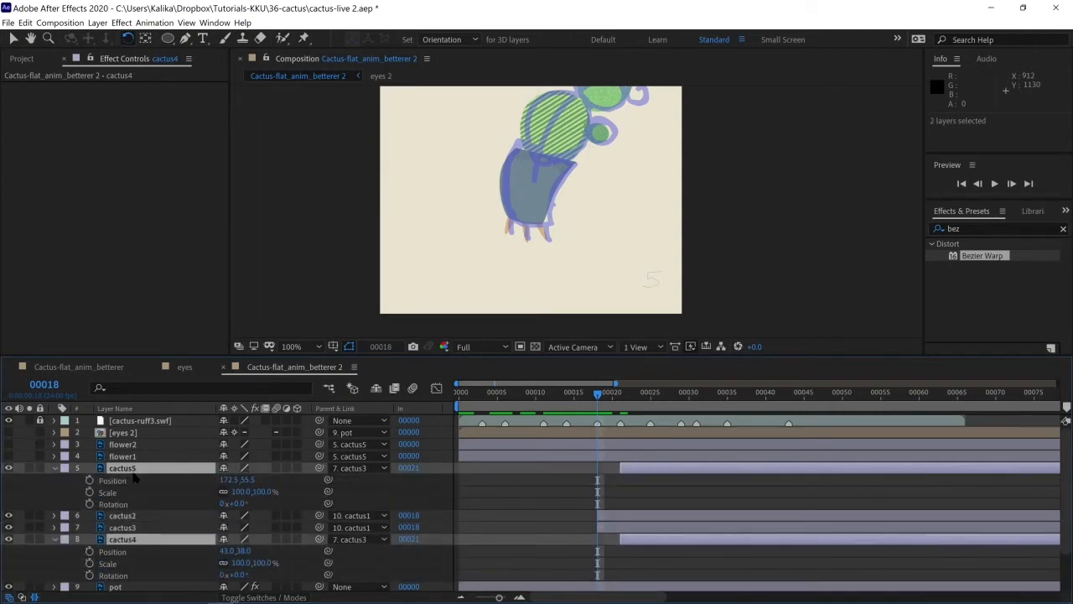
left_click(90, 480)
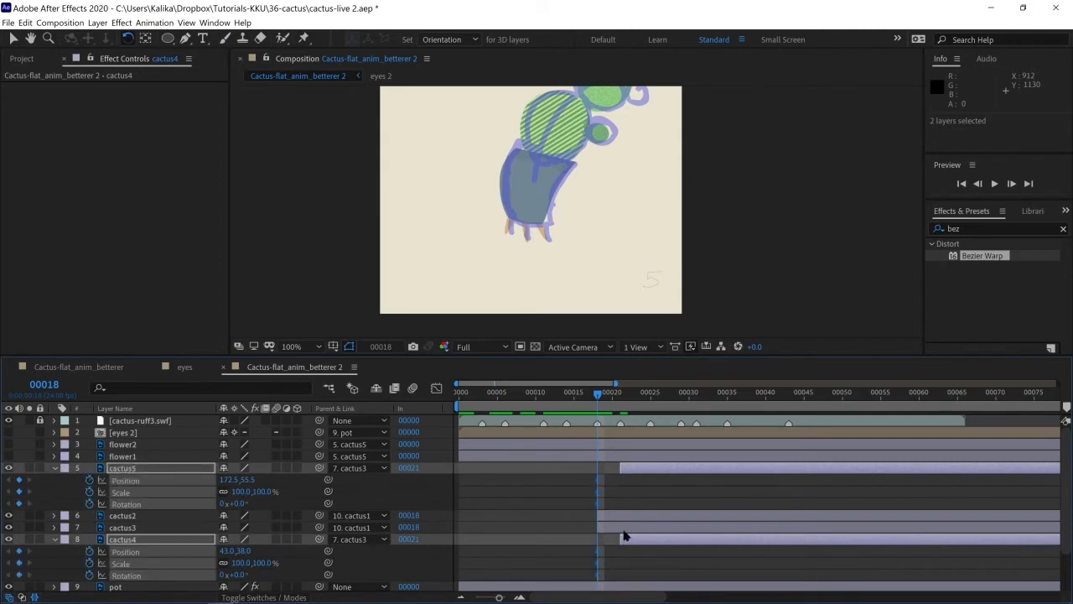
right_click(597, 492)
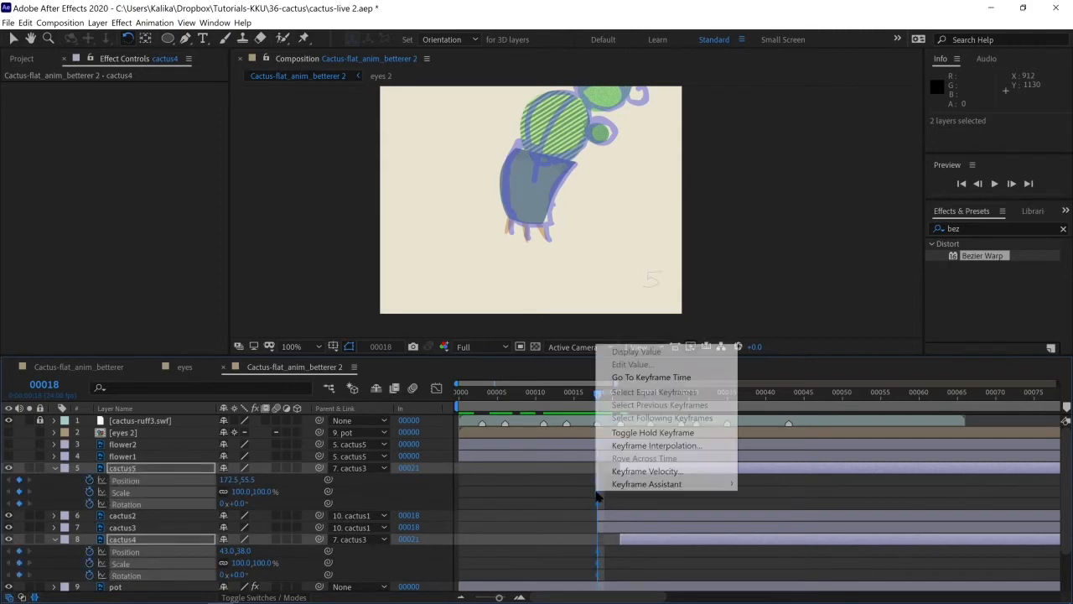
left_click(651, 432)
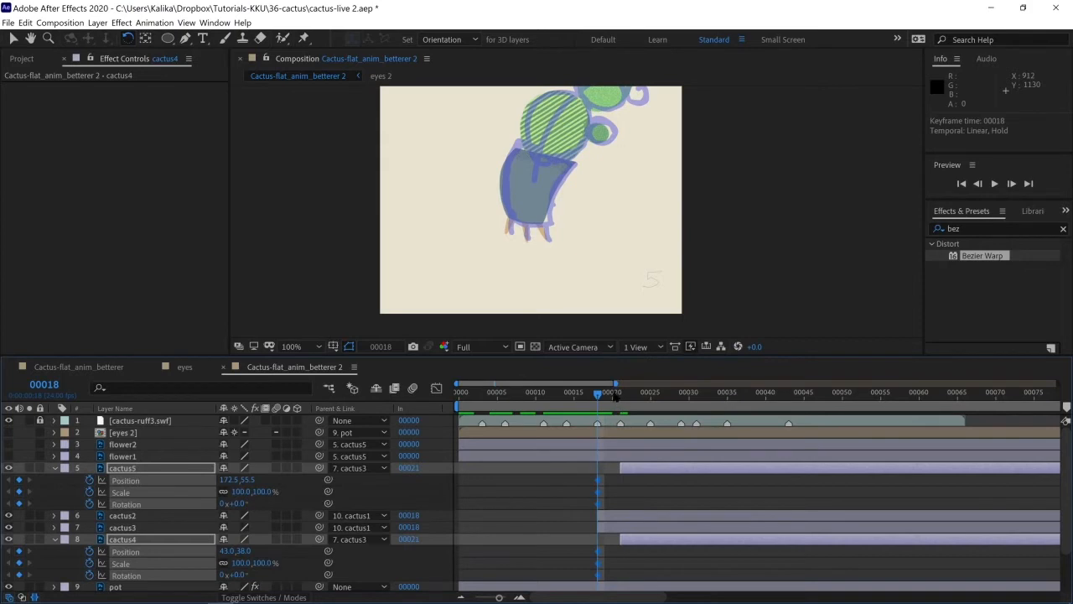
Step: Rotate cactus4 to about -17° and cactus5 to about 22.4° at frame 21
left_click(616, 392)
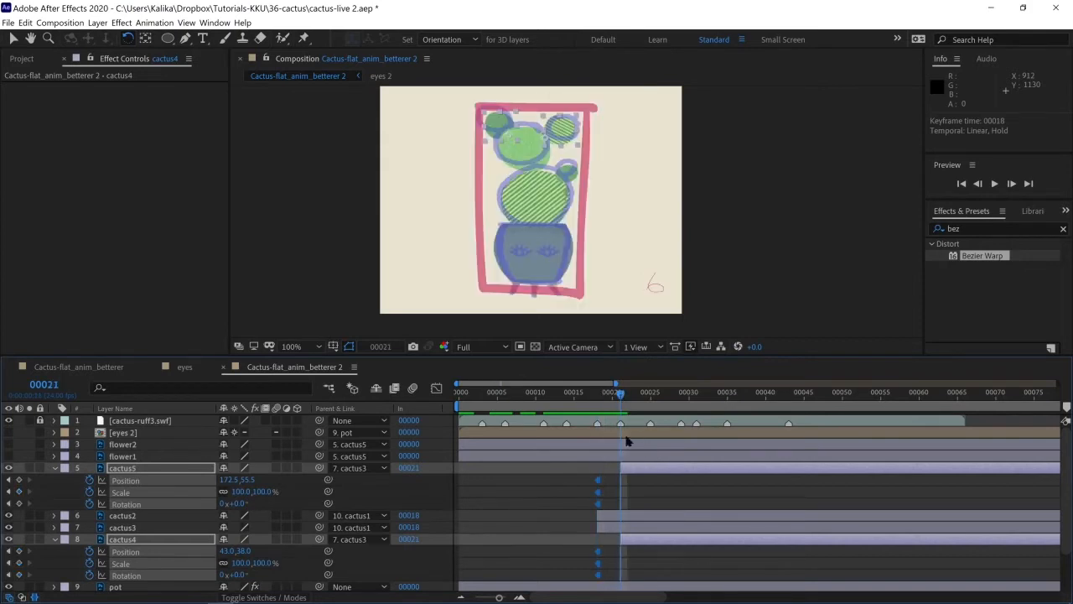
left_click(652, 479)
left_click(508, 134)
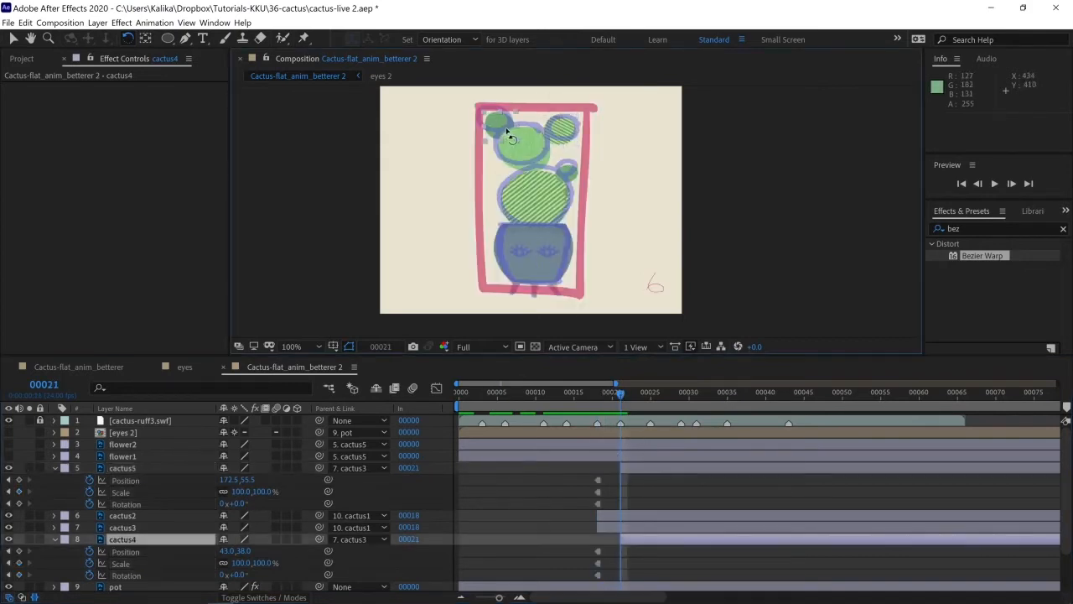
left_click_drag(500, 124, 493, 126)
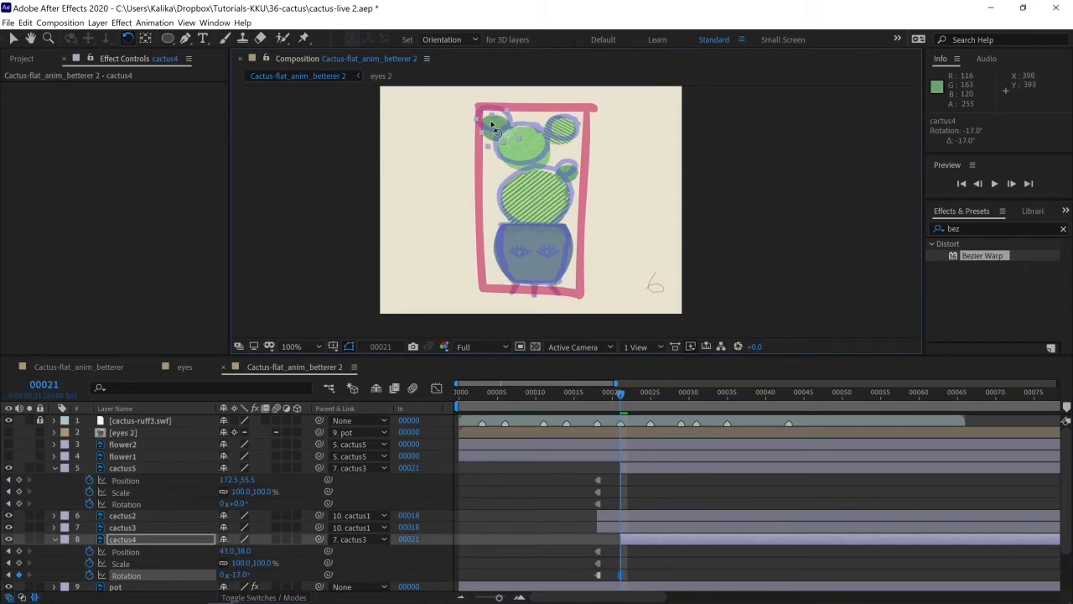
left_click(563, 127)
left_click_drag(563, 128, 575, 138)
left_click(573, 176)
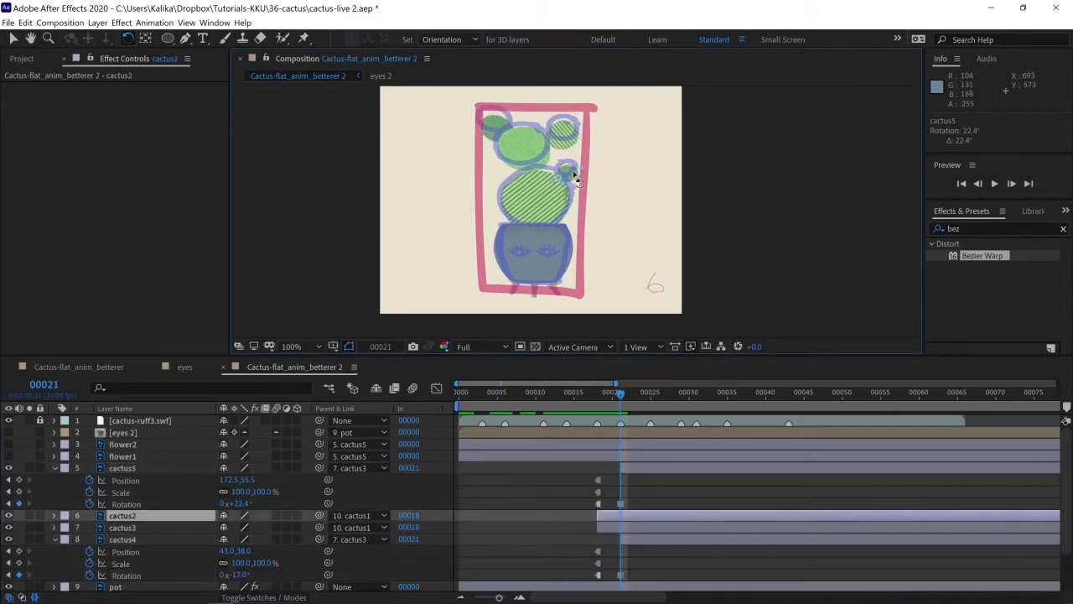
key("u")
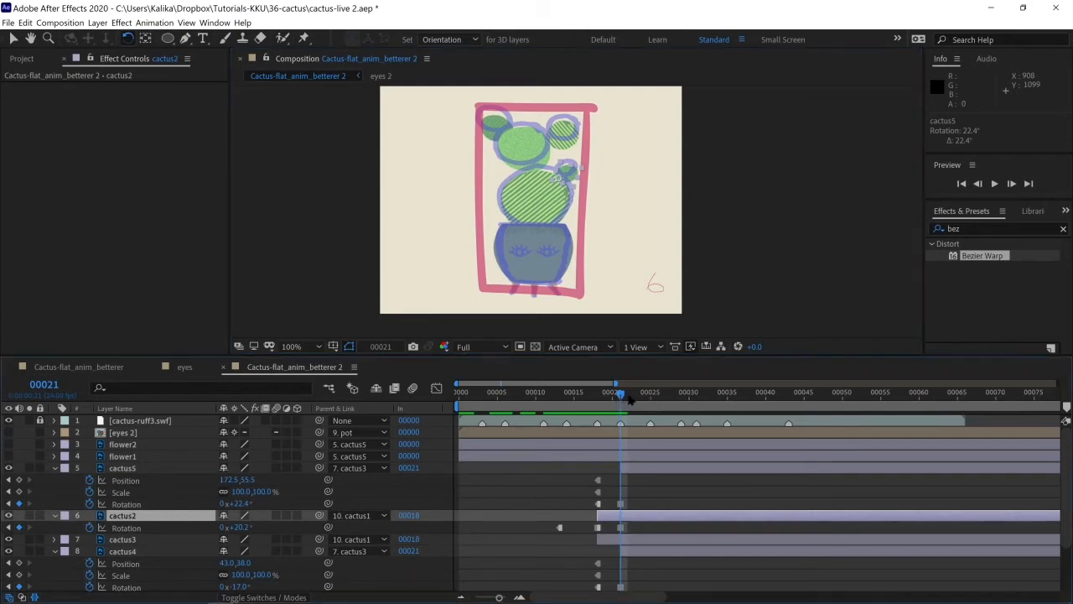
Step: Reset the pot's Bezier Warp at frame 25 and show its keyframed properties
left_click(651, 400)
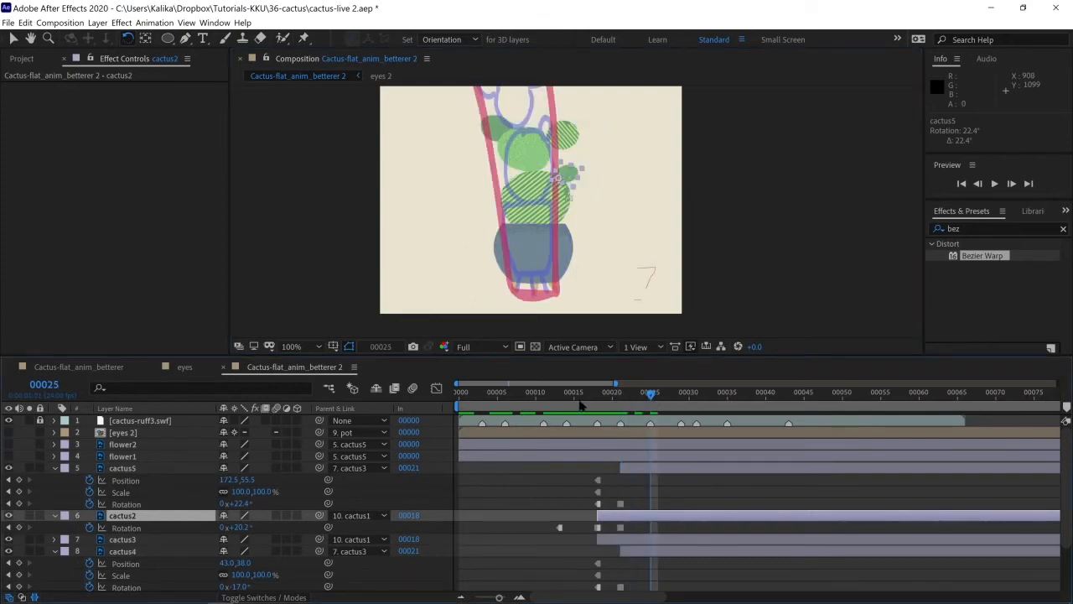
scroll(120, 547, "down", 3)
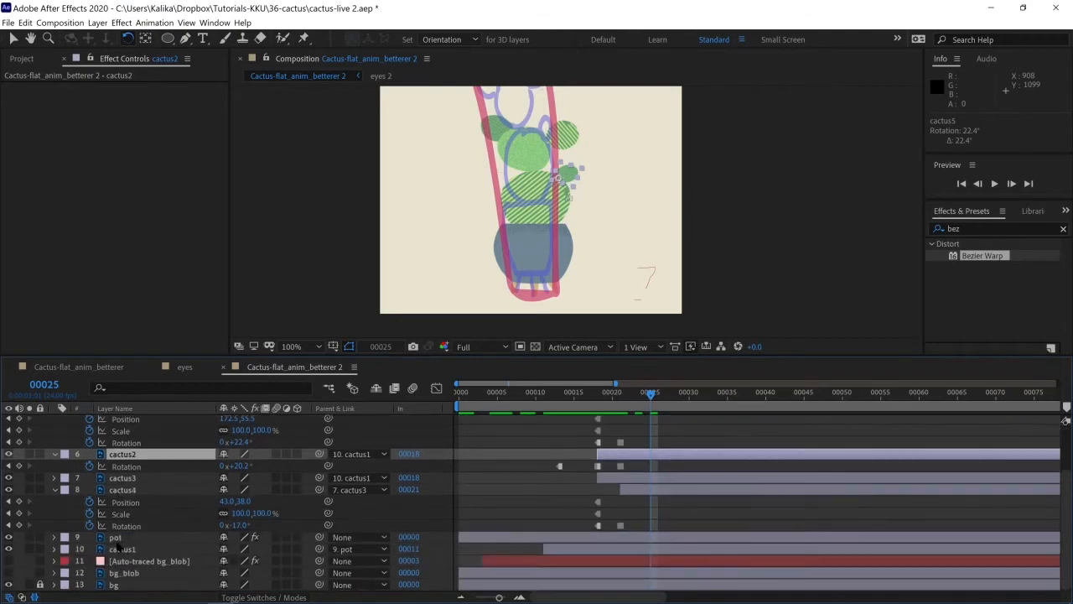
left_click(116, 538)
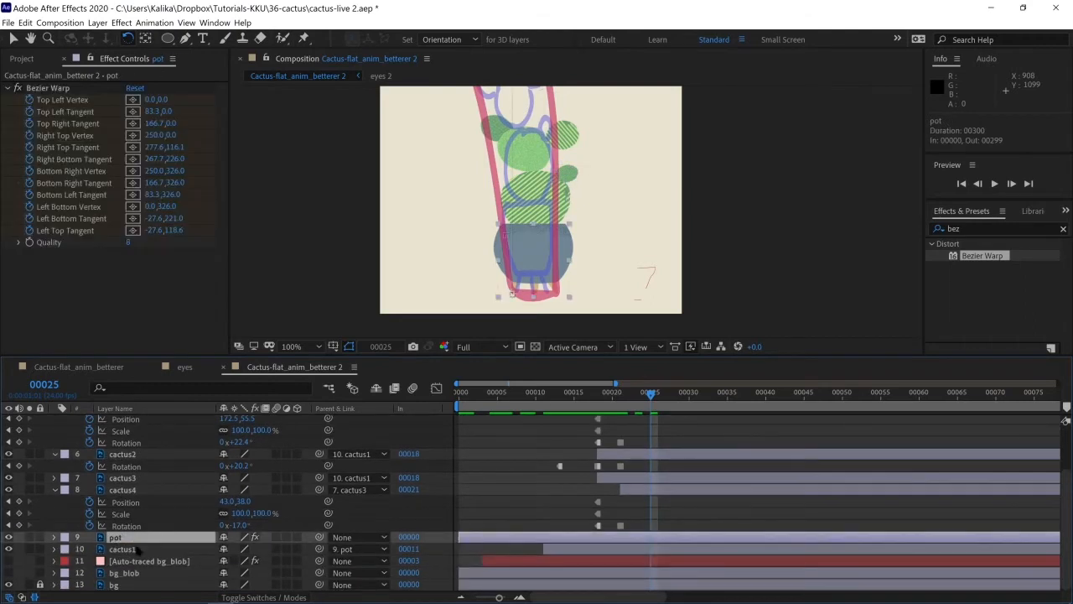
left_click(135, 89)
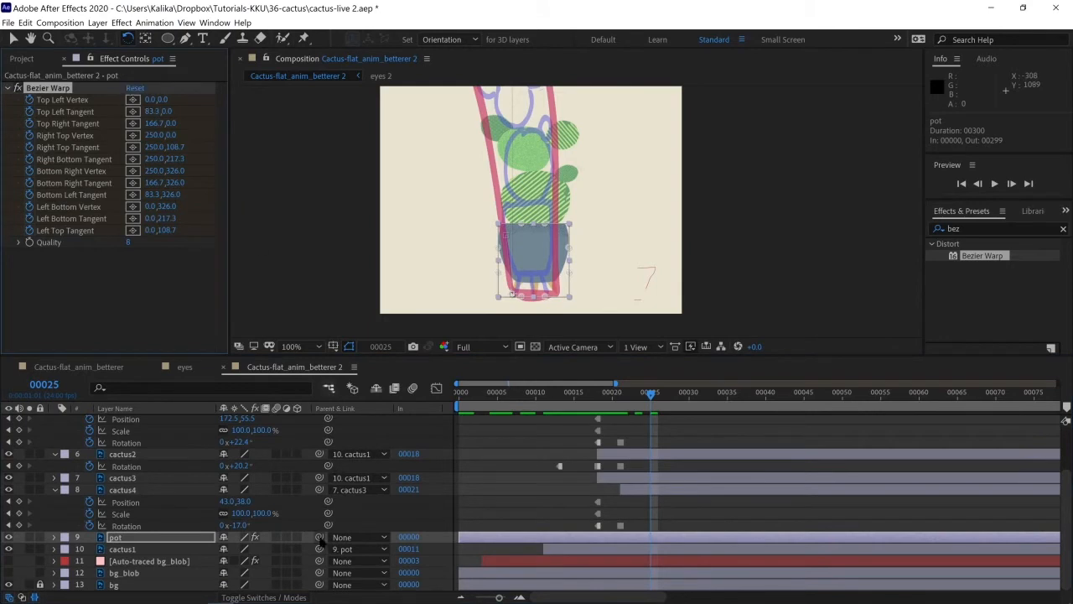
key("u")
scroll(167, 529, "down", 4)
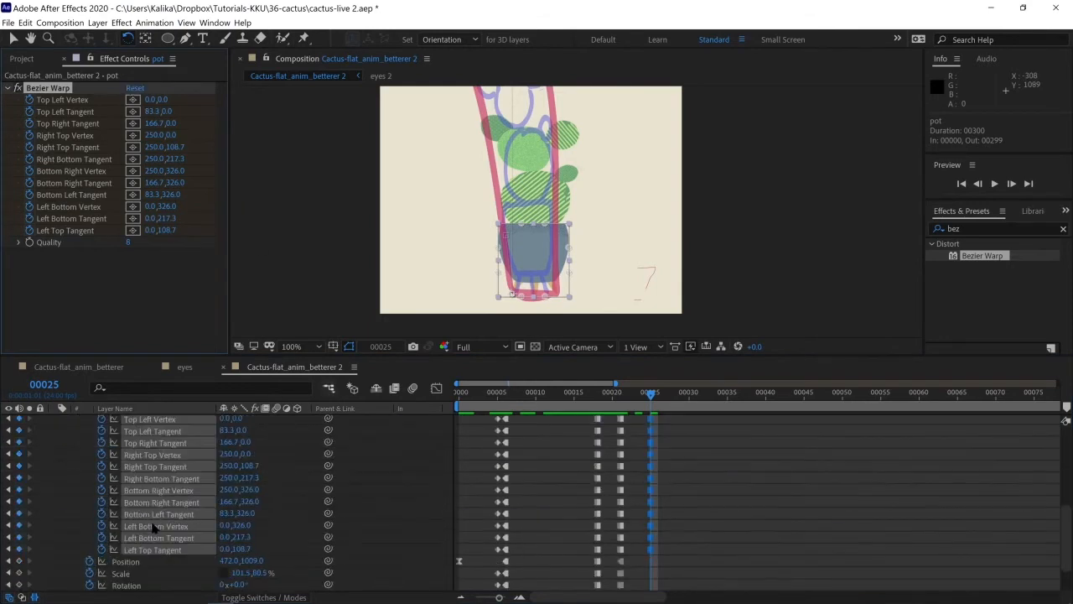
Step: Check the pot's position and scale keyframes and compare its pose with the sketch from frame 19 to 21
scroll(155, 527, "down", 1)
left_click(124, 525)
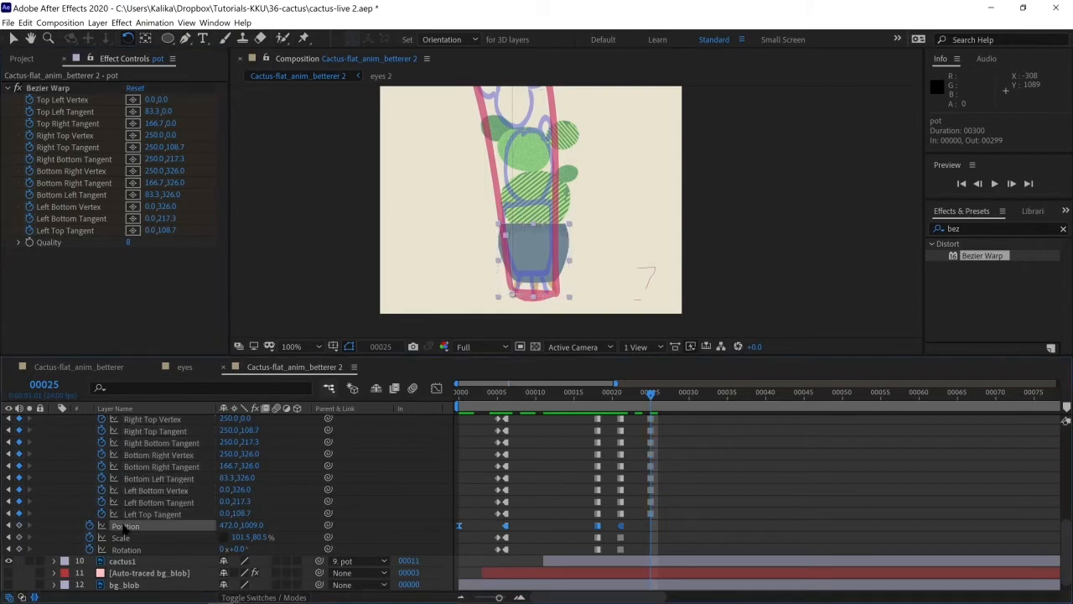
left_click(118, 537)
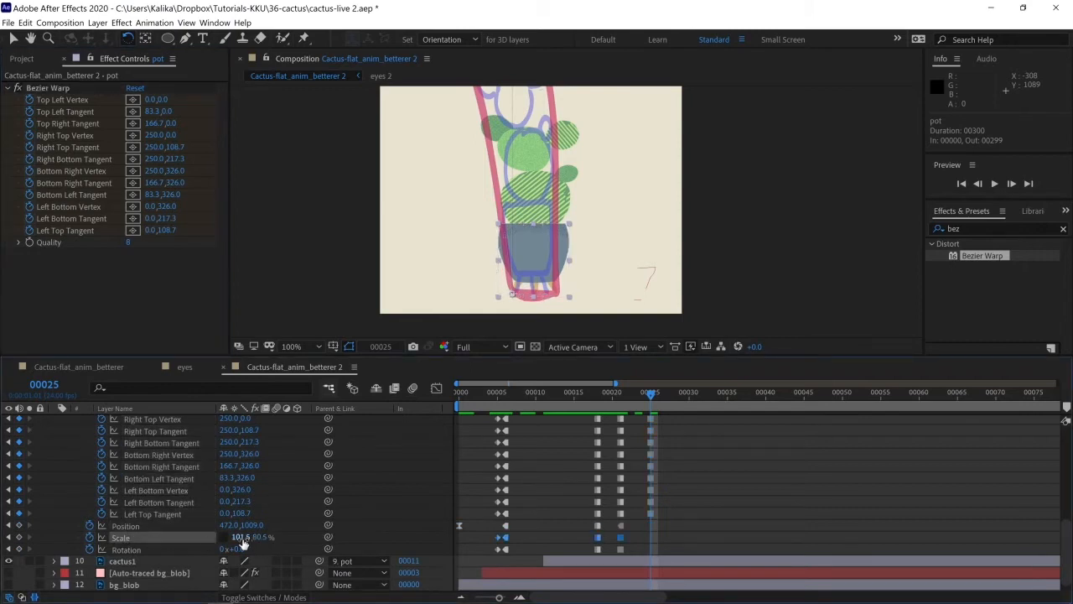
left_click(634, 535)
left_click(605, 391)
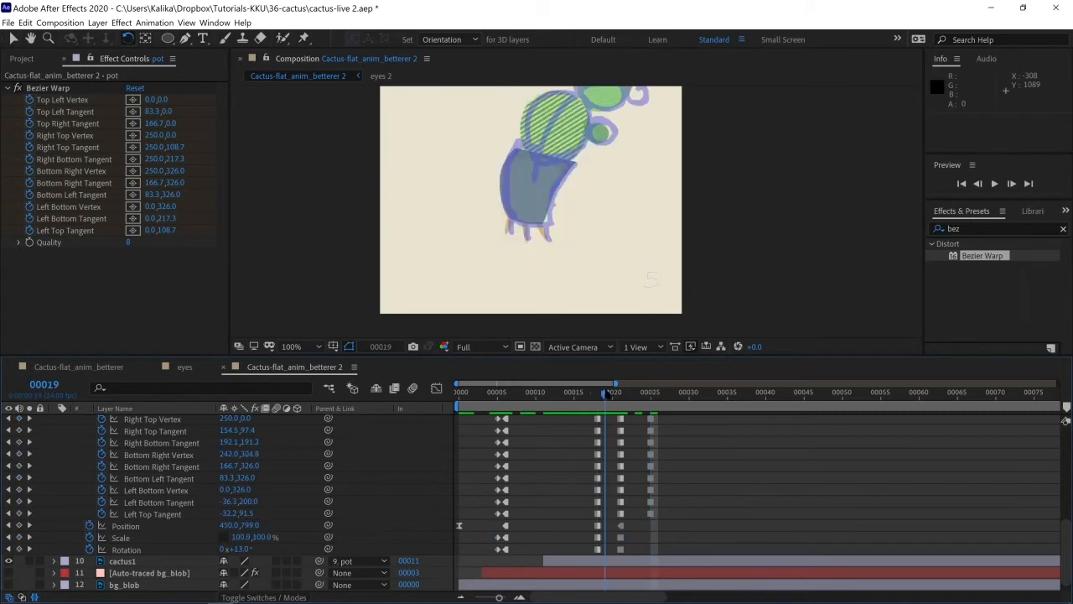
left_click_drag(605, 392, 620, 413)
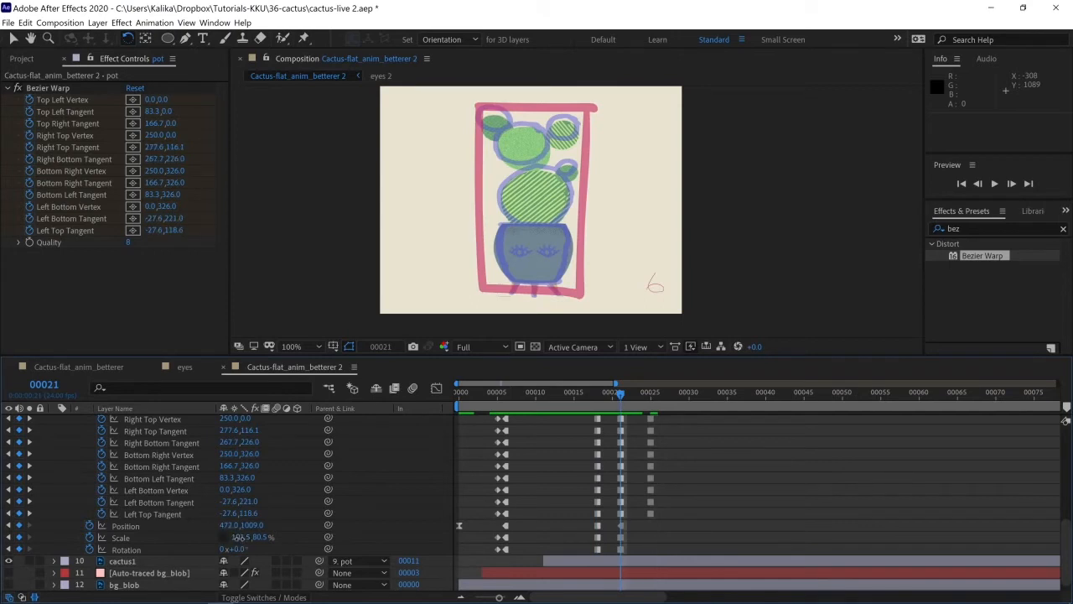
Step: Scale the pot to about 111.5, 80.5% at frame 21 and about 73.2, 106.4% at frame 25 to match the sketch
left_click_drag(237, 537, 244, 537)
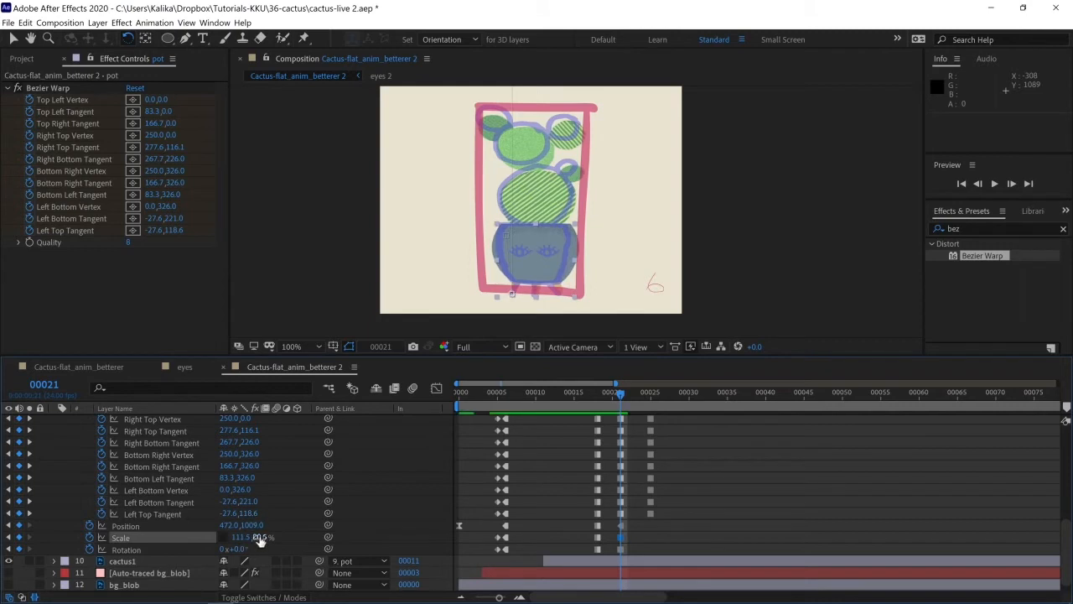
mouse_move(612, 397)
left_mouse_down()
mouse_move(600, 398)
mouse_move(623, 403)
left_mouse_up()
left_click_drag(622, 396, 651, 400)
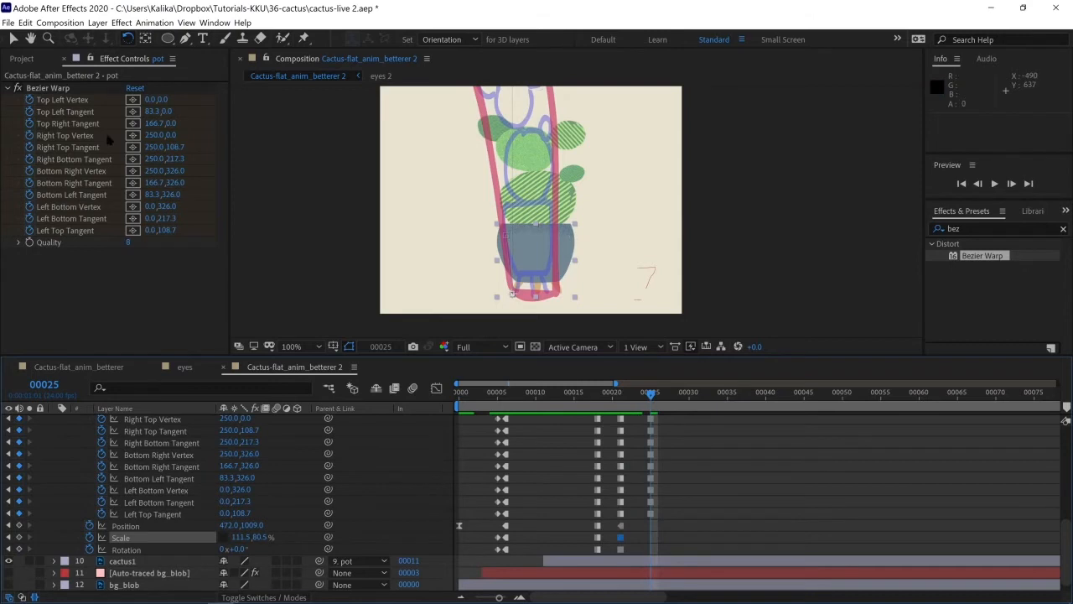
key("v")
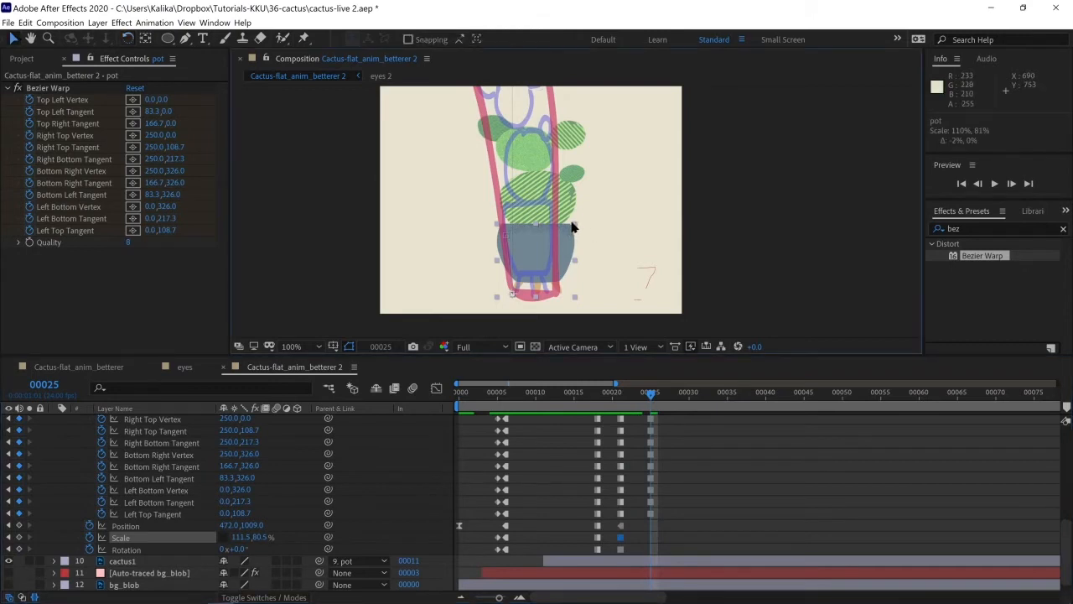
left_click_drag(575, 223, 554, 205)
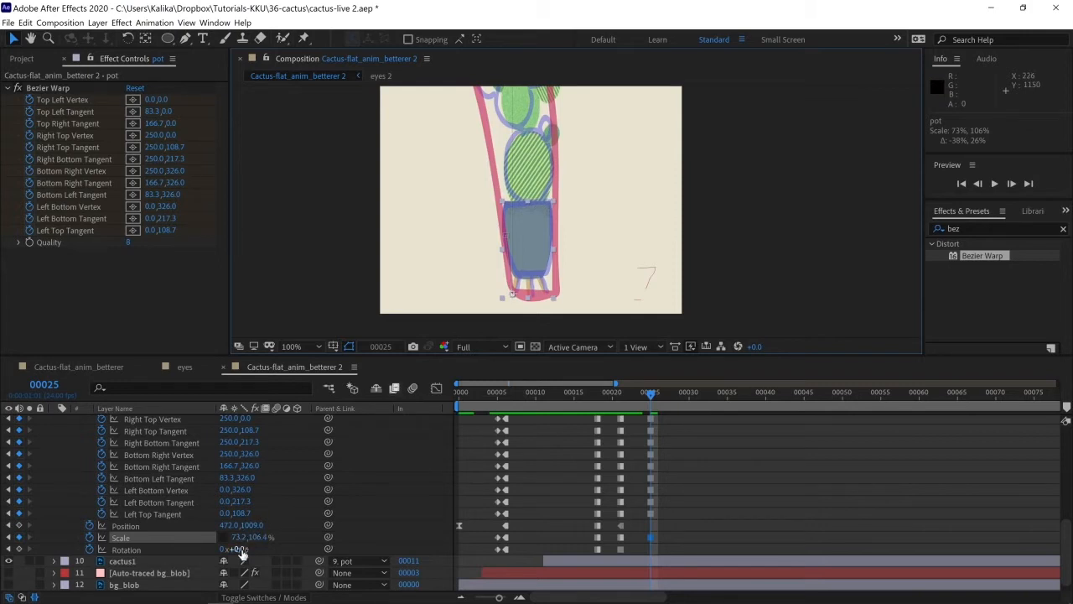
Step: Add position, scale and rotation keyframes to cactus1 at frame 11 and make them hold keyframes
left_click(472, 211)
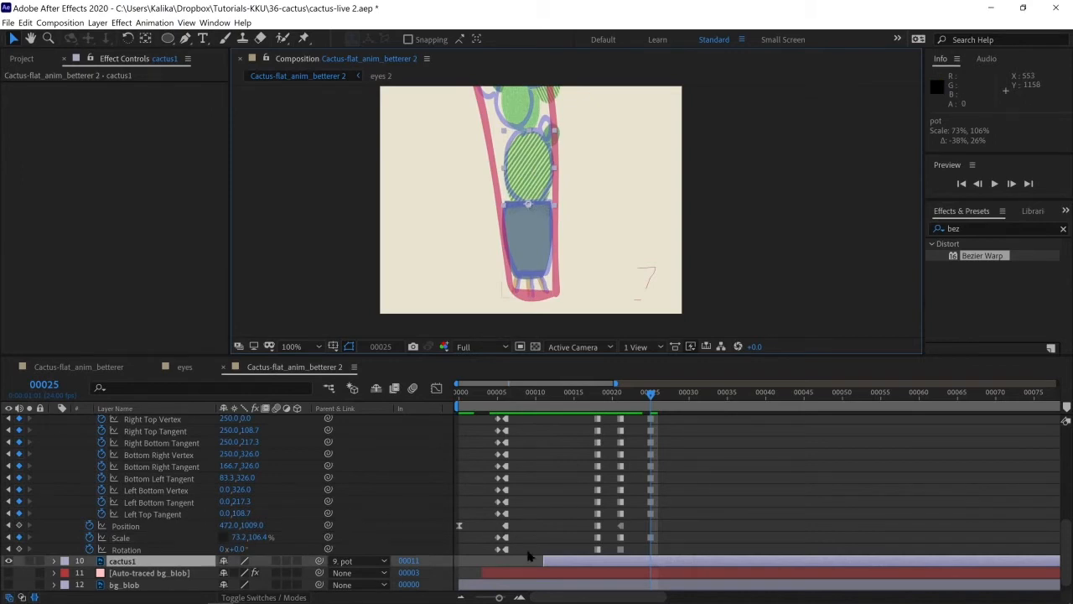
left_click_drag(568, 395, 551, 396)
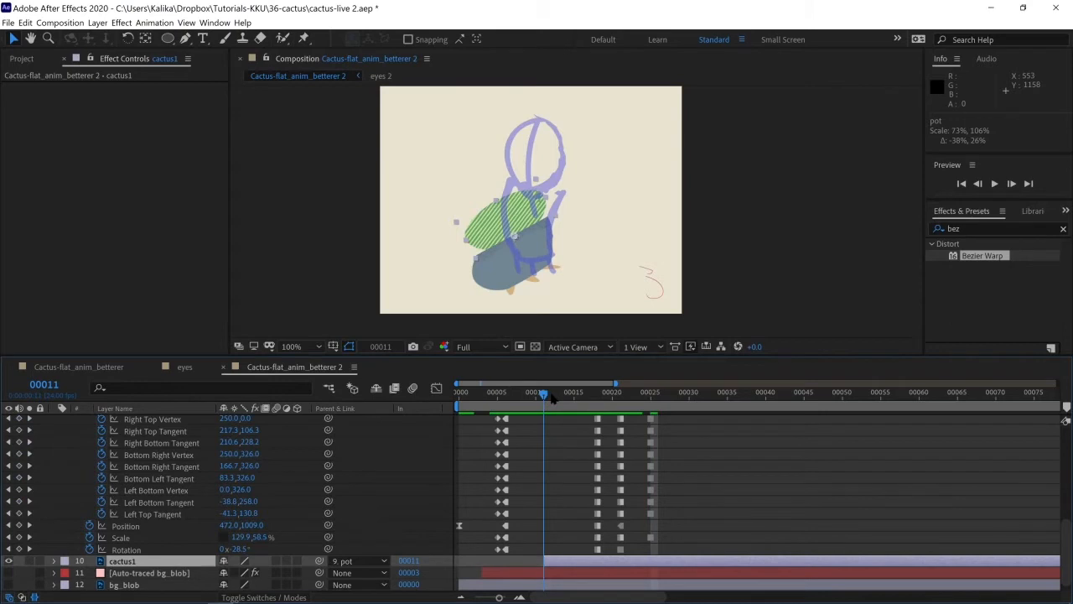
left_click(130, 563)
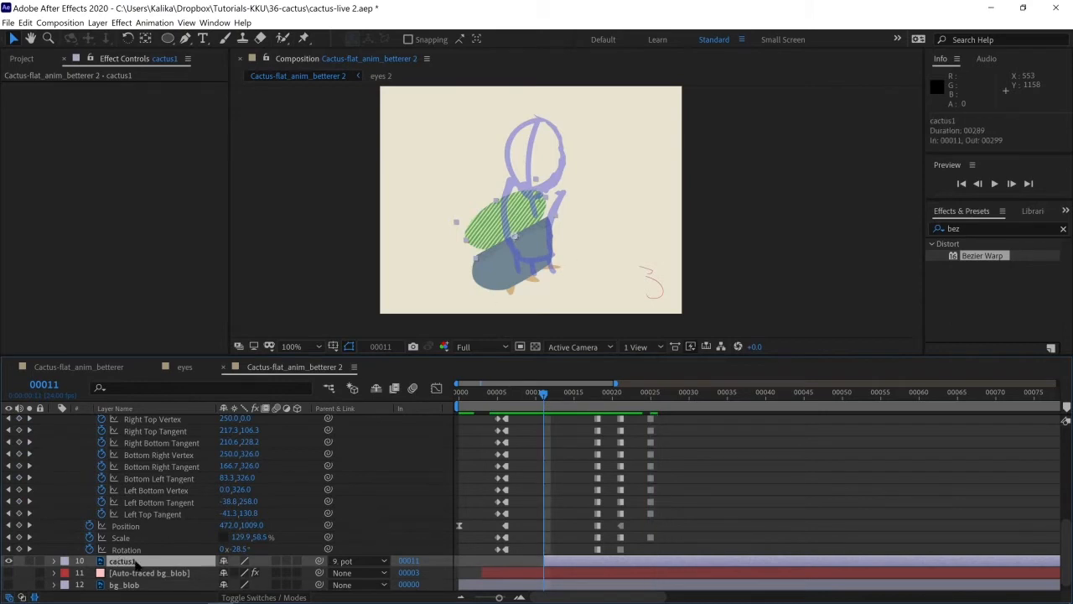
key("p")
key("shift+s")
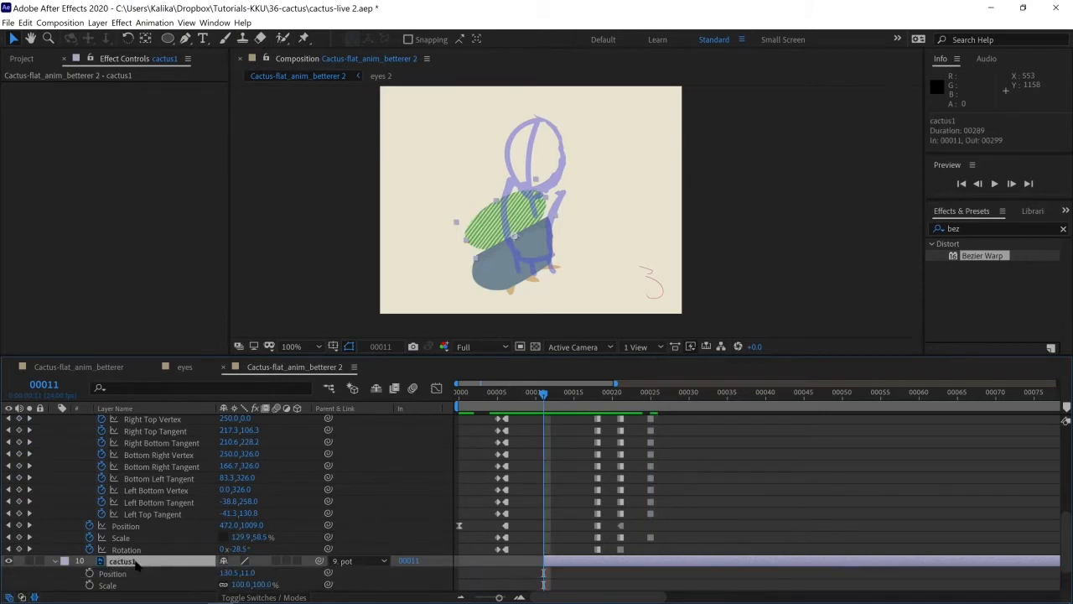
key("shift+r")
left_click_drag(90, 561, 90, 585)
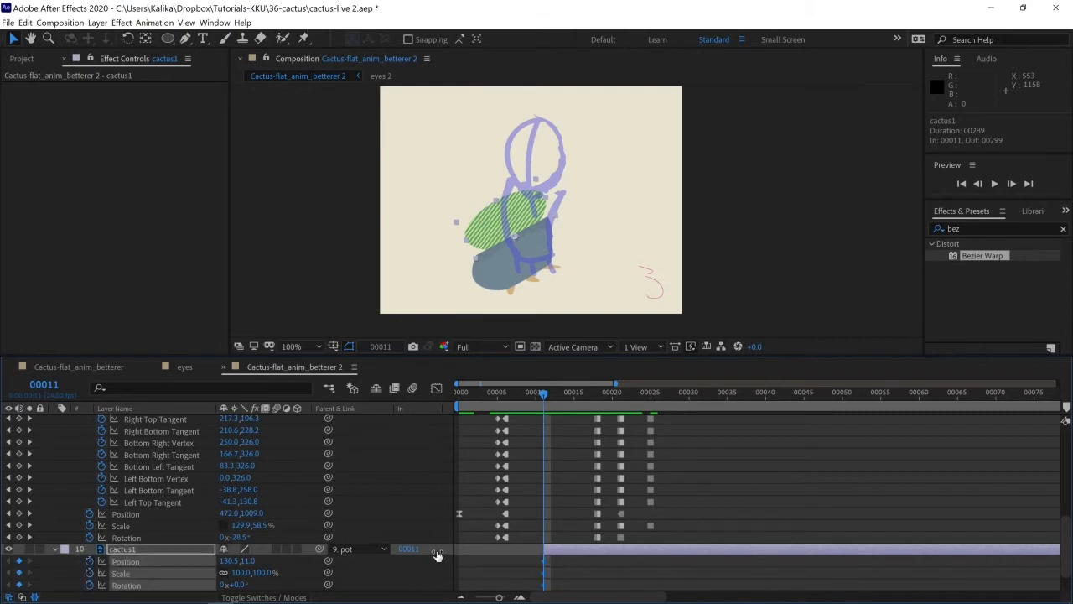
right_click(544, 560)
left_click(603, 500)
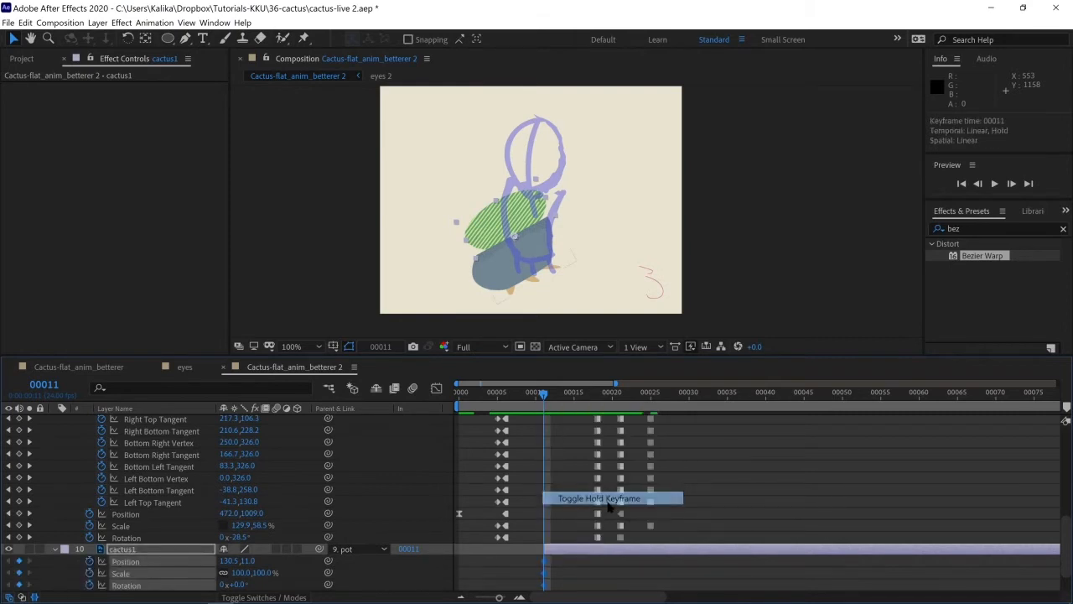
Step: Rotate cactus1 to about 3.1° at frame 18, -1.4° at frame 21 and -6.7° at frame 25
left_click(597, 392)
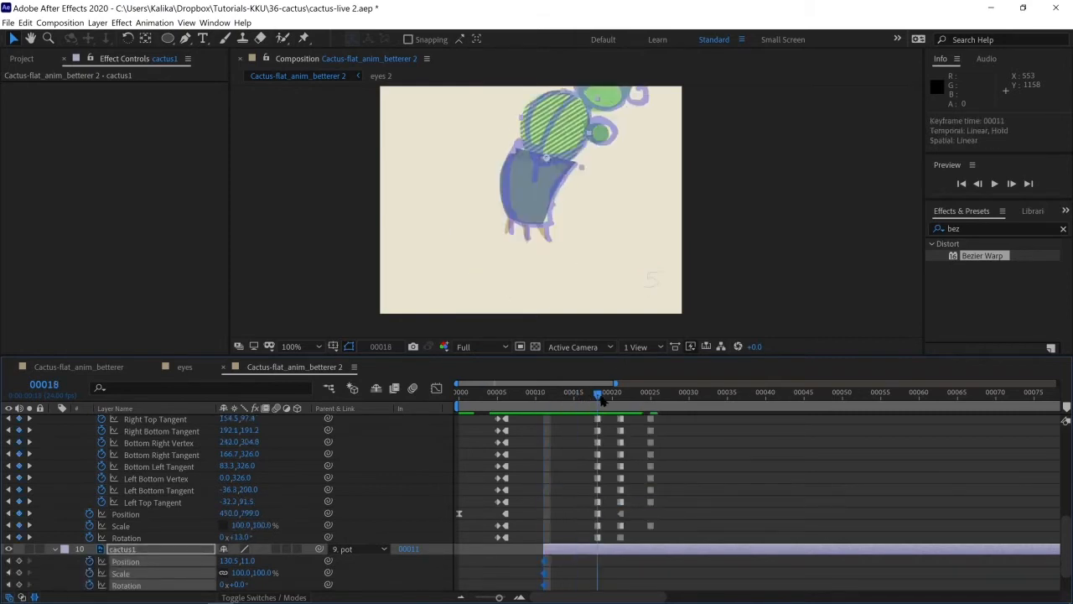
left_click_drag(565, 236, 556, 288)
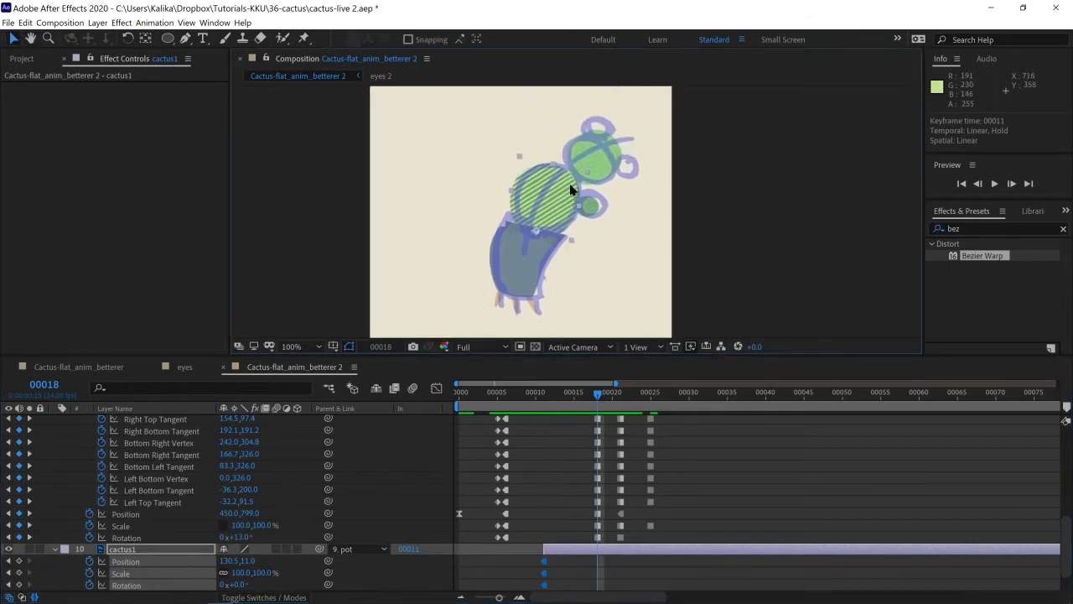
key("w")
left_click_drag(572, 190, 576, 193)
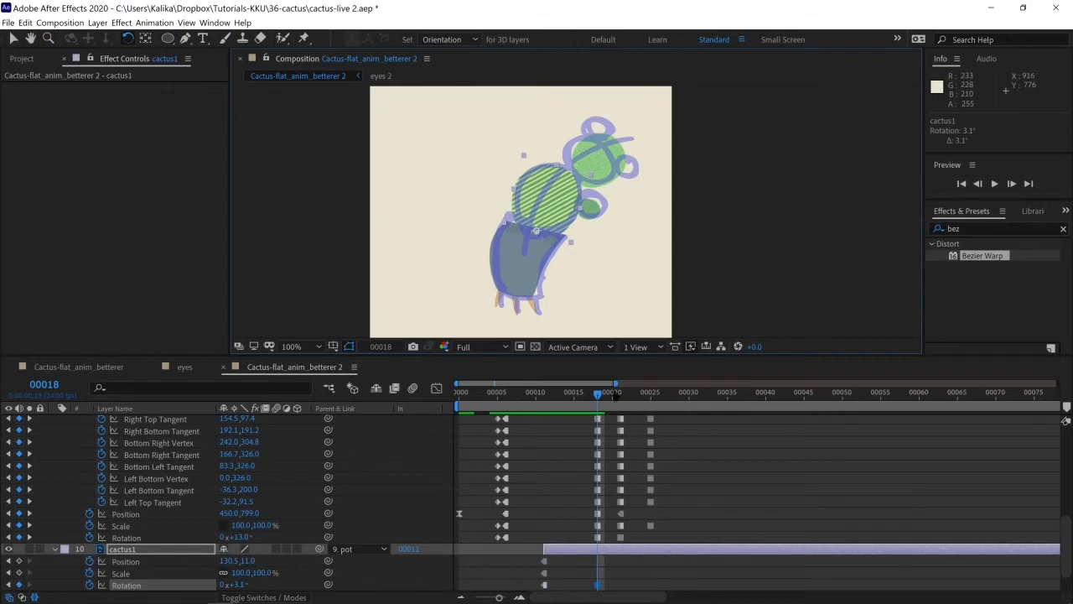
left_click(619, 393)
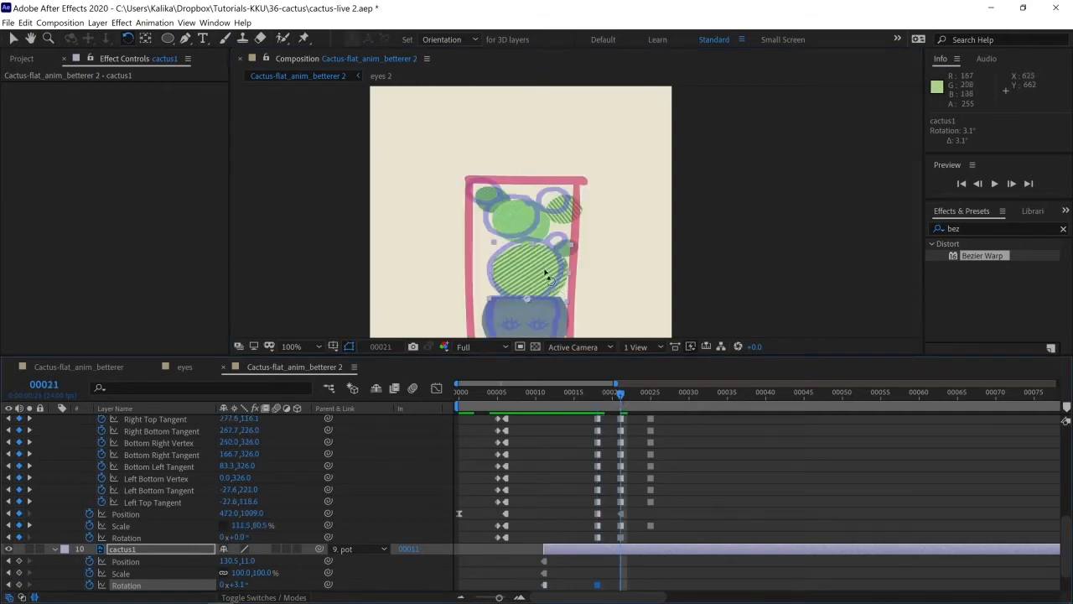
left_click_drag(547, 276, 543, 266)
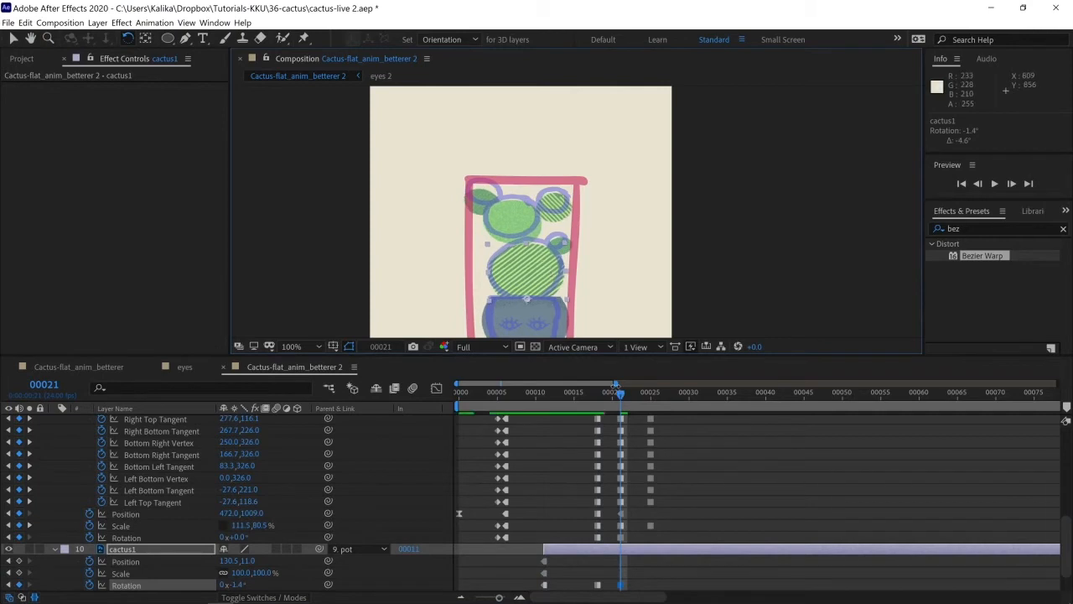
left_click(650, 399)
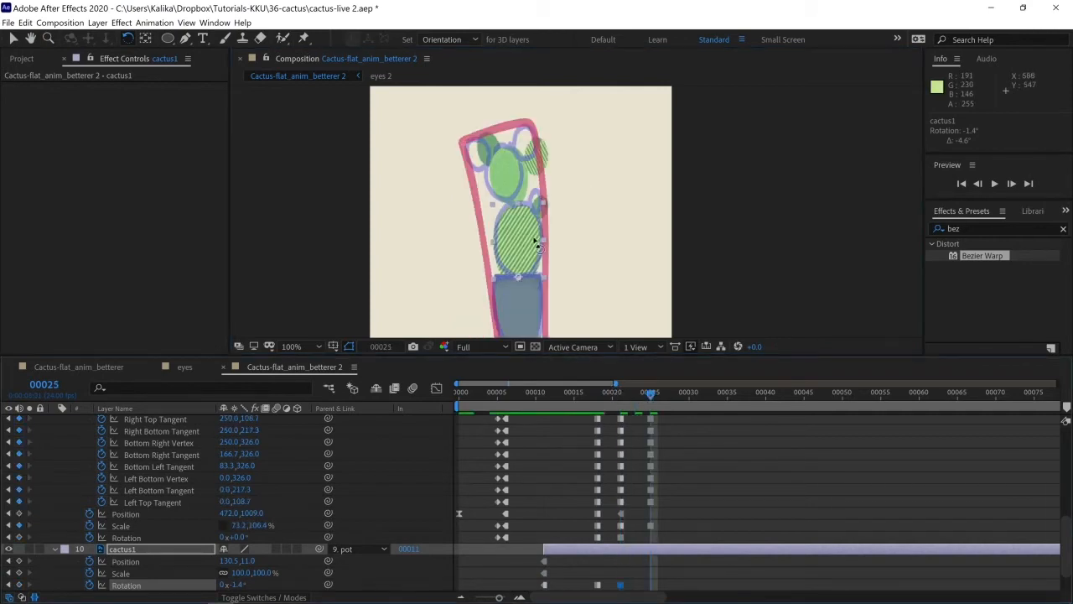
left_click_drag(529, 236, 523, 228)
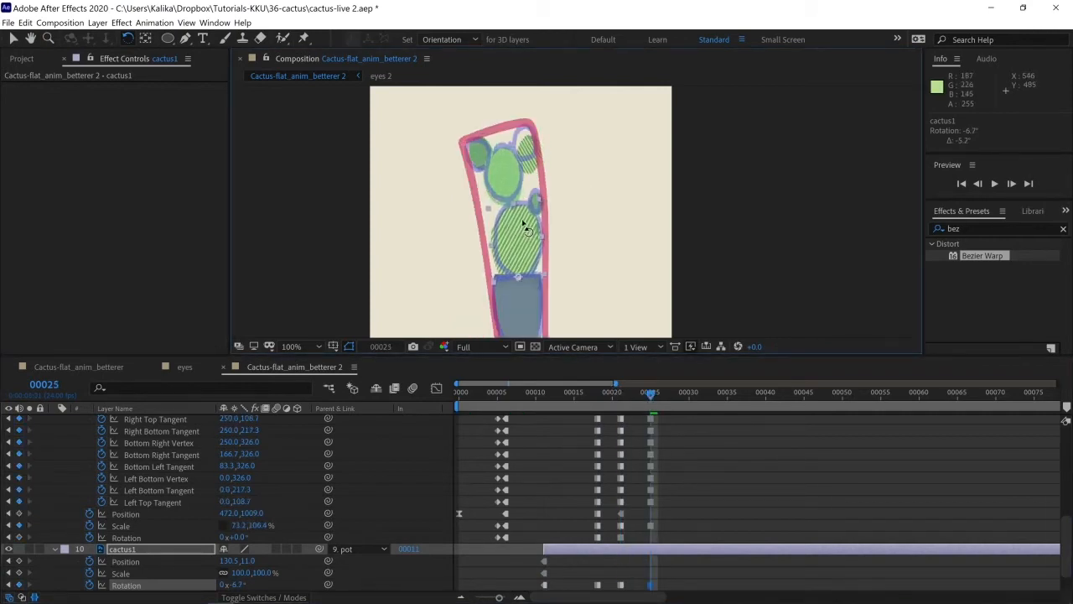
Step: Rotate cactus5 to about -10.1°, cactus4 to about -24° and cactus2 to about 2.9° at frame 25
left_click(539, 161)
left_click_drag(538, 161, 472, 143)
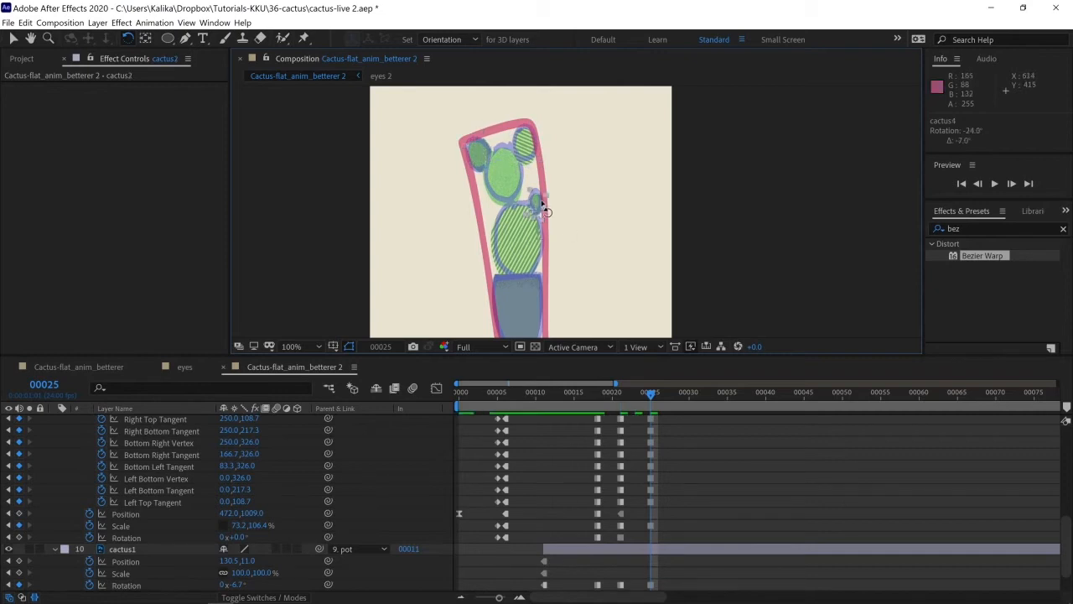
left_click_drag(542, 205, 539, 197)
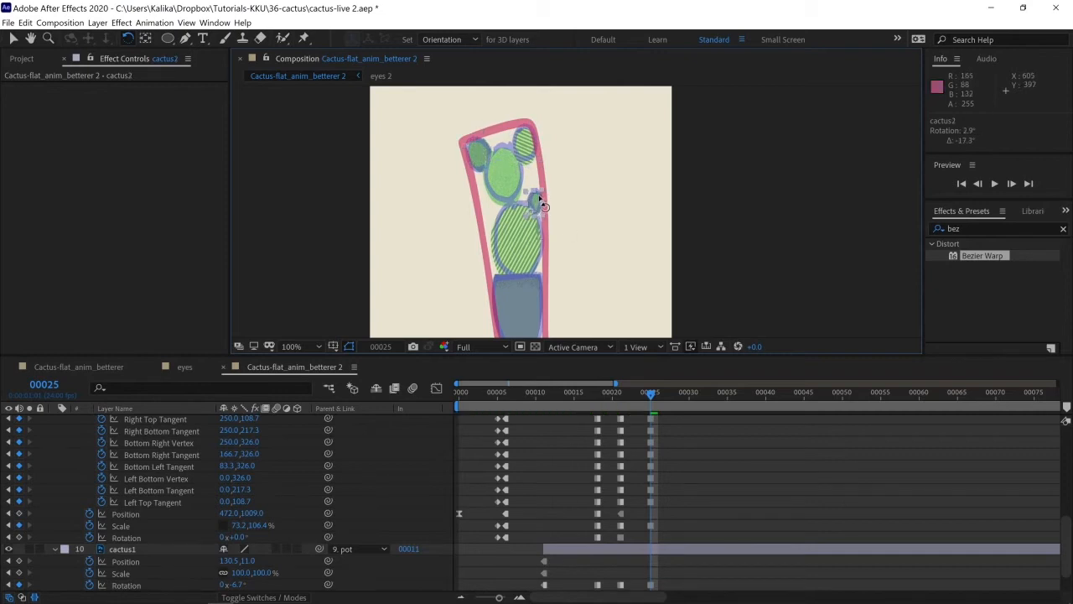
left_click(528, 142)
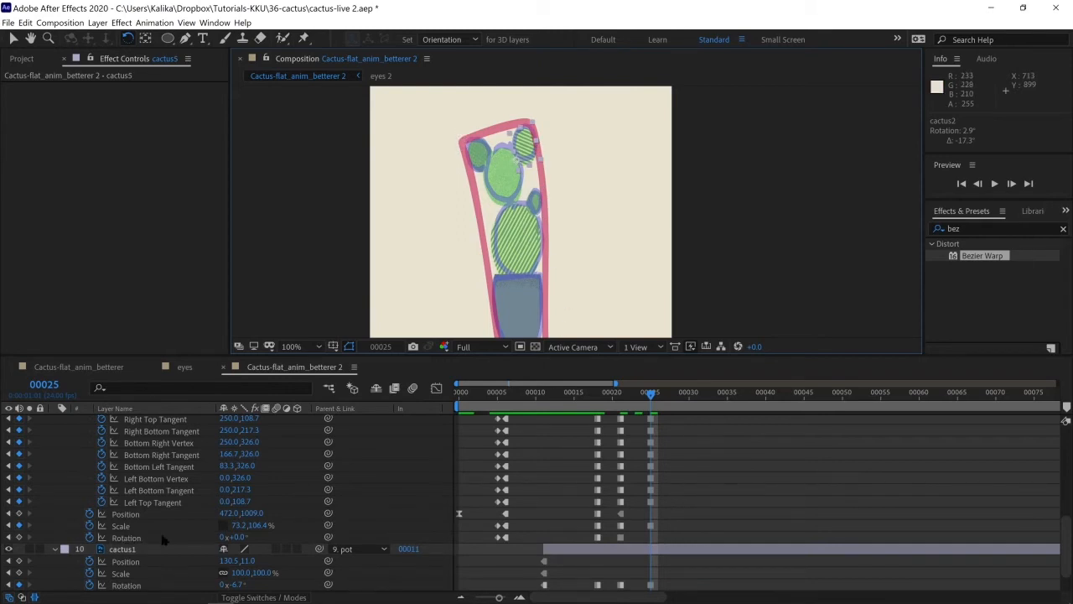
scroll(151, 534, "down", 1)
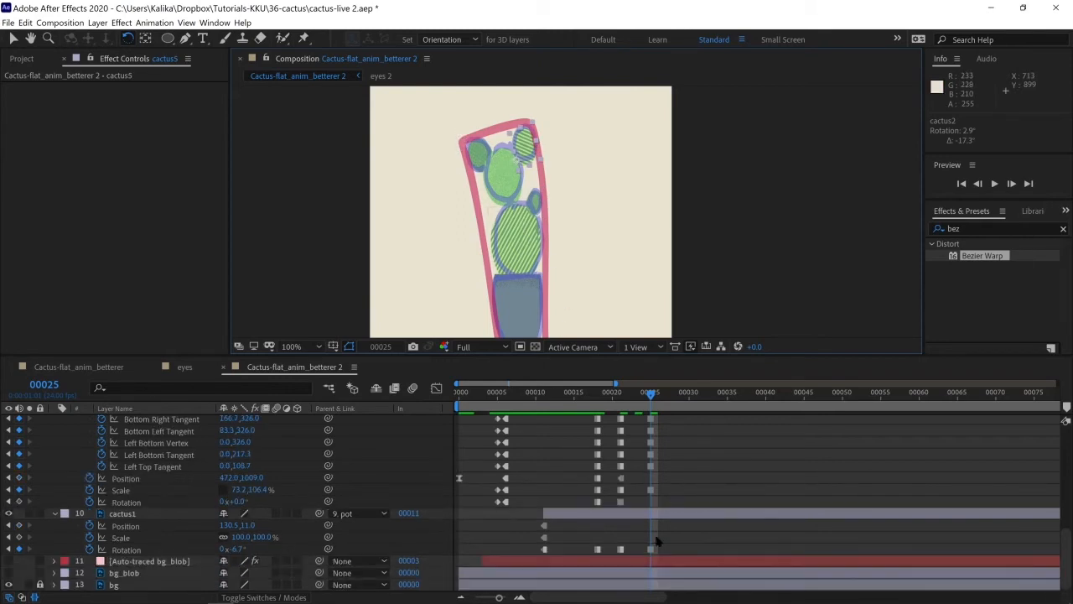
scroll(658, 524, "up", 5)
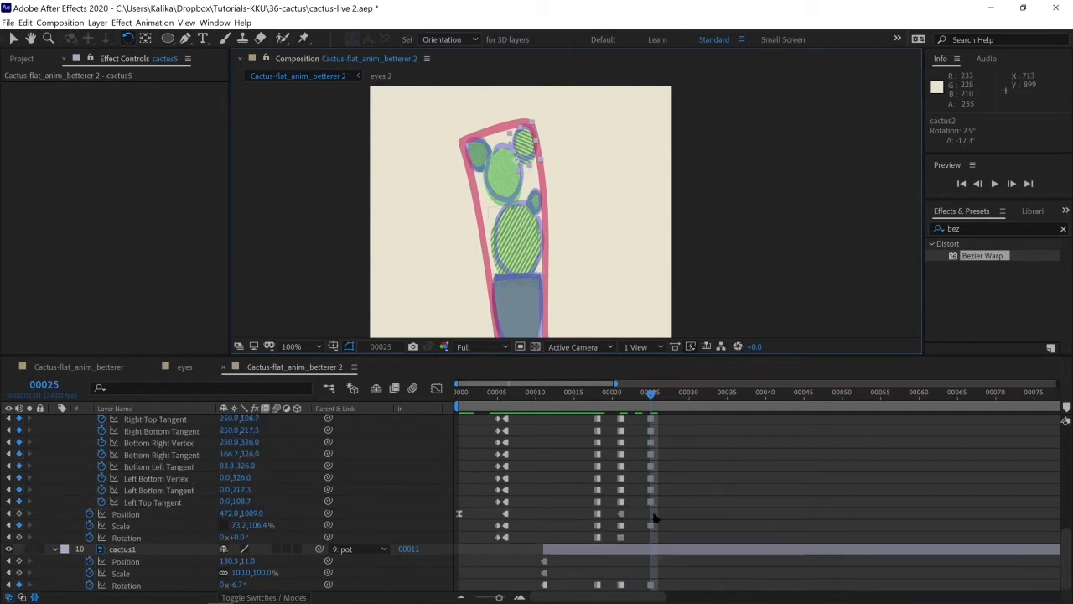
scroll(655, 519, "up", 5)
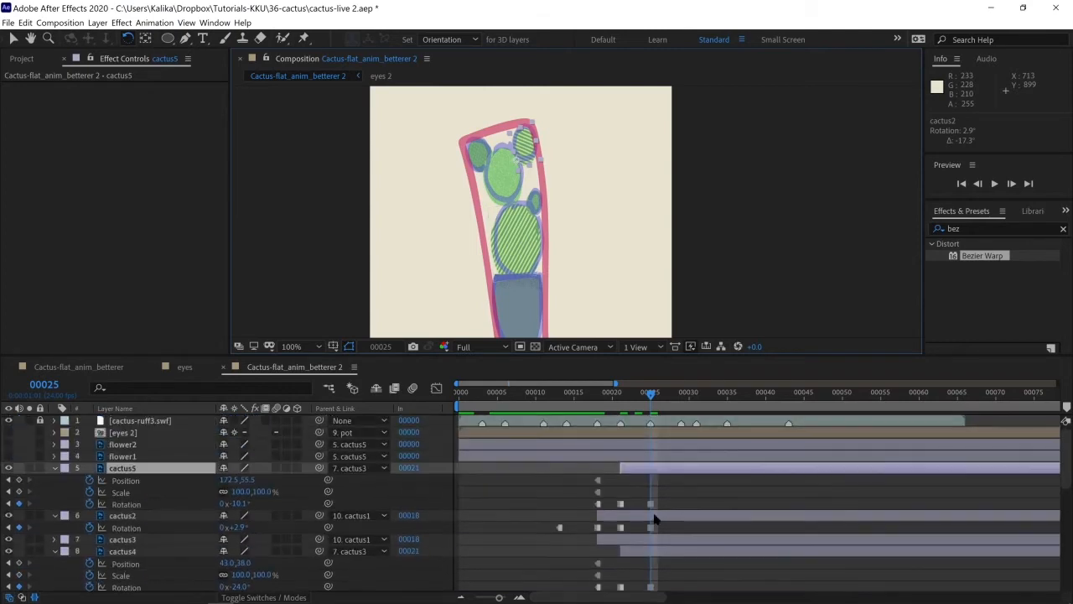
Step: Compare the sketch's poses after frame 25 and reset the pot's Bezier Warp at frame 29
key("k")
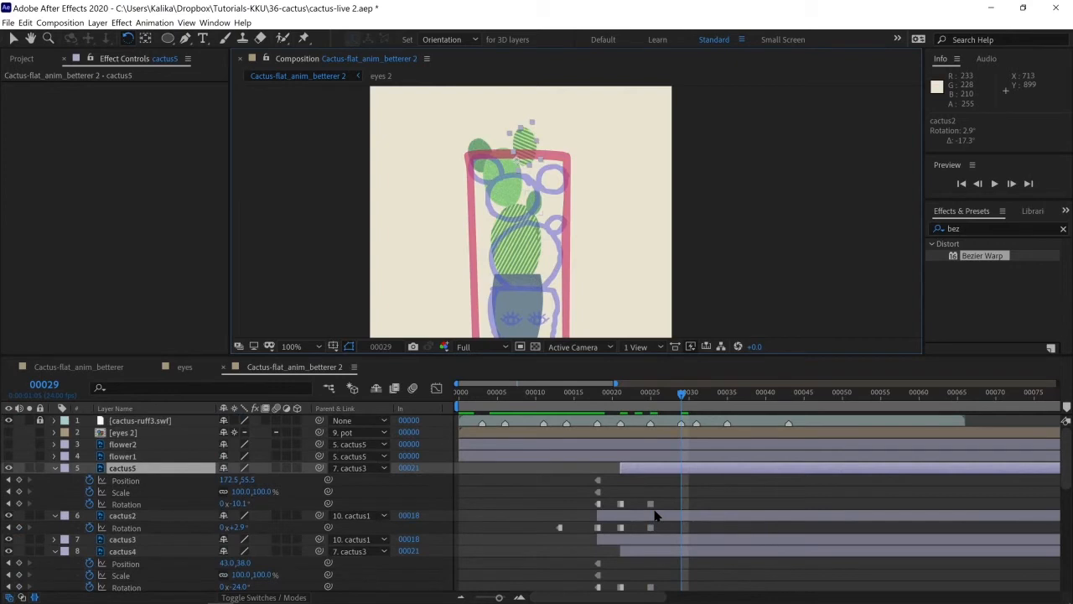
key("k")
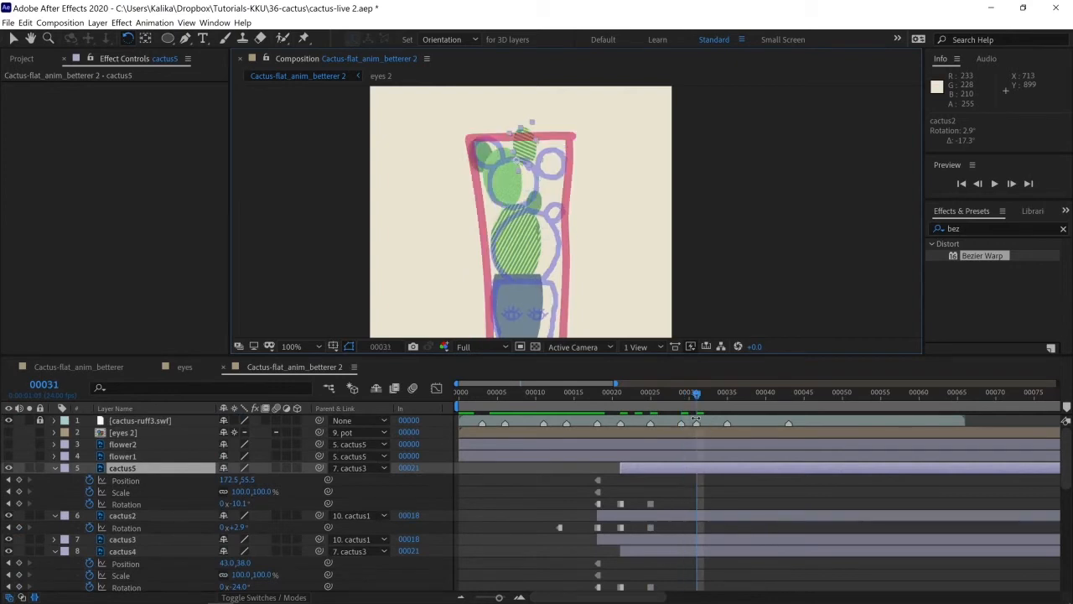
key("k")
key("j")
key("j")
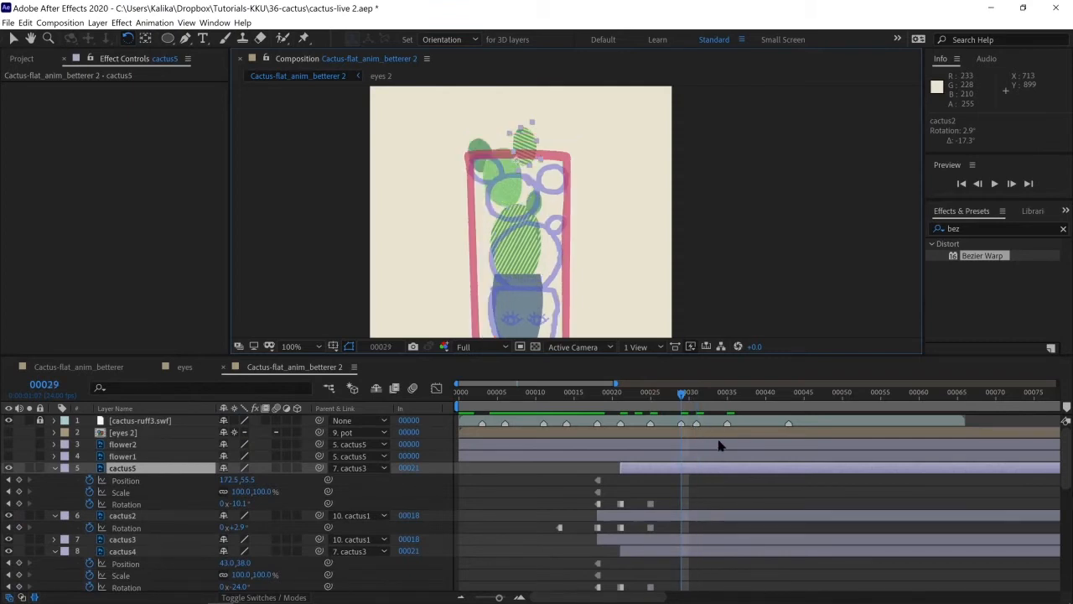
scroll(120, 542, "down", 5)
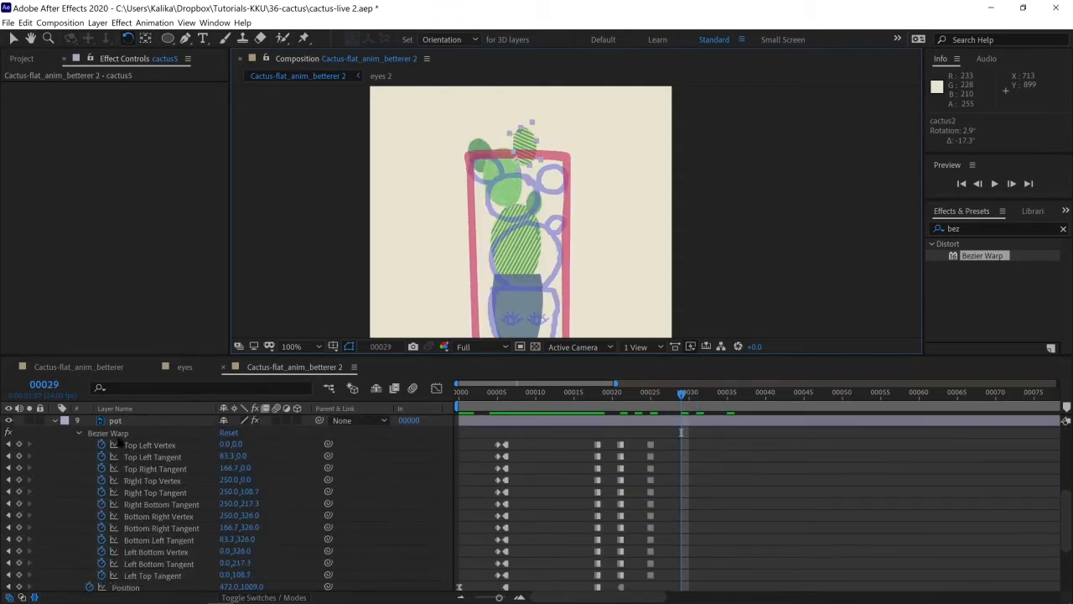
left_click(114, 423)
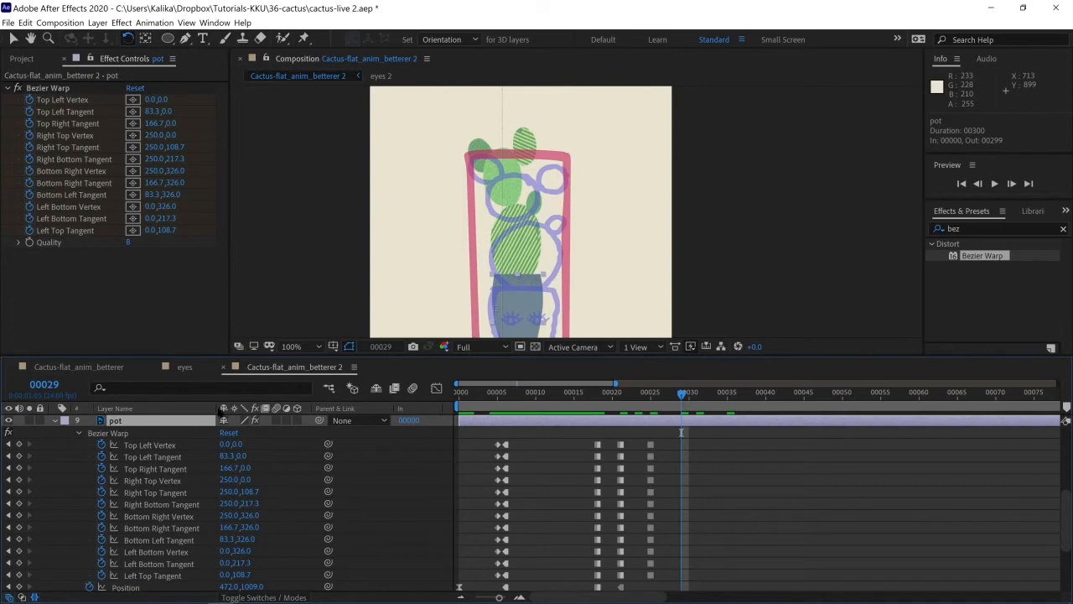
left_click(228, 432)
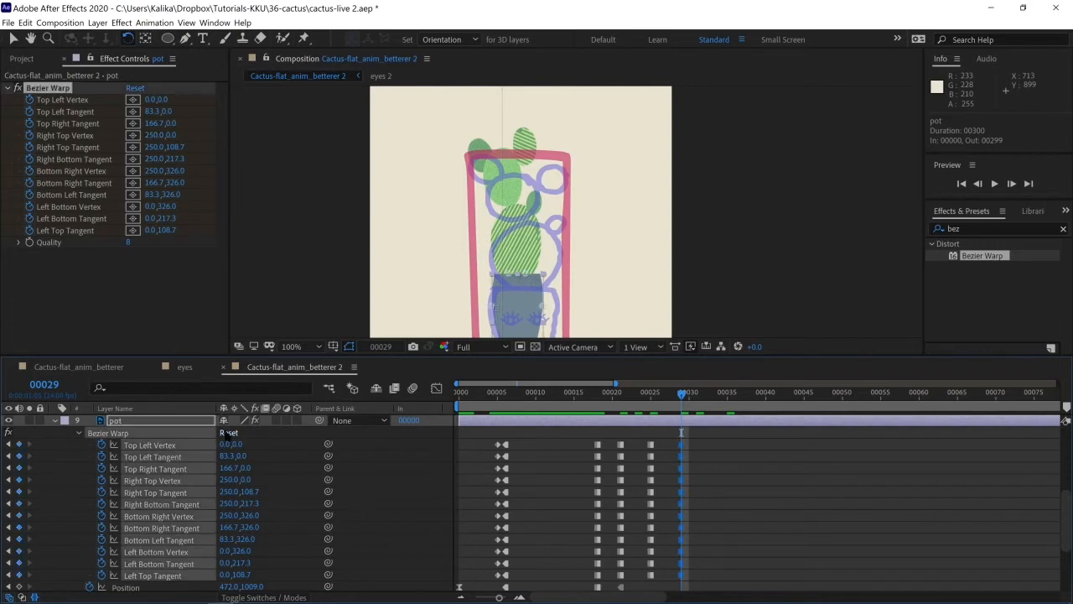
Step: Set the pot's scale to 100, 100% at frame 29
scroll(165, 562, "down", 2)
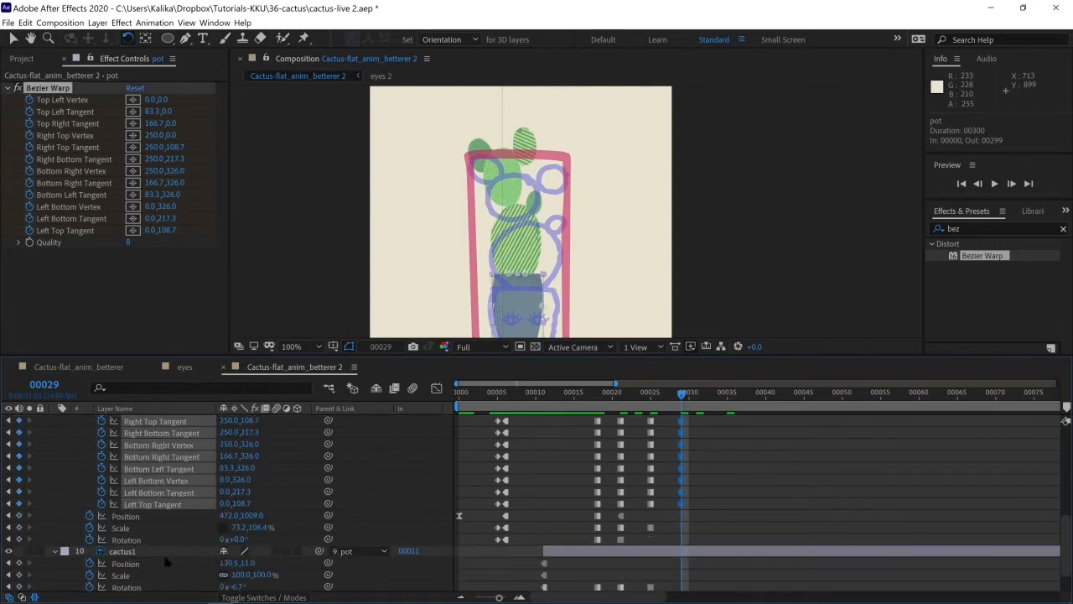
left_click(128, 527)
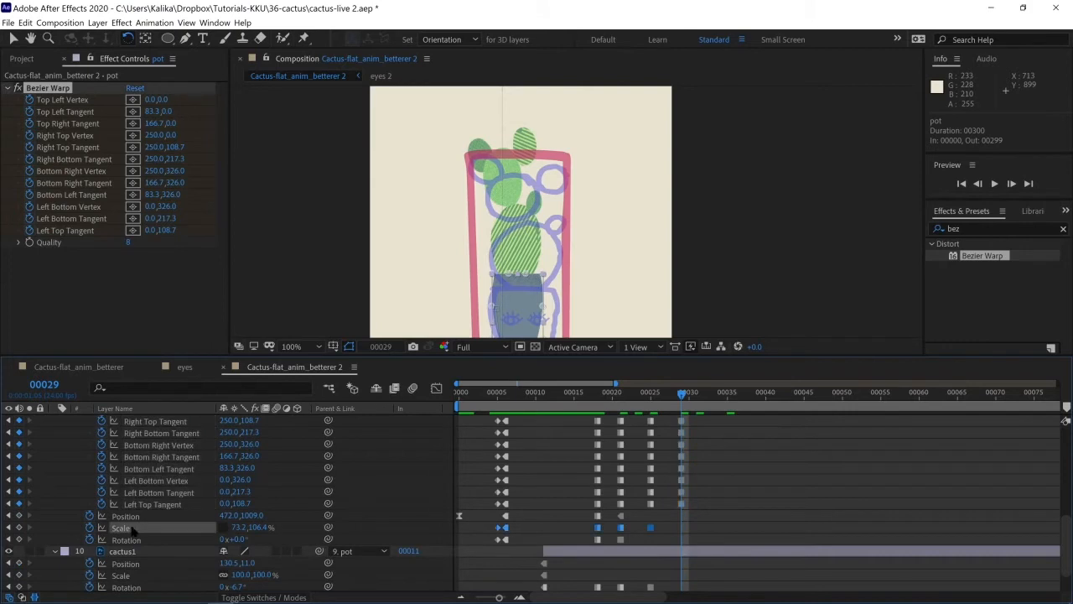
left_click(239, 528)
type("100")
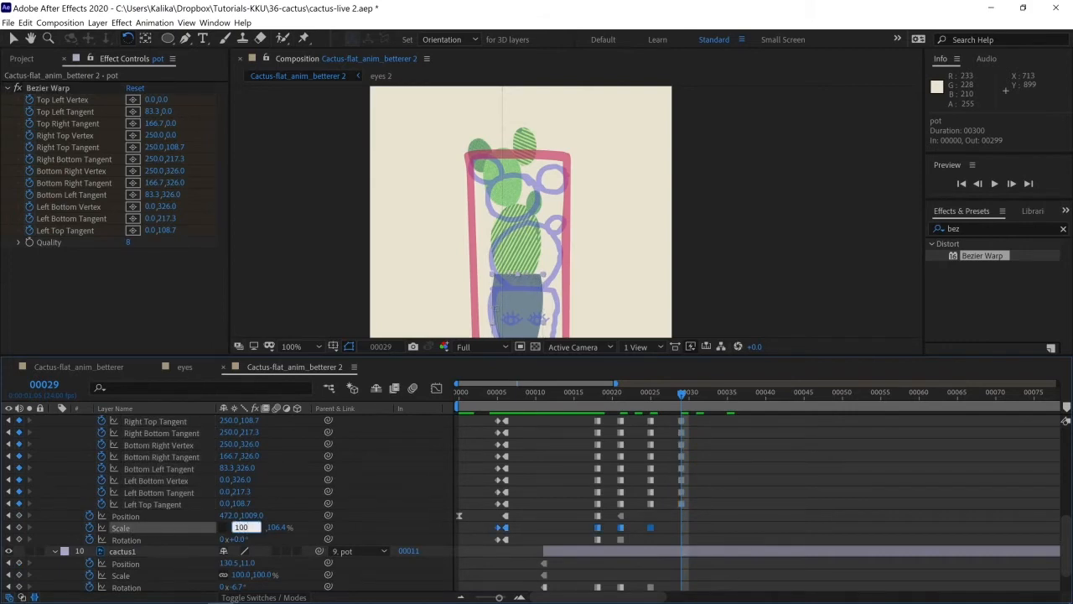
key("Tab")
key("Return")
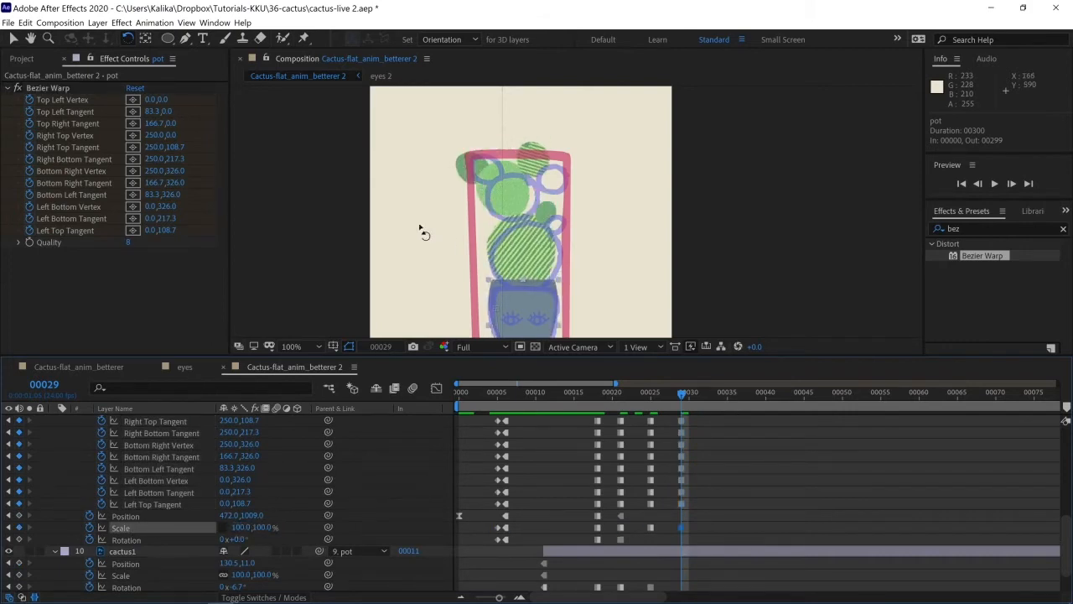
key("h")
left_click_drag(579, 282, 565, 243)
key("w")
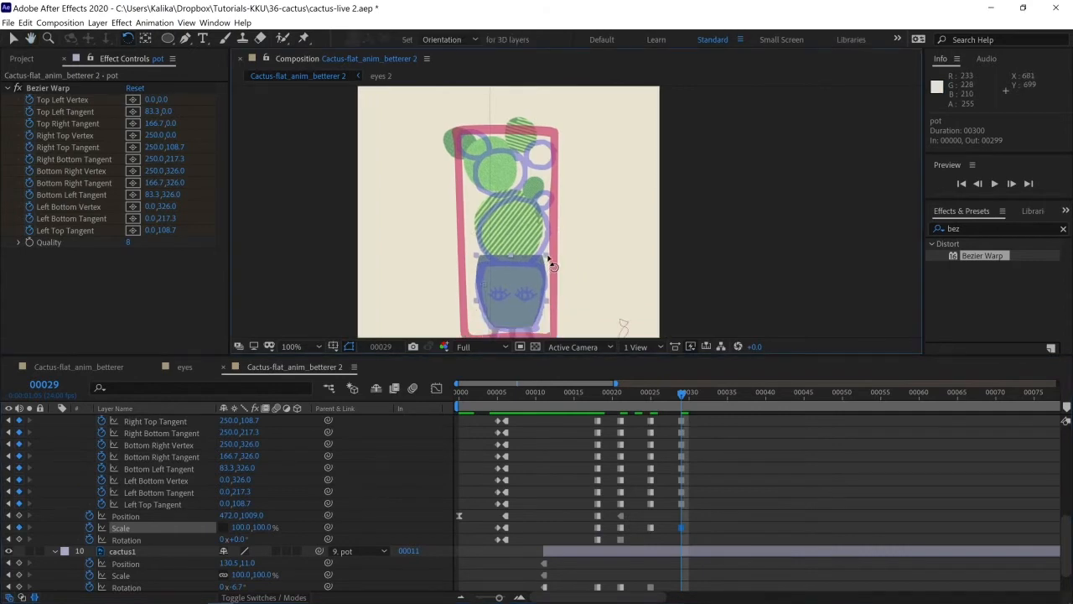
left_click(14, 39)
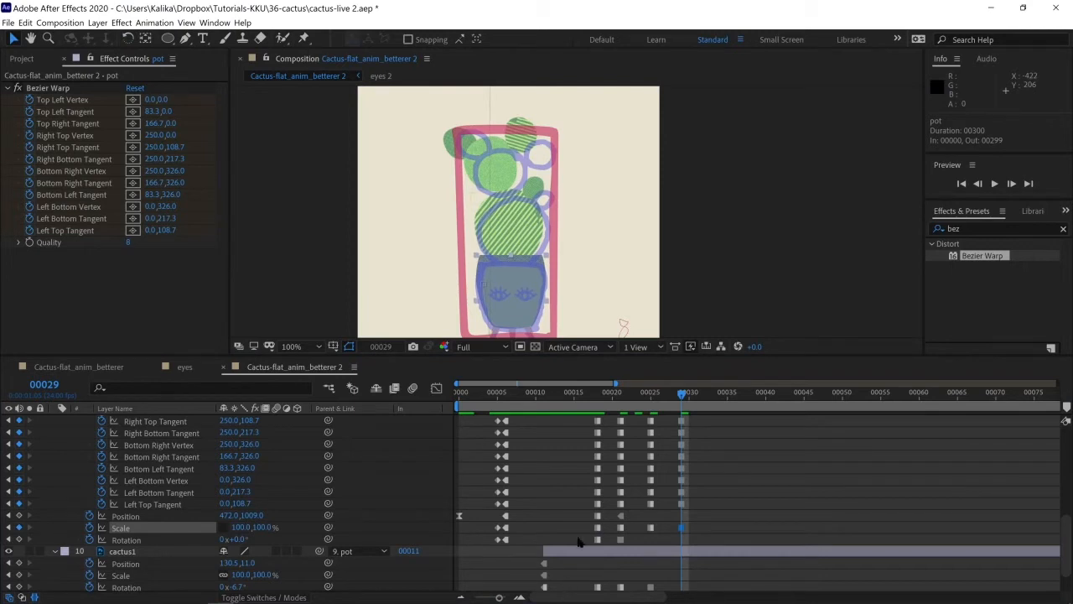
Step: Squash the pot at frame 29 to a scale of about 103.5, 90.7% to match the sketch
left_click(548, 255)
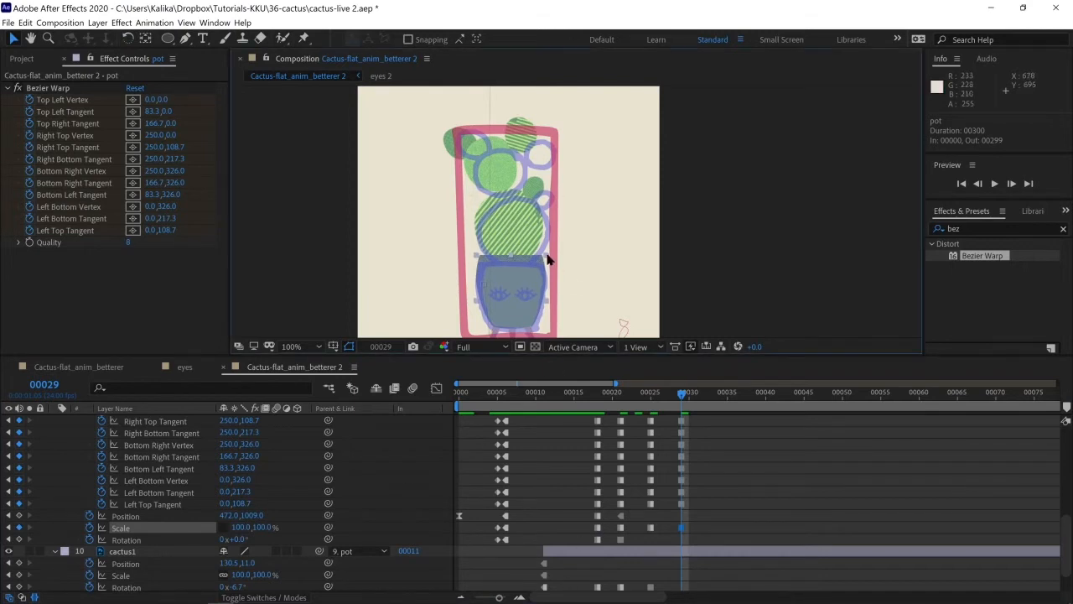
left_click_drag(547, 254, 551, 266)
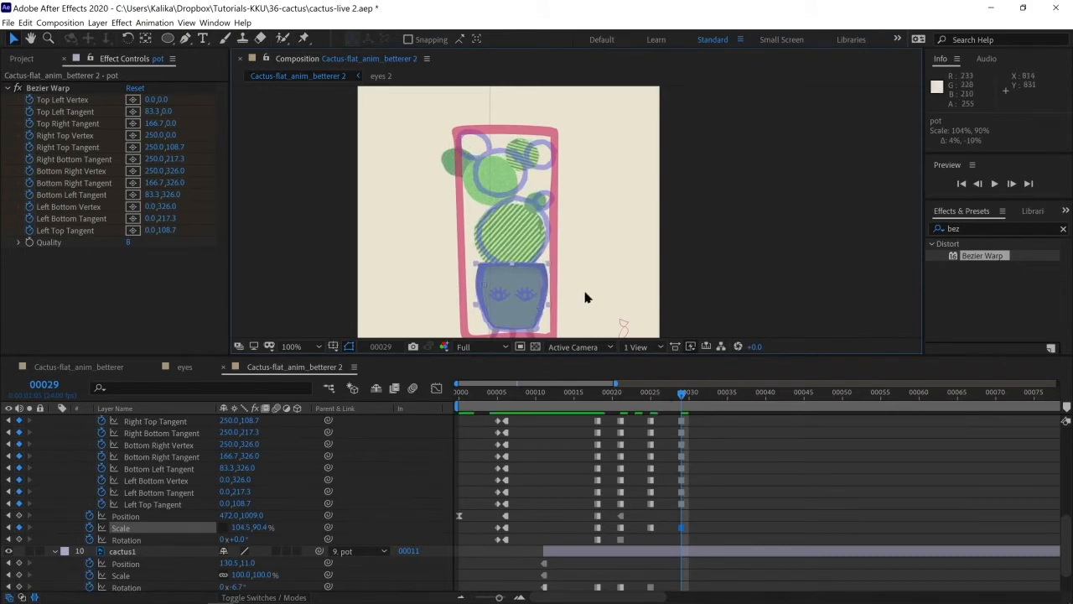
left_click_drag(546, 267, 545, 269)
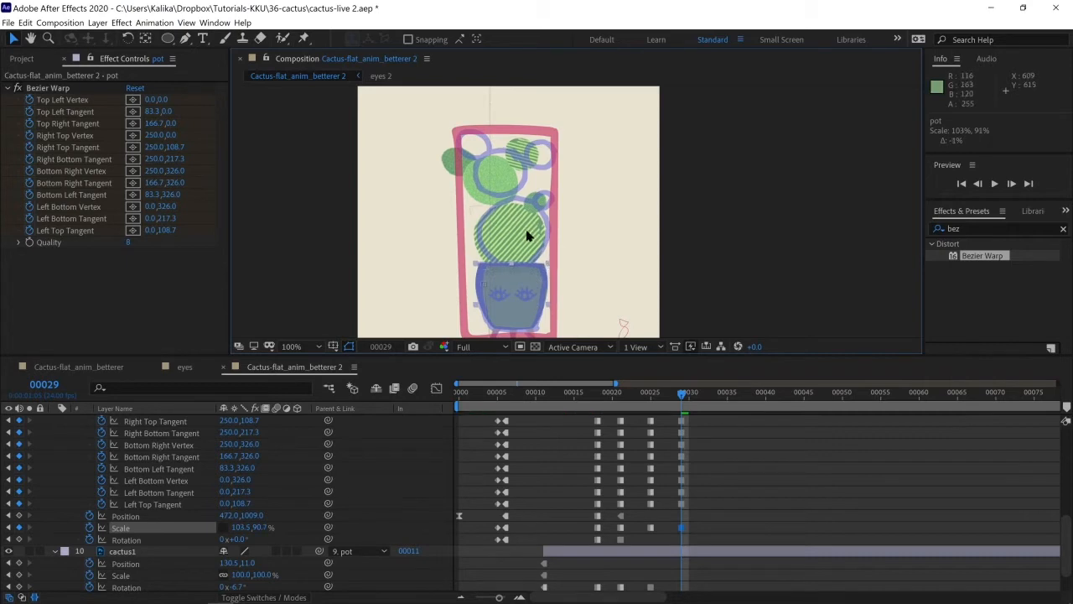
Step: Rotate cactus1 to about 0° and cactus3 to about 3.1° at frame 29
left_click(528, 238)
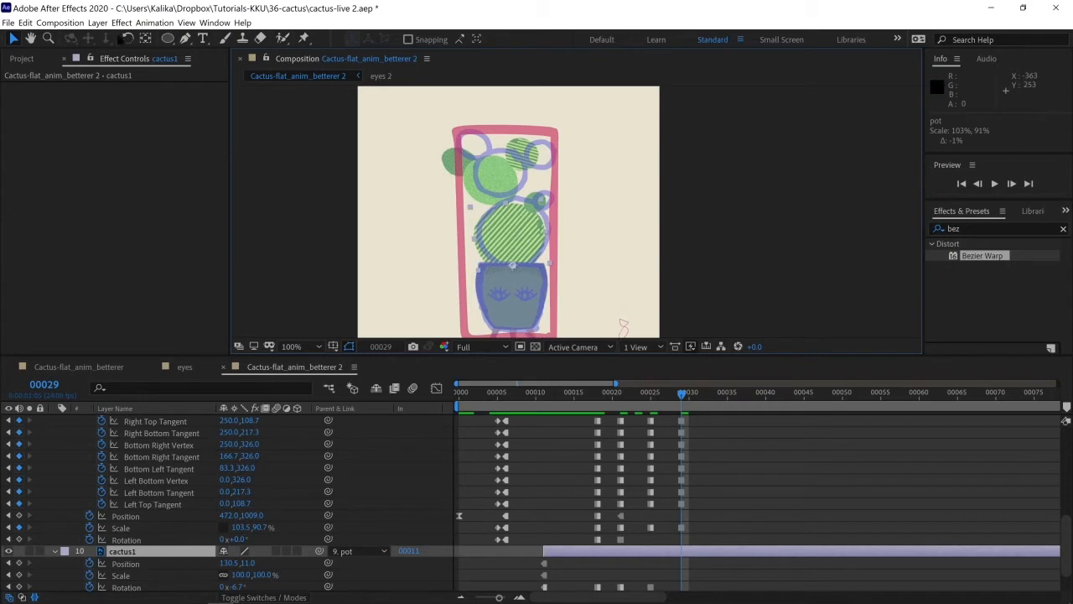
left_click(127, 38)
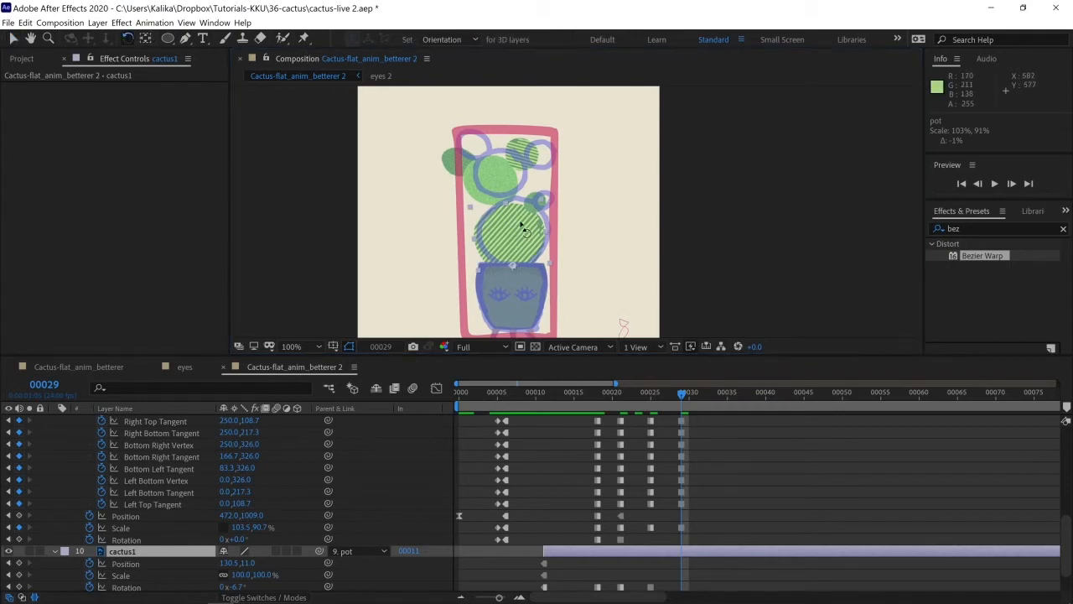
left_click_drag(521, 223, 525, 225)
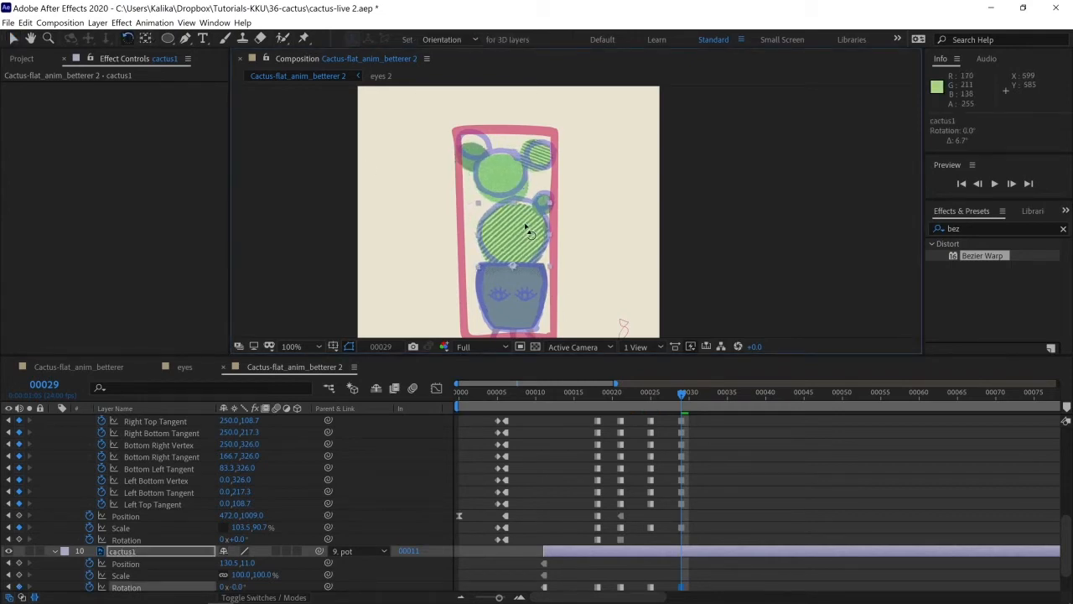
left_click(509, 178)
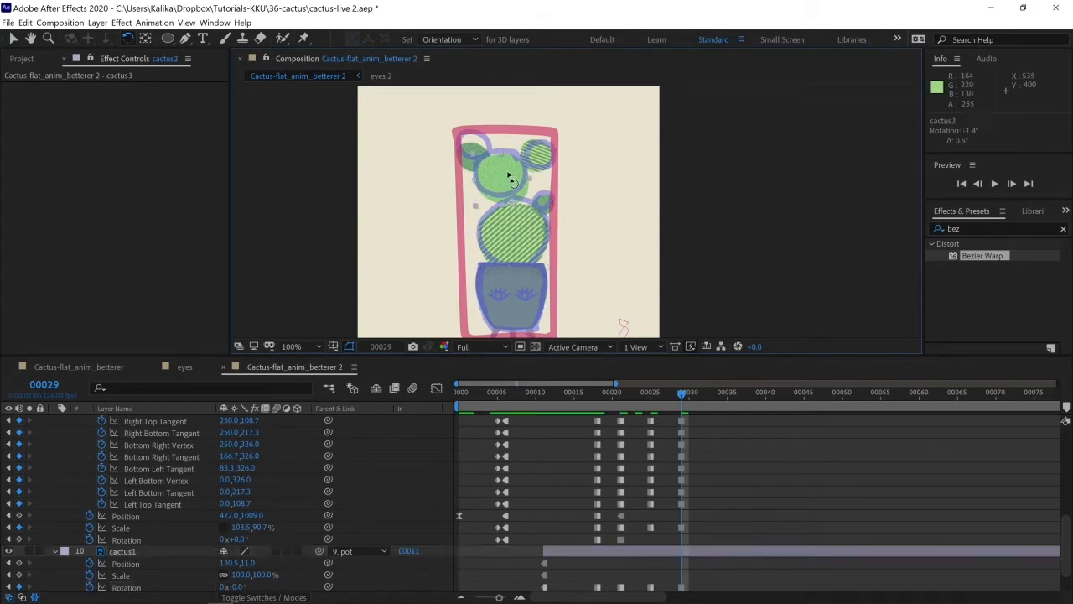
left_click_drag(509, 178, 491, 156)
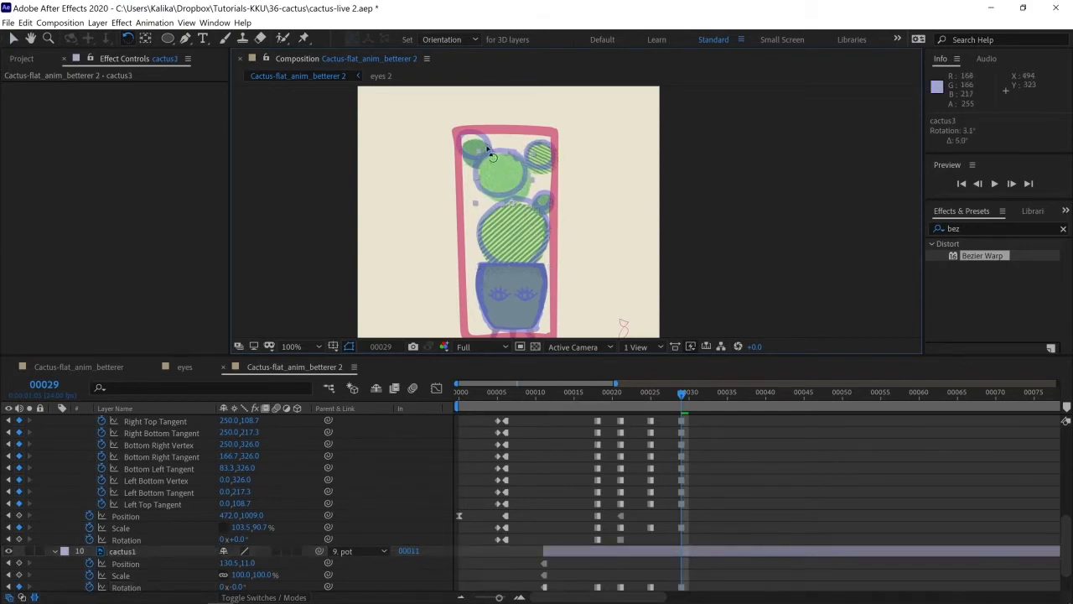
Step: Rotate cactus4 to about -33.8° and cactus5 to about 9.3° at frame 29
left_click(472, 151)
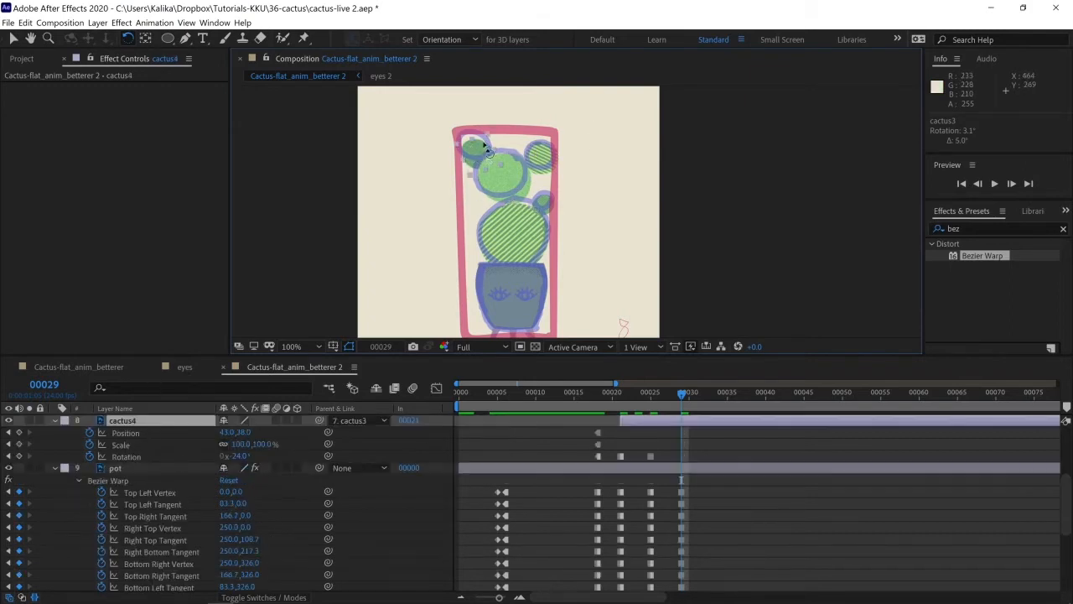
left_click_drag(476, 152, 474, 157)
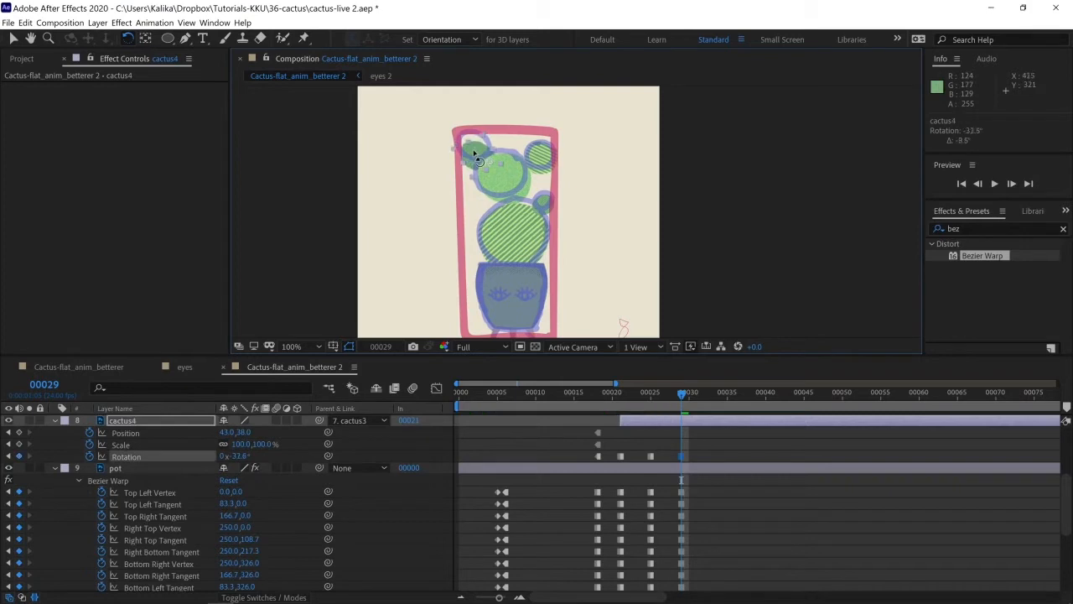
left_click(549, 161)
left_click_drag(549, 161, 550, 161)
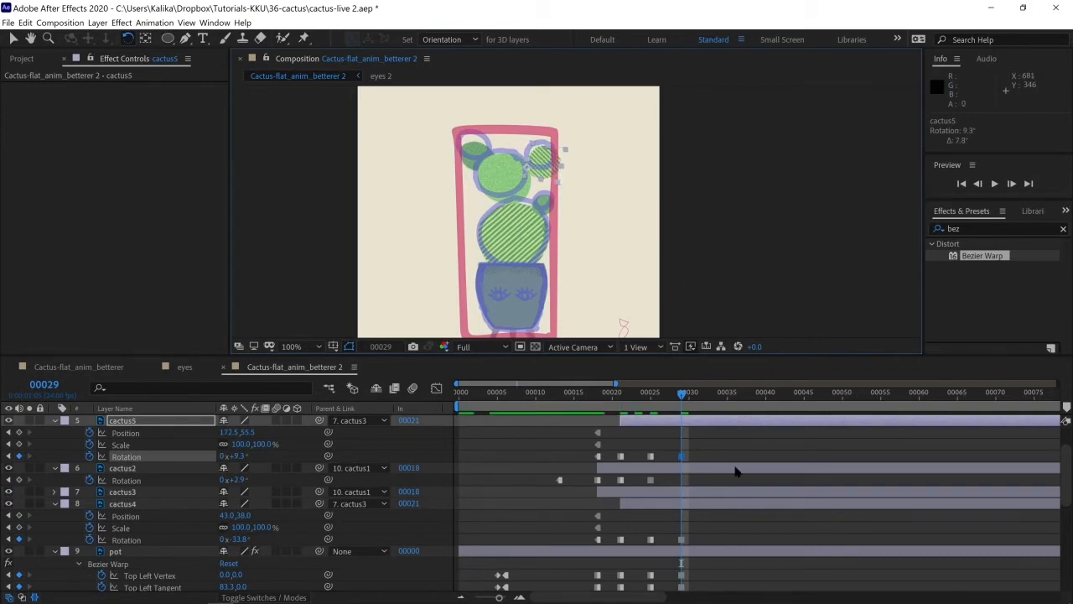
Step: Set the pot's scale to 100, 100% and reset its Bezier Warp at frame 31
scroll(736, 471, "up", 2)
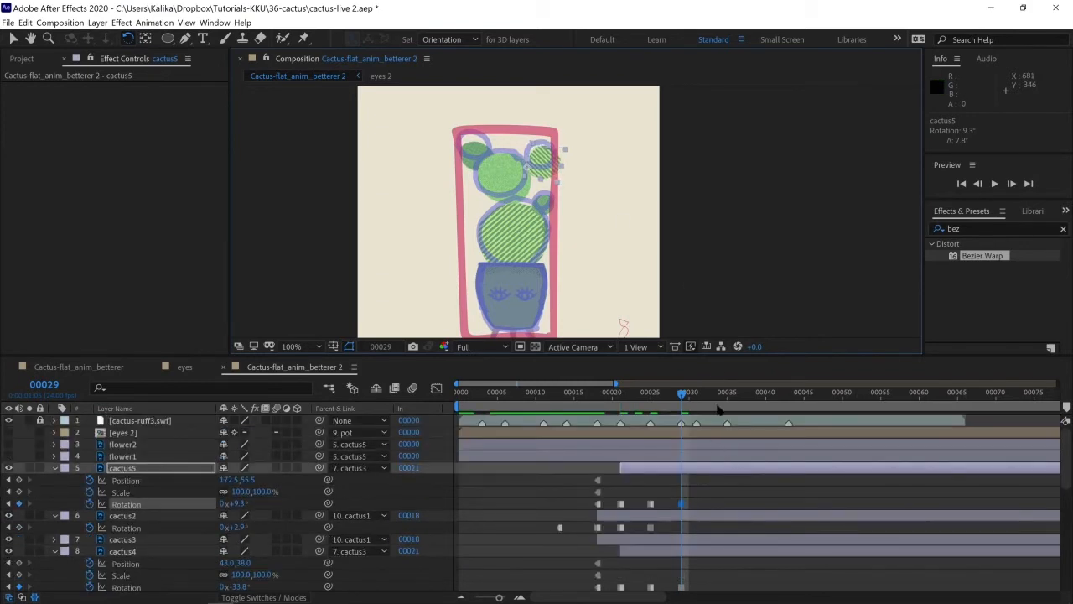
key("Page_Down")
key("Page_Down")
scroll(684, 470, "down", 8)
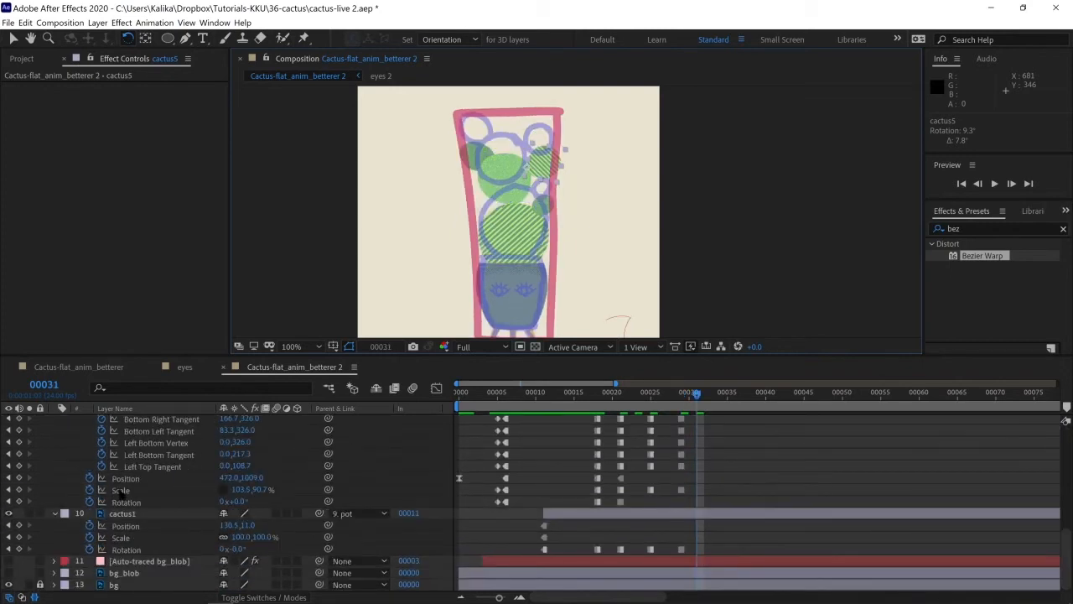
left_click(120, 491)
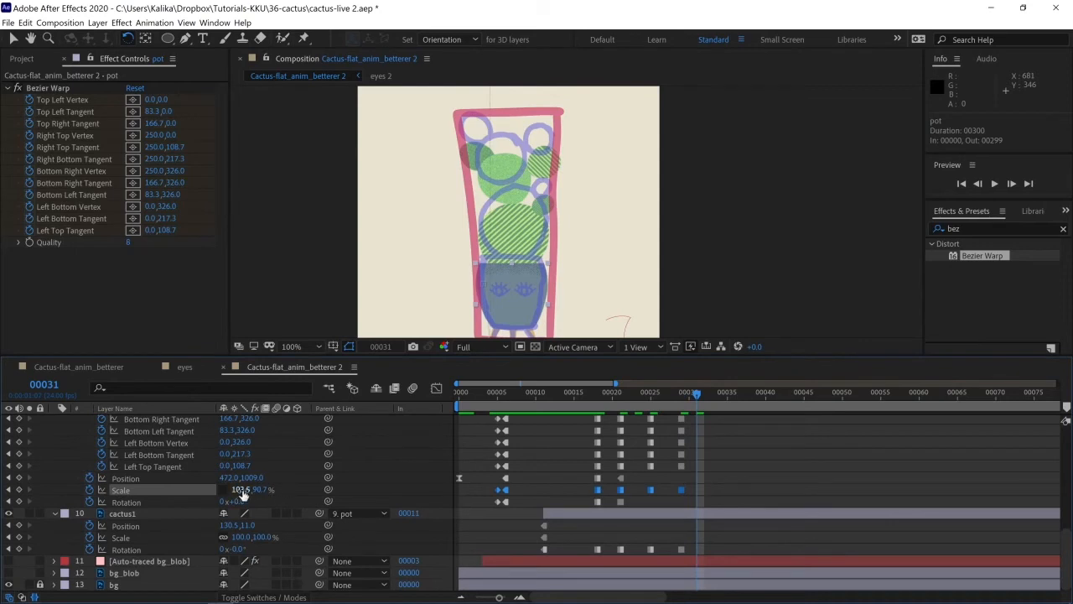
left_click(241, 489)
type("100")
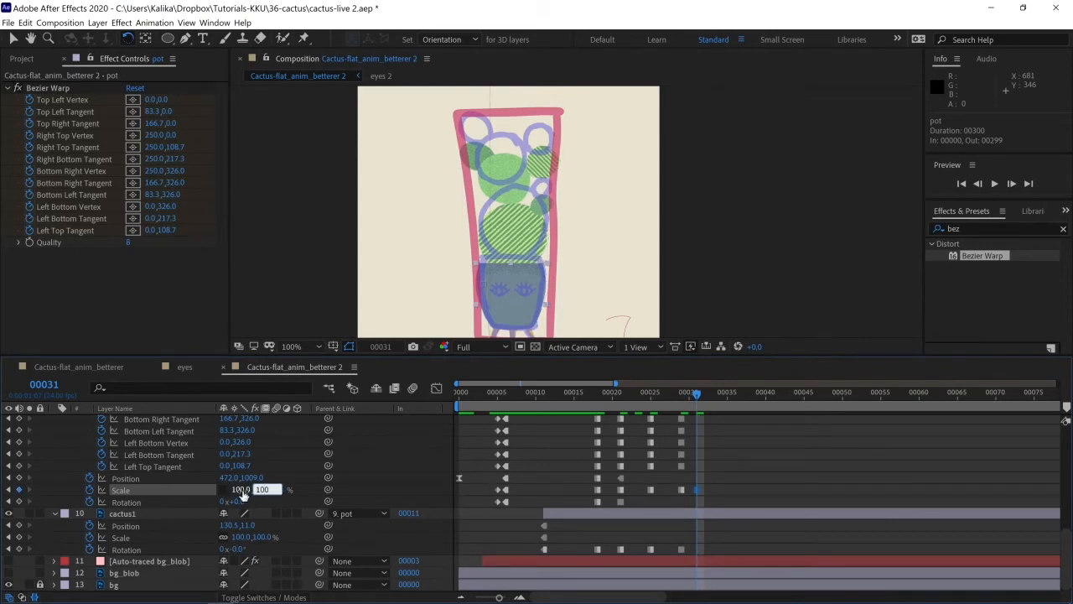
key("Return")
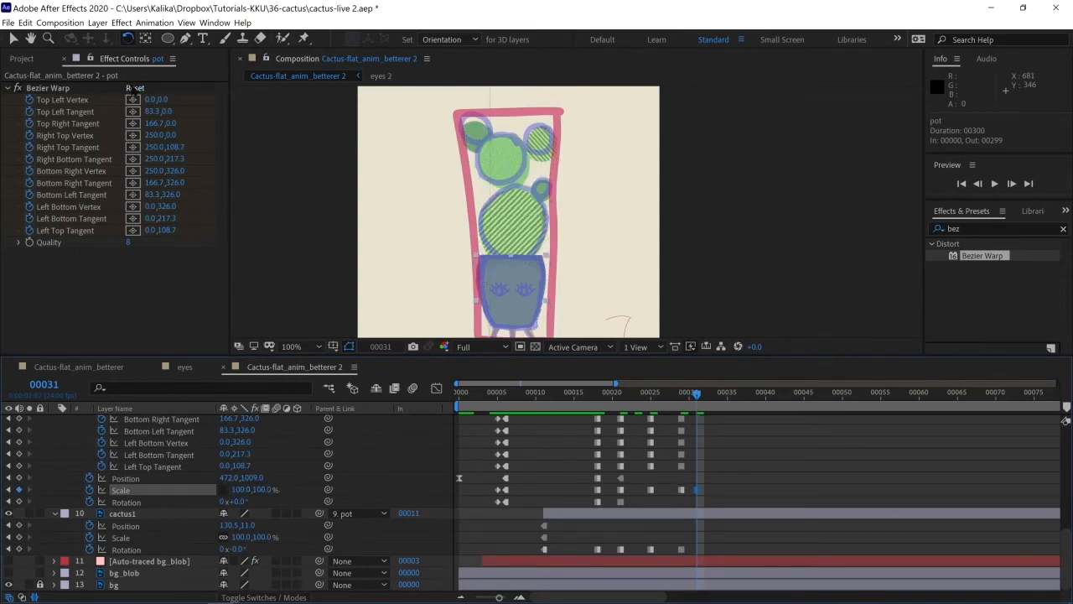
left_click(132, 89)
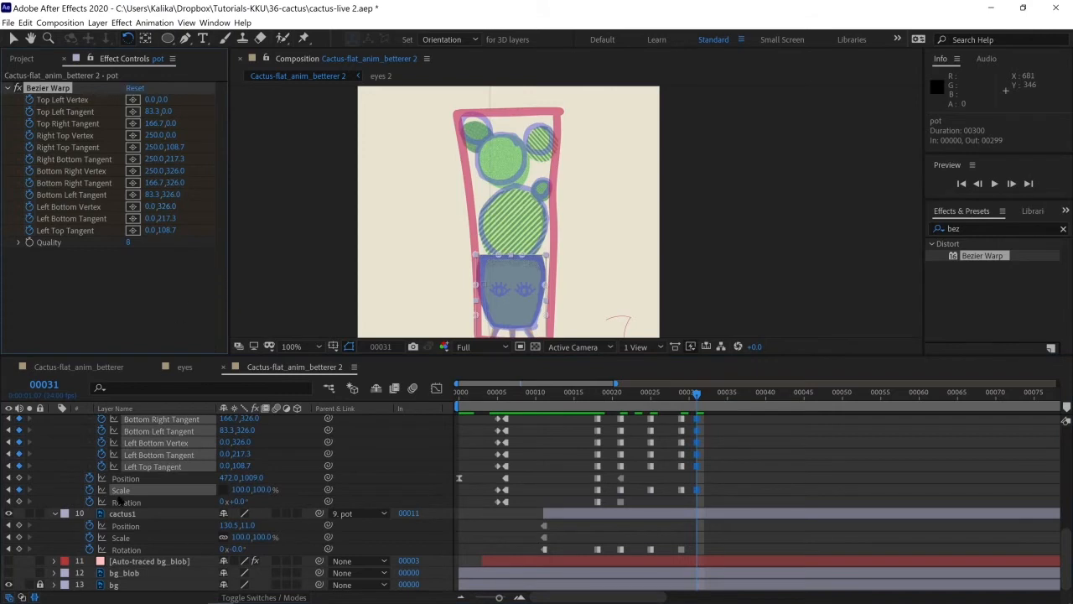
Step: Set cactus1's rotation to 0° at frame 31
left_click(130, 513)
left_click(242, 549)
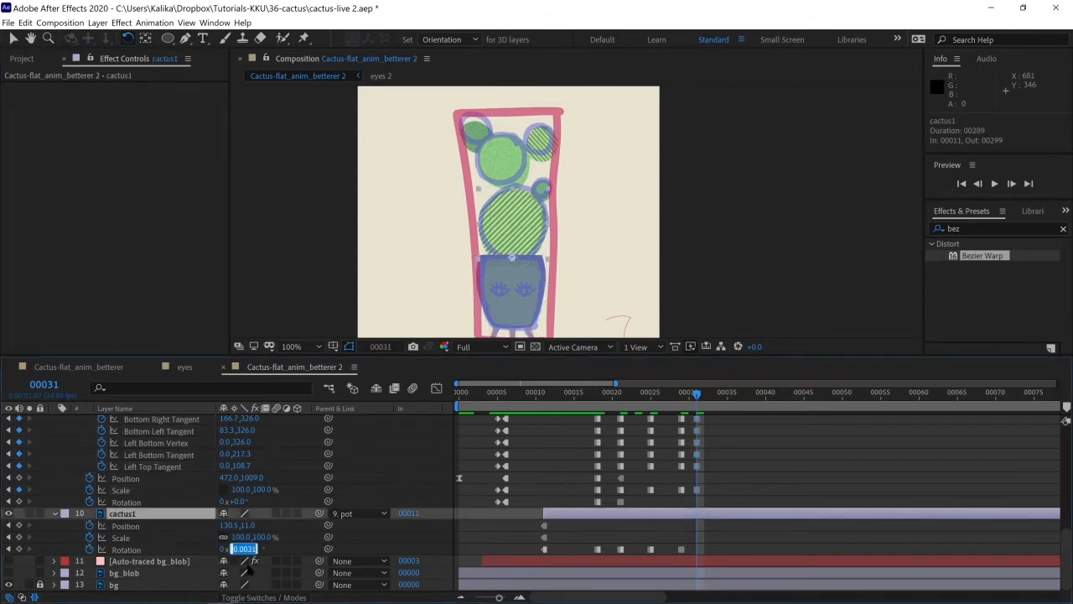
type("0")
key("Return")
scroll(147, 548, "up", 5)
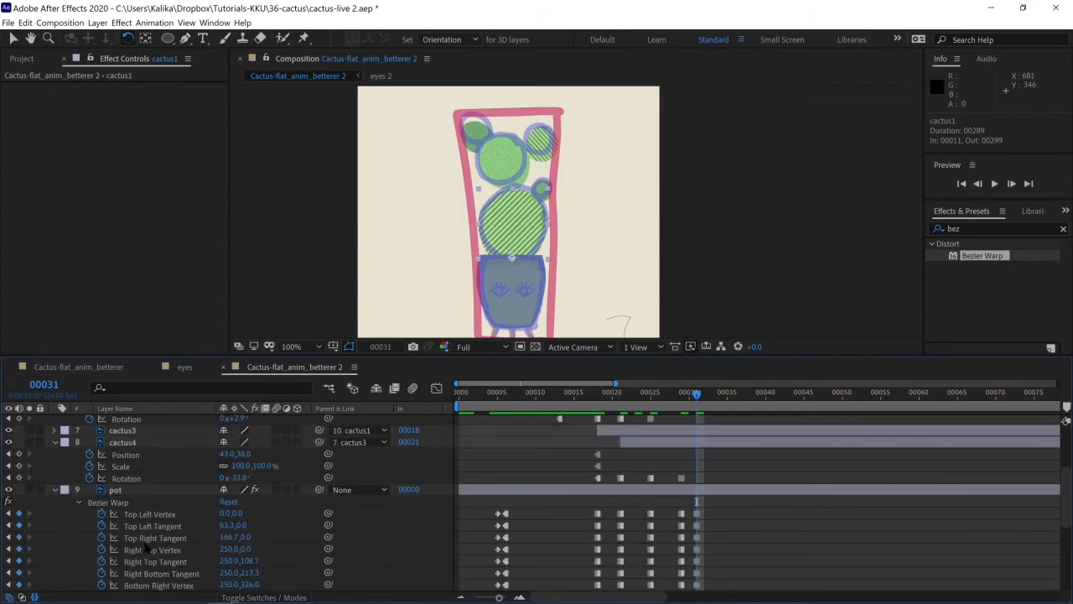
Step: Set the cactus4 layer's rotation to 0° at frame 31
left_click(120, 442)
left_click(237, 477)
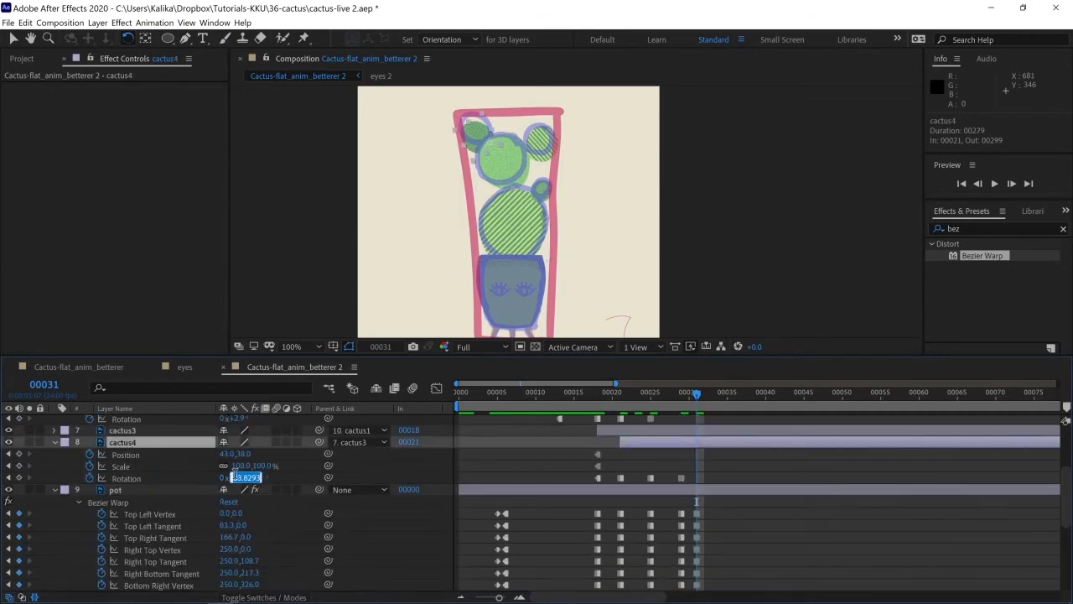
type("0")
key("Return")
Step: Set the rotation of the cactus5, cactus2 and cactus3 layers together to 0° at frame 31
left_click(122, 430)
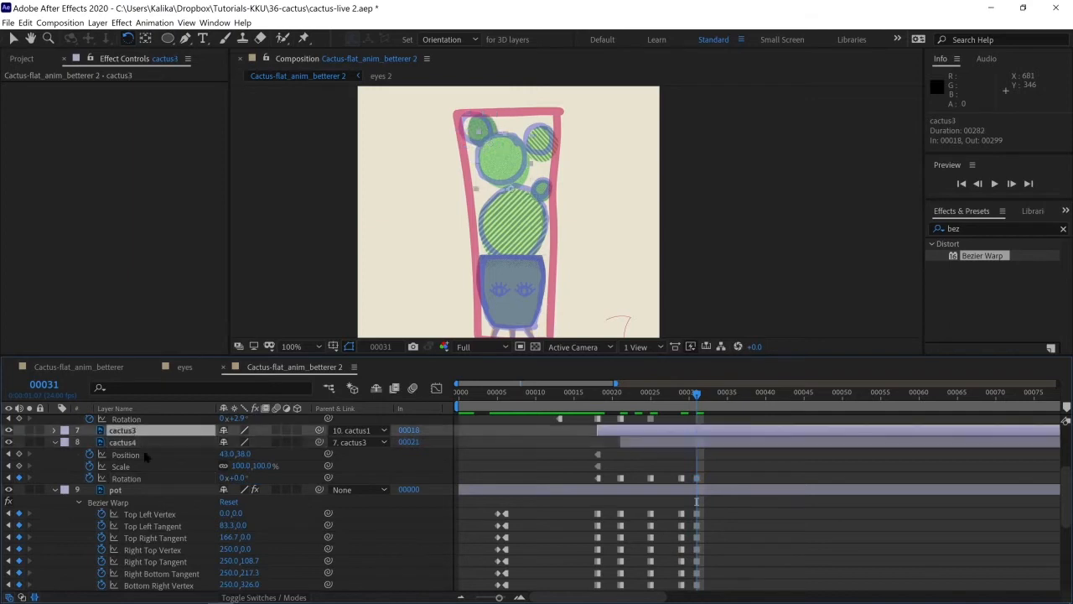
scroll(175, 518, "up", 2)
scroll(174, 518, "up", 3)
left_click(126, 466, "shift")
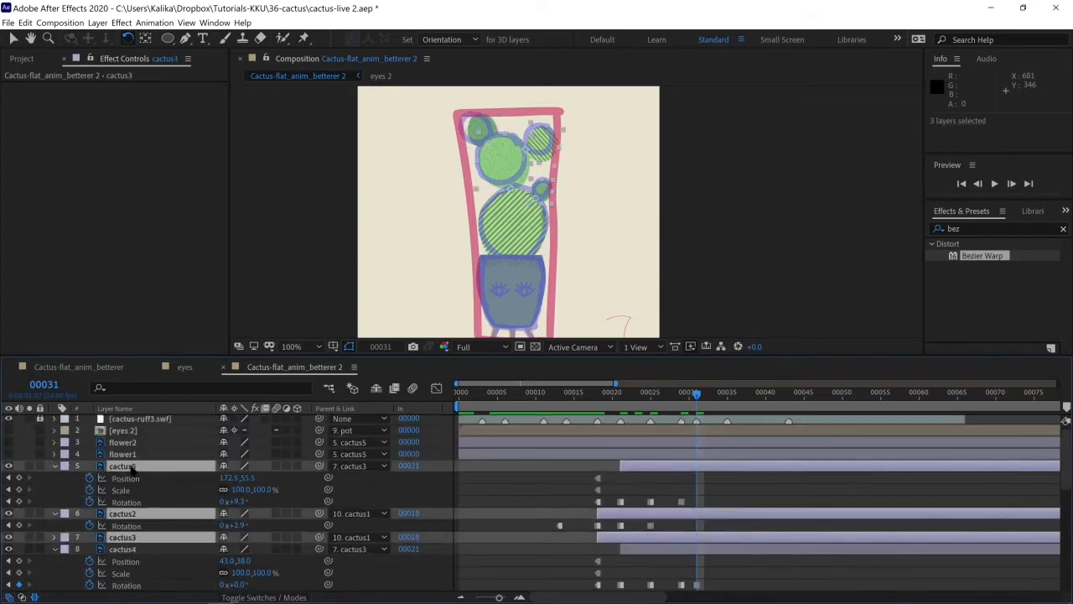
key("r")
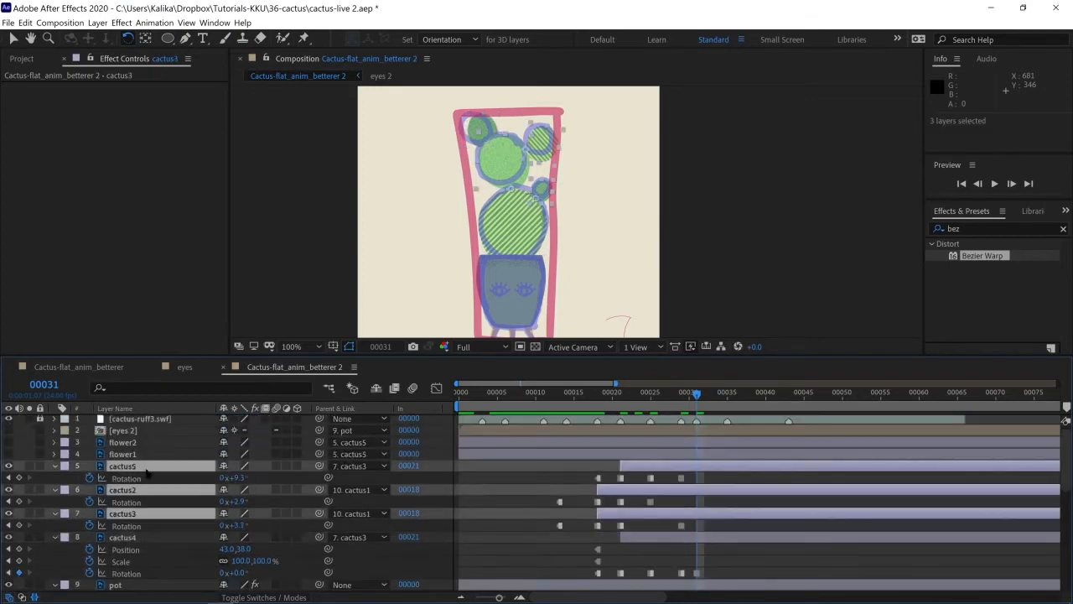
left_click(242, 477)
type("0")
key("Return")
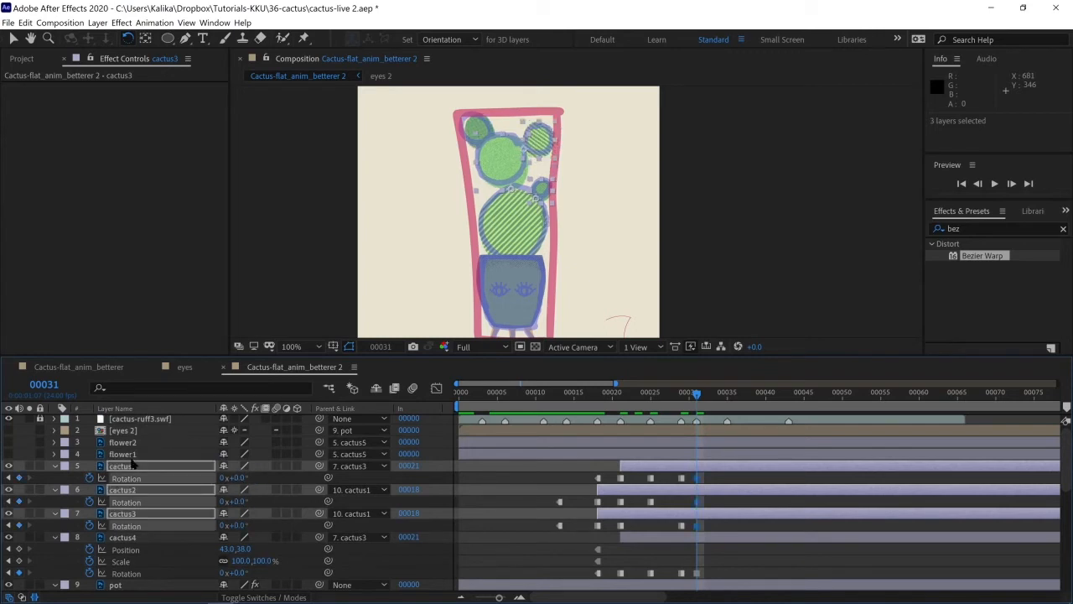
Step: Check the scale of the cactus2, cactus3 and cactus5 layers, reveal all their keyframed properties, and hide the cactus-ruff3.swf layer
key("s")
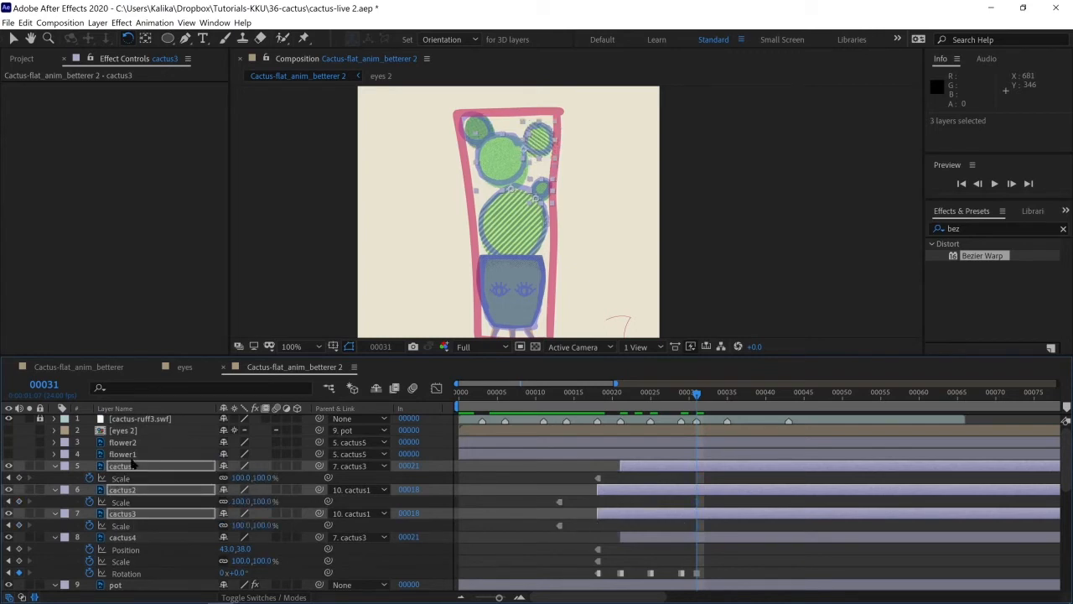
key("u")
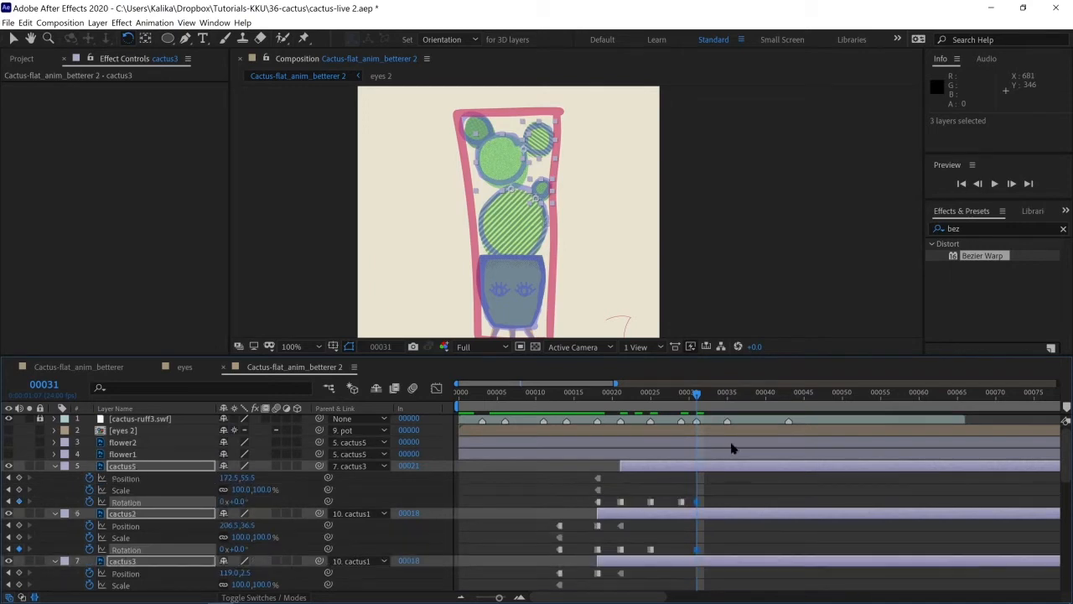
left_click(293, 495)
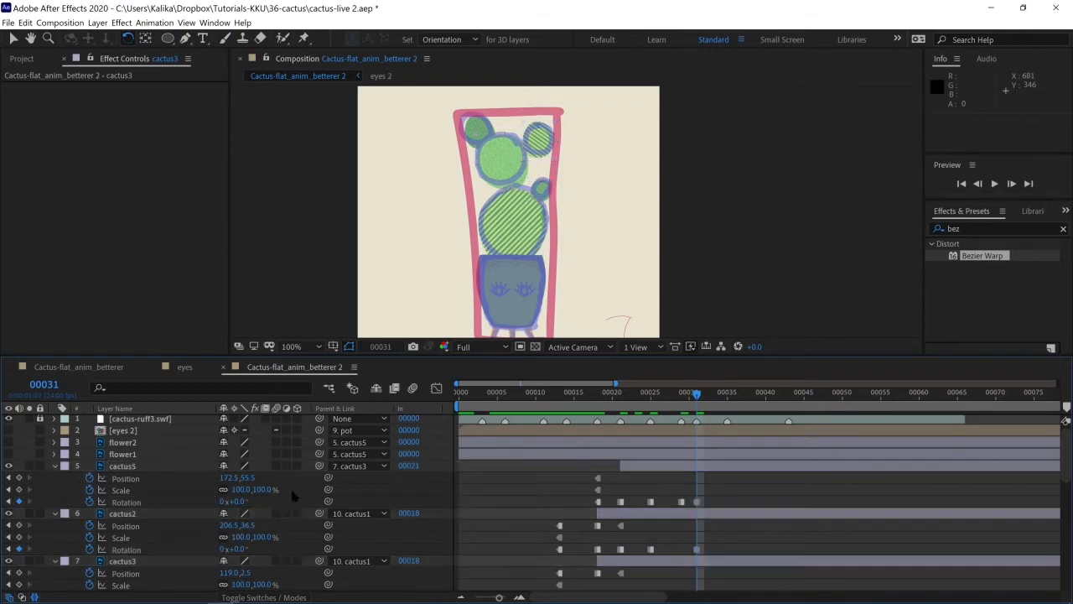
scroll(62, 493, "up", 1)
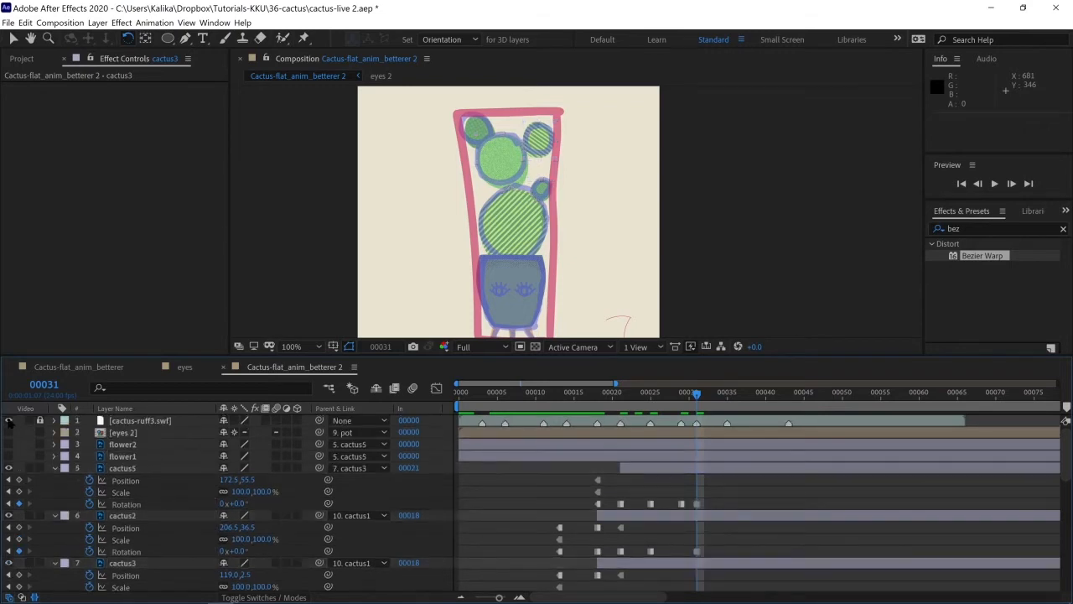
left_click(8, 420)
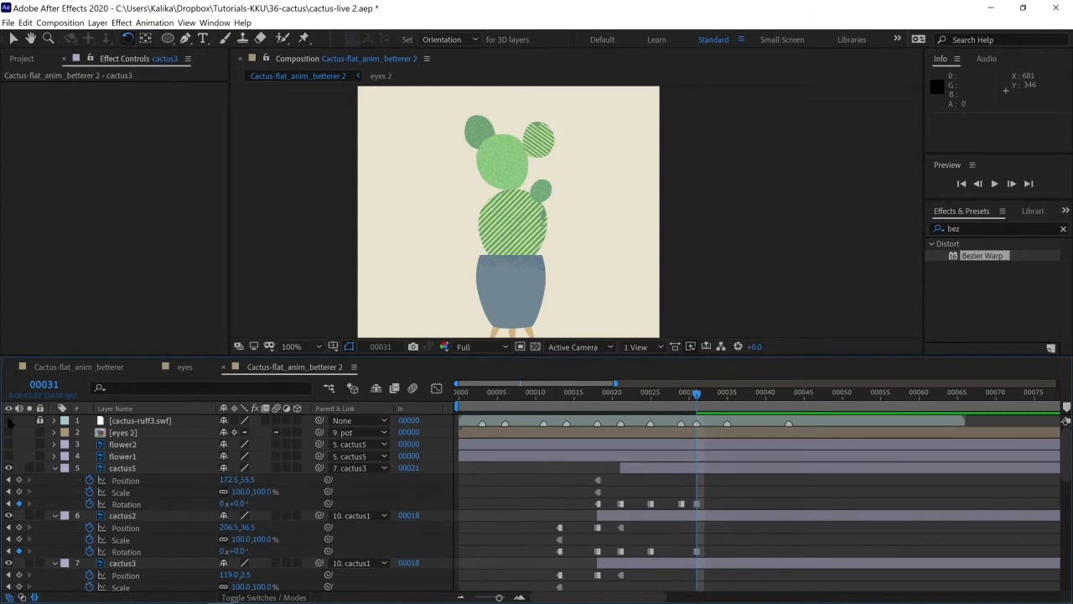
Step: Import Cactus-flat_anim_betterer.PSD from the 36-cactus folder as footage with merged layers
left_click(8, 22)
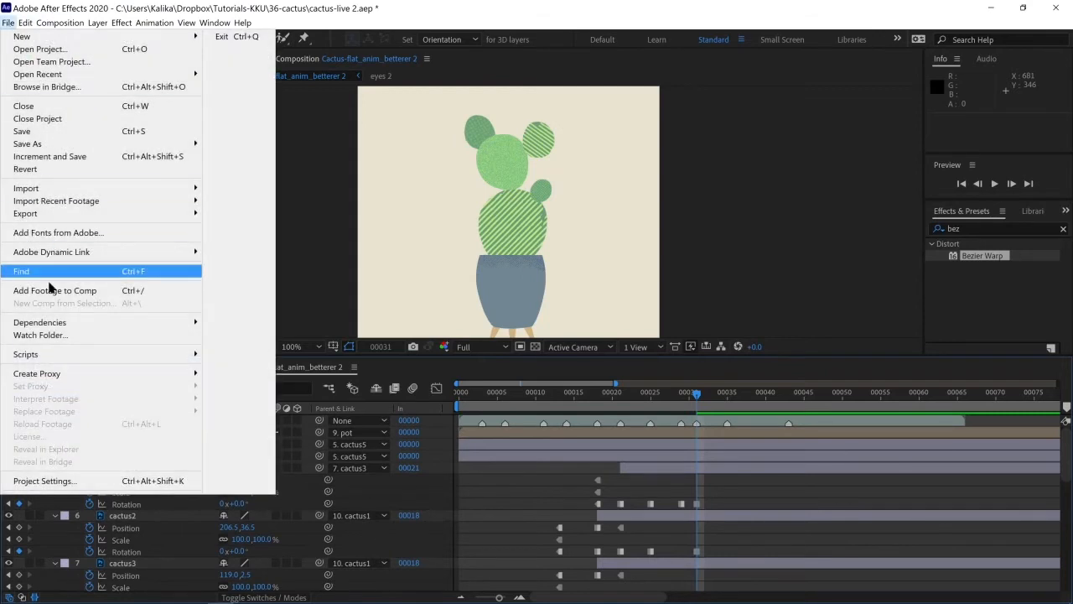
mouse_move(56, 189)
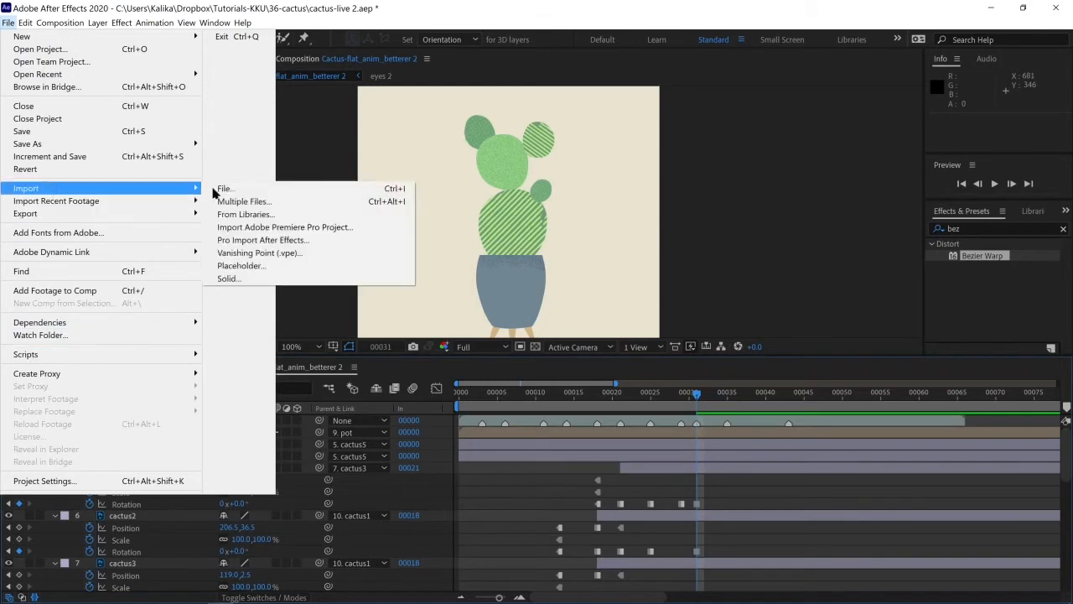
left_click(257, 189)
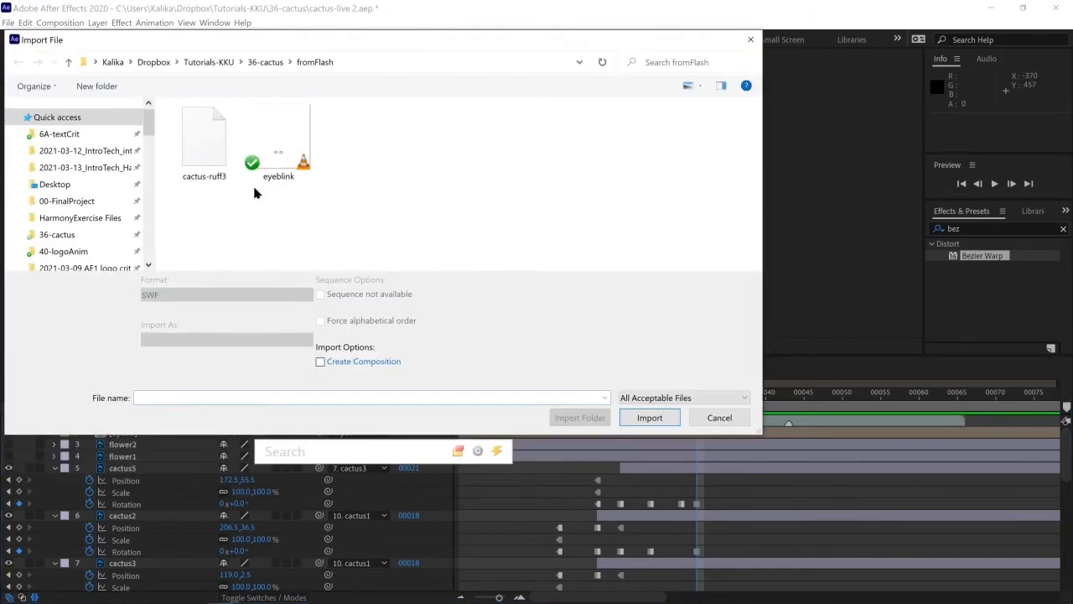
left_click(217, 144)
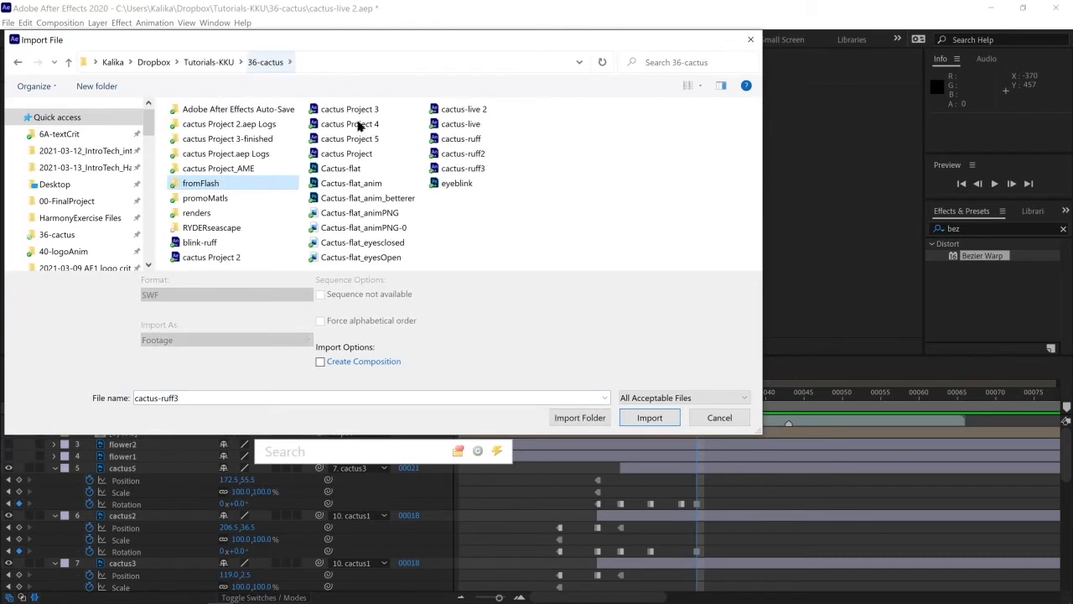
left_click(381, 198)
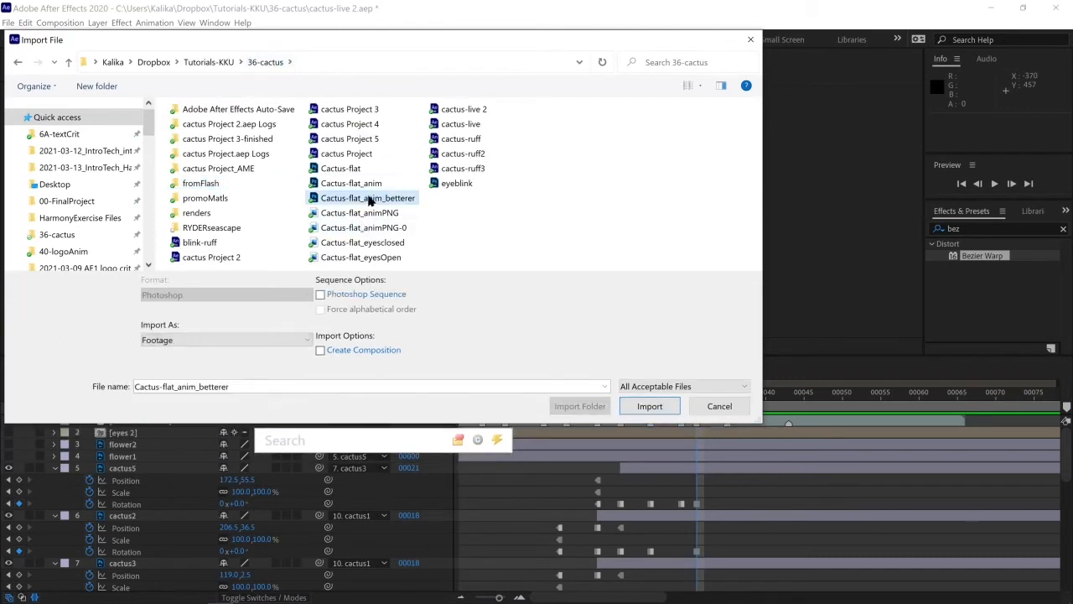
left_click(648, 407)
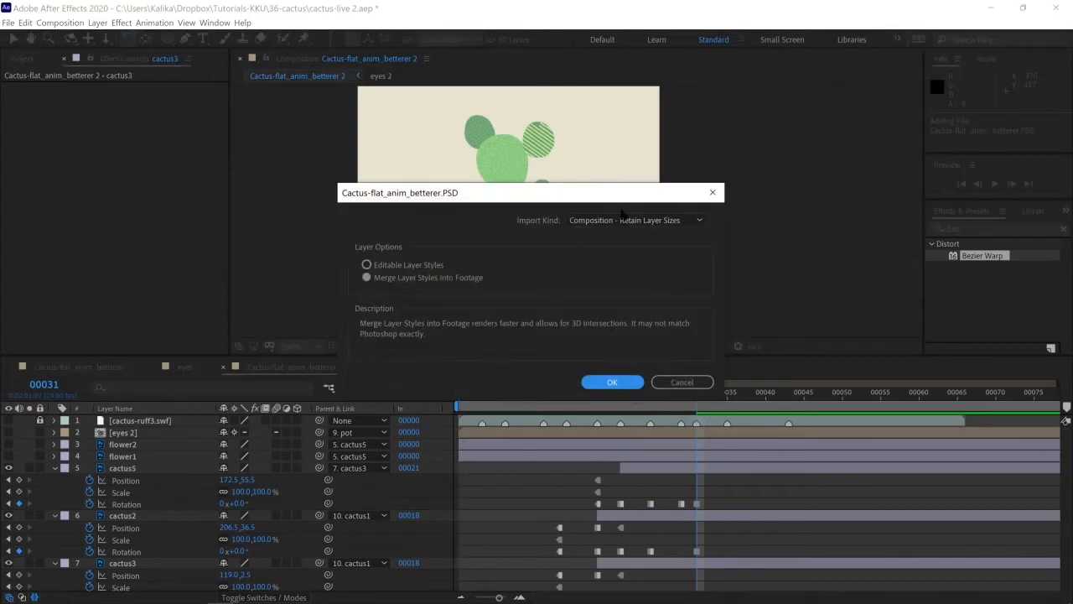
left_click(622, 216)
left_click(600, 233)
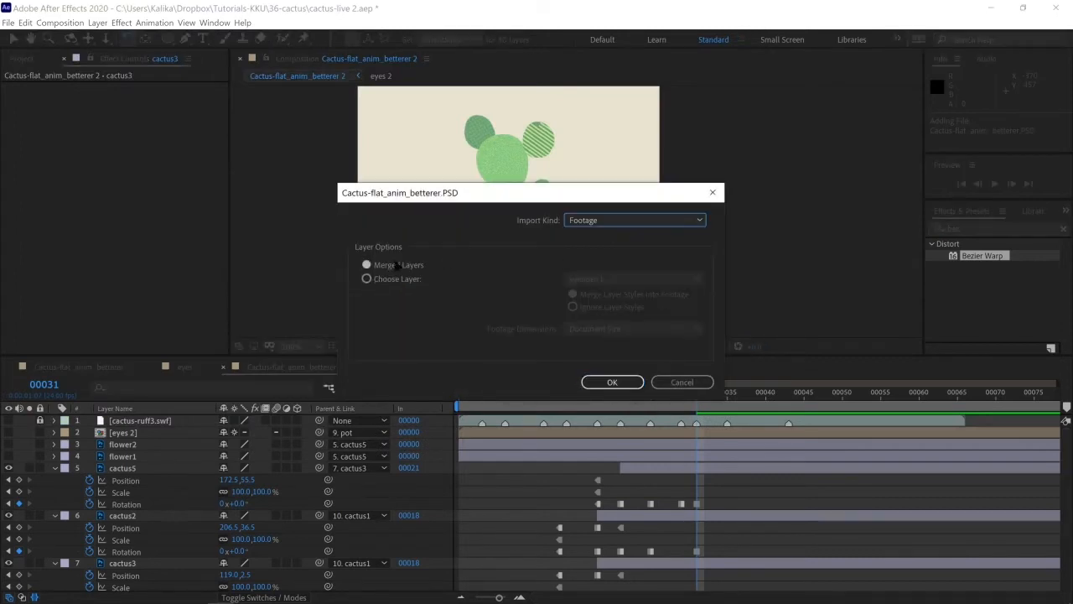
left_click(614, 220)
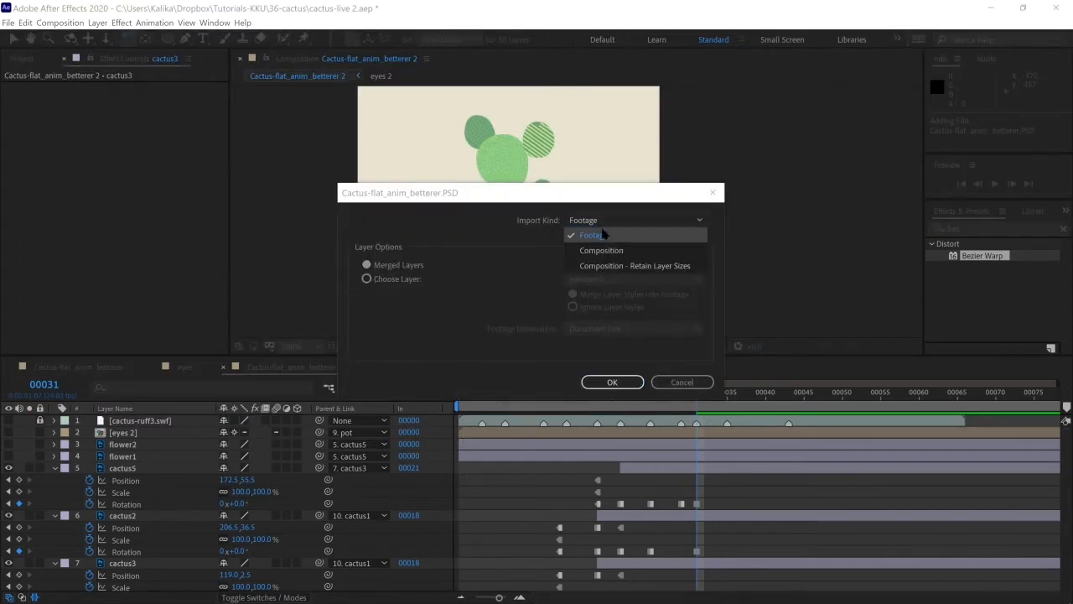
left_click(604, 234)
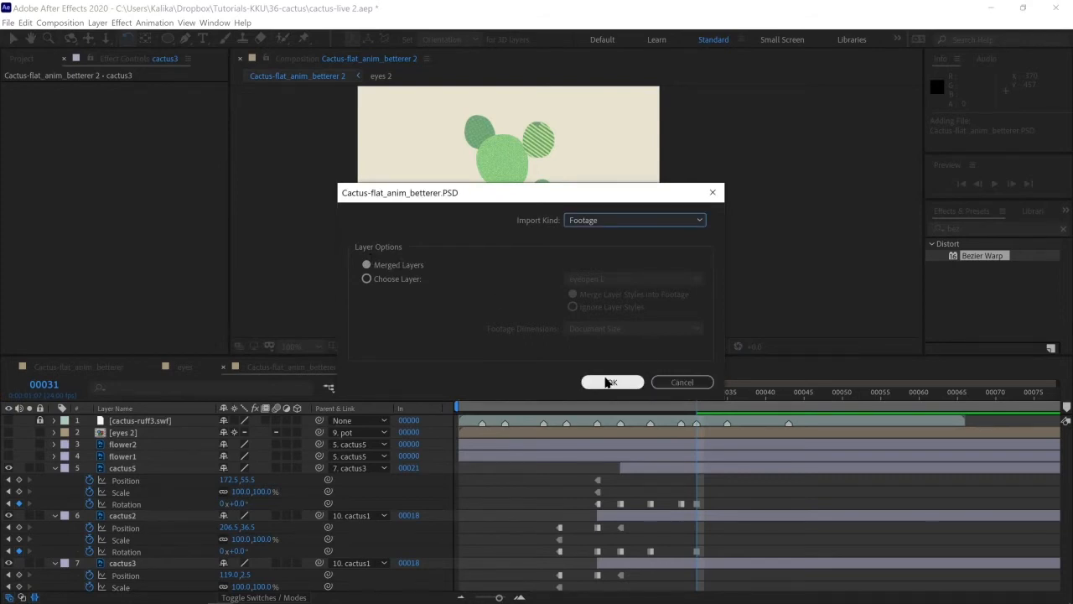
left_click(611, 382)
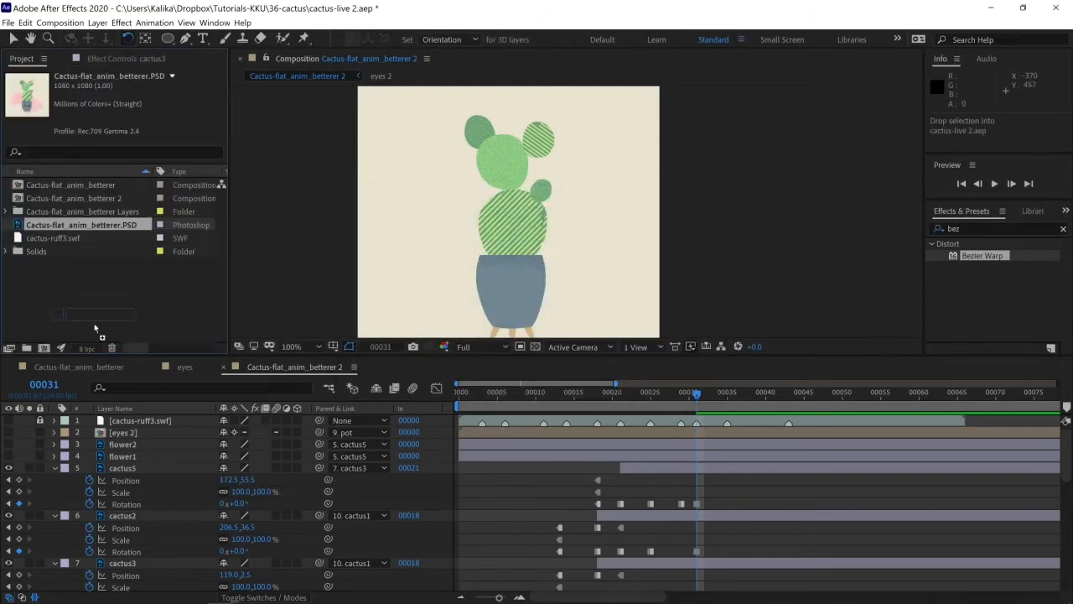
Step: Add the merged Cactus-flat_anim_betterer.PSD as the topmost layer, at 50% opacity and starting at frame 0
left_click_drag(105, 408, 107, 418)
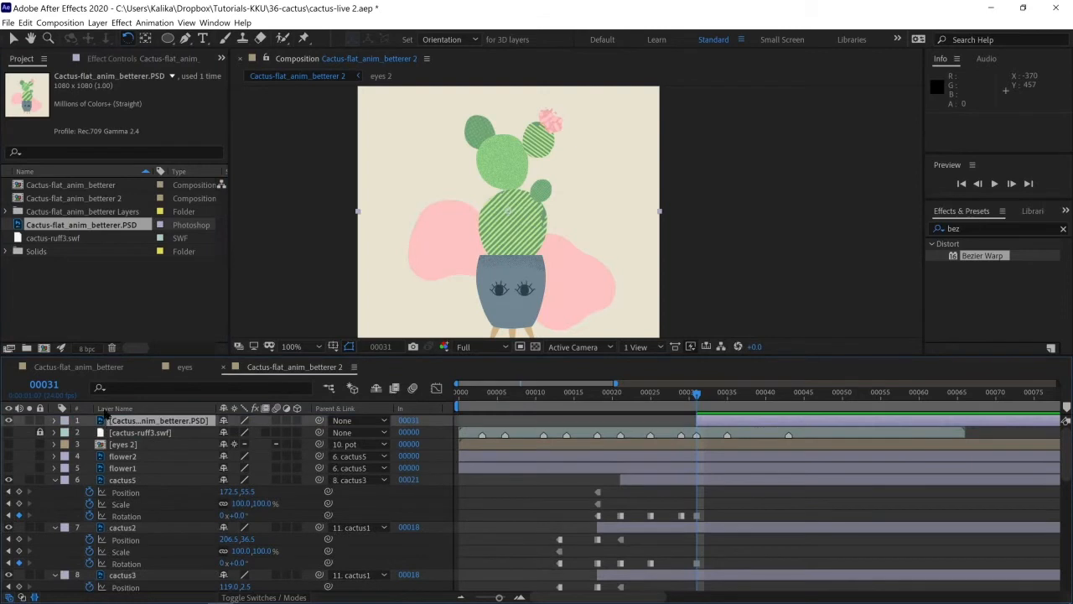
key("t")
left_click(228, 432)
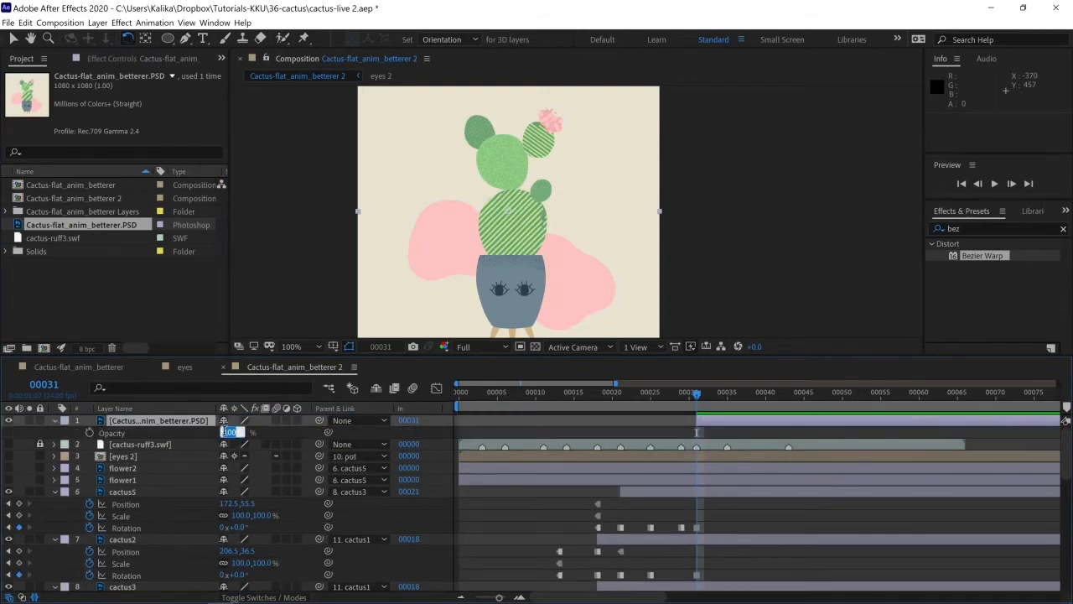
type("50")
key("Return")
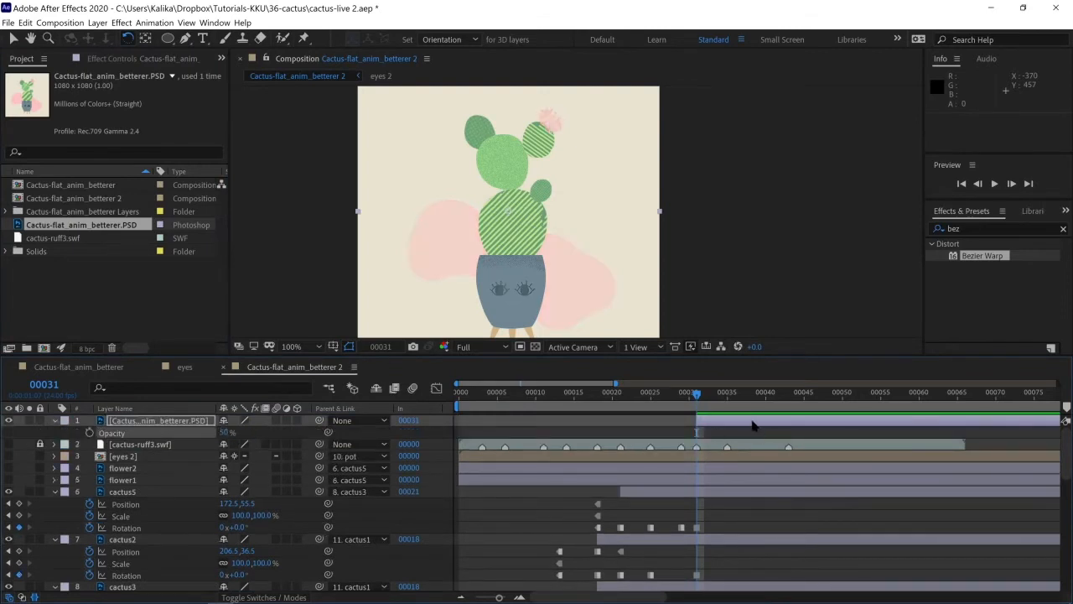
left_click_drag(752, 426, 466, 426)
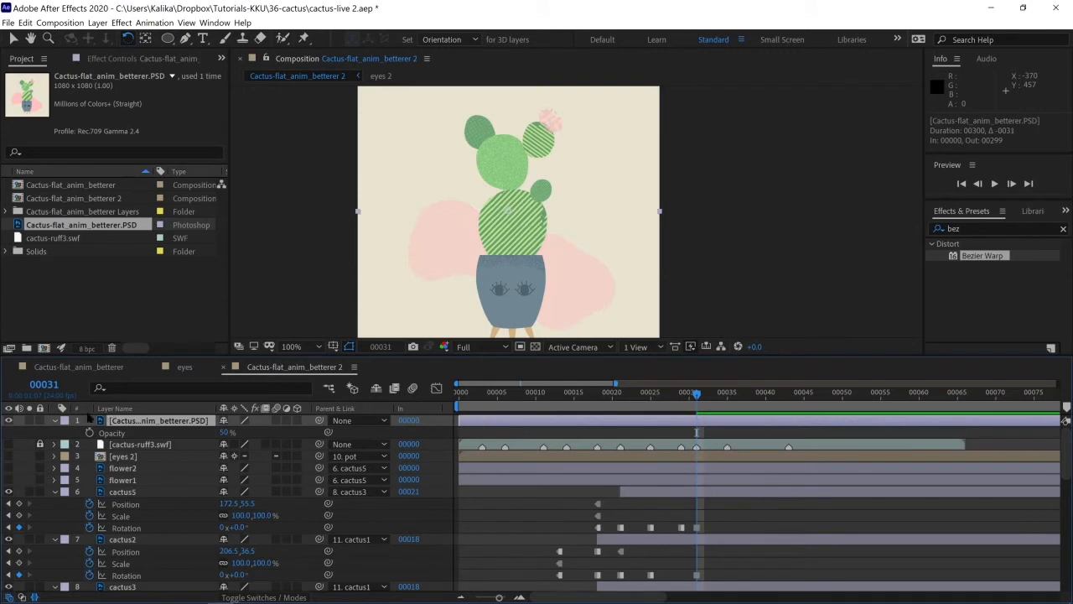
Step: Turn the Cactus-flat_anim_betterer.PSD layer into a guide layer and lock it
right_click(140, 424)
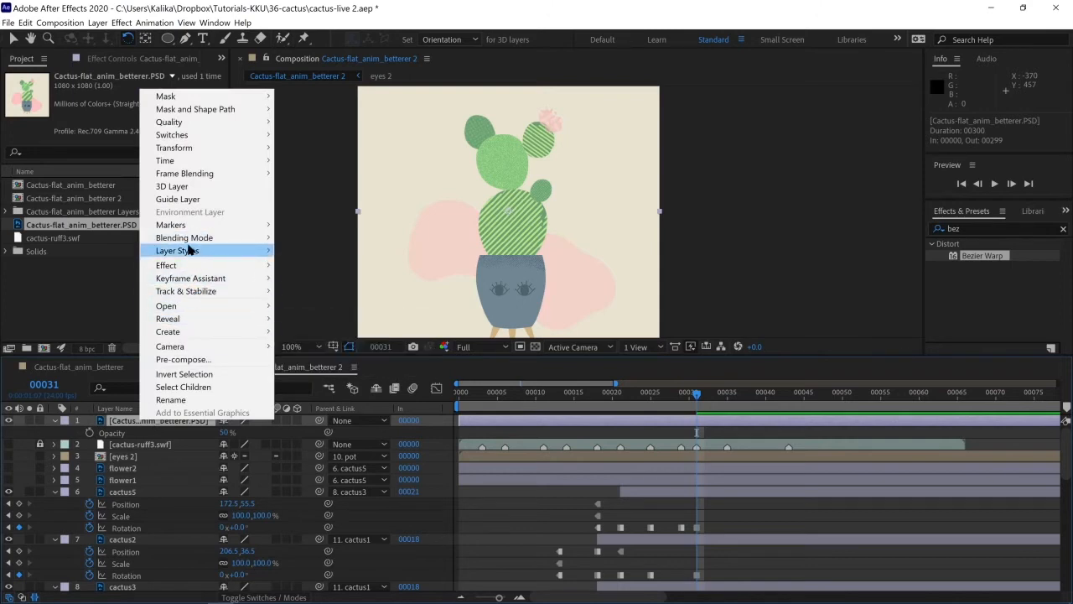
left_click(188, 199)
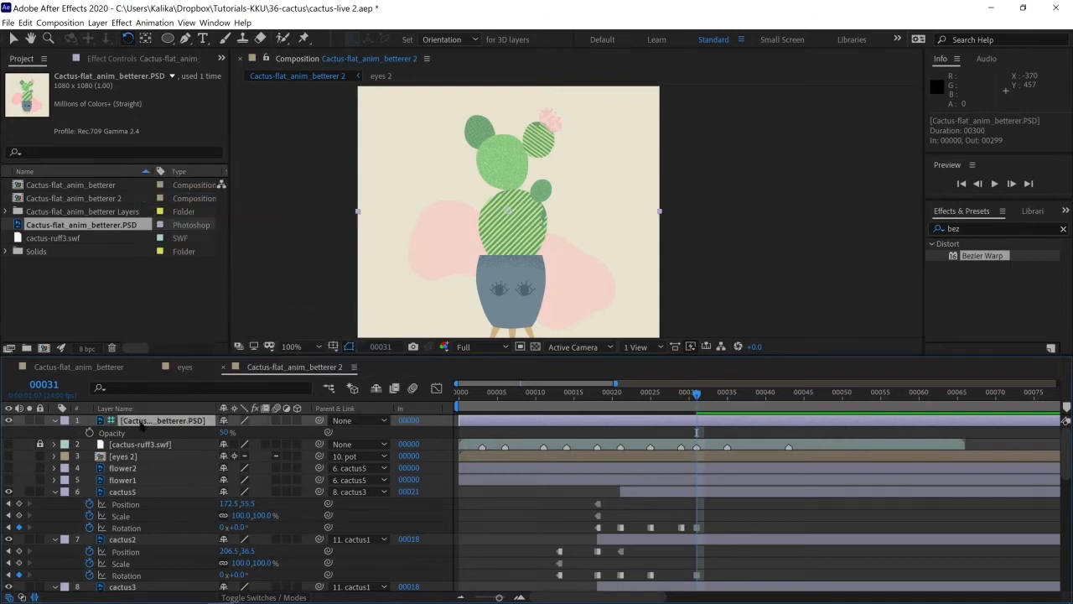
right_click(142, 424)
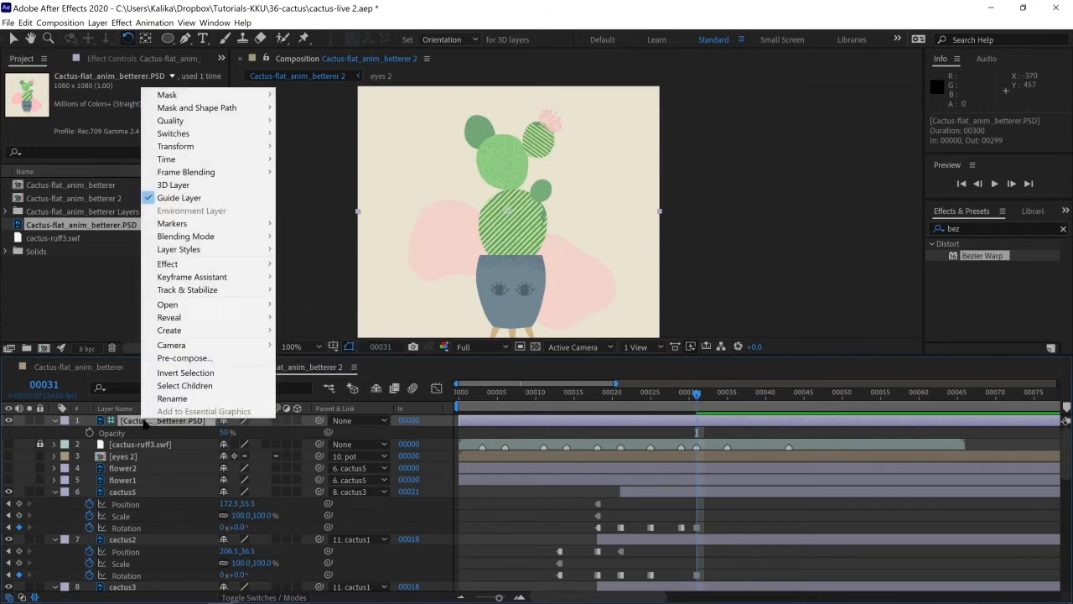
left_click(140, 424)
left_click(39, 420)
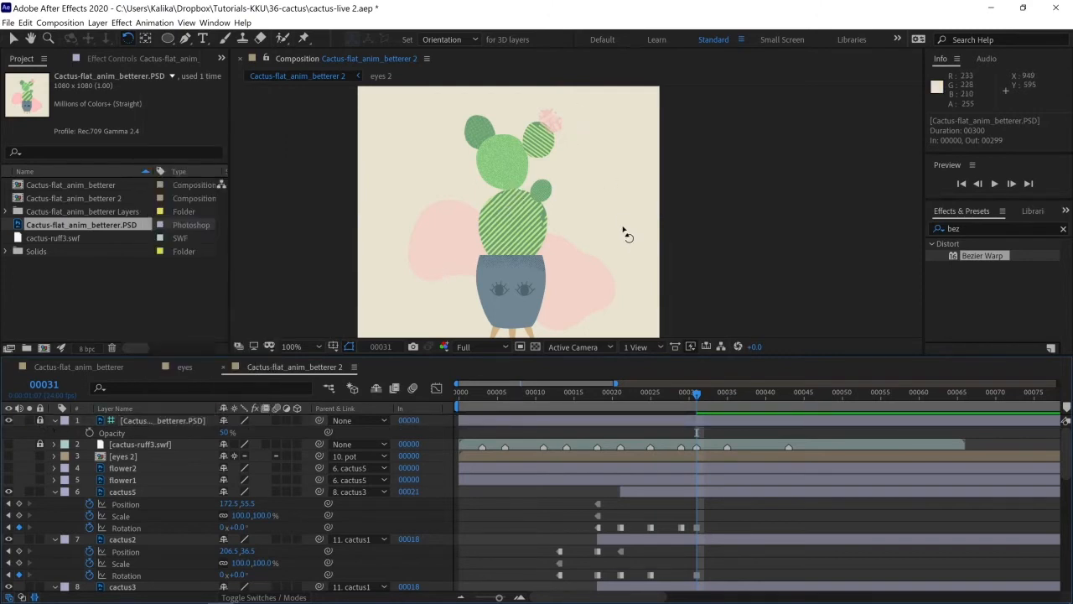
Step: Switch the visible reference from the PSD guide layer to cactus-ruff3.swf and go to frame 35
left_click(9, 420)
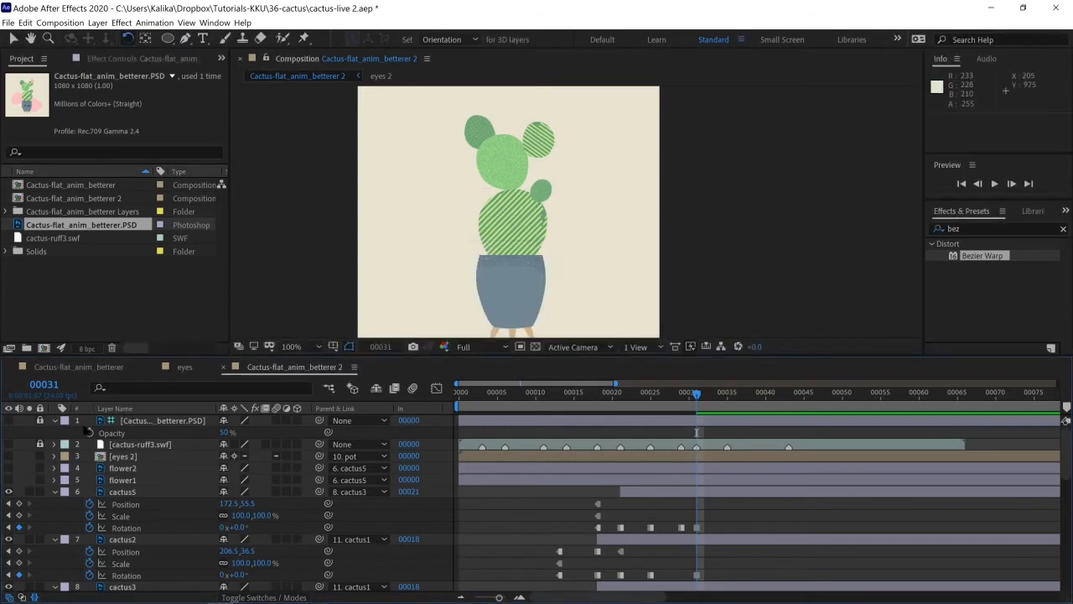
left_click(9, 443)
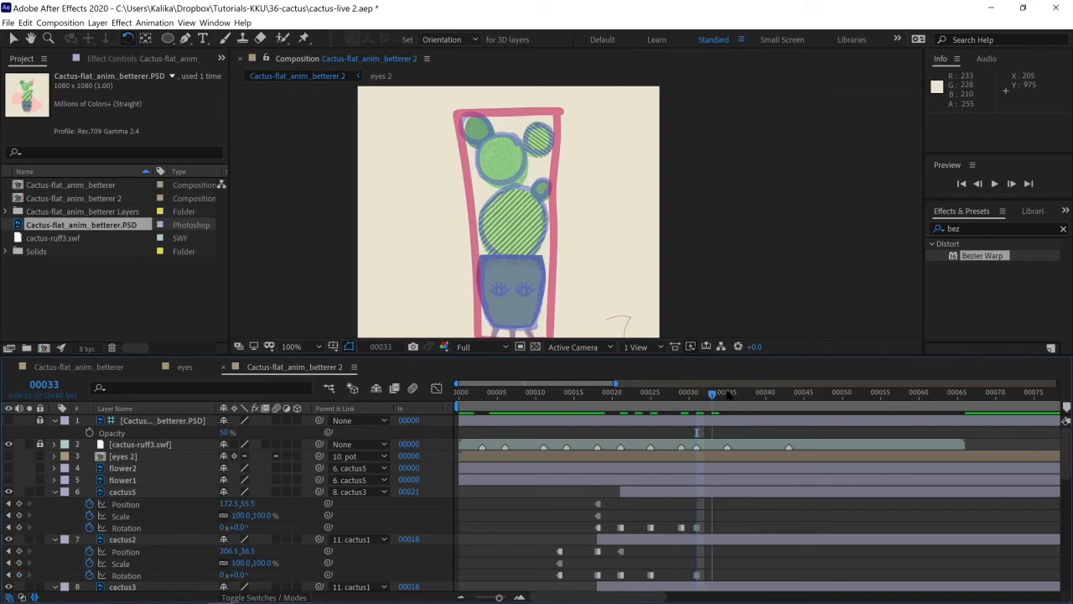
left_click_drag(703, 390, 727, 392)
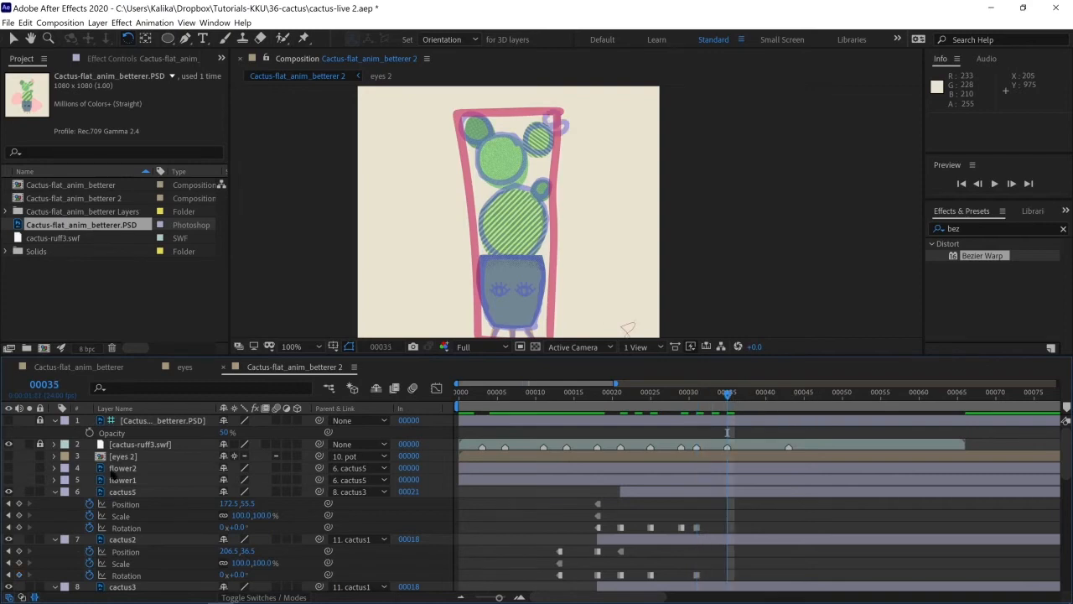
Step: Make the flower1 and flower2 layers visible and trim their starts to frame 35 and frame 39 respectively
left_click(130, 467)
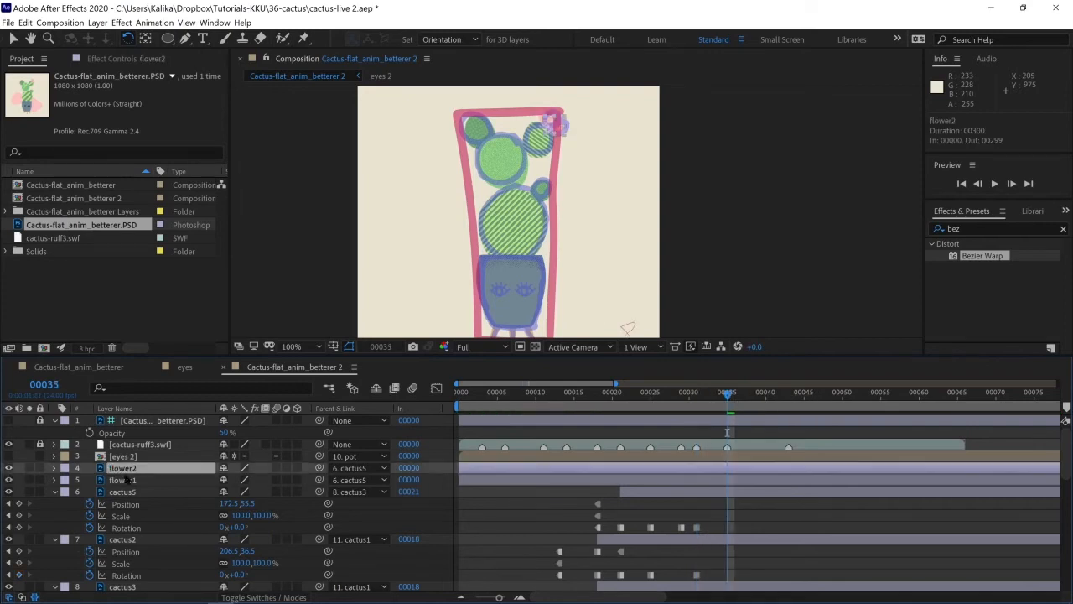
left_click(126, 479, "shift")
left_click_drag(460, 468, 757, 467)
left_click(706, 474)
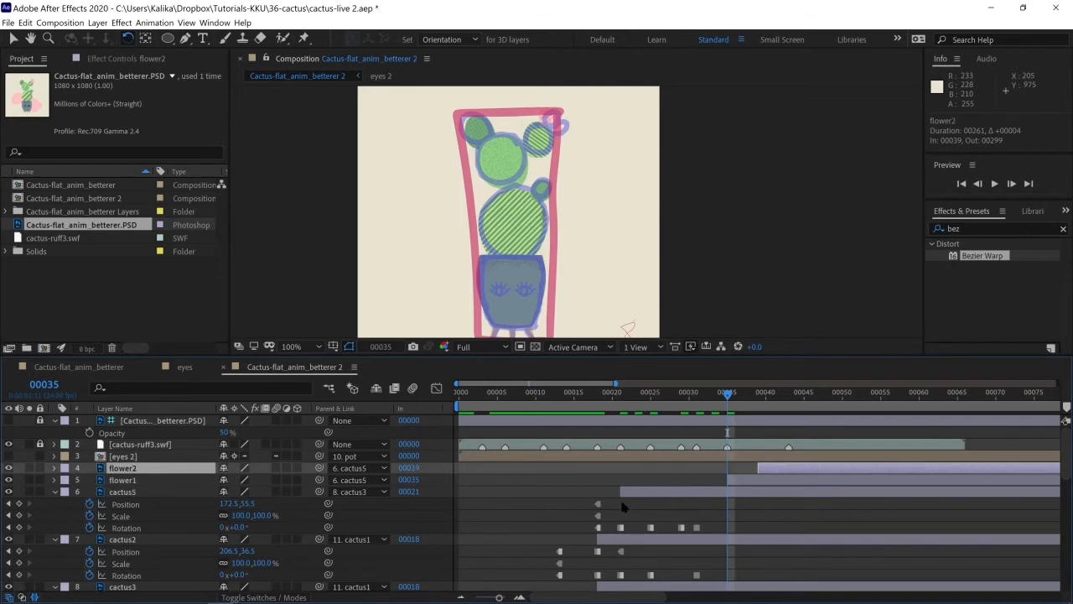
Step: Enlarge the timeline to full size and add a Rotation keyframe to cactus3 at frame 25, holding its current angle
scroll(621, 505, "down", 2)
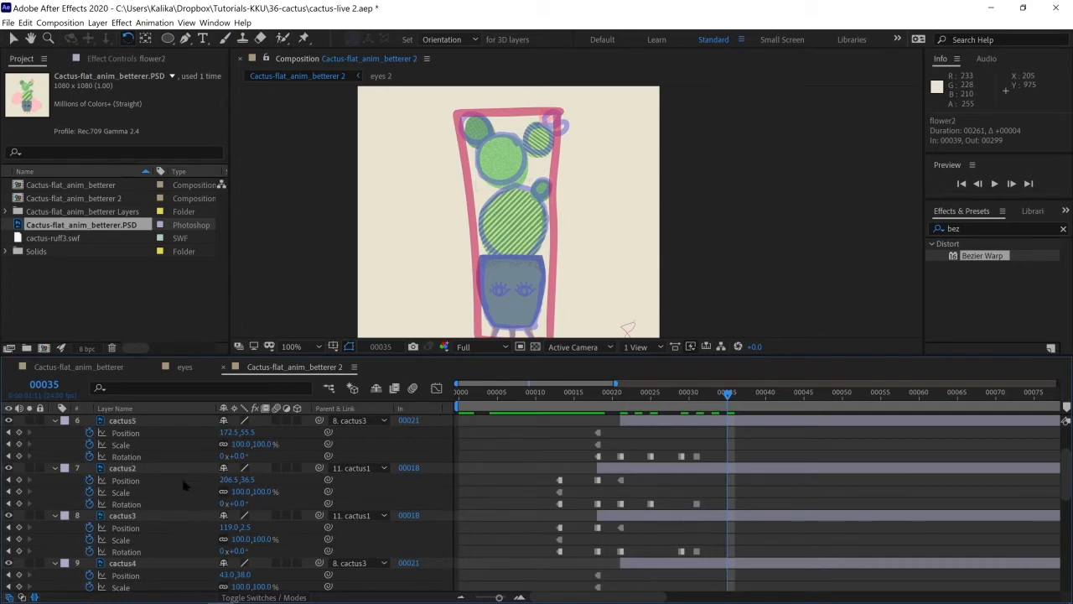
key("grave")
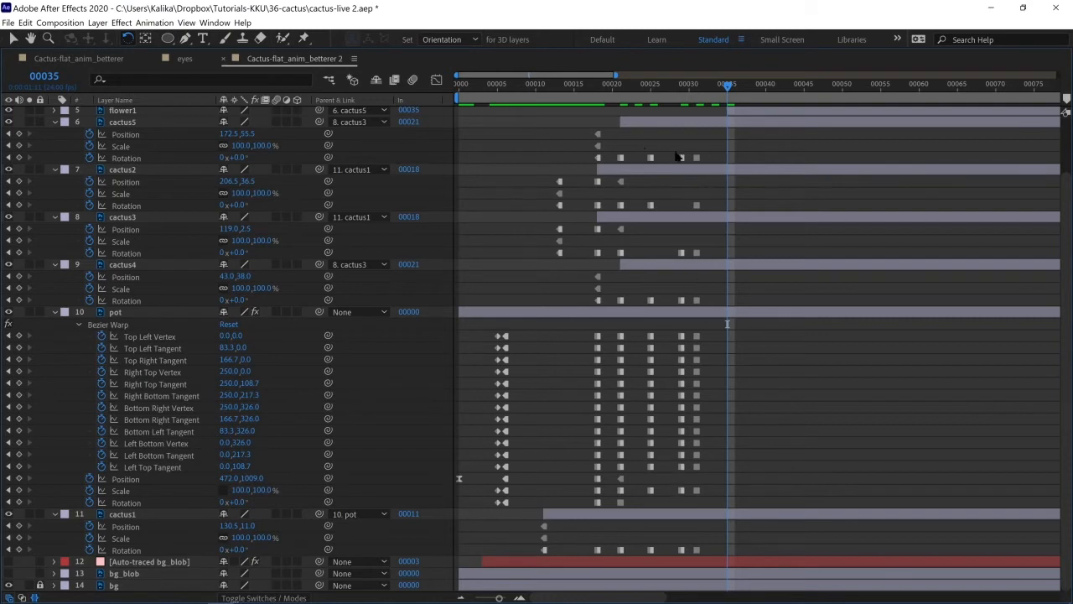
left_click(652, 87)
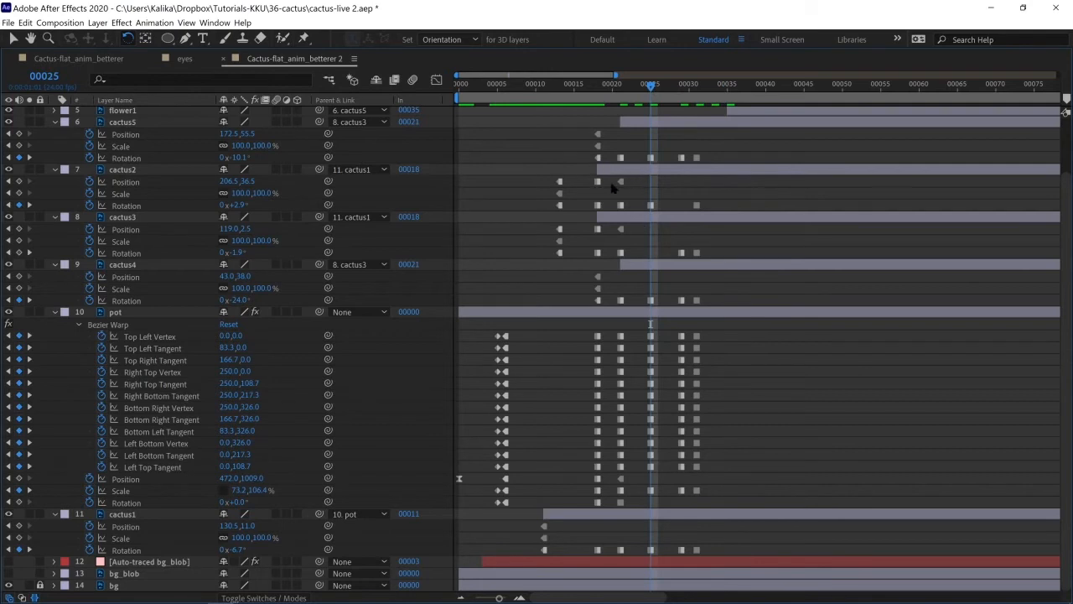
left_click(126, 169)
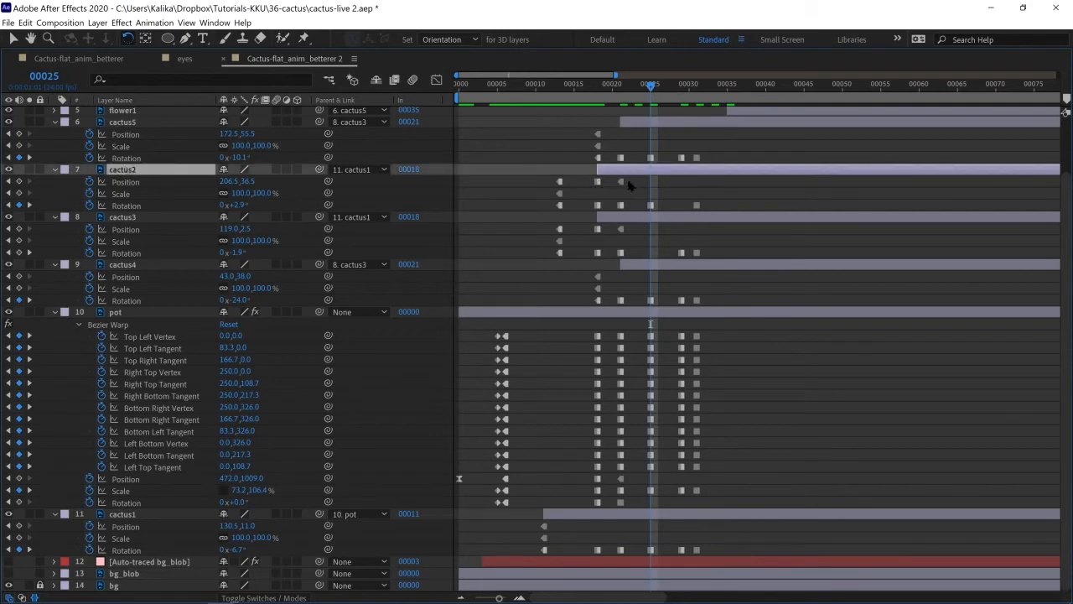
left_click(624, 218)
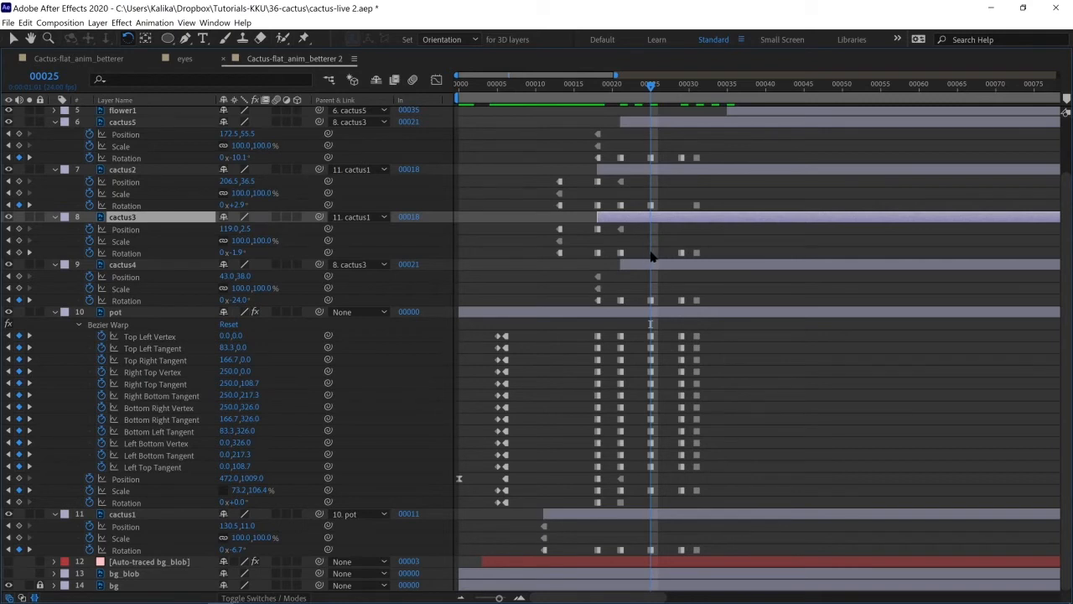
left_click(19, 253)
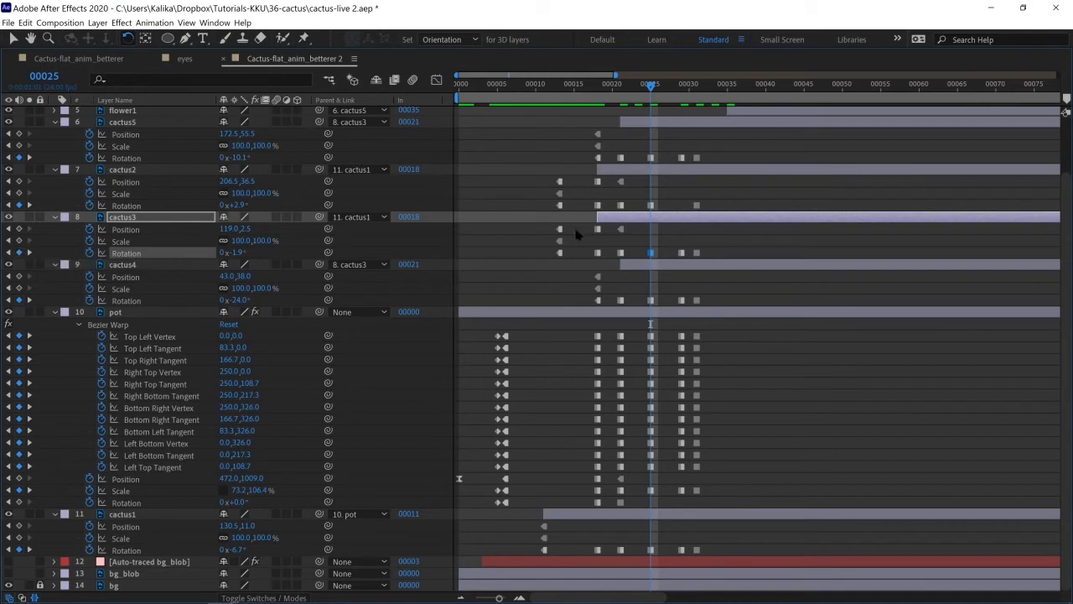
left_click(620, 479)
left_click(620, 503)
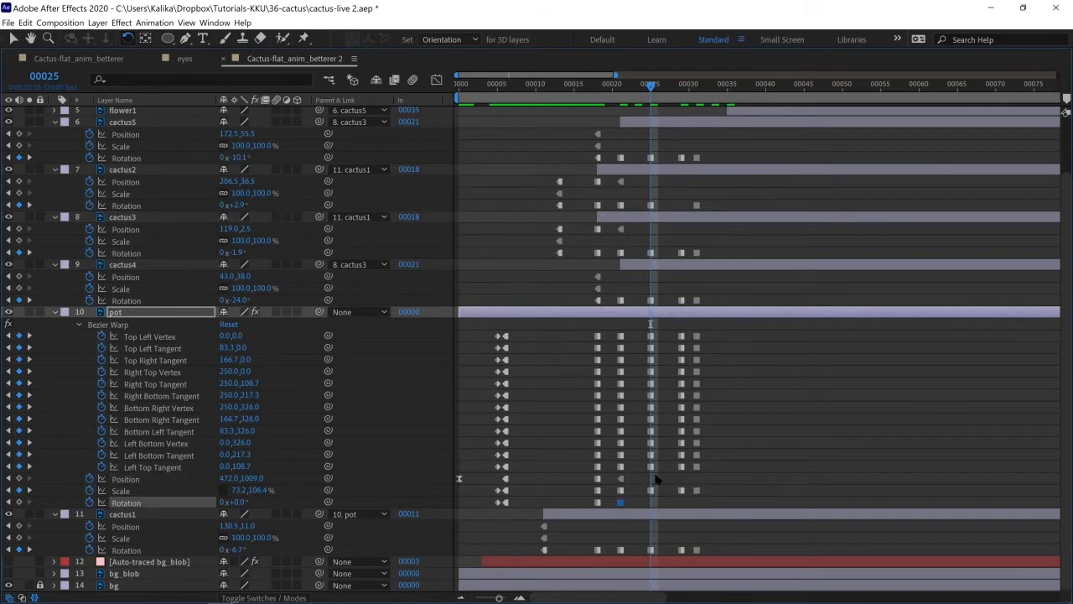
left_click(620, 478)
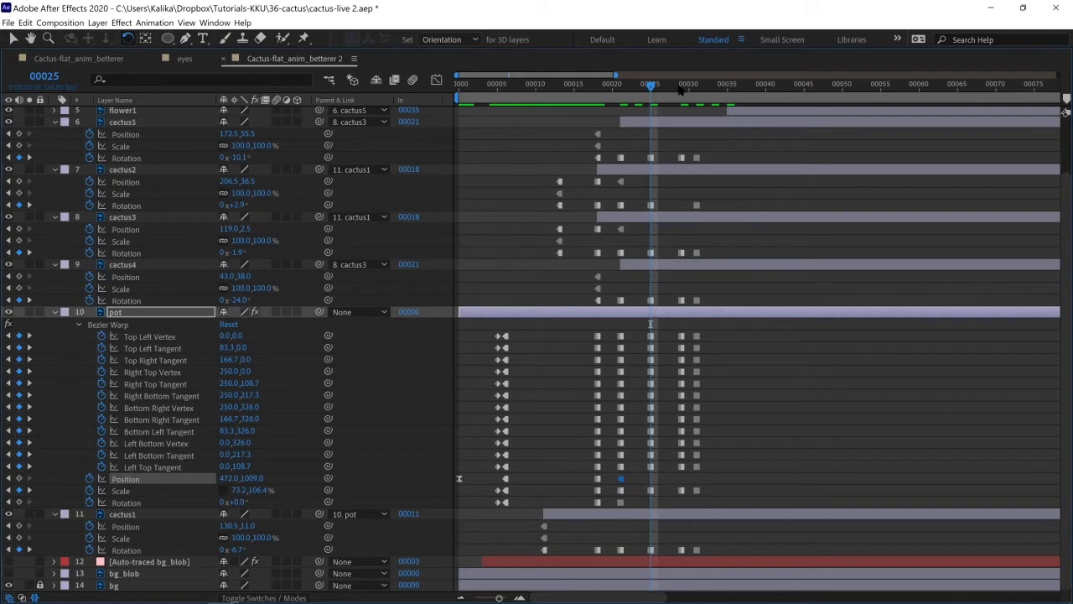
Step: Add a Rotation keyframe to cactus2 at frame 29, holding its current angle
left_click(679, 89)
left_click(117, 171)
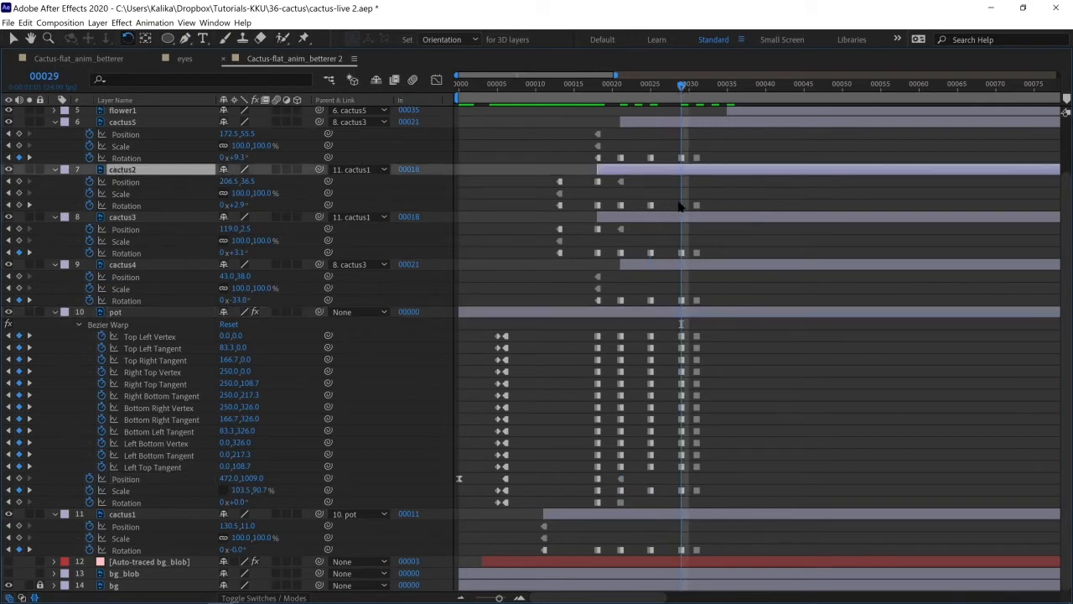
left_click(18, 205)
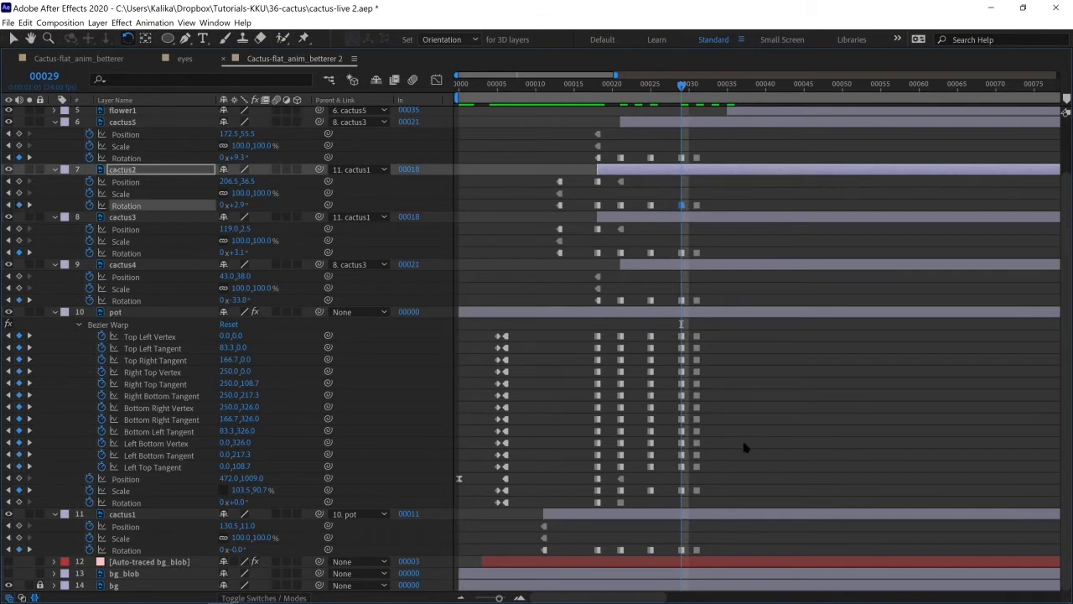
Step: Restore the full workspace at frame 21, hide the cactus-ruff3.swf reference layer and view the composition at 50%
scroll(748, 435, "up", 3)
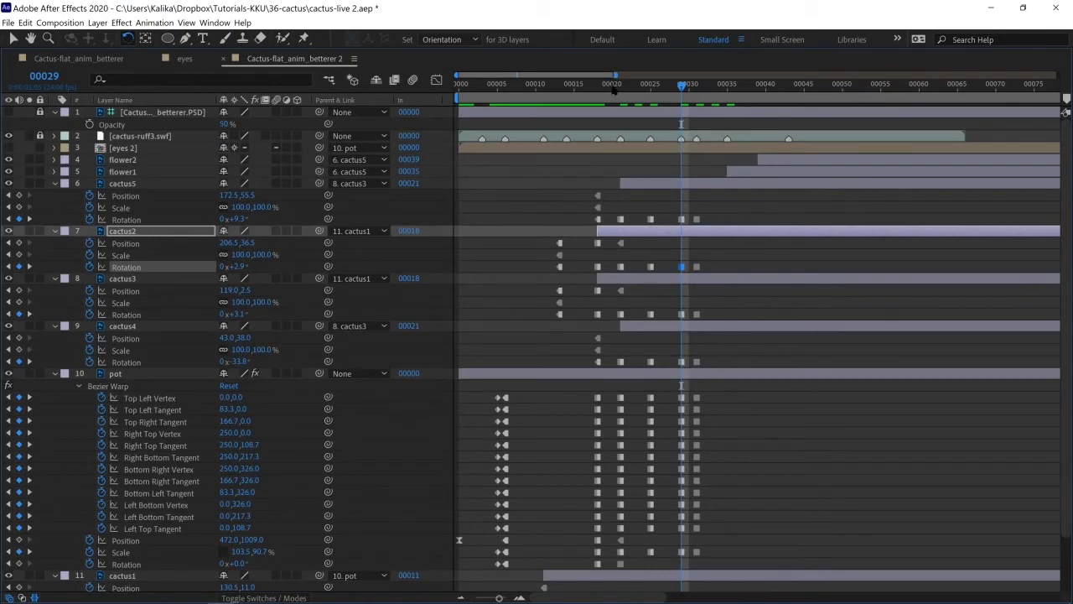
left_click_drag(614, 87, 620, 86)
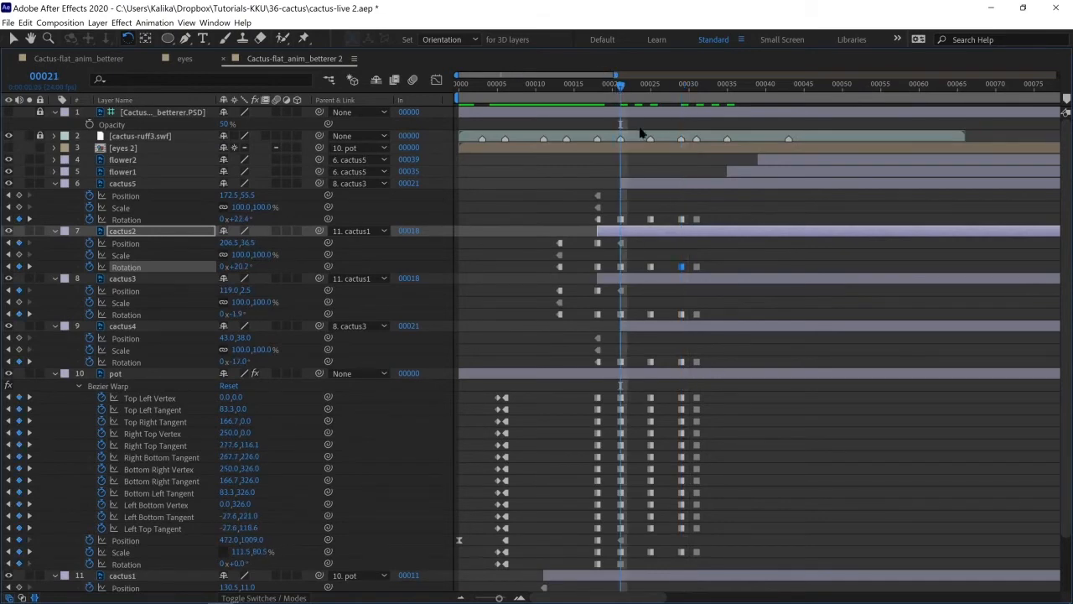
key("grave")
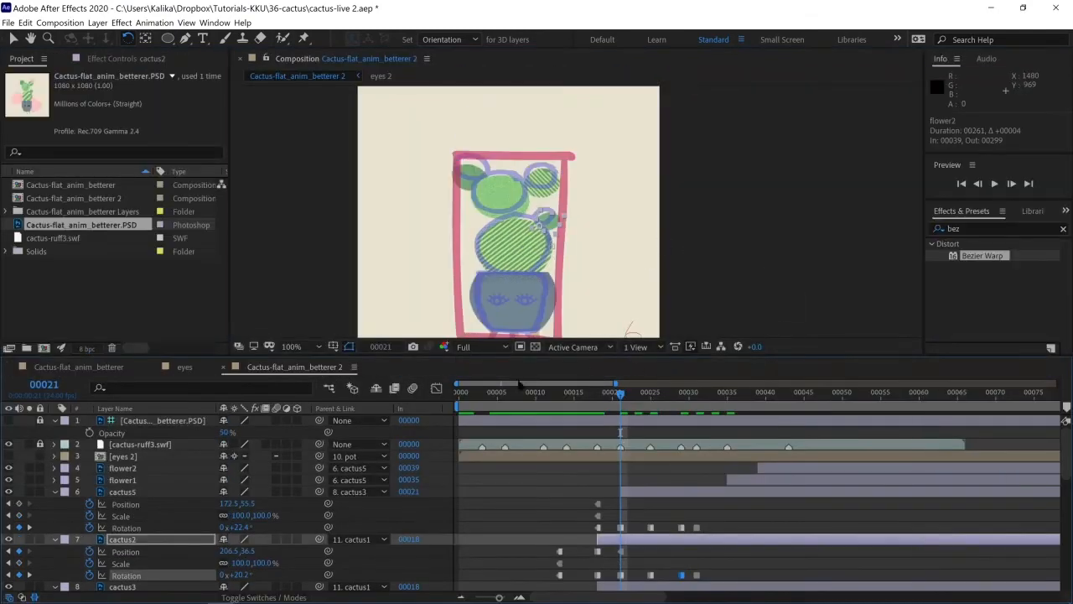
left_click(9, 444)
key("comma")
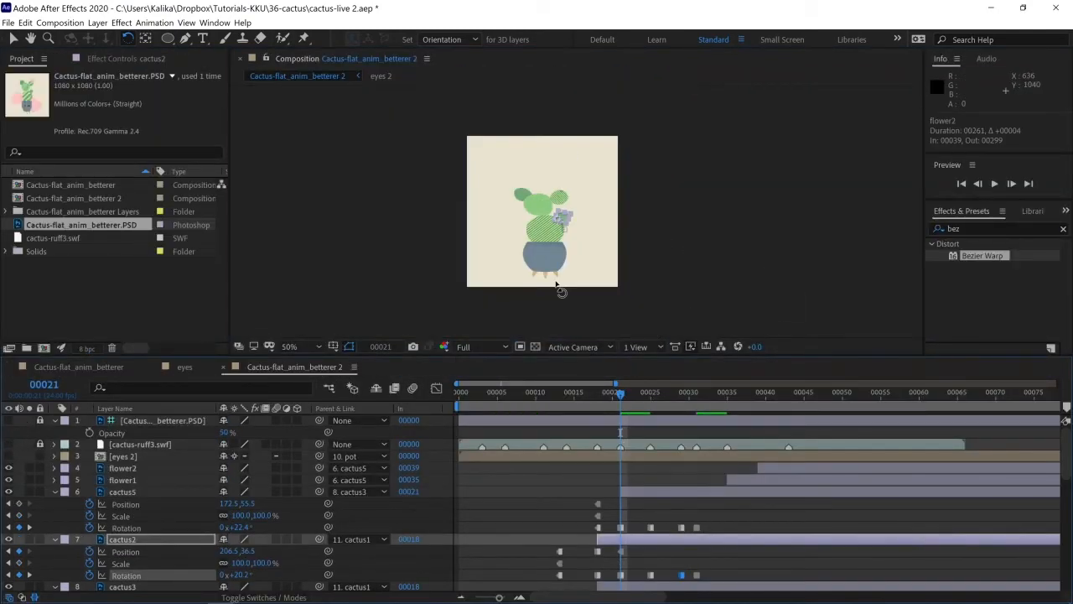
Step: Deselect everything and preview the cactus animation from frame 0 through the flowers' appearance
left_click(690, 431)
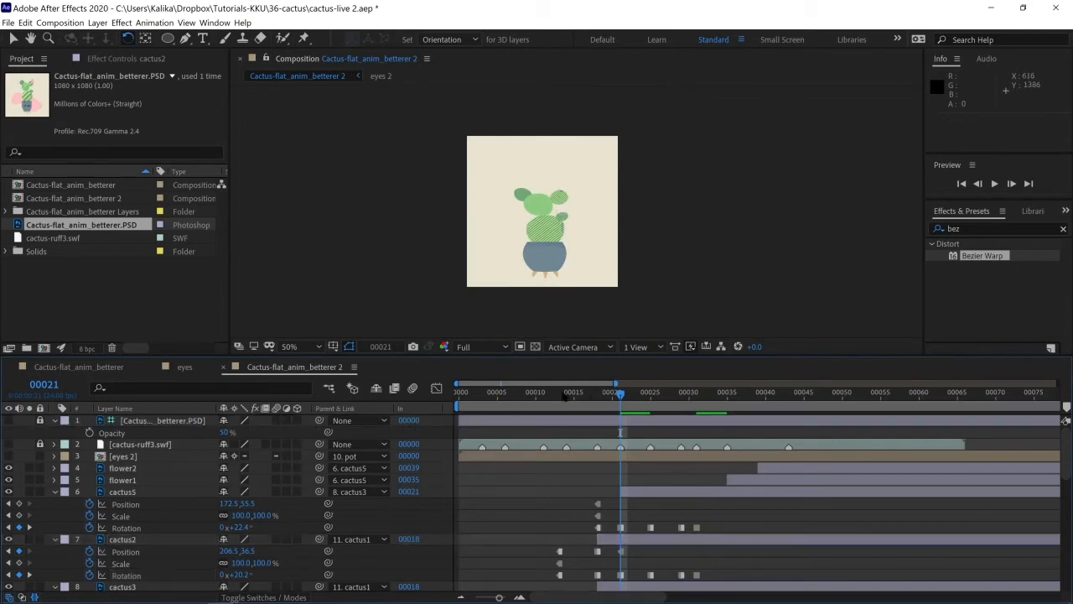
key("Home")
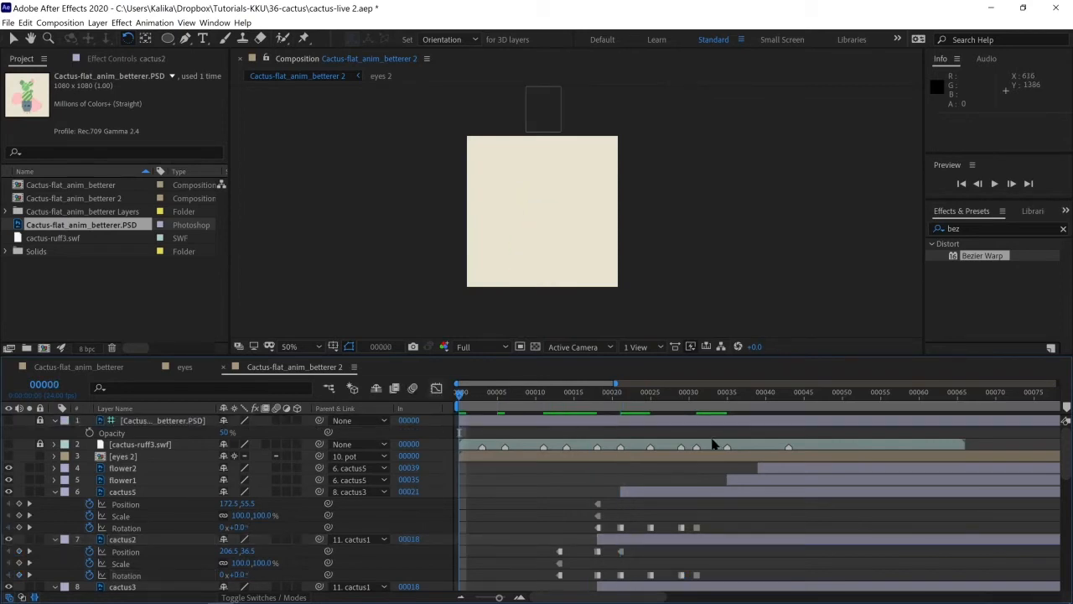
key("space")
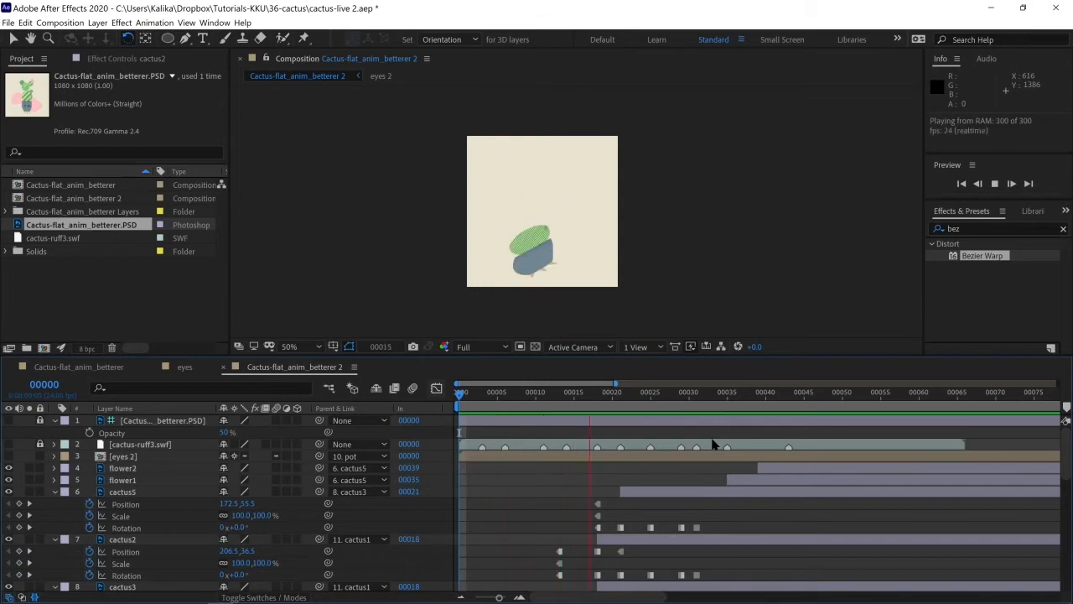
key("space")
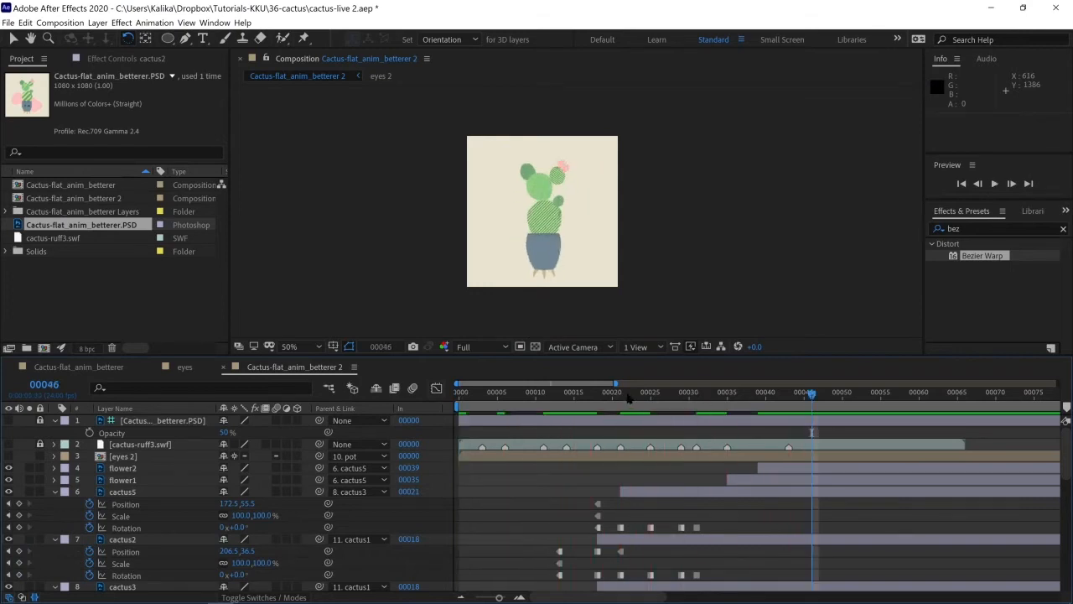
Step: Trim the start of the cactus4 layer to frame 25
left_click_drag(629, 398, 620, 391)
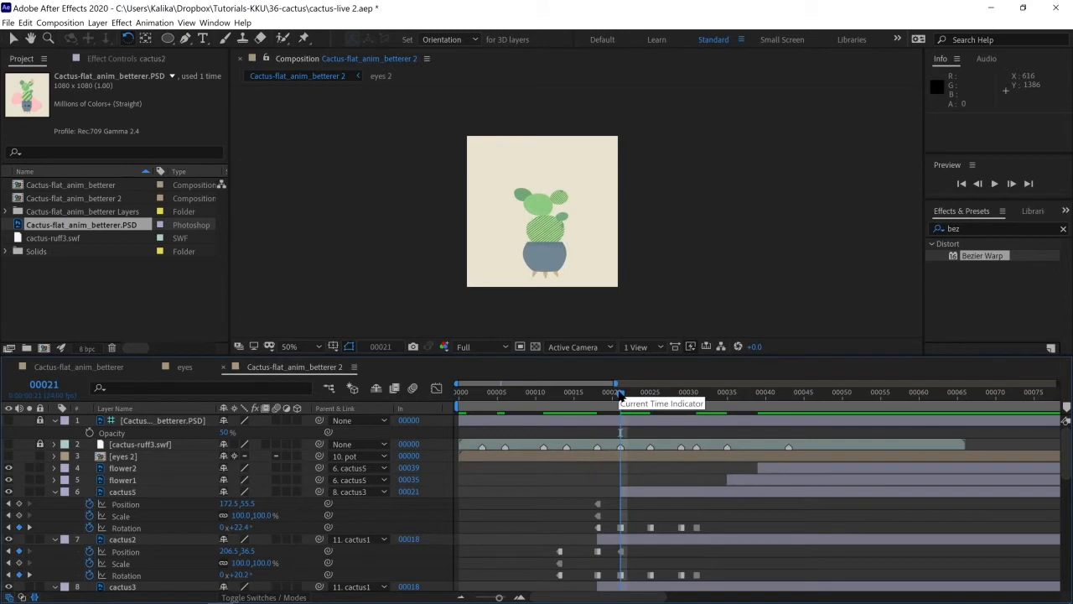
left_click_drag(618, 394, 621, 423)
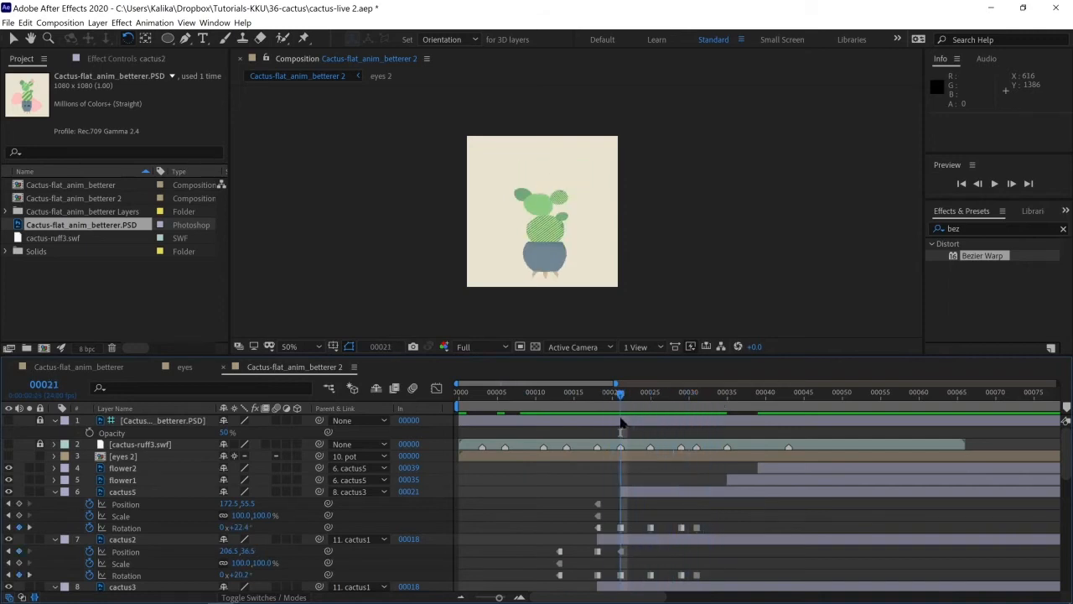
left_click(567, 206)
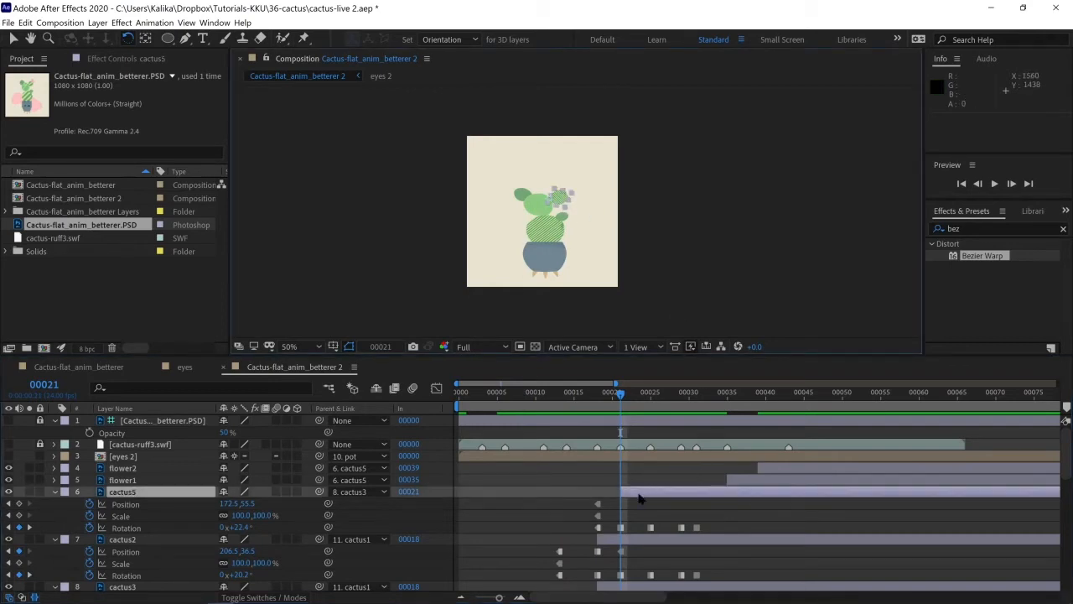
left_click_drag(632, 400, 651, 399)
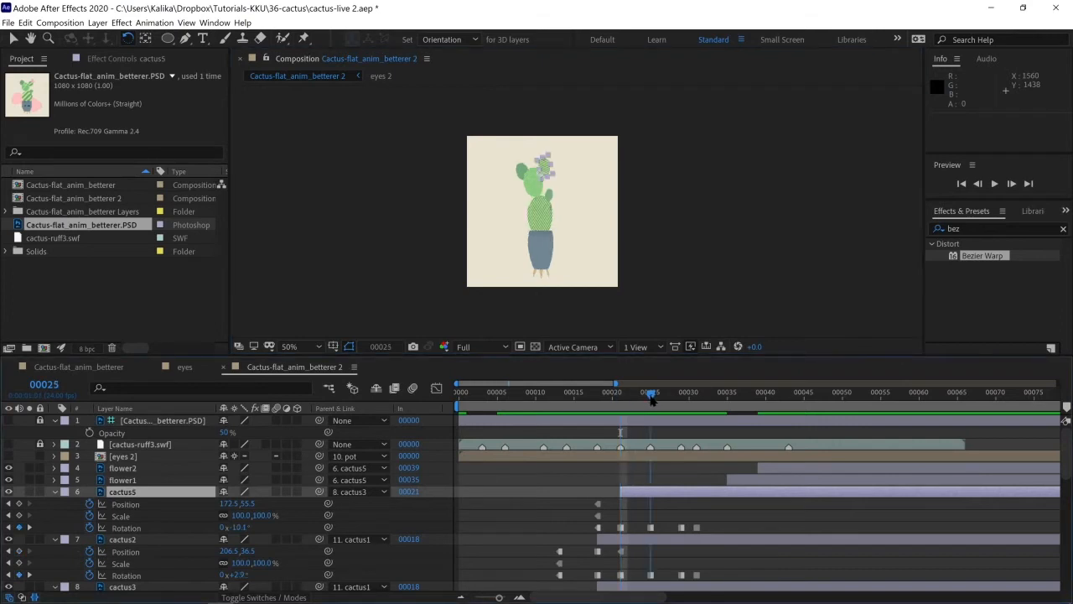
left_click(542, 216)
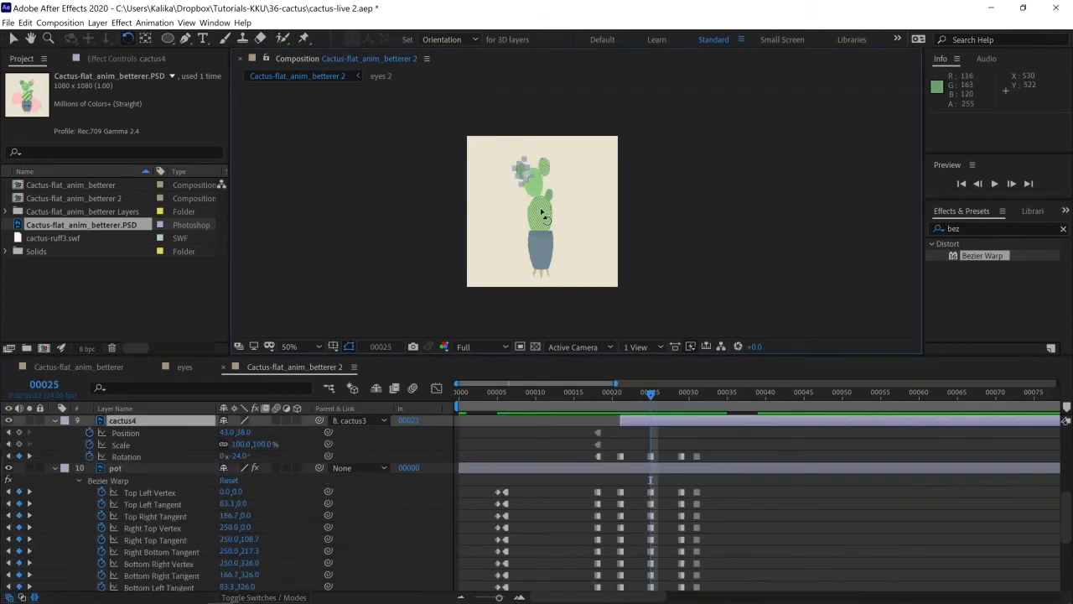
left_click_drag(631, 423, 652, 432)
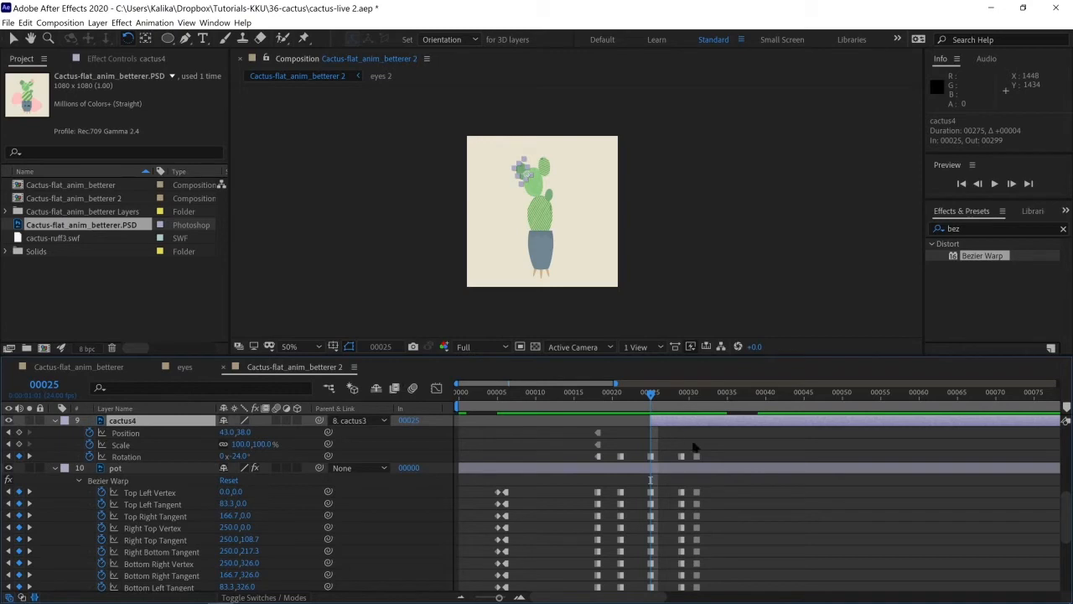
Step: Trim the start of the cactus3 layer to frame 16
scroll(694, 447, "up", 1)
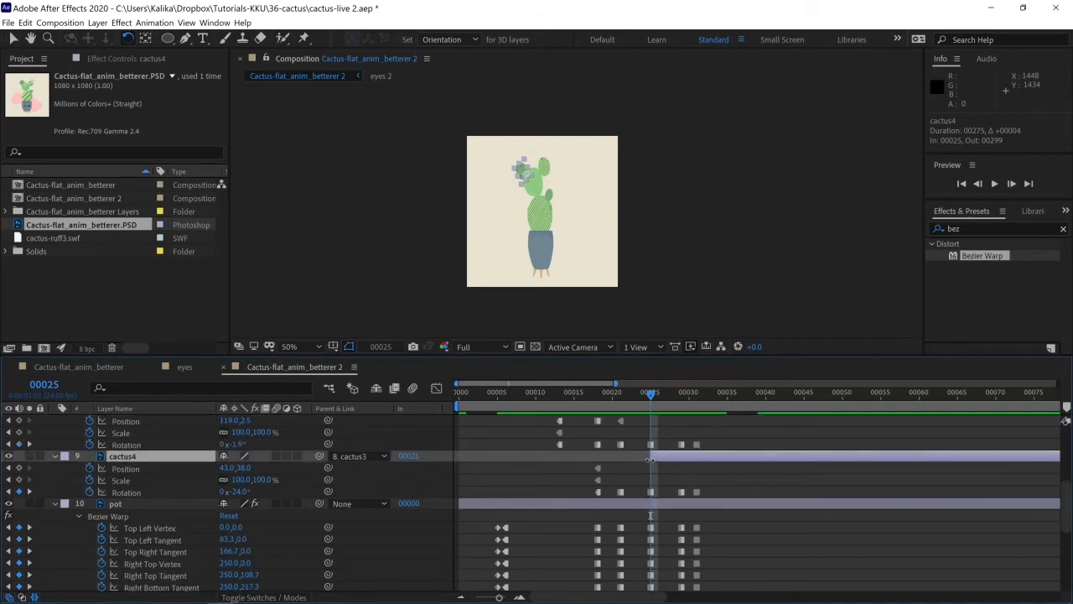
scroll(662, 466, "up", 2)
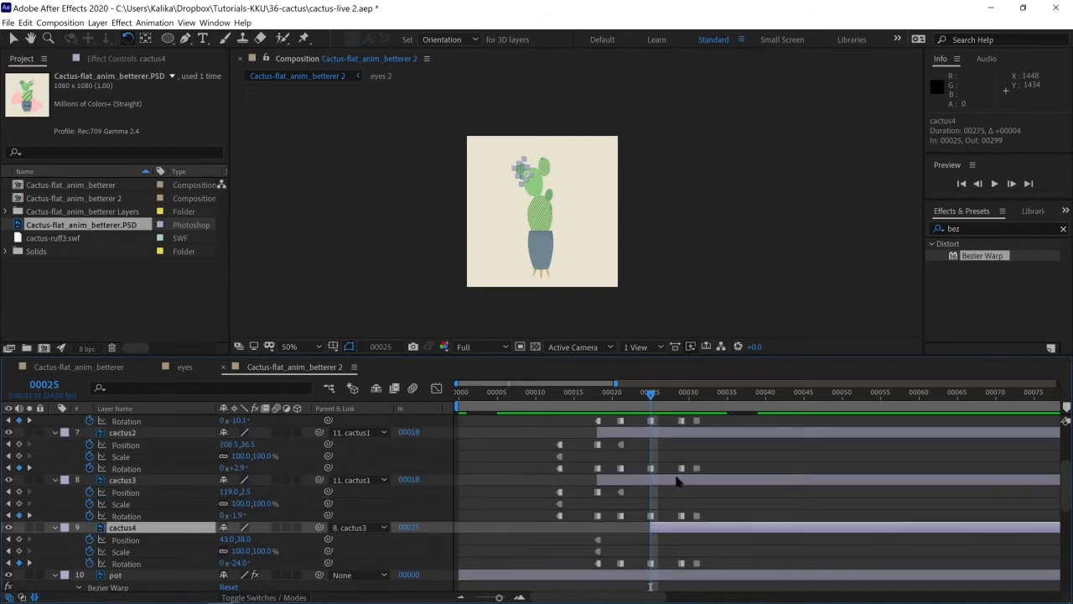
left_click(651, 479)
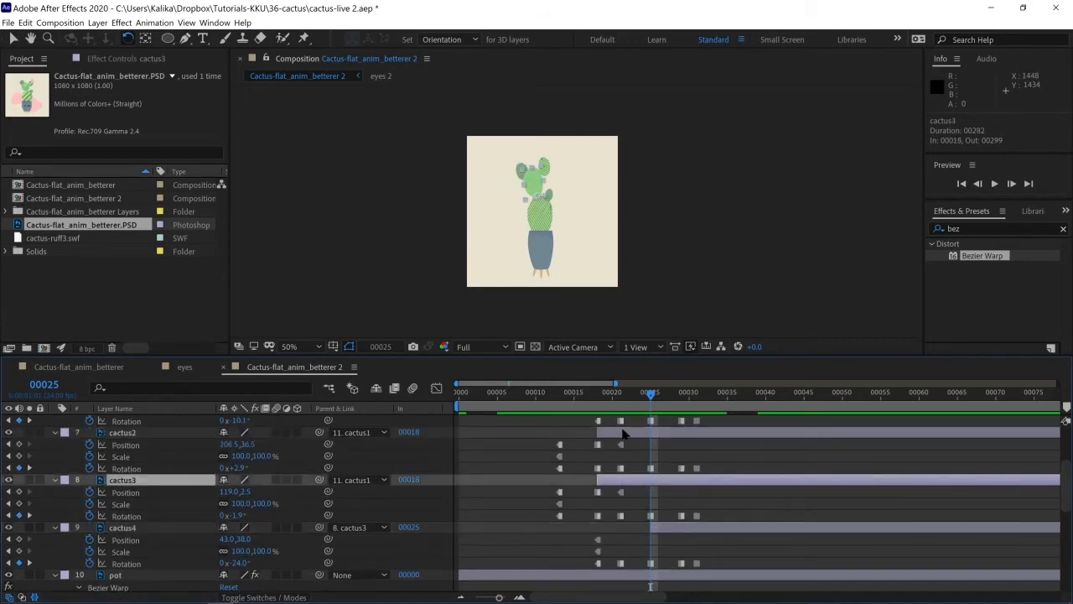
left_click(622, 432)
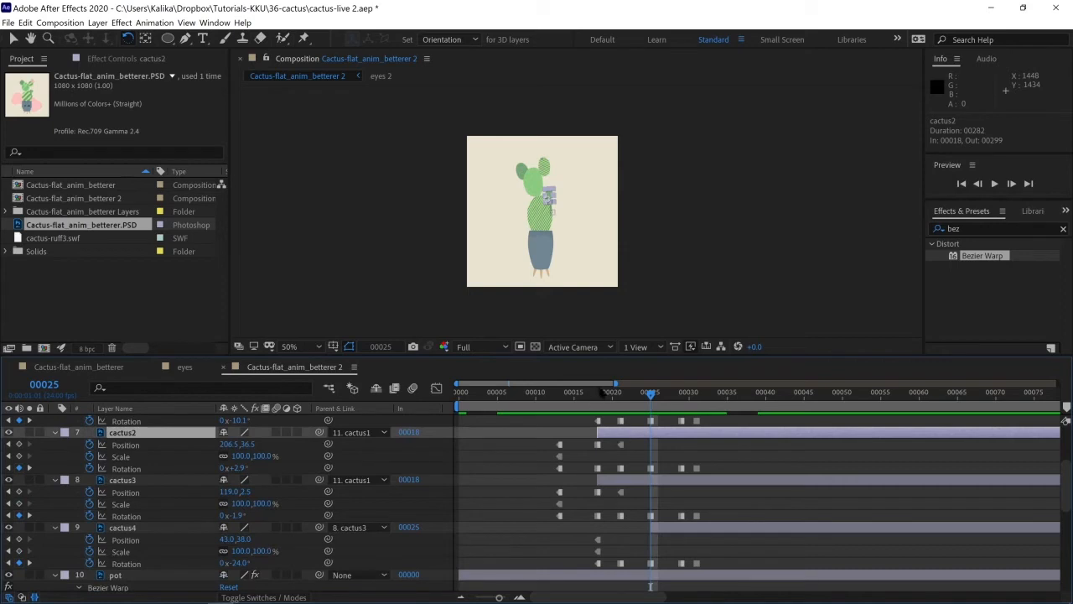
left_click(597, 392)
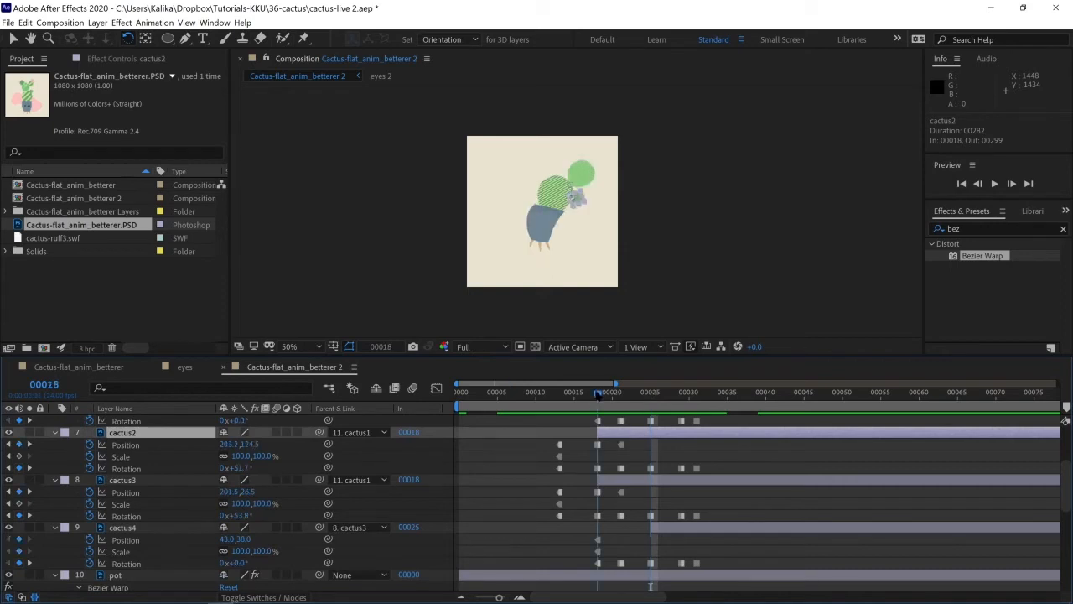
left_click(635, 481)
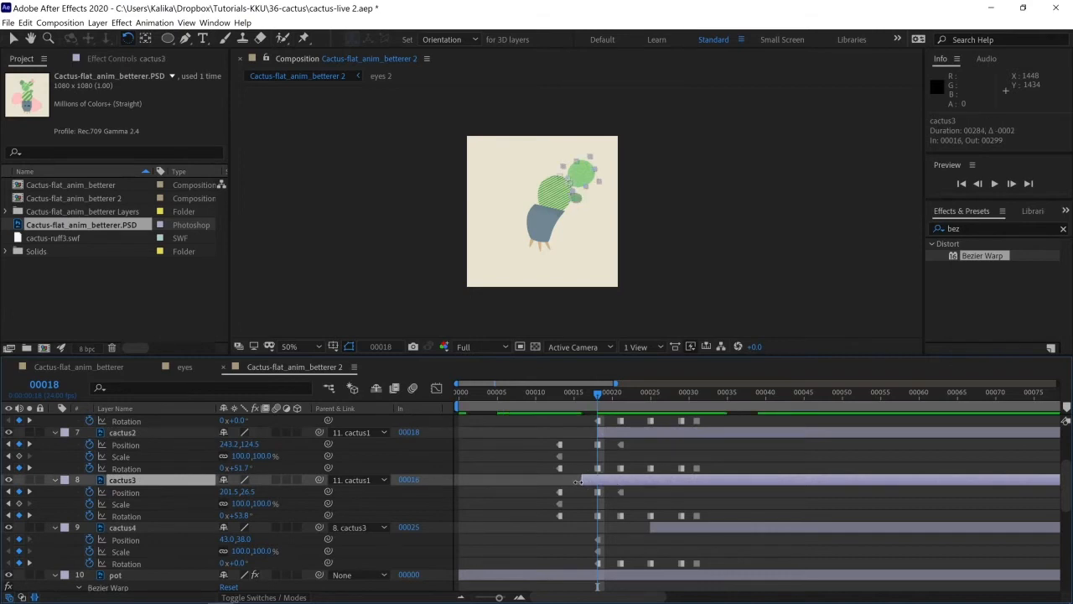
Step: Start cactus3 at frame 13 and make it grow from 0% Scale there to its existing 100% keyframe, moved to frame 16
left_click(579, 394)
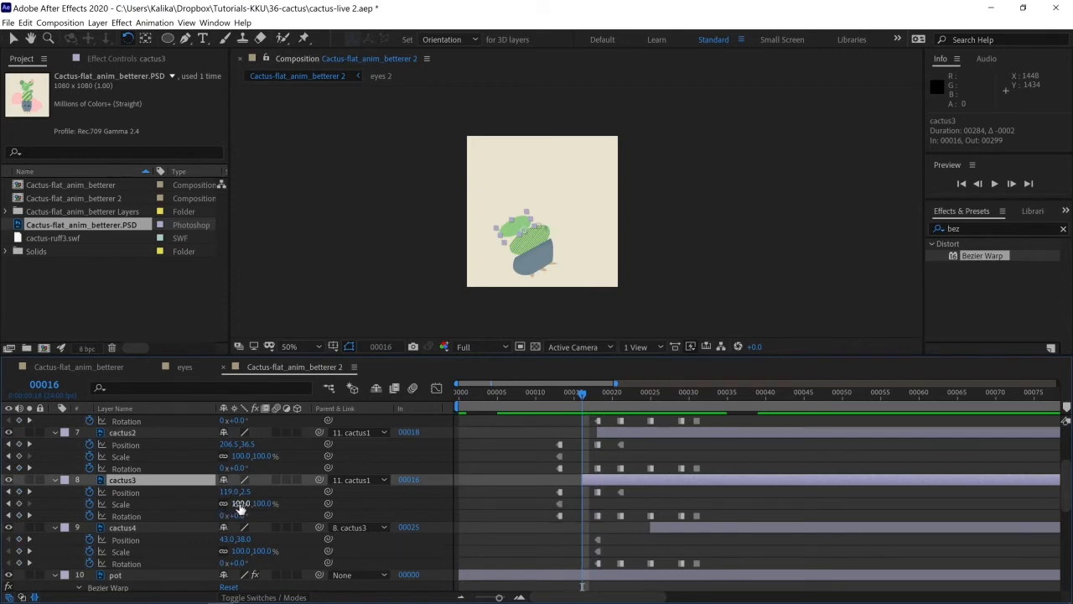
left_click(560, 504)
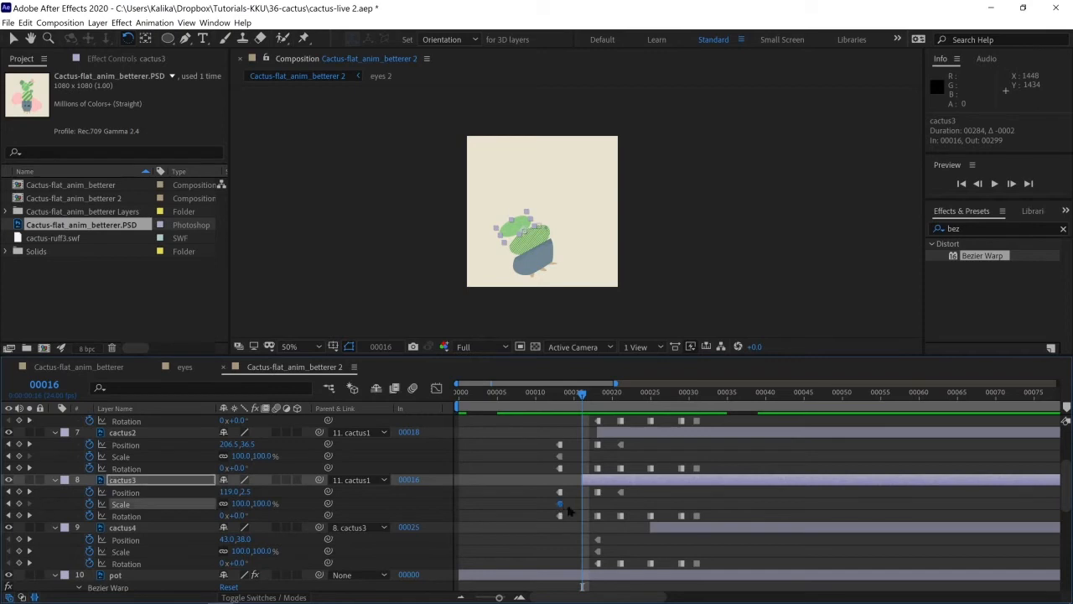
left_click_drag(567, 510, 560, 479)
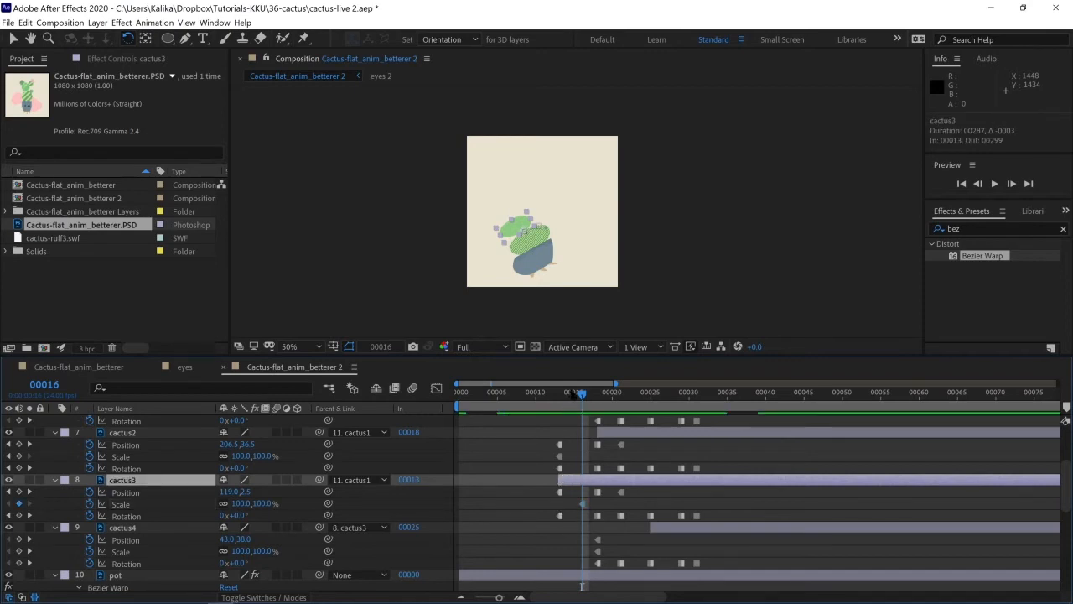
left_click_drag(578, 392, 559, 392)
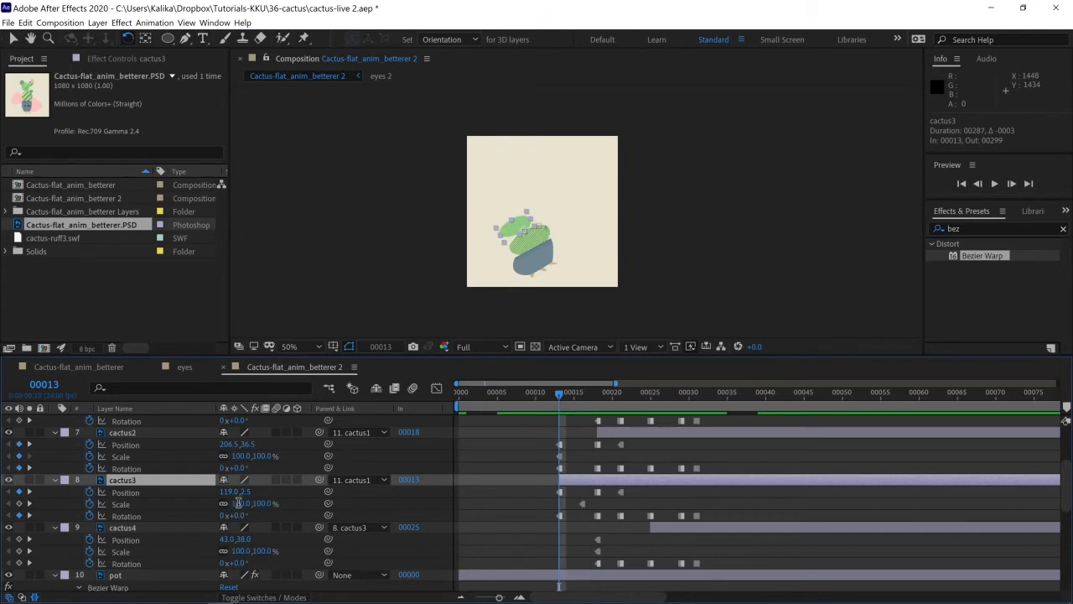
left_click_drag(238, 502, 239, 507)
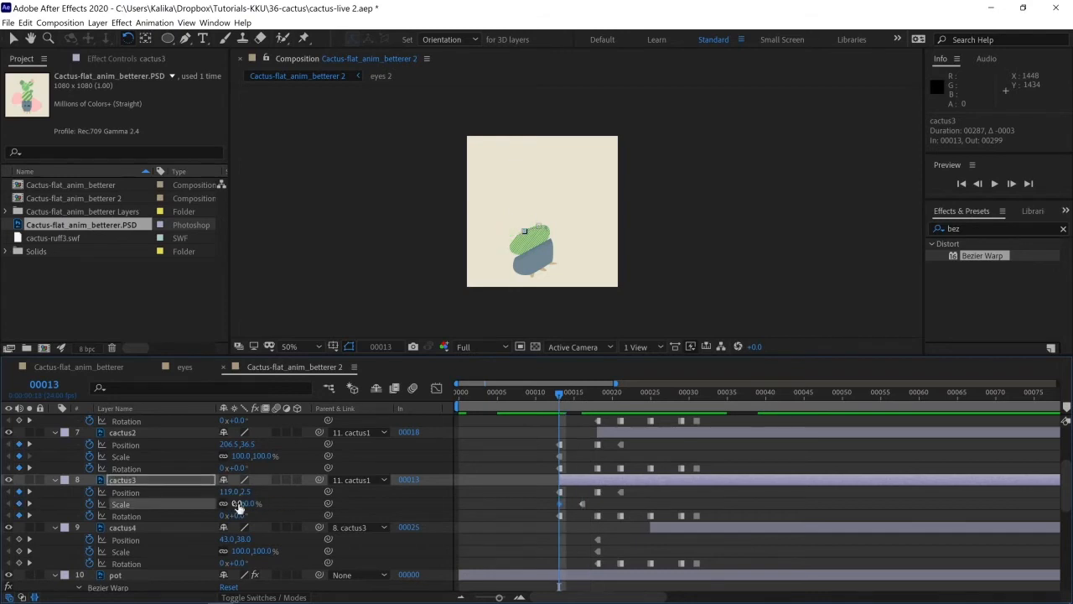
Step: Move cactus2's 100% Scale keyframe to frame 18, start the layer at frame 15, and set its Scale to 0% there
left_click(596, 393)
left_click(562, 453)
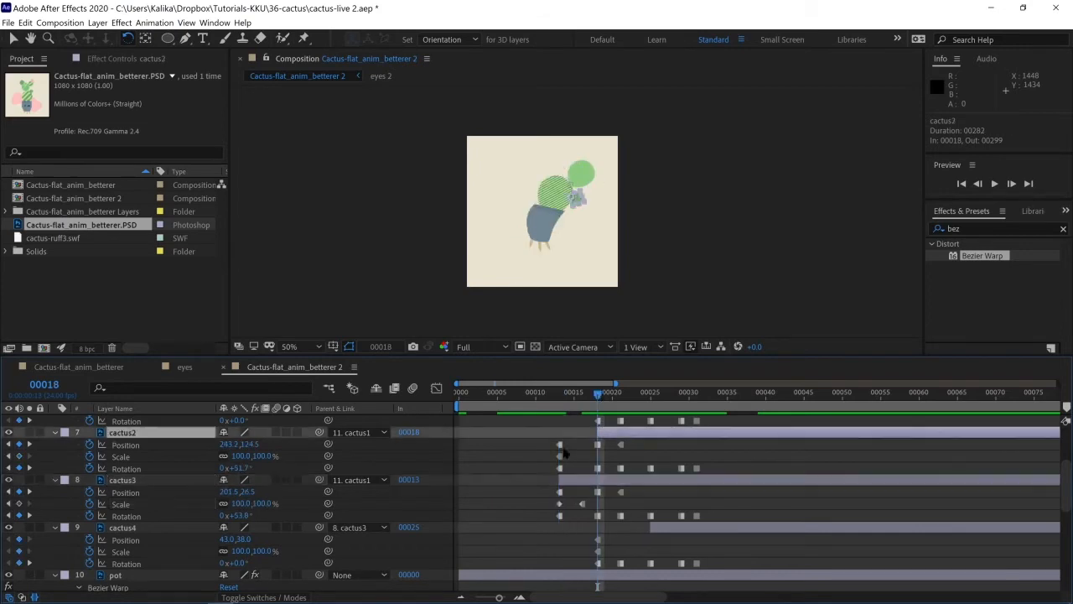
left_click_drag(560, 457, 598, 456)
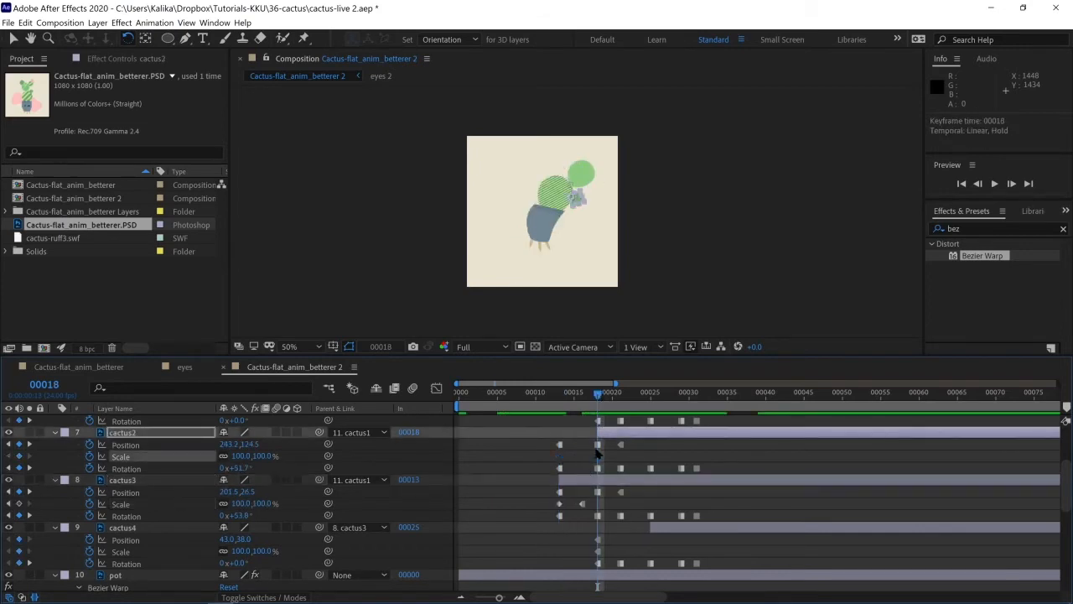
key("Page_Up")
key("Page_Up")
key("Page_Up")
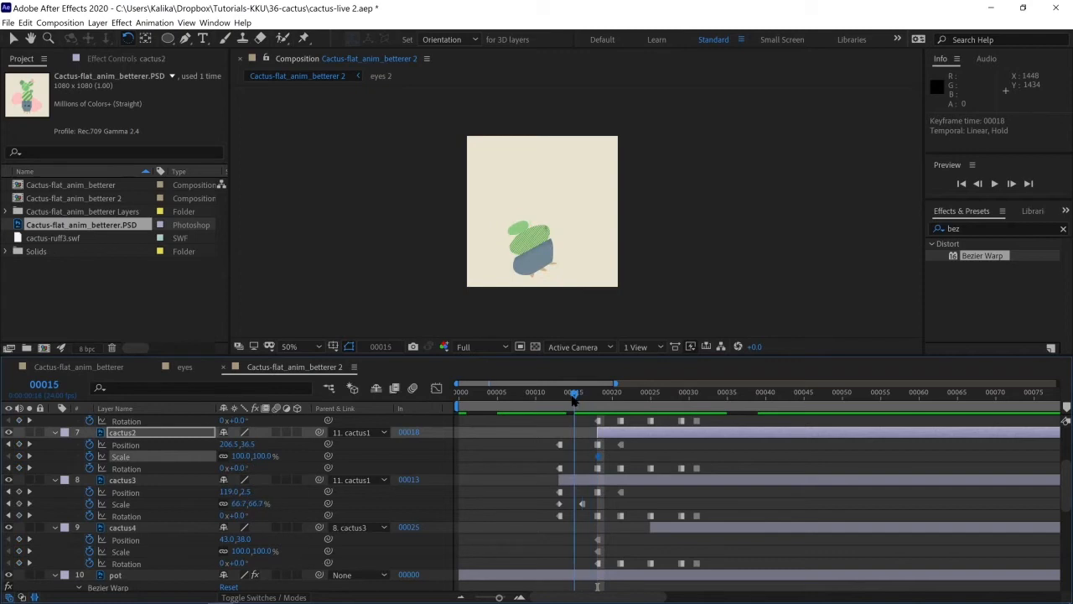
left_click_drag(596, 432, 575, 433)
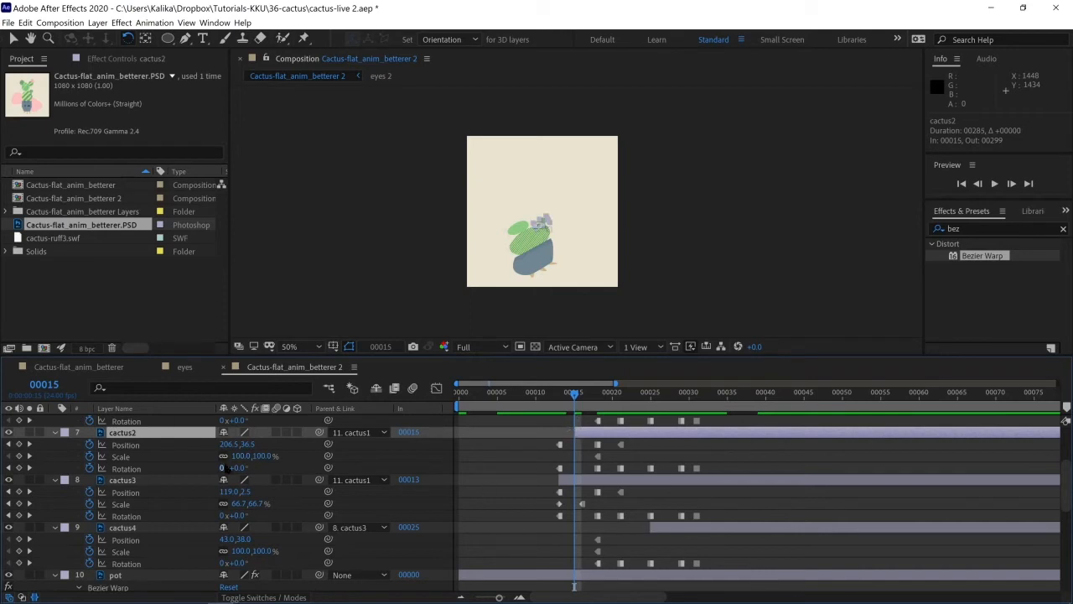
left_click_drag(241, 456, 105, 455)
left_click(241, 457)
type("0")
key("Return")
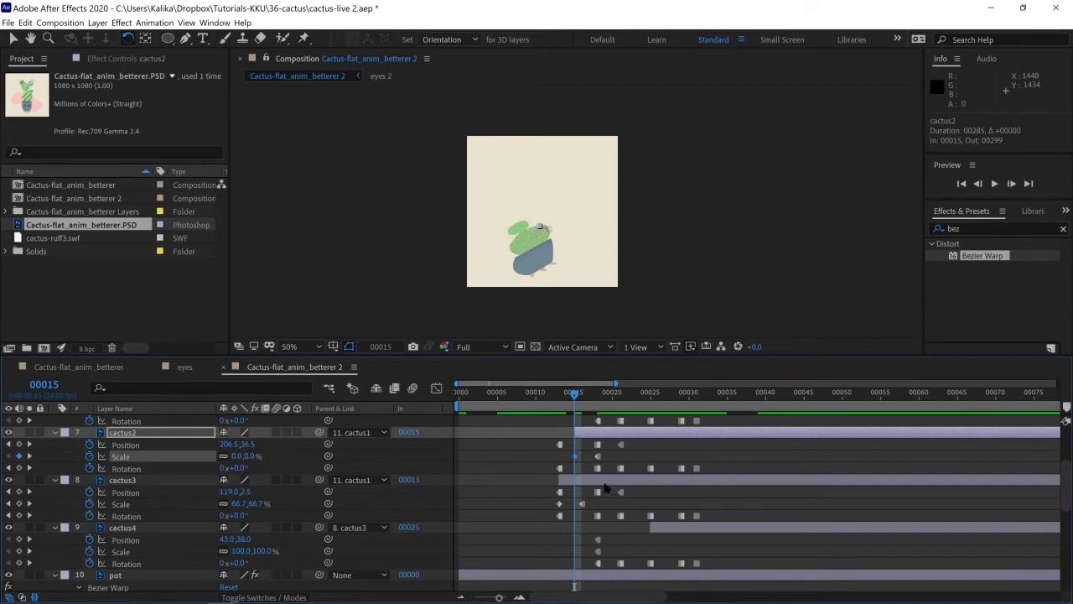
Step: Move cactus5's 100% Scale keyframe to frame 21, start the layer at frame 18, and set its Scale to 0% there
scroll(606, 489, "up", 3)
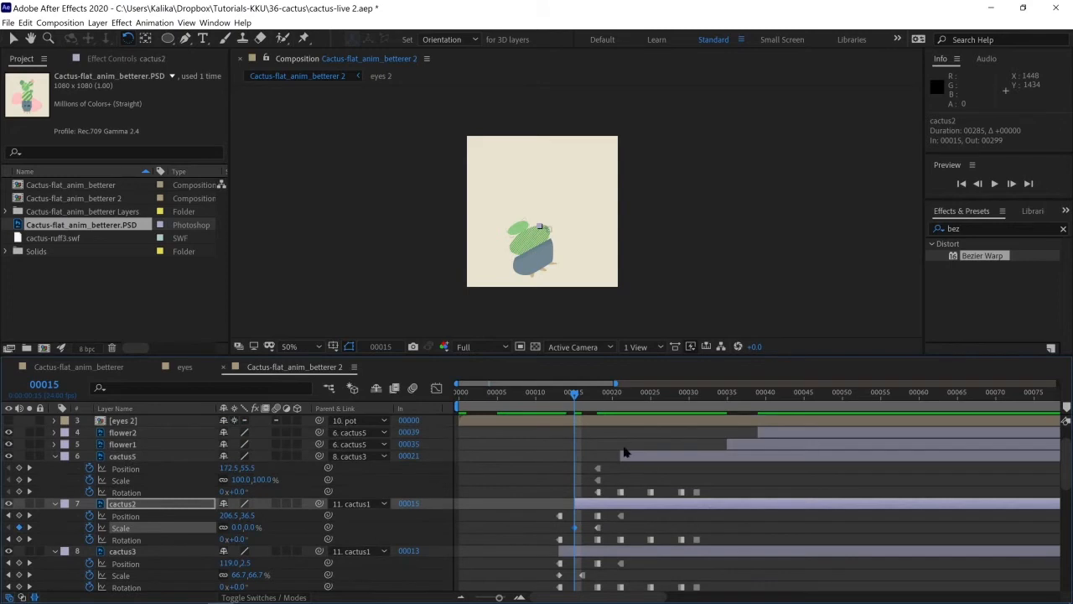
left_click(634, 456)
left_click_drag(614, 392, 620, 392)
left_click(597, 480)
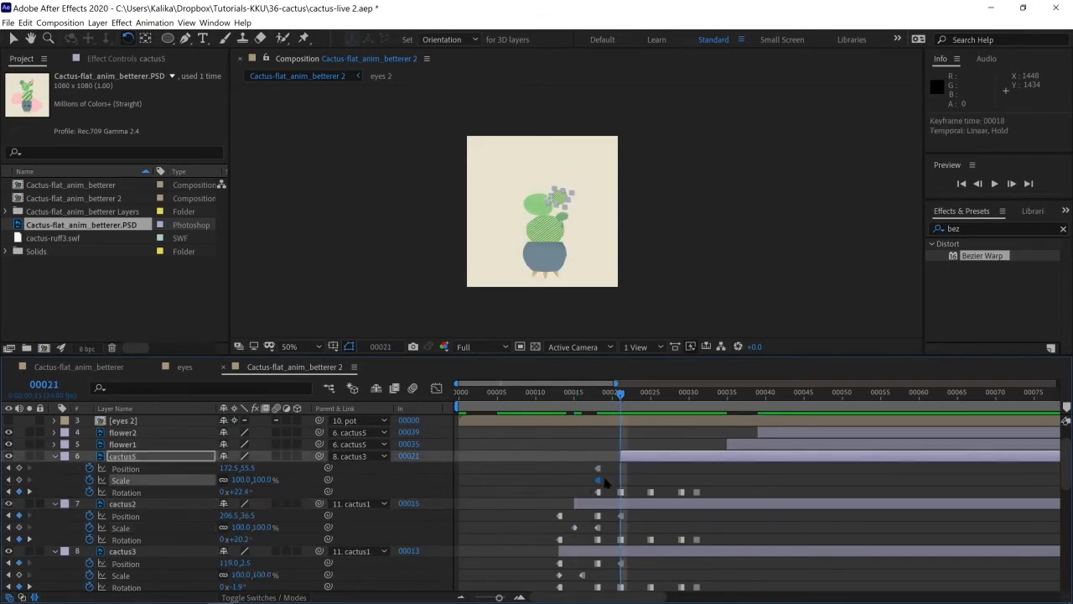
left_click_drag(598, 480, 620, 480)
left_click_drag(621, 394, 596, 402)
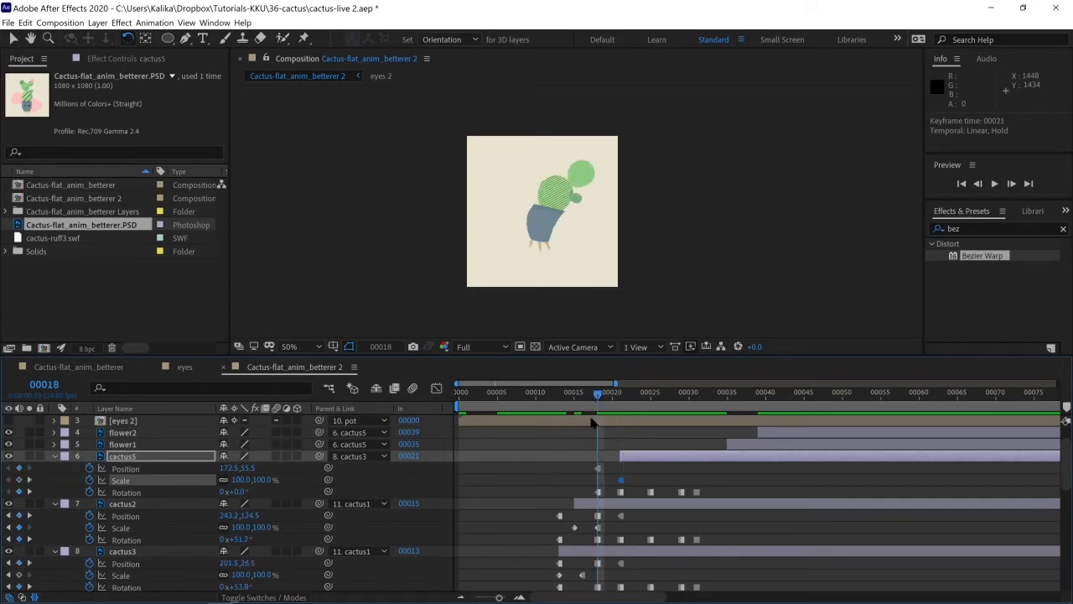
left_click_drag(620, 456, 597, 465)
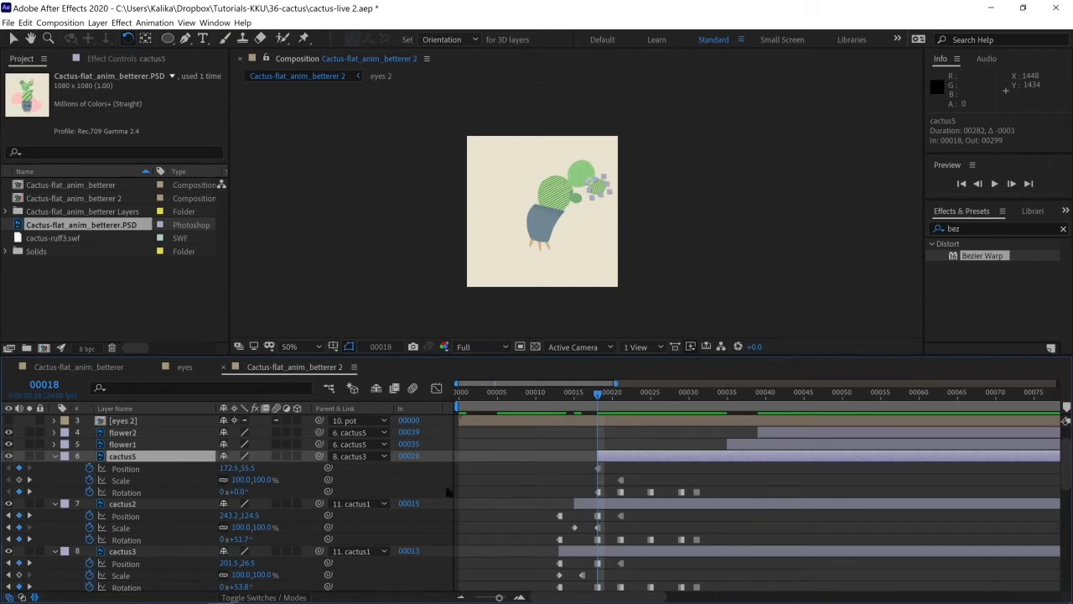
left_click(240, 480)
type("0")
key("Return")
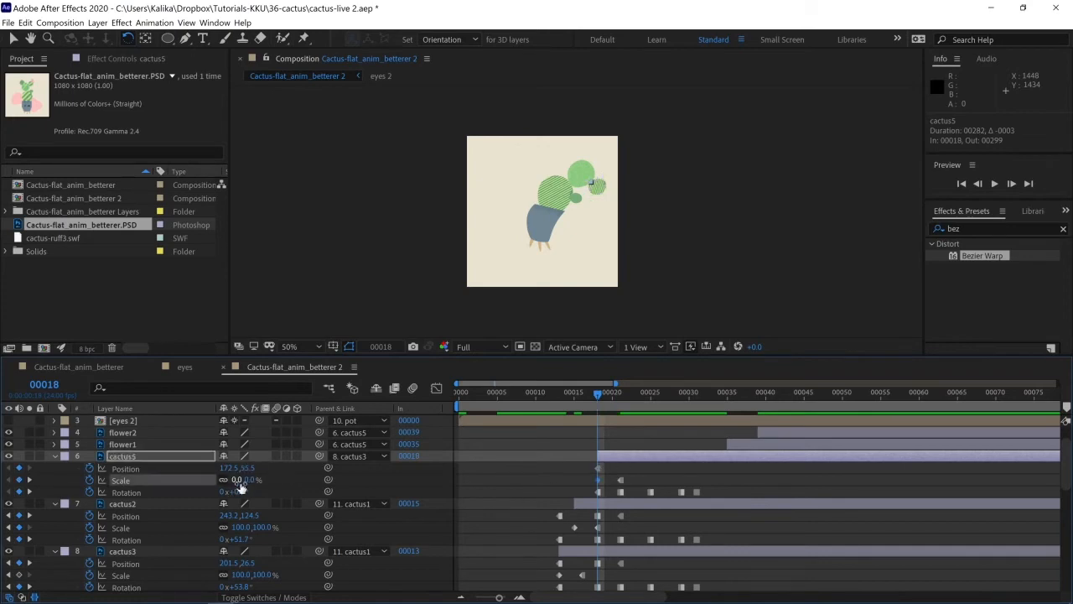
Step: Move cactus4's 100% Scale keyframe to frame 25, start the layer at frame 22, and set its Scale to 0% there
scroll(624, 527, "down", 2)
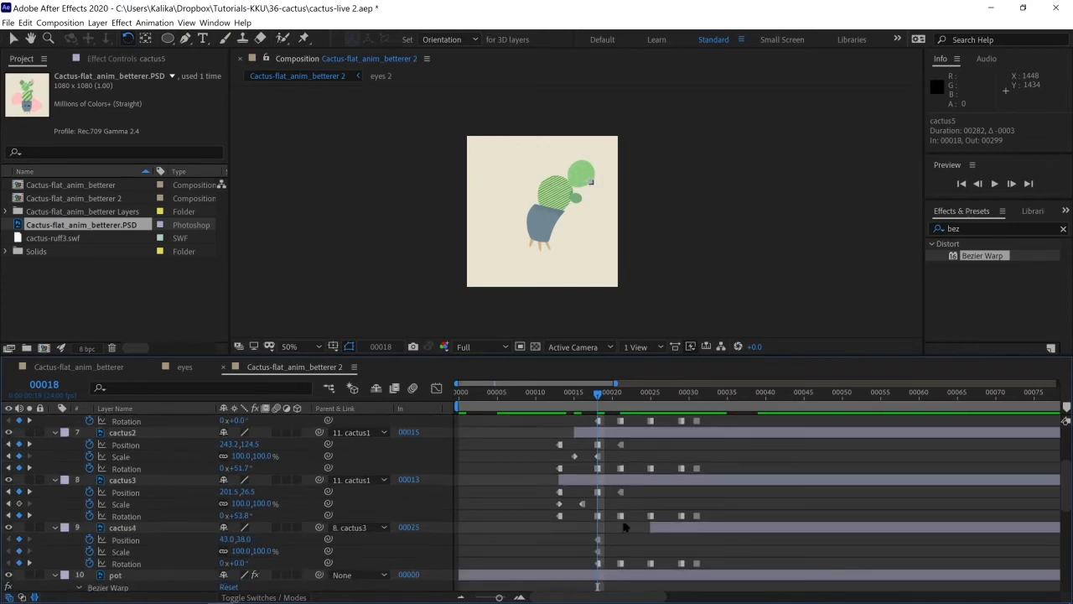
scroll(624, 527, "down", 2)
left_click(656, 491)
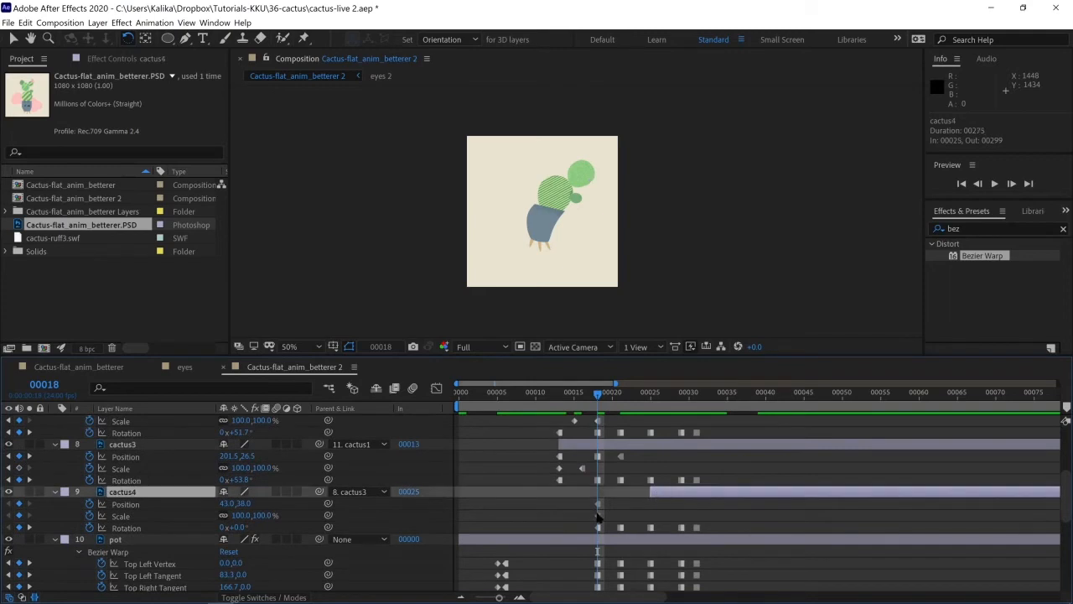
left_click_drag(598, 514, 652, 515)
left_click(629, 394)
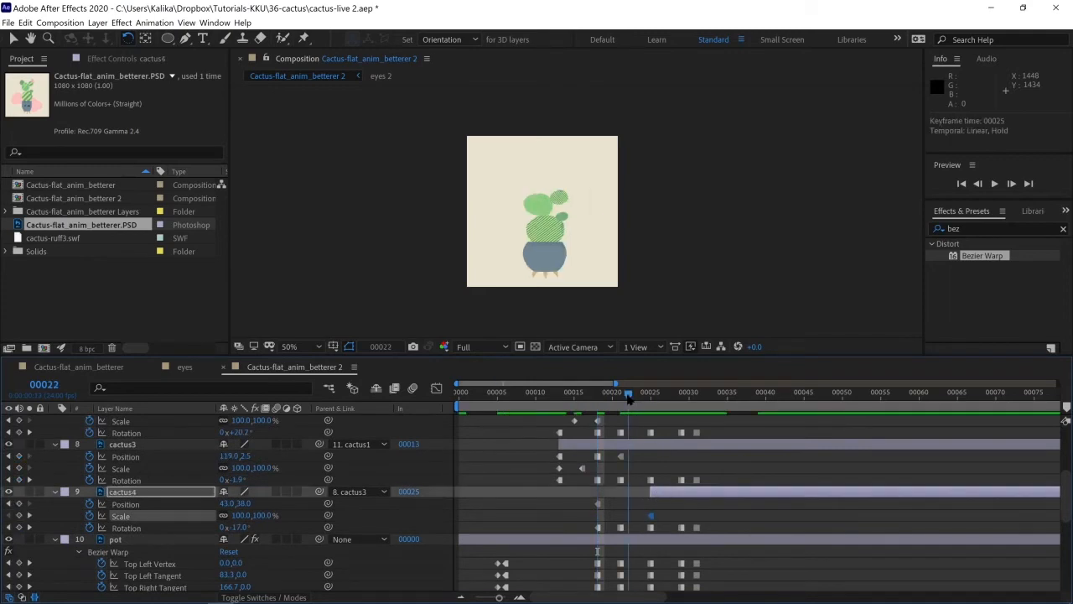
left_click_drag(648, 491, 633, 493)
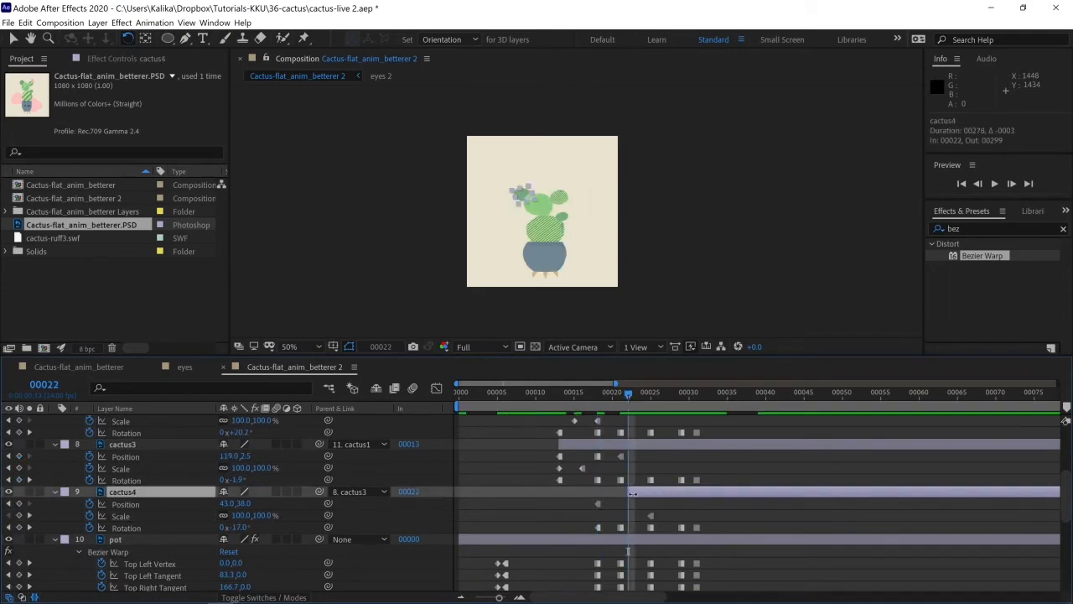
left_click(238, 514)
type("0")
key("Return")
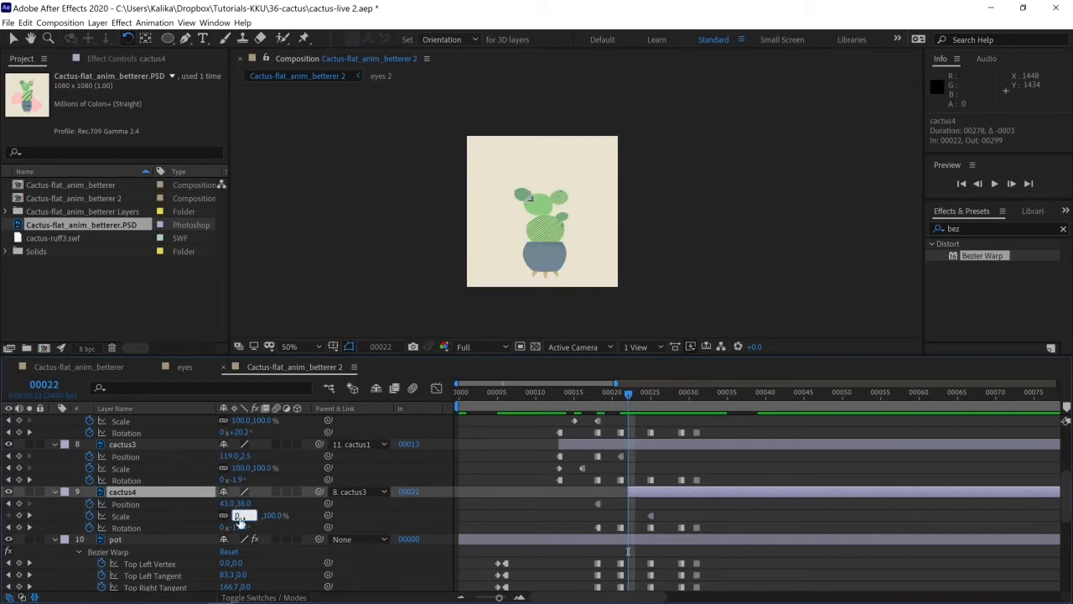
Step: Start the cactus1 layer at frame 7 and set its Scale to 0% there, keeping the 100% keyframe at frame 11
scroll(457, 525, "down", 8)
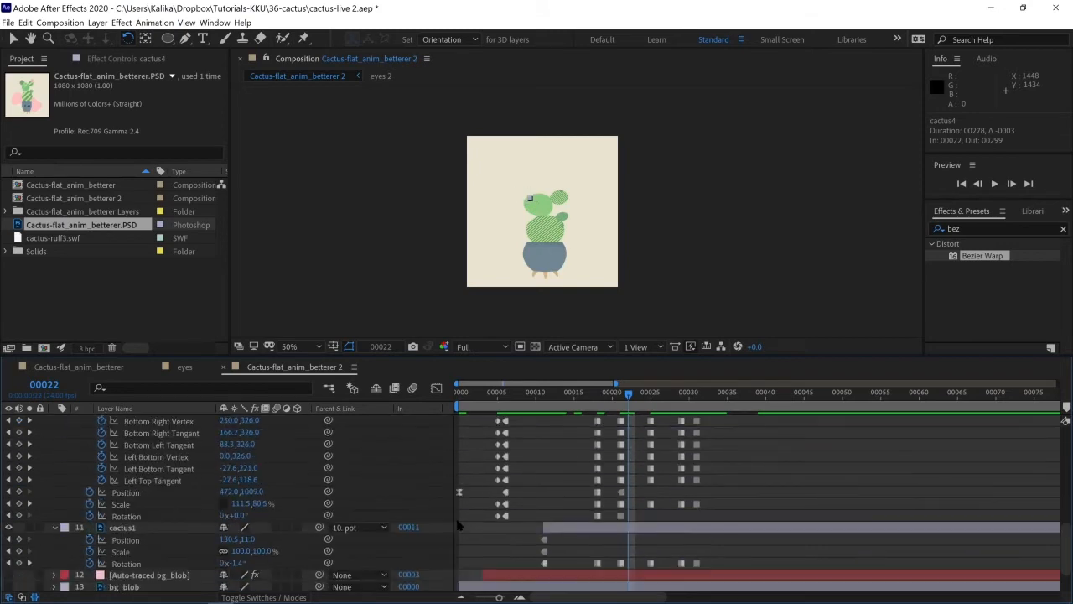
left_click_drag(551, 395, 545, 399)
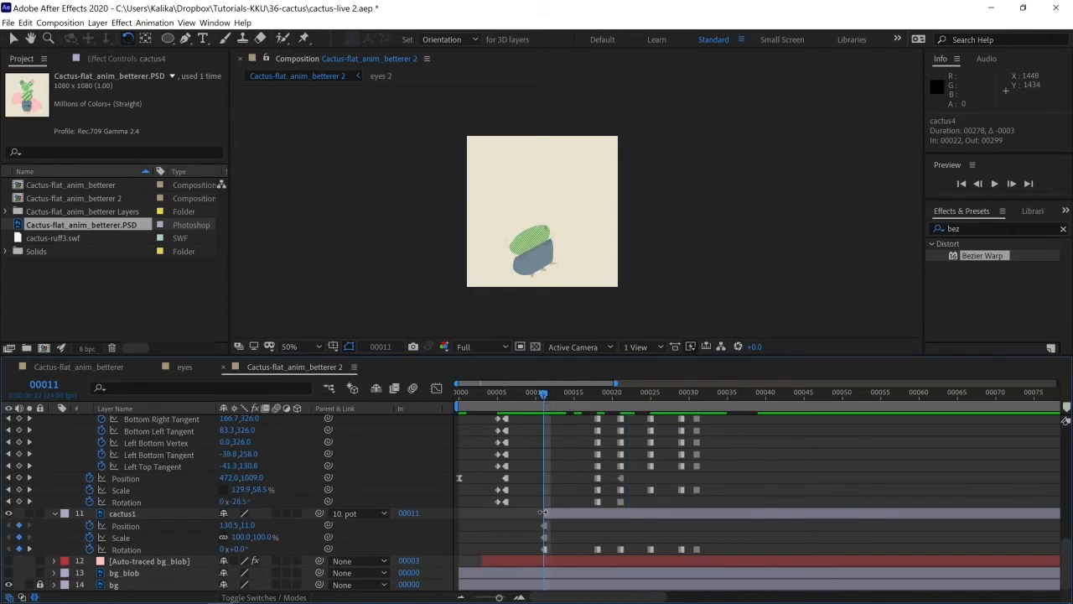
left_click_drag(543, 512, 511, 512)
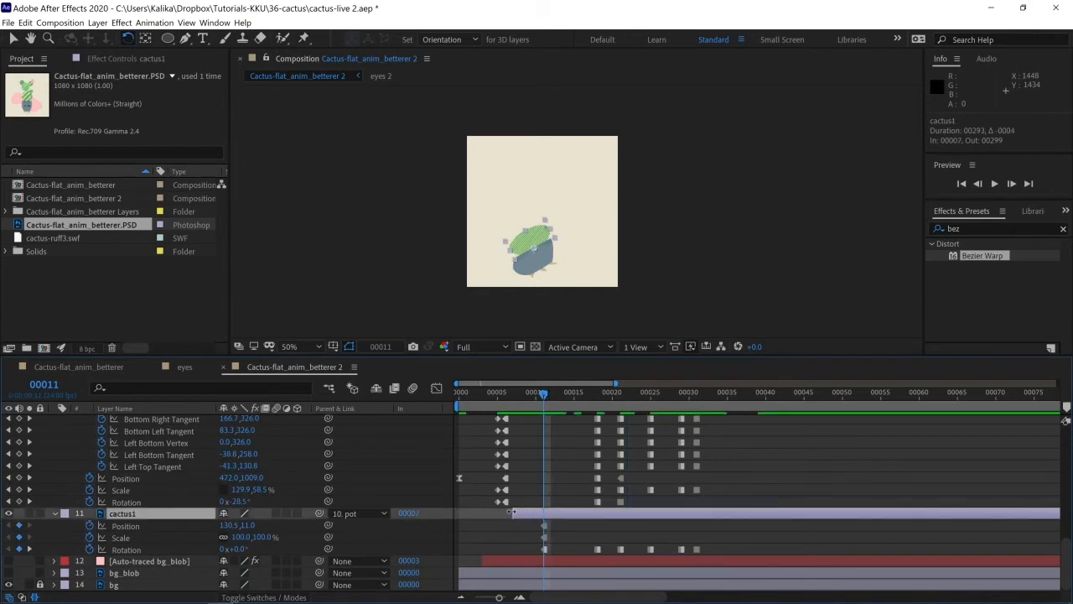
key("i")
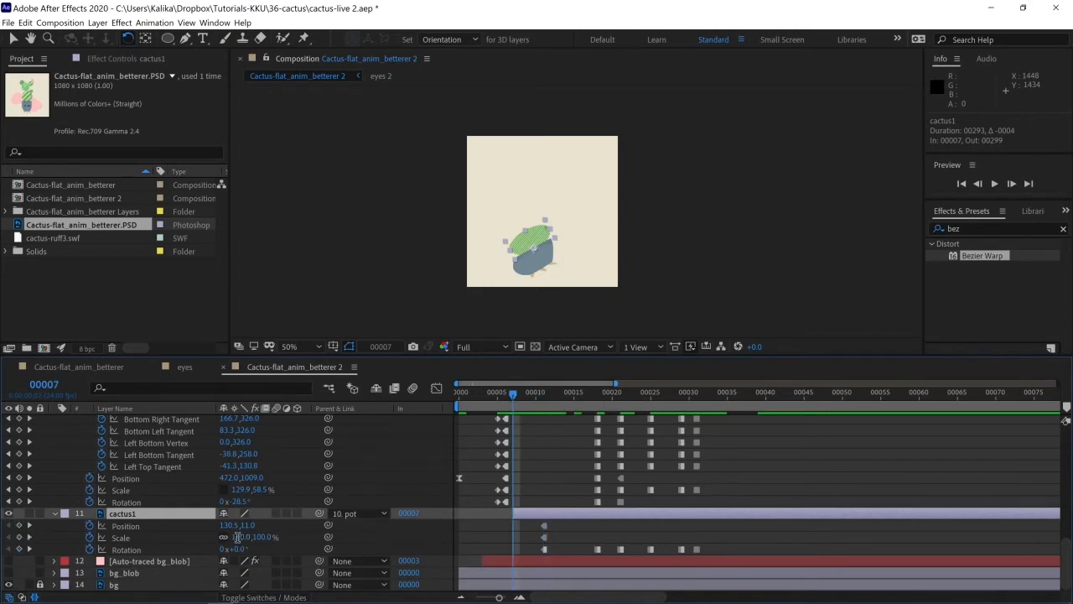
left_click(241, 536)
type("0")
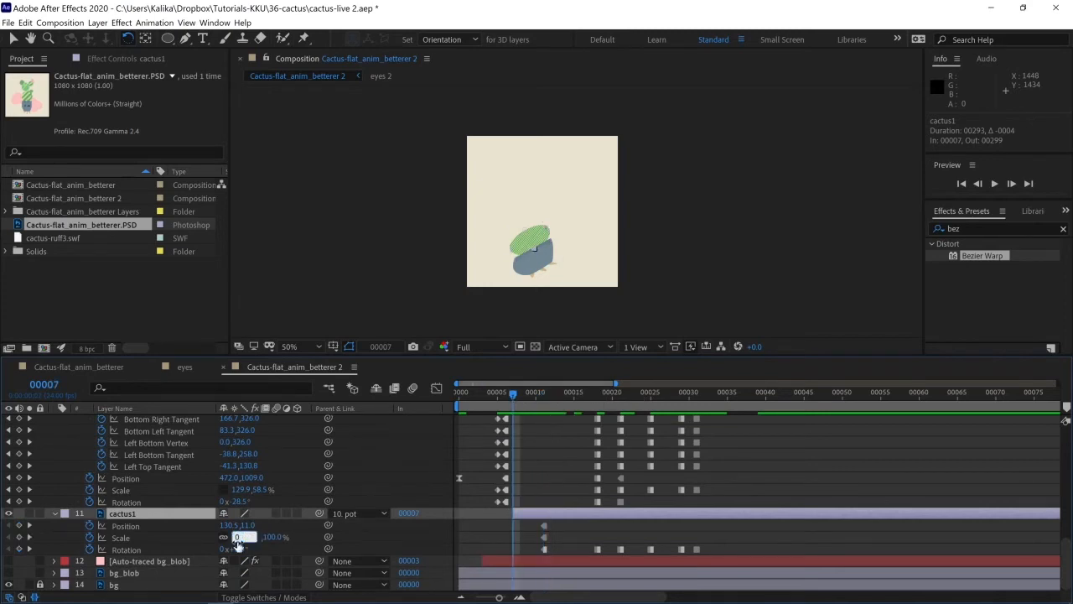
key("Return")
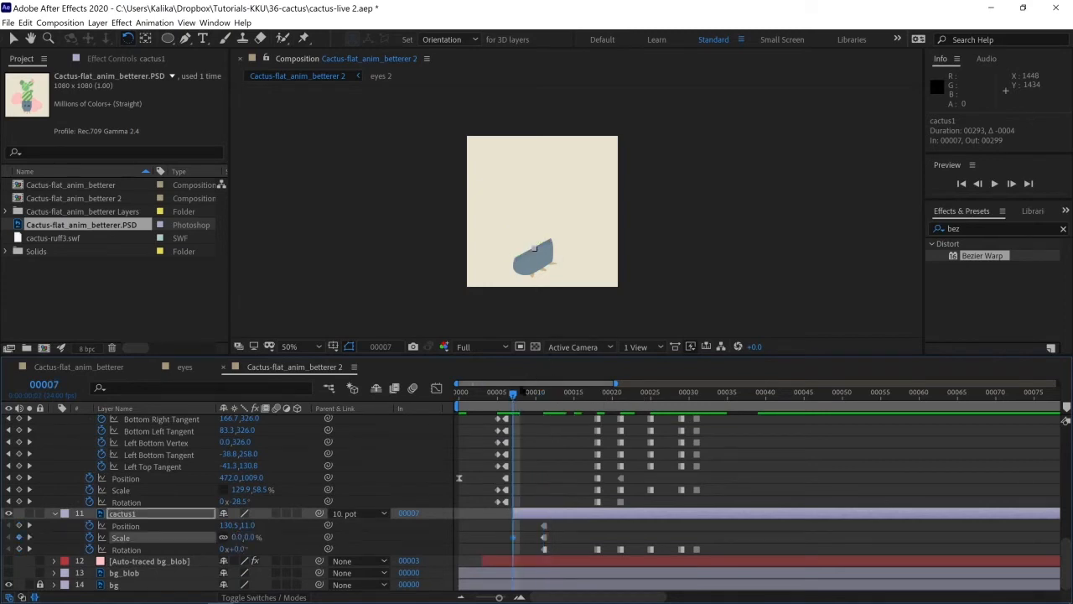
Step: Preview the cactus growth animation from frame 0 through the flowers' appearance
key("Home")
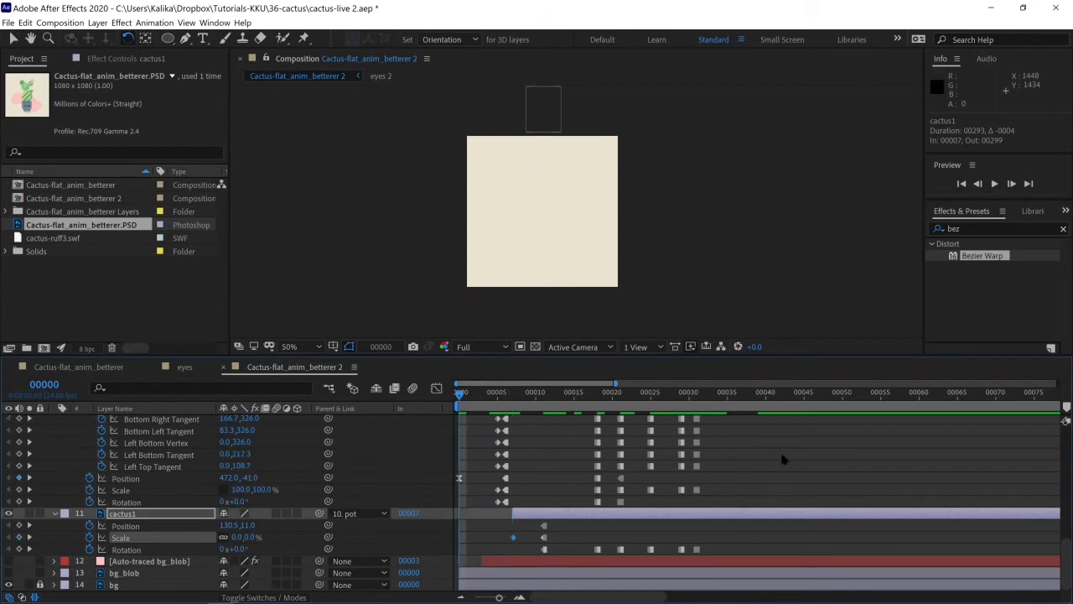
key("space")
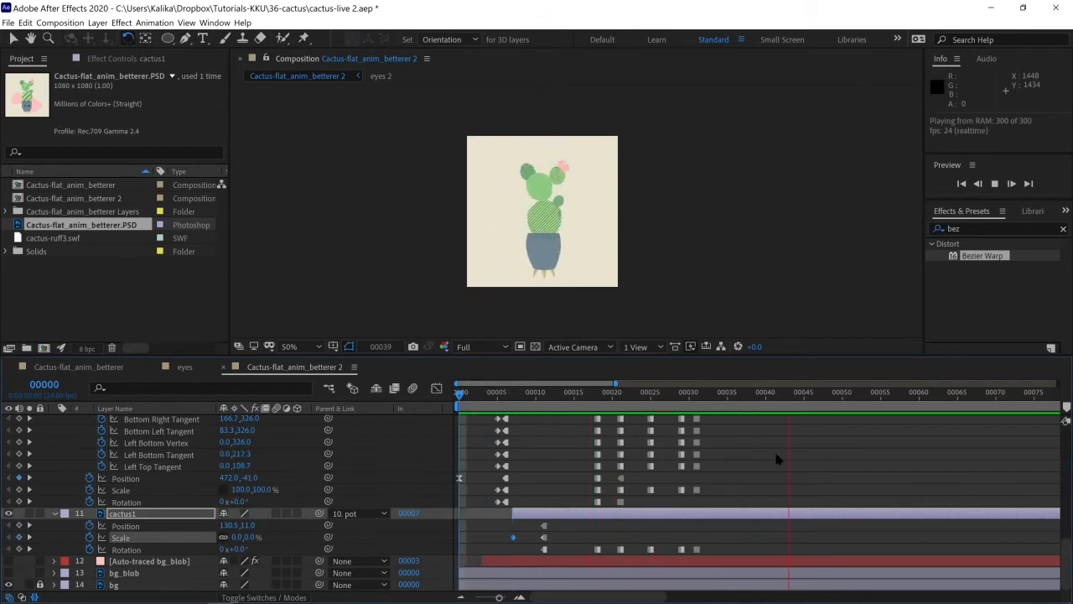
key("space")
Step: Add 100% Scale keyframes to both flower1 and flower2 at frame 35
scroll(802, 480, "up", 10)
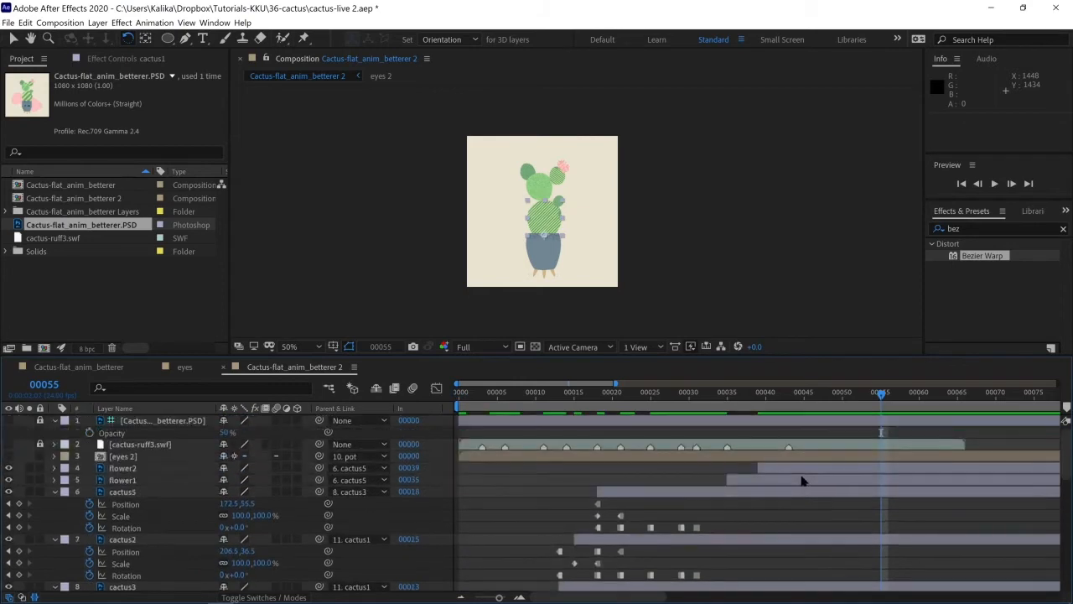
left_click_drag(748, 394, 727, 392)
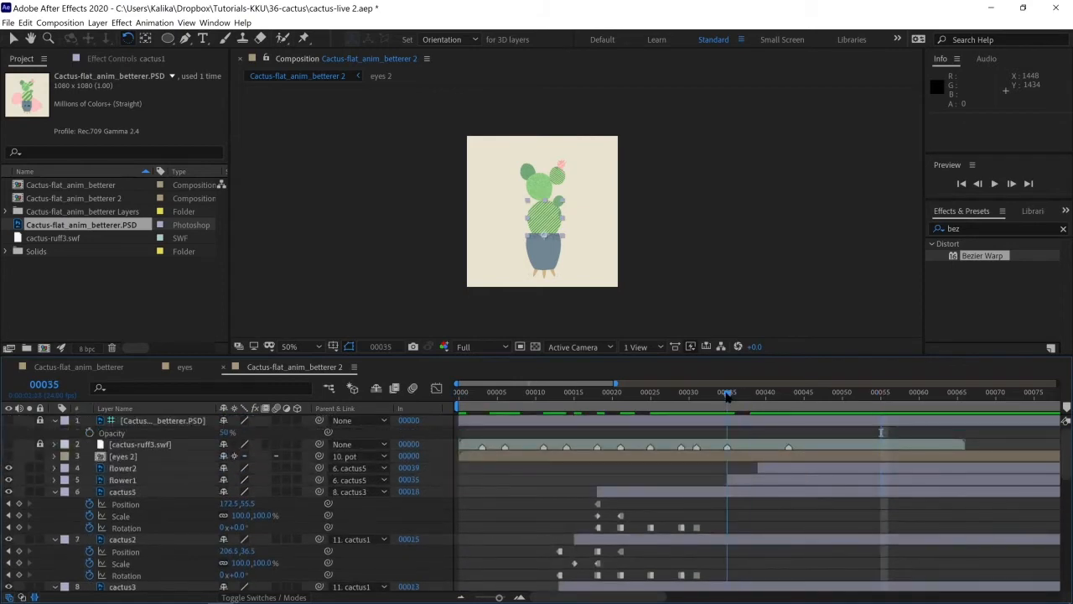
left_click(746, 483)
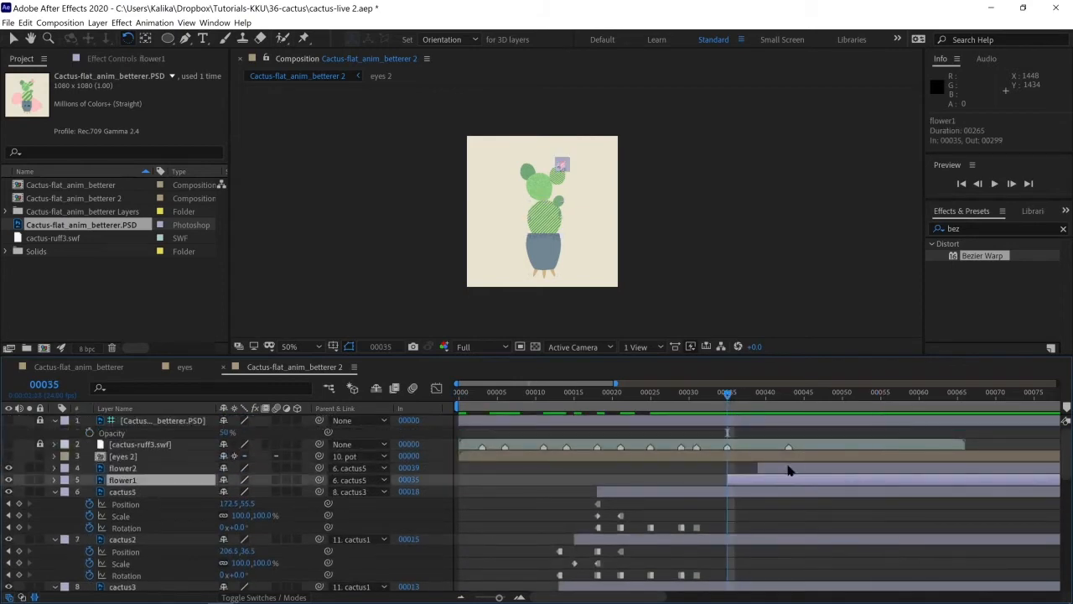
left_click(788, 470, "shift")
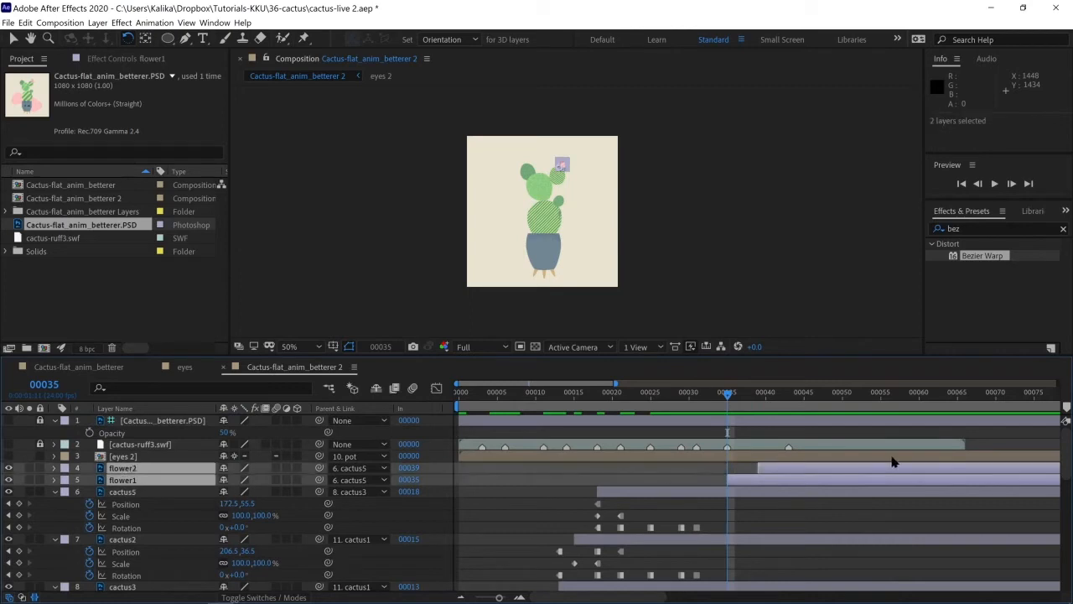
key("s")
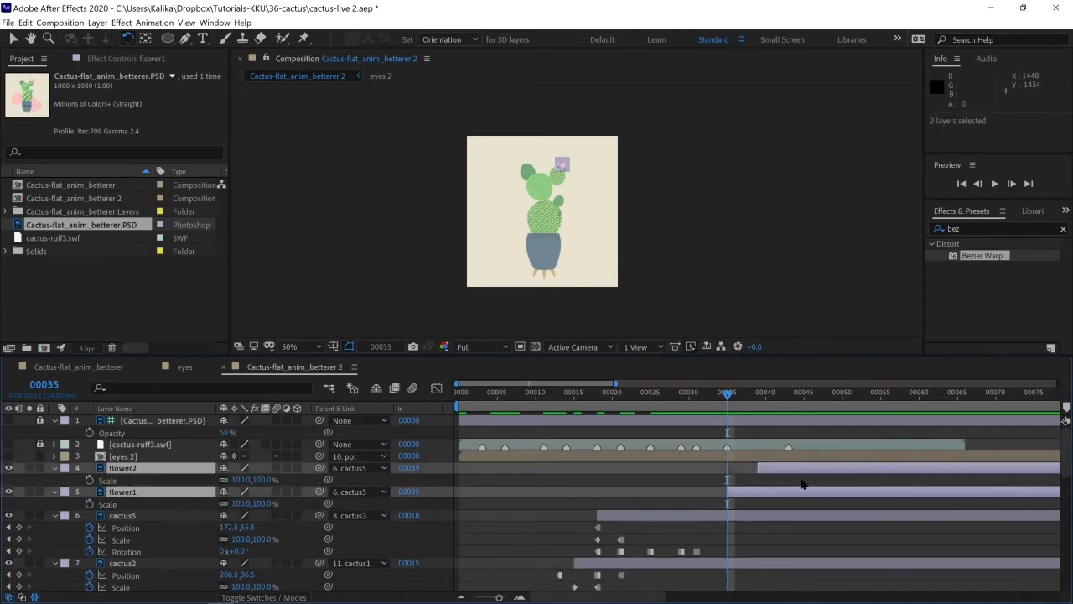
left_click(90, 479)
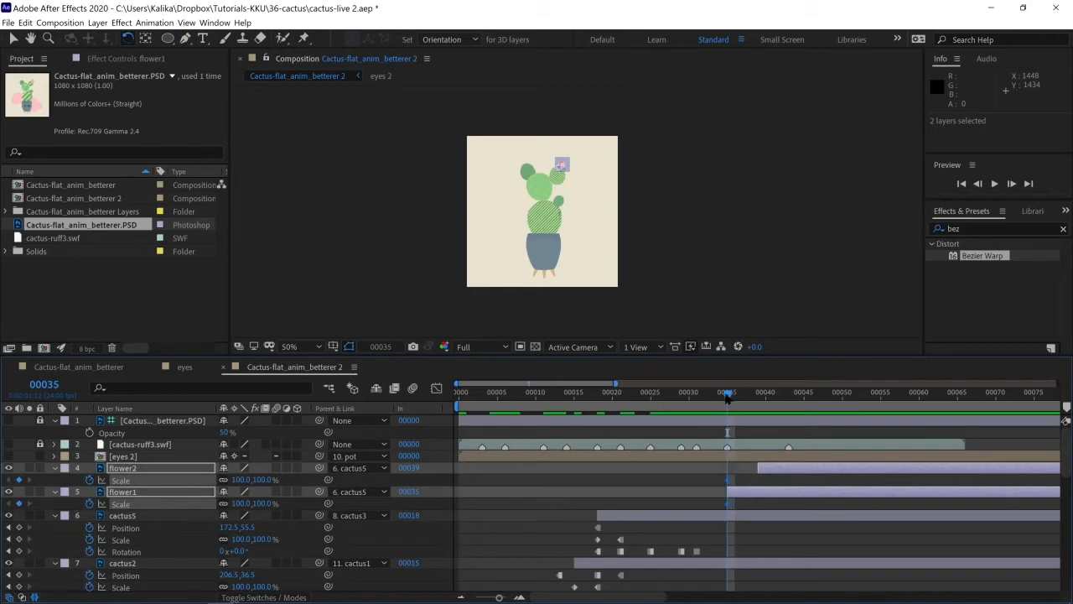
Step: Set the Scale of flower1 and flower2 to 110% at frame 41
left_click(44, 385)
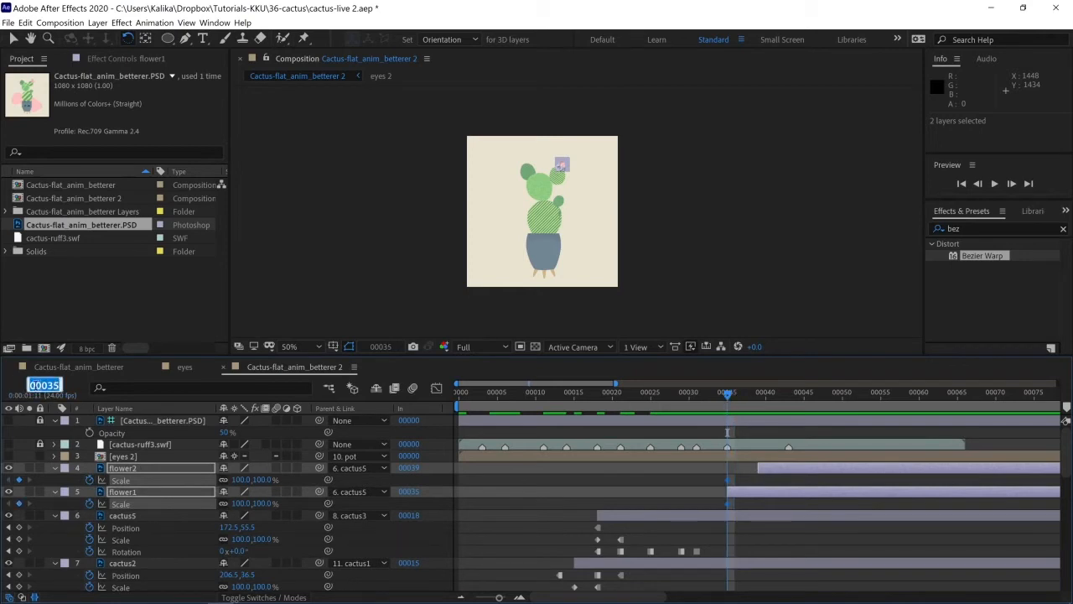
type("41")
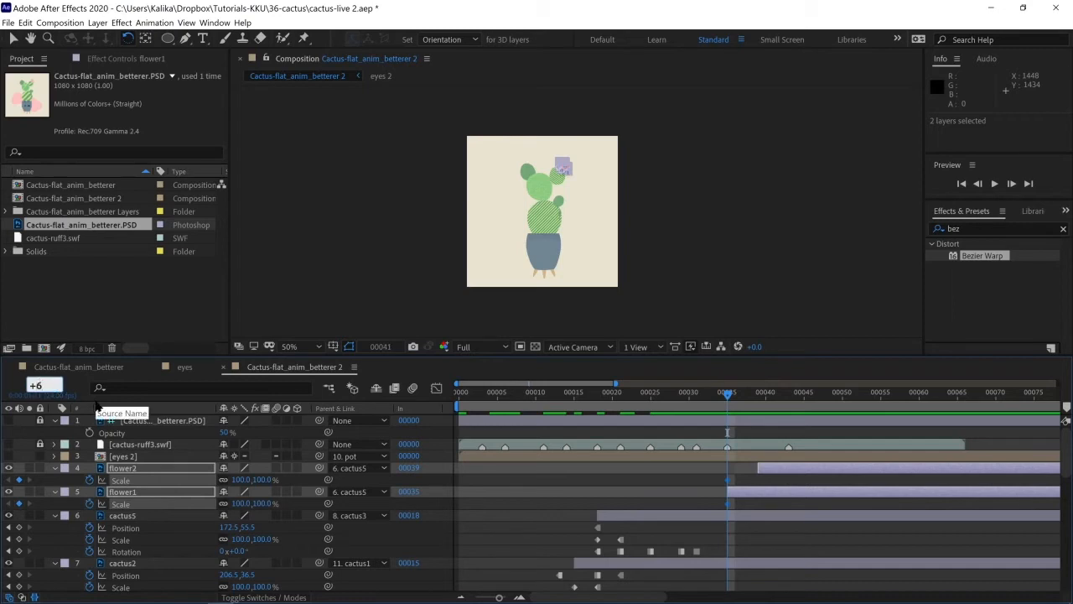
key("Return")
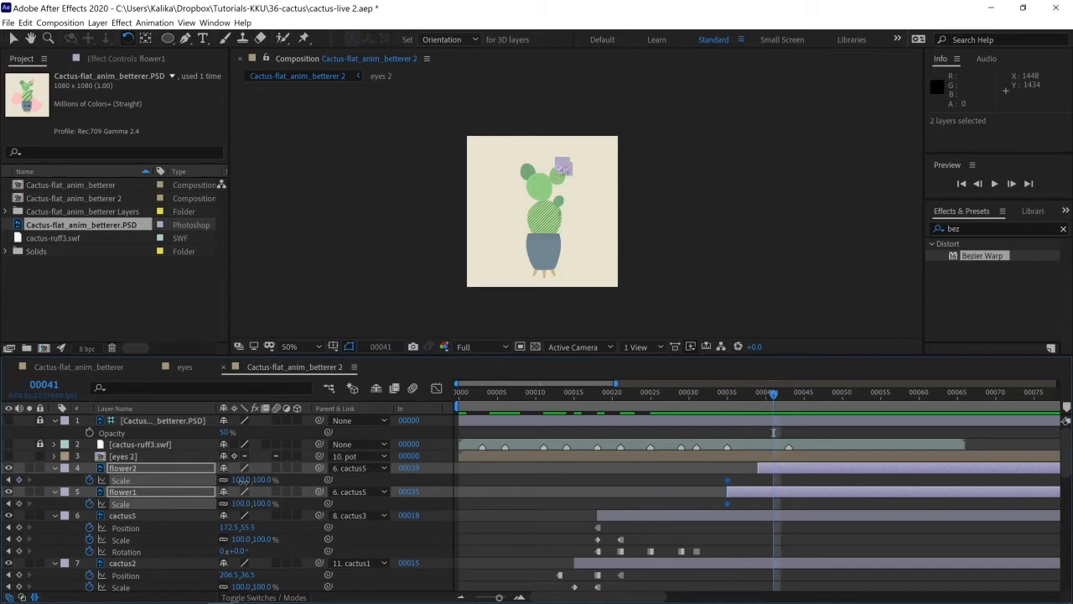
left_click(239, 479)
type("110")
key("Return")
Step: Set the Scale of both flowers back to 100% at frame 43
left_click_drag(773, 394, 788, 398)
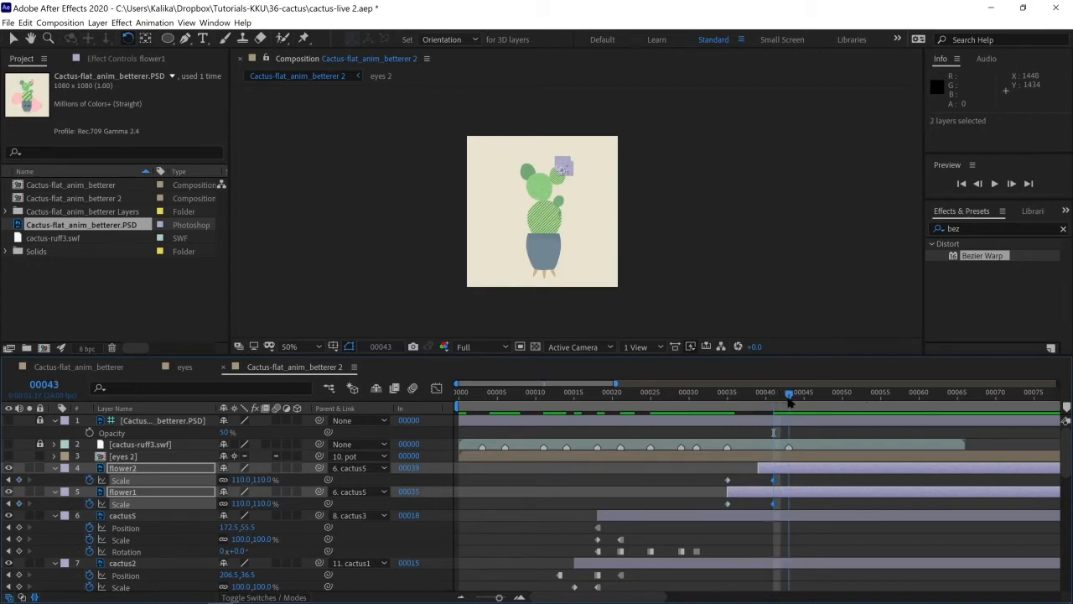
left_click(240, 479)
type("100")
key("Return")
Step: Apply Easy Ease to the 110% Scale keyframes of flower1 and flower2 at frame 41
left_click_drag(765, 480, 778, 505)
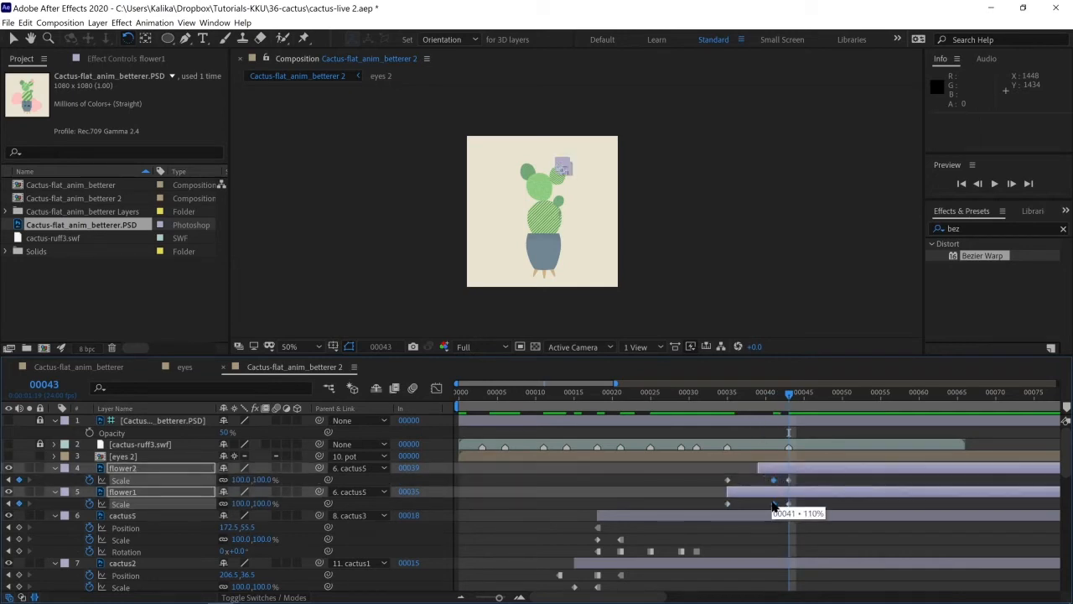
right_click(773, 504)
mouse_move(803, 496)
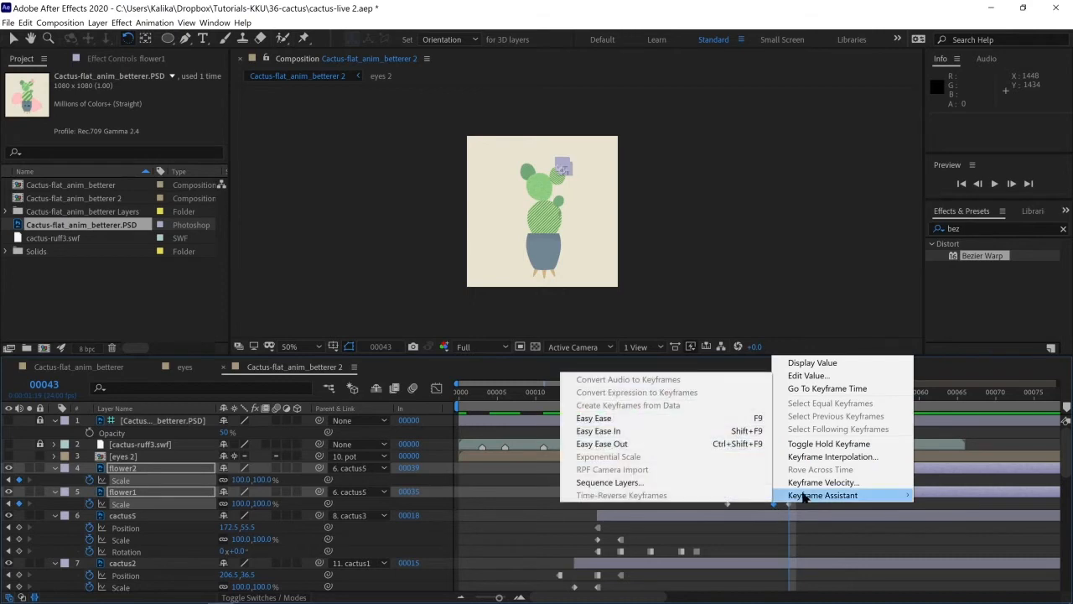
left_click(663, 417)
Step: Shift all of flower2's Scale keyframes to start at frame 39 and preview the animation from the first frame
left_click_drag(809, 477, 755, 490)
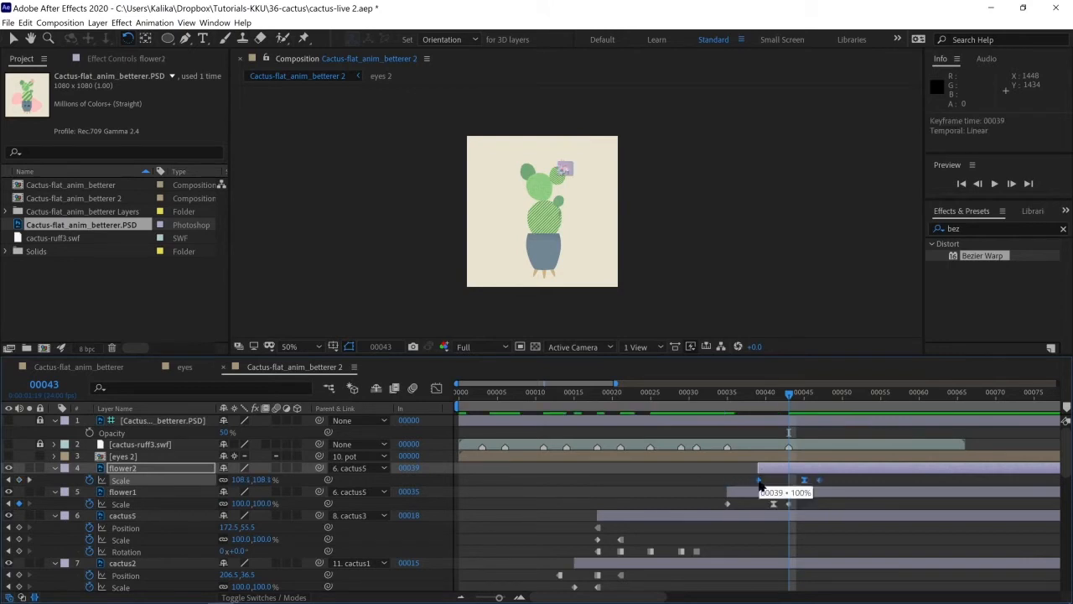
left_click_drag(759, 399, 835, 401)
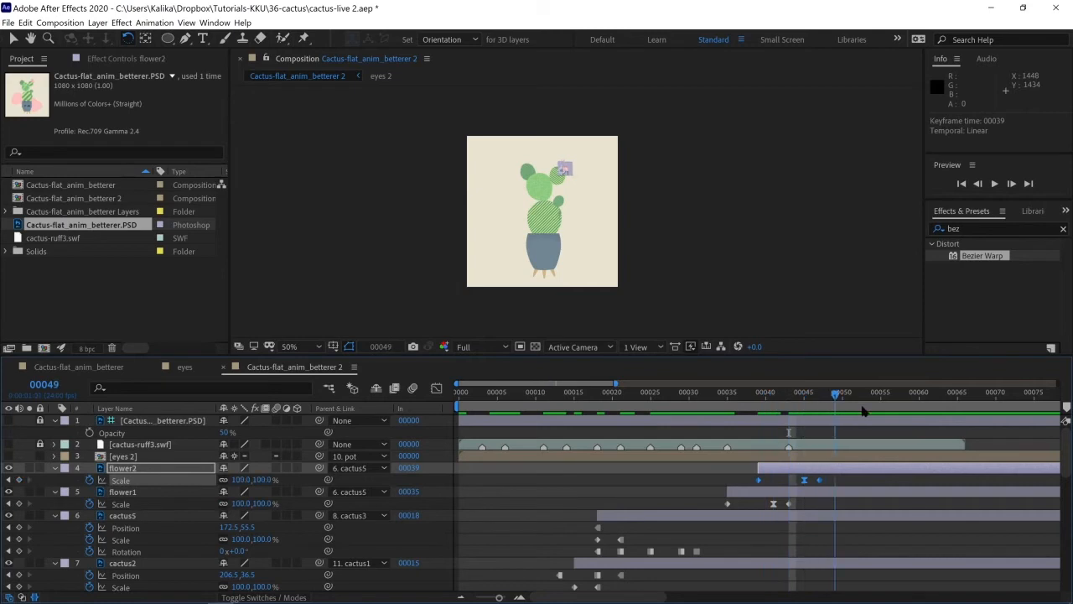
key("Home")
key("space")
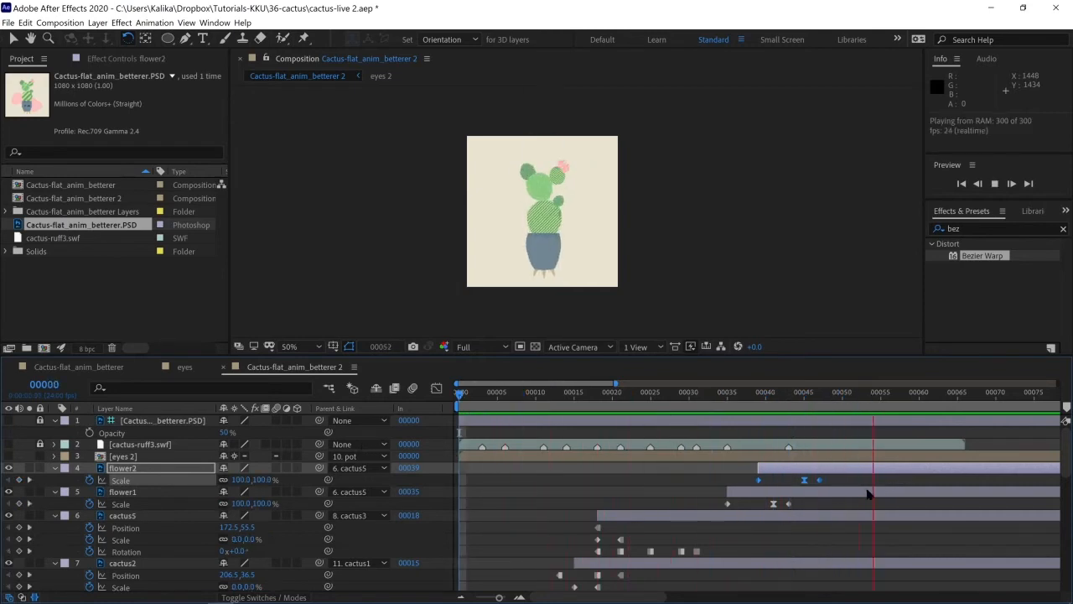
key("space")
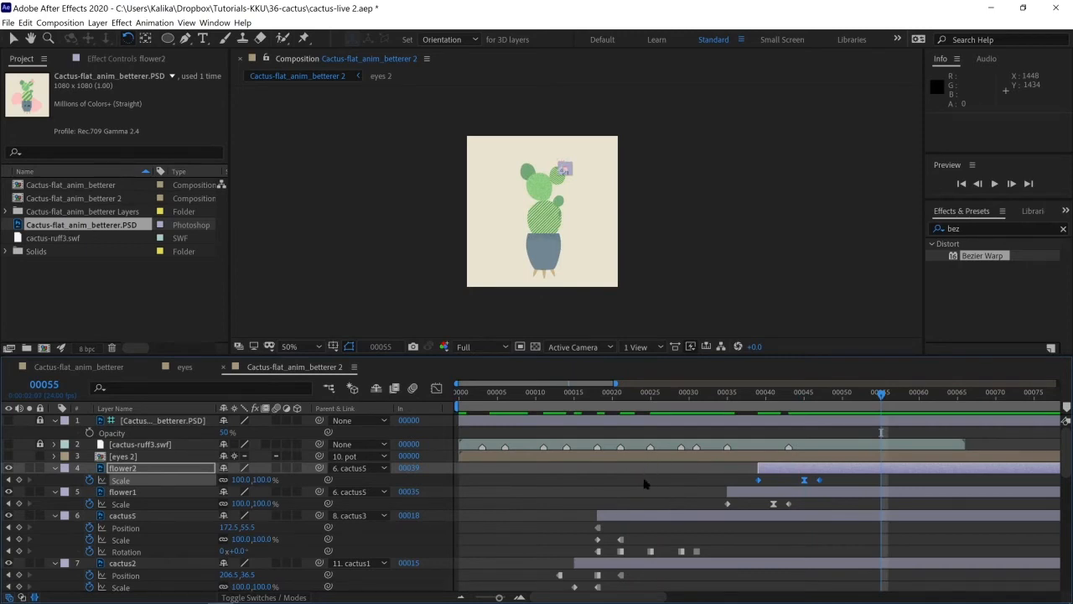
Step: Select the keyframes of the pot and all cactus layers and turn off their hold interpolation with Toggle Hold Keyframe
key("grave")
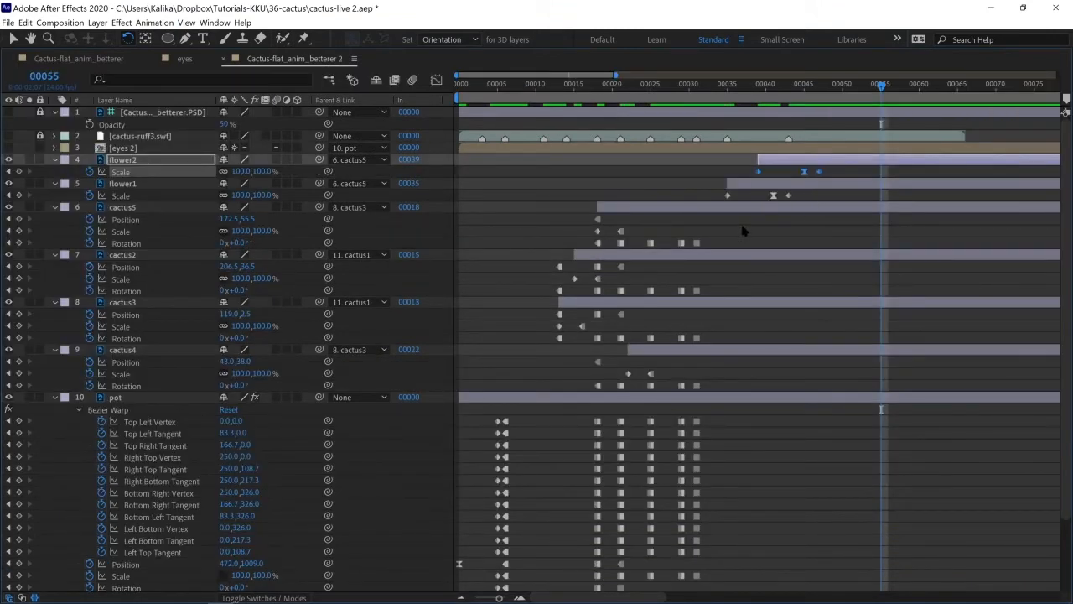
left_click_drag(740, 216, 504, 573)
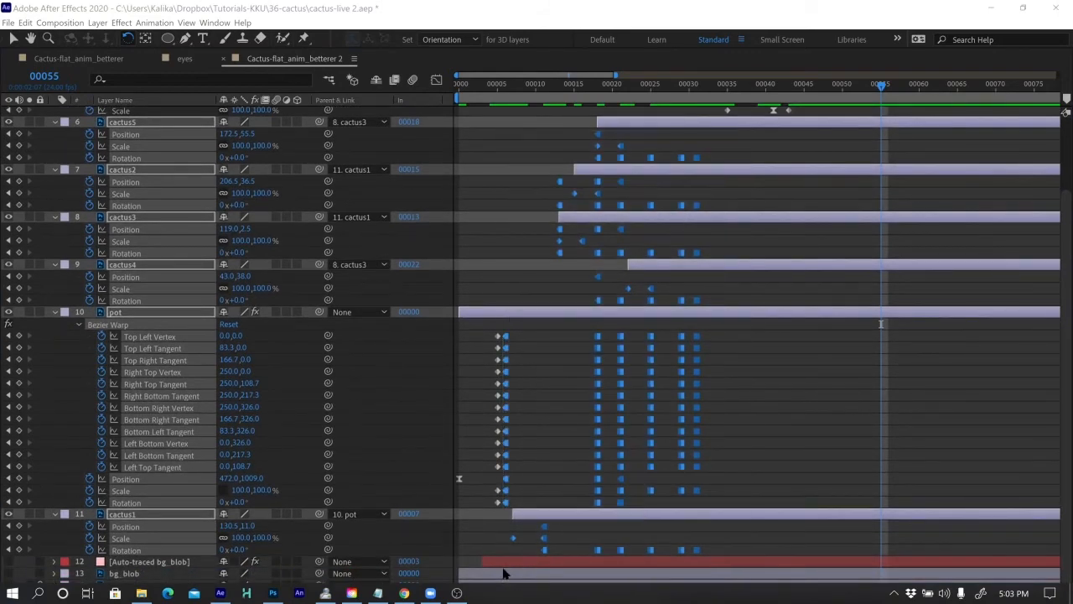
right_click(598, 503)
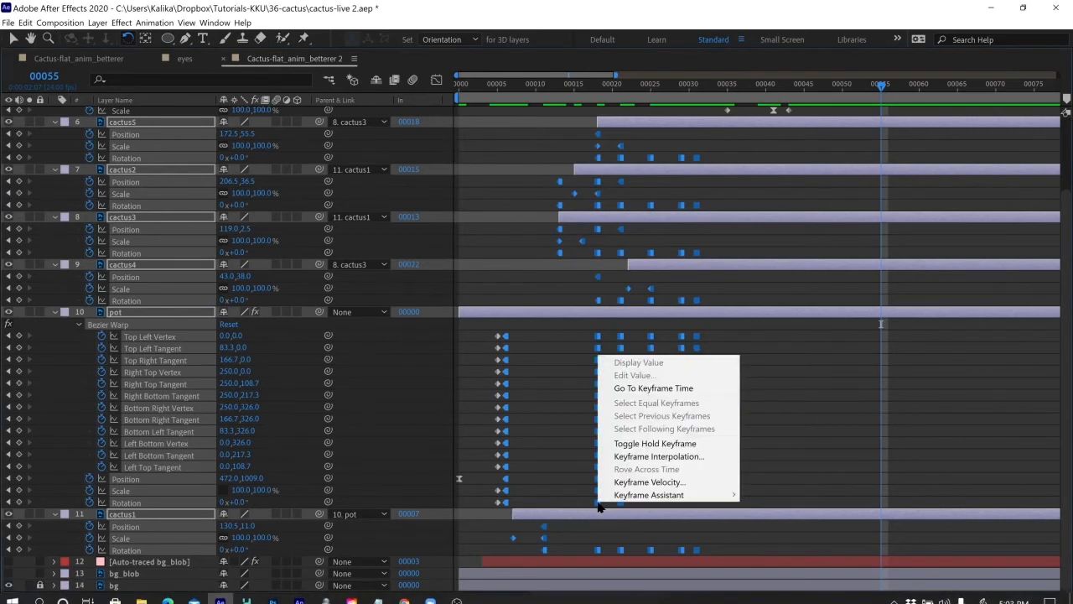
left_click(636, 445)
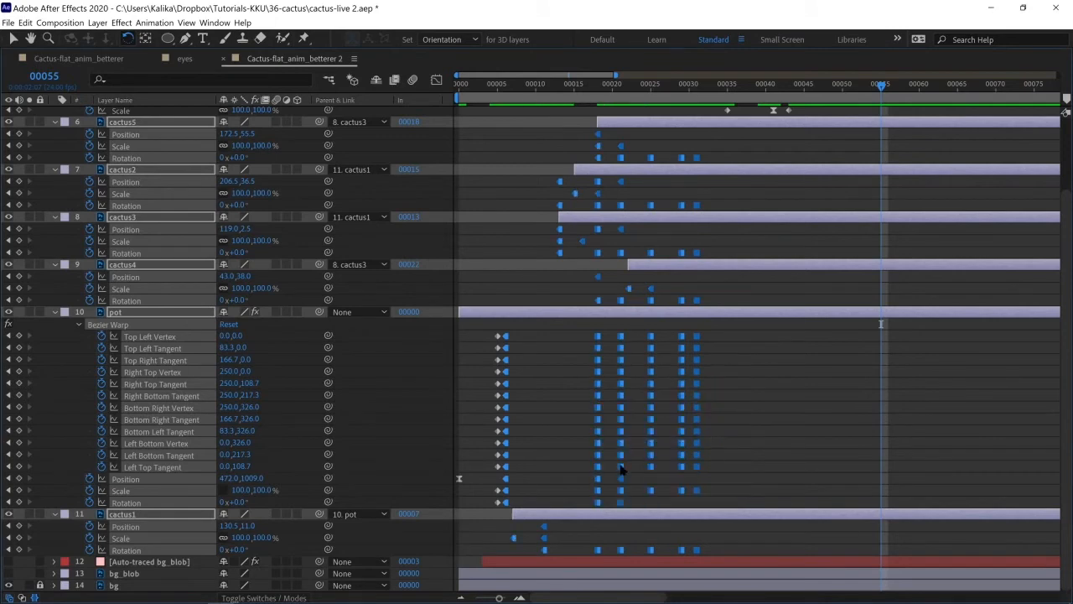
right_click(621, 470)
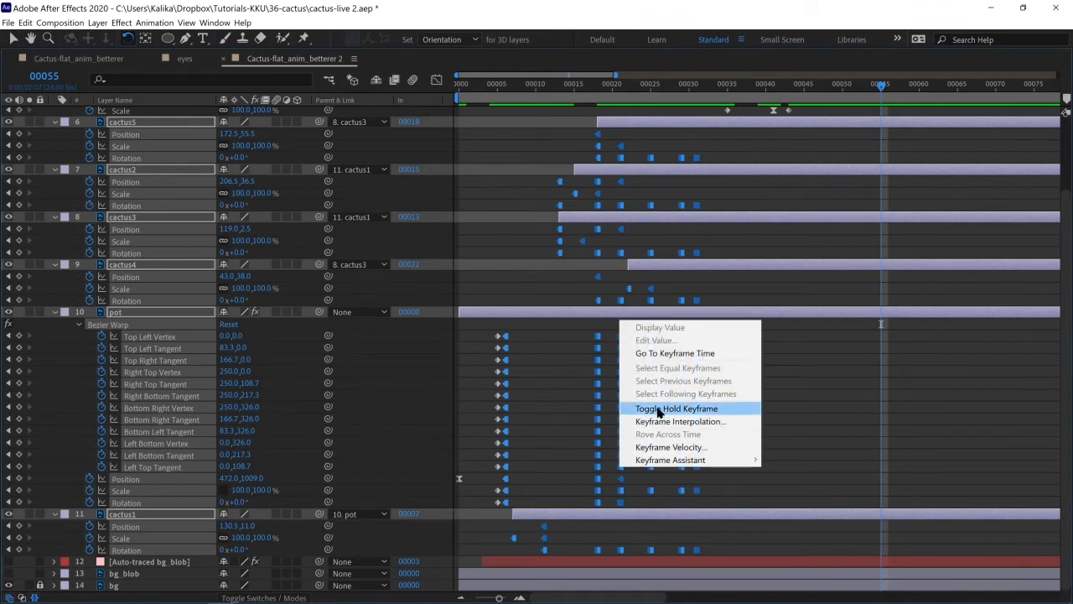
left_click(658, 409)
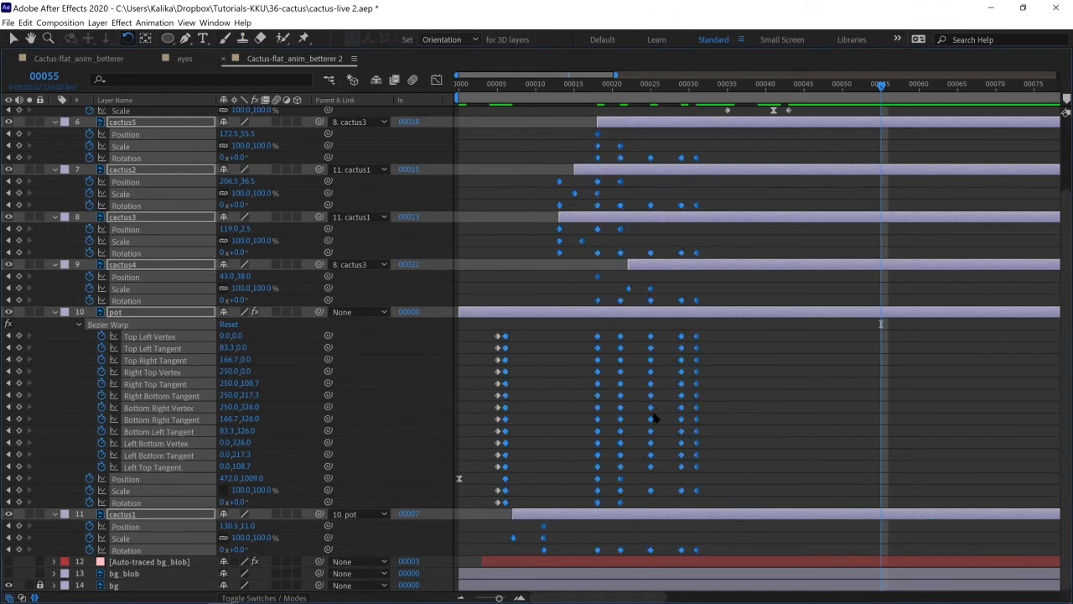
scroll(606, 406, "up", 3)
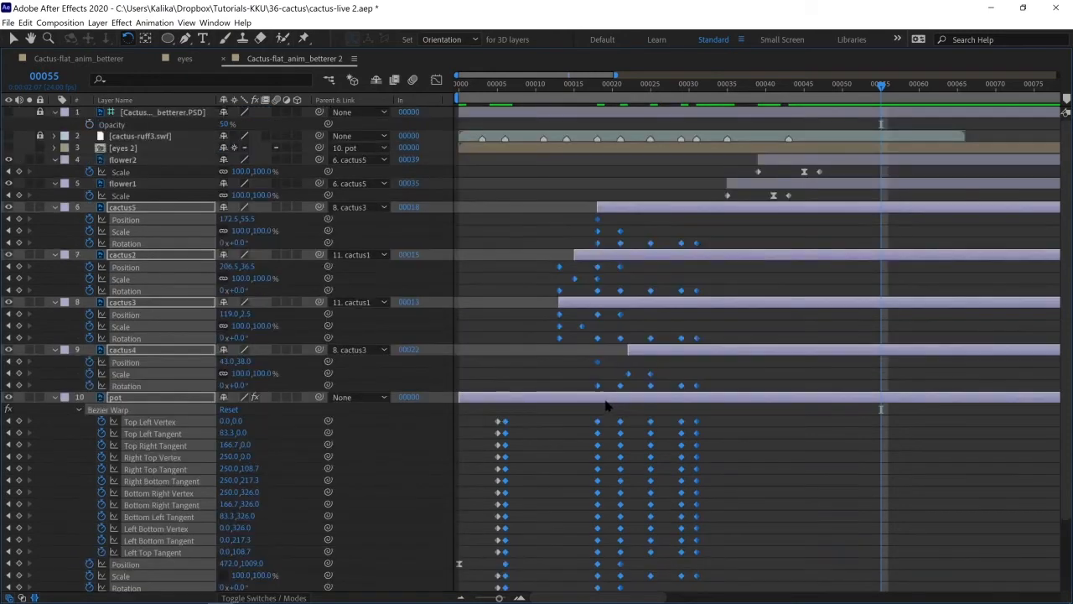
Step: Preview the animation in the composition with the hold keyframes removed
key("grave")
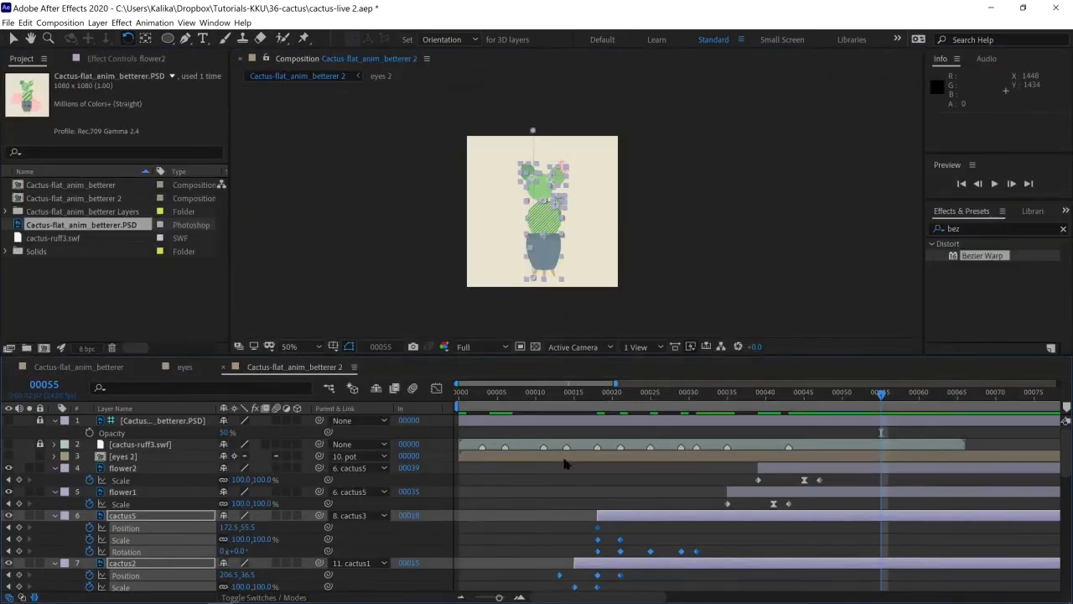
left_click(566, 458)
key("space")
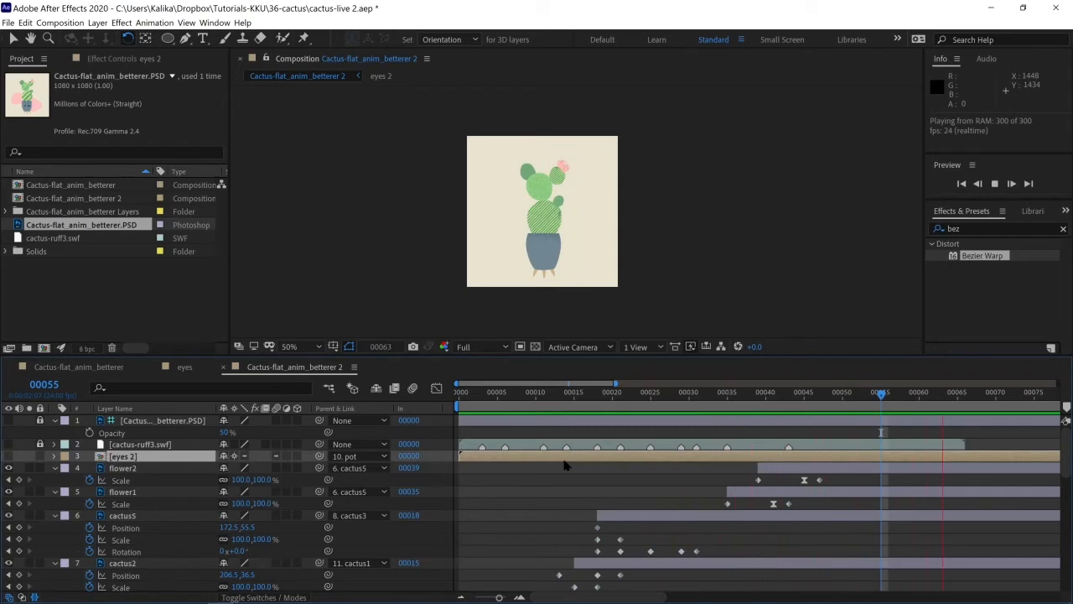
key("space")
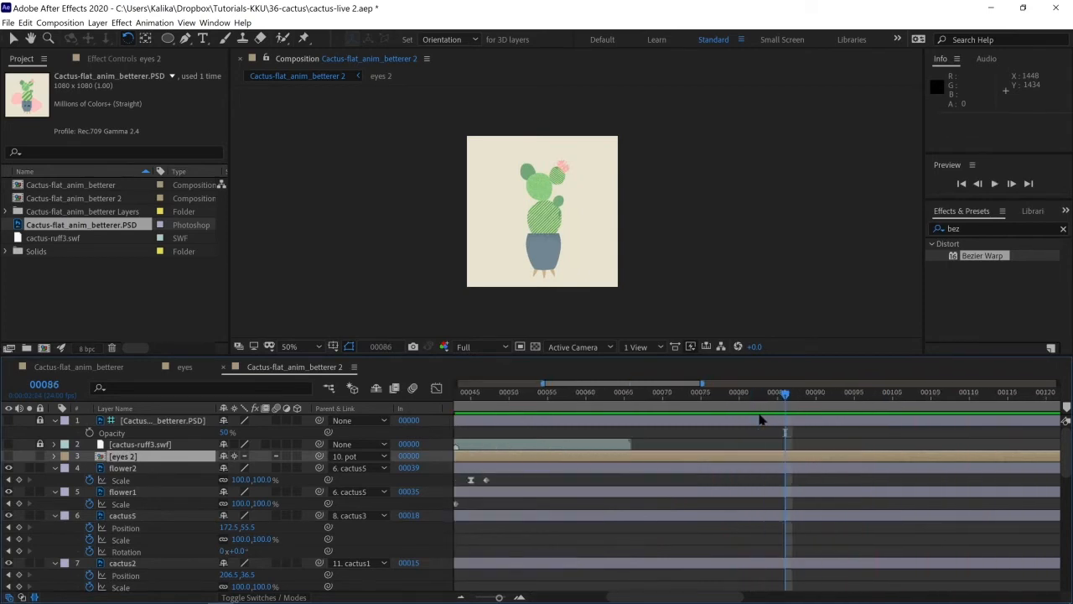
Step: Set the Scale of flower1 to 0% at frame 35
scroll(759, 419, "left", 2)
left_click_drag(579, 394, 563, 397)
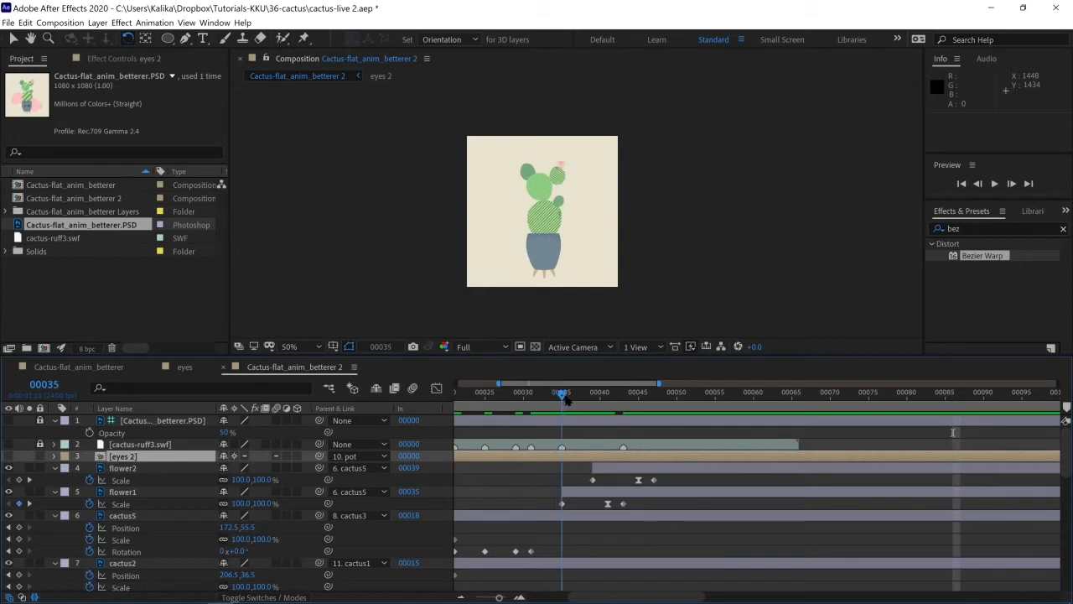
left_click(119, 493)
left_click(240, 503)
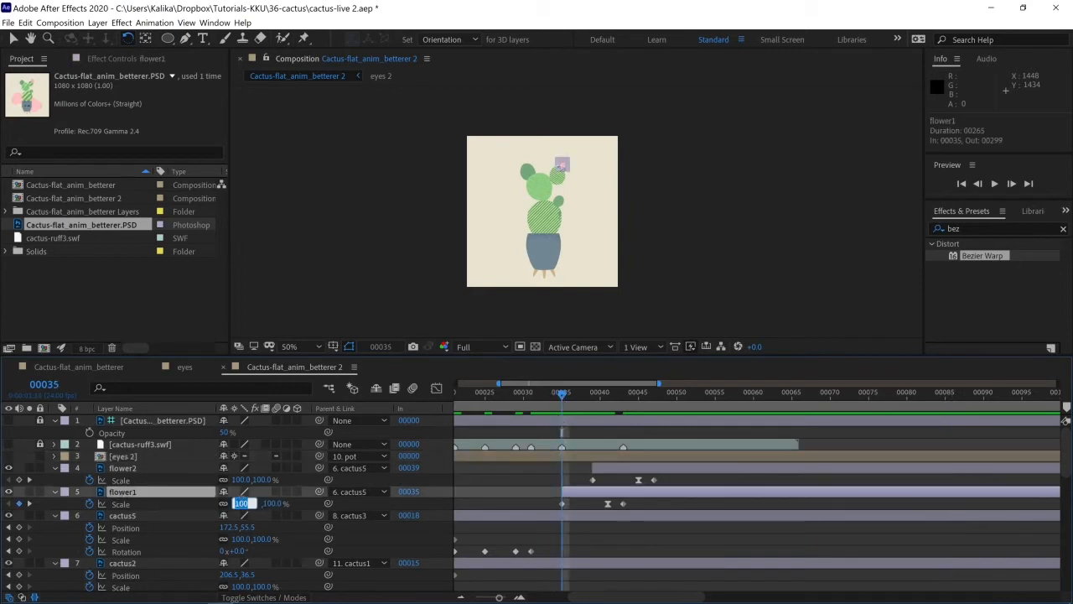
type("0")
key("Return")
Step: Set flower2's first Scale keyframe at frame 39 to 0% and preview both flowers growing in
left_click(593, 480)
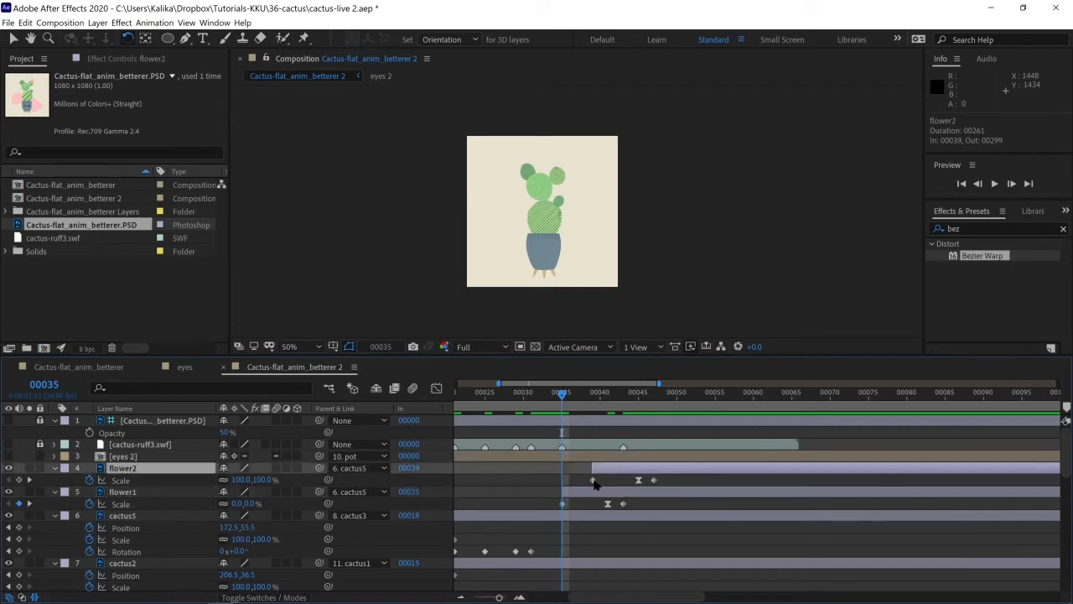
double_click(592, 481)
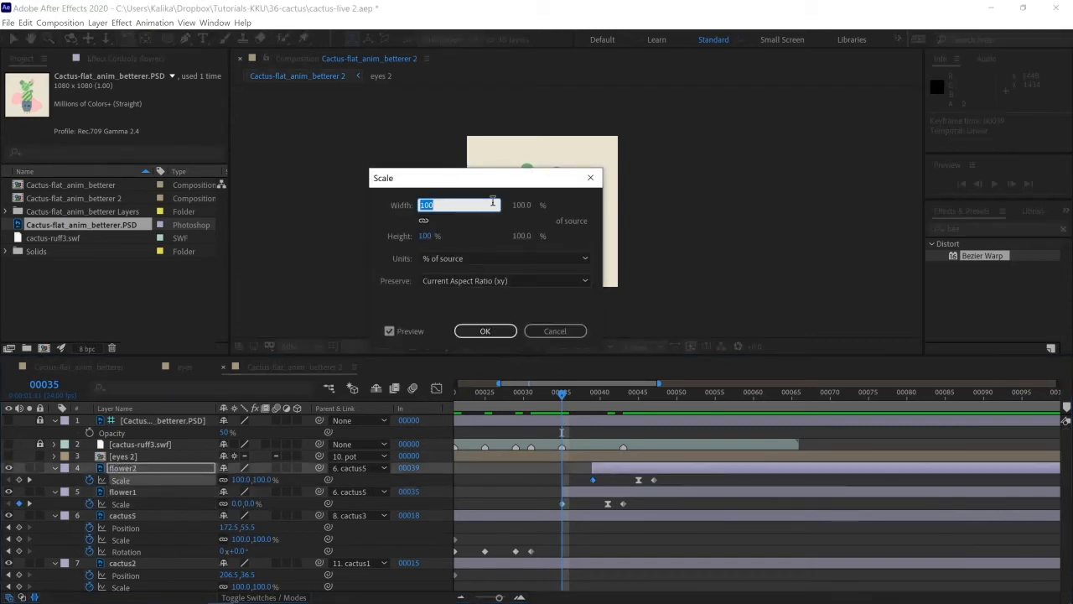
type("0")
key("Return")
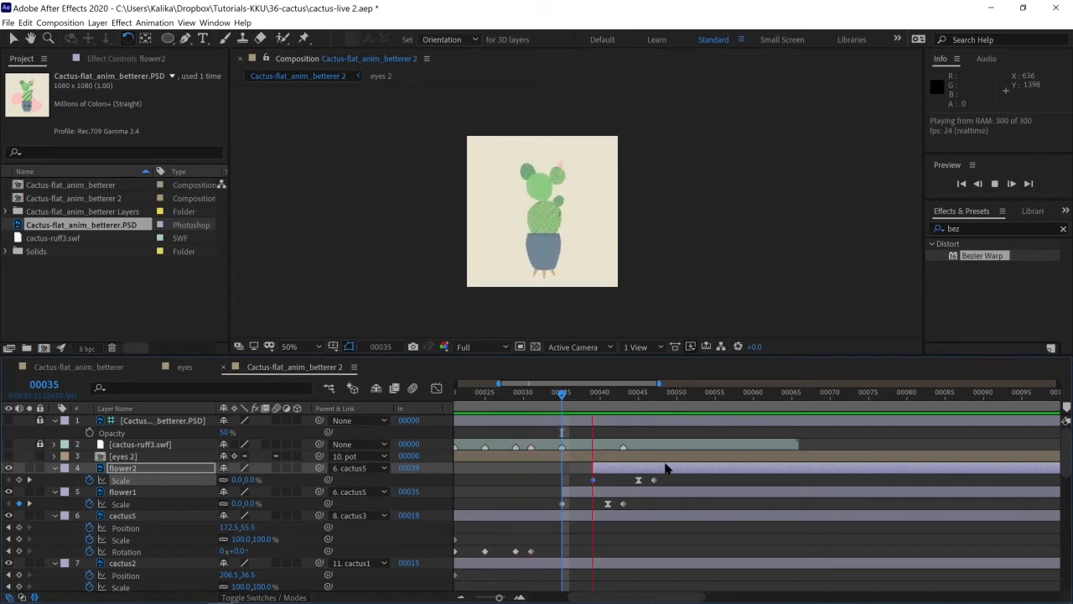
key("space")
scroll(608, 484, "left", 4)
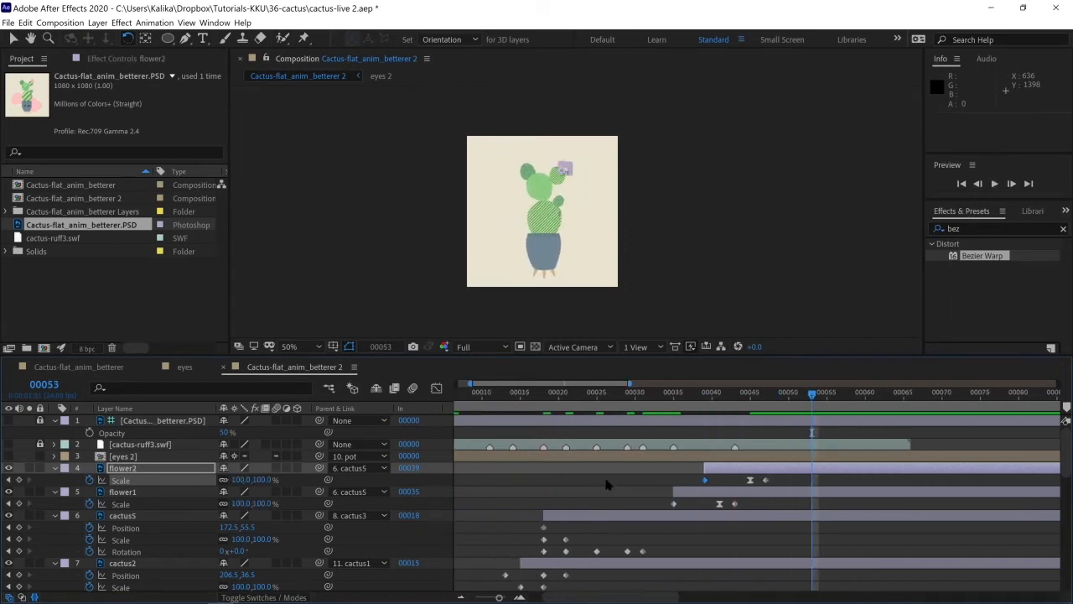
Step: Apply Easy Ease to the keyframes of the pot and all cactus layers, including the pot's Bezier Warp keyframes
key("grave")
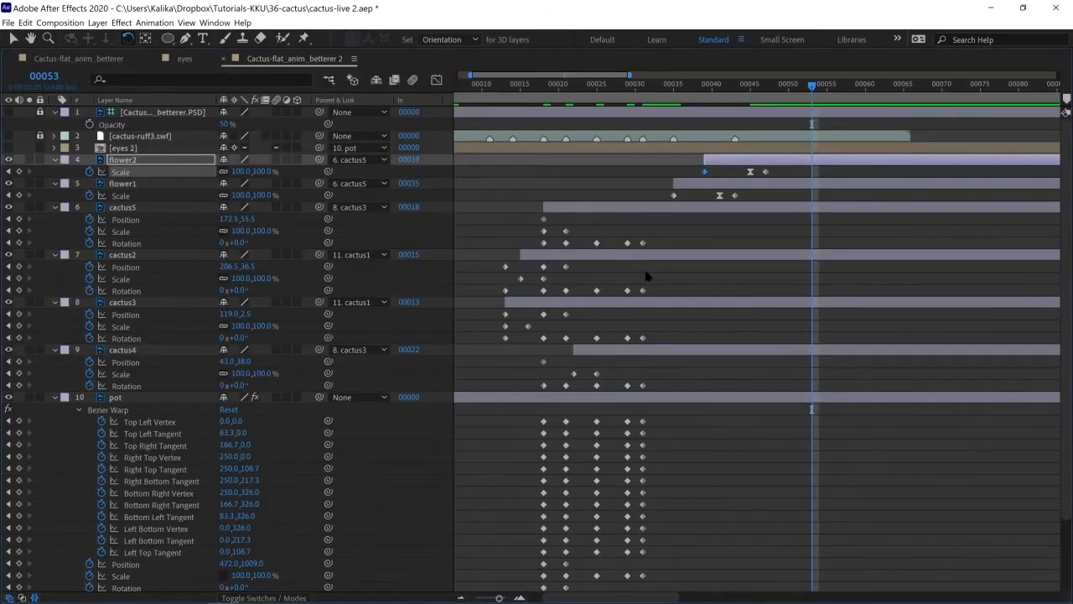
left_click(703, 221)
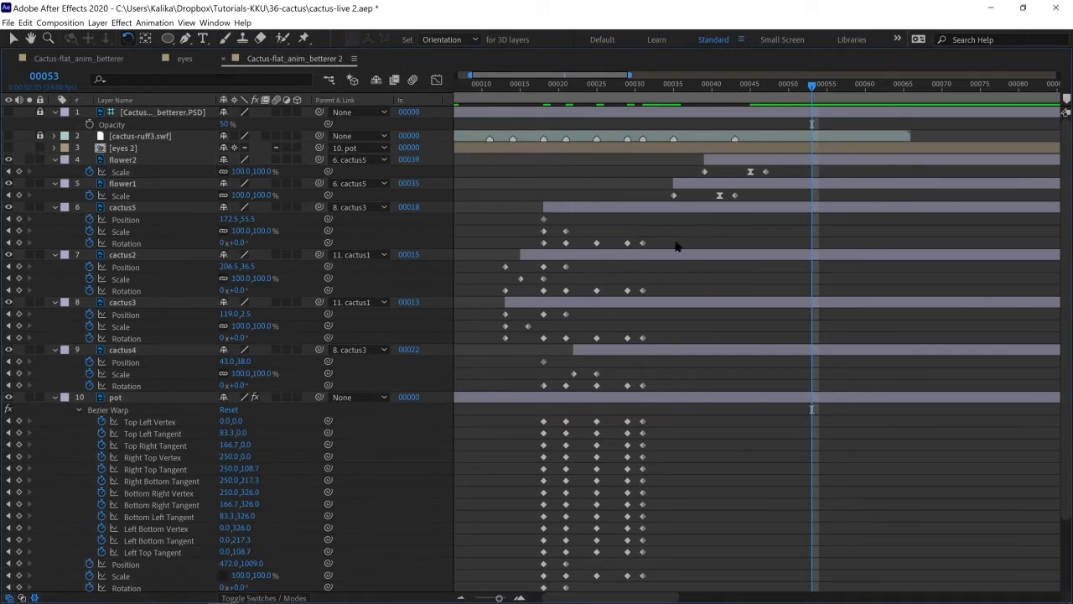
left_click_drag(676, 217, 475, 560)
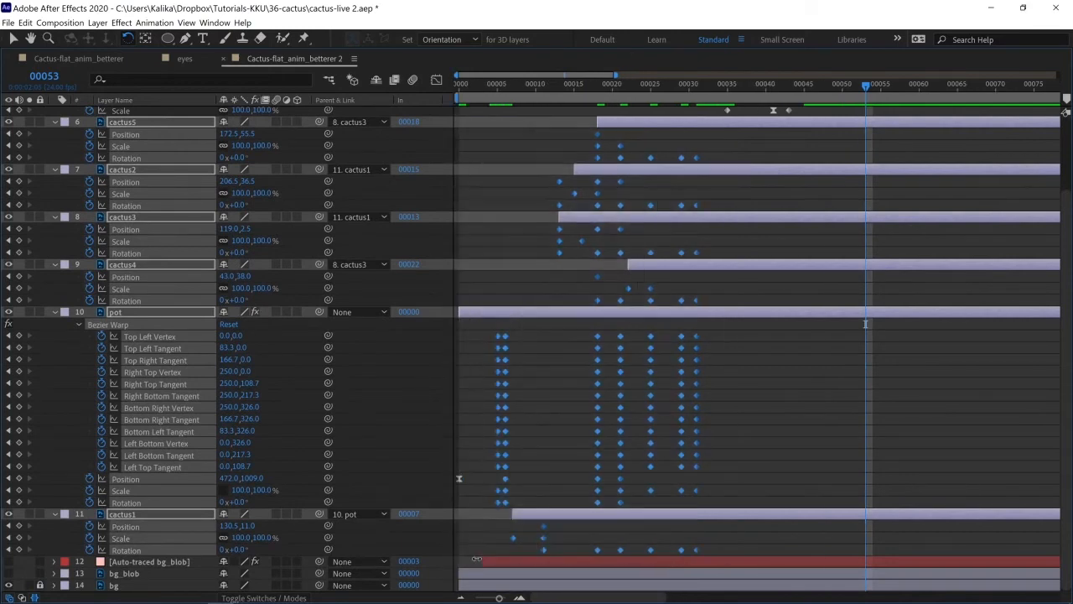
scroll(616, 536, "up", 1)
scroll(616, 537, "up", 2)
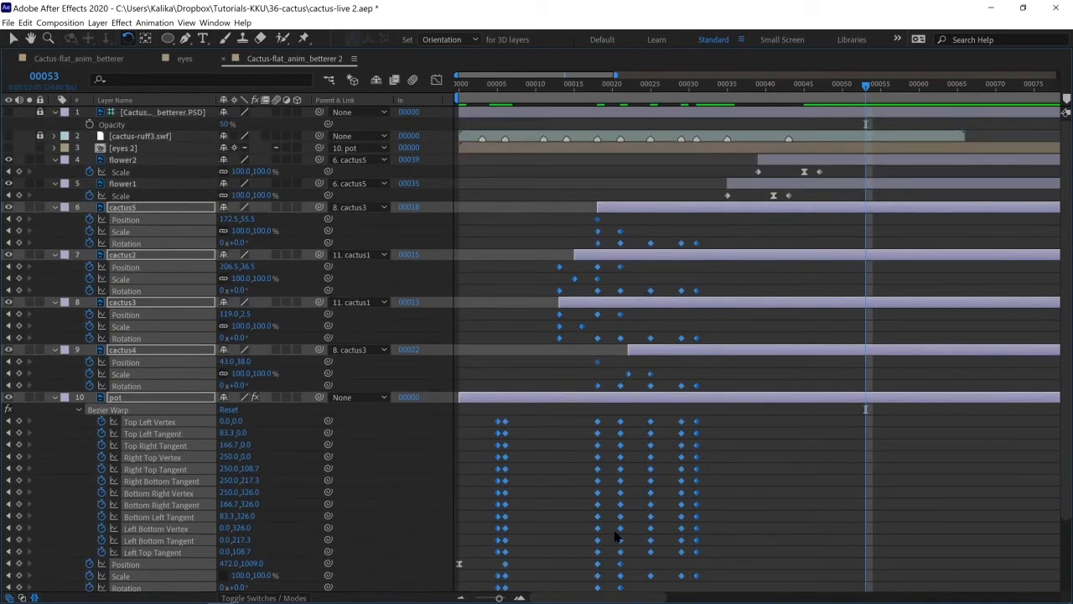
left_click(733, 220)
left_click_drag(744, 220, 467, 590)
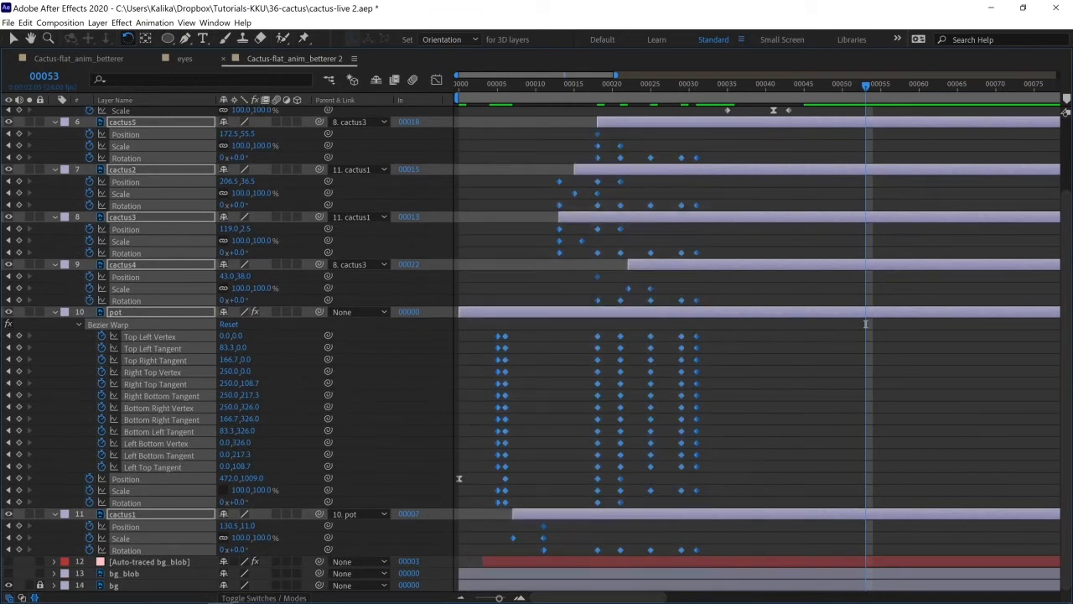
right_click(622, 410)
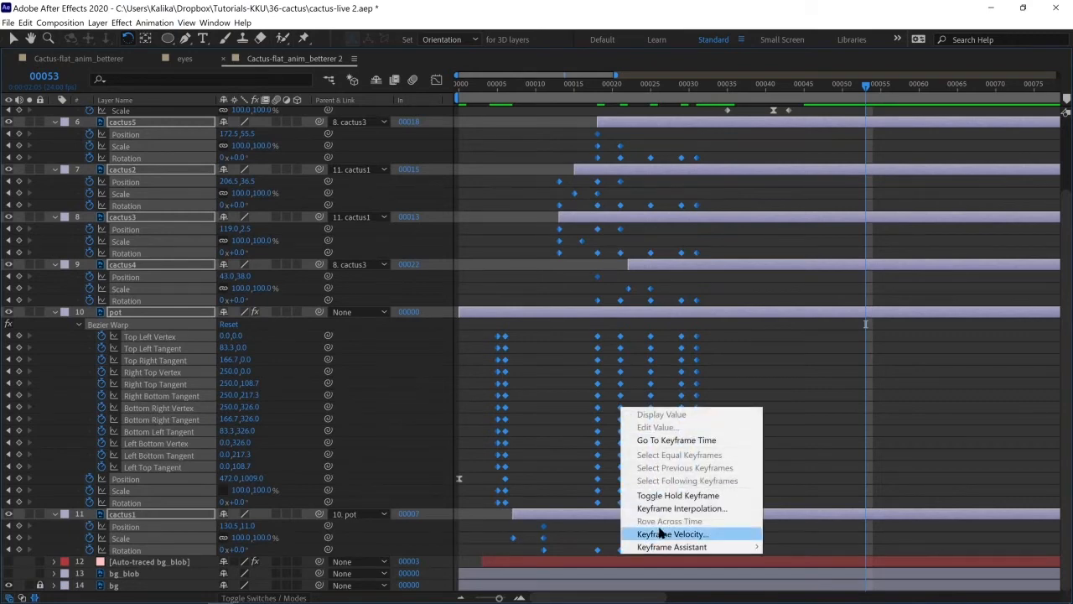
mouse_move(693, 546)
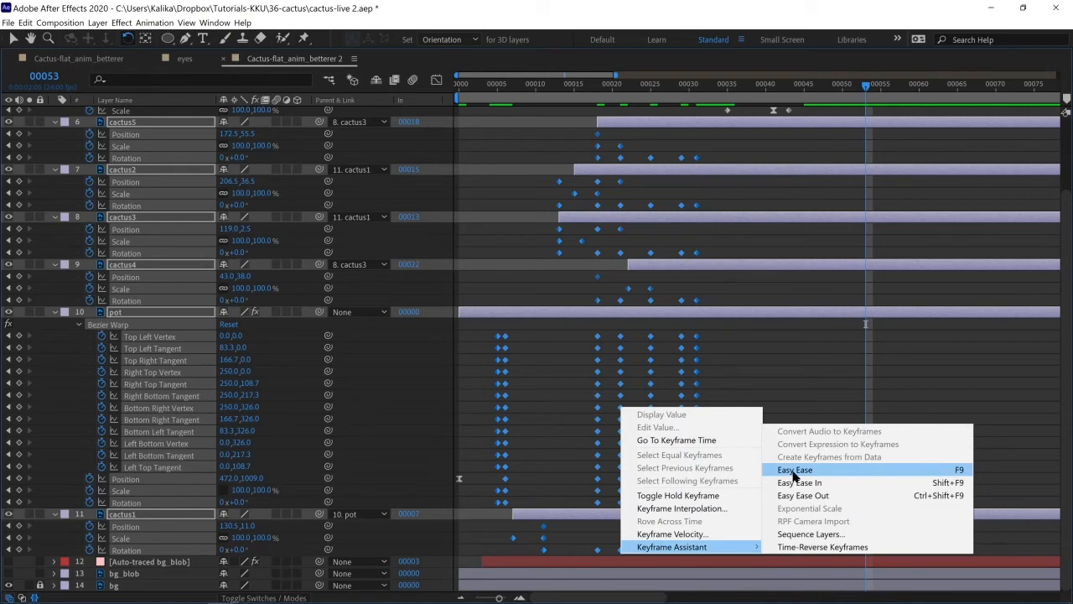
left_click(841, 471)
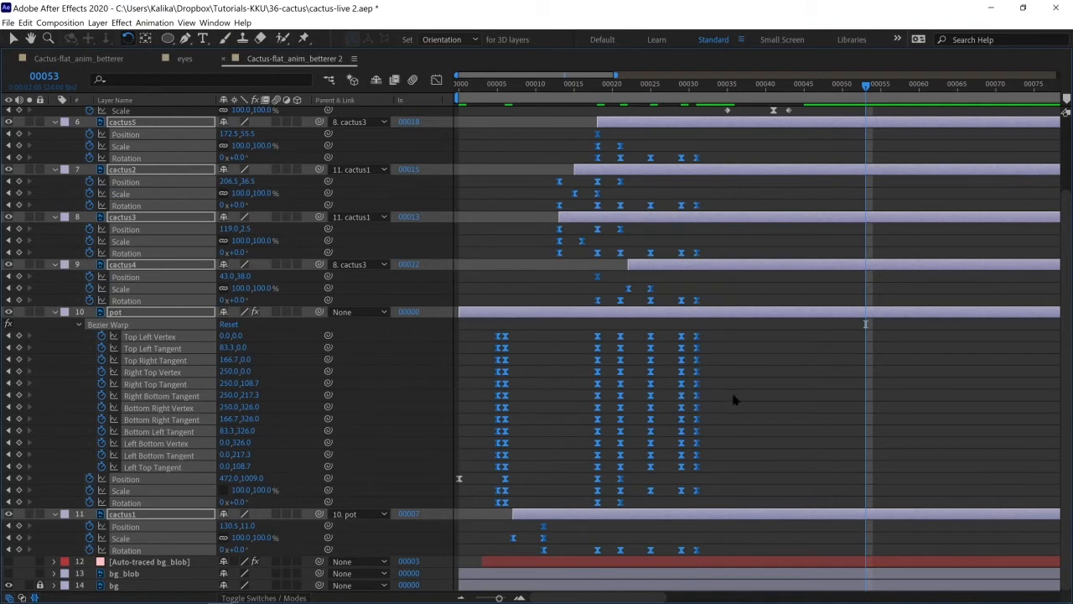
left_click(559, 357)
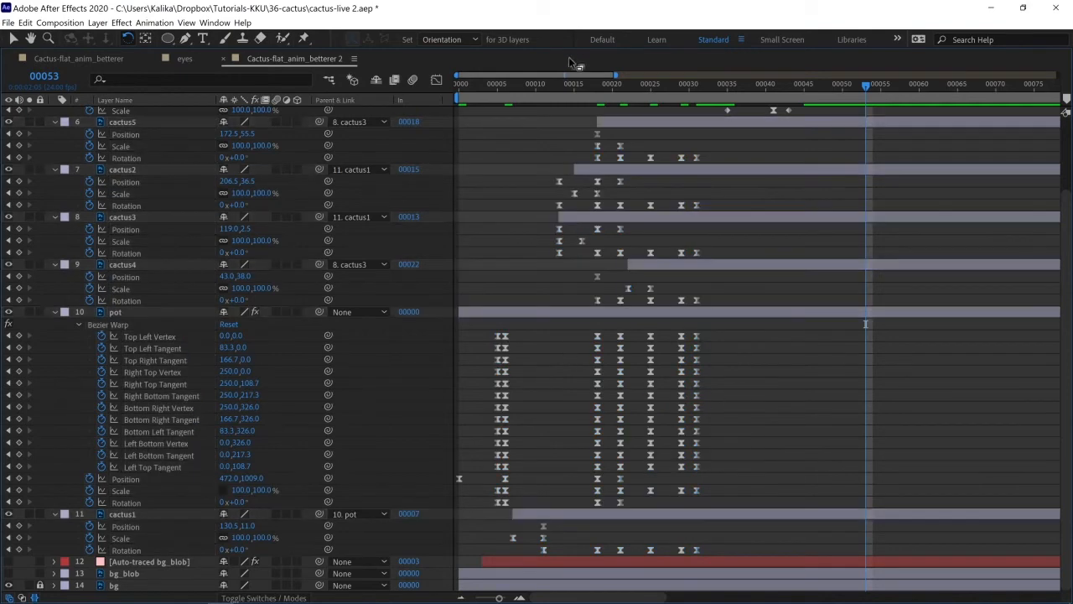
Step: Preview the eased cactus animation and examine the stretched pose at frame 18
left_click_drag(580, 89, 597, 94)
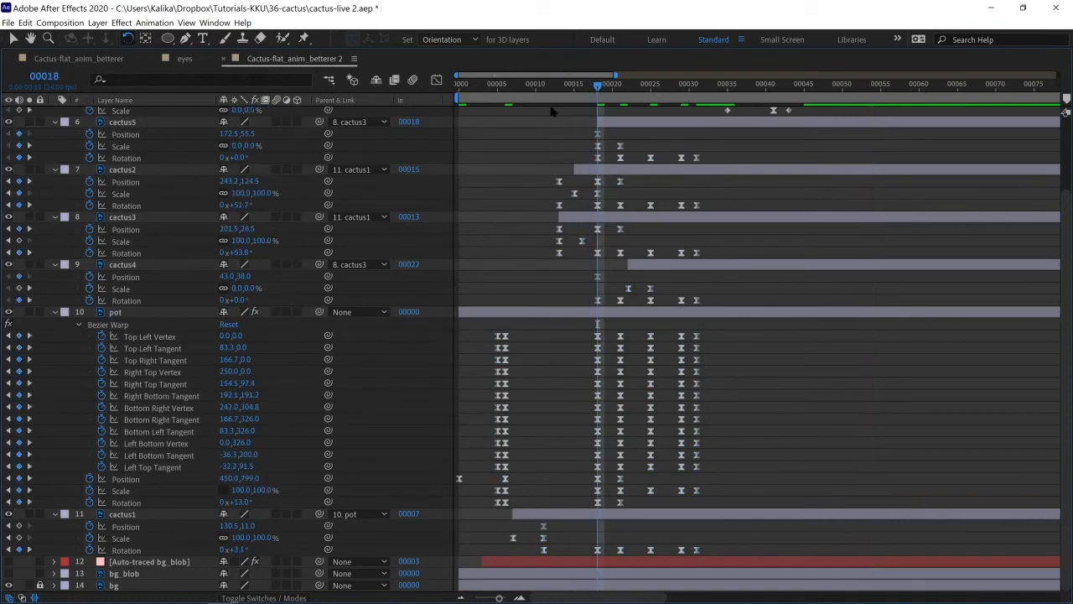
key("grave")
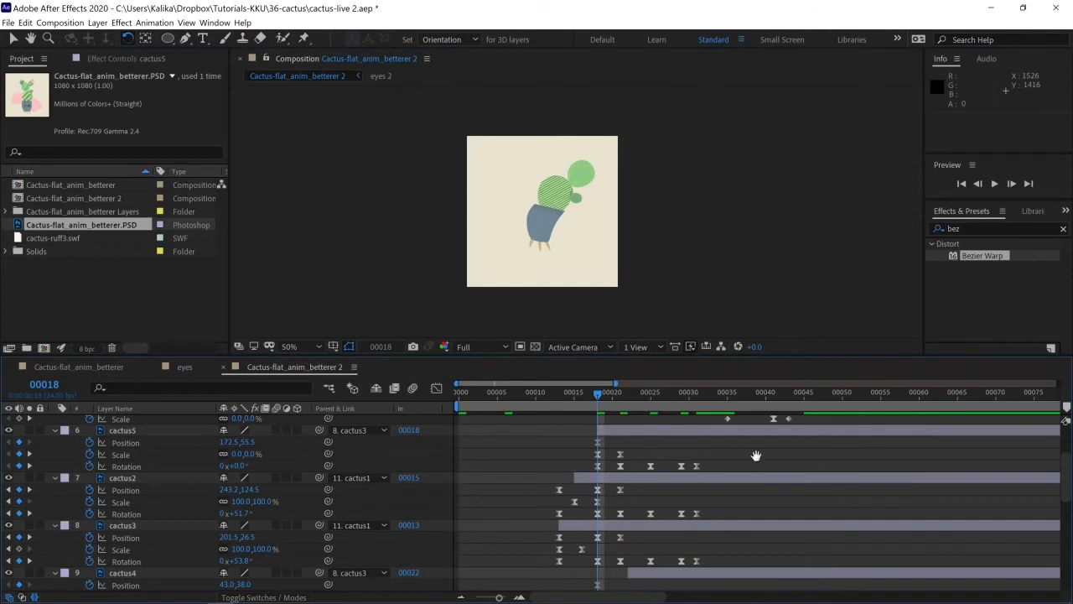
key("space")
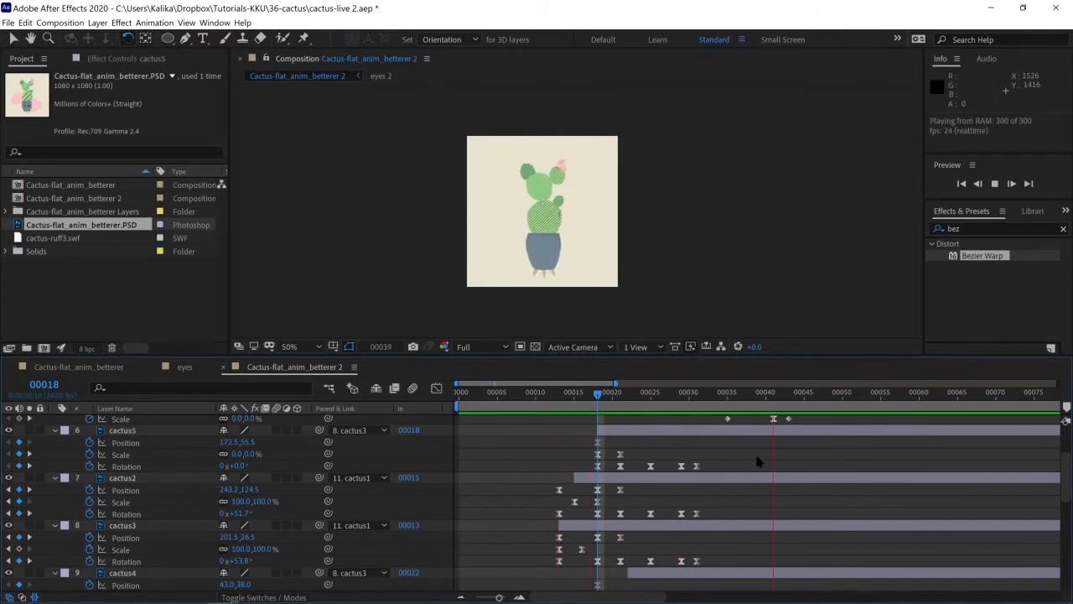
key("space")
left_click_drag(678, 393, 605, 417)
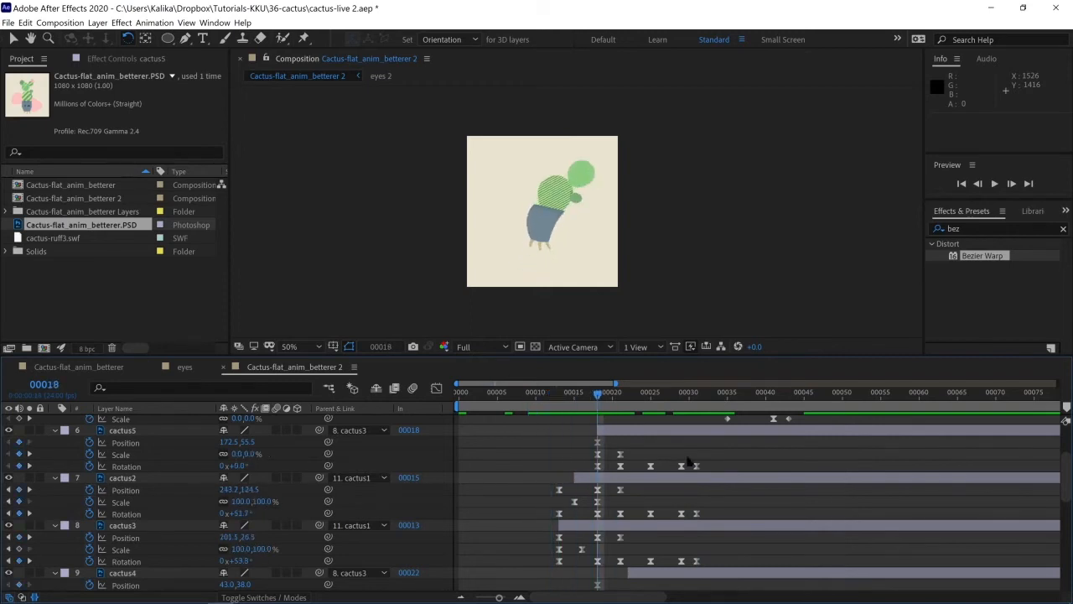
Step: Select all keyframes at frame 18 on the pot, including its Bezier Warp properties, and on all the cactus layers
scroll(686, 465, "down", 2)
scroll(686, 466, "down", 5)
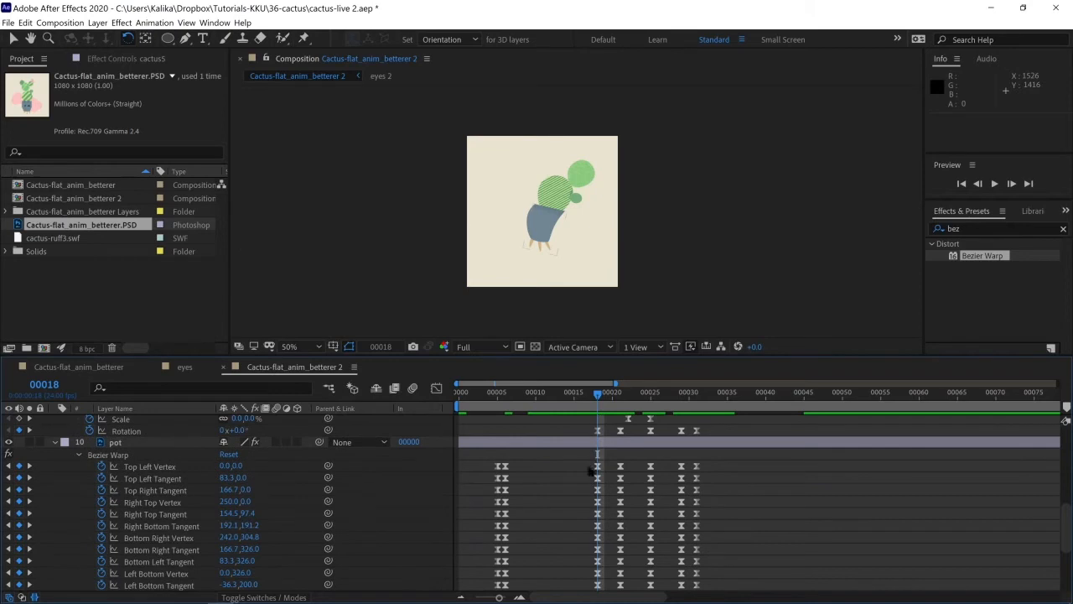
left_click_drag(585, 459, 604, 597)
key("grave")
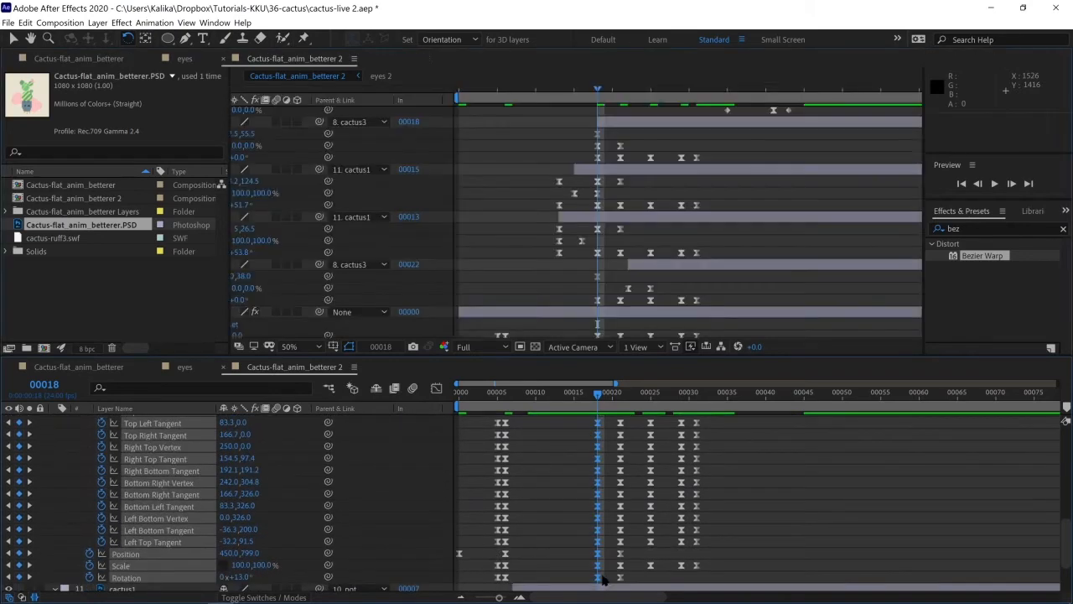
left_click_drag(591, 553, 600, 125)
scroll(630, 171, "up", 4)
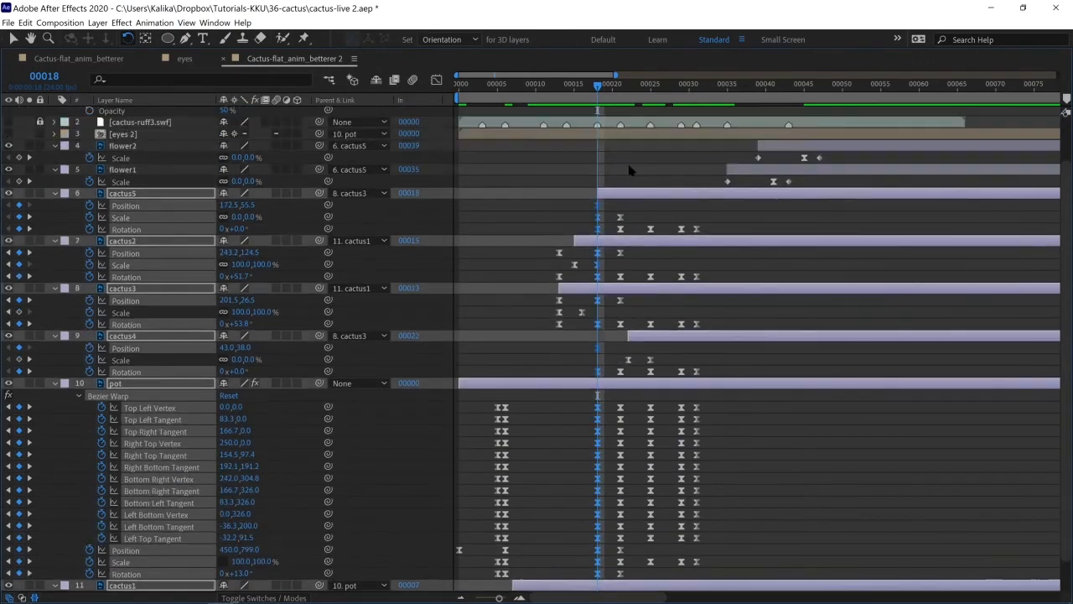
scroll(631, 180, "down", 4)
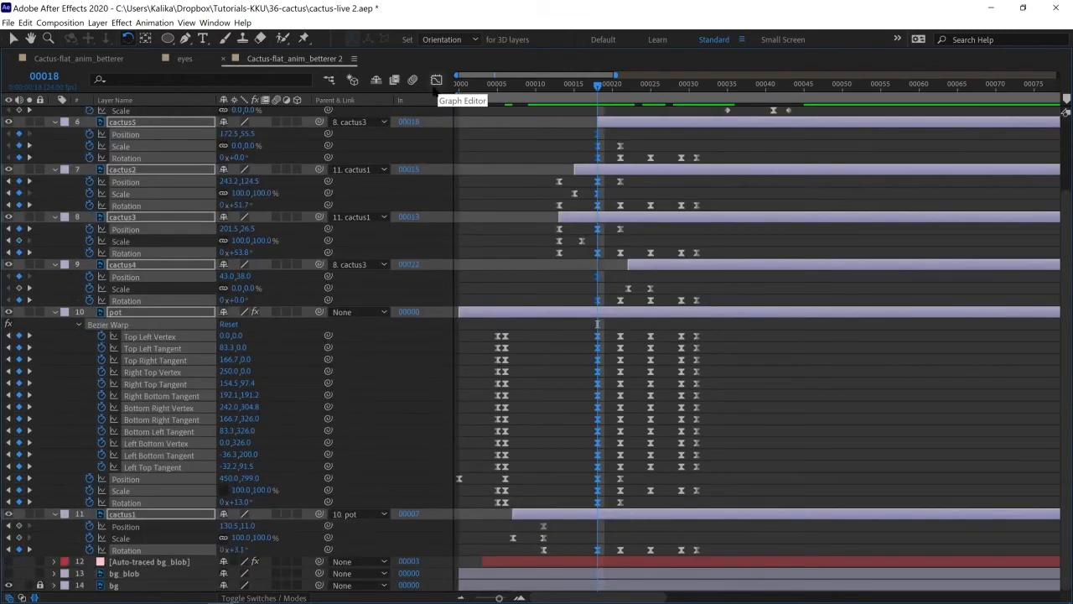
Step: Show the selected keyframes' curves in the Graph Editor, compare the value graph, and return to editing the speed graph
left_click(438, 81)
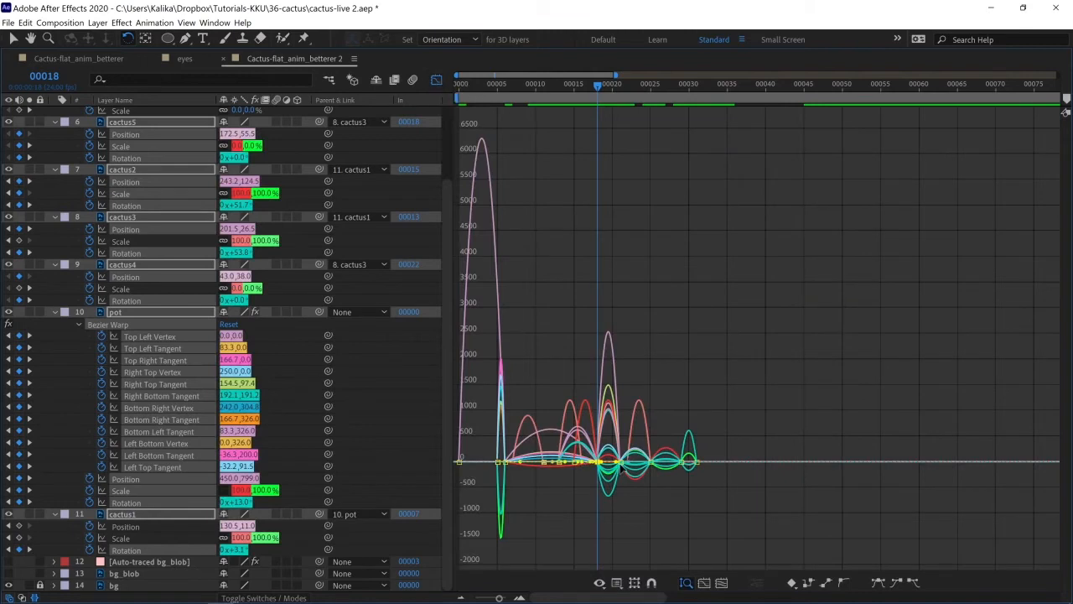
left_click(616, 585)
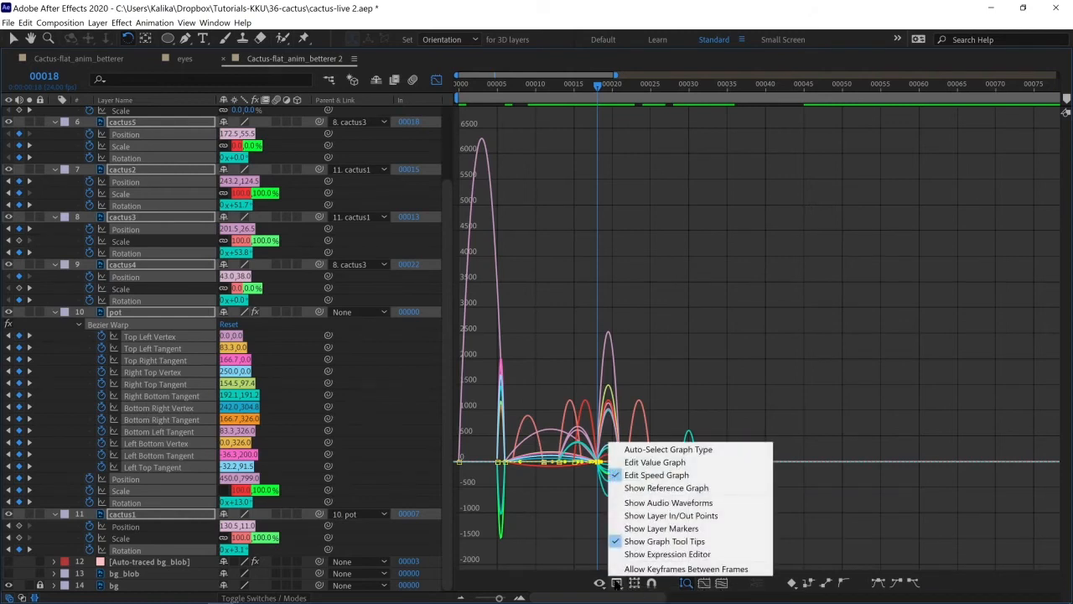
left_click(679, 462)
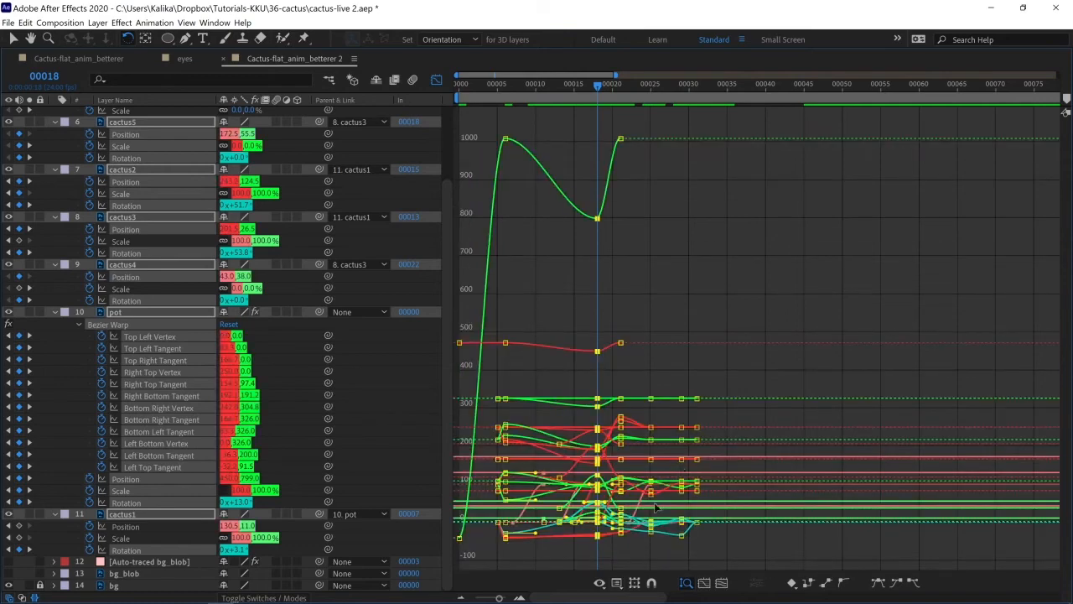
left_click(617, 584)
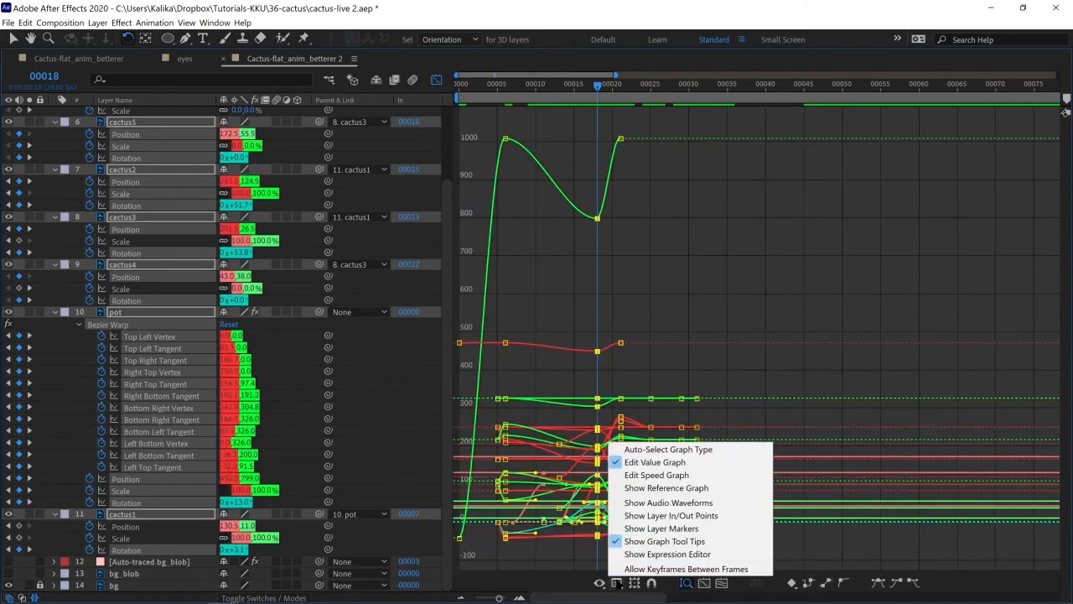
left_click(671, 475)
Step: Limit the Graph Editor to selected properties by hiding animated properties and the graph editor set, and fit the selection in view
left_click(599, 582)
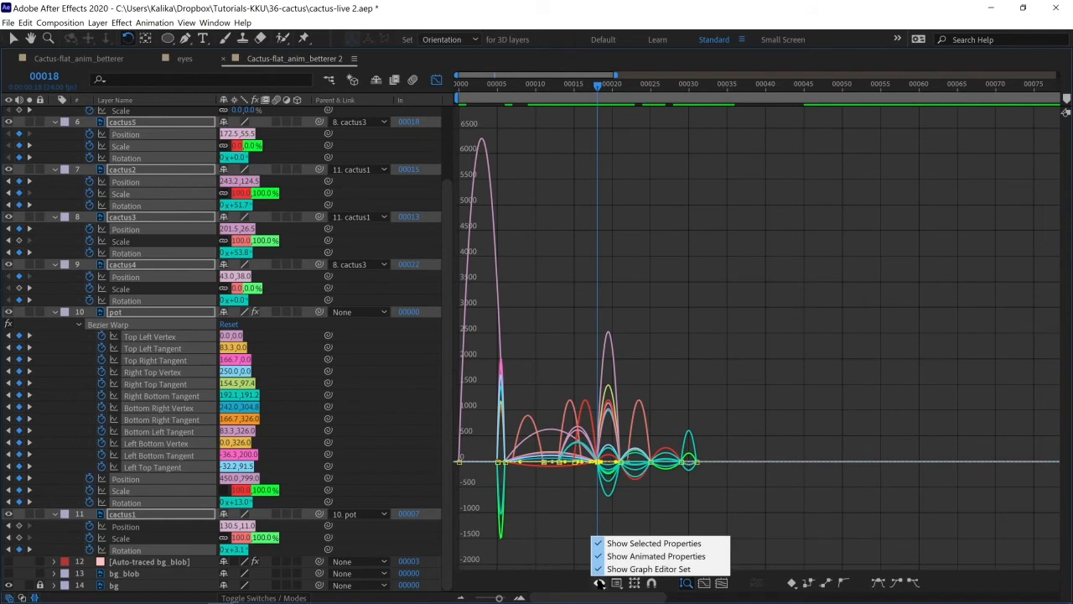
left_click(644, 556)
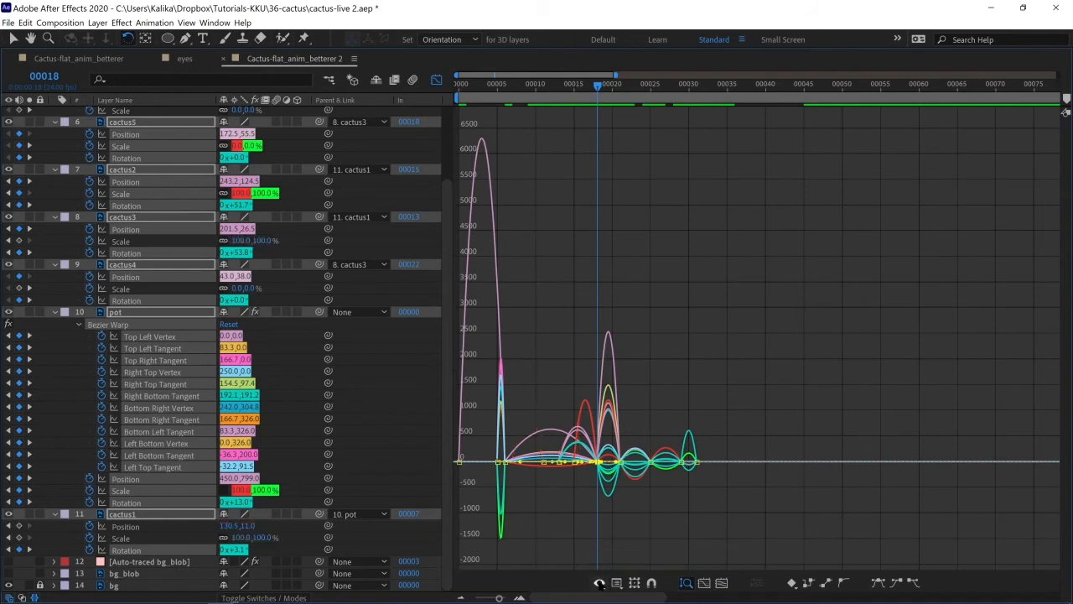
left_click(599, 583)
left_click(627, 570)
left_click(703, 584)
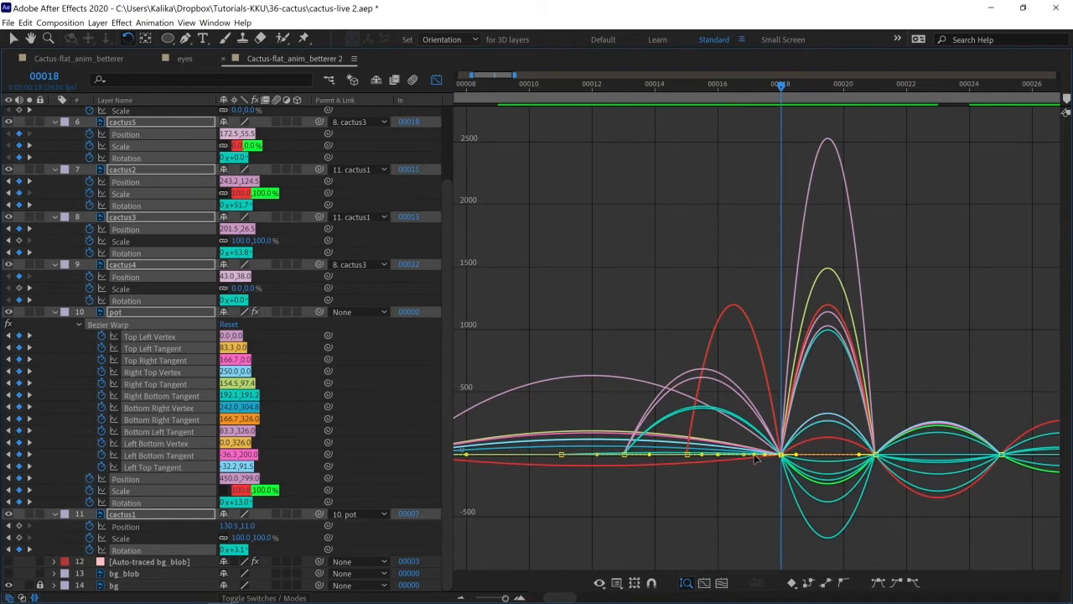
Step: Lengthen the incoming speed handles of the frame 18 keyframes for a slower ease into the stretched pose, and preview the animation
left_click_drag(748, 457, 726, 458)
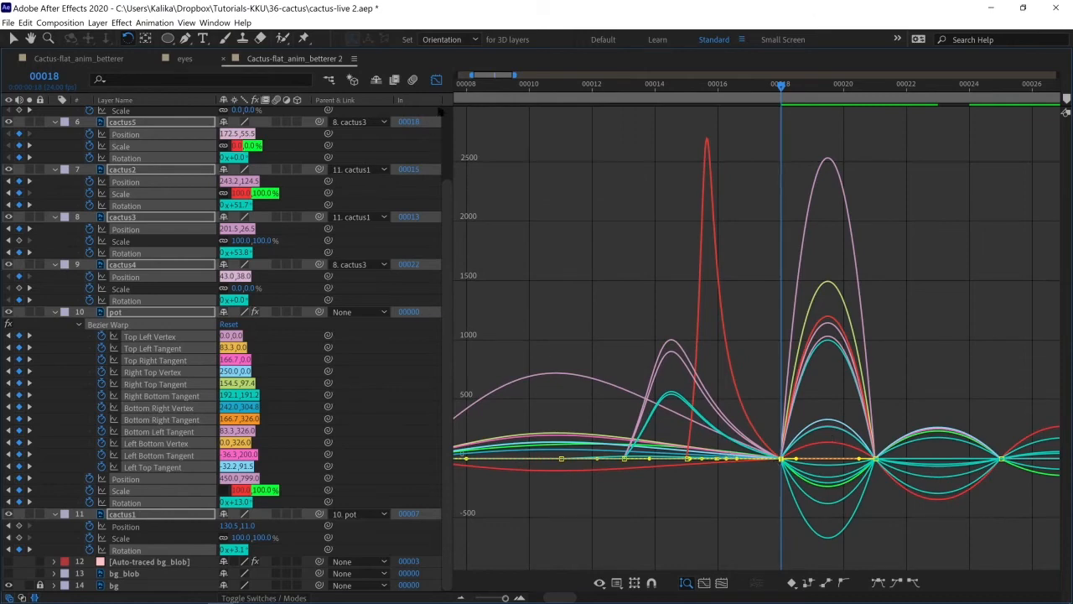
left_click(435, 79)
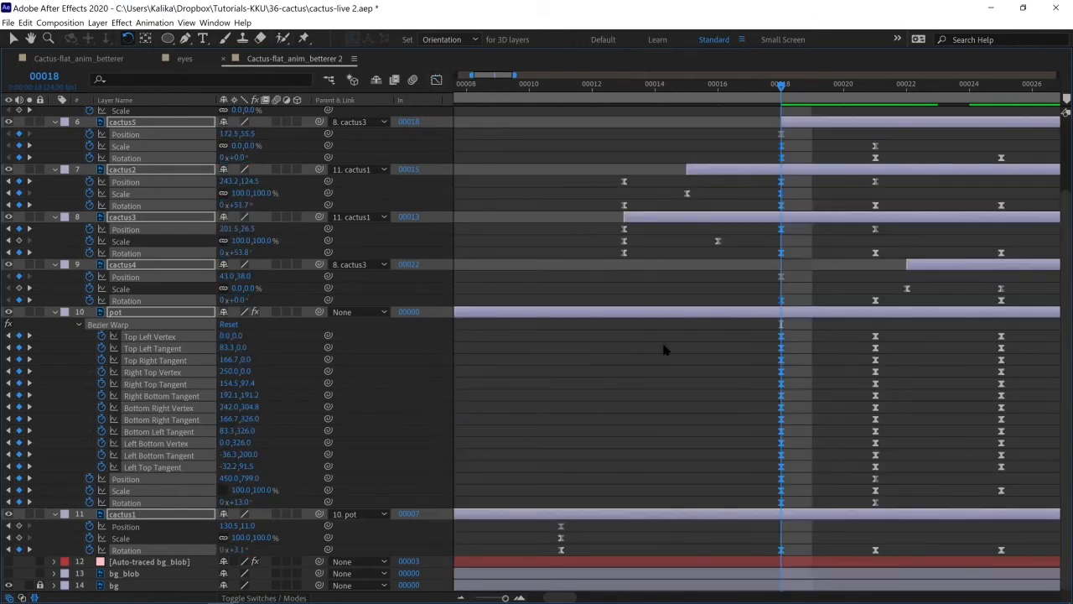
key("grave")
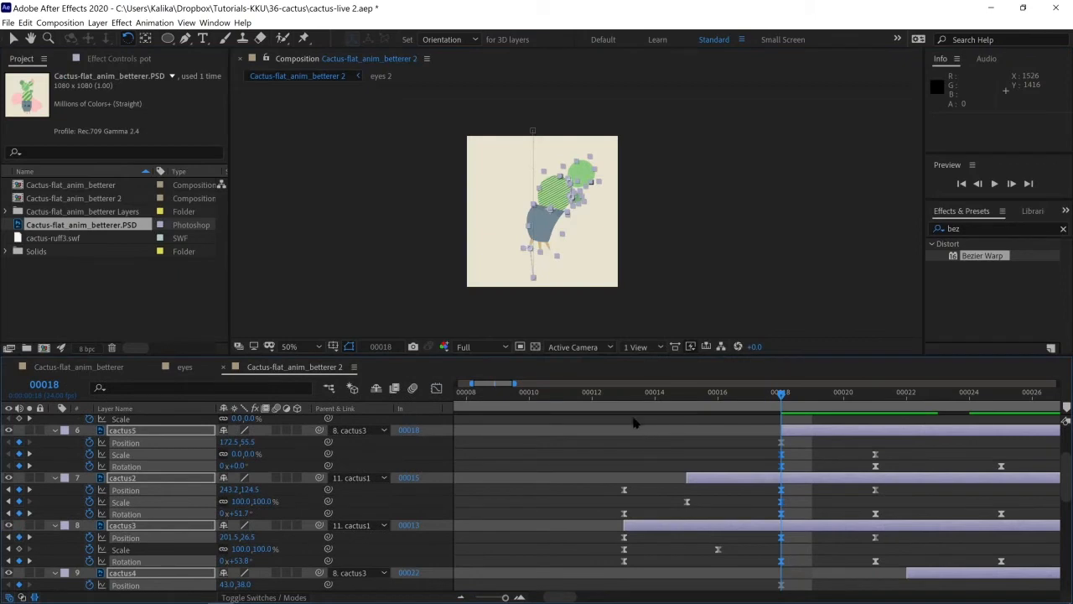
left_click(635, 437)
key("space")
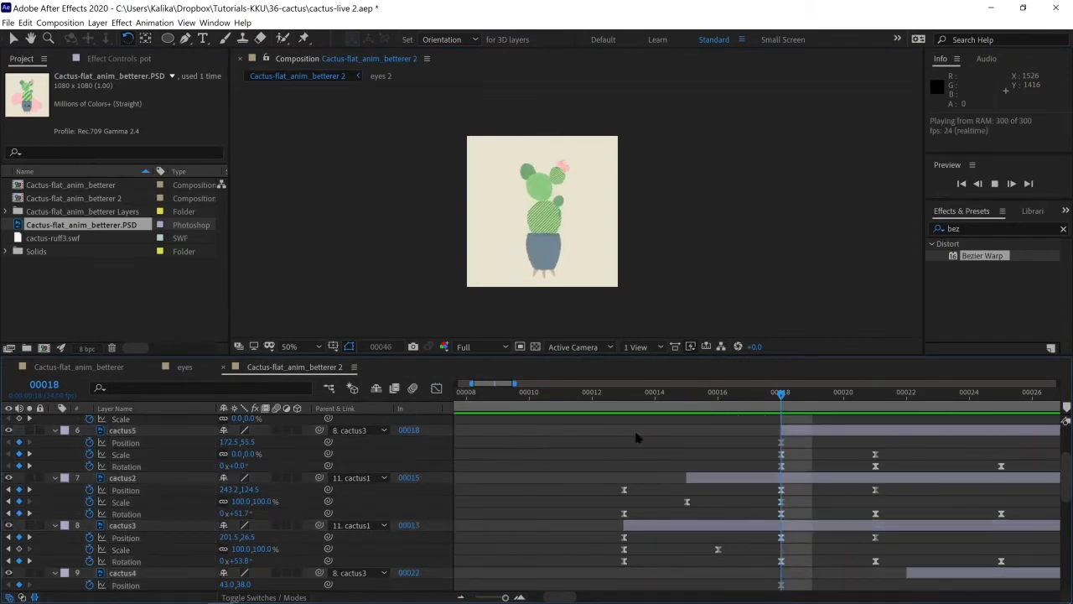
key("space")
Step: Select all pot and cactus keyframes at frame 21 and shorten their incoming speed handles in the Graph Editor for a faster landing
left_click_drag(560, 384, 457, 384)
left_click_drag(572, 395, 643, 414)
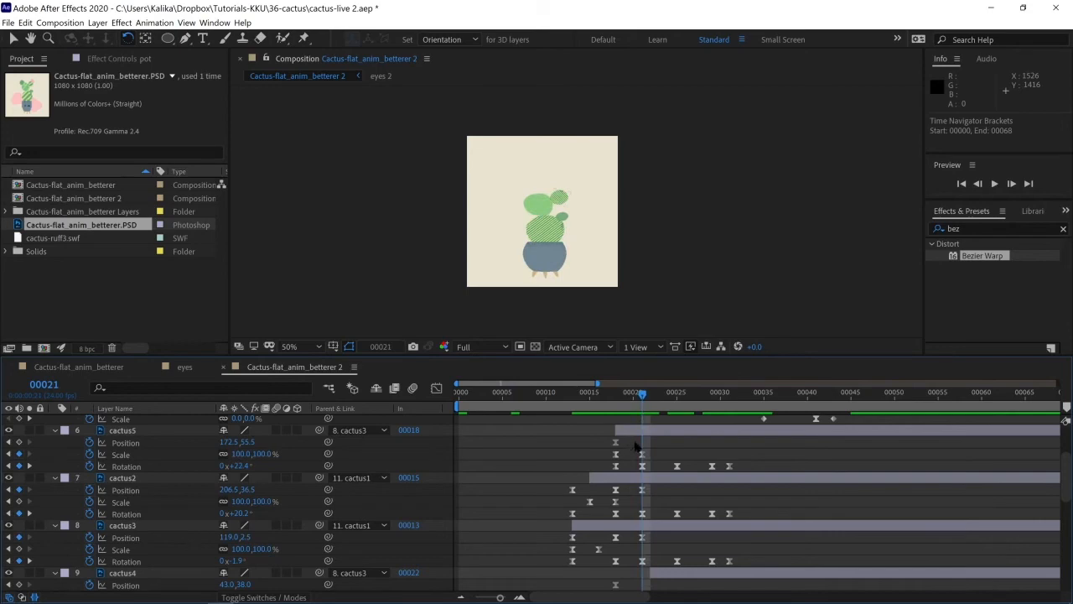
key("grave")
left_click_drag(629, 130, 649, 566)
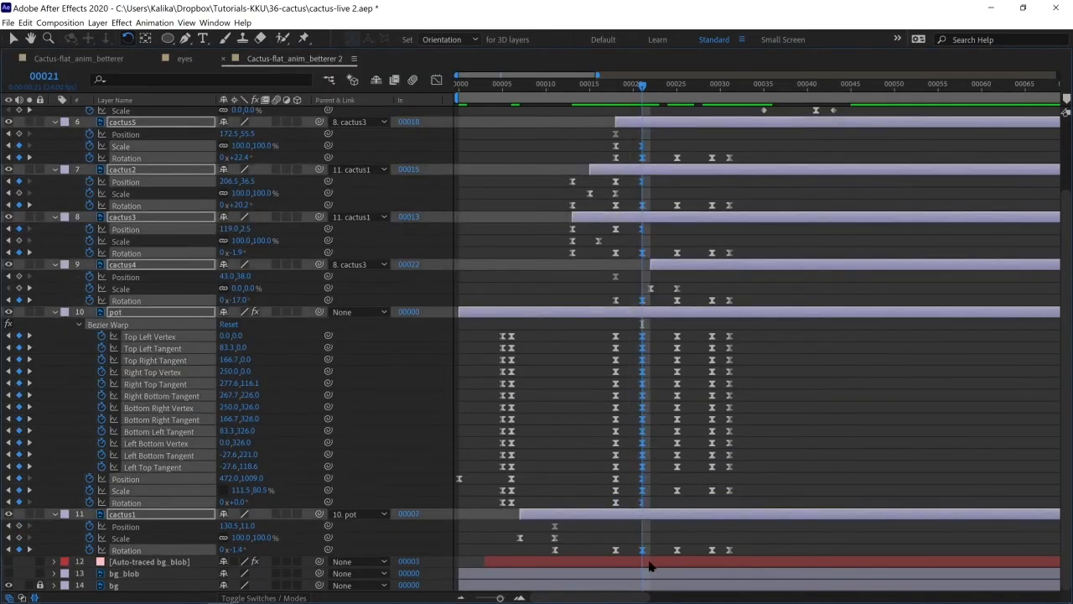
scroll(634, 397, "up", 5)
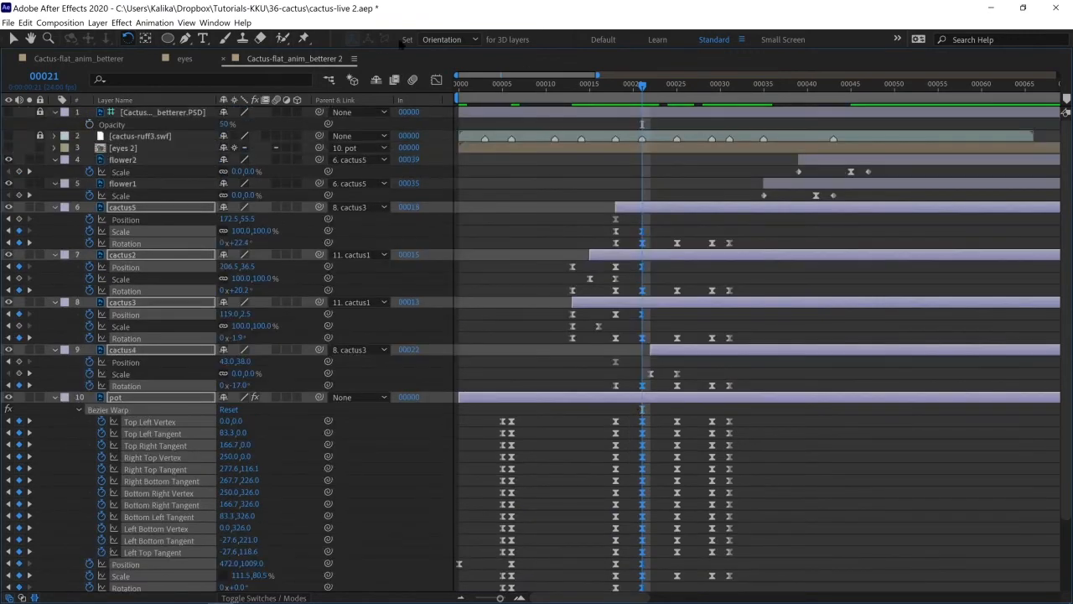
left_click(436, 80)
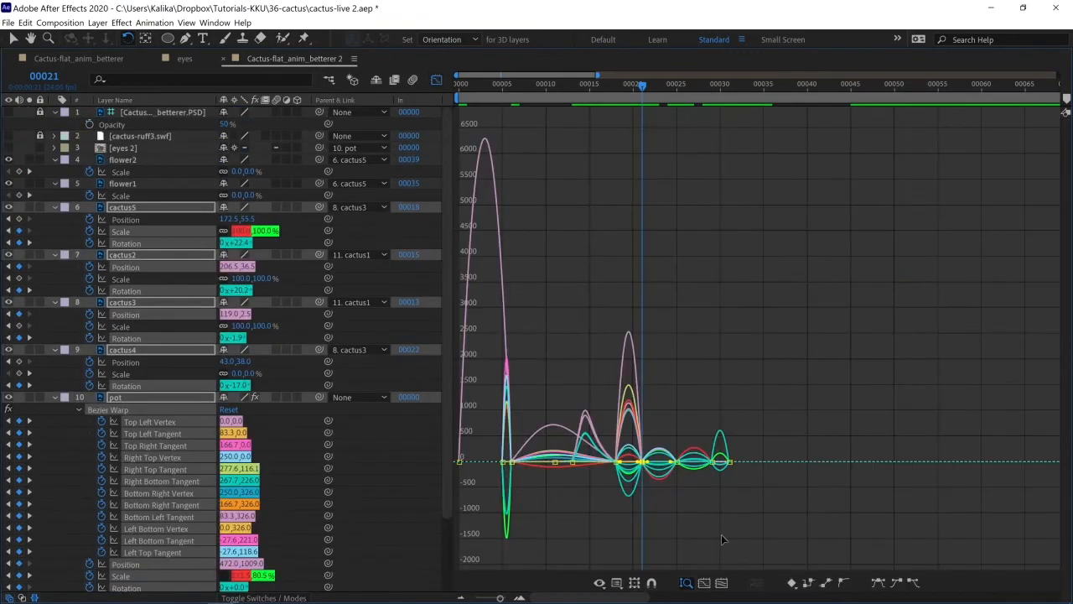
left_click(704, 582)
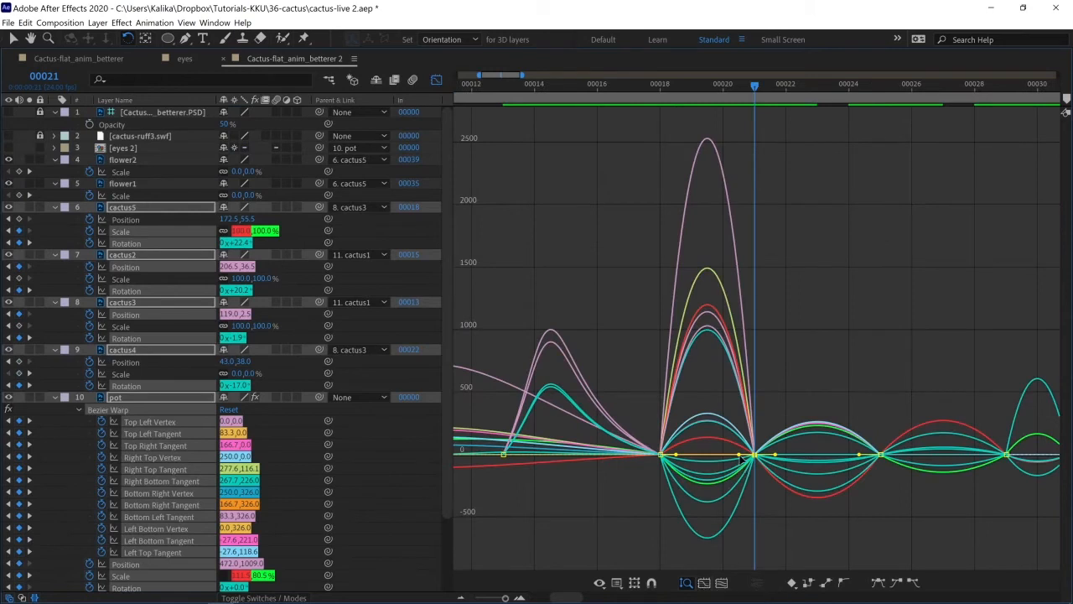
left_click_drag(744, 461, 753, 459)
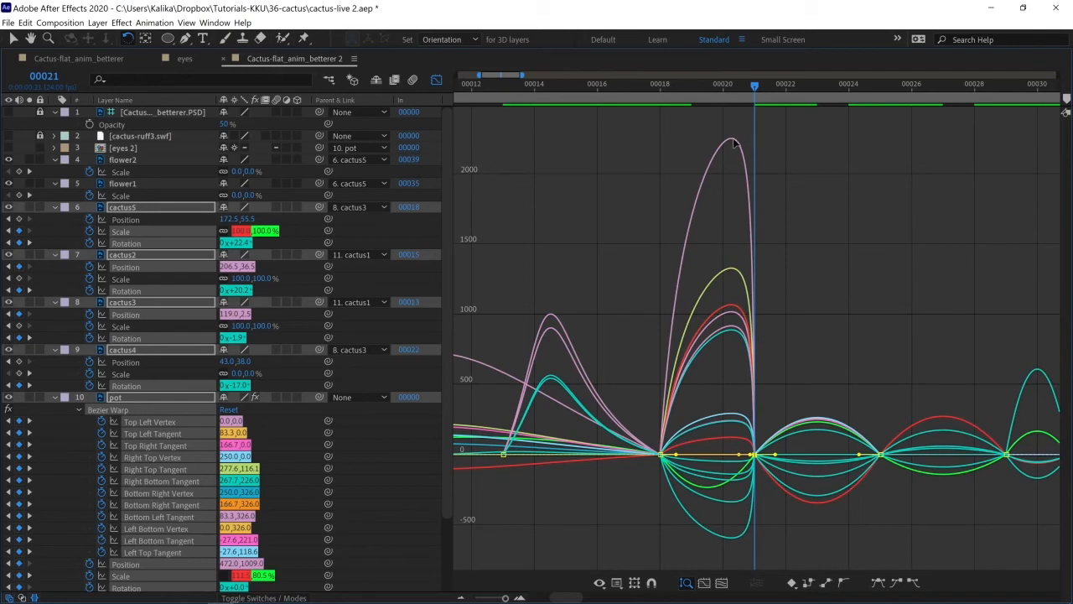
key("grave")
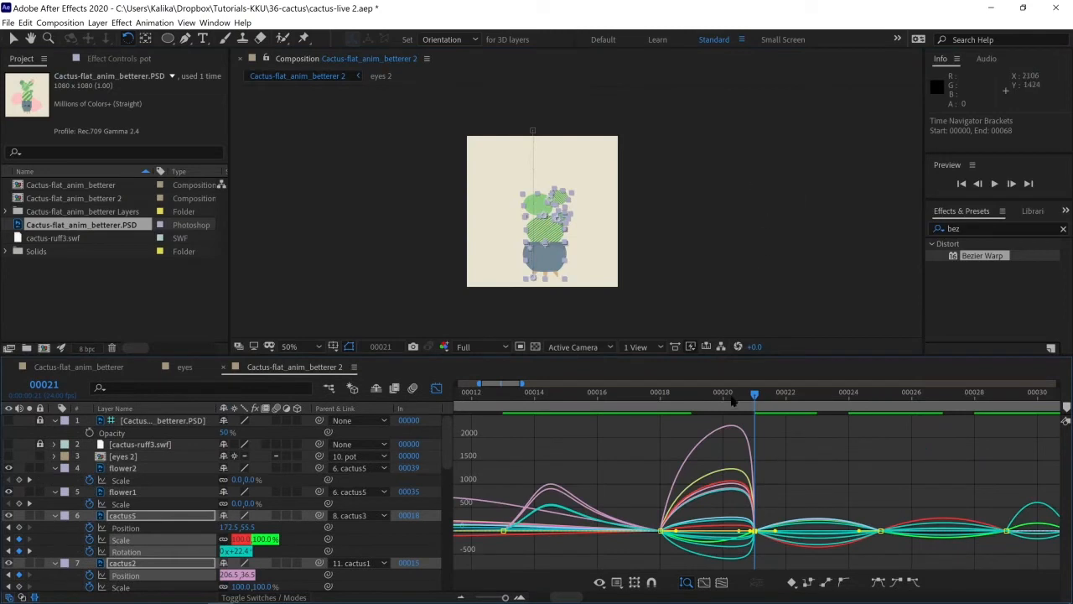
Step: Preview the animation from frame 18 to check the faster landing into the squashed pose
left_click(676, 394)
key("space")
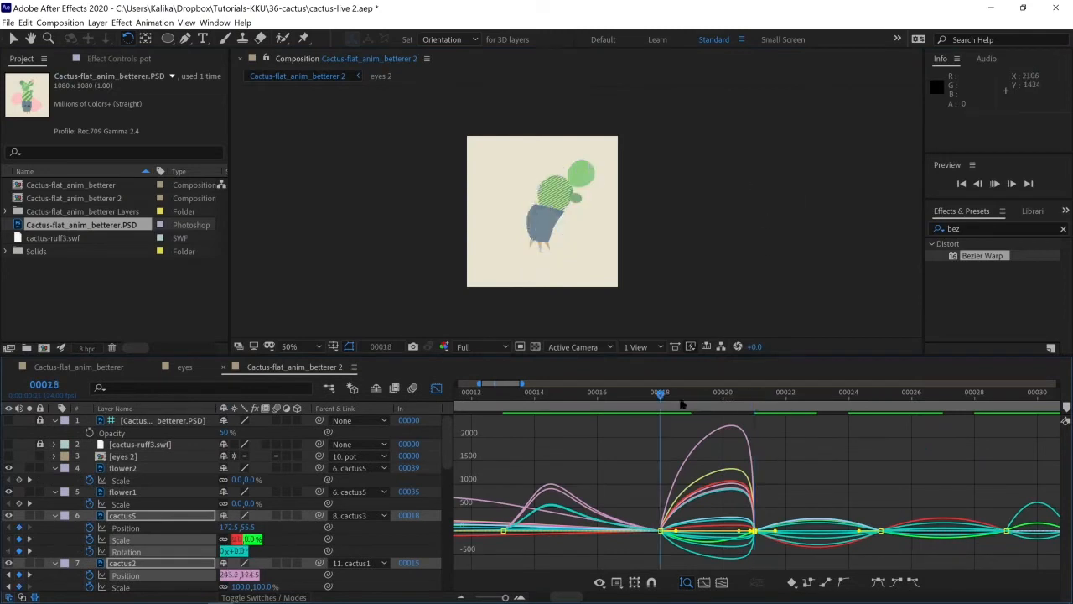
key("space")
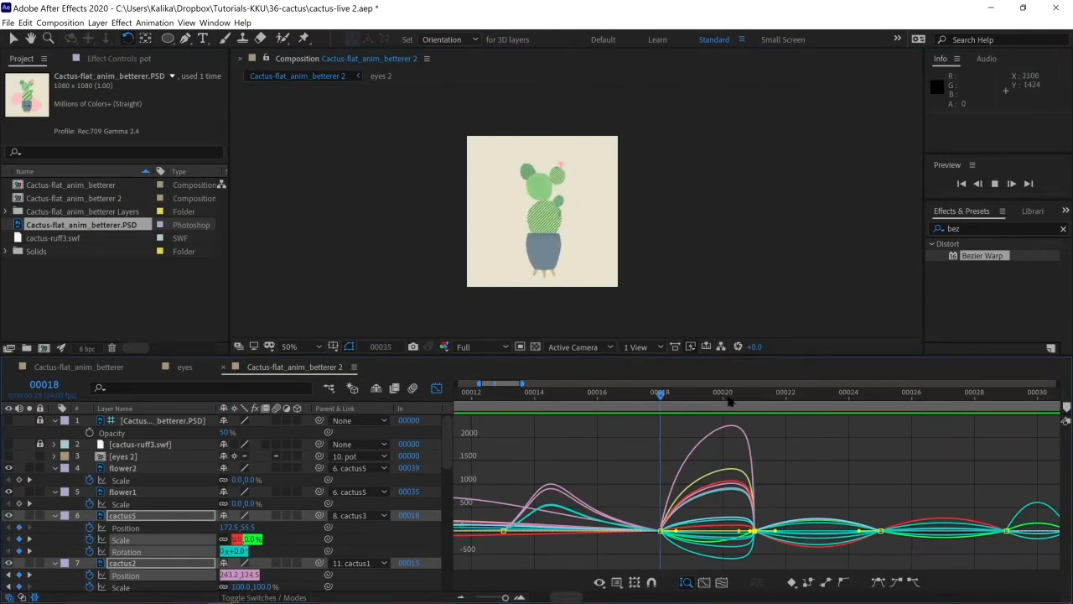
Step: Lengthen the incoming speed handles of the pot and cactus keyframes at frame 25 for a slower ease into that pose
scroll(672, 450, "left", 8)
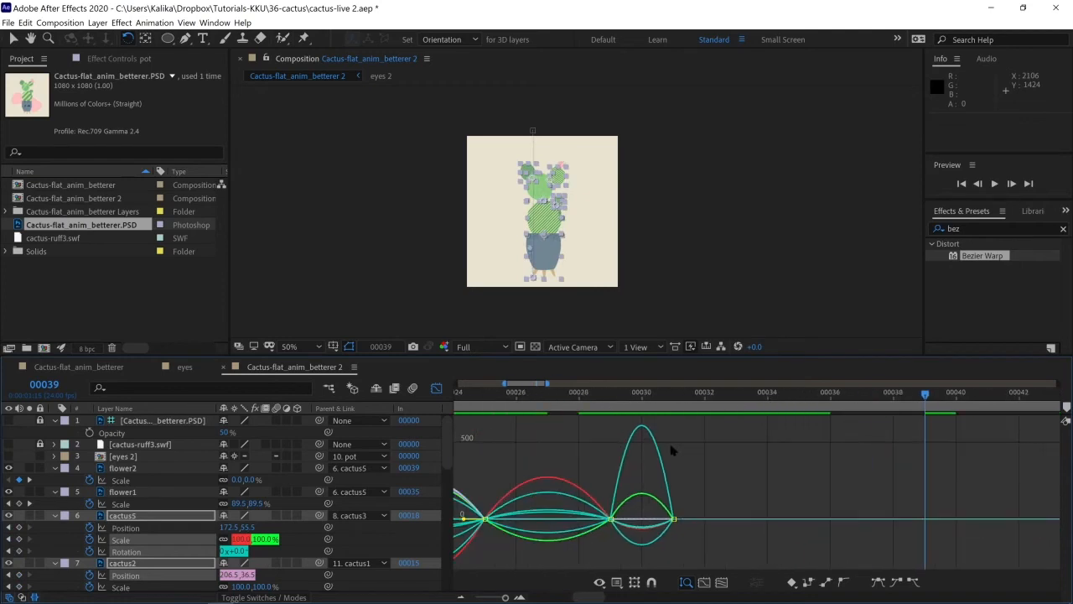
scroll(671, 450, "left", 5)
left_click_drag(560, 400, 650, 400)
key("Page_Down")
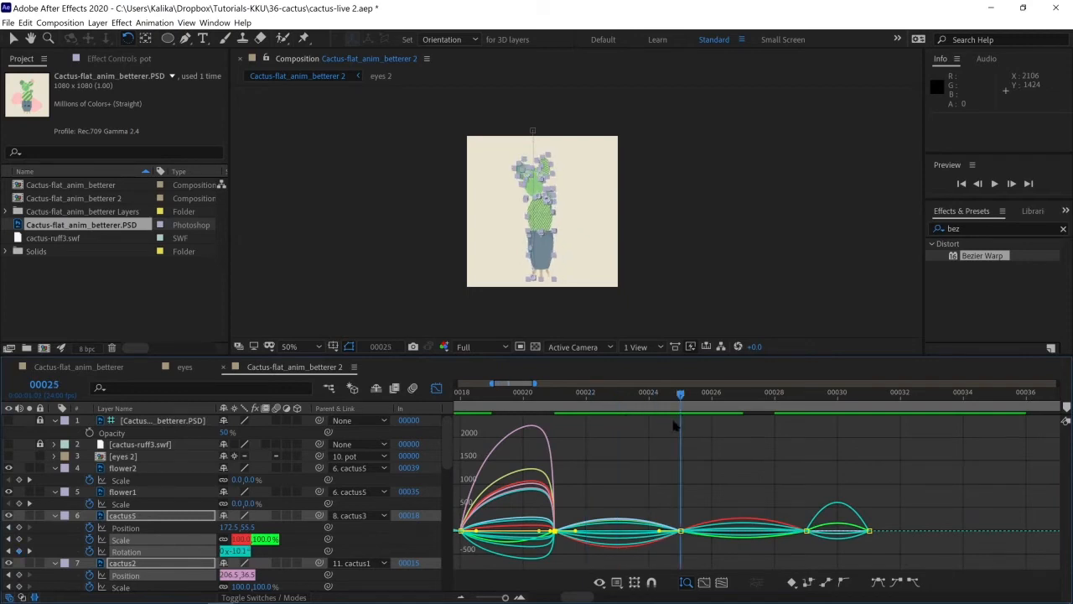
left_click_drag(711, 481, 668, 551)
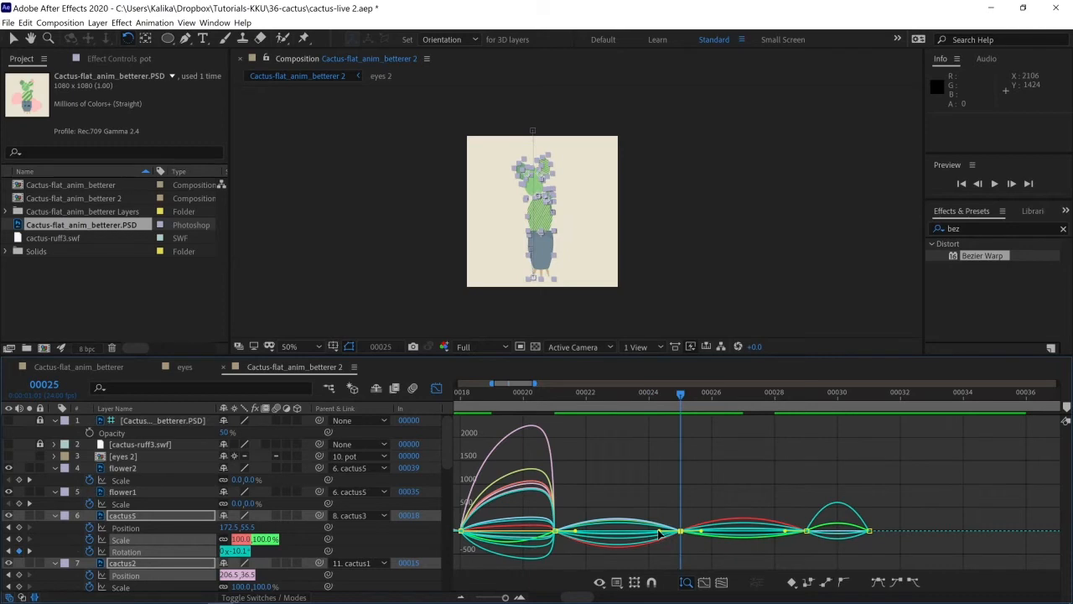
left_click_drag(659, 533, 635, 534)
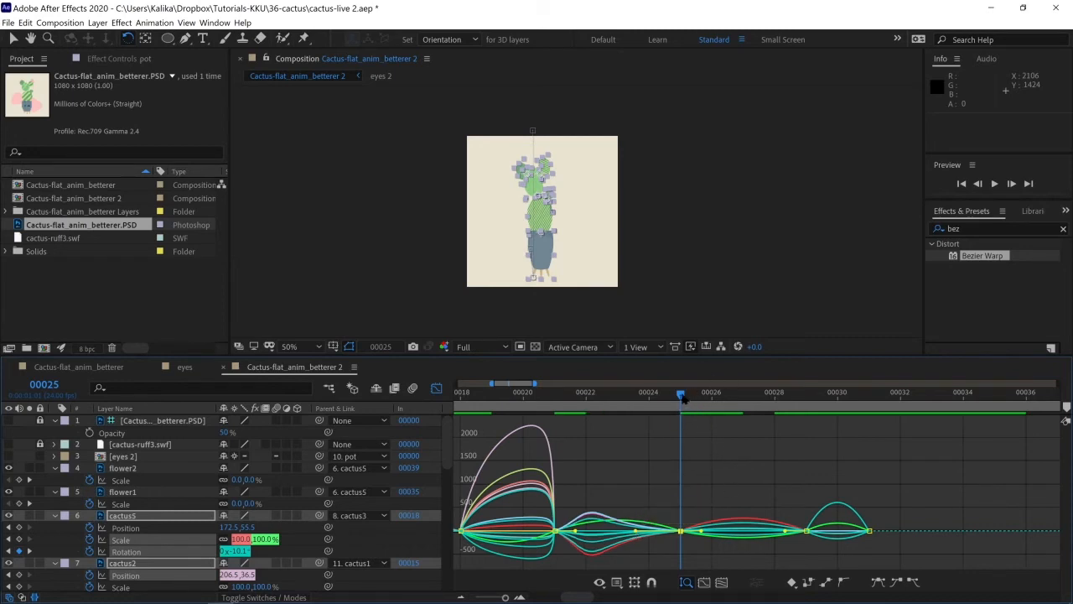
Step: Lengthen the incoming speed handles of the pot and cactus keyframes at frame 29, and preview the animation
left_click_drag(684, 399, 791, 420)
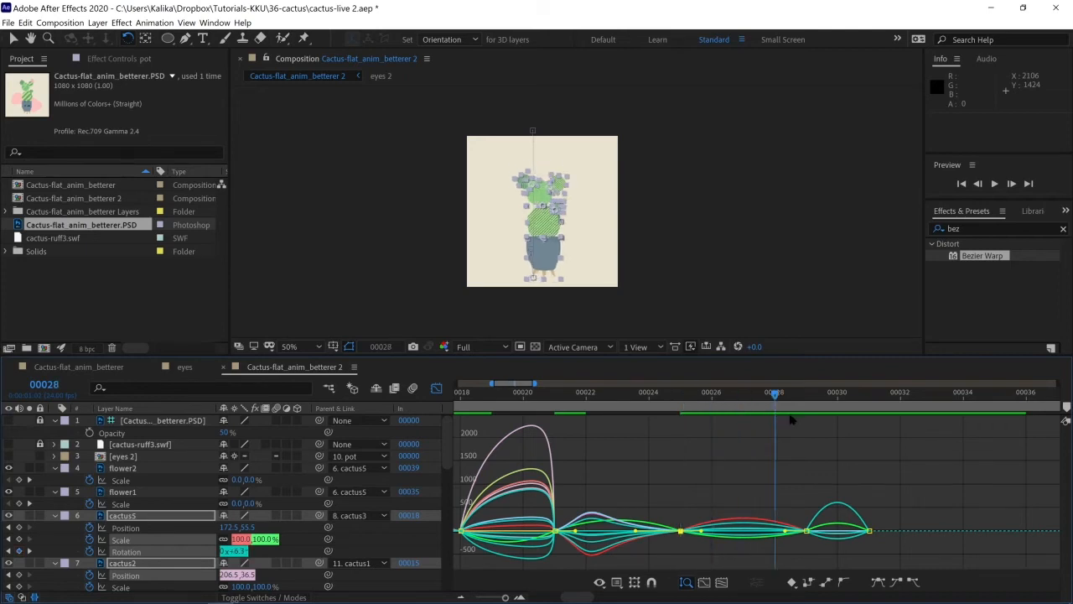
left_click(715, 484)
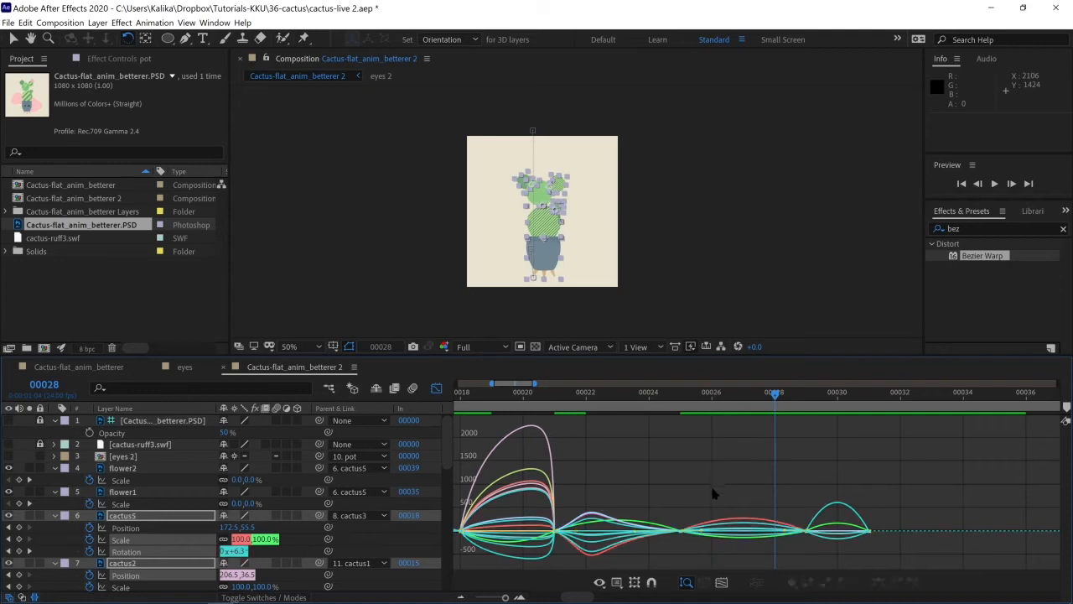
left_click_drag(786, 474, 754, 533)
key("space")
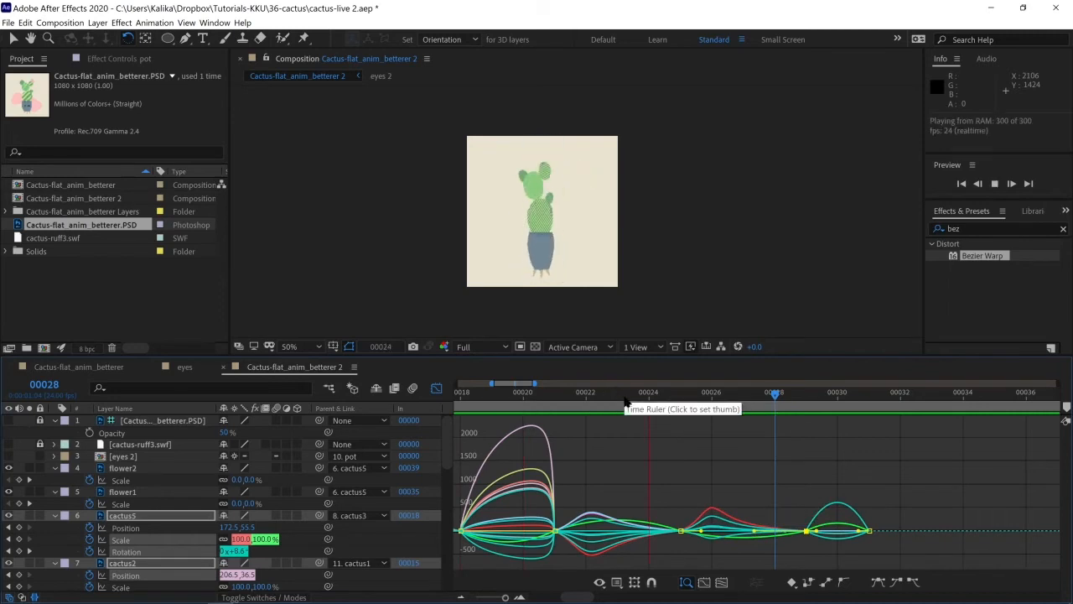
key("space")
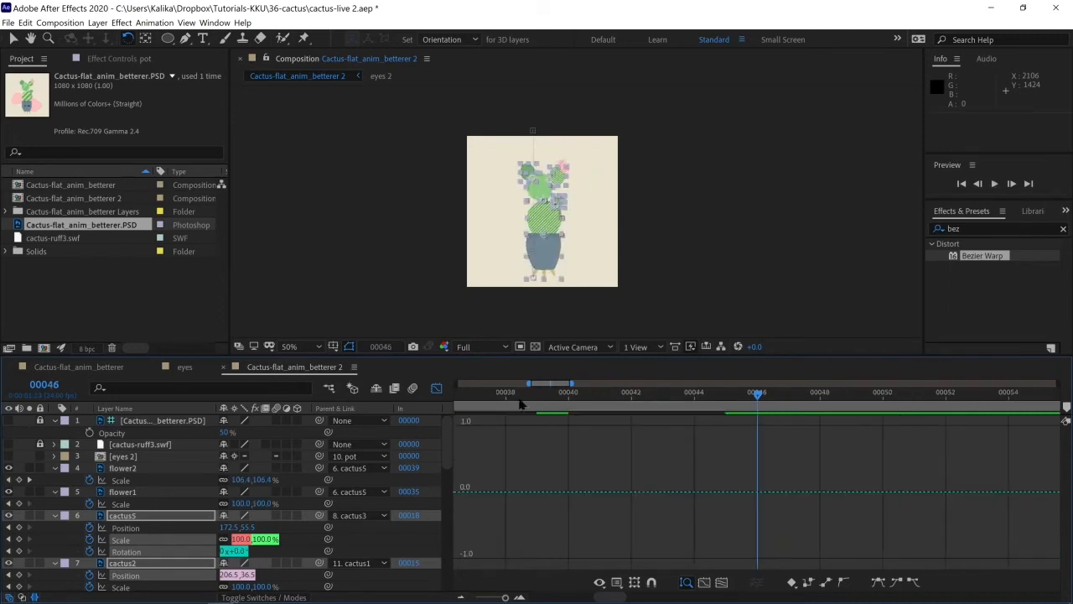
Step: Close the Graph Editor and show the layers' keyframes over a wider time range, up to frame 123
left_click(436, 388)
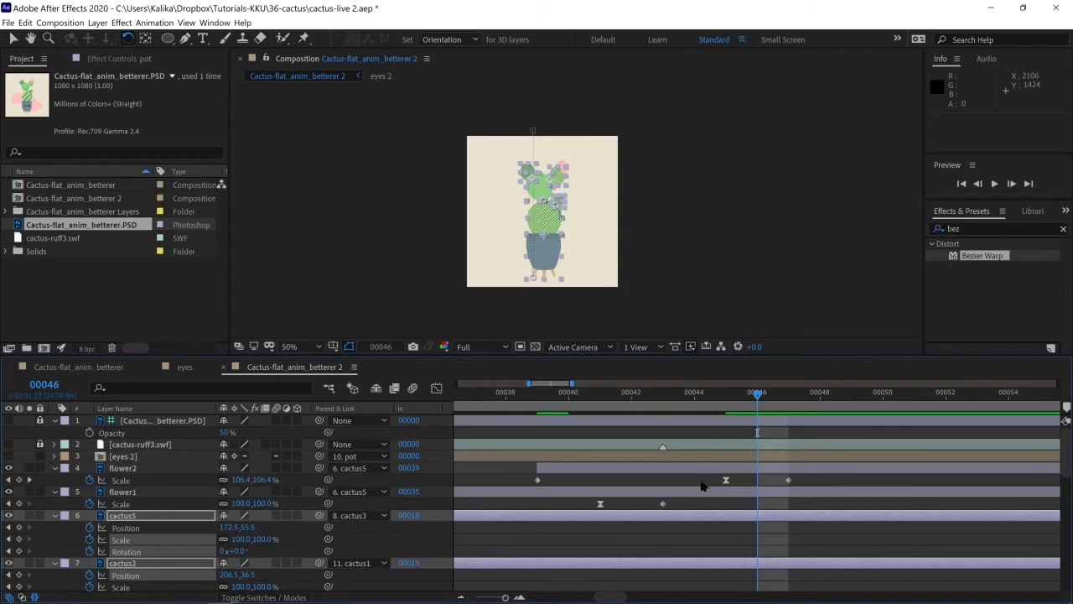
left_click_drag(504, 597, 494, 597)
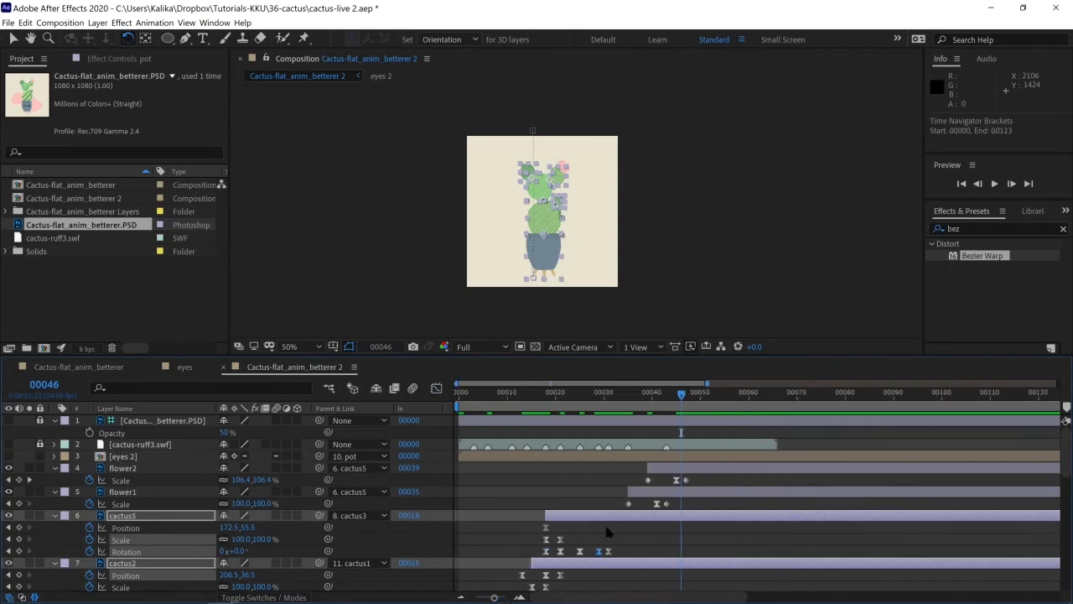
scroll(604, 521, "down", 3)
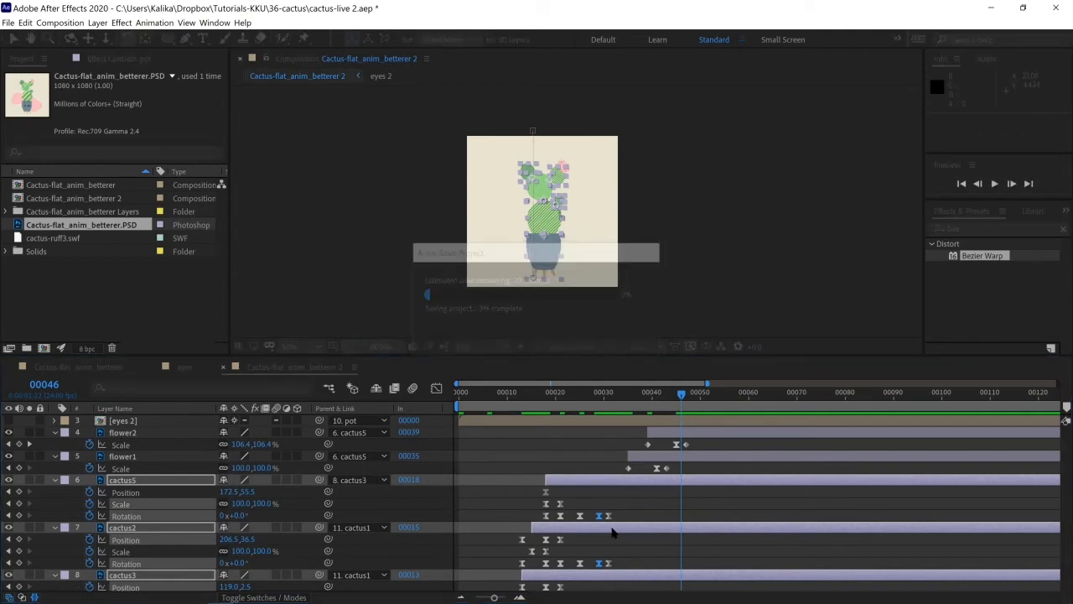
Step: Shift the cactus5, cactus2, cactus3 and cactus4 layers together two frames later in the timeline
left_click(591, 498)
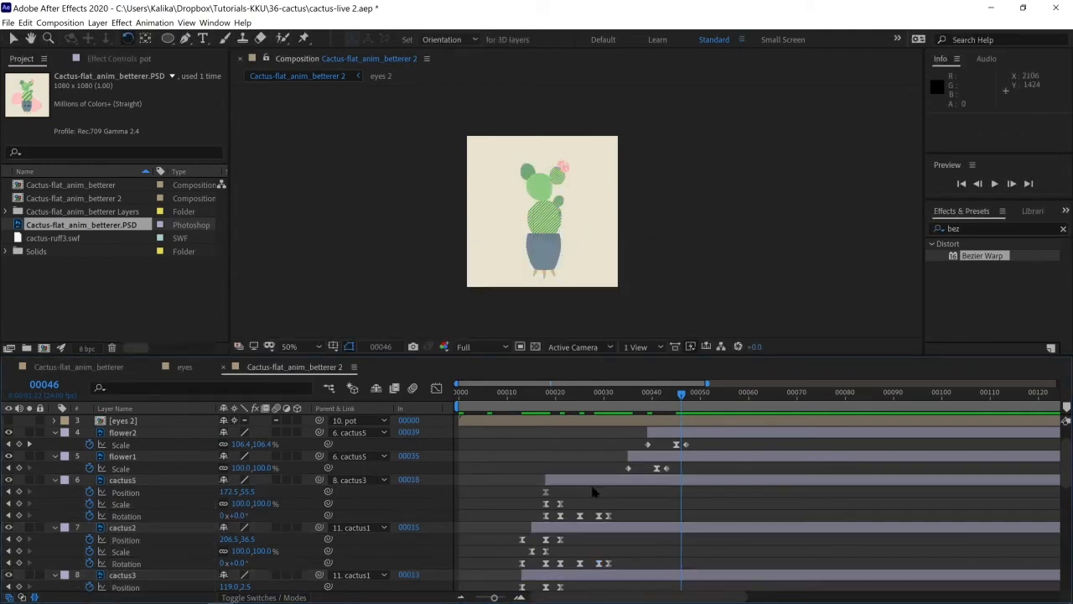
left_click_drag(500, 397, 600, 460)
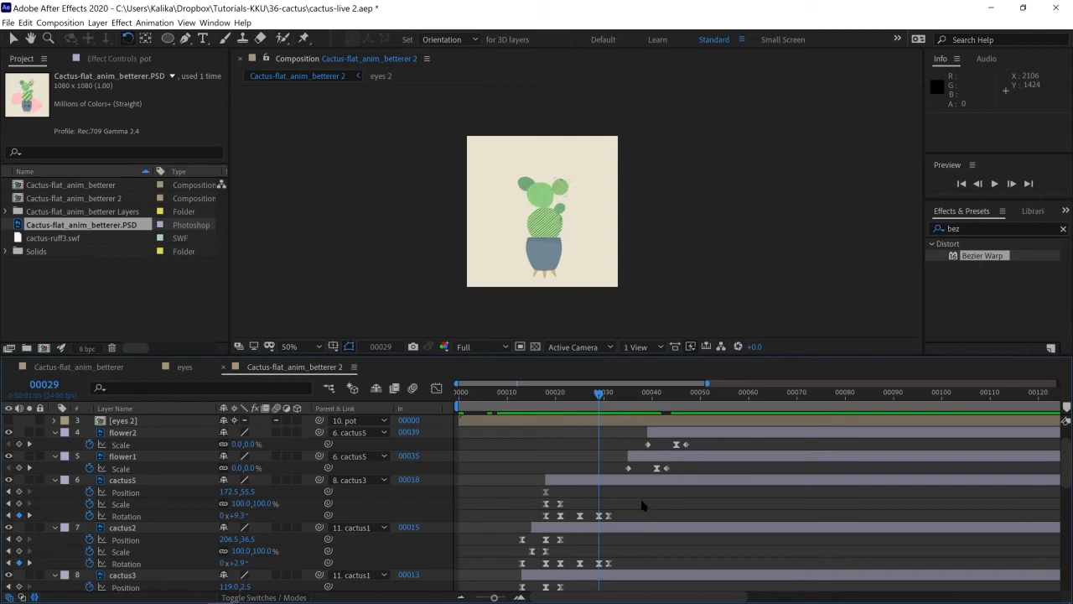
left_click(132, 480)
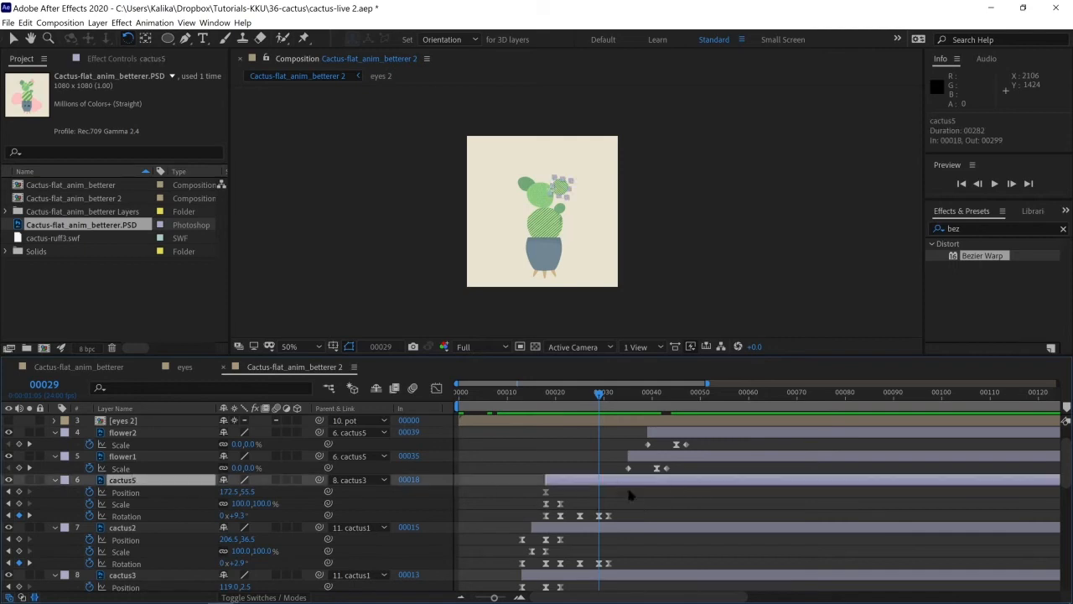
scroll(654, 511, "down", 1)
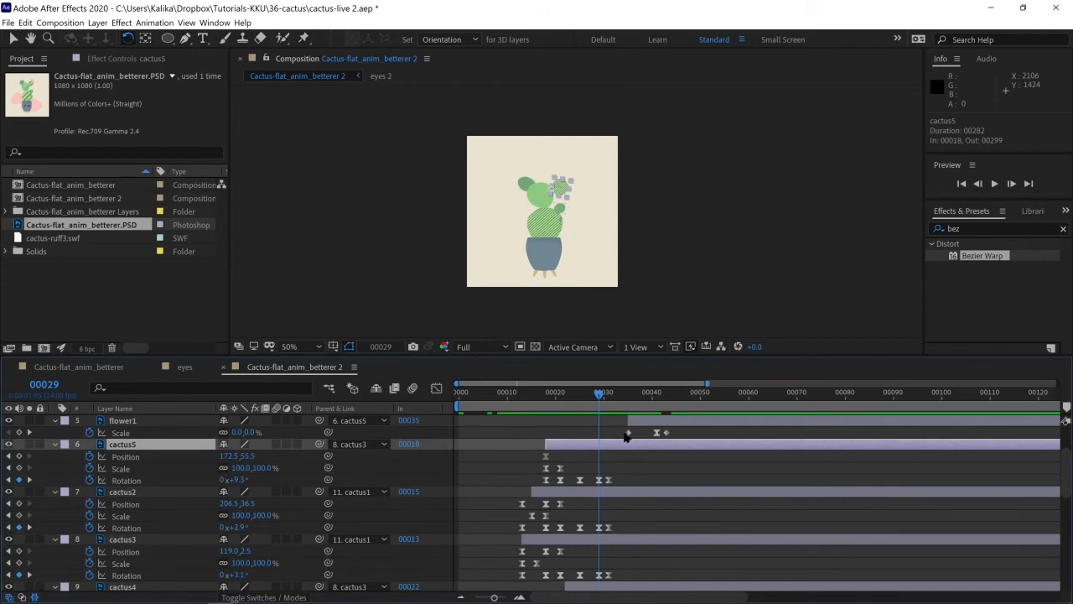
left_click(622, 494, "shift")
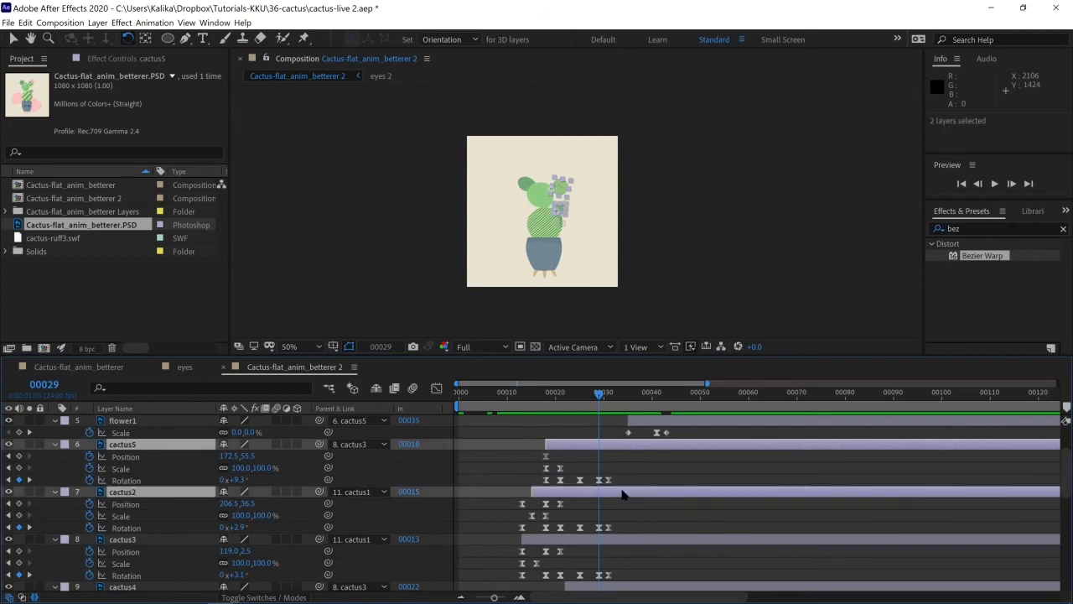
left_click(628, 541, "shift")
scroll(650, 537, "down", 2)
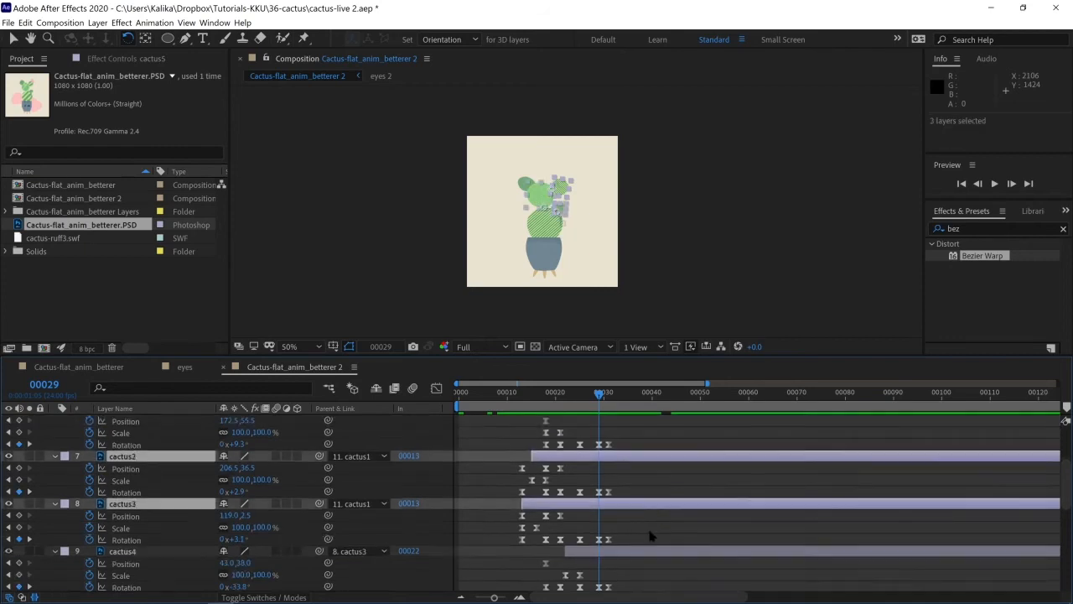
left_click(621, 520, "shift")
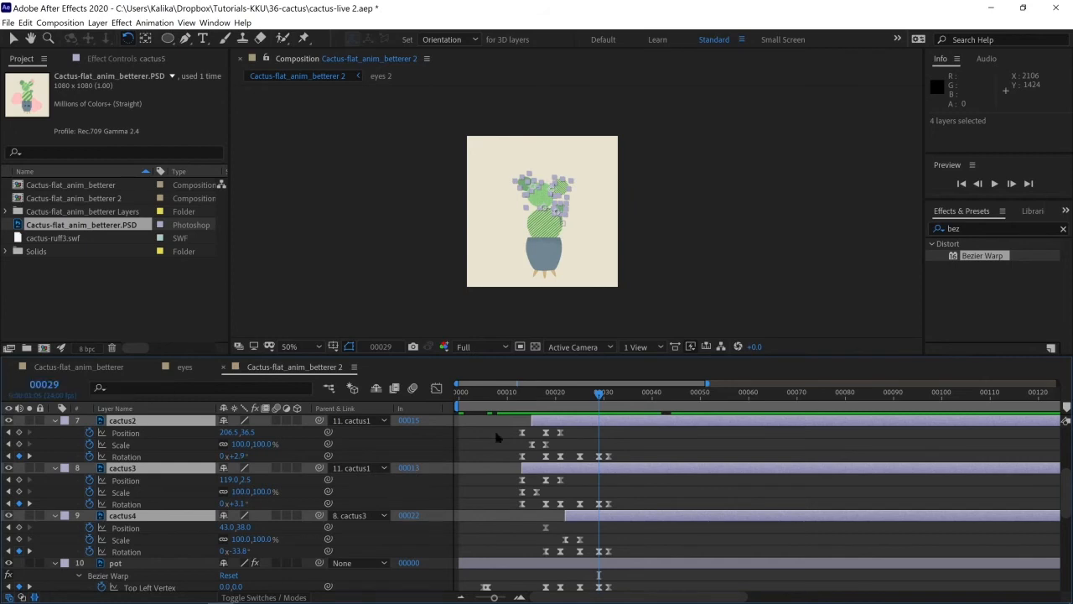
left_click(44, 388, "ctrl")
left_click(46, 388, "ctrl")
left_click_drag(568, 472, 575, 471)
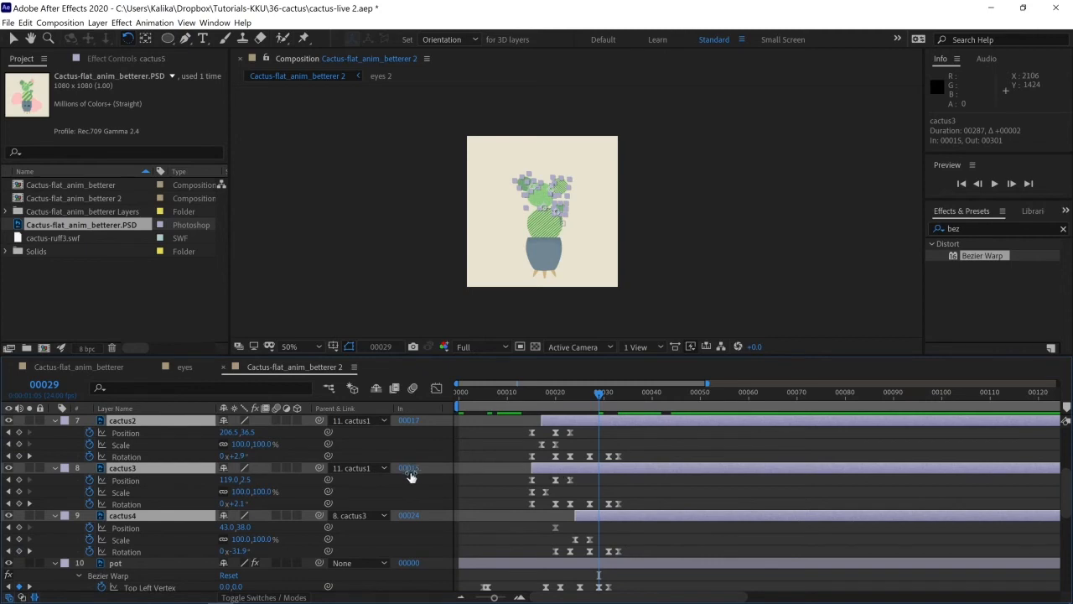
Step: Offset the cactus layers other than cactus3, making cactus2 start at frame 20, cactus5 at frame 26 and cactus4 at frame 30
left_click(130, 471, "ctrl")
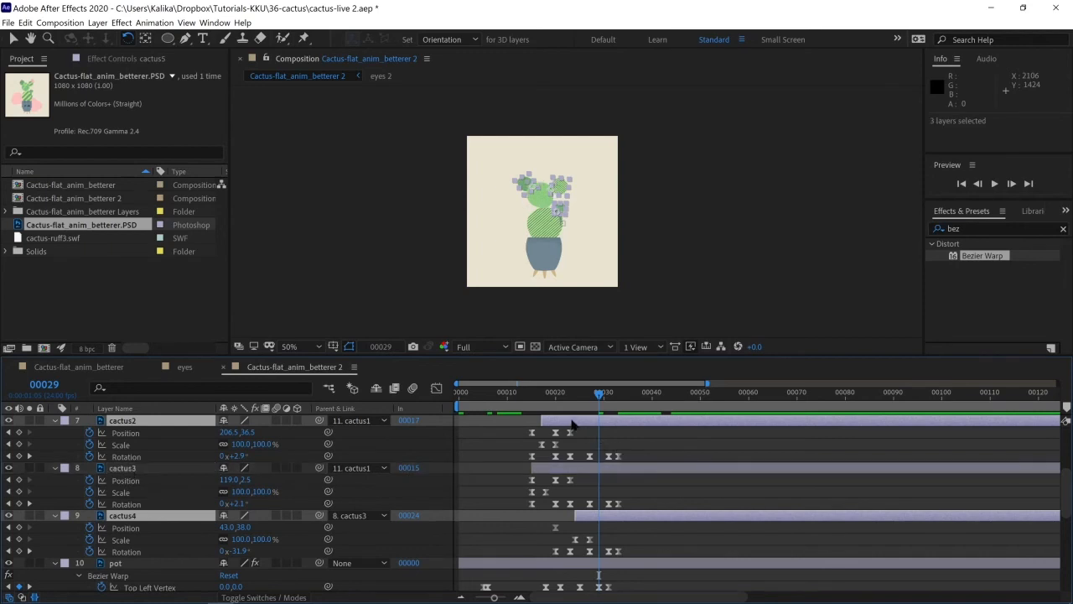
left_click_drag(574, 424, 589, 429)
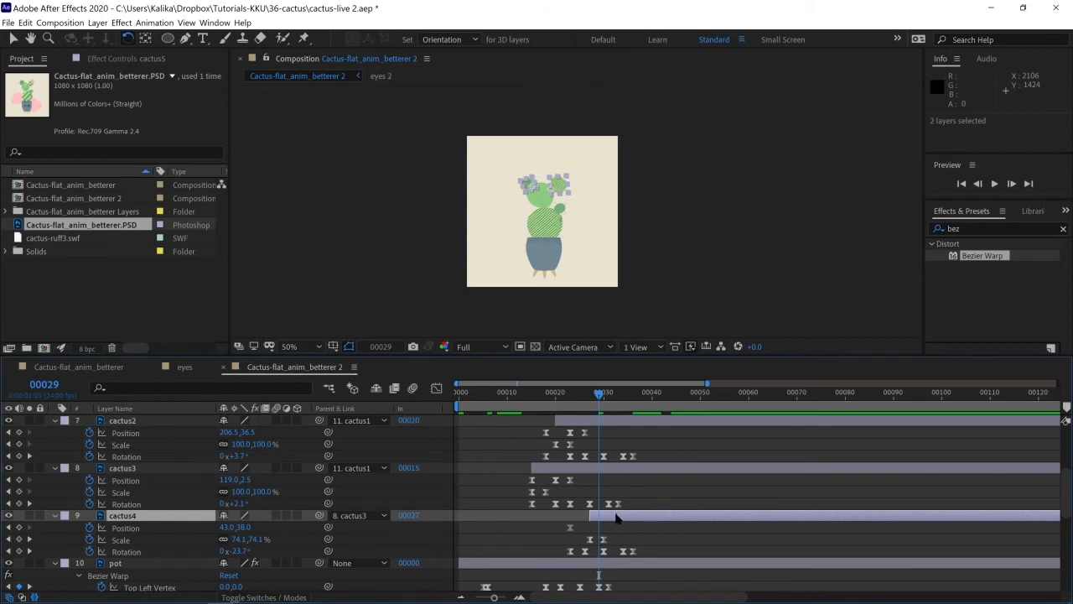
left_click_drag(616, 517, 641, 521)
Step: Shift the cactus5 layer to start at frame 27 and move the last rotation keyframes of cactus5 and cactus4 to frame 43
scroll(675, 524, "up", 3)
left_click(637, 481)
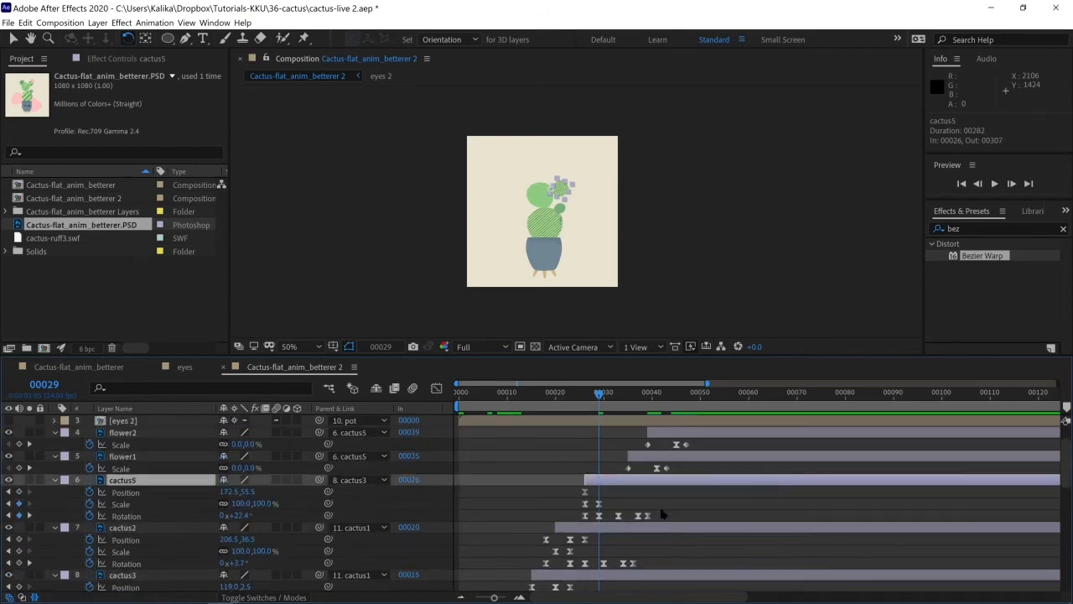
left_click_drag(637, 481, 667, 516)
scroll(685, 535, "down", 3)
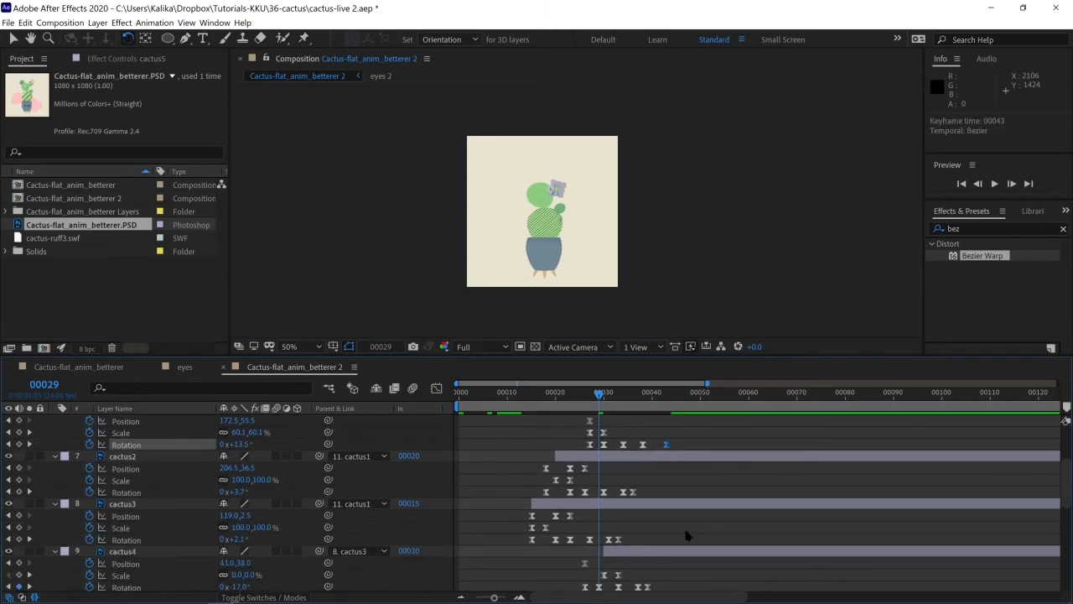
scroll(684, 536, "down", 1)
left_click_drag(647, 552, 666, 551)
left_click(730, 542)
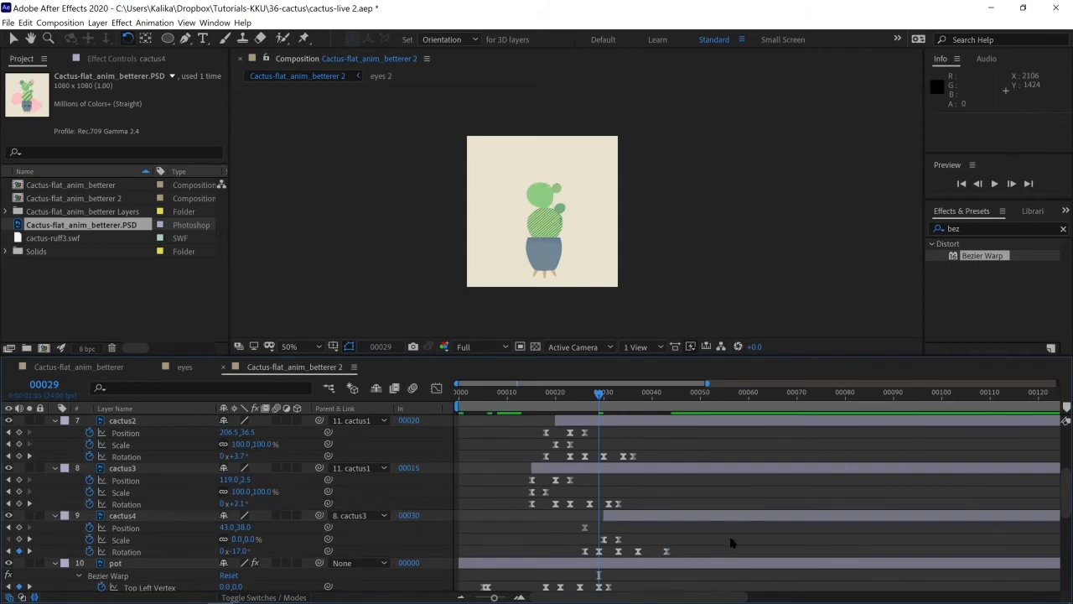
Step: Preview the staggered growth and move cactus5's second-to-last rotation keyframe to frame 37
key("space")
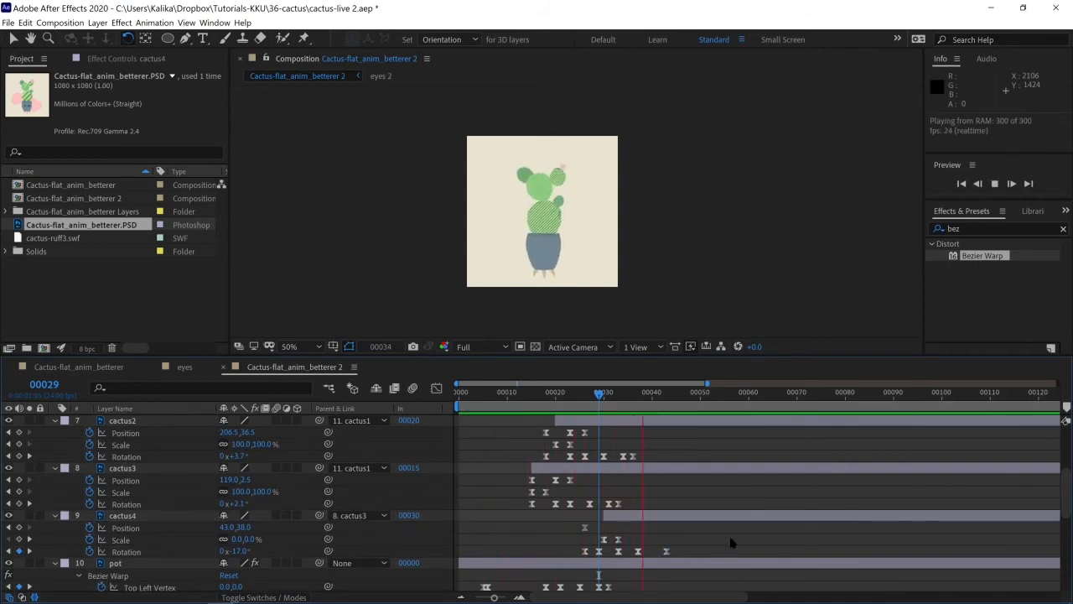
key("space")
scroll(662, 478, "up", 3)
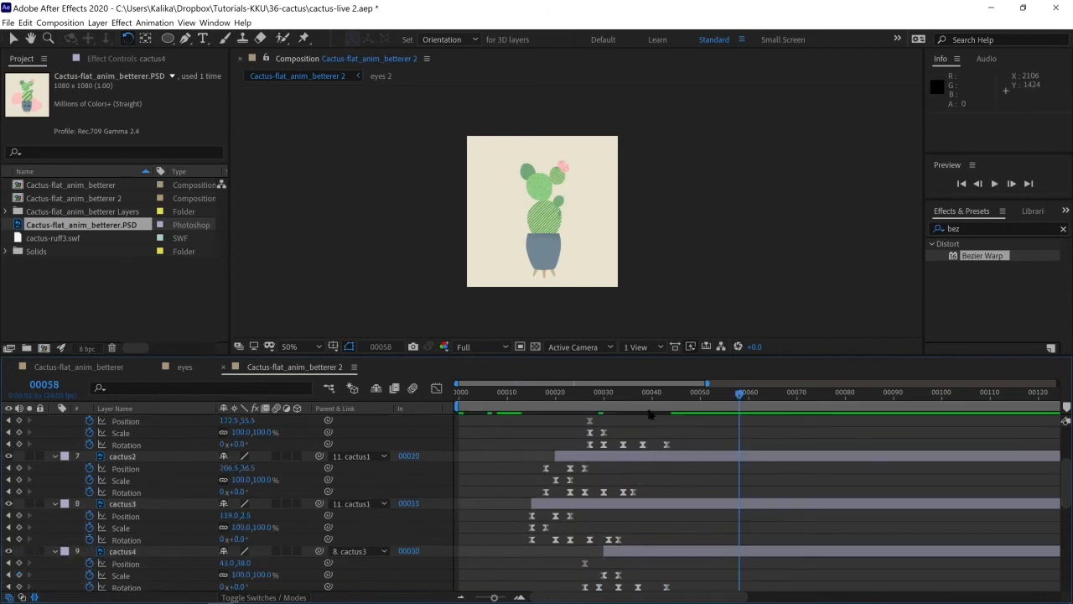
left_click_drag(617, 390, 640, 405)
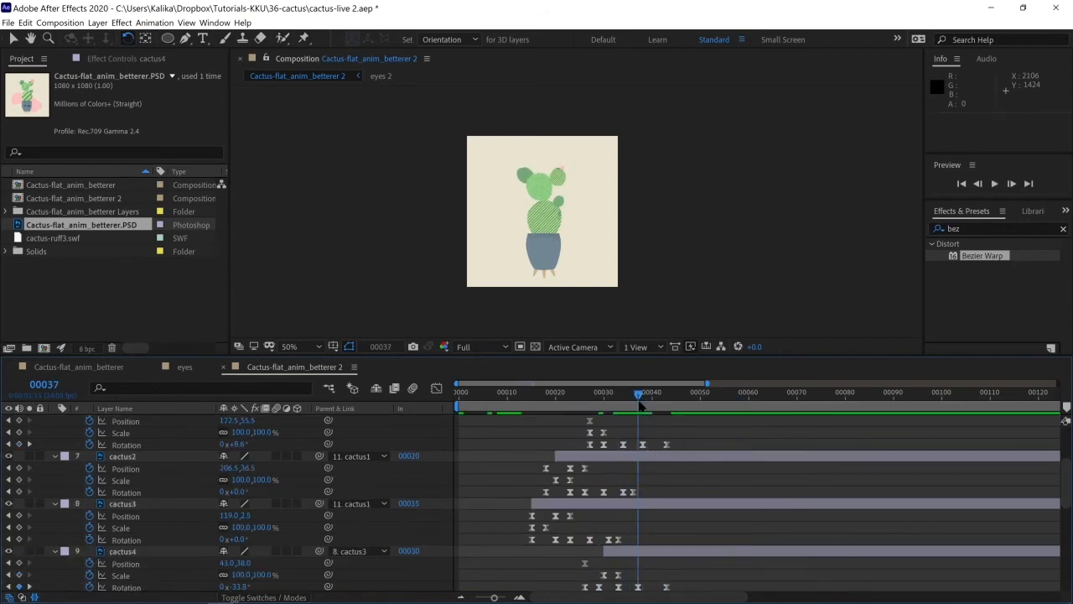
left_click_drag(643, 444, 638, 444)
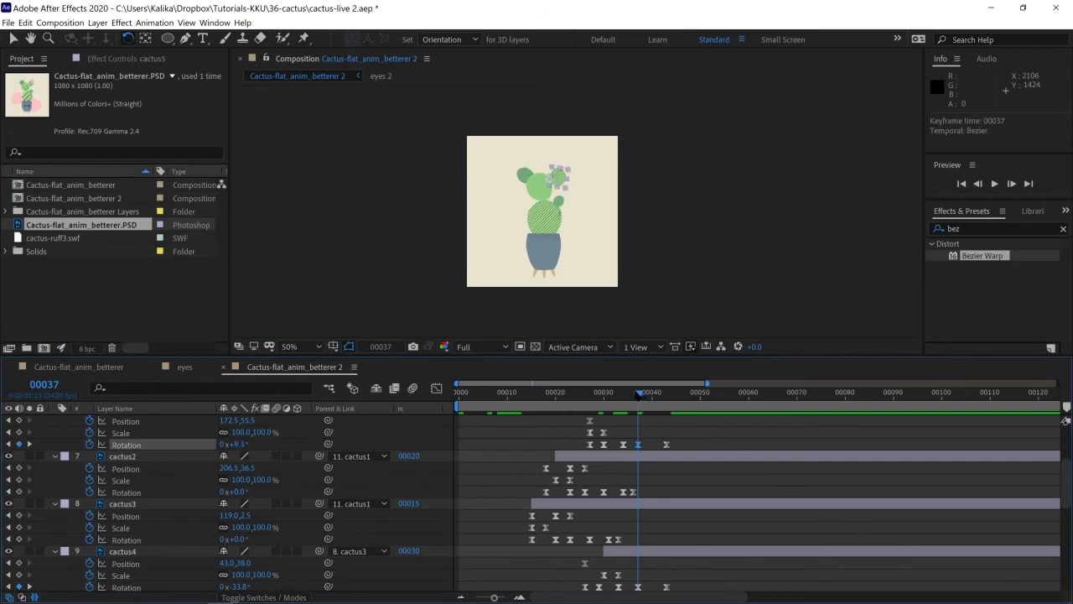
mouse_move(635, 396)
left_mouse_down()
mouse_move(599, 400)
mouse_move(663, 408)
mouse_move(638, 410)
left_mouse_up()
Step: Shift the cactus5 layer one frame earlier to start at frame 26, and preview the animation
scroll(670, 446, "up", 2)
left_click(673, 446)
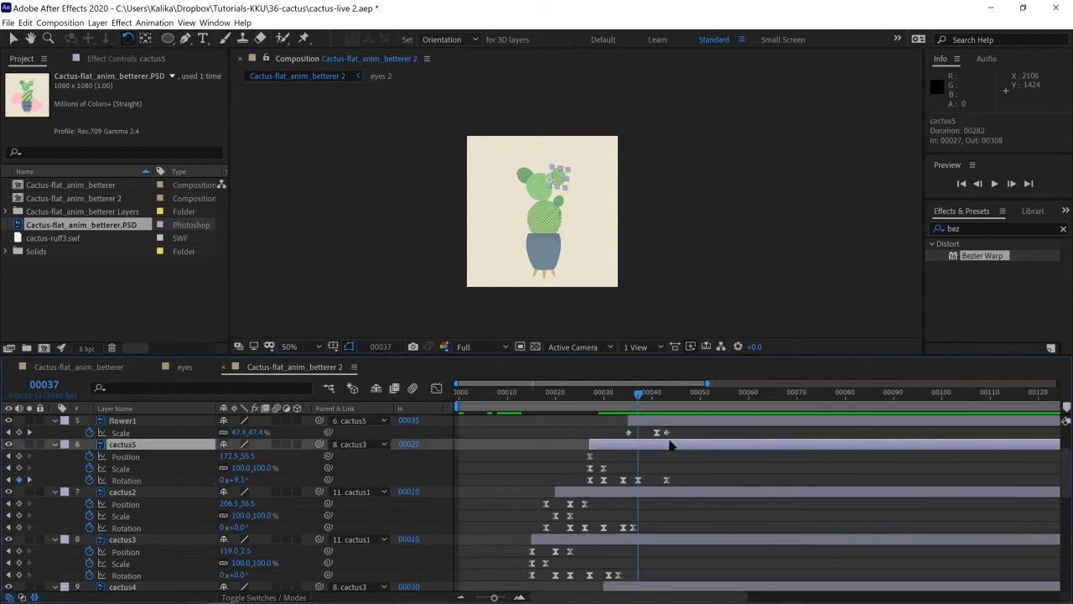
left_click_drag(670, 446, 667, 445)
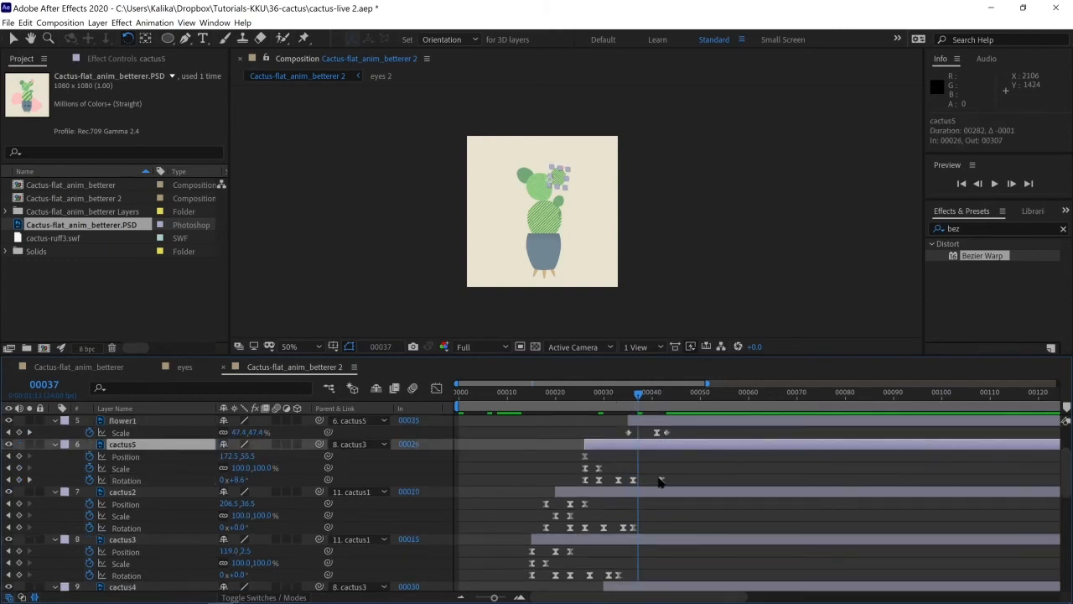
key("space")
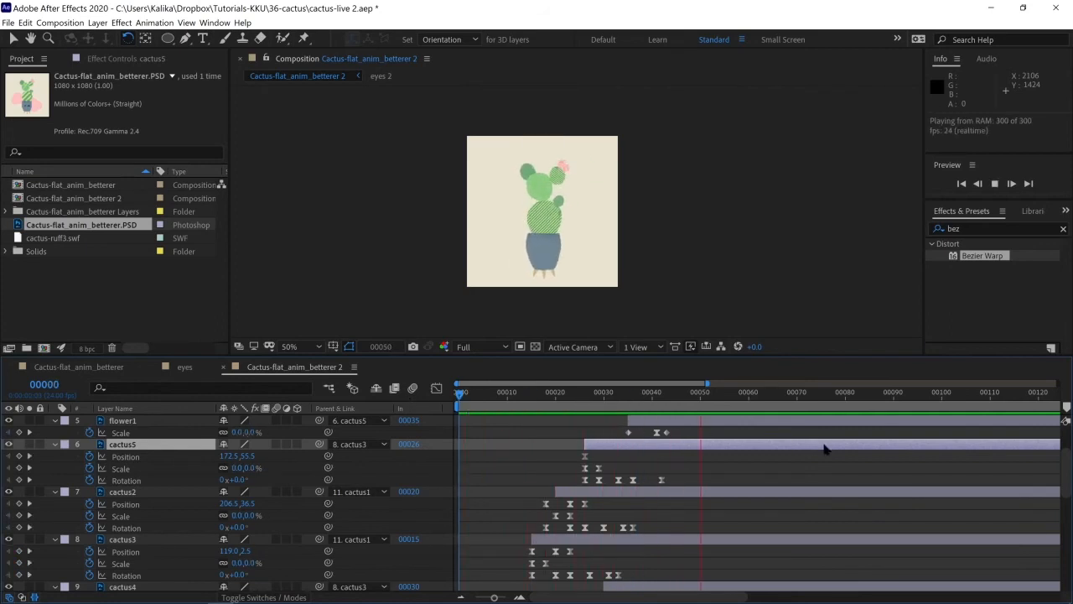
key("space")
Step: Move cactus5's last two rotation keyframes to frames 38 and 43, and check the motion between frames 33 and 38
left_click(637, 480)
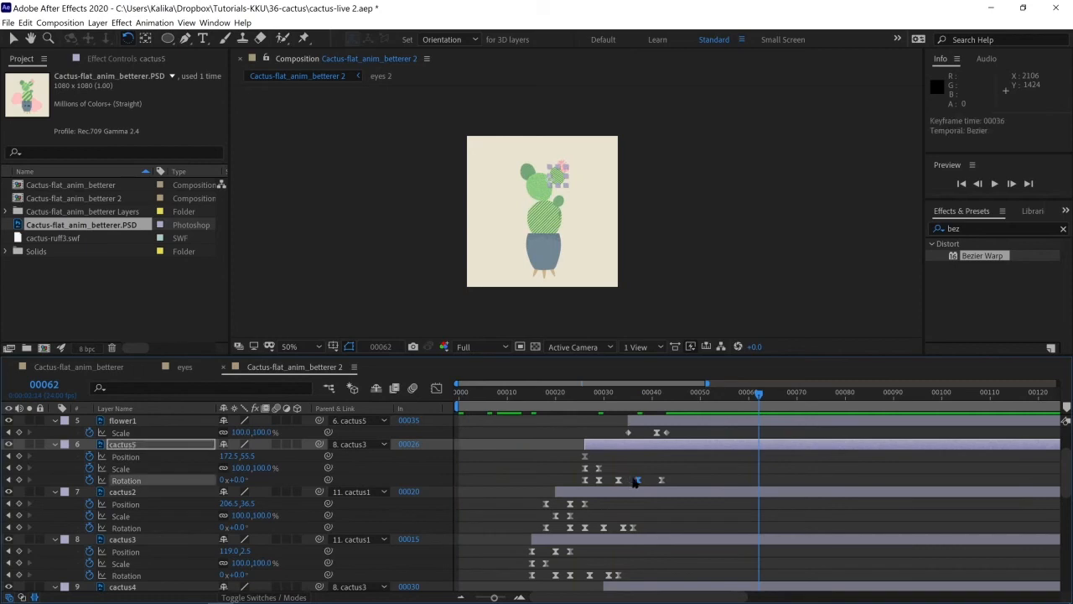
mouse_move(636, 480)
left_mouse_down()
mouse_move(668, 482)
mouse_move(643, 482)
left_mouse_up()
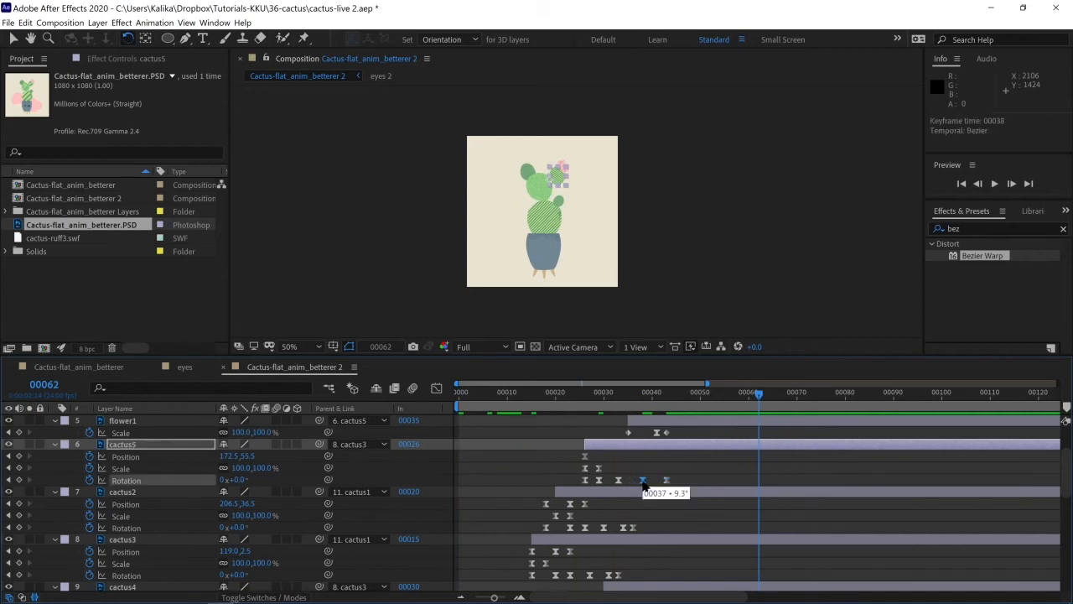
left_click(618, 394)
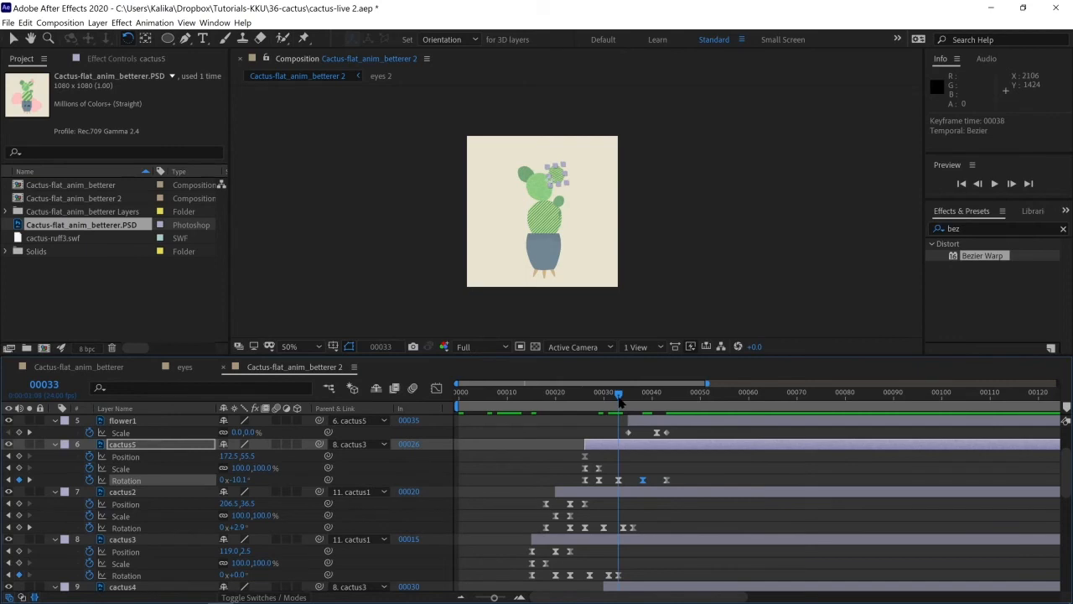
left_click_drag(619, 403, 643, 414)
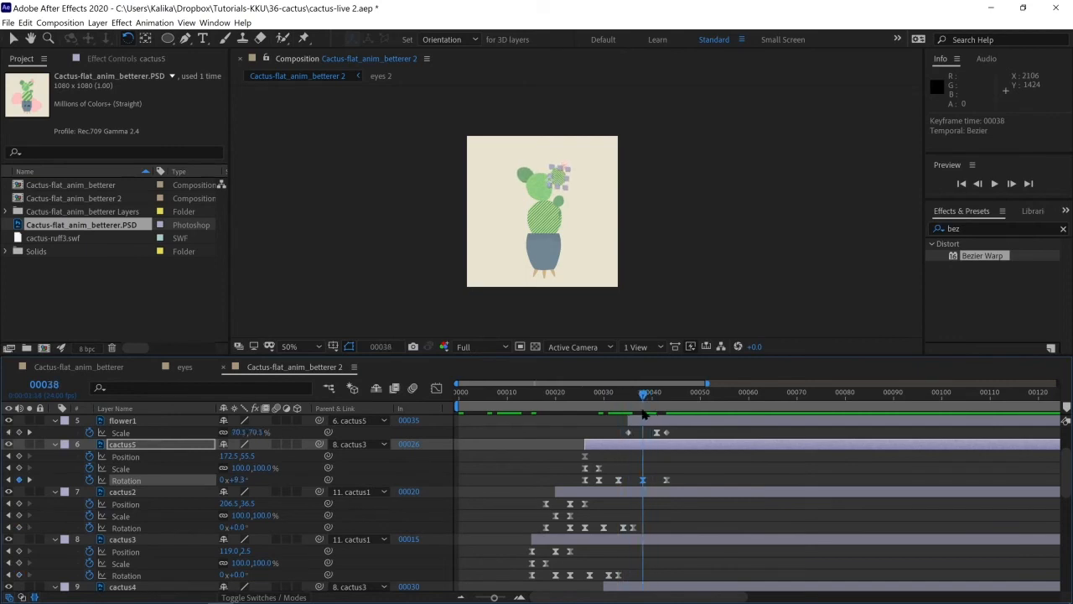
Step: Set cactus5's rotation keyframe at frame 38 to 4° and check the softened swing
left_click(279, 483)
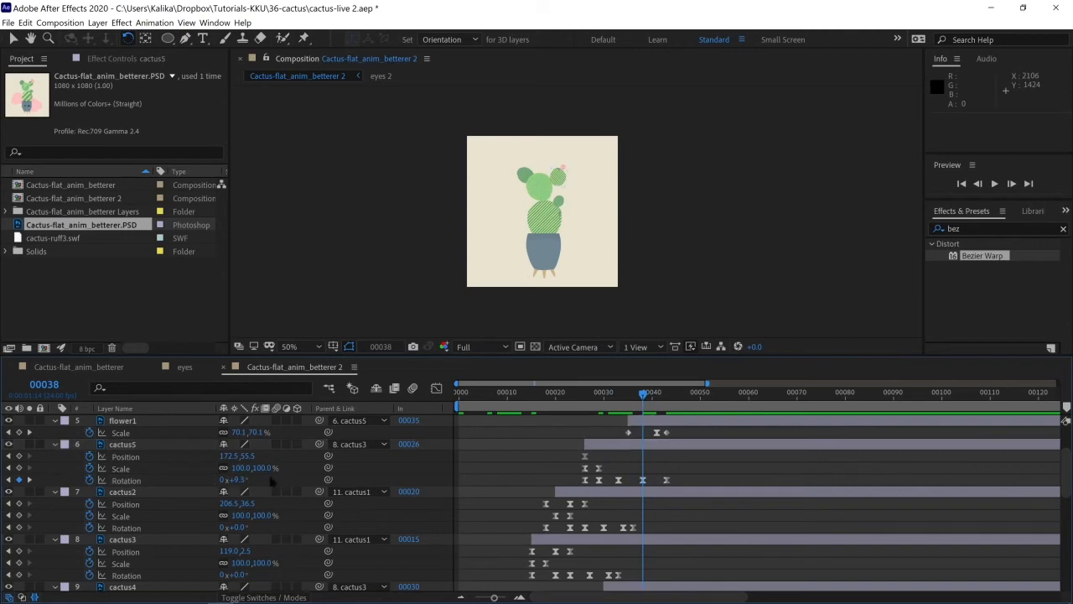
left_click(121, 444)
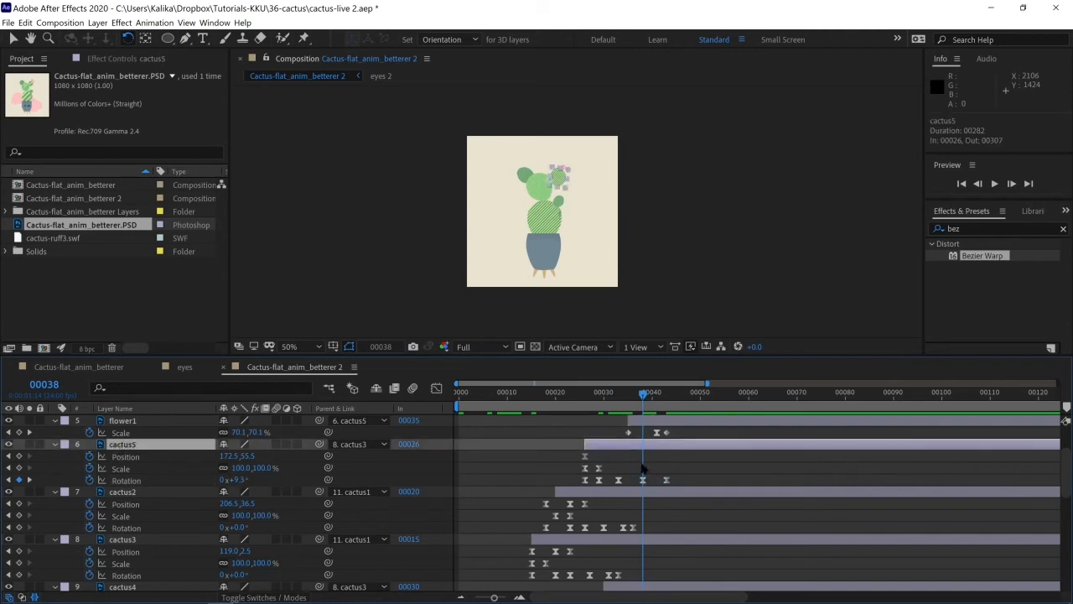
key("Page_Up")
key("Page_Up")
key("Page_Up")
key("Page_Up")
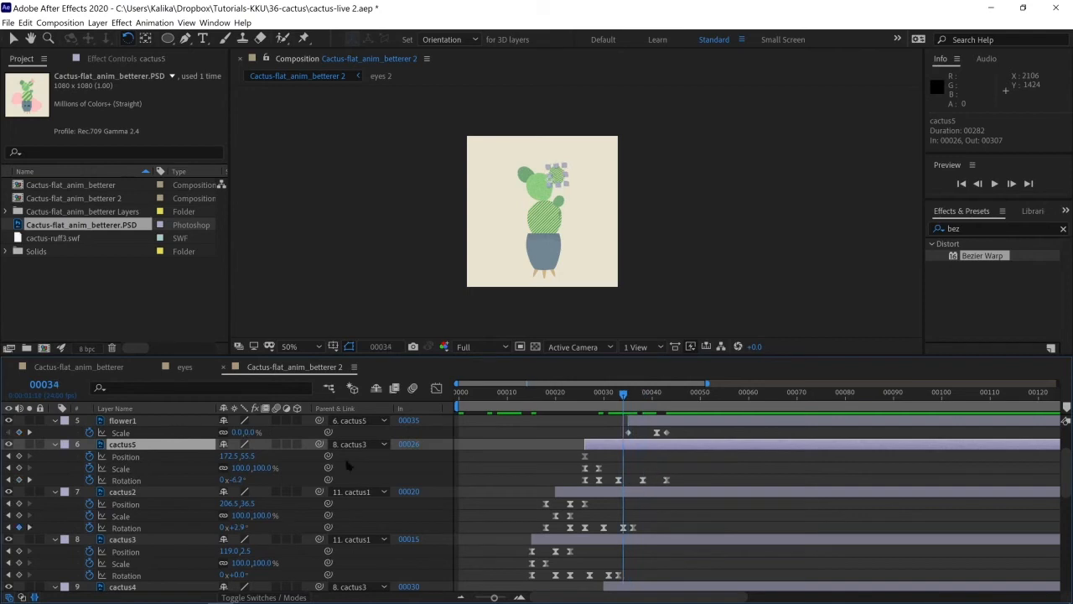
key("Page_Up")
left_click(29, 480)
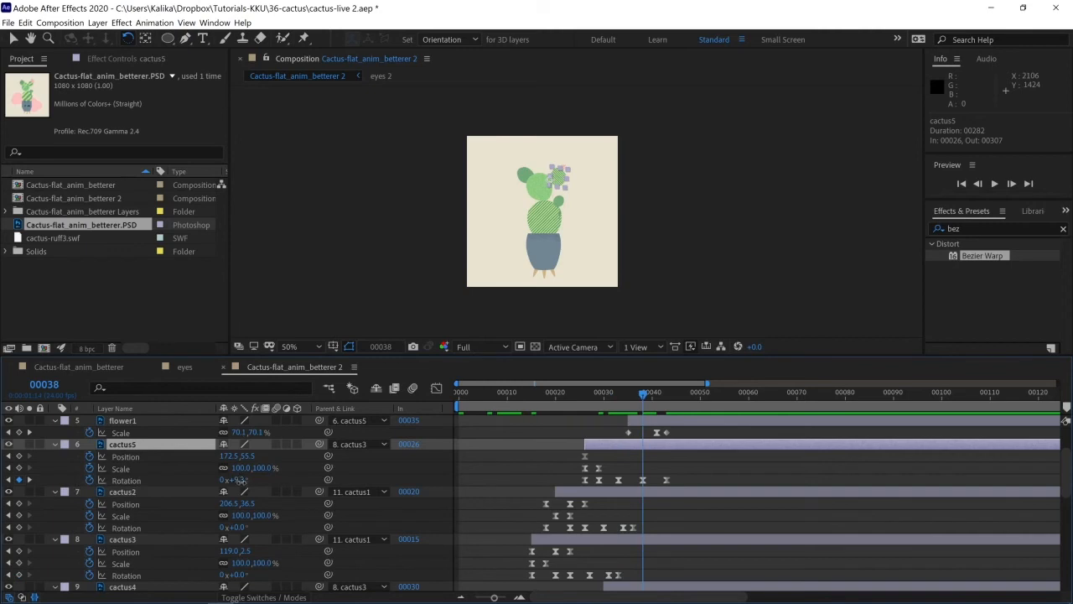
left_click(241, 480)
type("4")
key("Return")
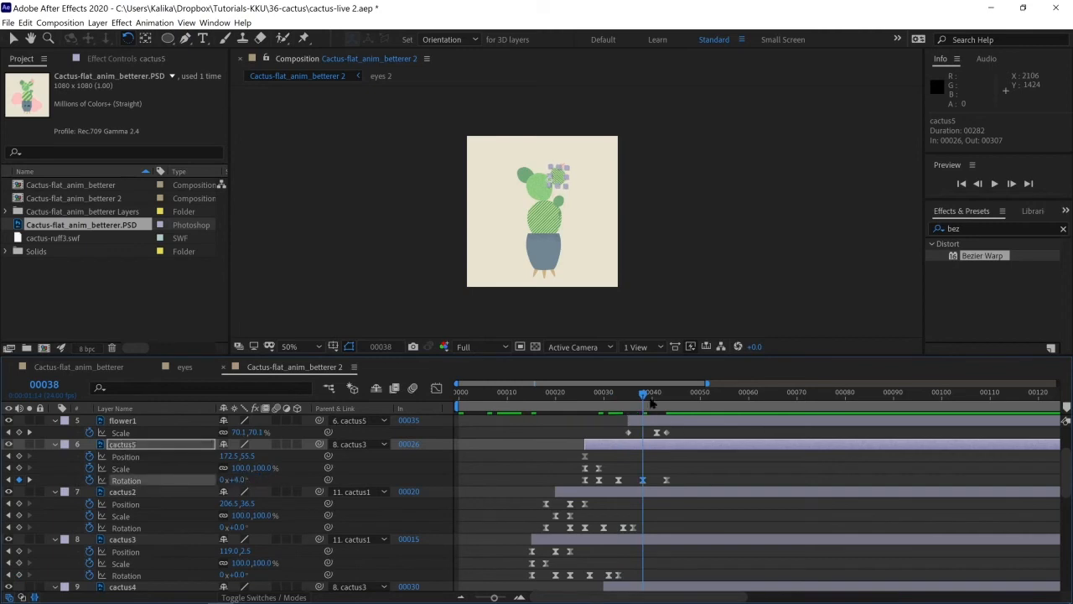
left_click_drag(647, 400, 620, 401)
mouse_move(648, 408)
left_mouse_down()
mouse_move(661, 408)
mouse_move(635, 408)
left_mouse_up()
Step: Reduce the tilt of cactus4's rotation keyframe at frame 37, and preview the animation from the start
scroll(713, 526, "down", 3)
scroll(712, 526, "down", 3)
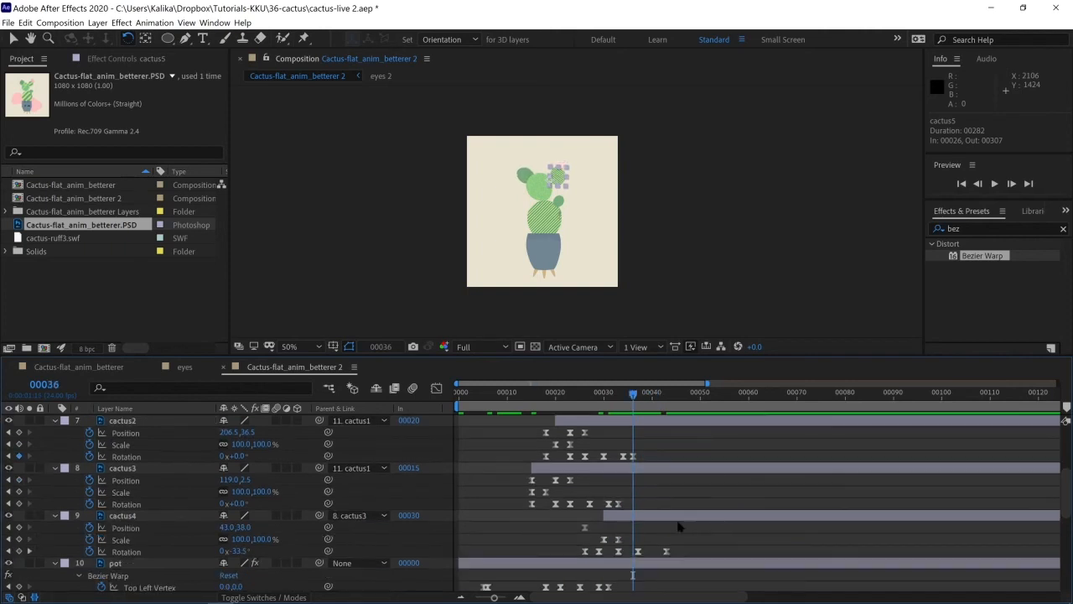
left_click(618, 550)
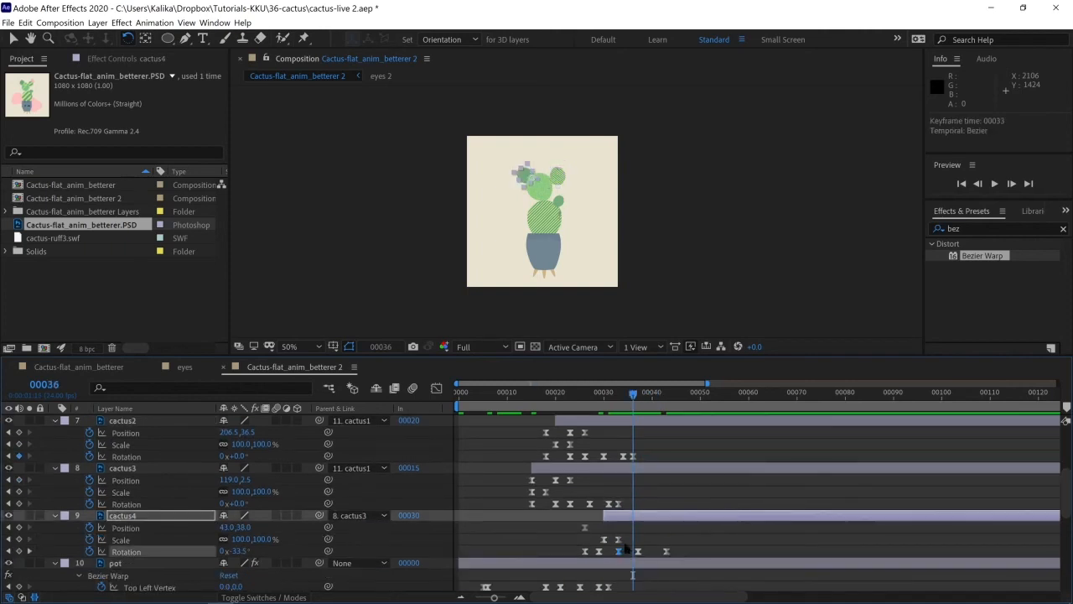
left_click(9, 551)
left_click(9, 550)
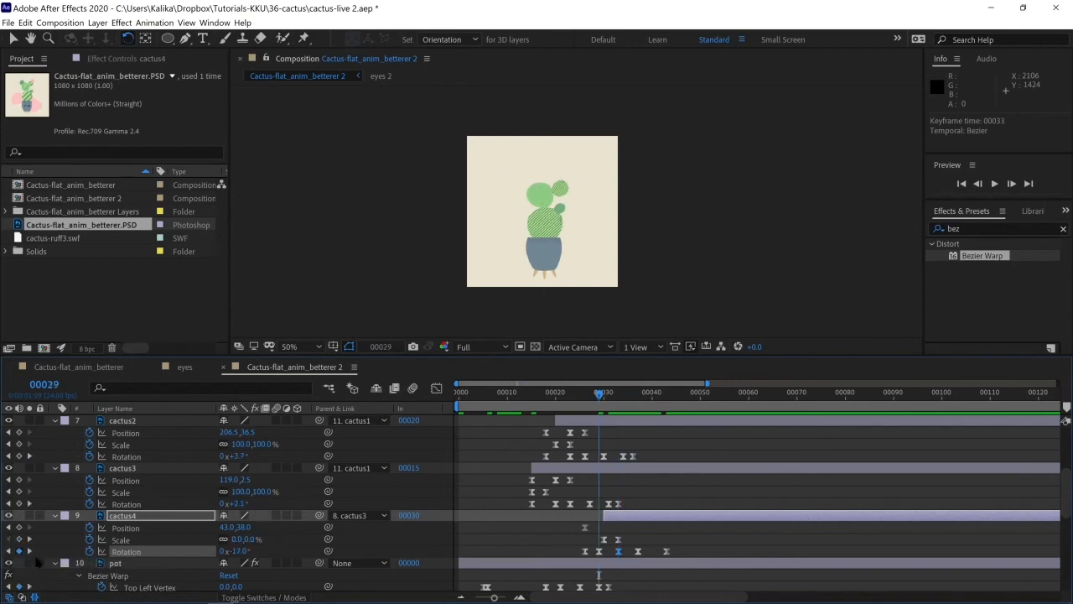
left_click(29, 551)
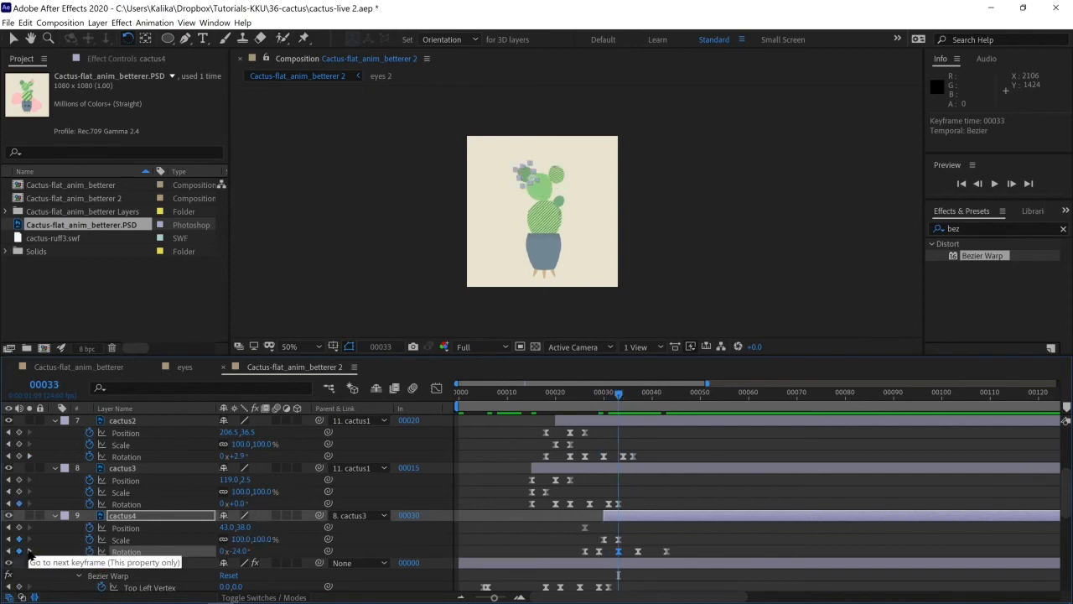
left_click(29, 550)
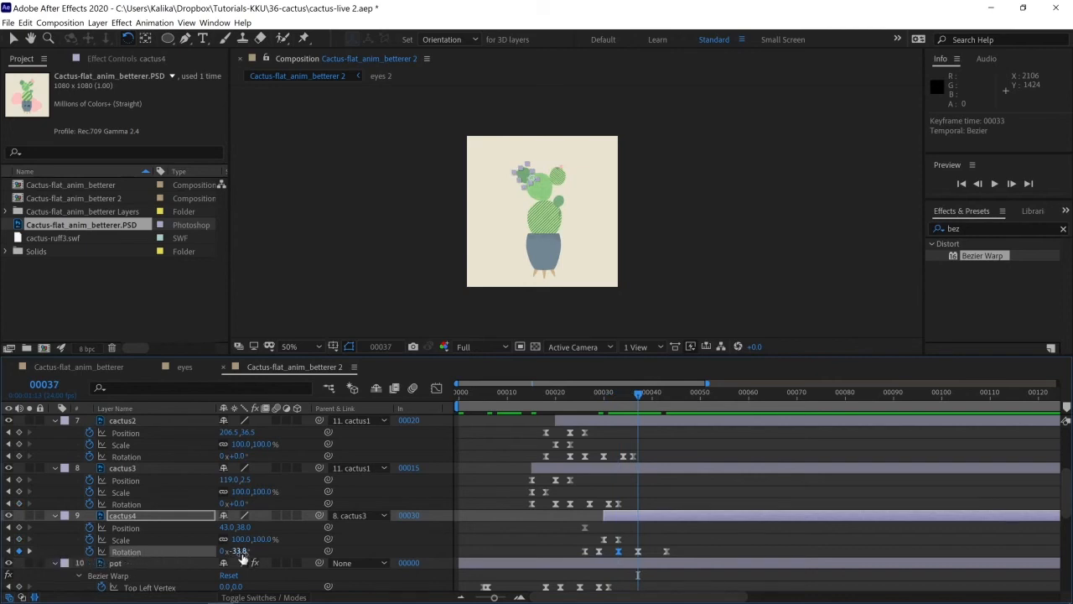
left_click_drag(241, 553, 264, 552)
left_click_drag(644, 396, 668, 406)
key("space")
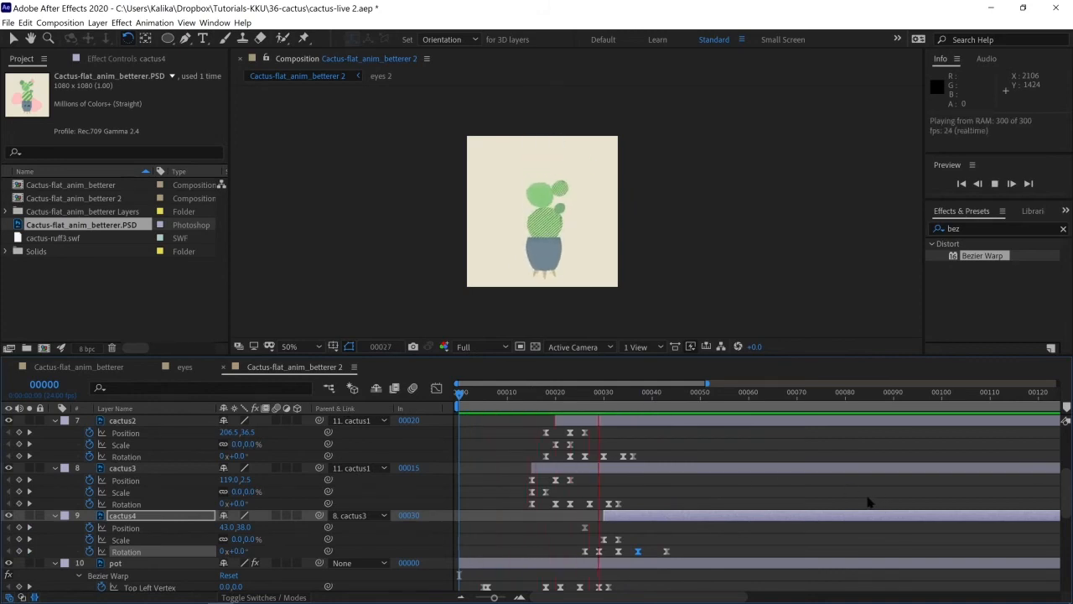
Step: Move cactus4's last rotation keyframe to frame 42 and cactus5's last rotation keyframe to frame 44
key("space")
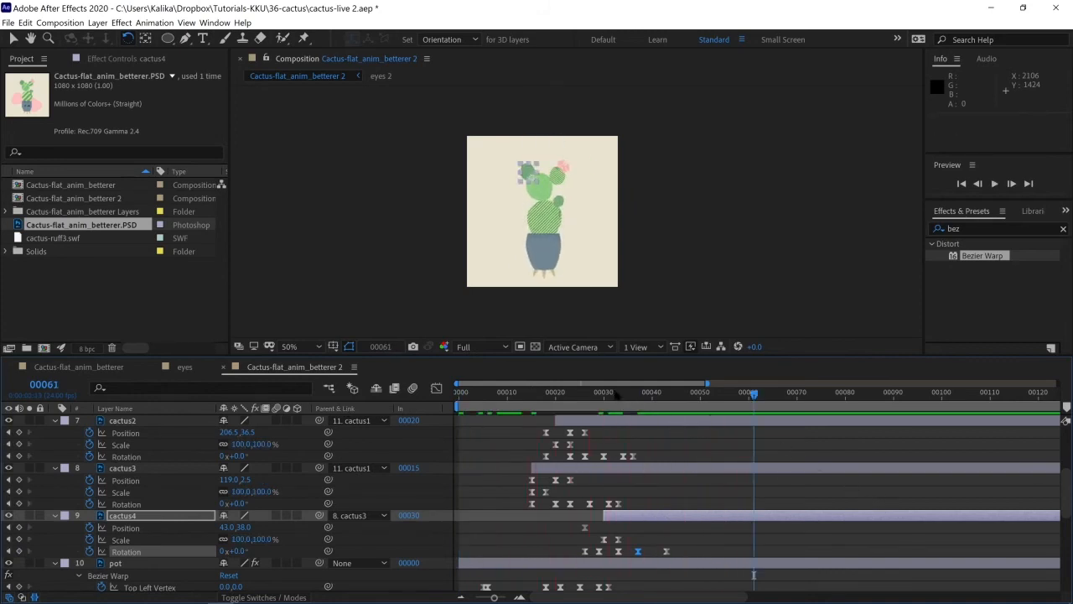
left_click_drag(622, 397, 652, 410)
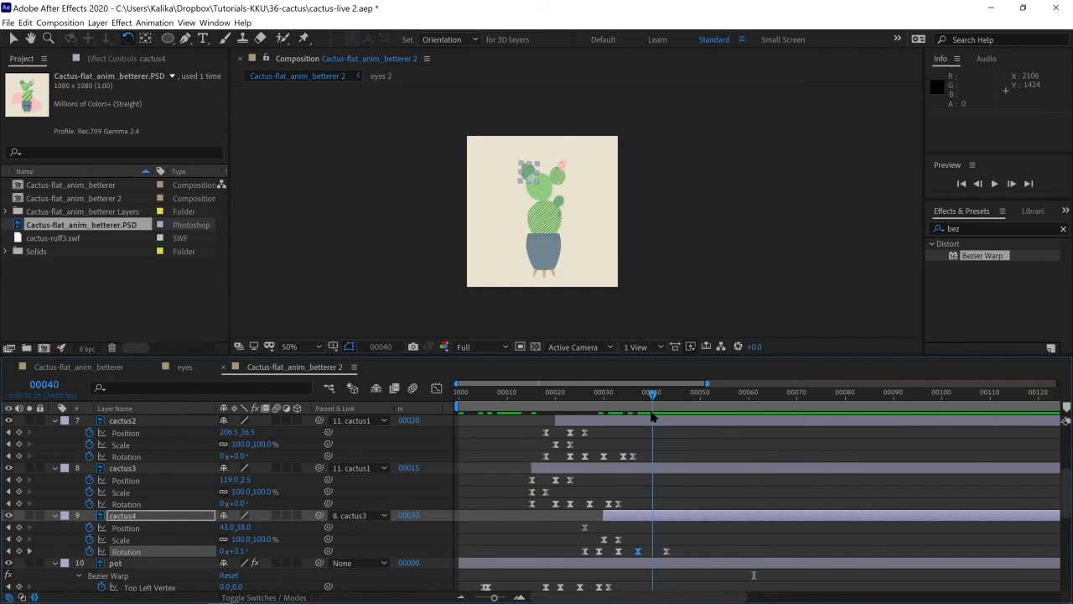
left_click_drag(667, 551, 661, 553)
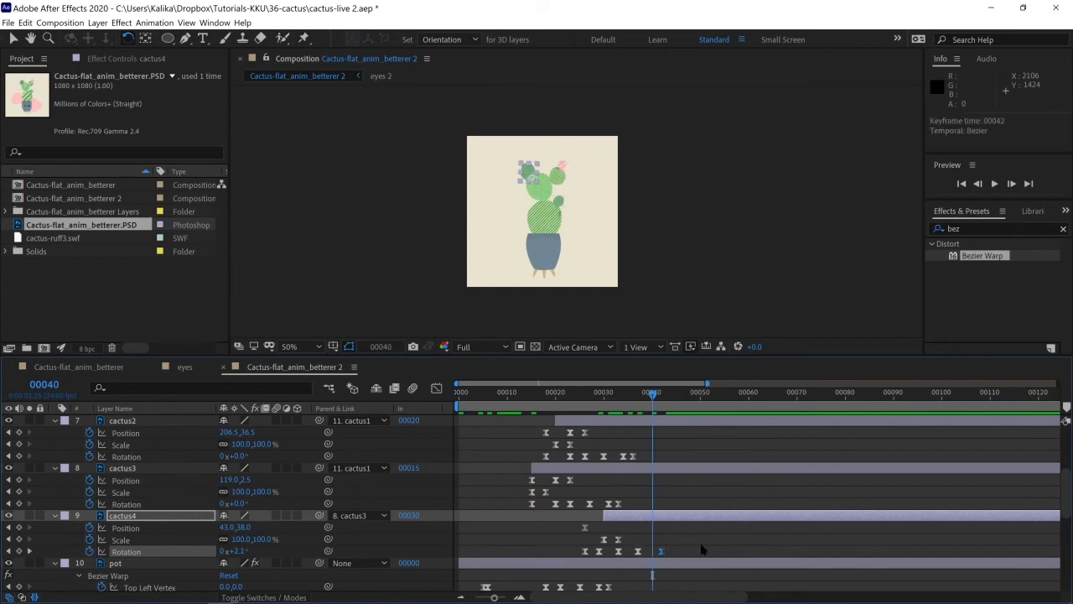
scroll(702, 549, "up", 3)
left_click(667, 480)
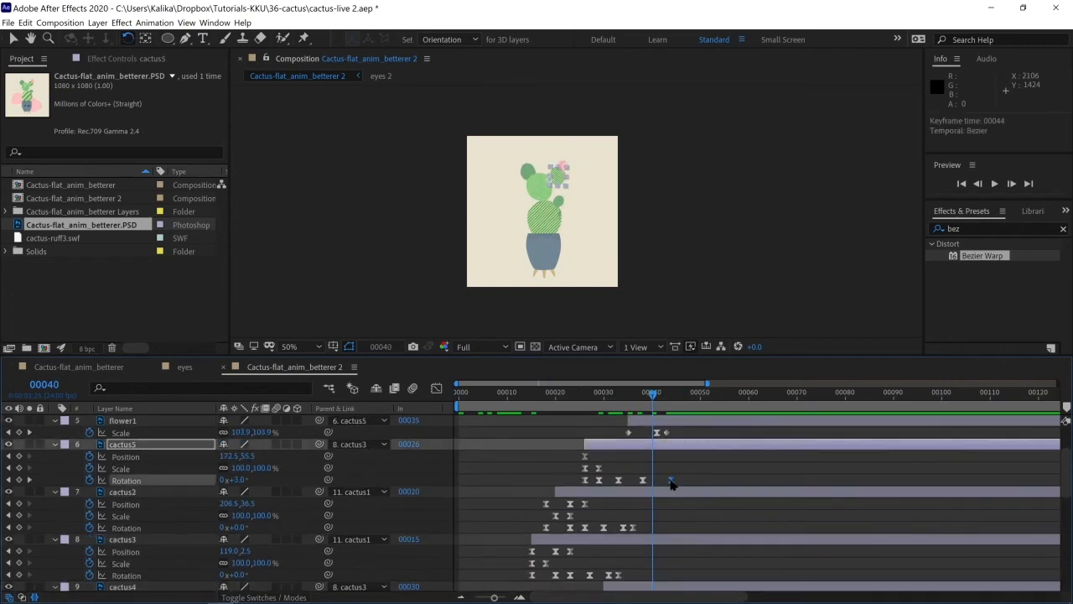
Step: Shift the flower1 and flower2 layers six frames later to start at frames 41 and 45, and preview the animation
scroll(715, 509, "up", 3)
left_click(634, 399)
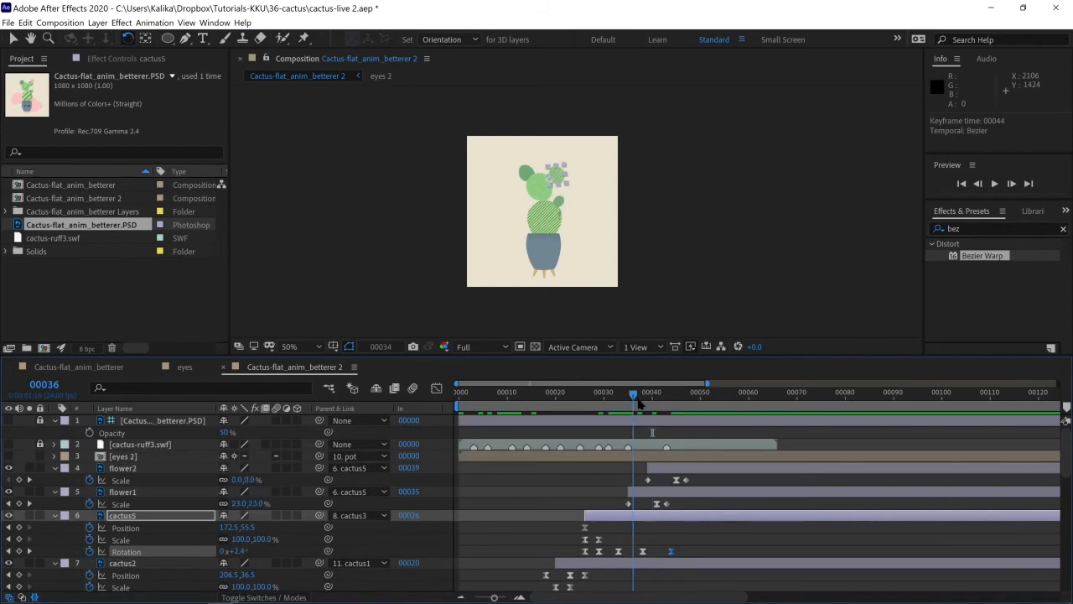
left_click_drag(638, 404, 665, 419)
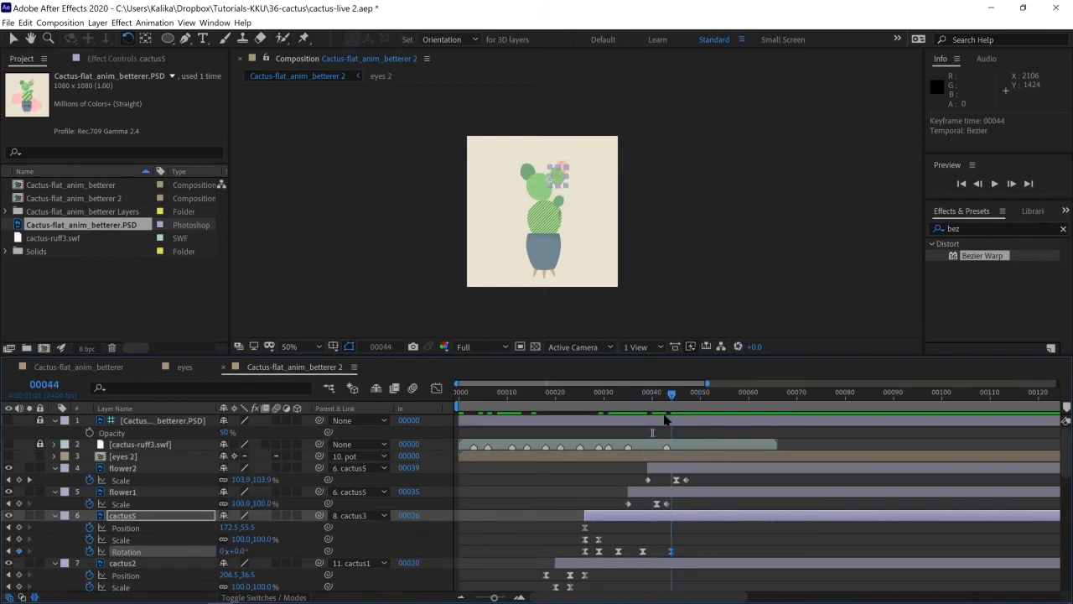
left_click(693, 471)
left_click(681, 495, "shift")
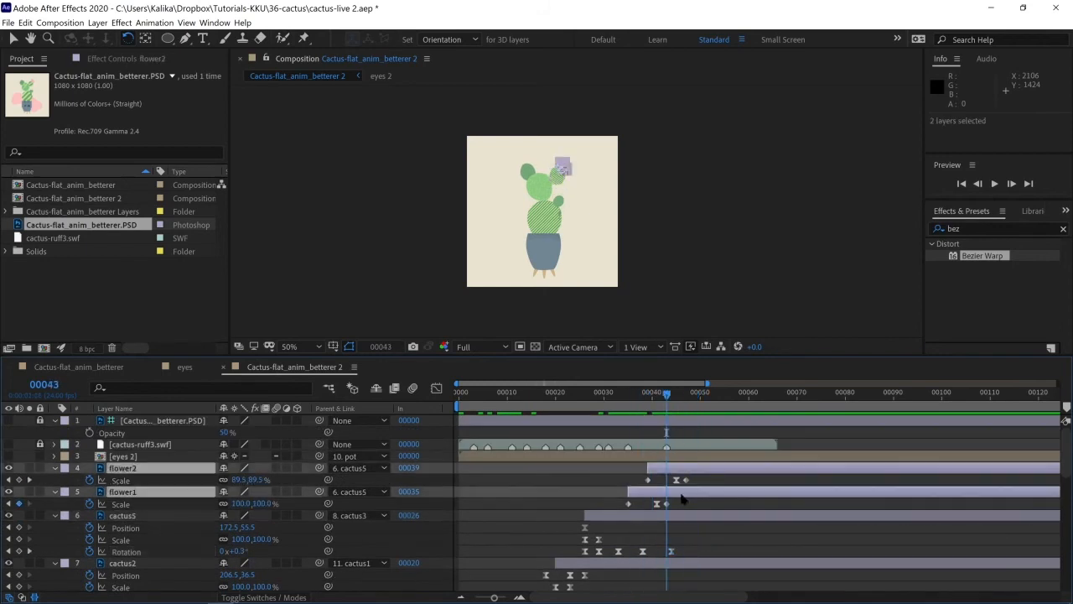
left_click_drag(681, 498, 705, 489)
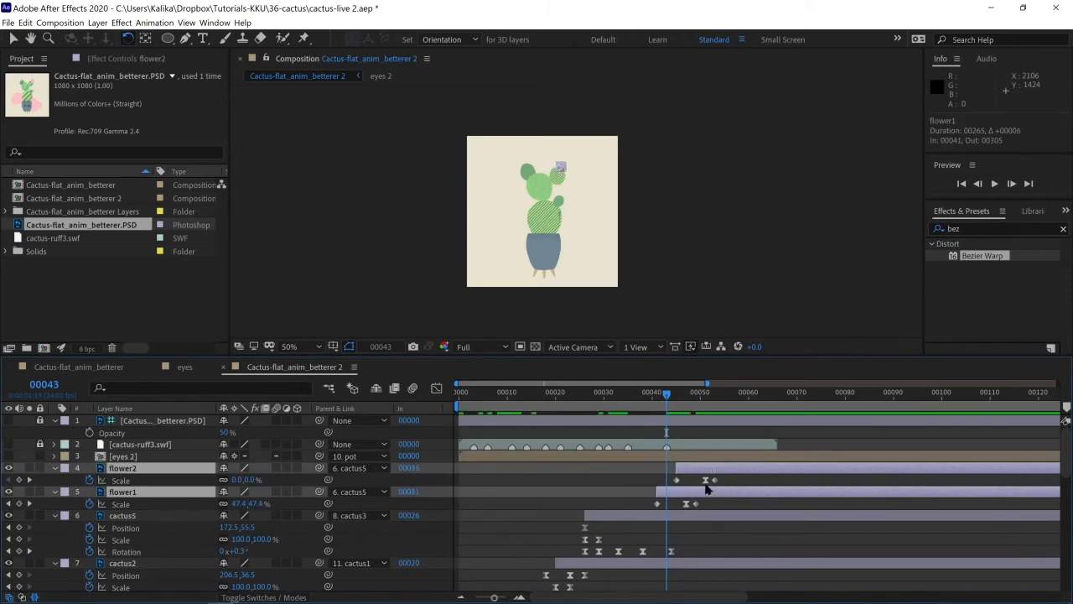
left_click_drag(567, 396, 434, 388)
key("space")
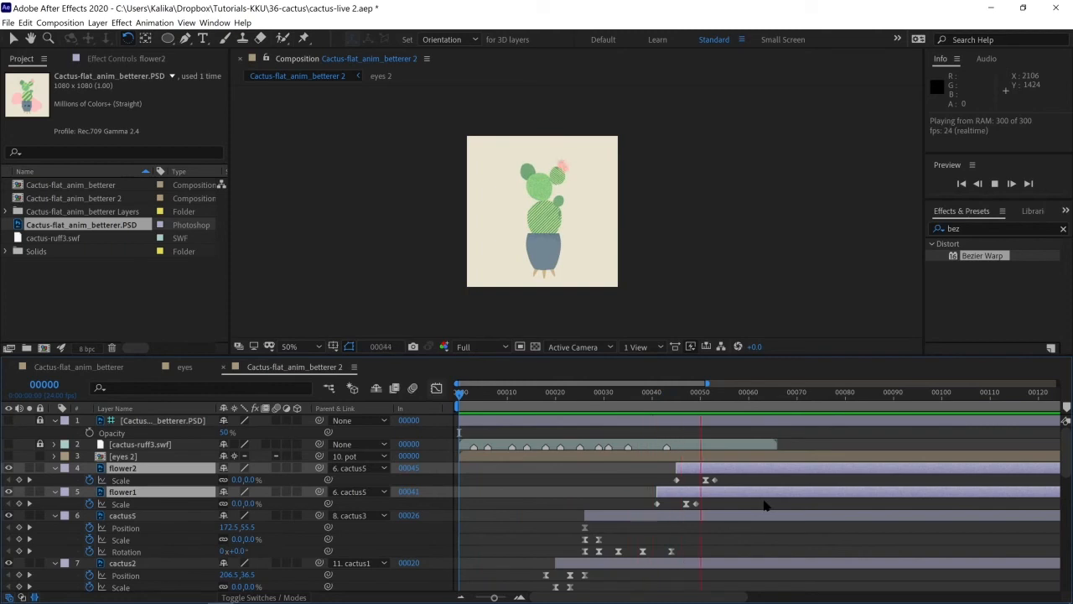
key("space")
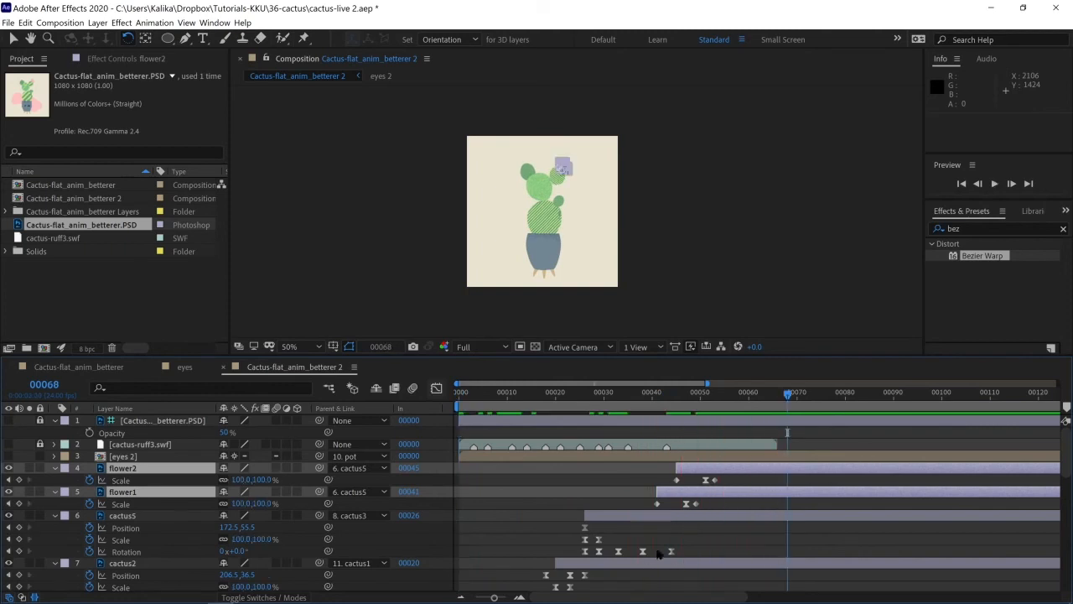
Step: Delay cactus5's third and fourth rotation keyframes to frames 34 and 39, preview, and keep the last one at frame 44
left_click_drag(697, 543, 610, 562)
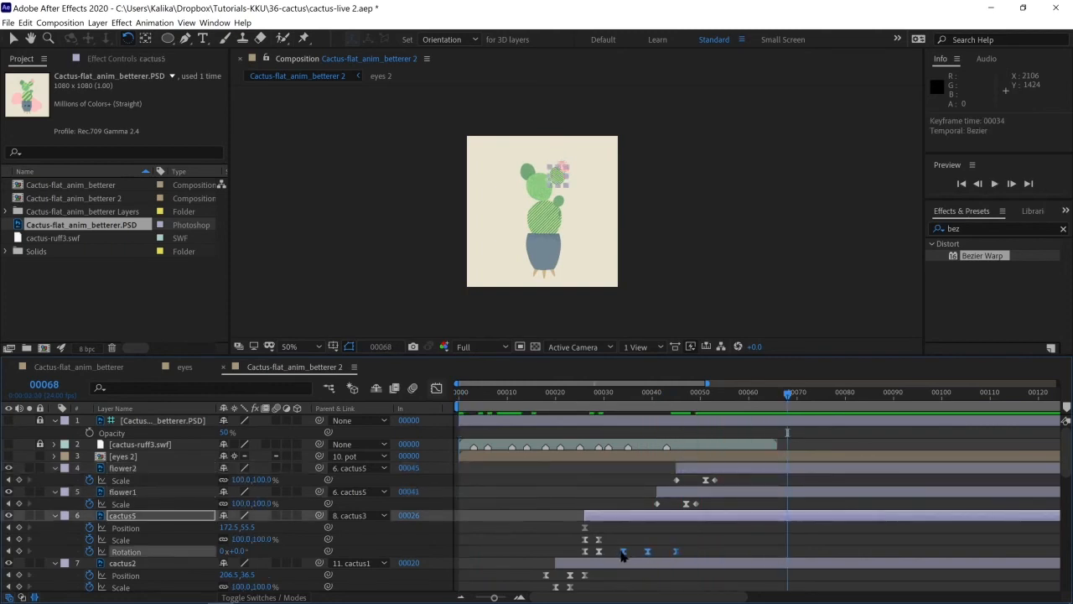
left_click(725, 538)
key("space")
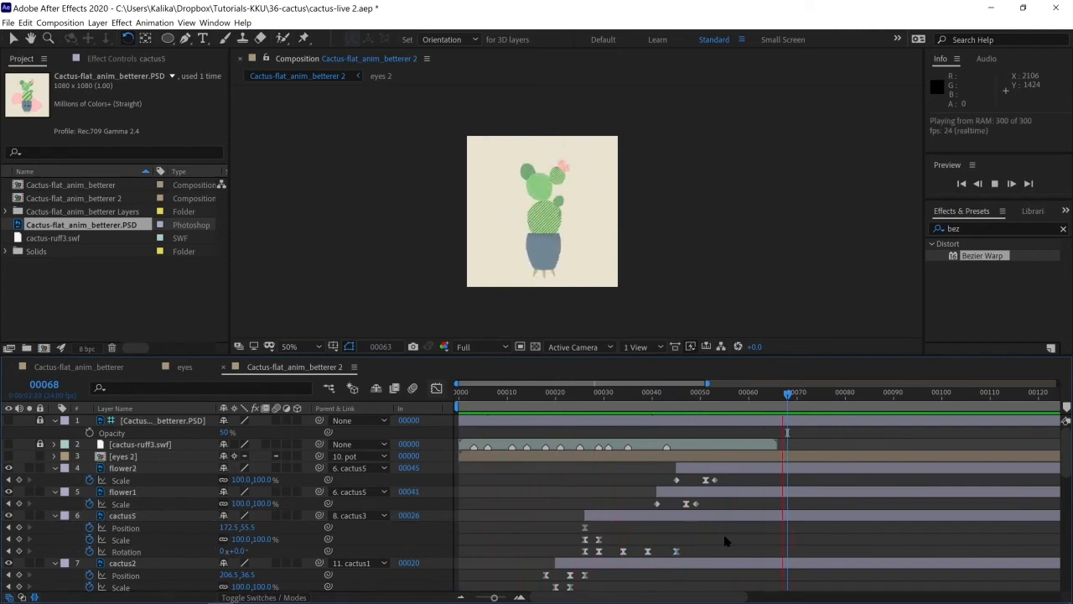
key("space")
left_click(670, 550)
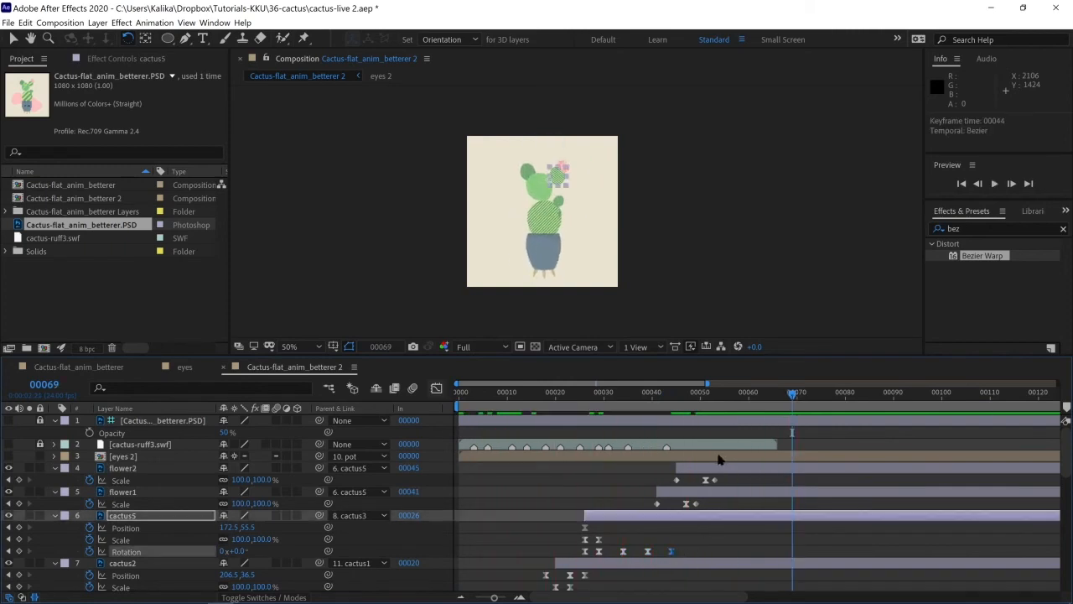
Step: Make the eyes 2 layer visible and shift it to start at frame 26
mouse_move(662, 402)
left_mouse_down()
mouse_move(757, 405)
mouse_move(656, 417)
left_mouse_up()
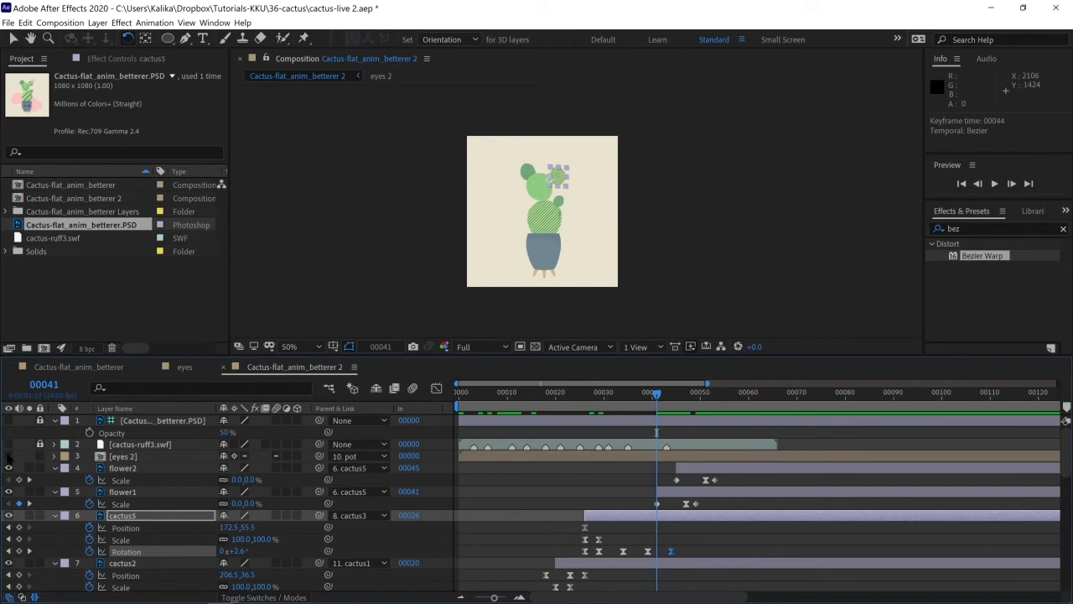
left_click(9, 456)
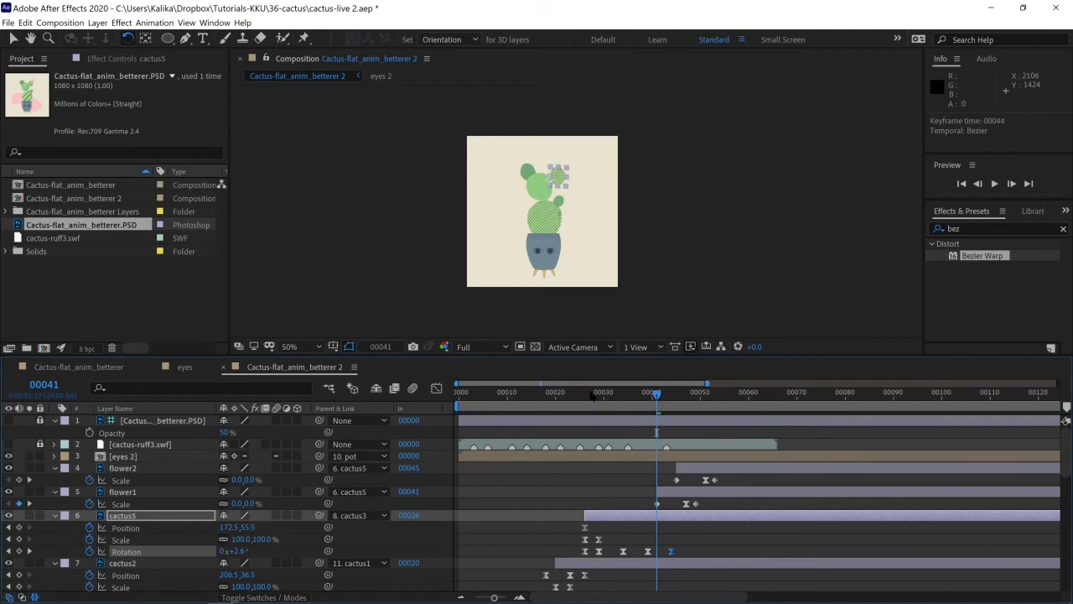
left_click(584, 392)
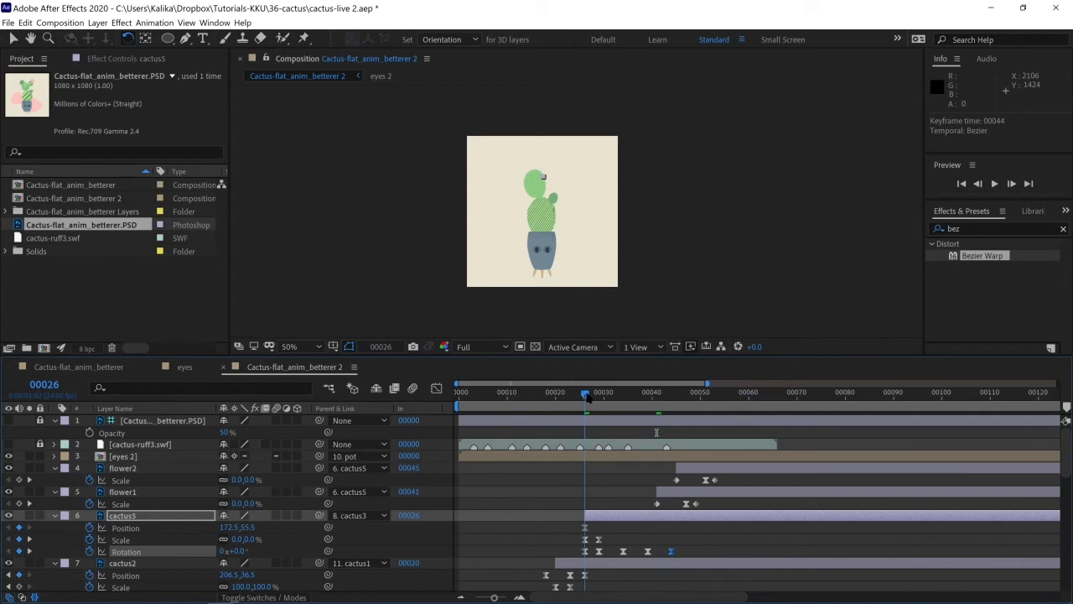
left_click_drag(599, 457, 726, 464)
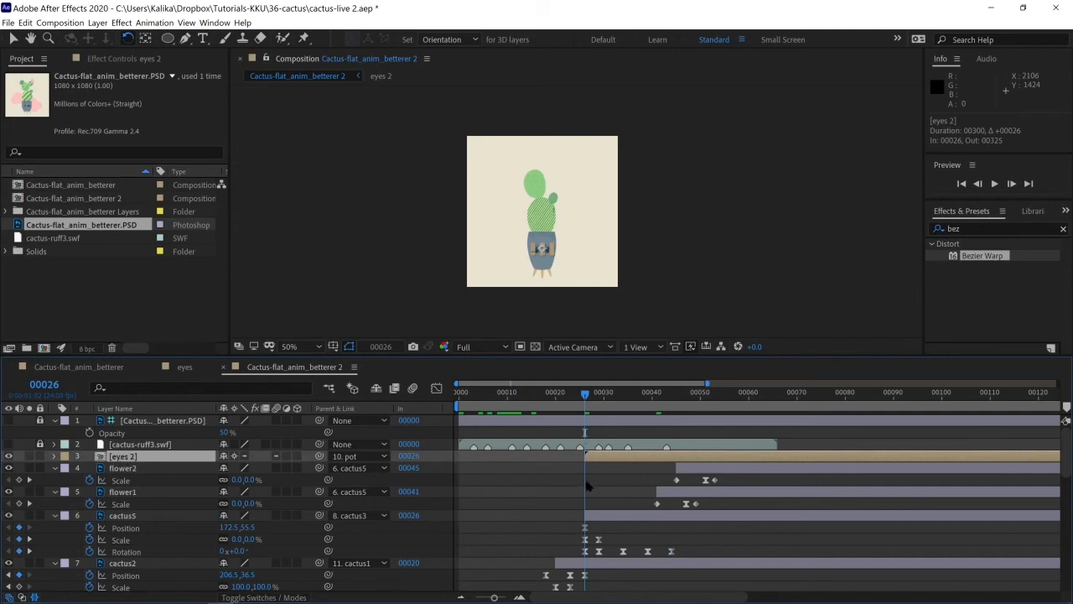
Step: Open the eyes 2 composition, turn on the transparency grid and make all of its eye layers visible
double_click(123, 458)
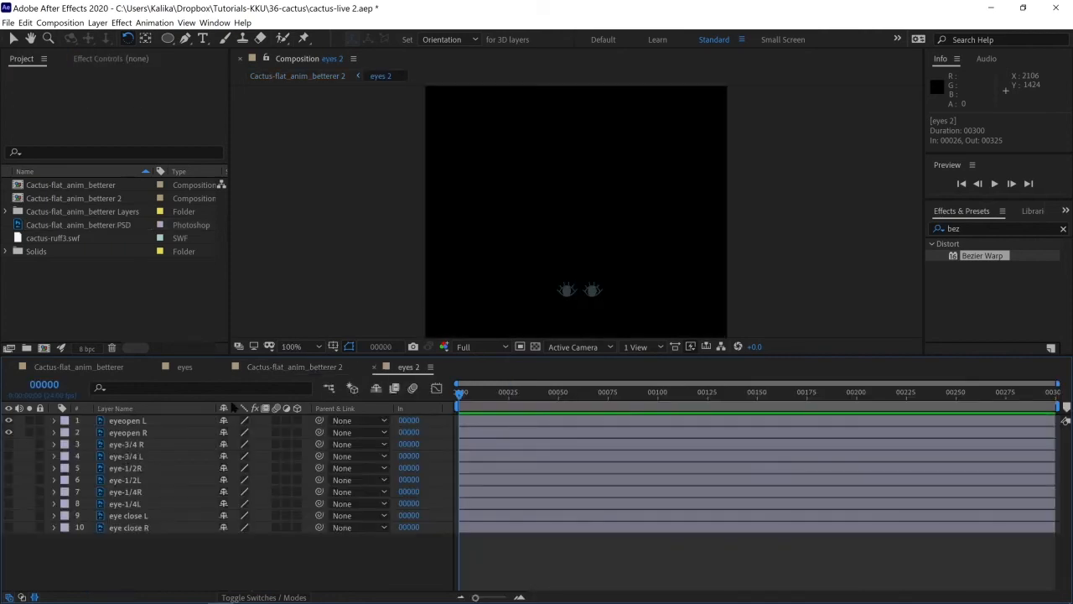
left_click(535, 346)
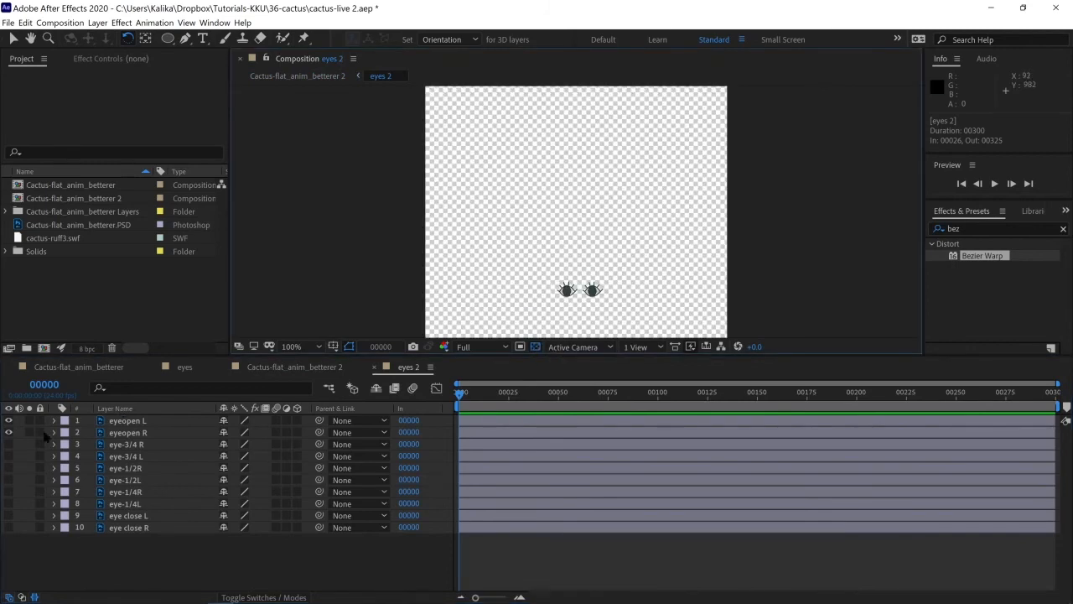
left_click_drag(9, 444, 8, 527)
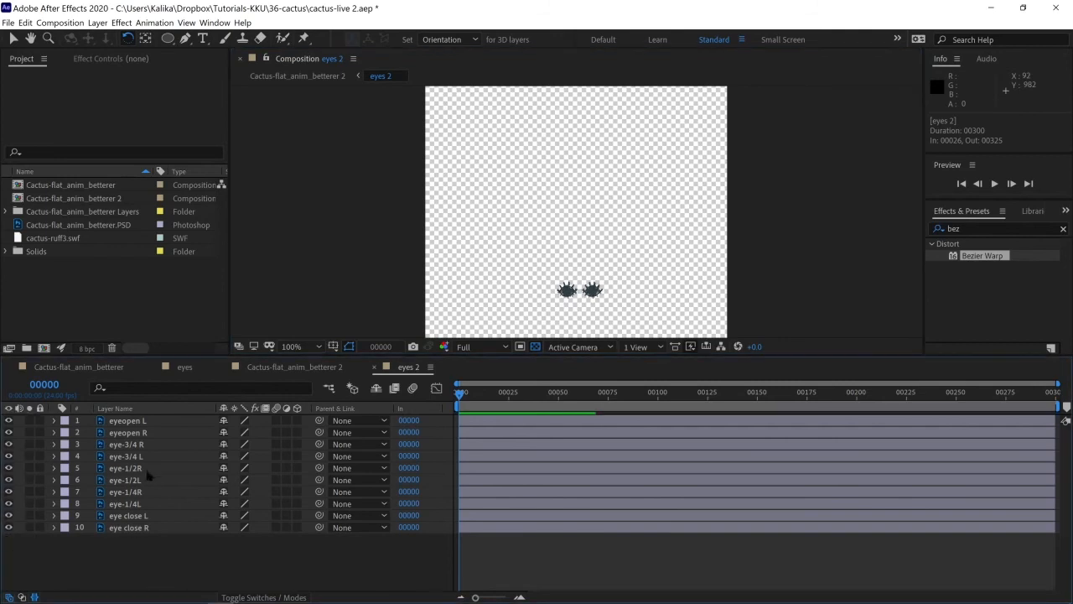
Step: Add opacity keyframes at frame 0 to all ten eye layers and convert them to hold keyframes
left_click(139, 421)
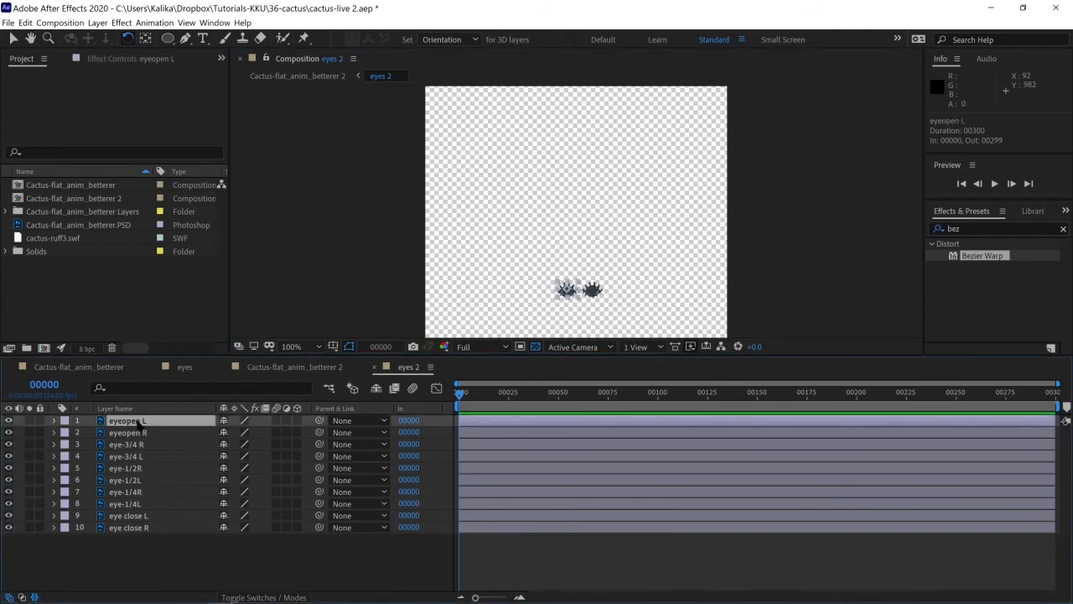
left_click(134, 504, "shift")
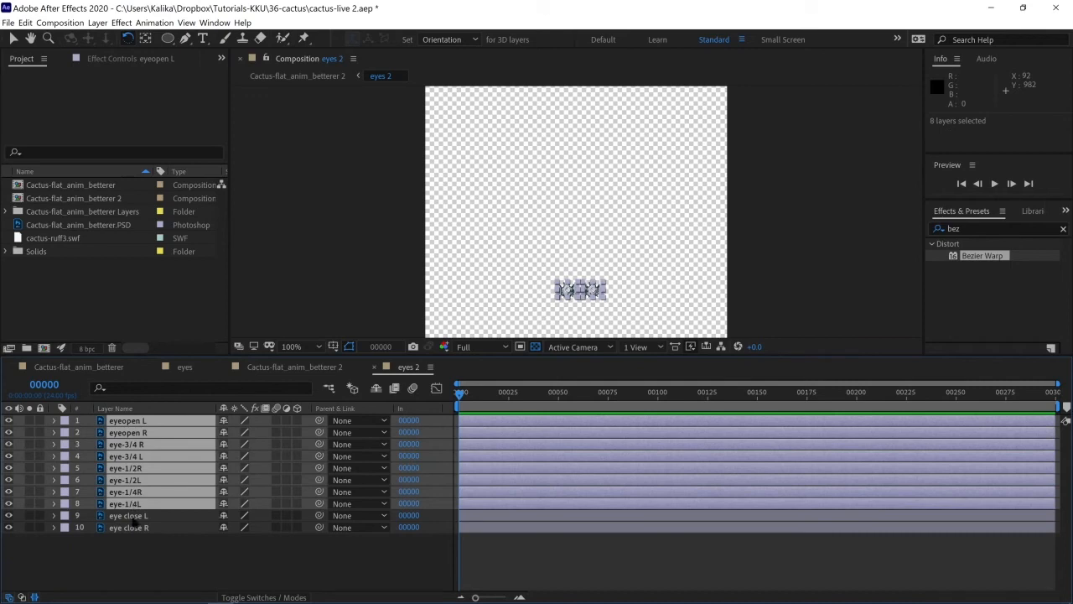
left_click(131, 528, "shift")
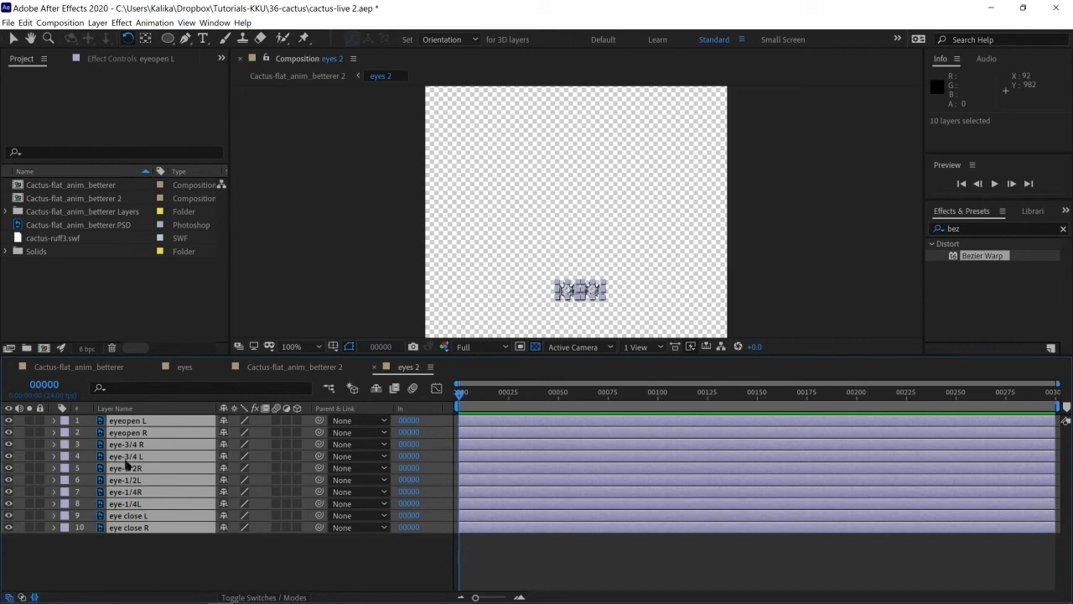
key("t")
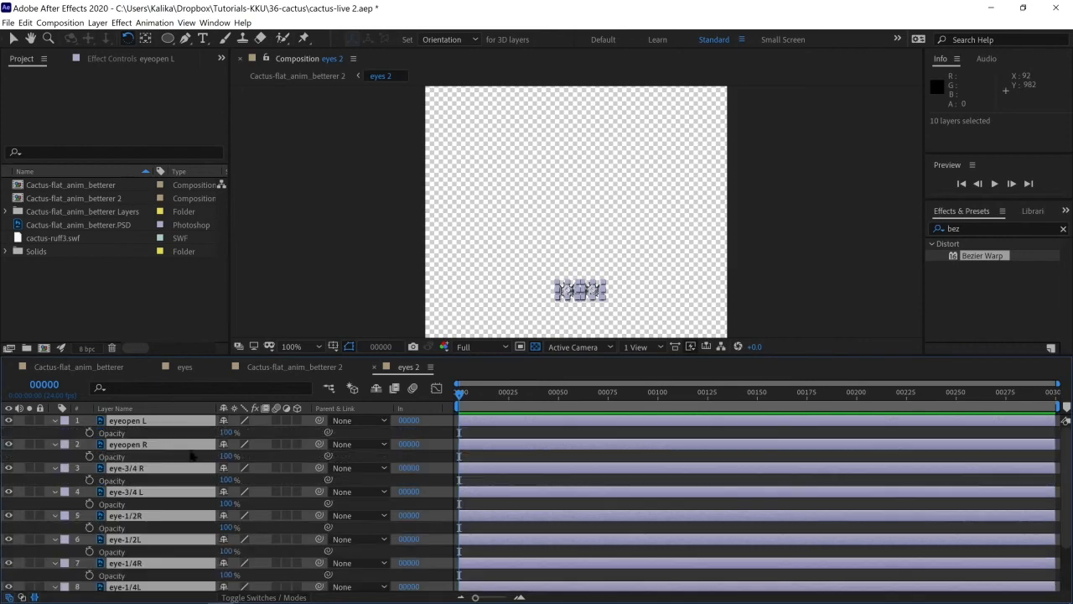
left_click(85, 430)
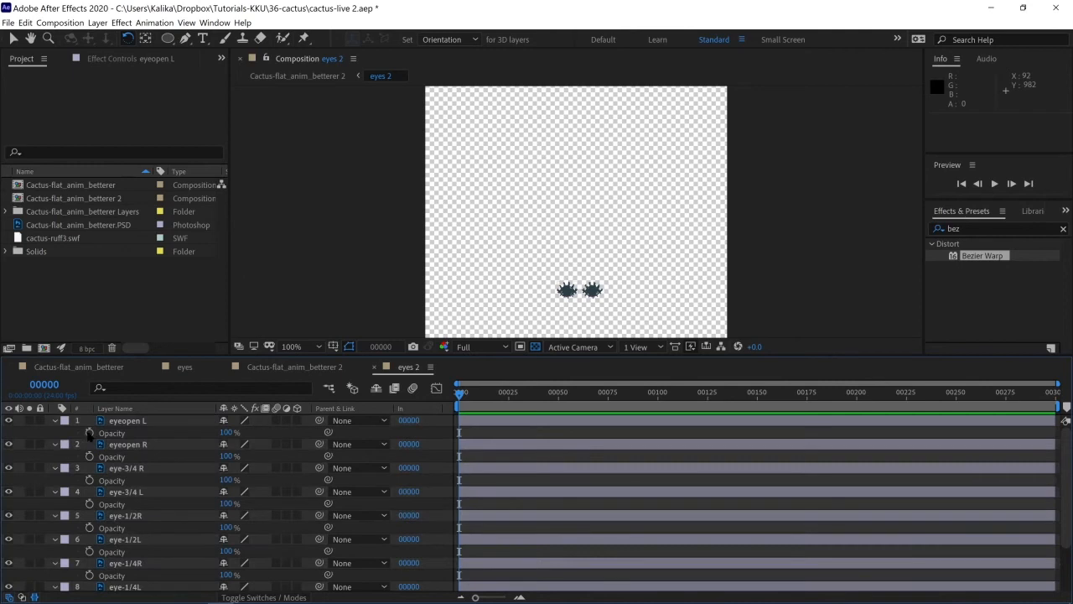
key("ctrl+a")
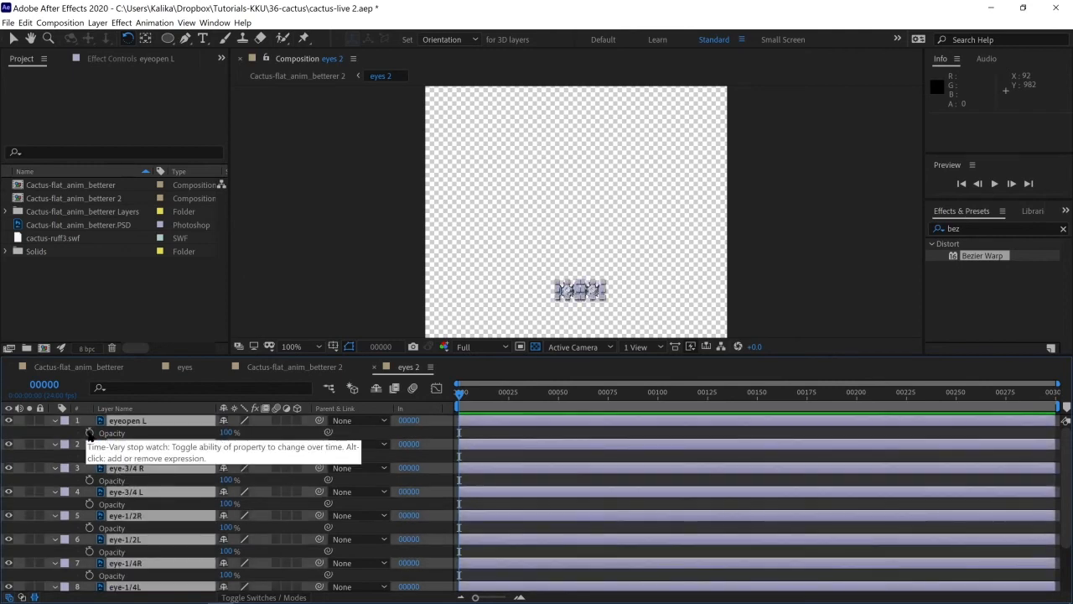
left_click(90, 432)
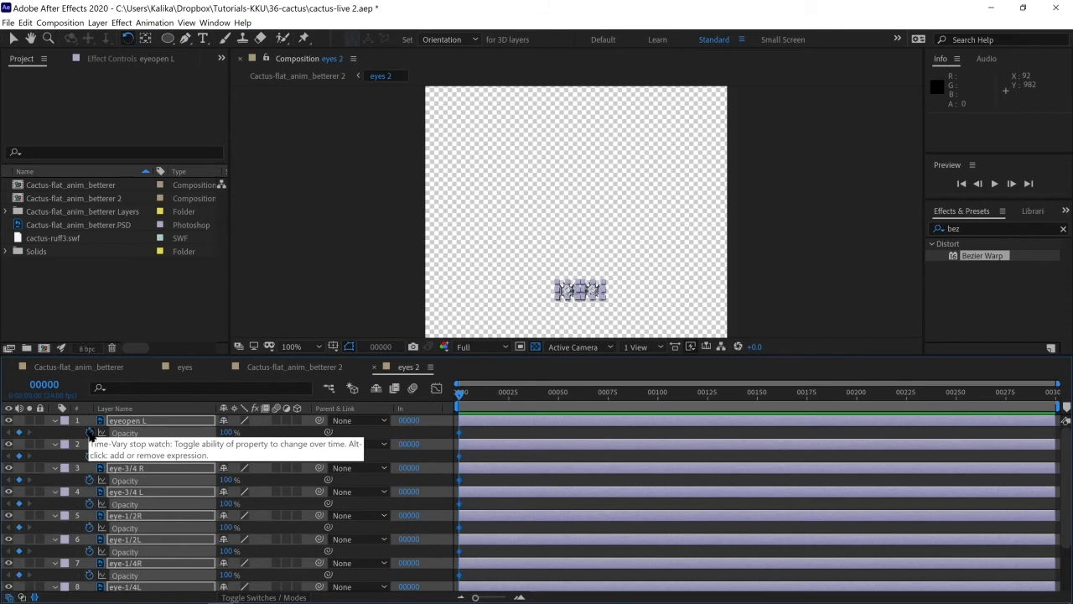
left_click(154, 23)
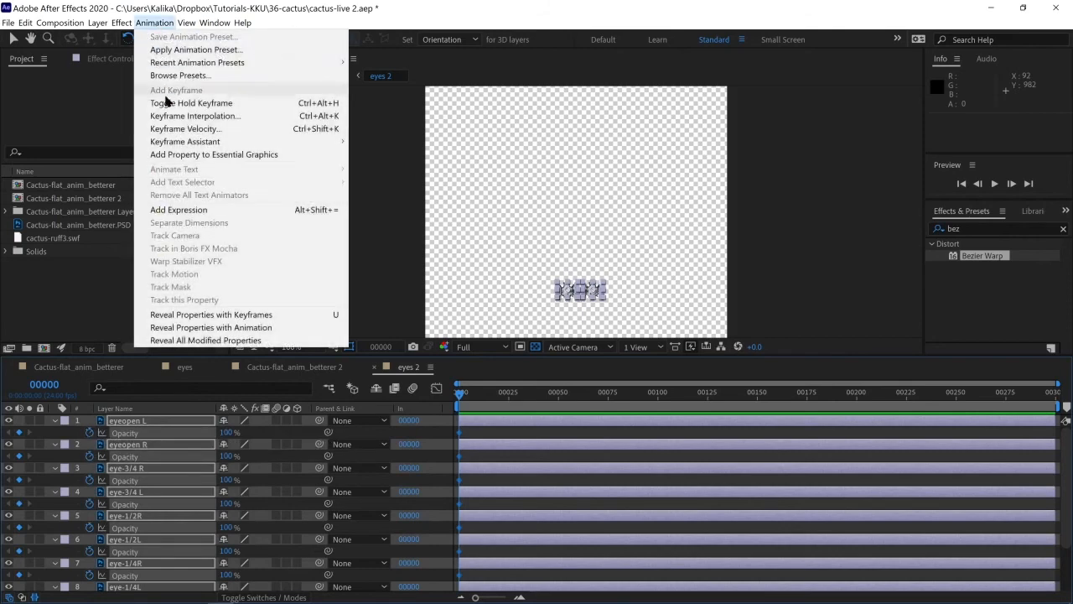
left_click(167, 107)
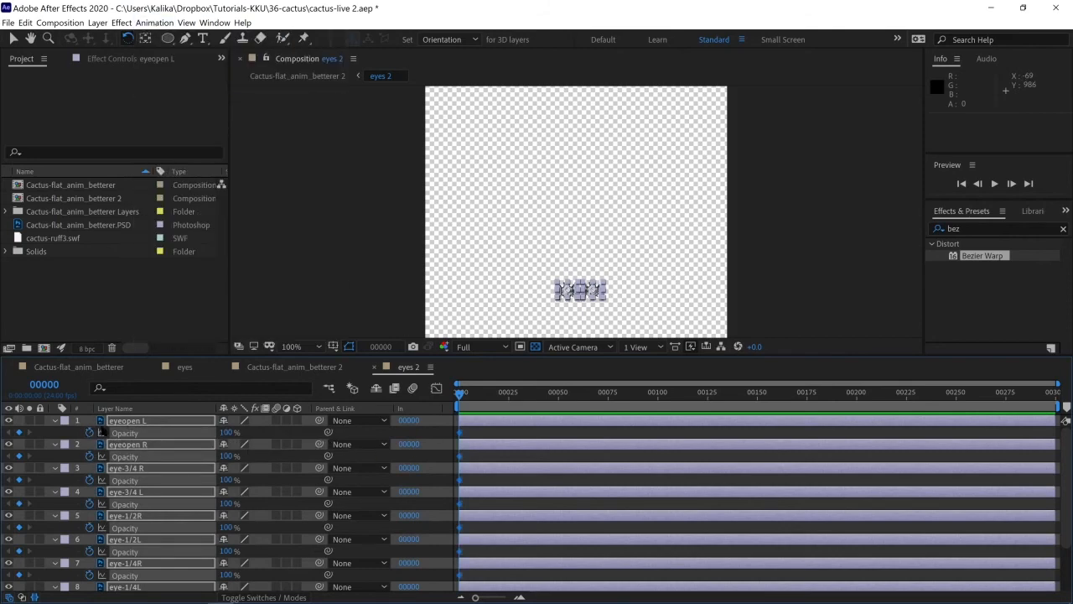
Step: Set the opacity to 0% at frame 0 on every eye layer except eye close L and eye close R
scroll(132, 471, "down", 3)
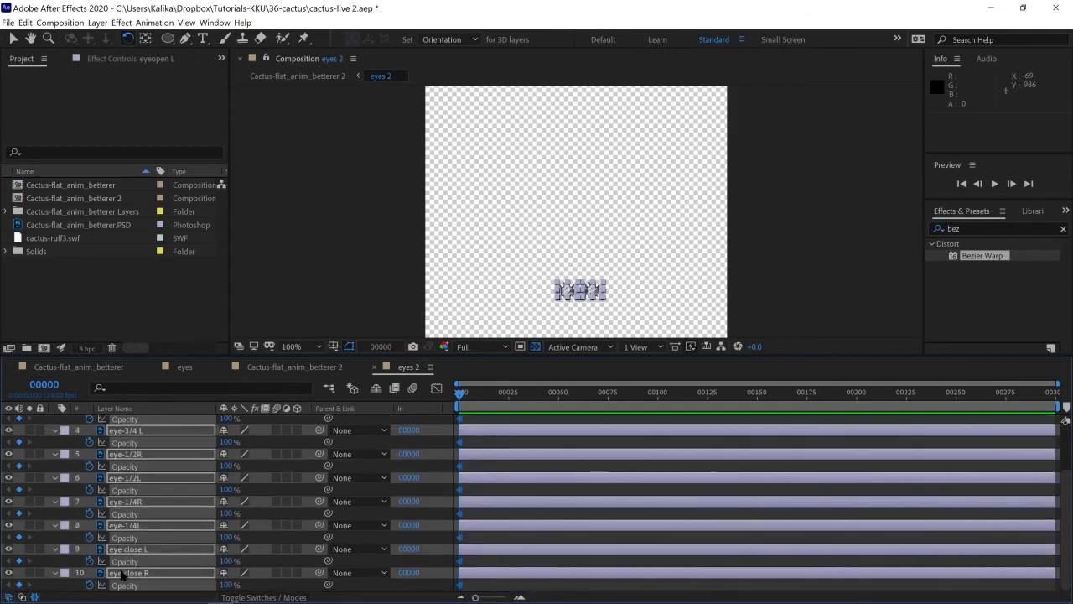
left_click(122, 550, "ctrl")
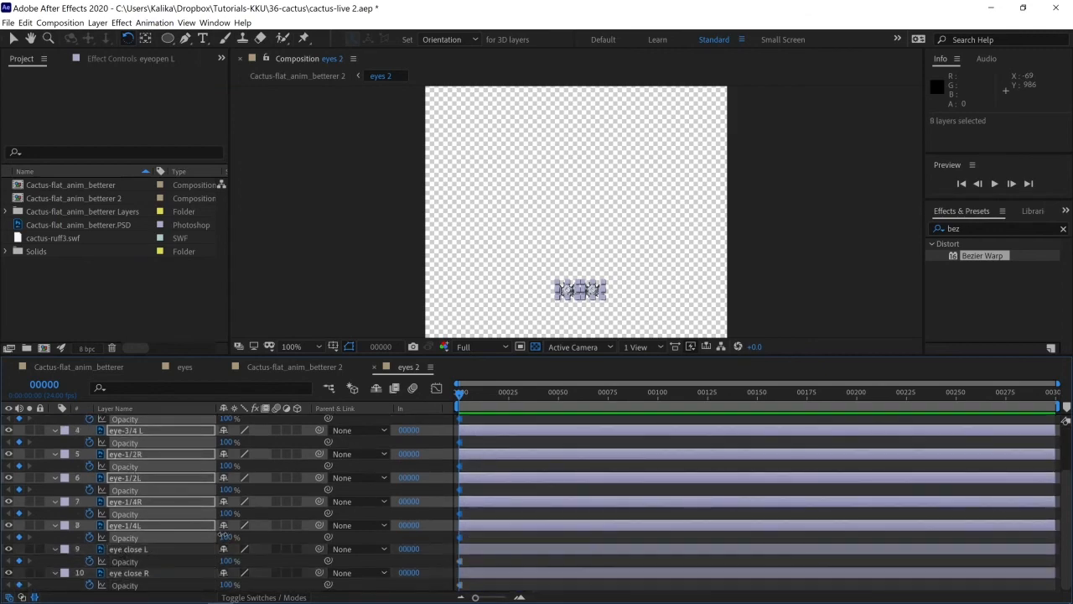
left_click(224, 536)
type("0")
key("Return")
Step: Fade in the eyes 2 layer of Cactus-flat_anim_betterer 2 with opacity keyframes of 0% at frame 26 and 100% at frame 34
left_click(292, 367)
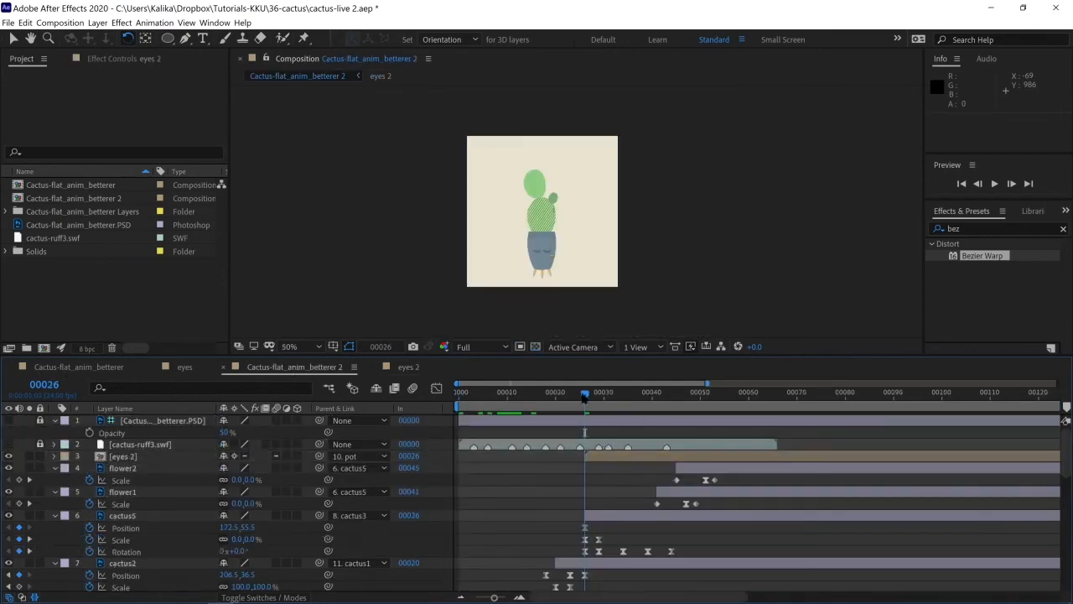
left_click_drag(585, 399, 622, 401)
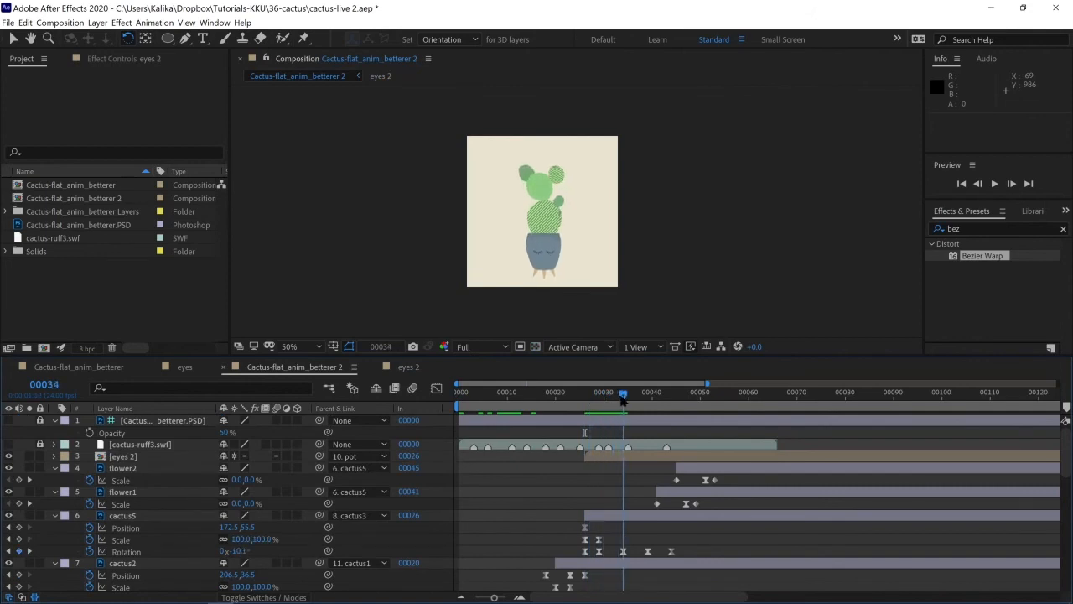
left_click(124, 457)
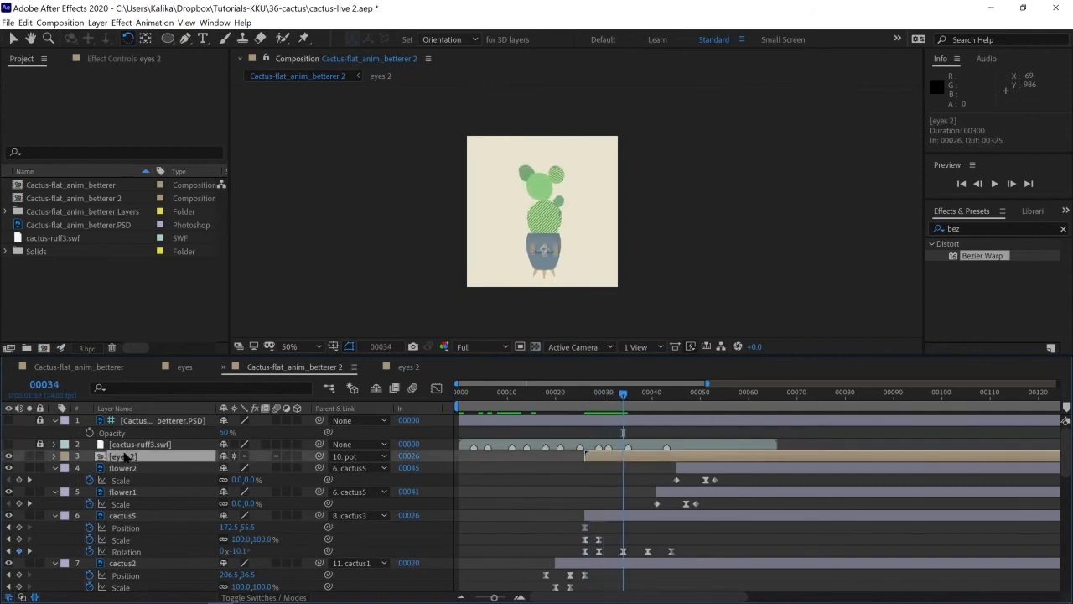
key("t")
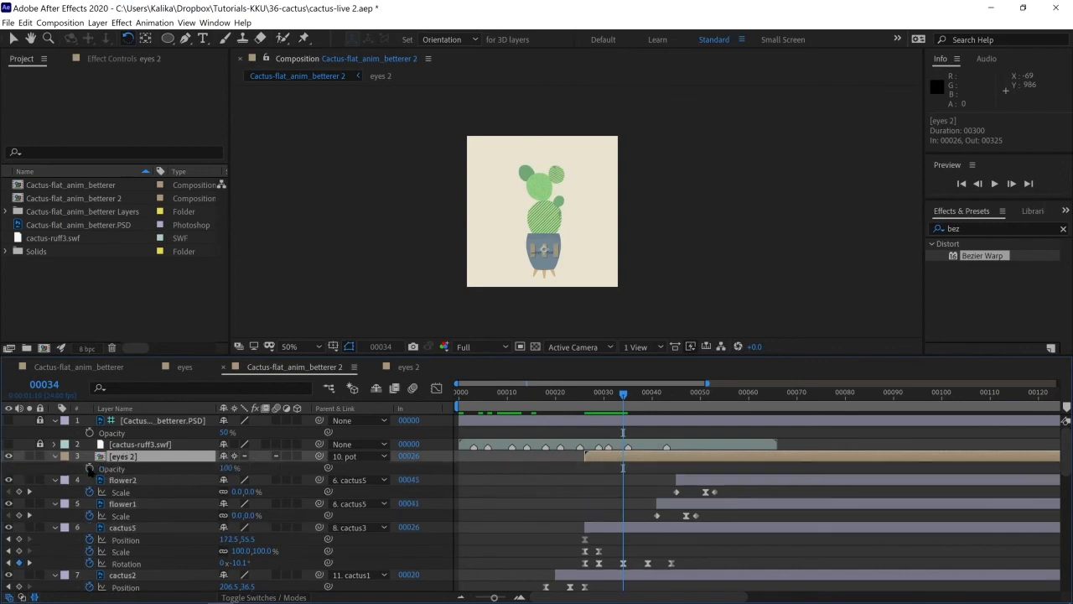
left_click(90, 467)
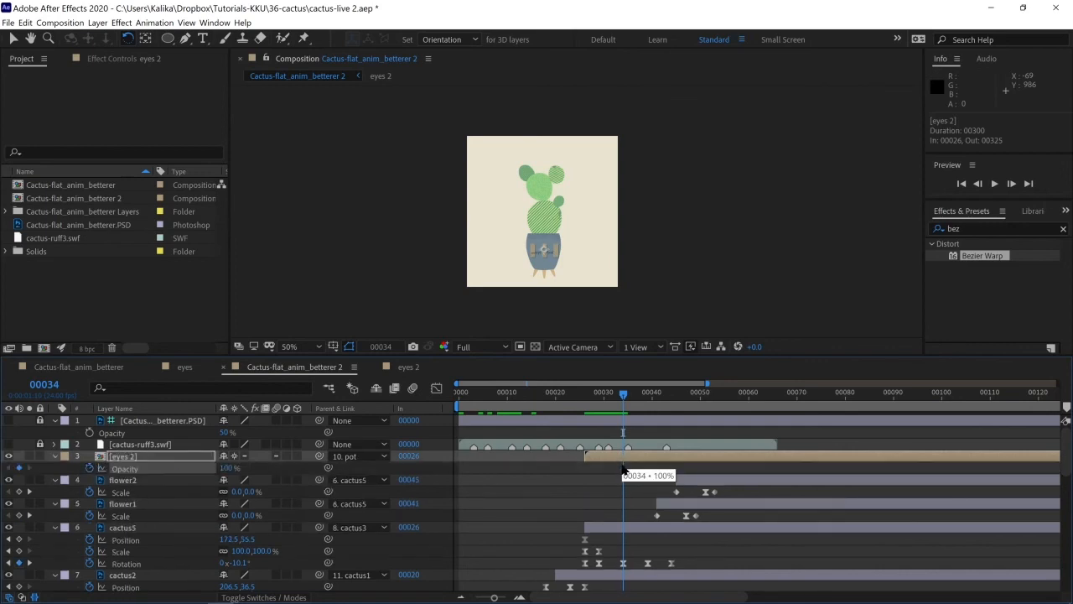
left_click_drag(623, 393, 584, 391)
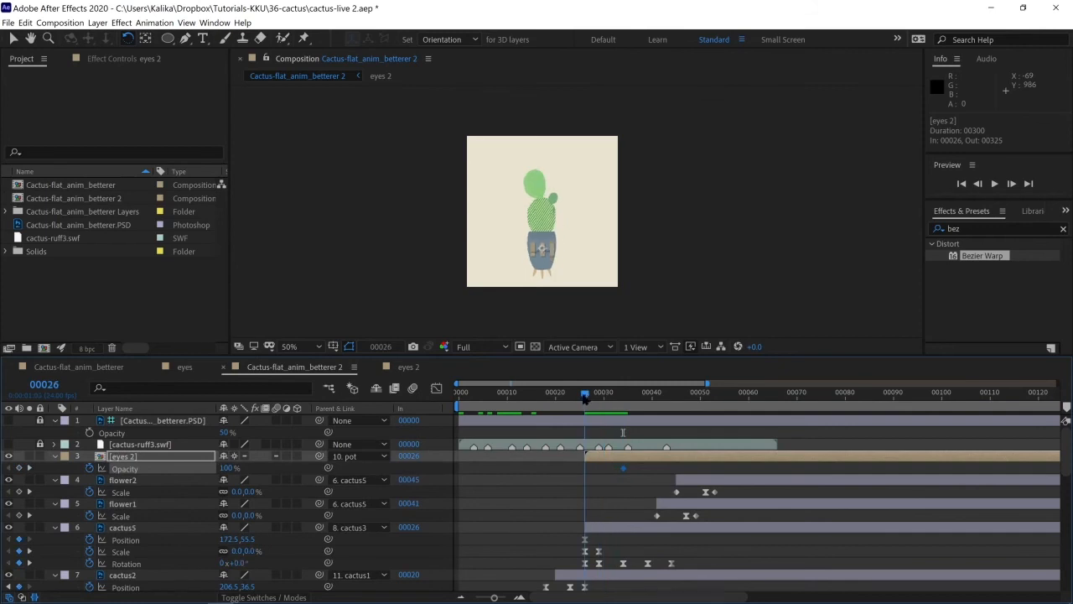
left_click(226, 468)
type("0")
key("Return")
Step: In the eyes 2 composition, set the opacity of eye close L and eye close R to 0% at frame 8
left_click_drag(589, 396, 631, 401)
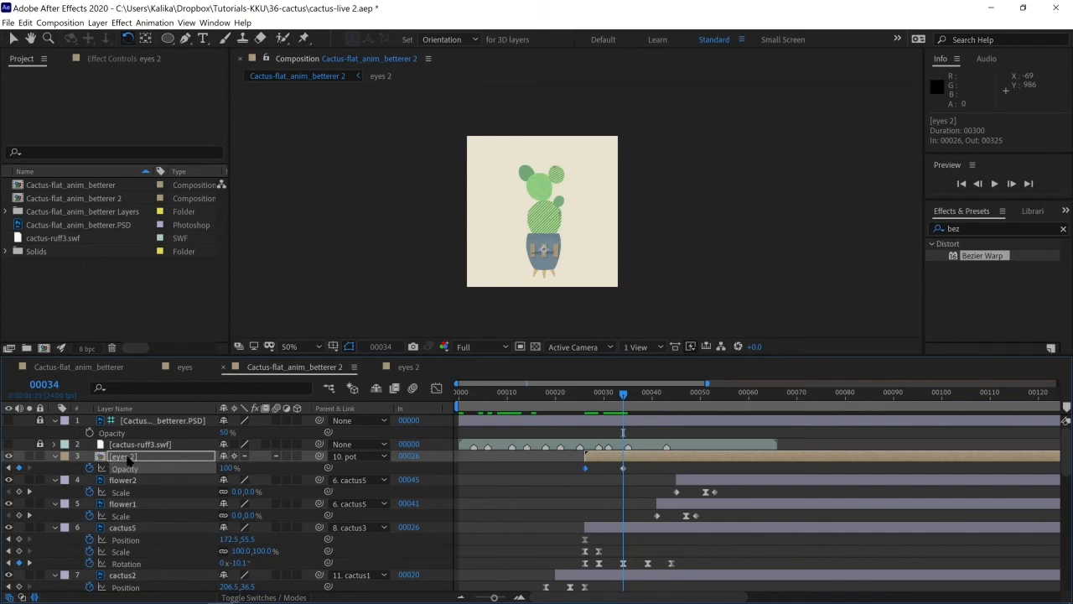
double_click(127, 456)
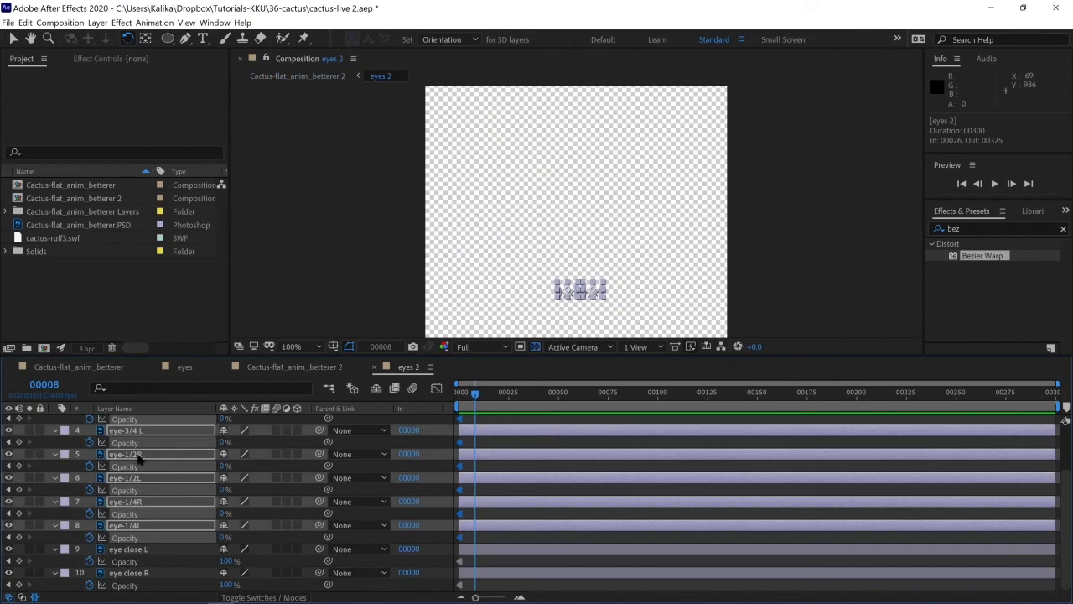
left_click(139, 574)
left_click(134, 550, "ctrl")
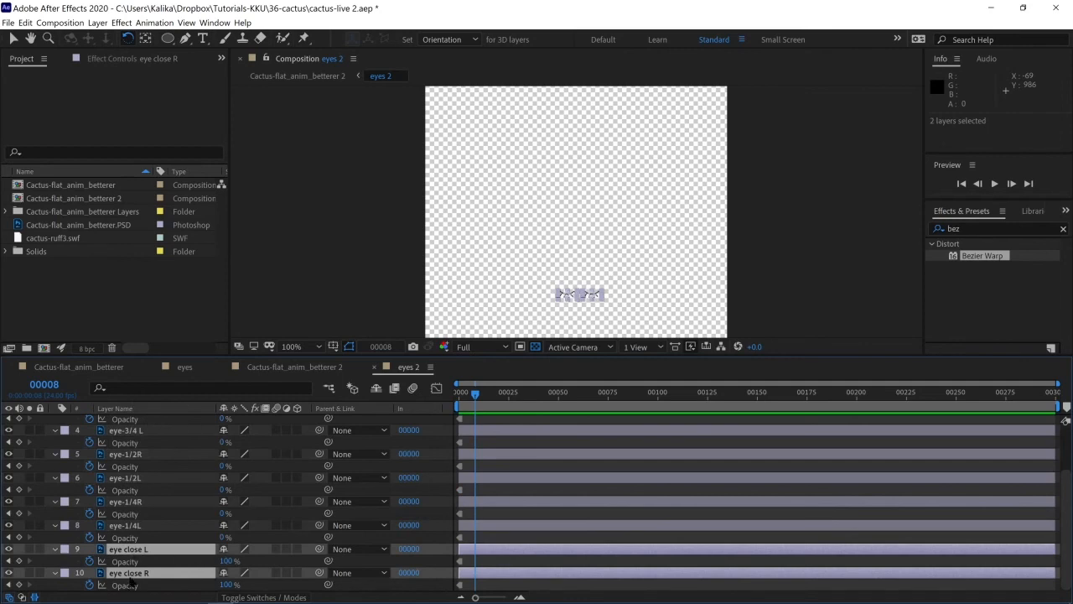
left_click(225, 561)
type("0")
key("Return")
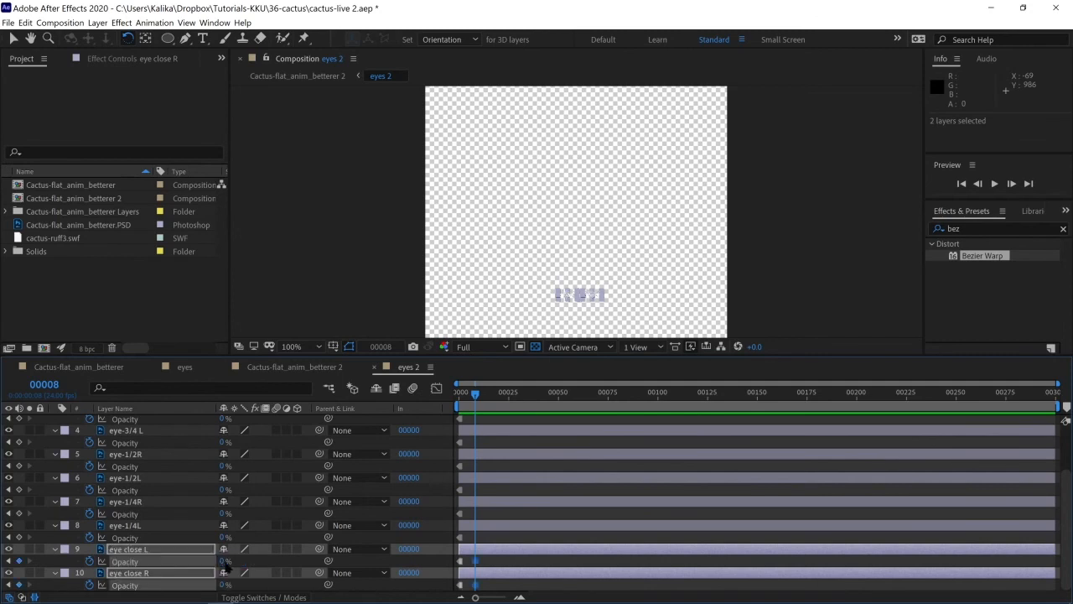
Step: Set the opacity of eye-1/4R and eye-1/4L to 100% at frame 8
left_click(124, 526)
left_click(126, 502, "shift")
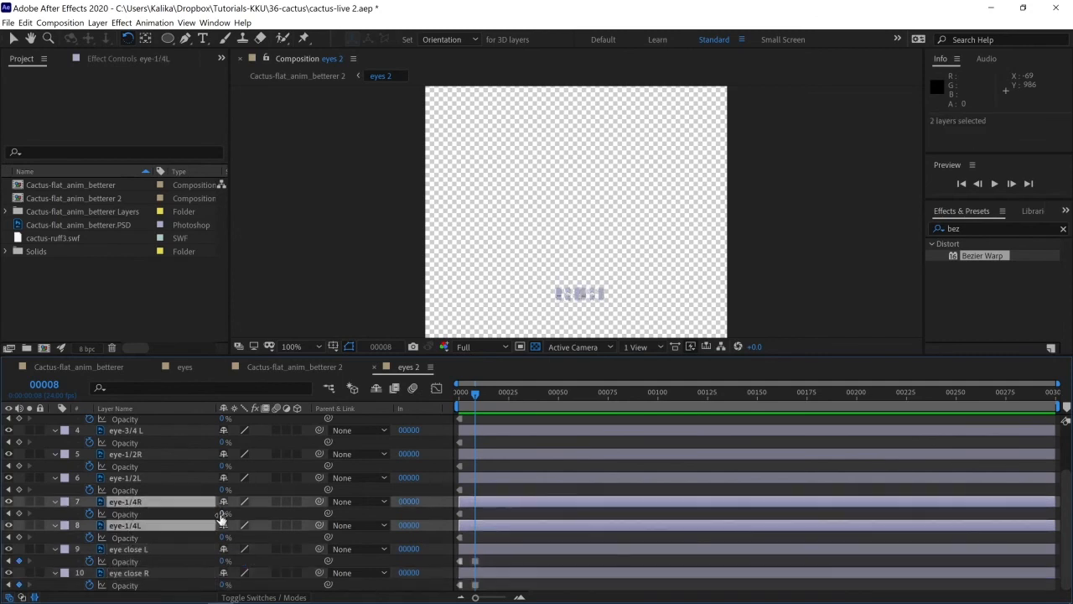
left_click(226, 513)
type("100")
key("Return")
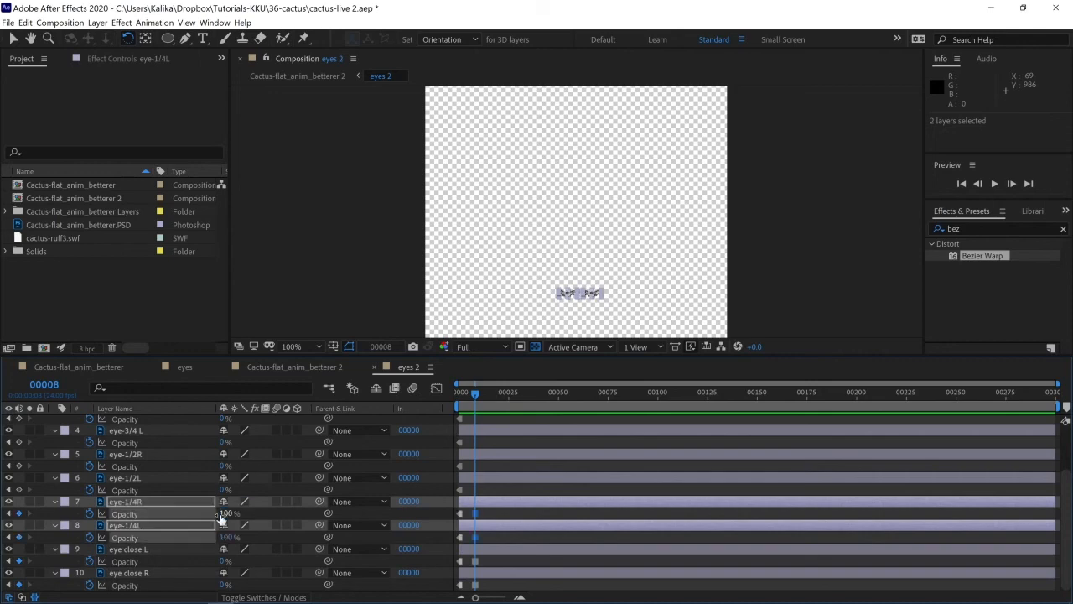
Step: Advance two frames and set the opacity of both eye-1/4 layers to 0% at frame 10
left_click(49, 387)
type("+2")
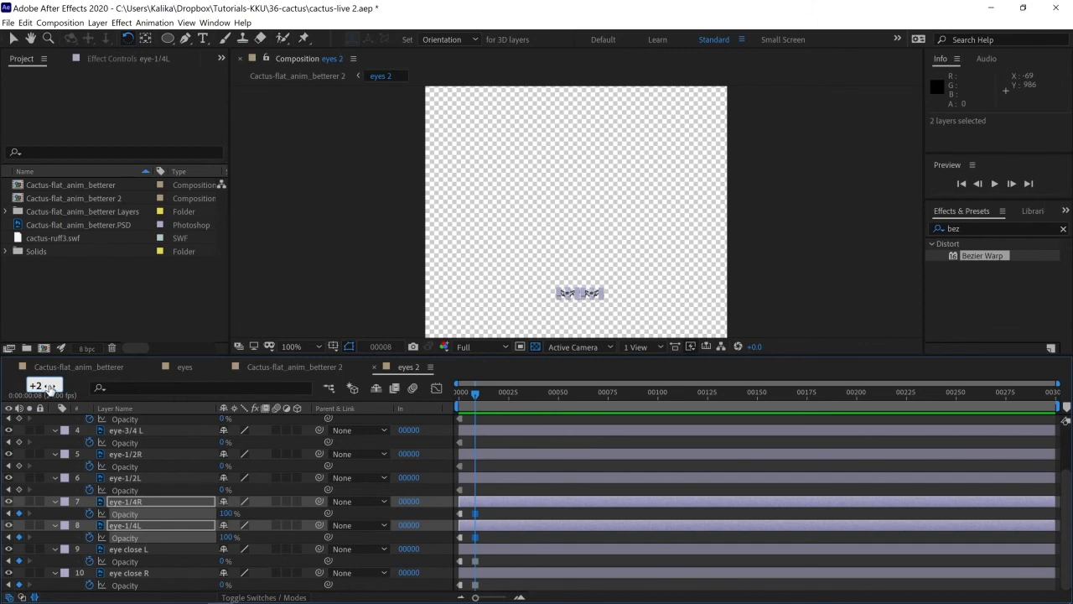
key("Return")
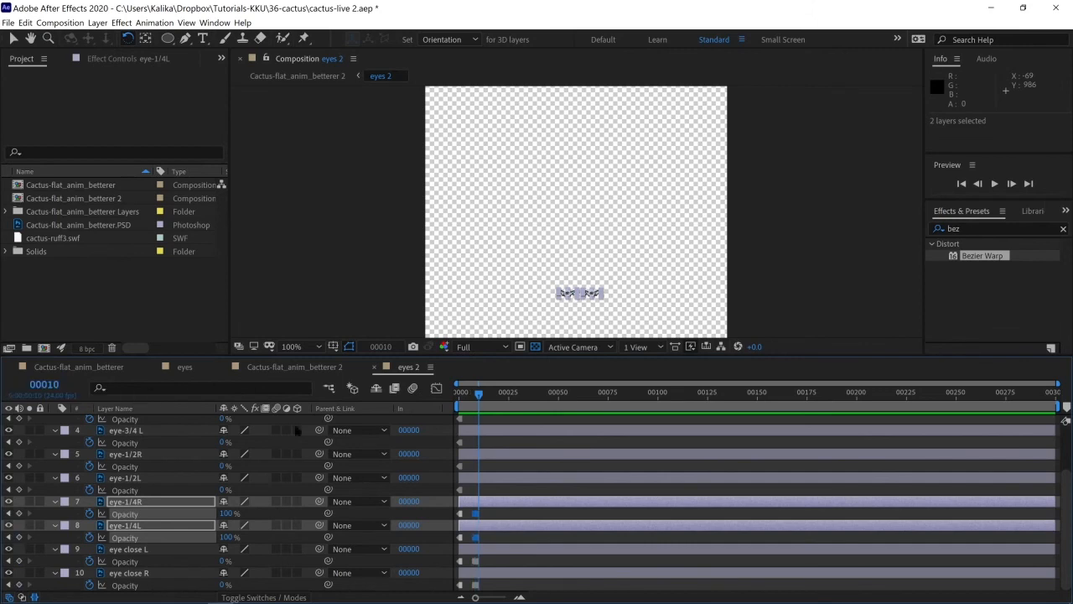
left_click(228, 513)
type("0")
key("Return")
Step: Copy the opacity keyframes at frames 8 and 10 from eye-1/4R and paste them onto eye-1/2L and eye-1/2R at frame 10
left_click_drag(467, 515, 489, 522)
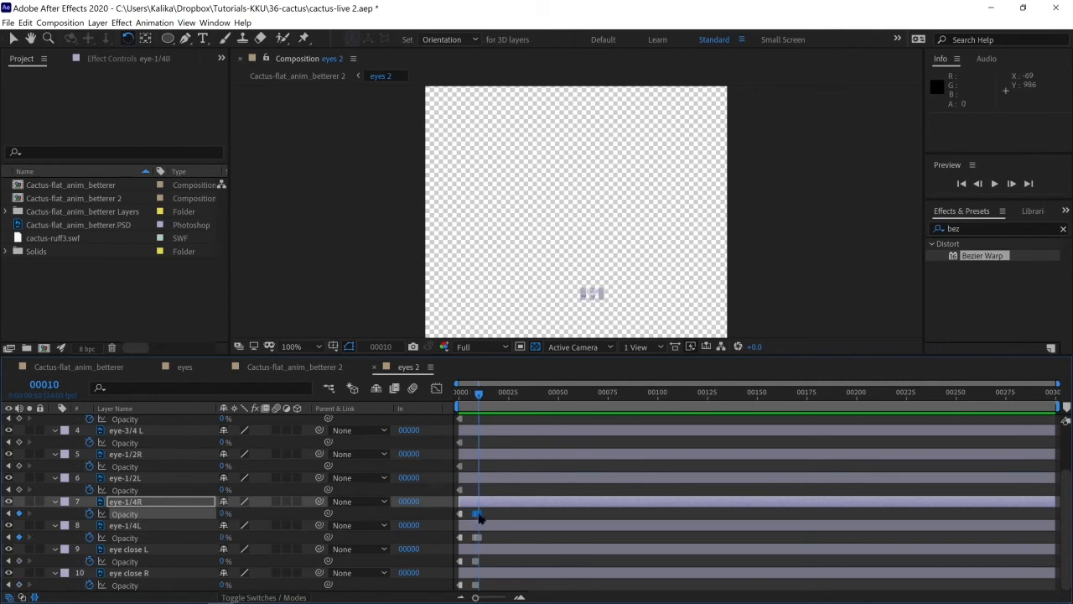
left_click(467, 515)
left_click_drag(467, 515, 486, 521)
left_click(25, 23)
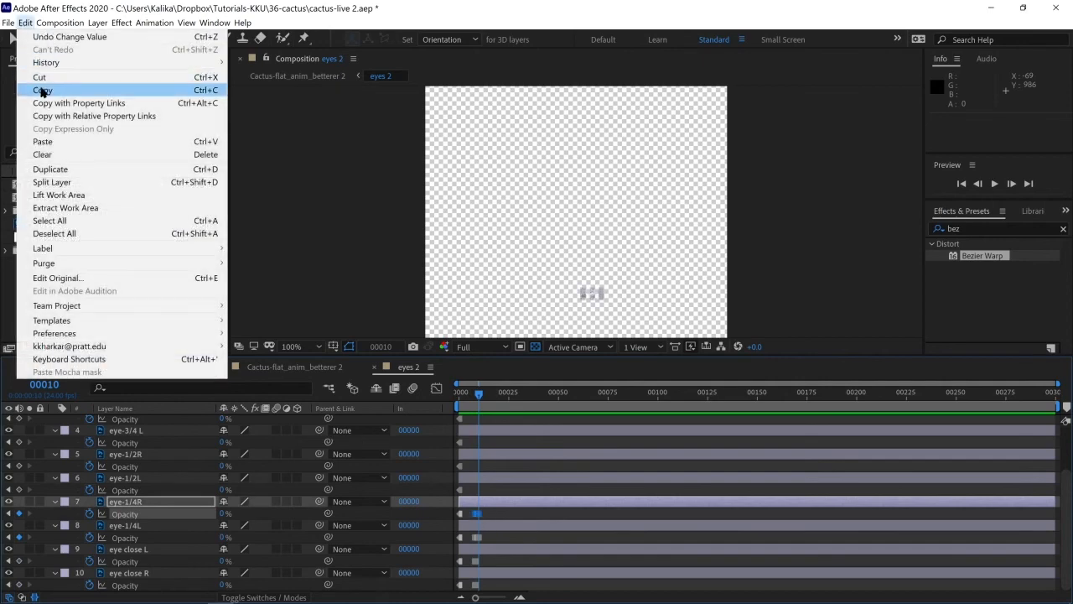
left_click(46, 89)
left_click(126, 477)
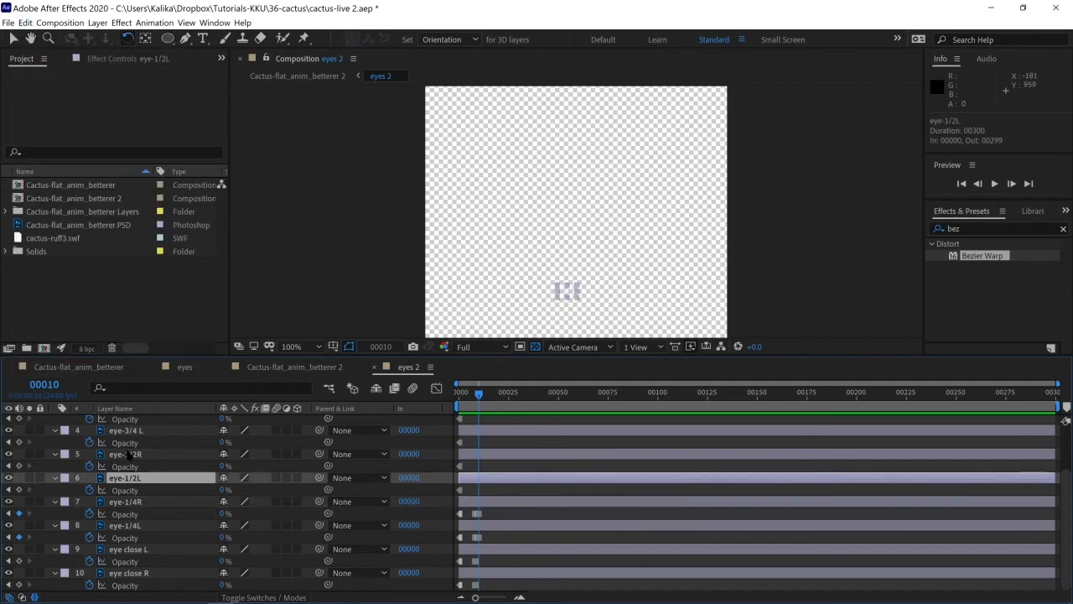
left_click(126, 453, "ctrl")
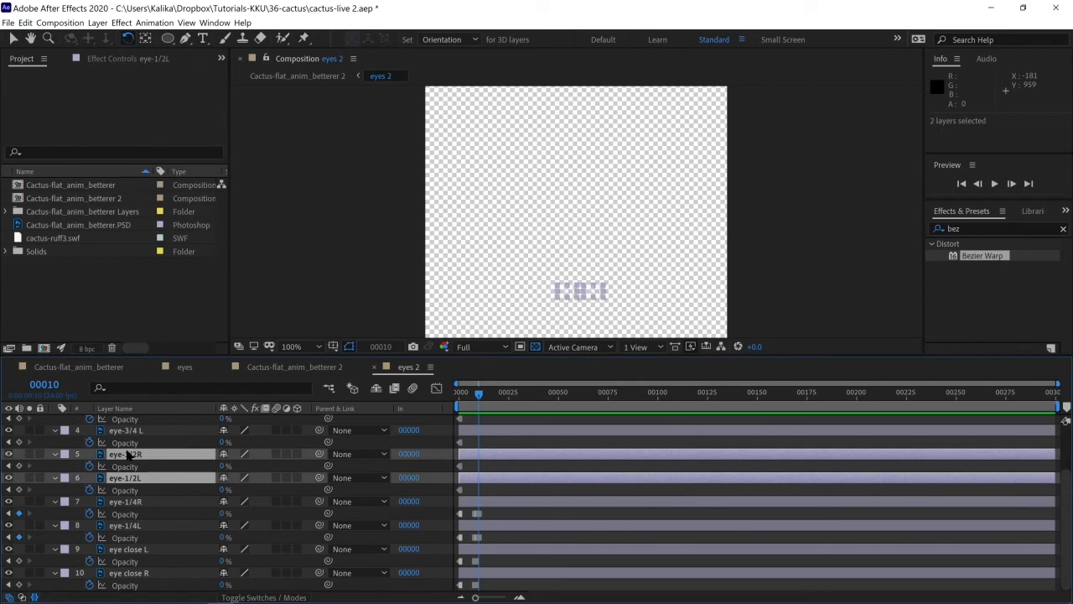
key("ctrl+v")
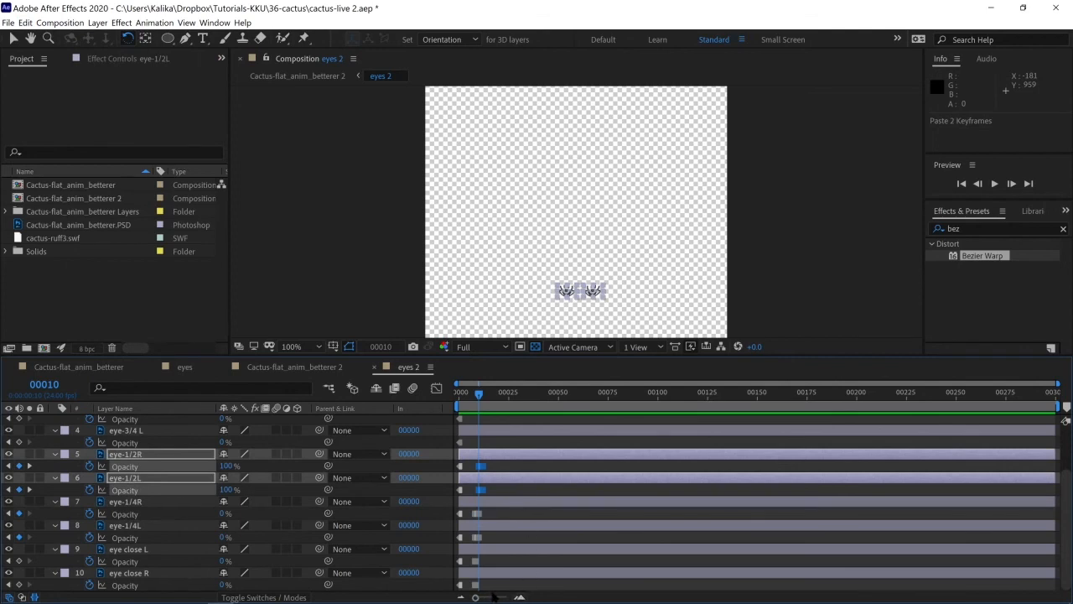
Step: Paste the copied opacity keyframes onto eye-3/4 L and eye-3/4 R starting at frame 12
left_click_drag(476, 597, 500, 597)
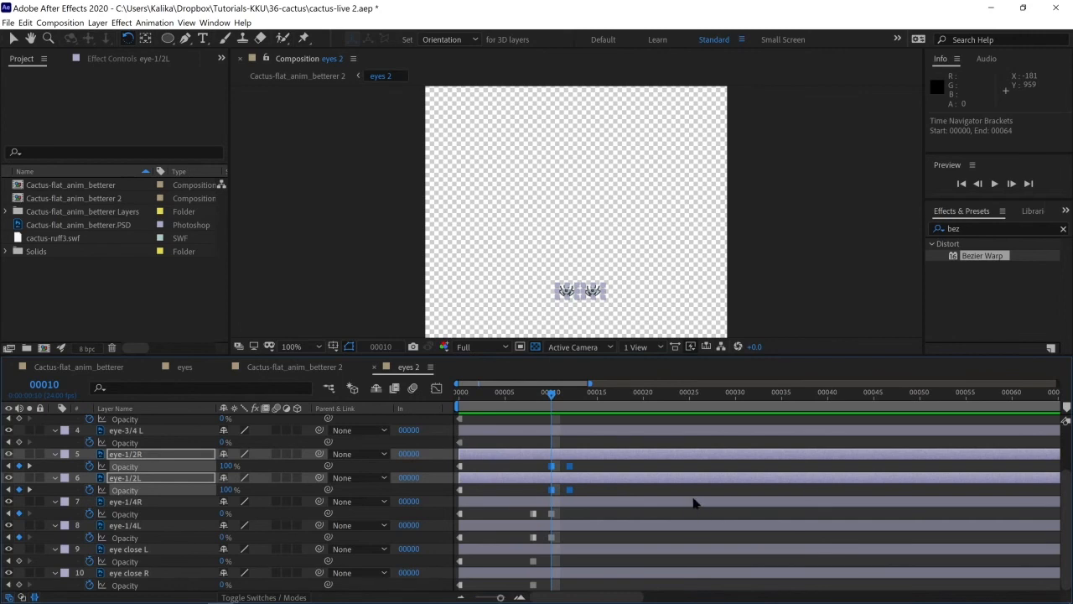
key("Page_Down")
key("Page_Down")
left_click(114, 430)
scroll(132, 451, "up", 1)
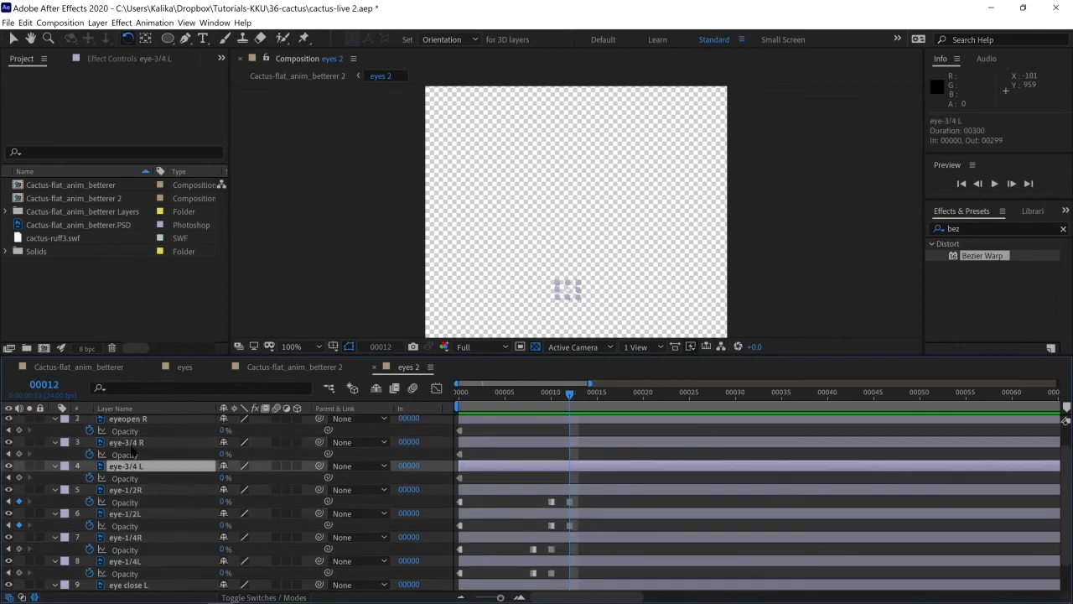
left_click(131, 443, "ctrl")
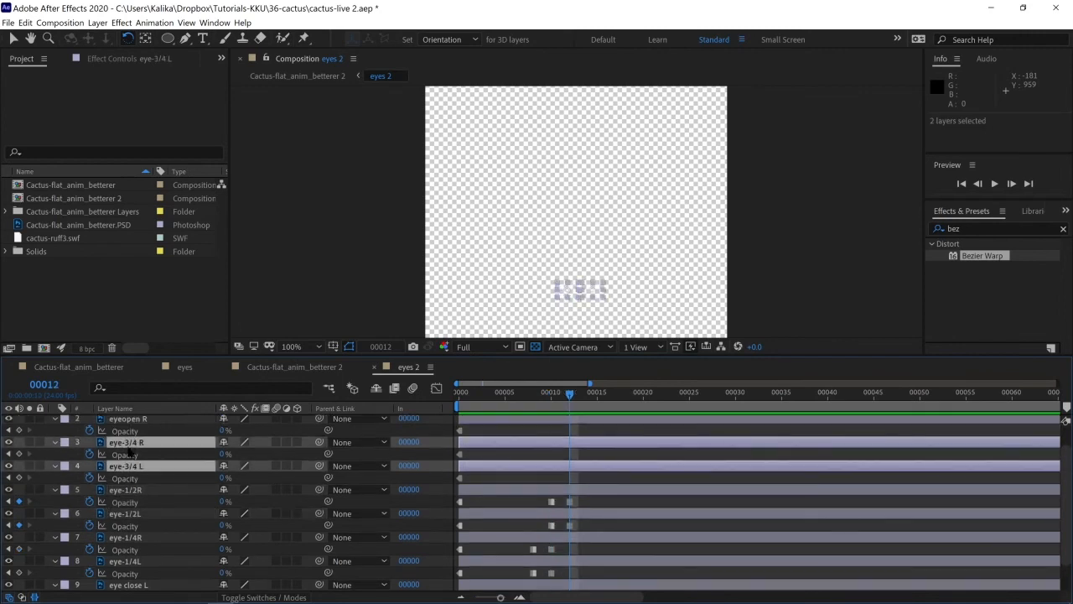
key("ctrl+v")
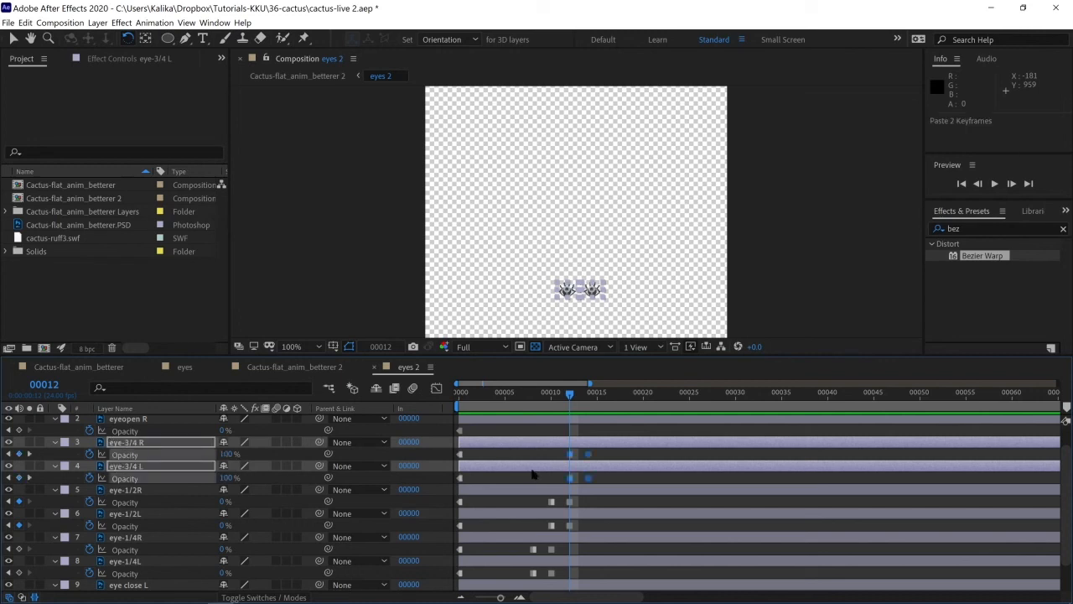
Step: Paste the copied opacity keyframes onto eyeopen L and eyeopen R starting at frame 14
key("Page_Down")
key("Page_Down")
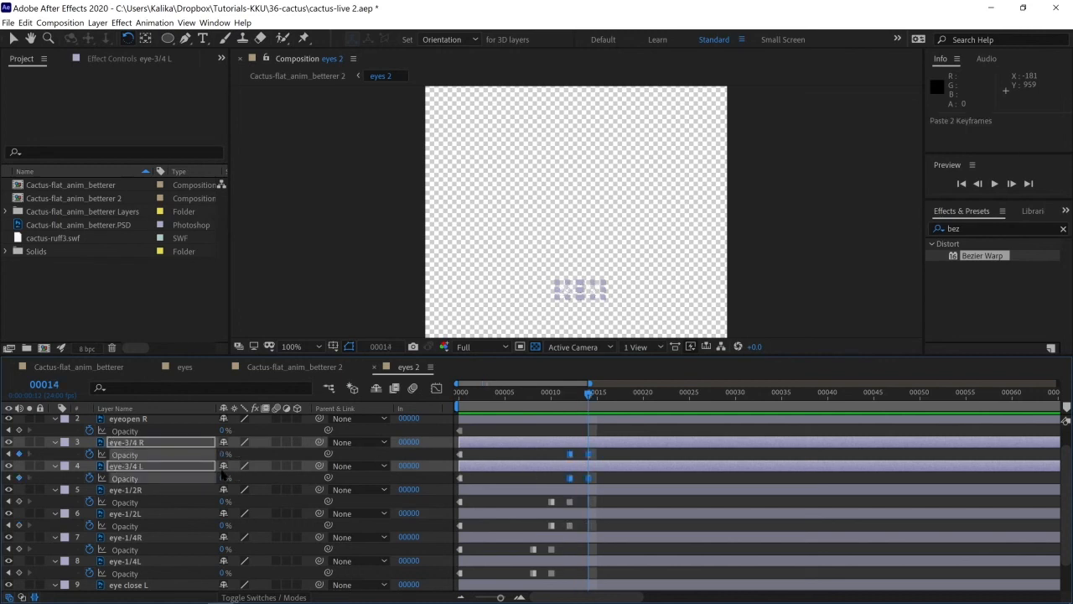
scroll(123, 457, "up", 1)
left_click(129, 445)
left_click(126, 421, "ctrl")
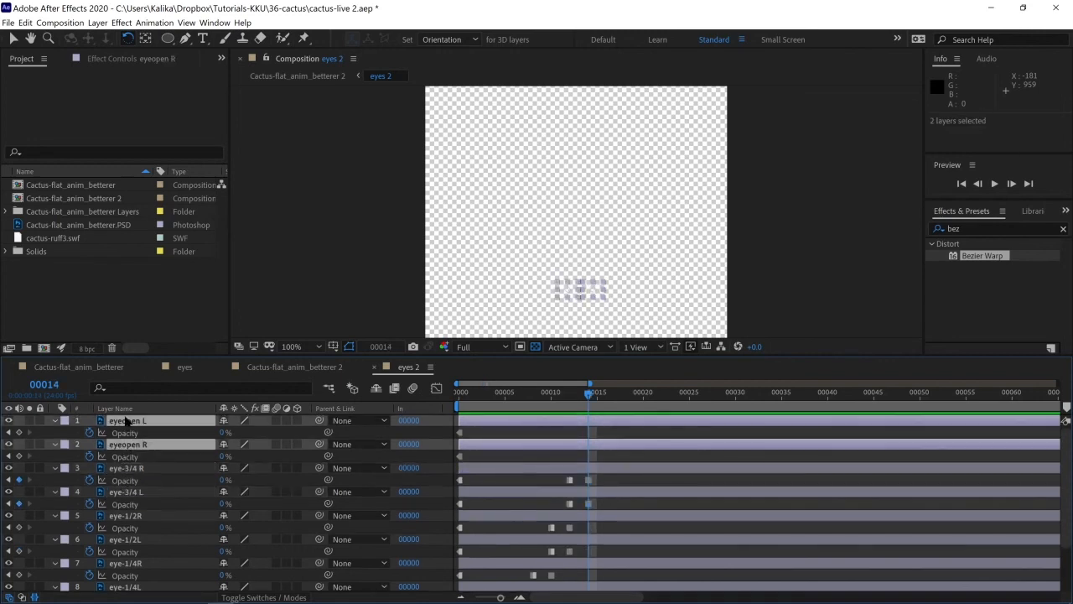
key("ctrl+v")
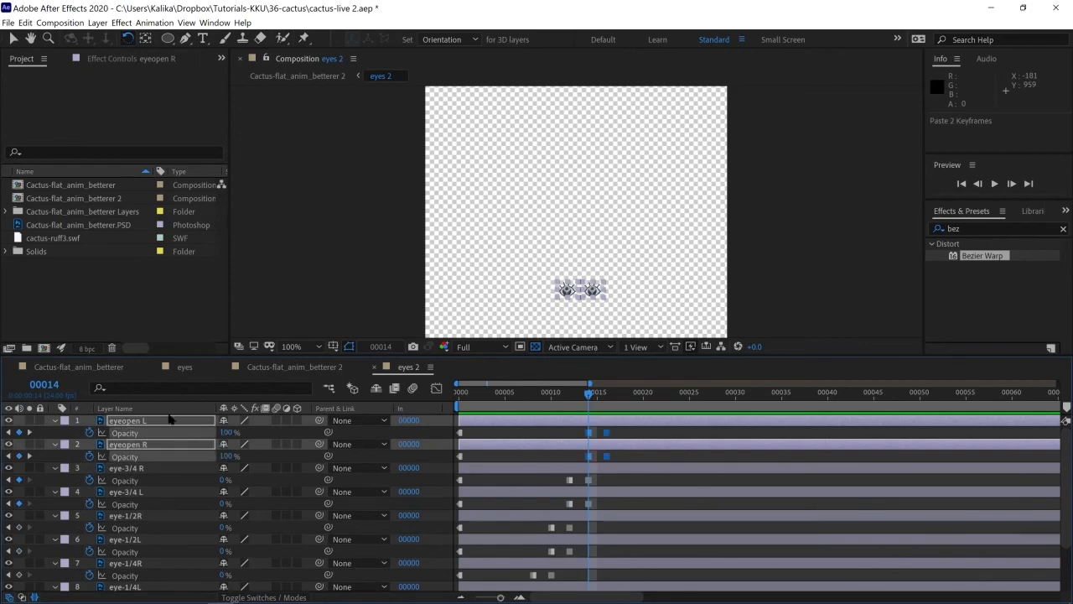
left_click(618, 435)
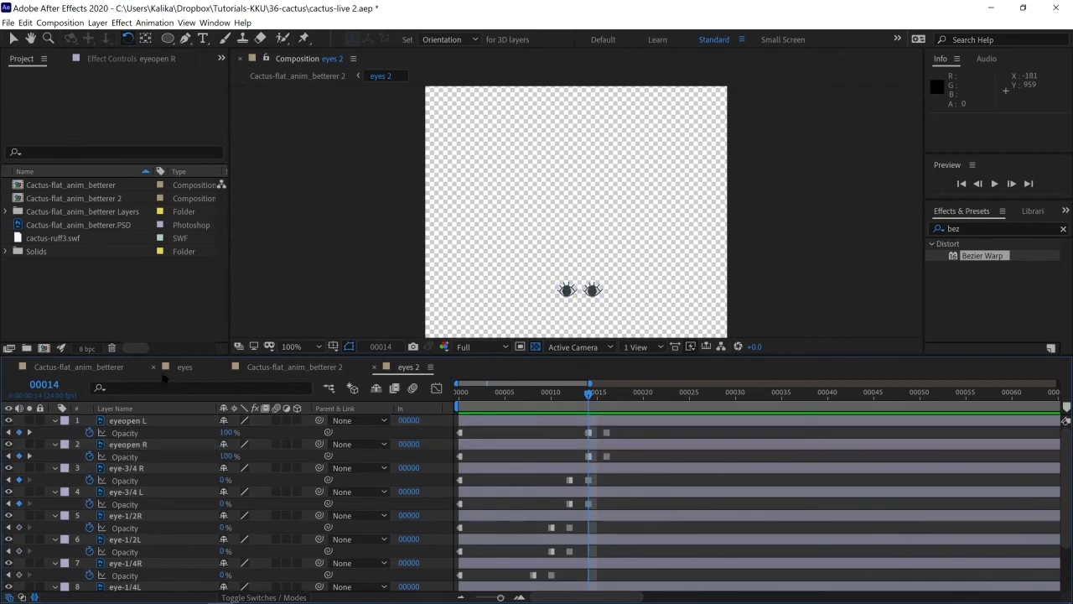
Step: Preview the eye opening from the start of the Cactus-flat_anim_betterer 2 composition
left_click(284, 369)
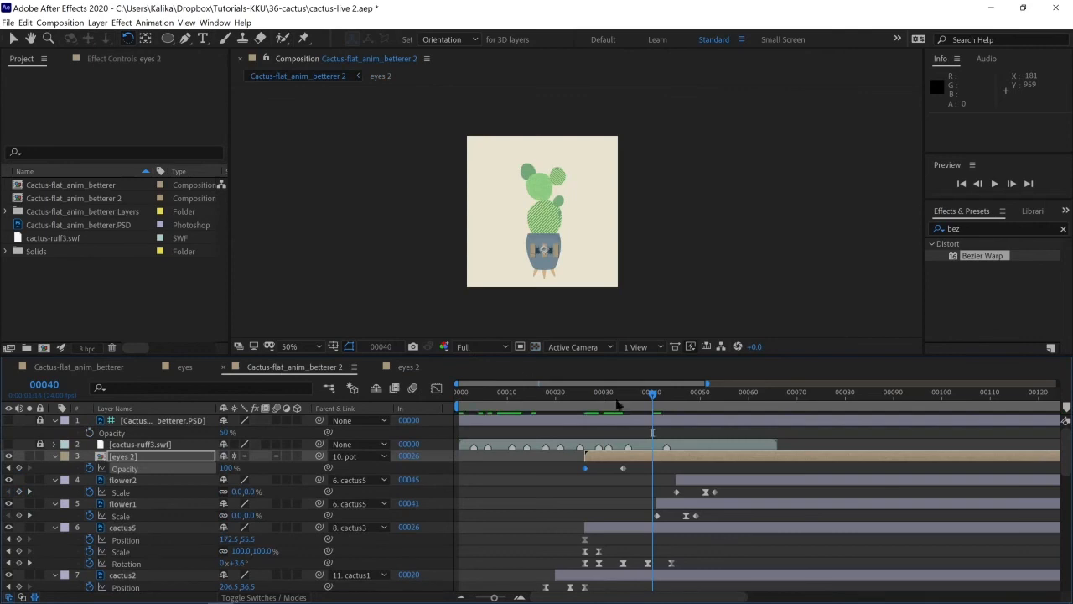
key("Home")
key("space")
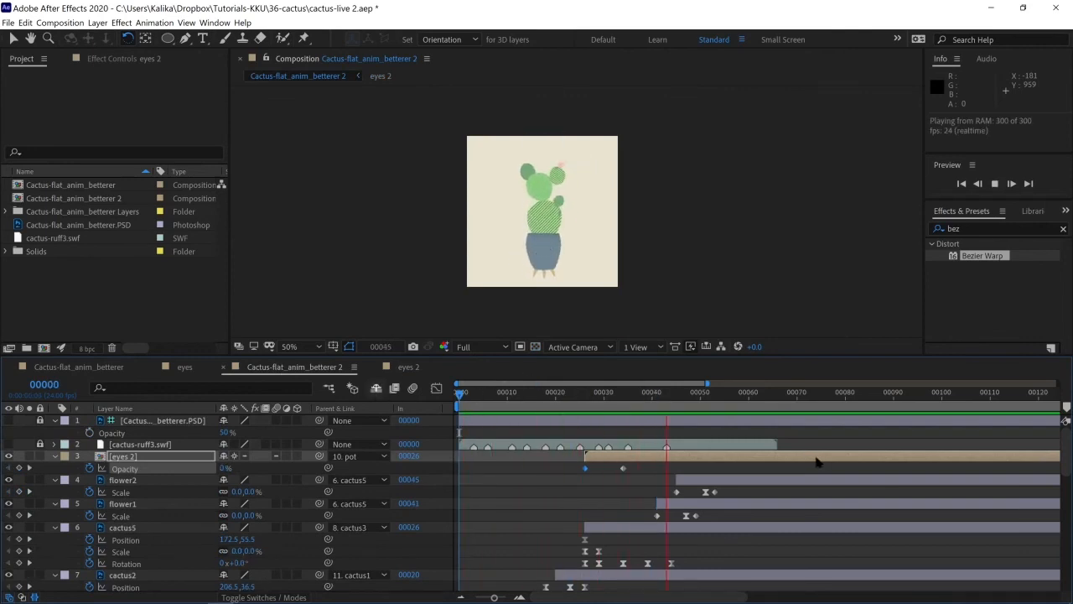
key("space")
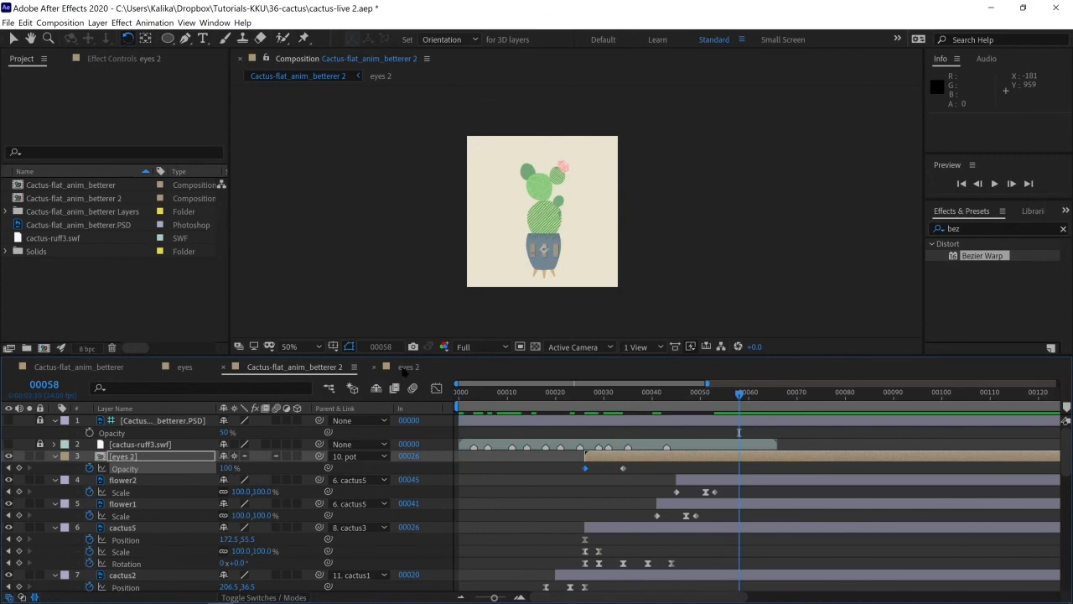
Step: Delete the last opacity keyframes, at frame 16, from eyeopen L and eyeopen R in the eyes 2 composition
left_click(406, 368)
left_click_drag(618, 429, 601, 461)
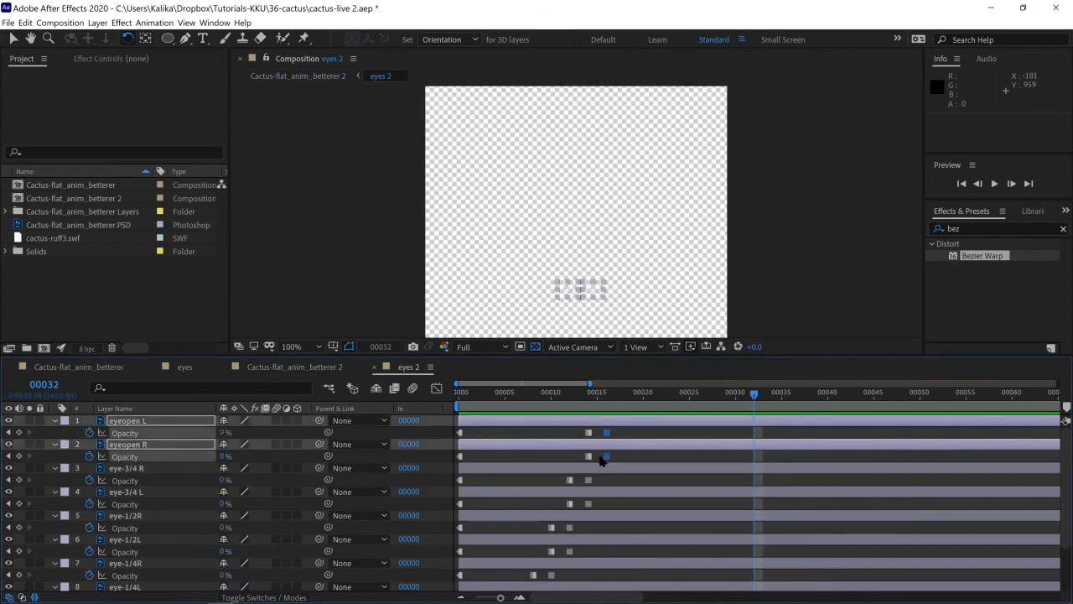
key("Delete")
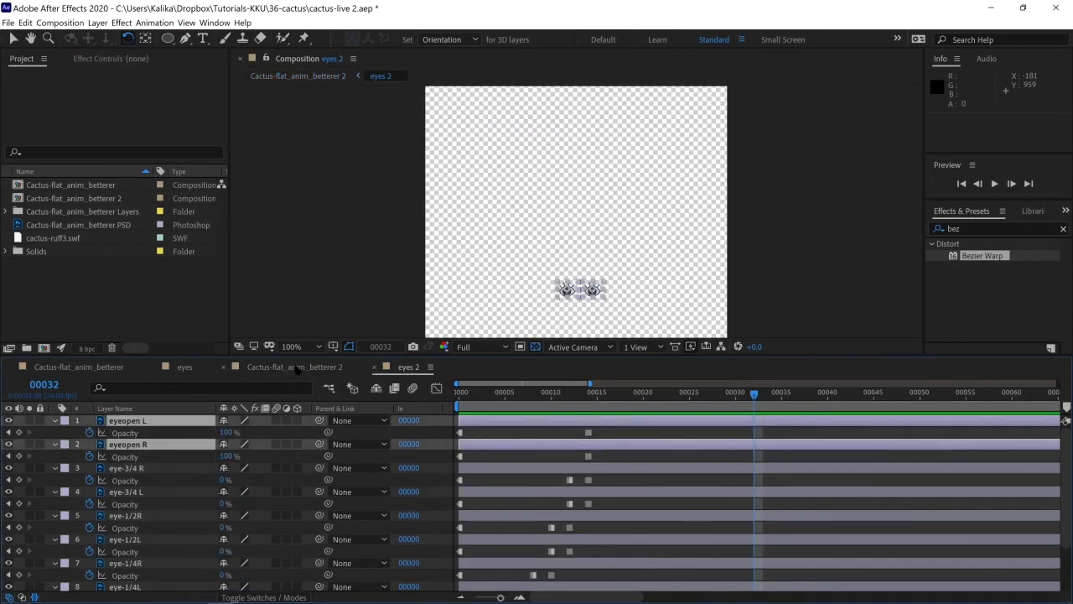
Step: Play back Cactus-flat_anim_betterer 2 again to check that the eyes stay open
left_click(295, 368)
key("space")
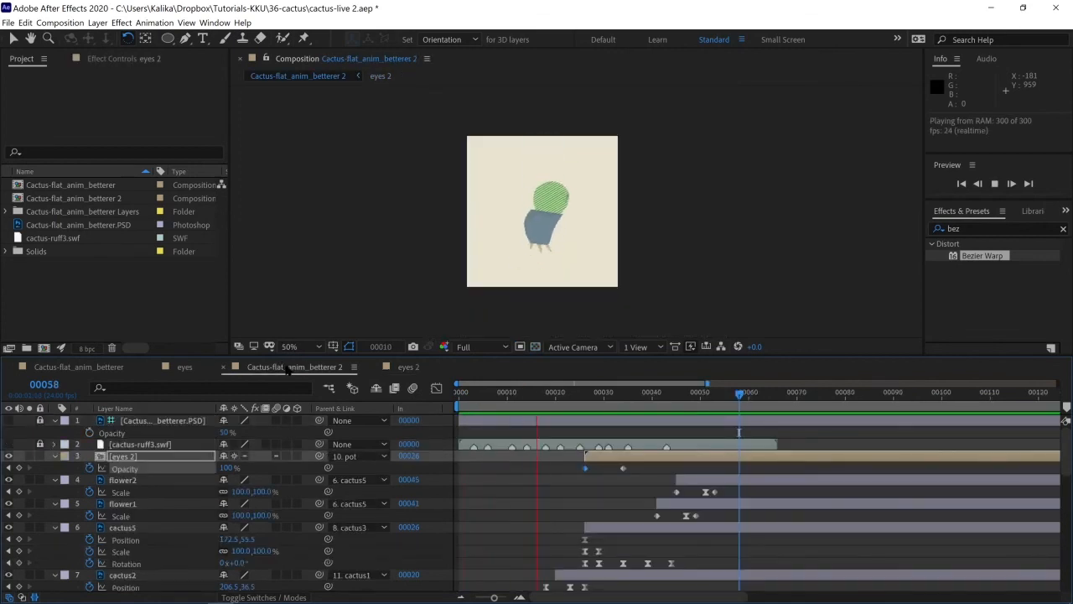
key("space")
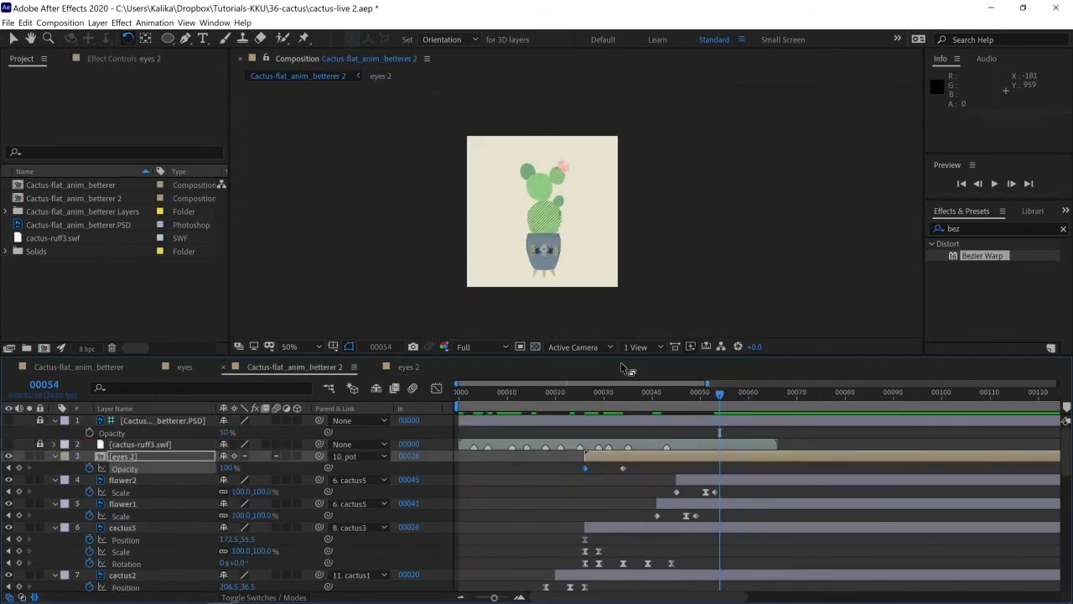
Step: In the eyes 2 composition, set the opacity of eyeopen R to 0% at frame 33
left_click_drag(651, 400, 746, 414)
double_click(126, 457)
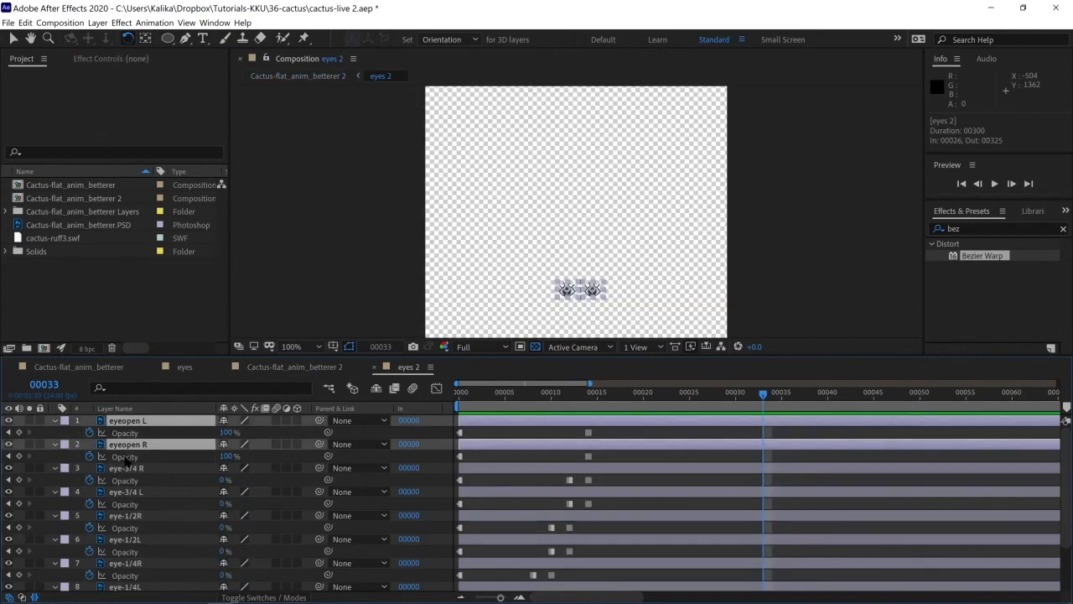
left_click(73, 434)
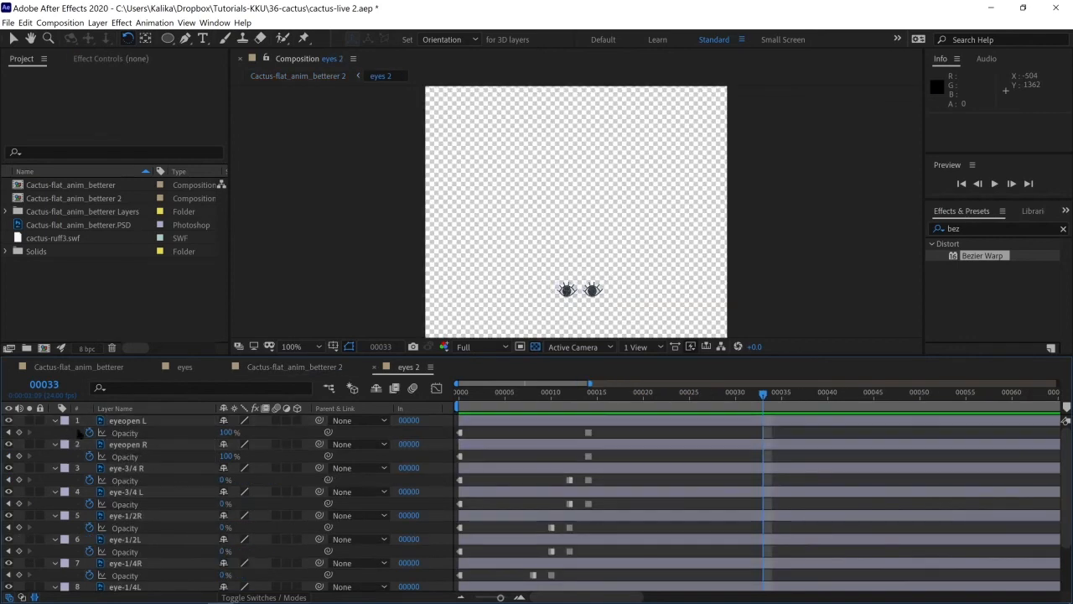
left_click(127, 444)
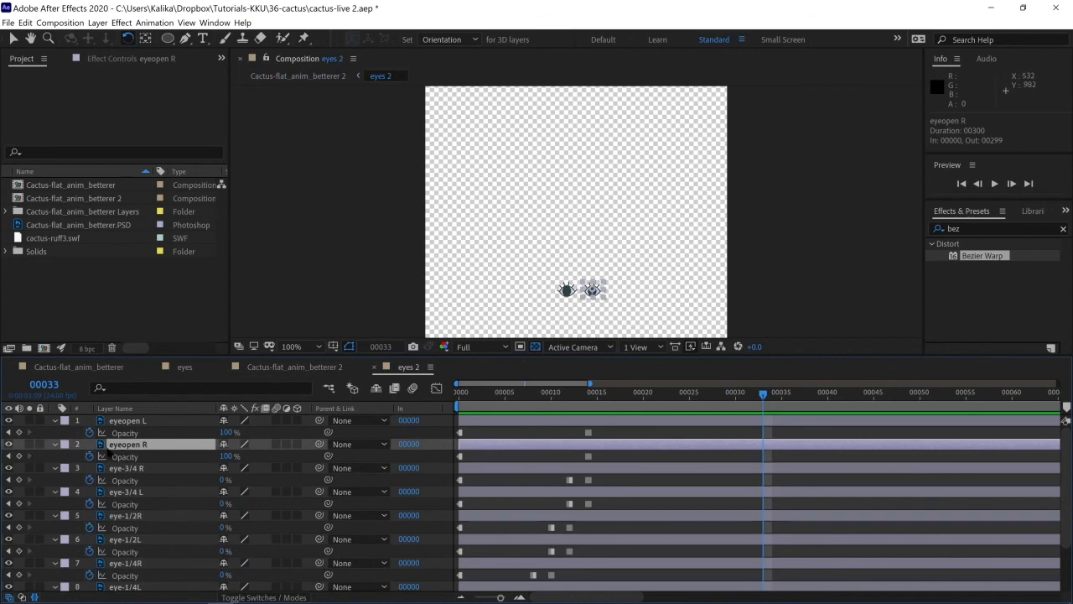
left_click(224, 455)
type("0")
key("Return")
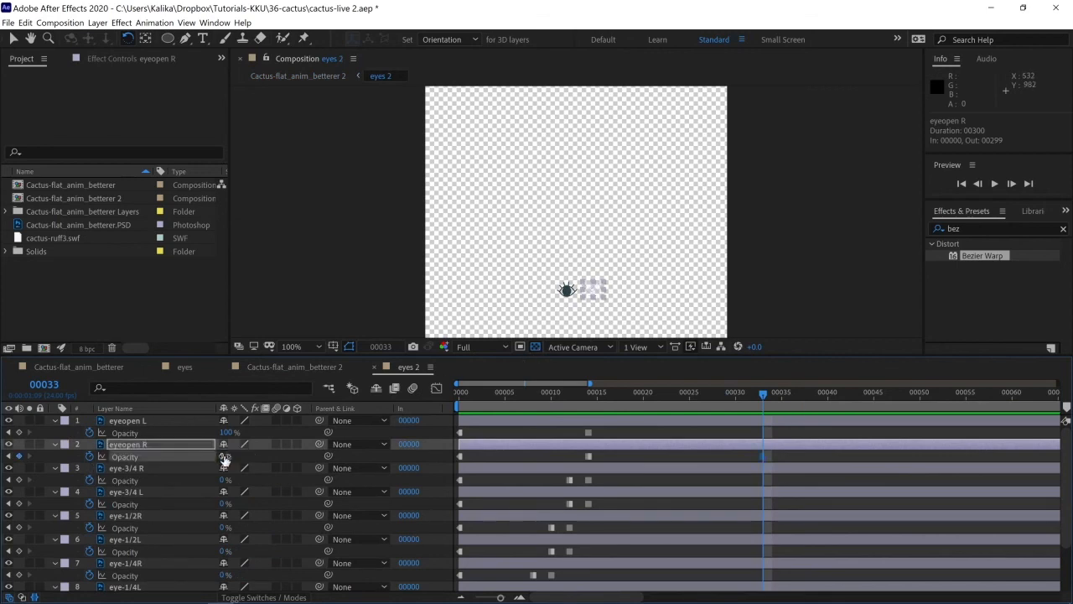
left_click(142, 445)
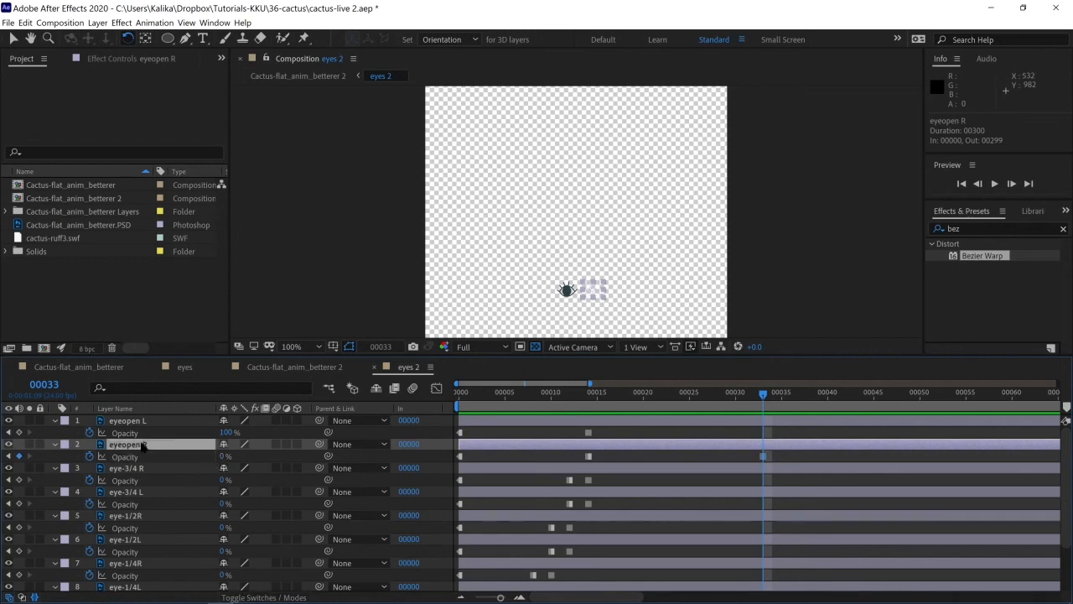
Step: Key the opacity of eye-1/2R at 100% on frame 33 and 0% on frame 35
left_click(139, 516)
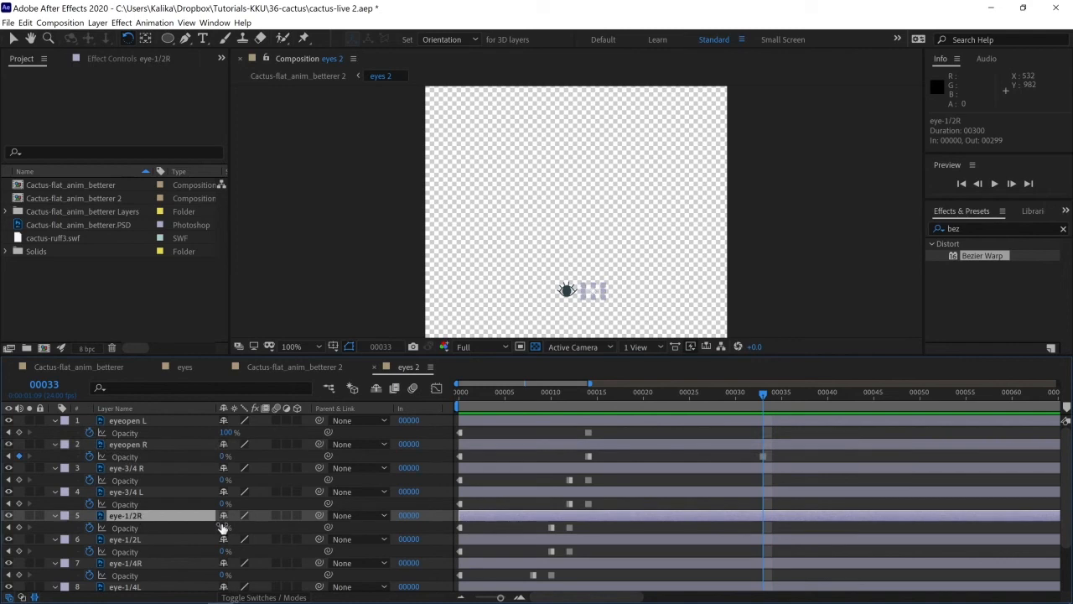
left_click_drag(224, 527, 357, 534)
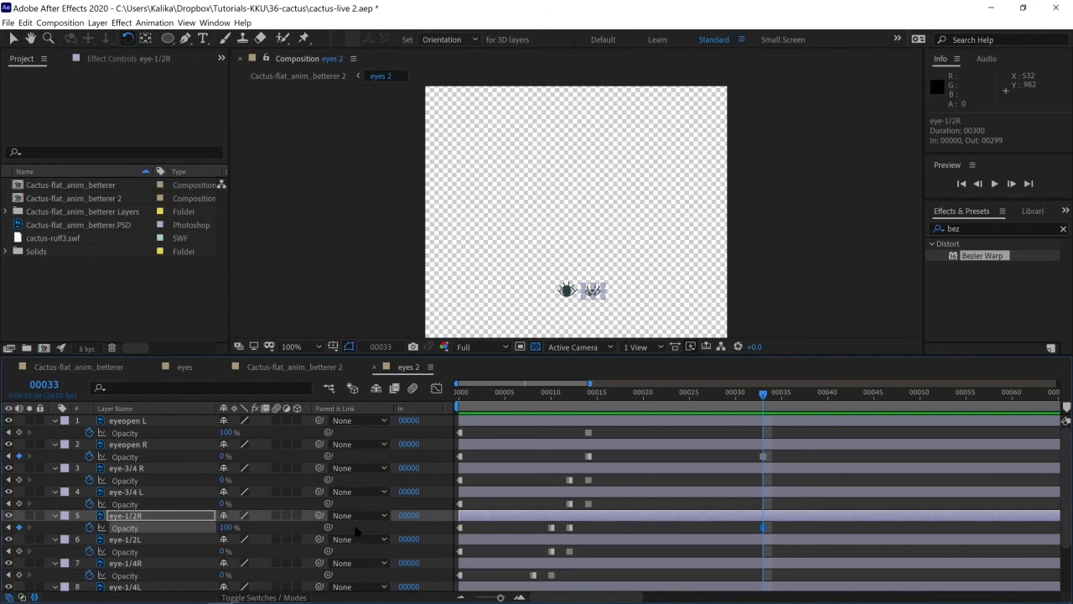
key("Page_Down")
key("Page_Down")
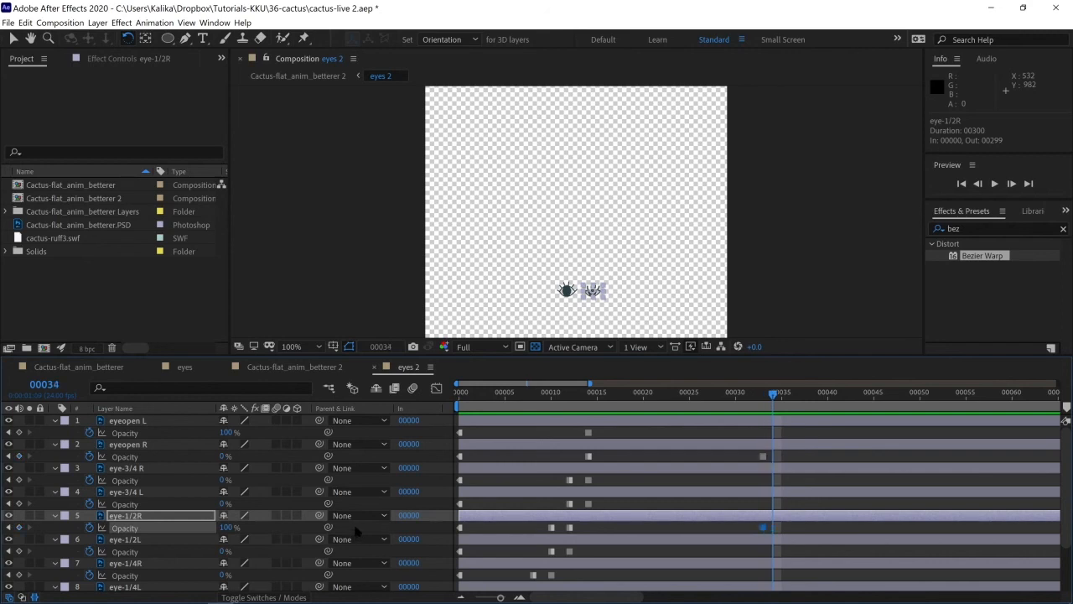
left_click(225, 526)
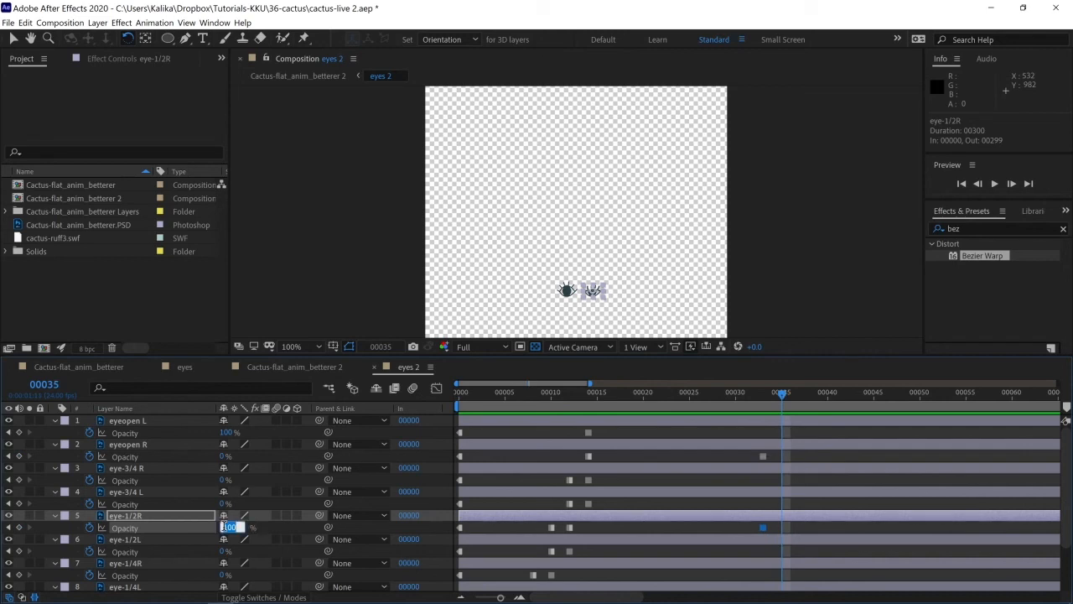
type("0")
key("Return")
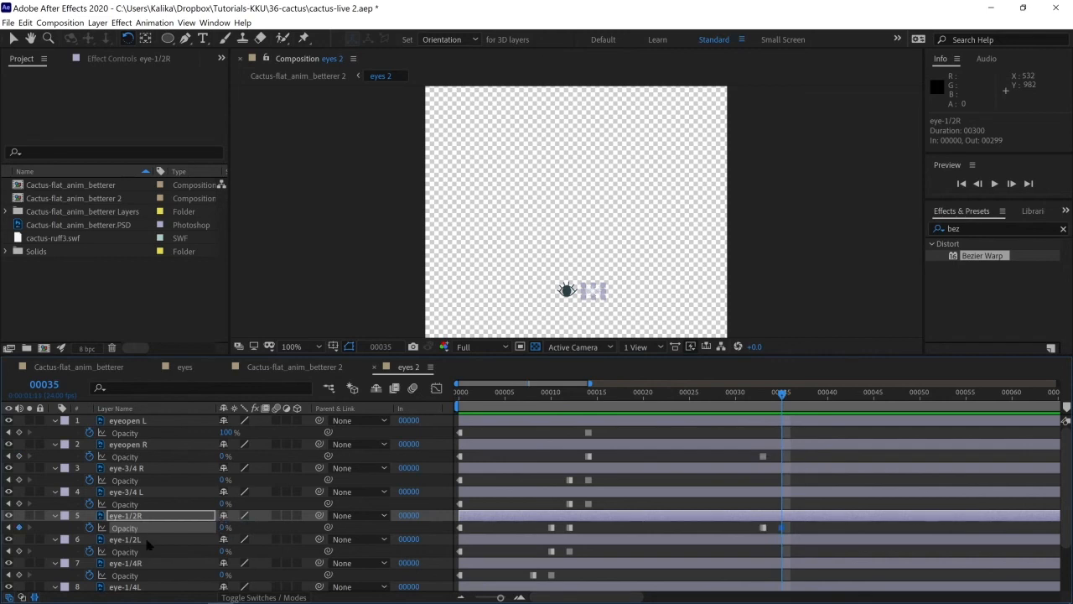
Step: Set the opacity of eye close R to 100% at frame 35
scroll(144, 547, "down", 2)
left_click(131, 573)
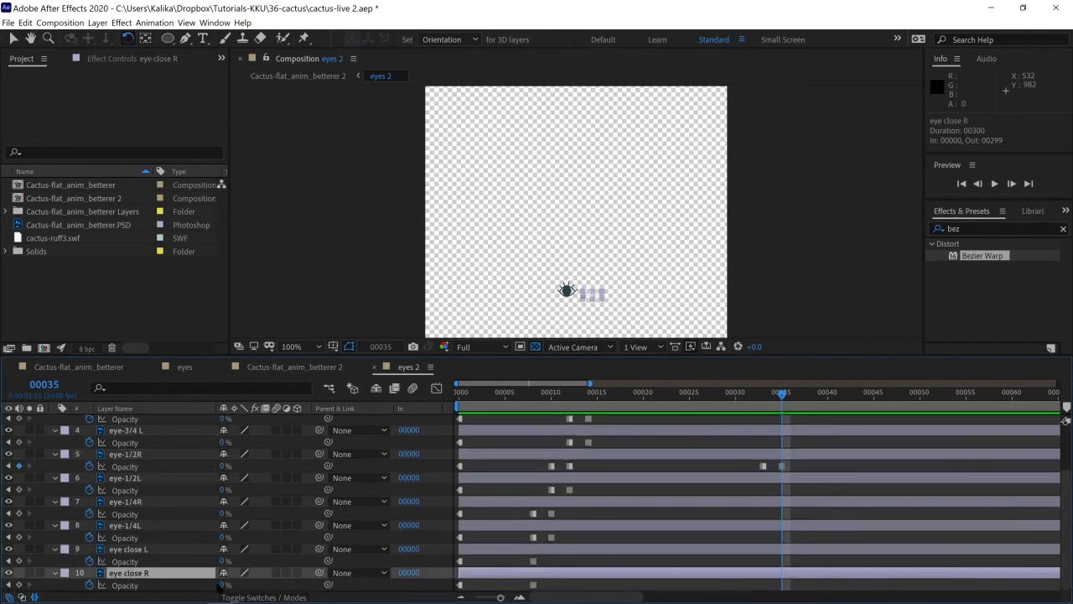
left_click(225, 585)
type("10")
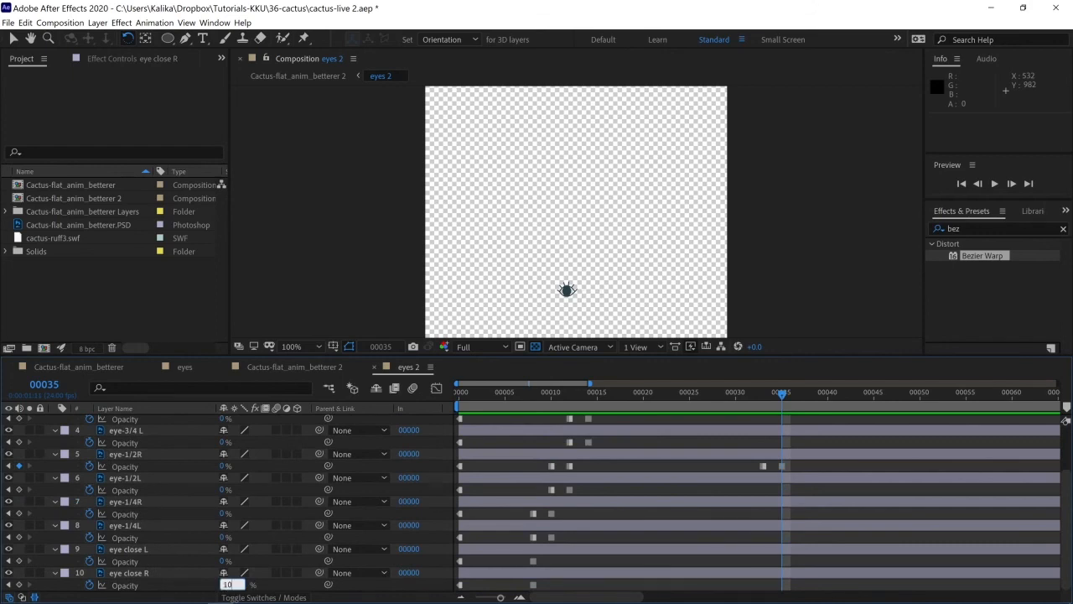
type("0")
key("Return")
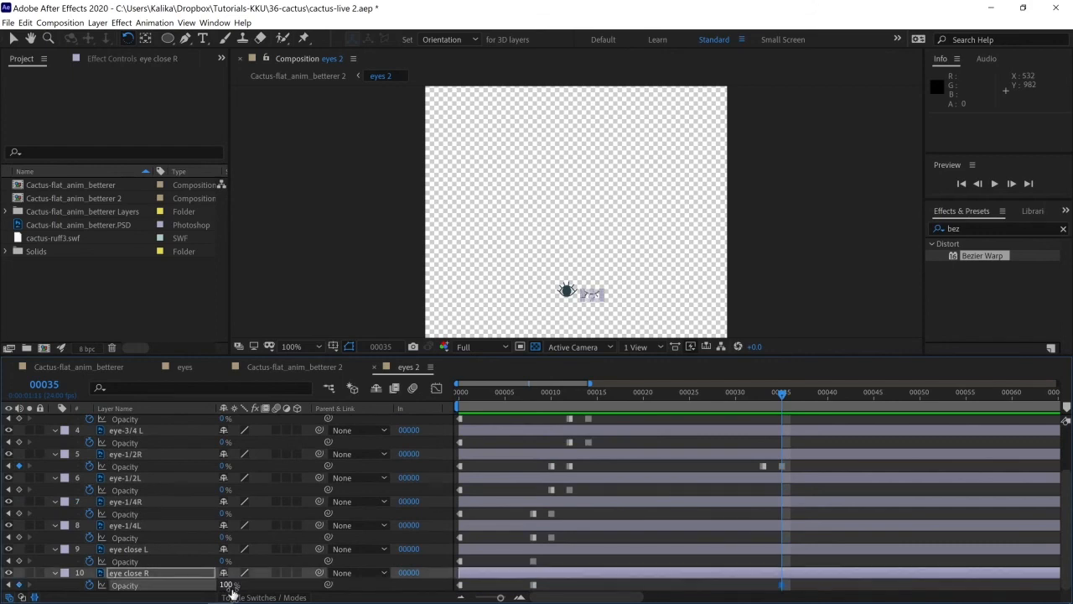
Step: Advance 8 frames to frame 43 and set the opacity of eye close R to 0%
key("alt+shift+j")
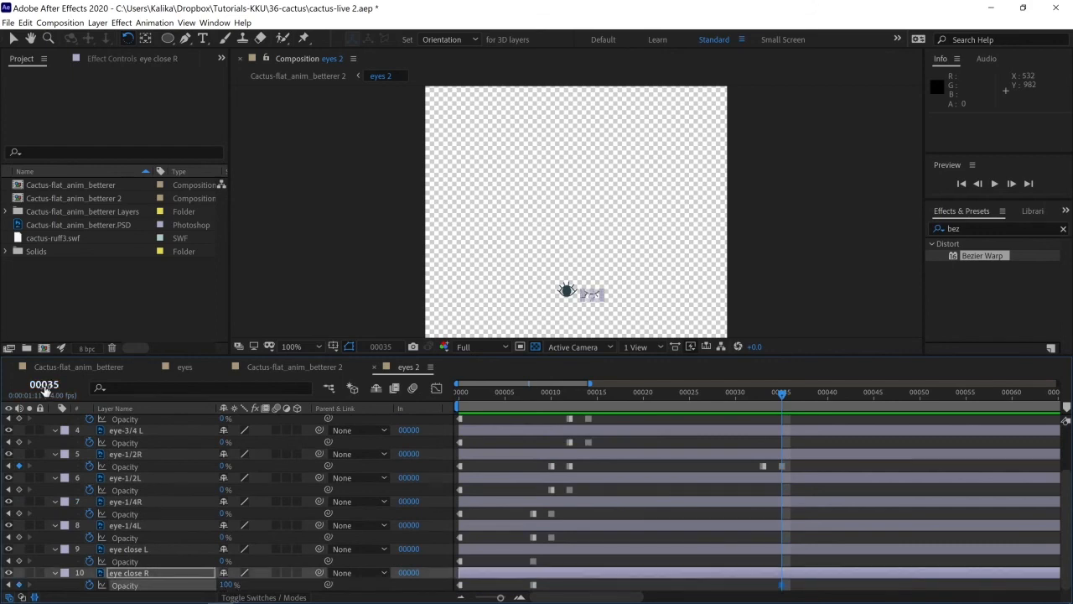
type("+8")
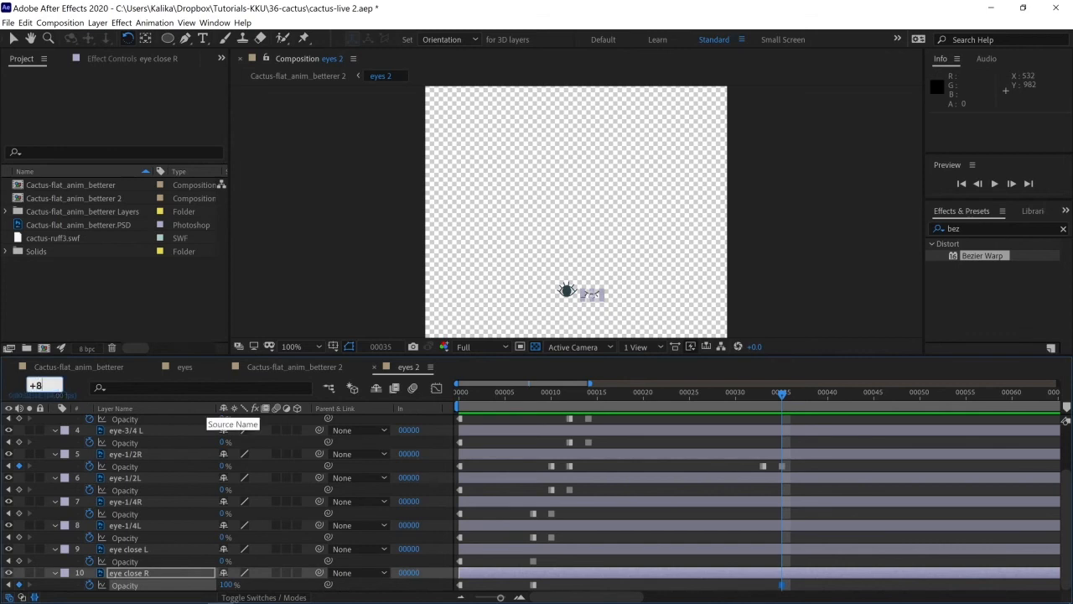
key("Return")
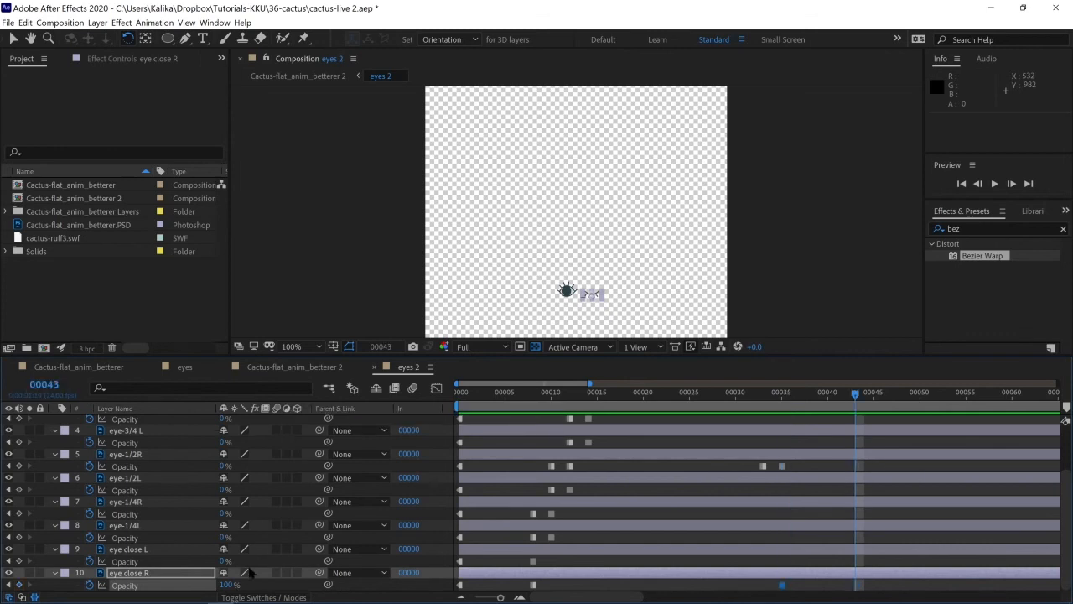
left_click(228, 584)
left_click(609, 560)
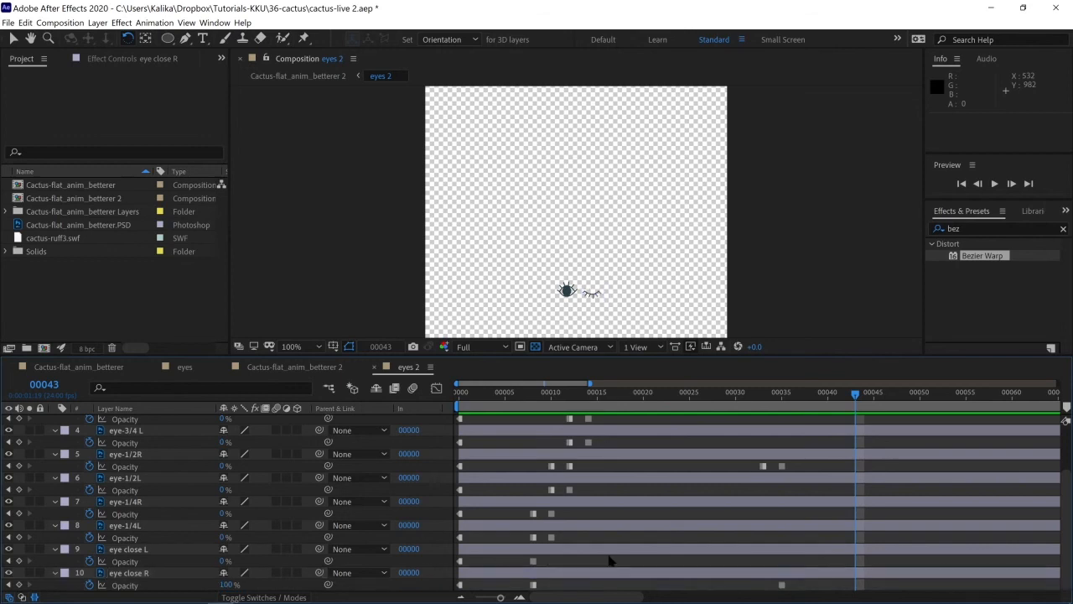
left_click(226, 584)
type("0")
key("Return")
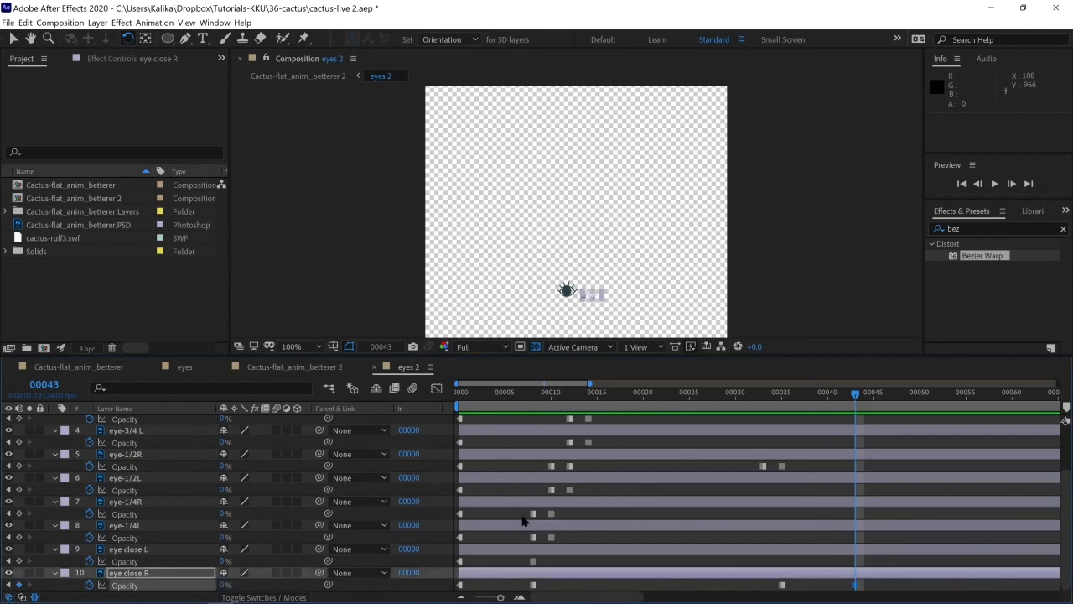
Step: Select the eye-opening opacity keyframes between frames 8 and 14 on eye-1/4R, eye-1/2R, eye-3/4 R and eyeopen R
left_click_drag(516, 517, 577, 512)
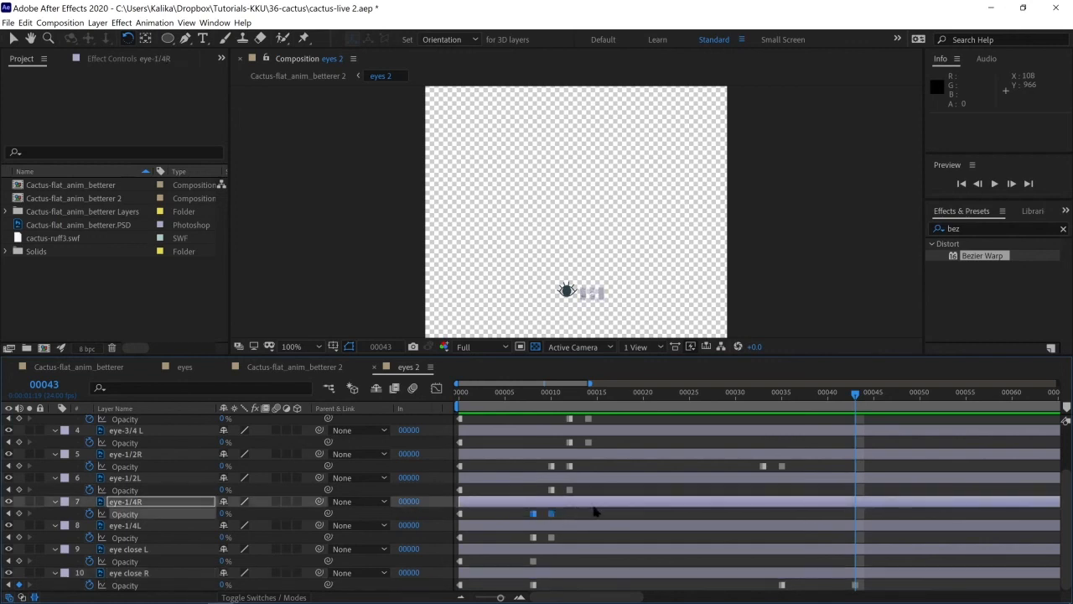
left_click_drag(539, 467, 605, 461, "shift")
scroll(598, 495, "up", 1)
scroll(602, 469, "up", 1)
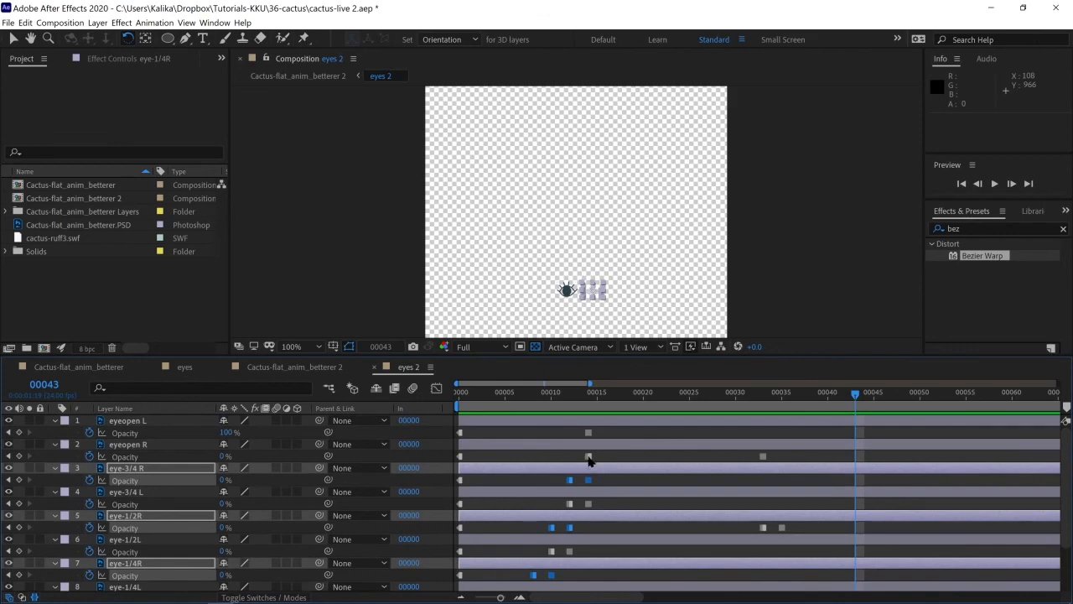
left_click(588, 456, "shift")
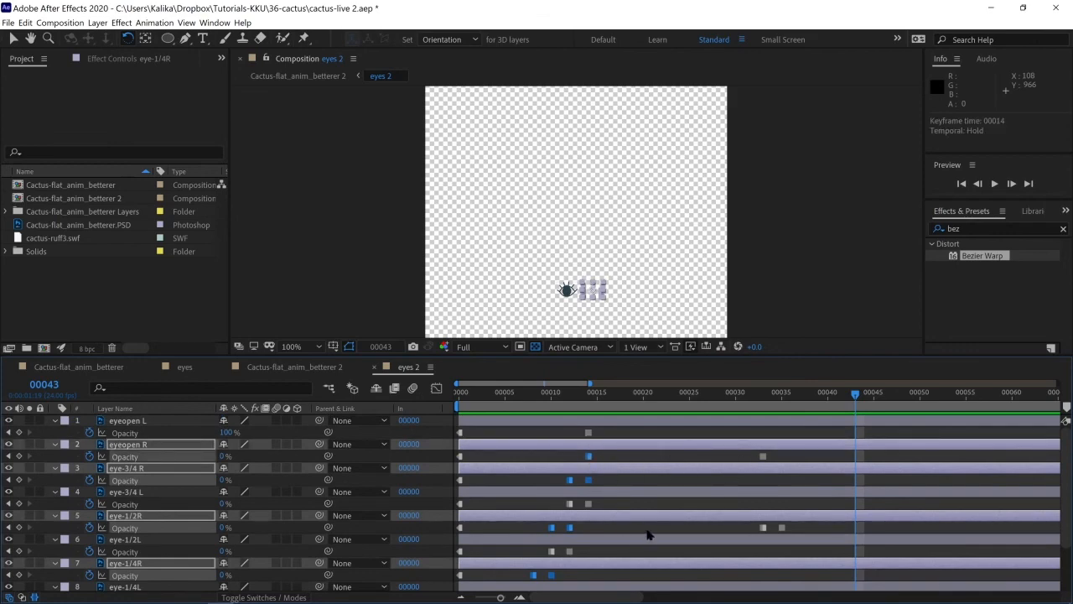
scroll(646, 531, "down", 3)
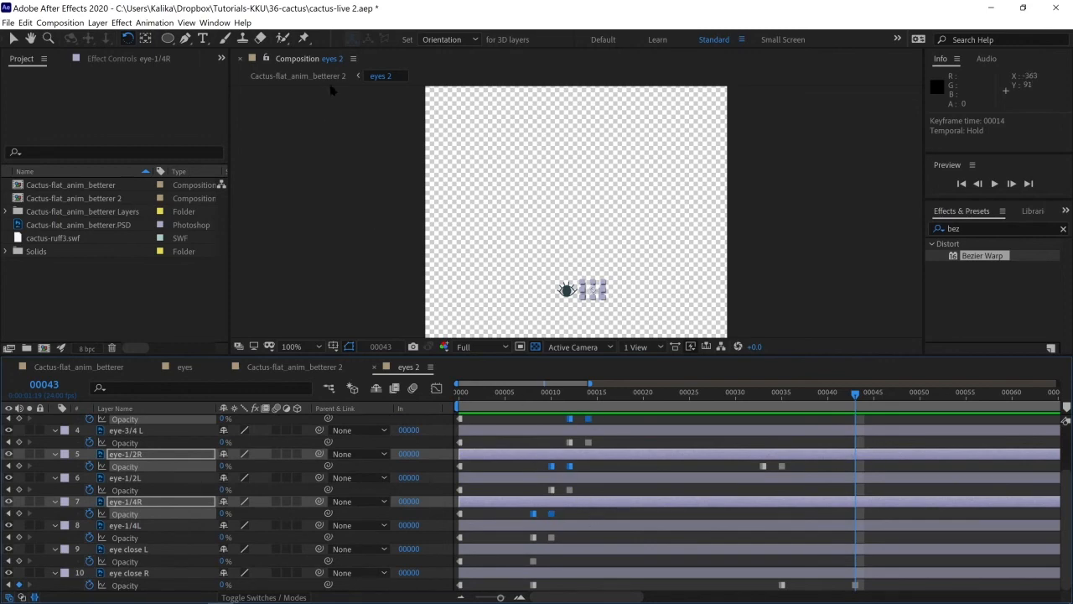
Step: Open the KeyCloner script and clone the selected right-eye opacity keyframes at frame 43
left_click(216, 23)
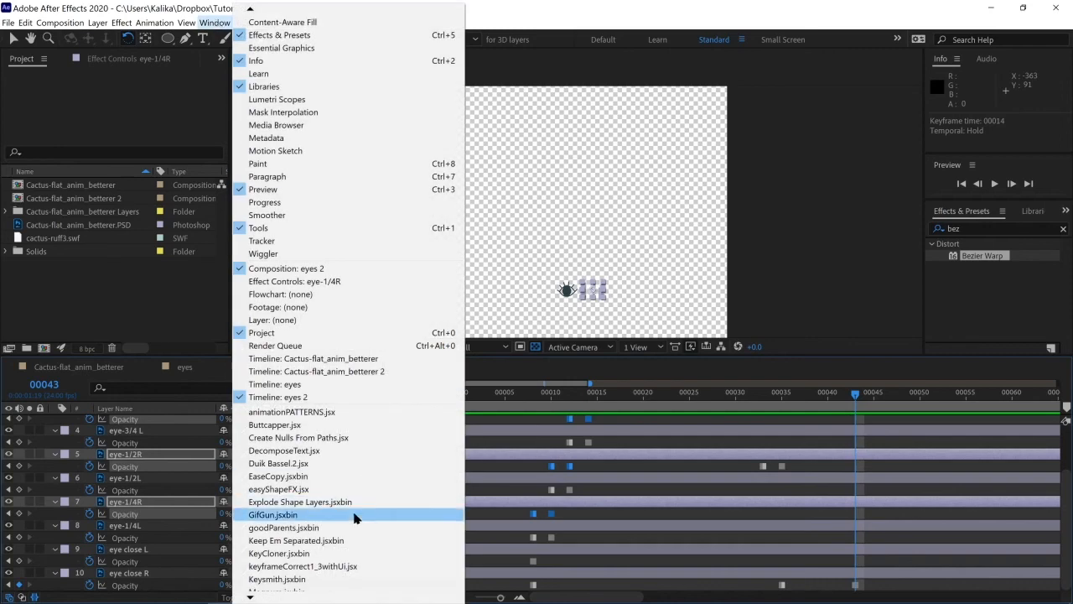
left_click(304, 558)
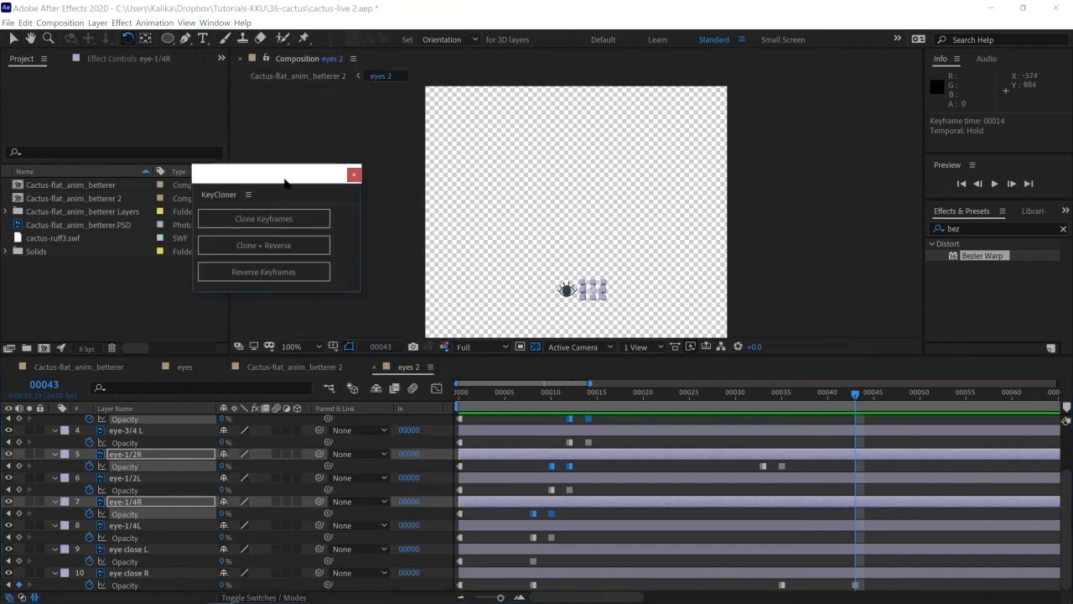
left_click_drag(285, 173, 291, 190)
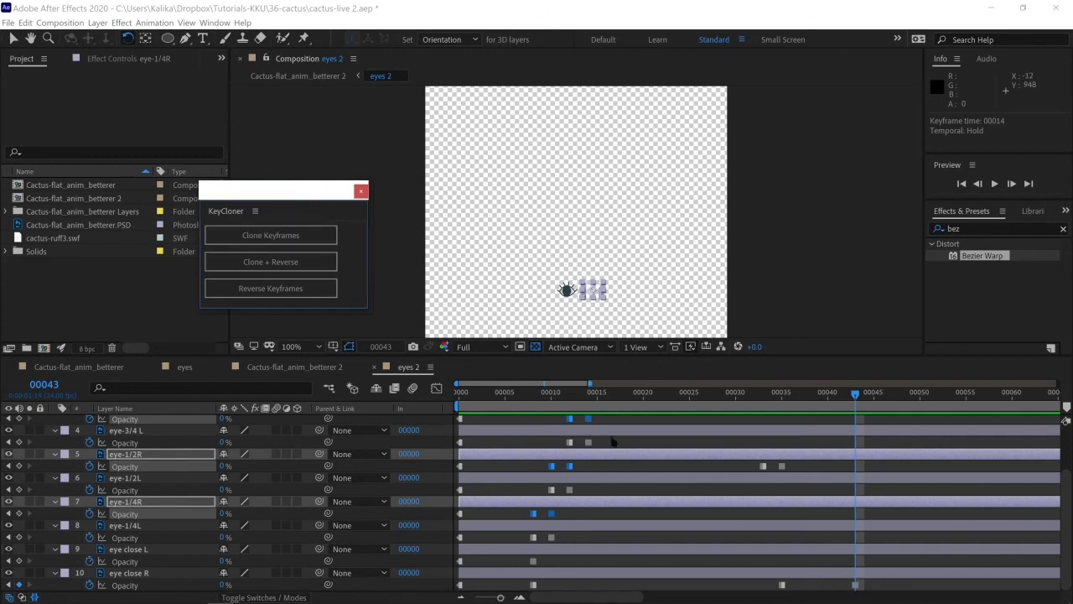
scroll(647, 502, "up", 2)
scroll(647, 501, "right", 1)
scroll(617, 490, "down", 2)
scroll(617, 491, "left", 1)
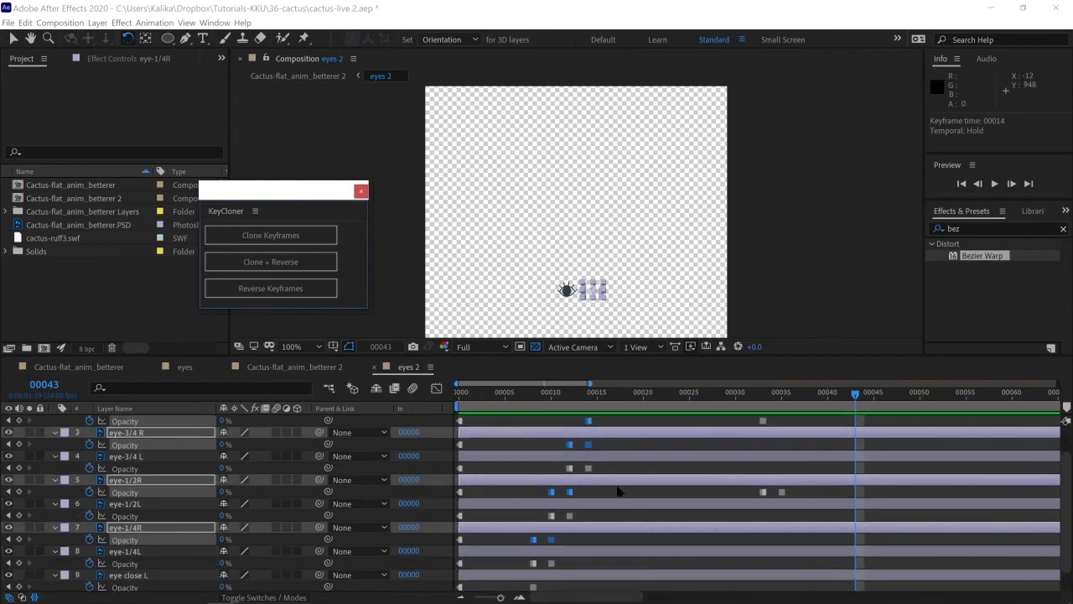
left_click(258, 239)
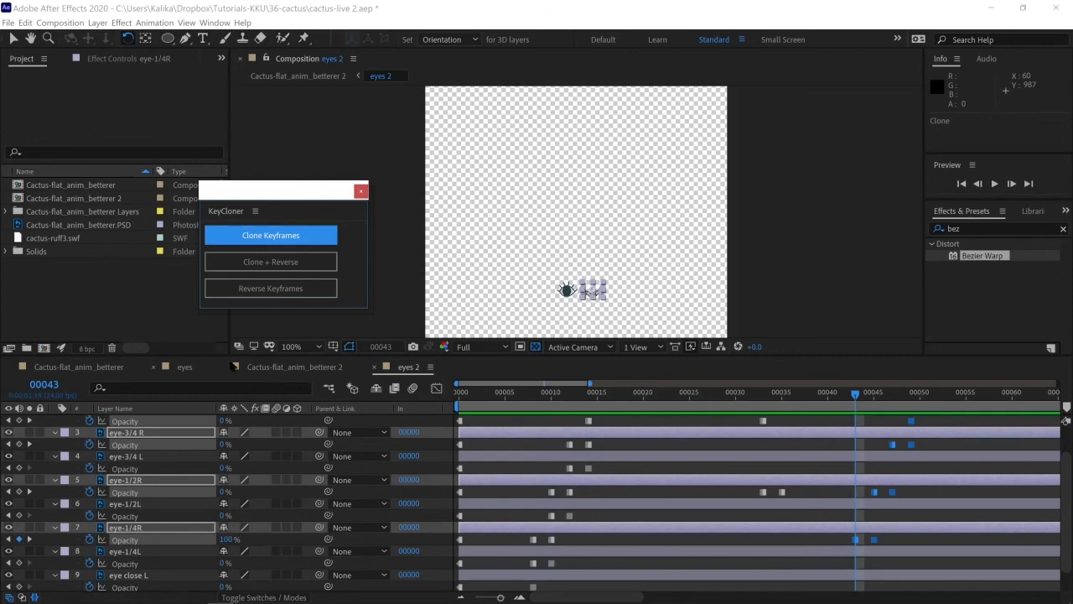
Step: Preview the right eye's wink in the Cactus-flat_anim_betterer 2 composition
left_click(281, 367)
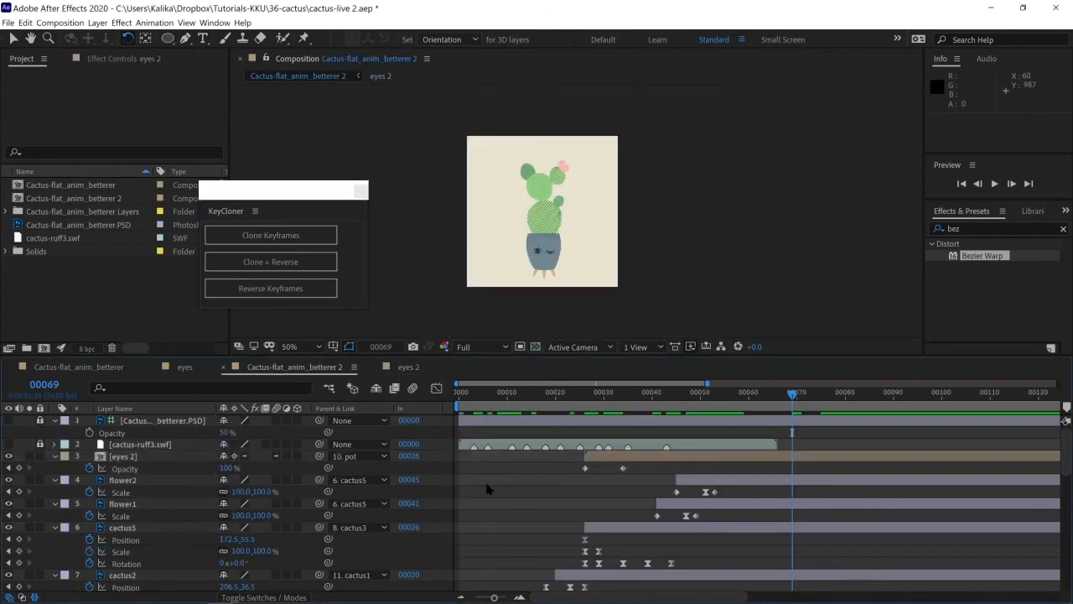
key("space")
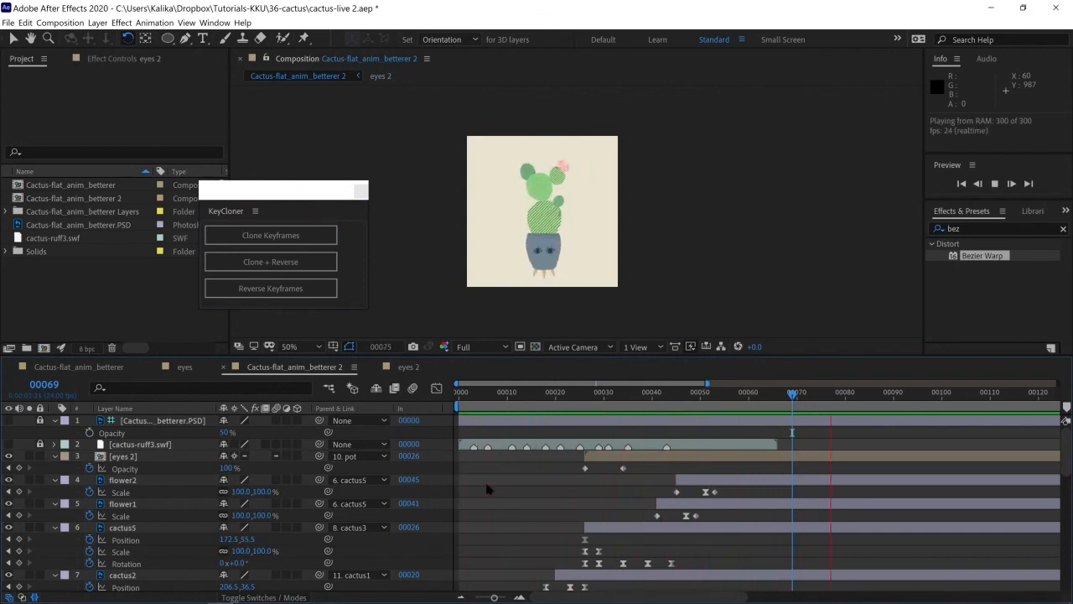
key("space")
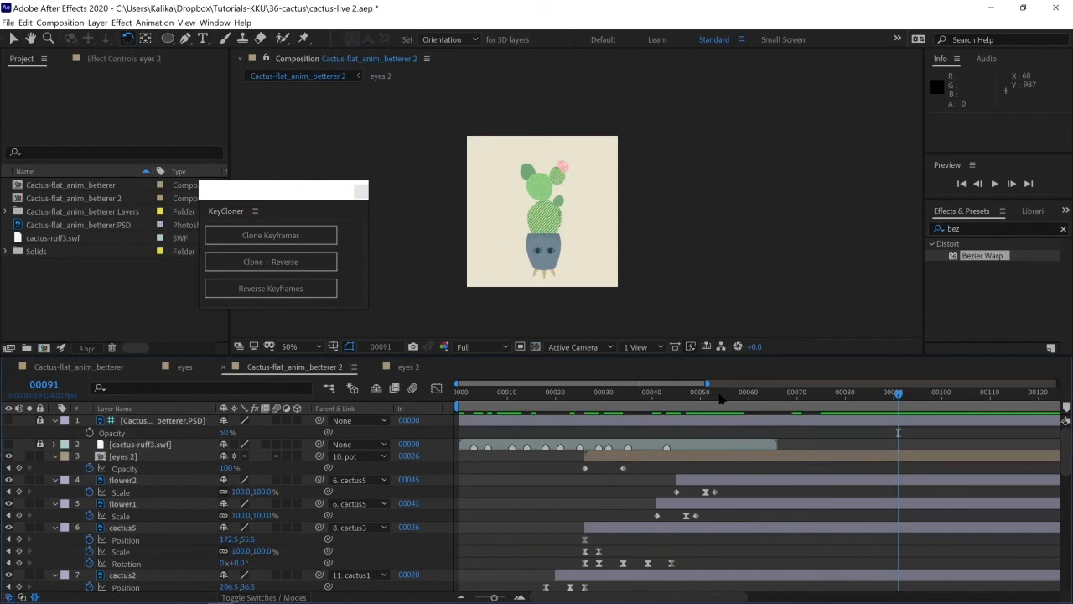
left_click_drag(720, 399, 749, 400)
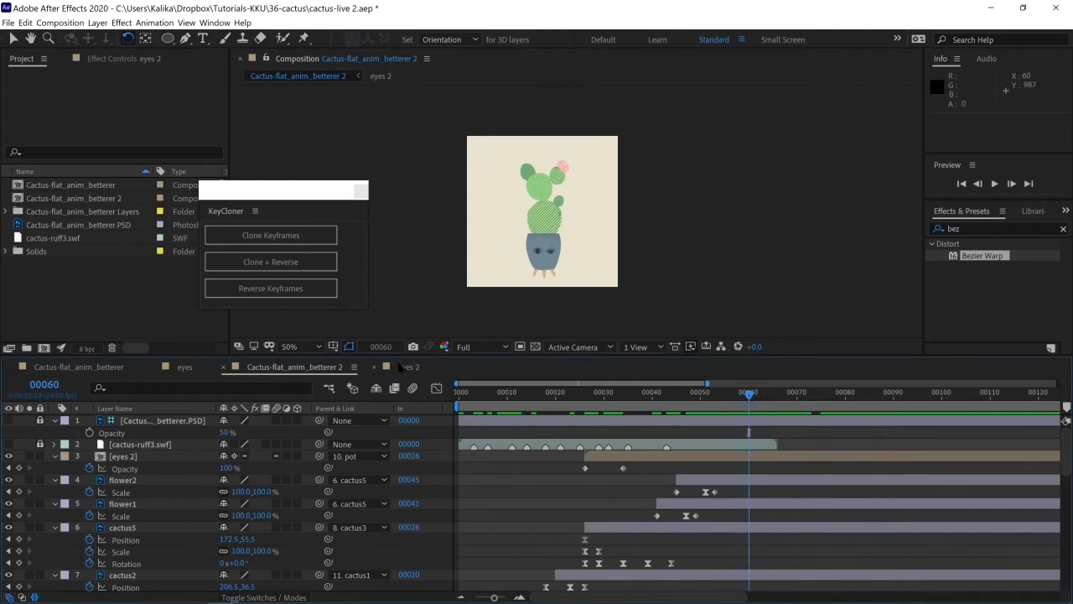
Step: In eyes 2, move the frame 33 opacity keyframes of eyeopen R and eye-1/2R to frame 34
left_click(403, 367)
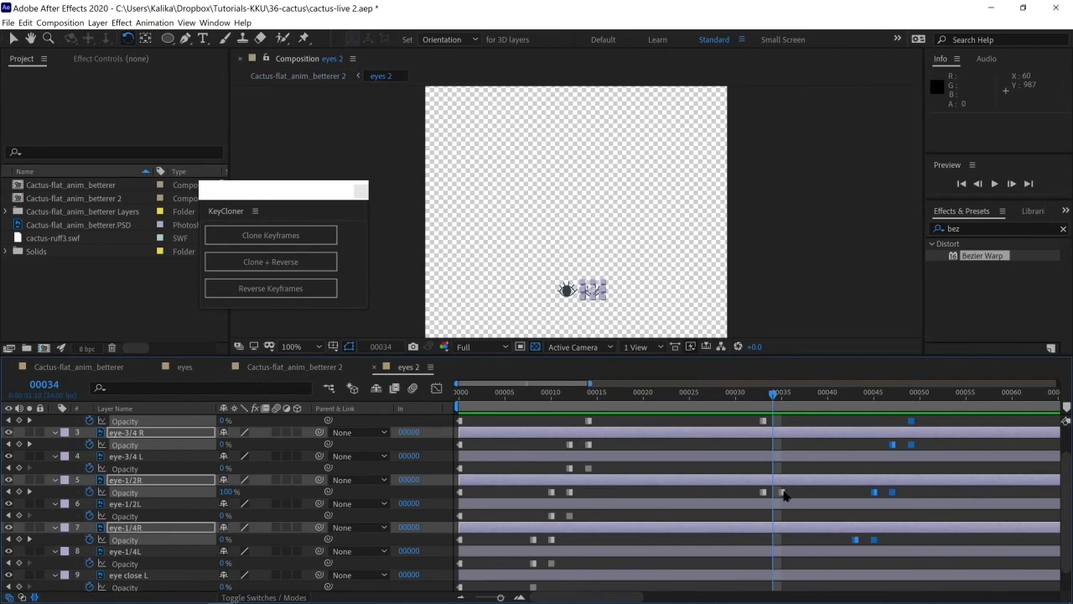
left_click(763, 420)
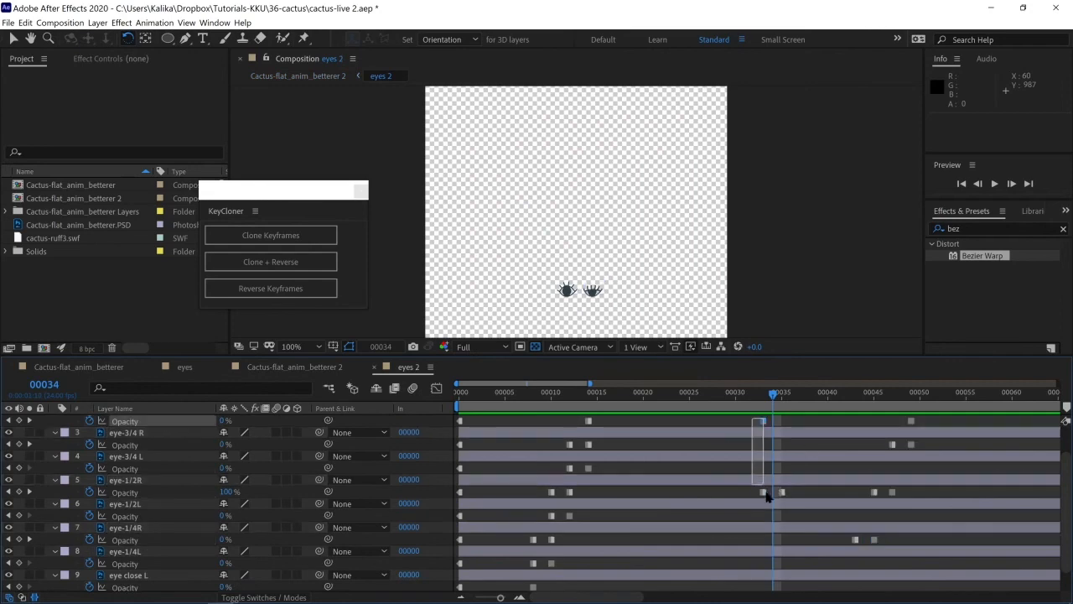
left_click(763, 492, "shift")
left_click_drag(763, 492, 769, 497)
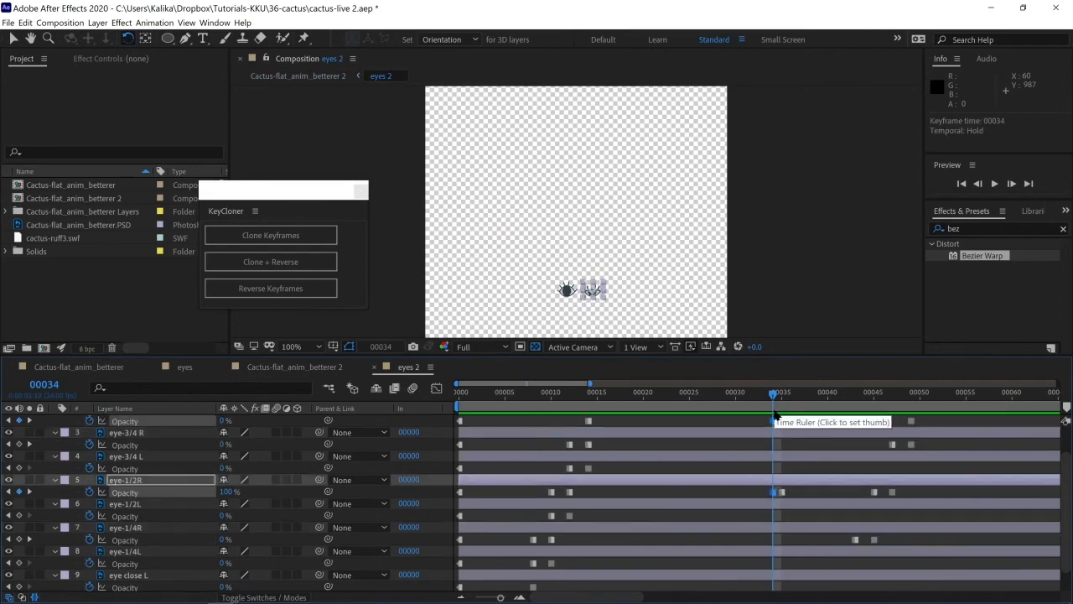
left_click(785, 470)
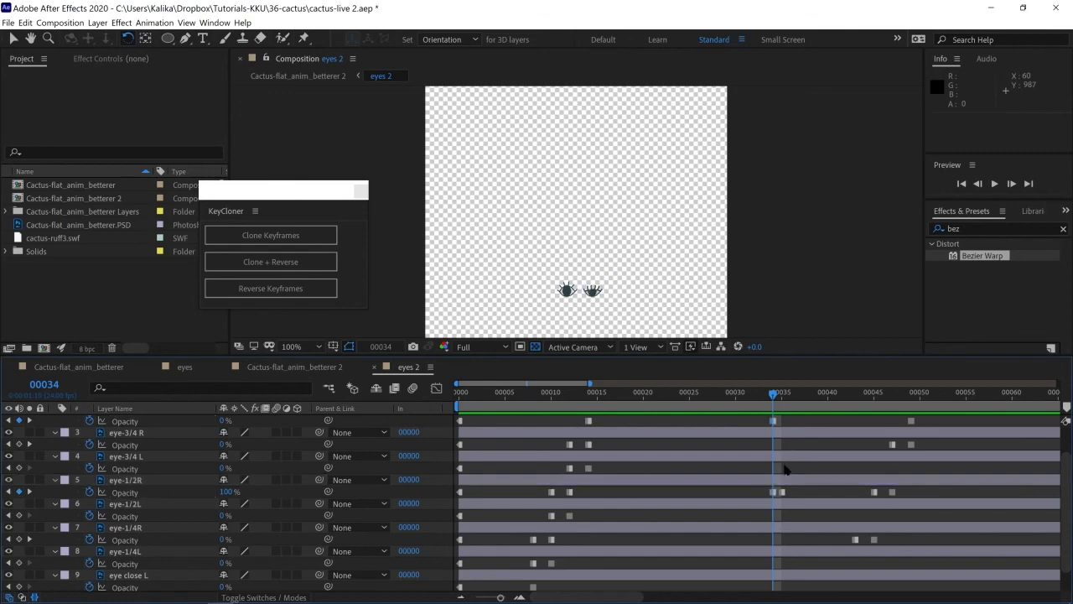
Step: Play back the adjusted wink timing in the Cactus-flat_anim_betterer 2 composition
left_click(275, 369)
key("space")
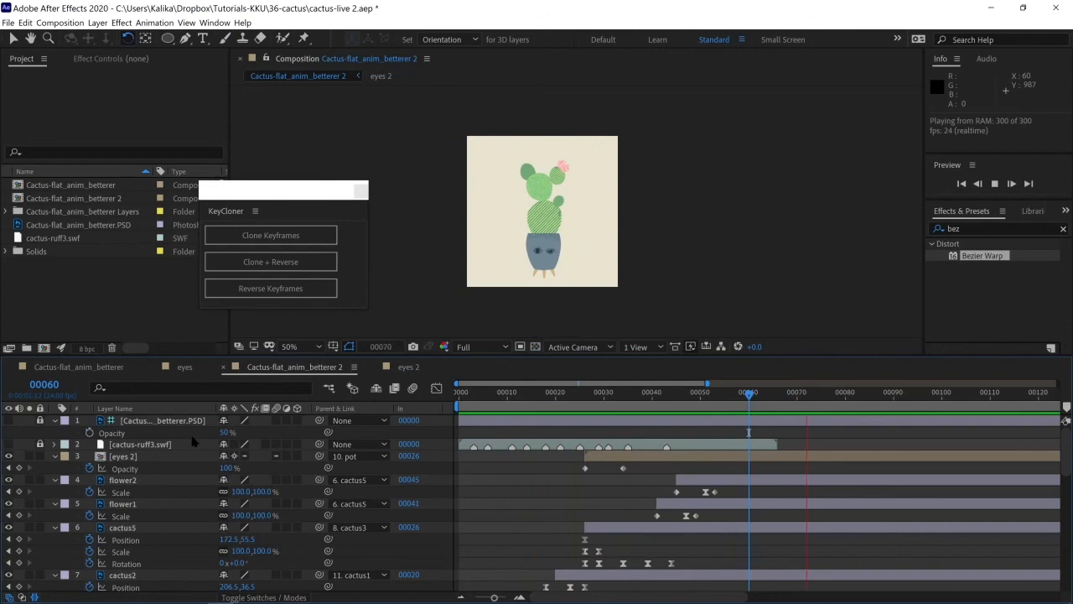
key("space")
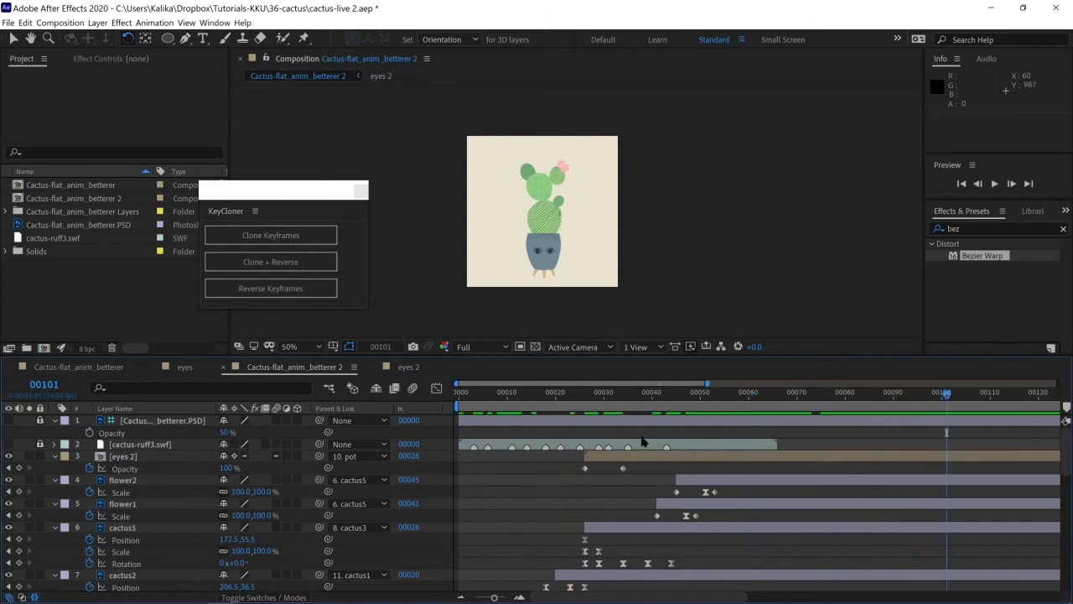
Step: Unlock the bg layer and make the Auto-traced bg_blob layer visible
scroll(143, 515, "down", 10)
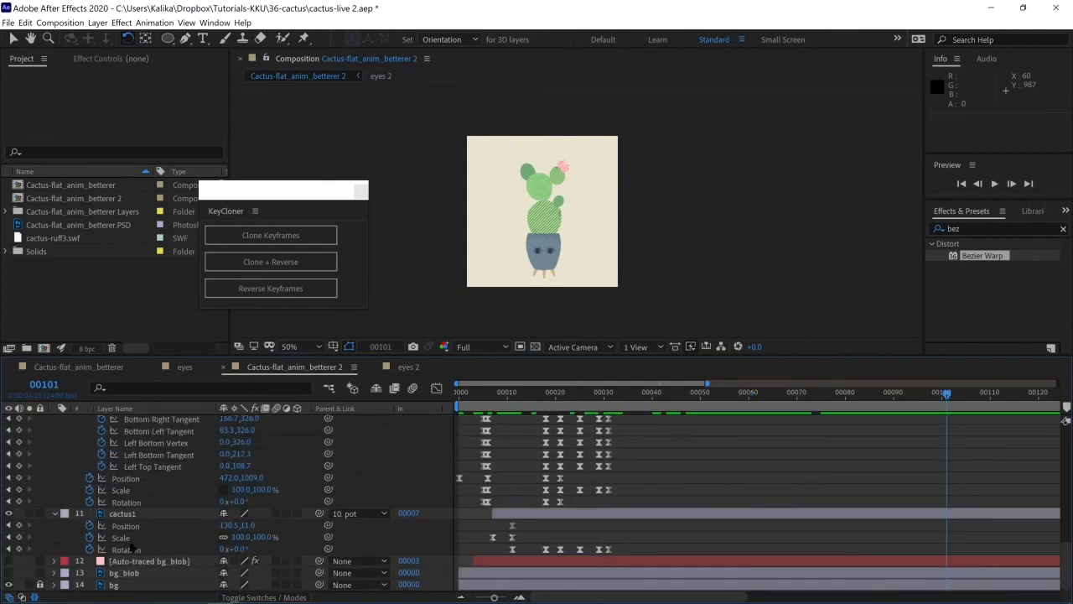
left_click(117, 585)
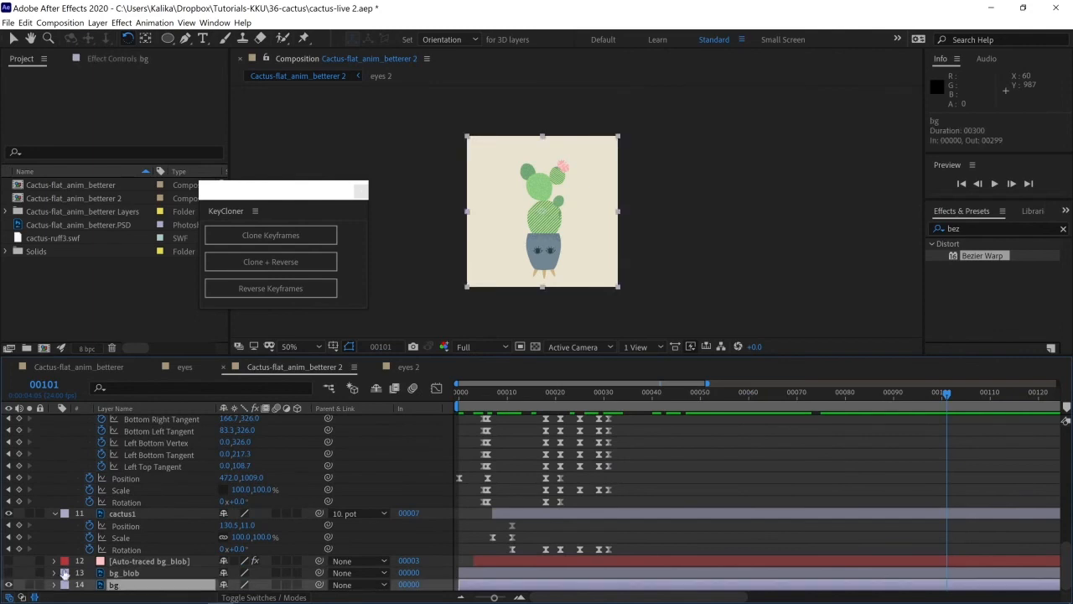
left_click(9, 561)
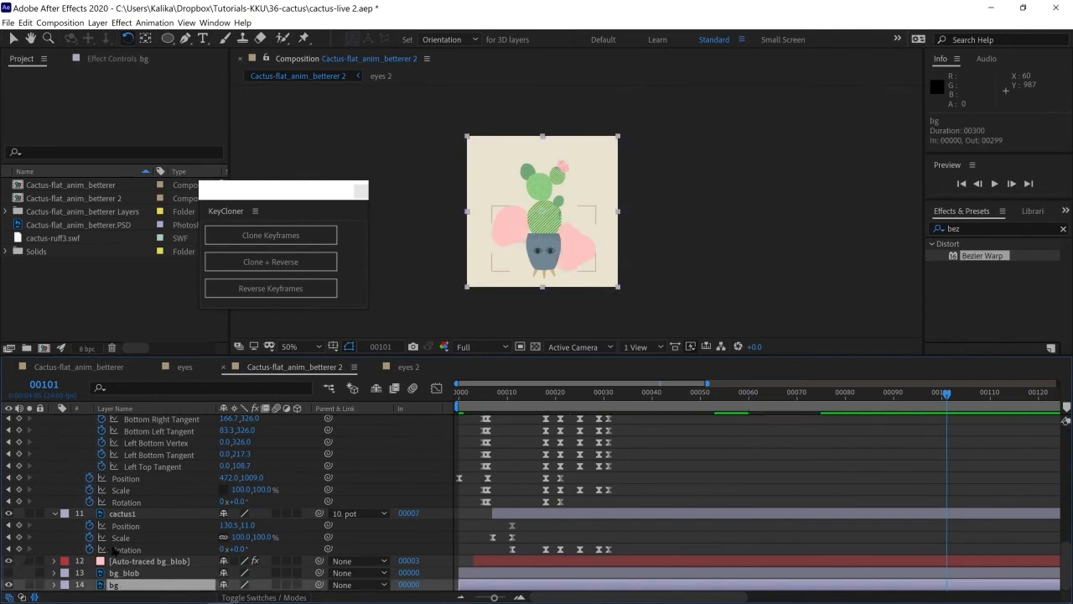
Step: Duplicate the bg layer and place the copy directly above the eyes 2 layer
left_click(25, 22)
left_click(40, 170)
left_click_drag(126, 590, 149, 455)
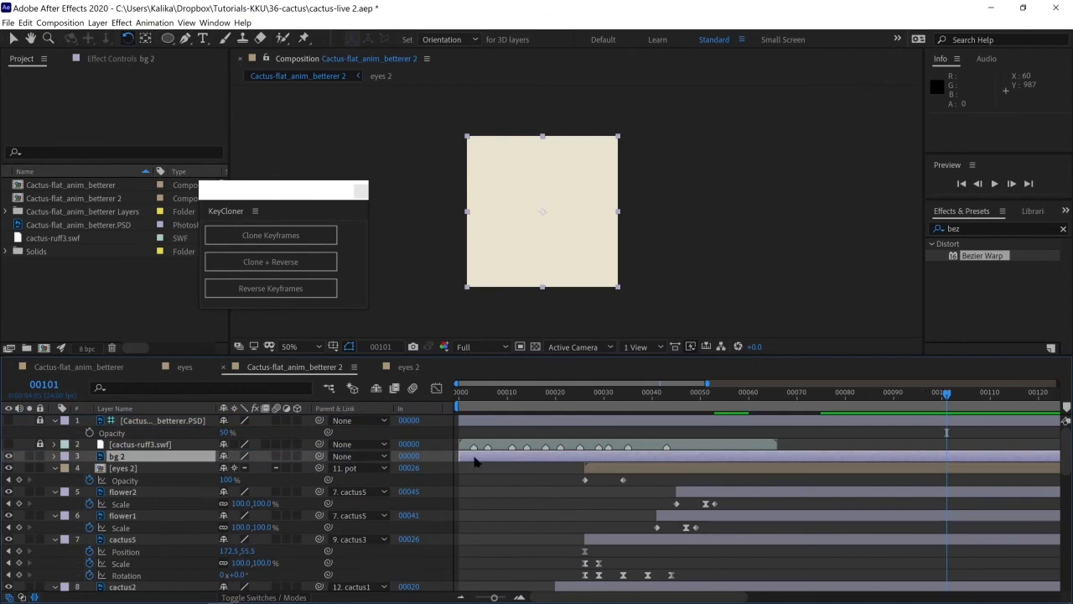
Step: Shift the bg 2 layer in time so that it starts at frame 85
left_click_drag(473, 456, 804, 458)
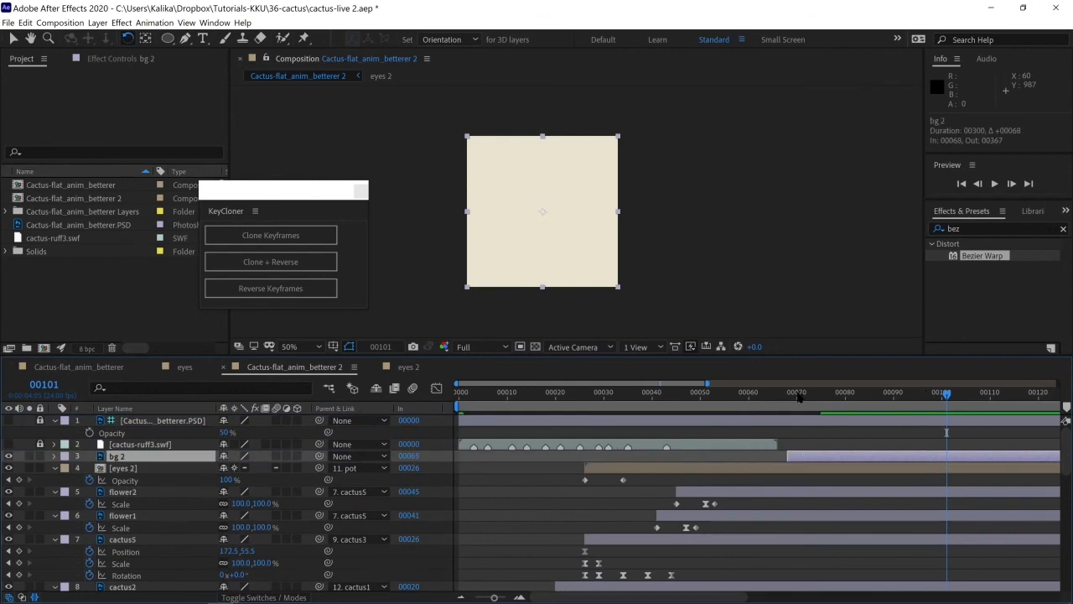
left_click_drag(798, 394, 855, 412)
left_click_drag(856, 455, 914, 455)
left_click(827, 399)
left_click_drag(836, 401, 726, 413)
left_click_drag(803, 414, 871, 415)
left_click_drag(878, 455, 897, 455)
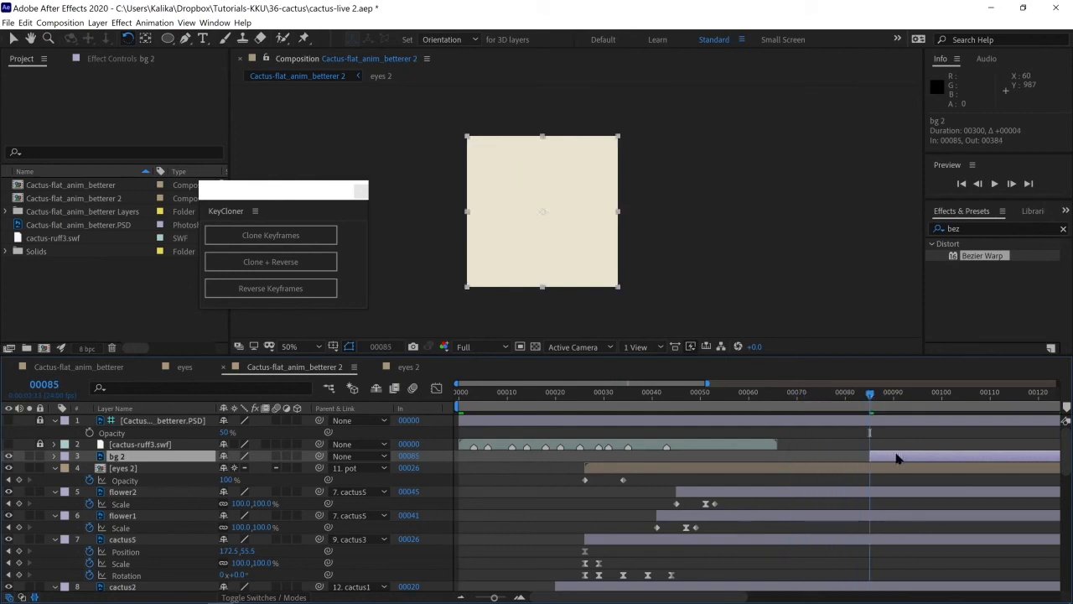
Step: Keyframe the opacity of bg 2 from 0% at frame 85 to 100% at frame 93
key("t")
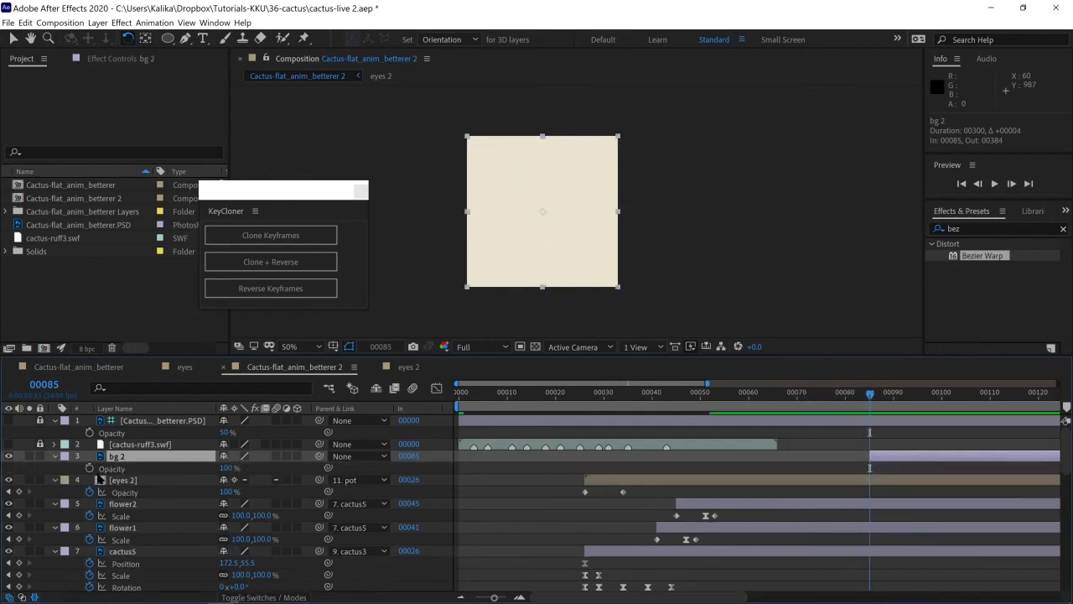
left_click(90, 467)
left_click_drag(227, 468, 157, 469)
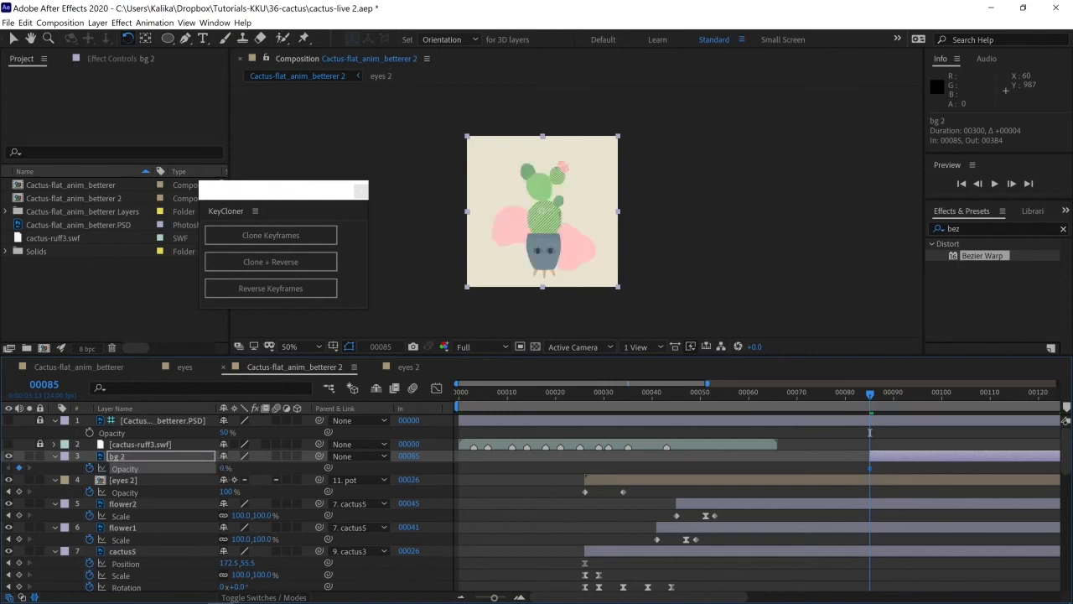
left_click_drag(895, 400, 910, 400)
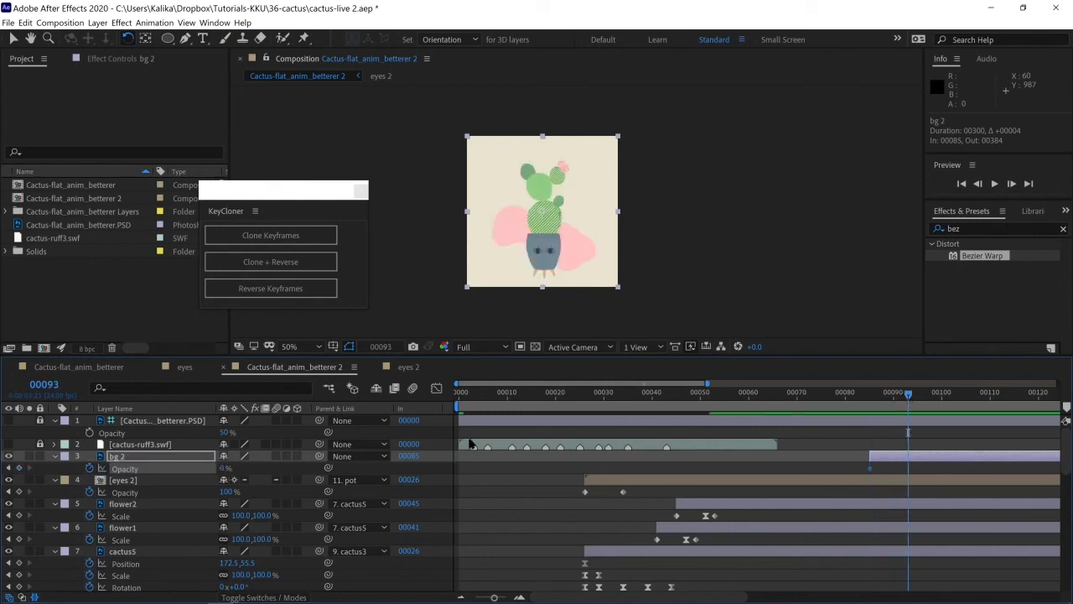
left_click_drag(221, 468, 691, 480)
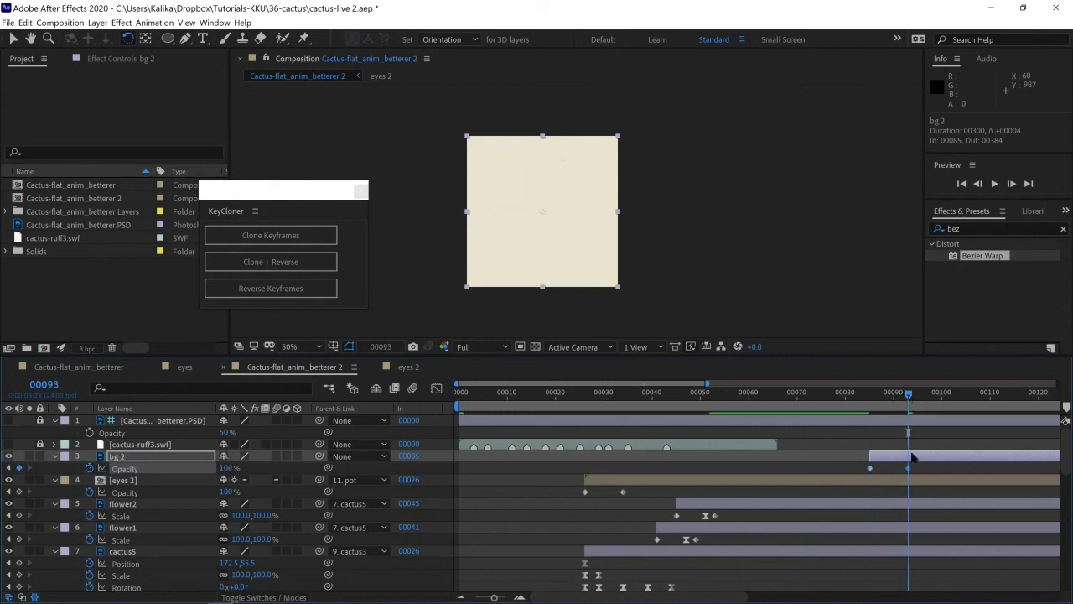
Step: Shift the bg 2 layer to start at frame 88 and end the work area at frame 100
left_click_drag(928, 457, 942, 456)
left_click(940, 401)
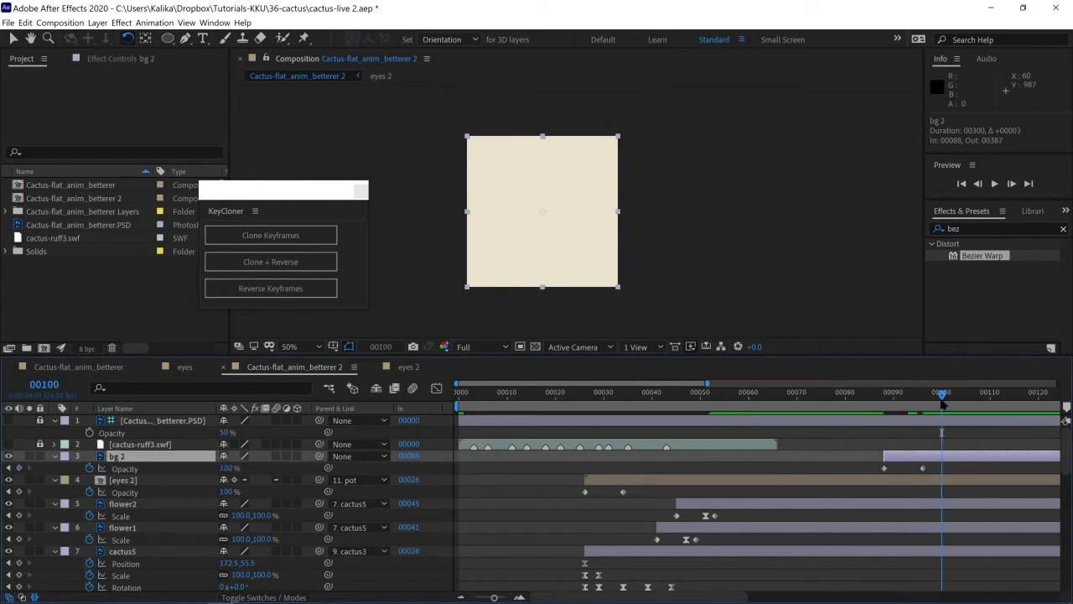
key("n")
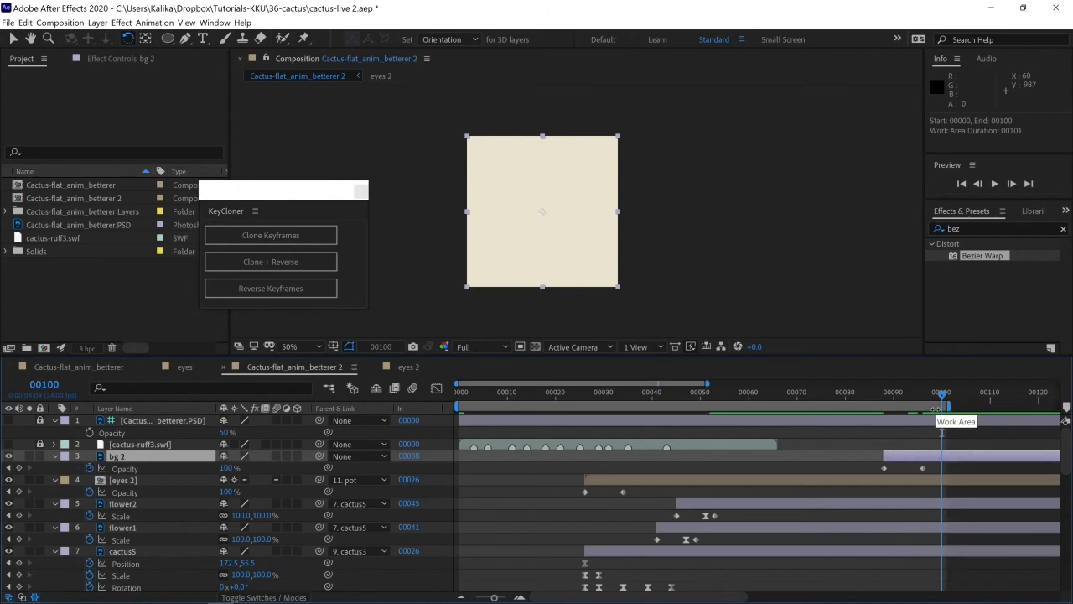
Step: Preview the complete cactus animation with its closing fade to the background over the work area
key("space")
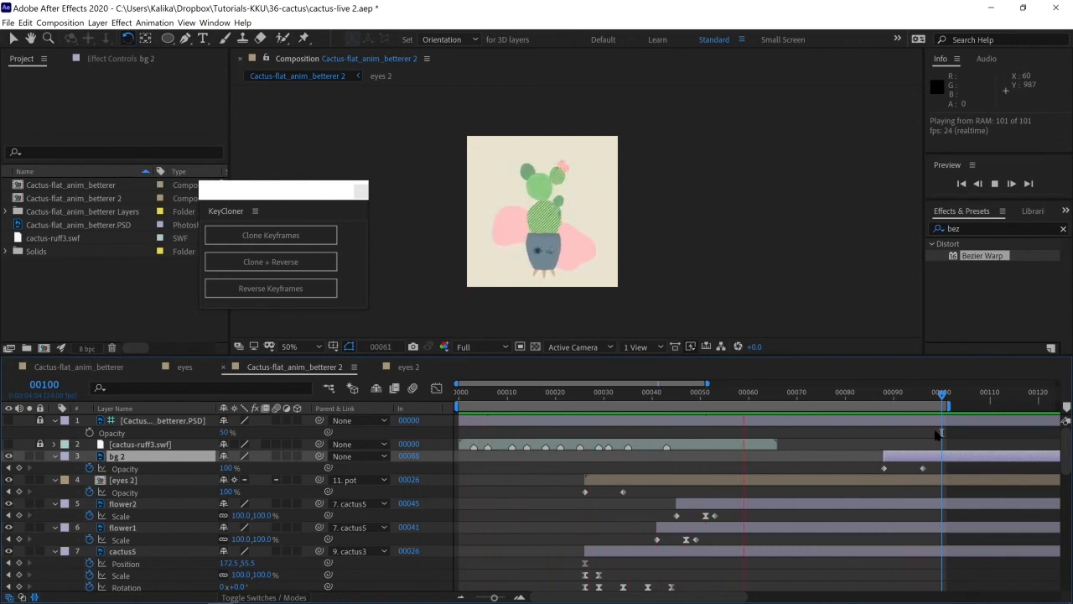
key("space")
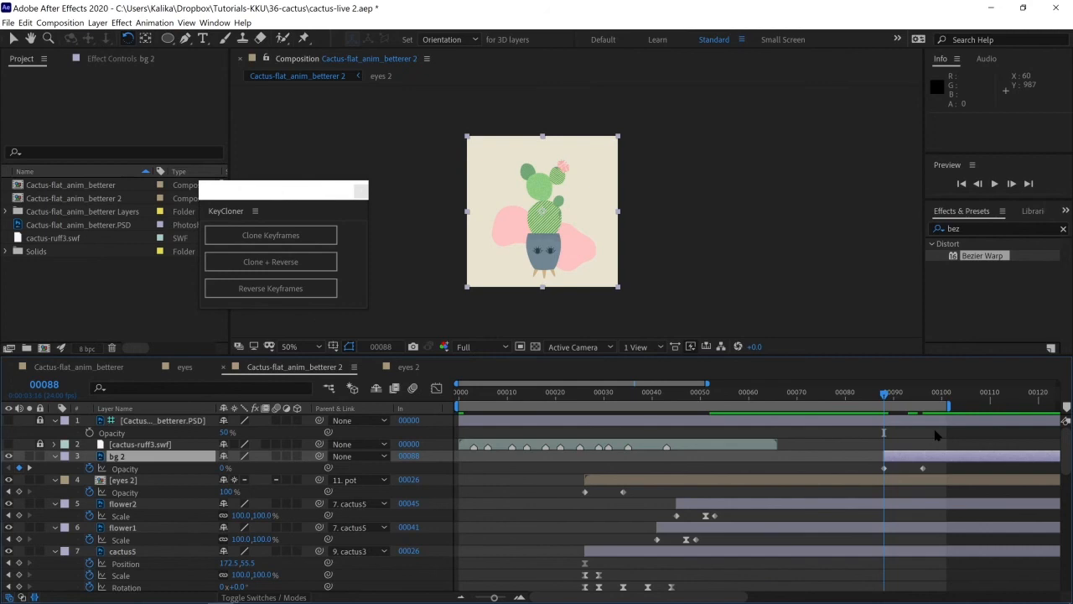
key("space")
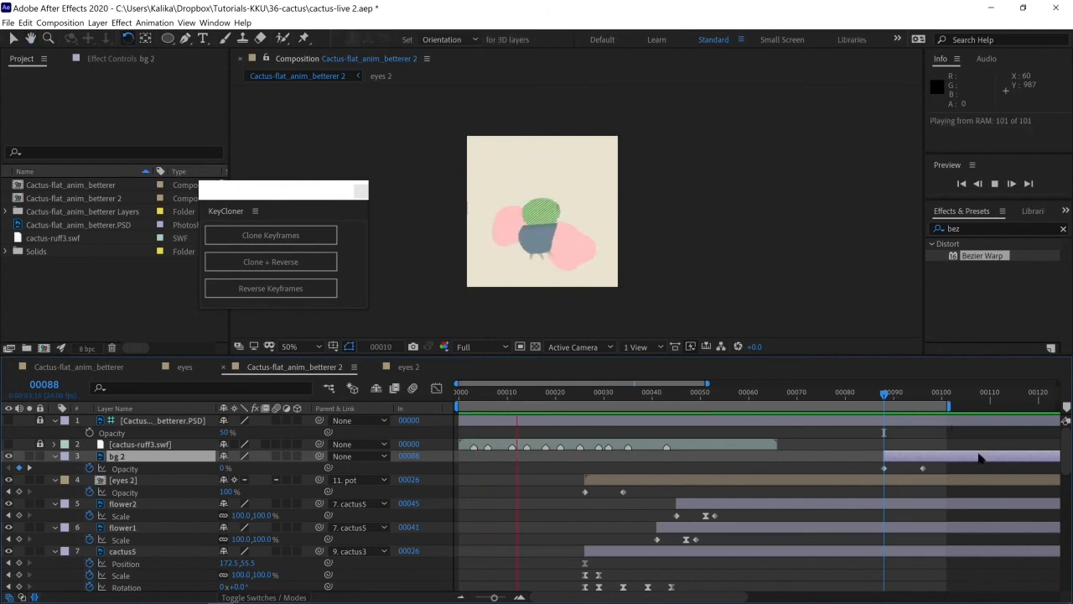